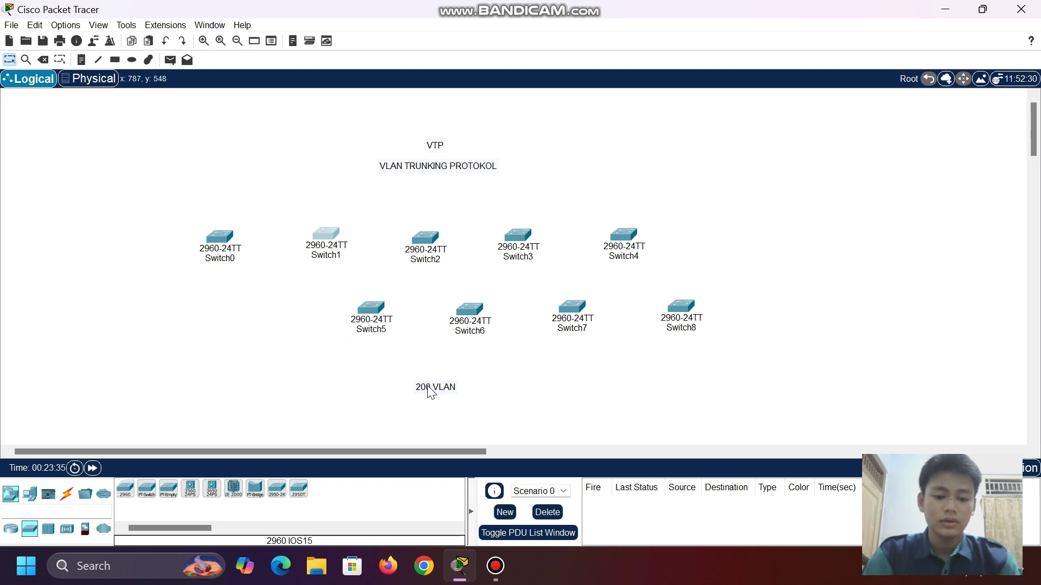
- Reposition the 200 VLAN note, Switch2 and the VLAN TRUNKING PROTOKOL note
{"action": "left_click_drag", "start_coordinate": [428, 387], "coordinate": [406, 375]}
{"action": "key", "text": "ctrl+z"}
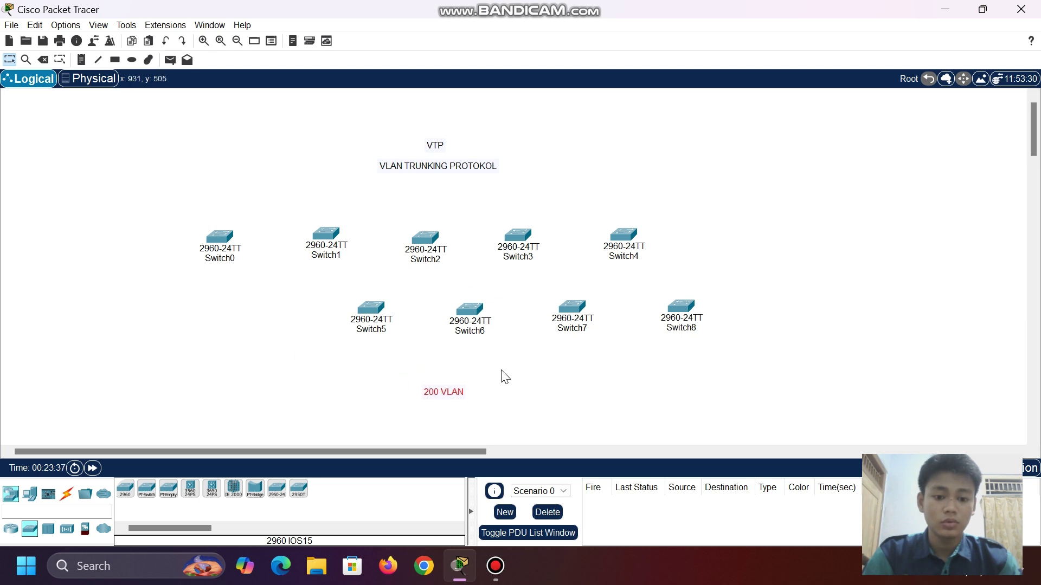
{"action": "mouse_move", "coordinate": [444, 406]}
{"action": "left_mouse_down"}
{"action": "mouse_move", "coordinate": [457, 405]}
{"action": "mouse_move", "coordinate": [437, 410]}
{"action": "left_mouse_up"}
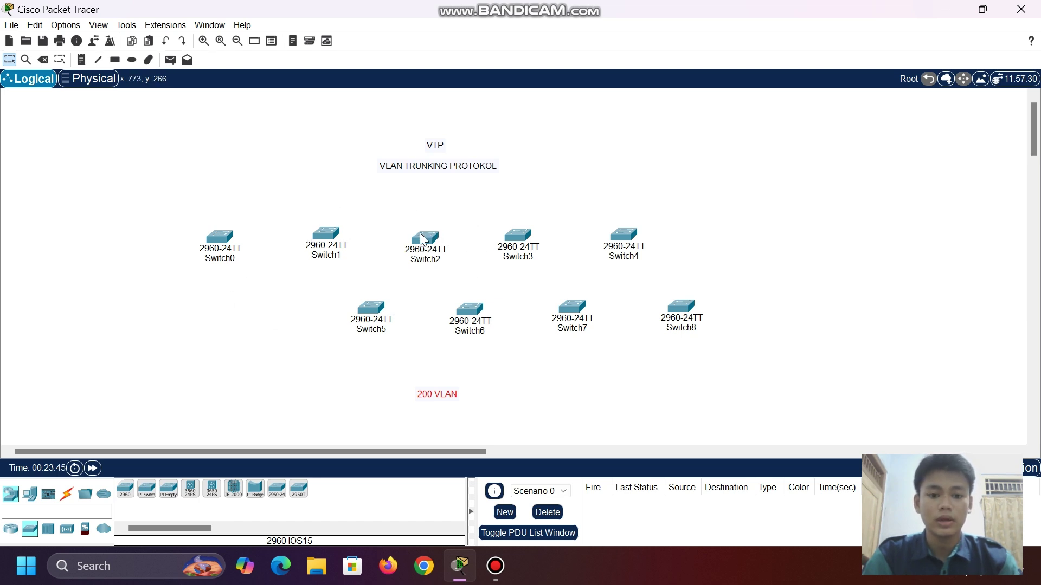
{"action": "left_click_drag", "start_coordinate": [421, 236], "coordinate": [422, 235]}
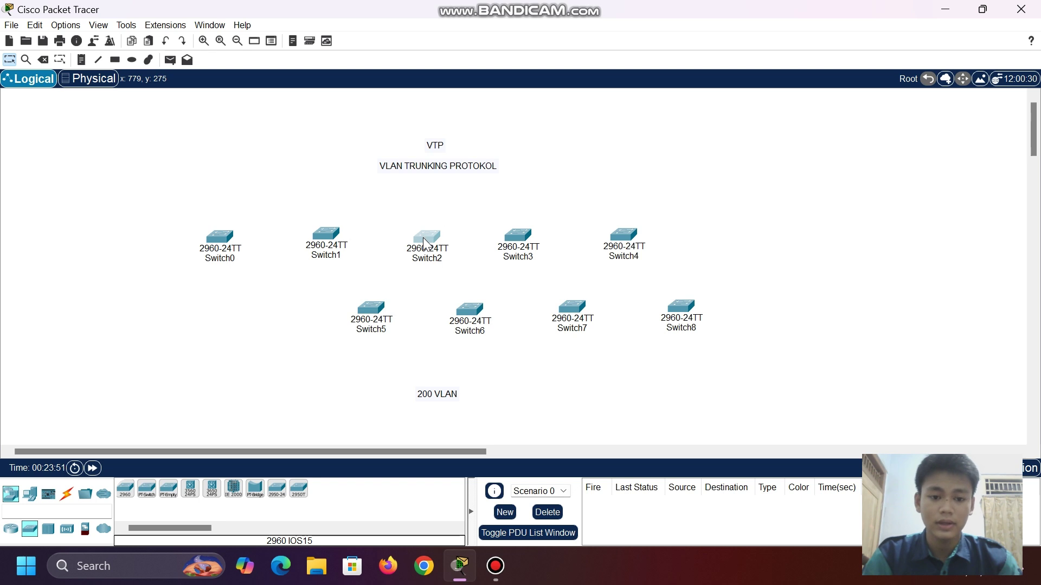
{"action": "left_click_drag", "start_coordinate": [424, 240], "coordinate": [423, 238]}
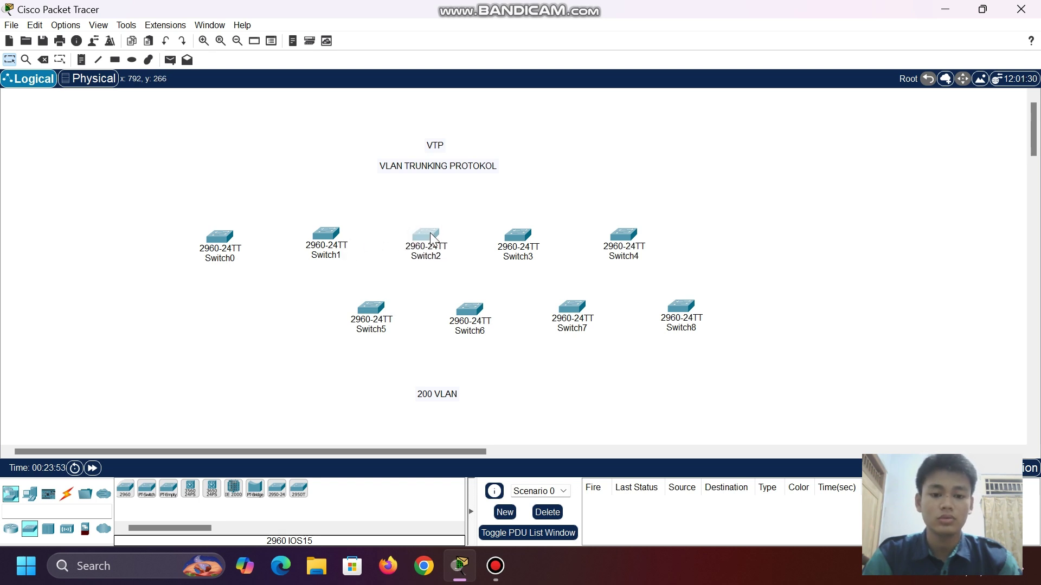
{"action": "left_click_drag", "start_coordinate": [429, 233], "coordinate": [433, 231]}
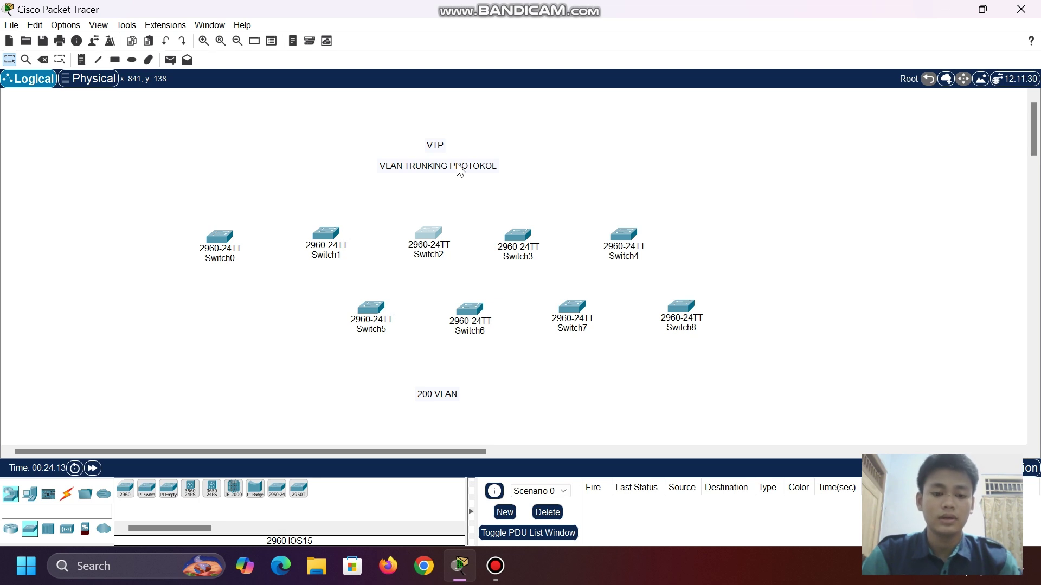
{"action": "mouse_move", "coordinate": [460, 169]}
{"action": "left_mouse_down"}
{"action": "mouse_move", "coordinate": [447, 160]}
{"action": "mouse_move", "coordinate": [458, 165]}
{"action": "left_mouse_up"}
{"action": "left_click_drag", "start_coordinate": [430, 226], "coordinate": [428, 230]}
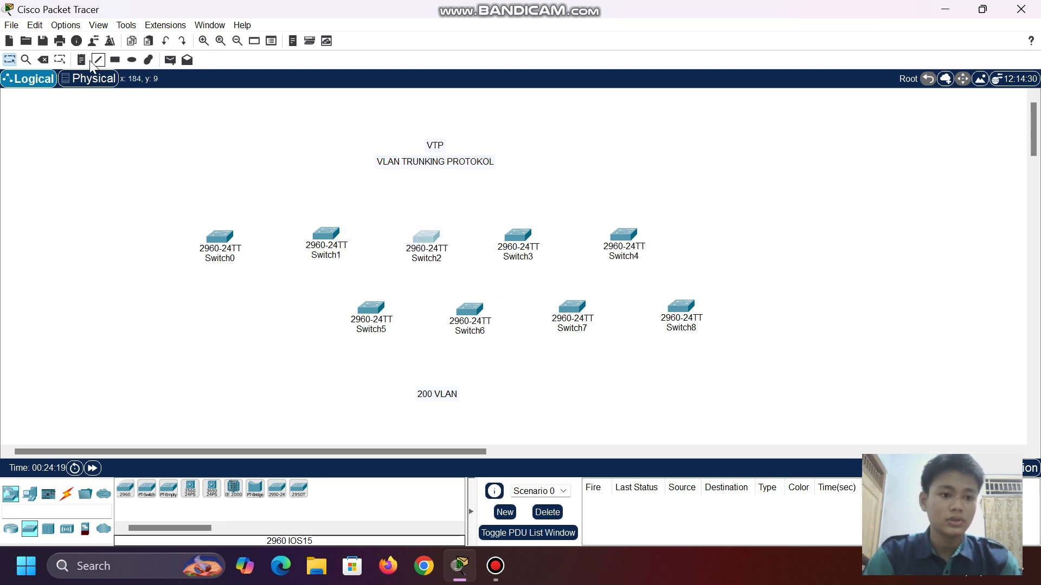
- Add a 'server' text note above Switch0
{"action": "left_click", "coordinate": [199, 209]}
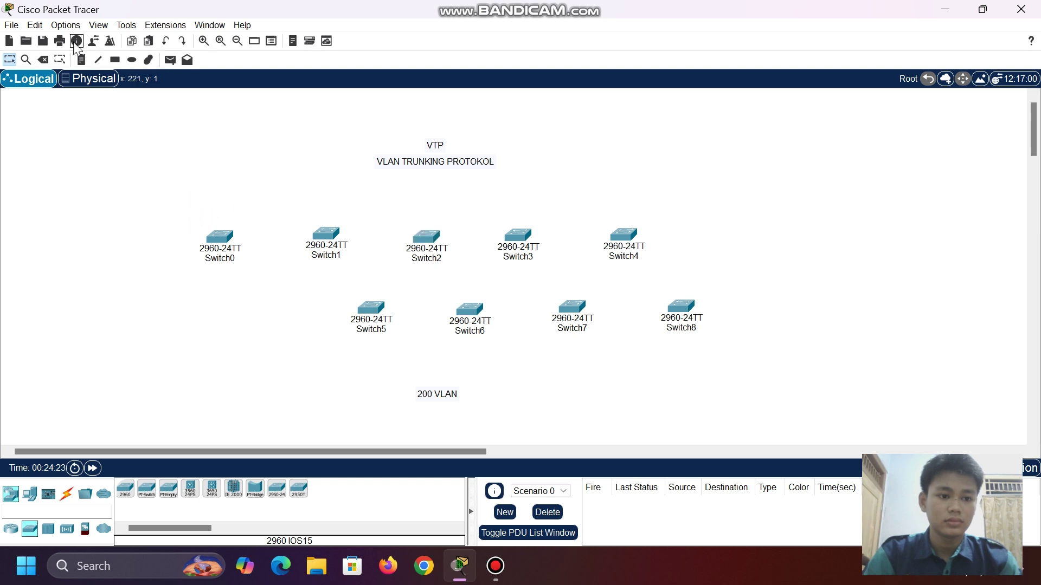
{"action": "left_click", "coordinate": [78, 61]}
{"action": "left_click", "coordinate": [195, 212]}
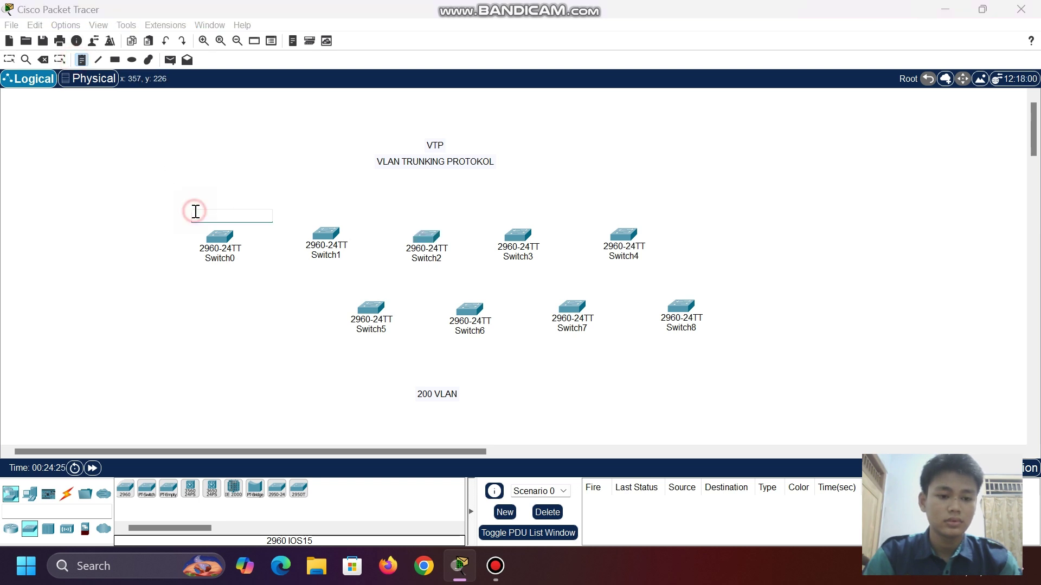
{"action": "type", "text": "s"}
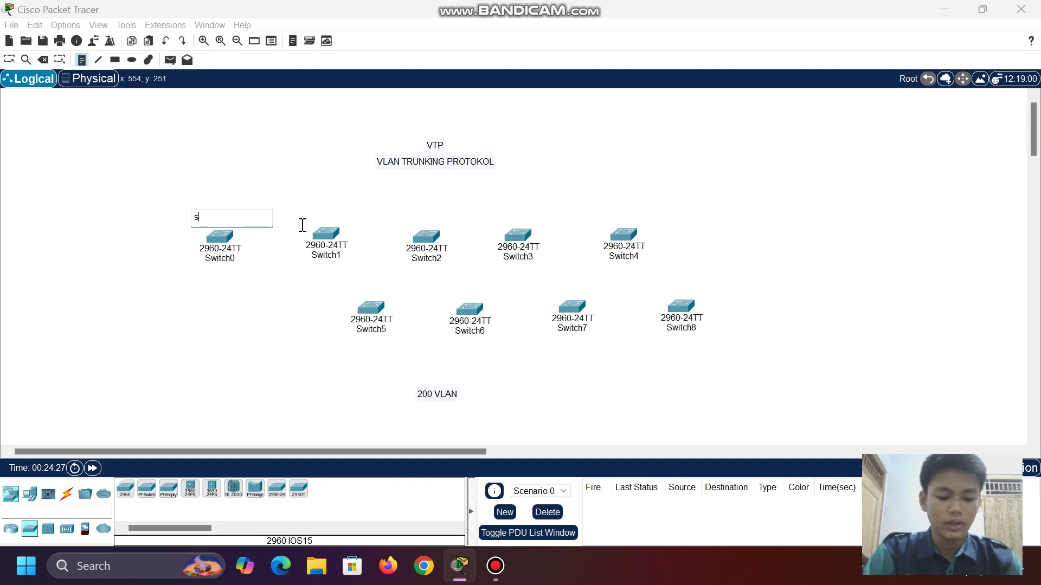
{"action": "type", "text": "erver"}
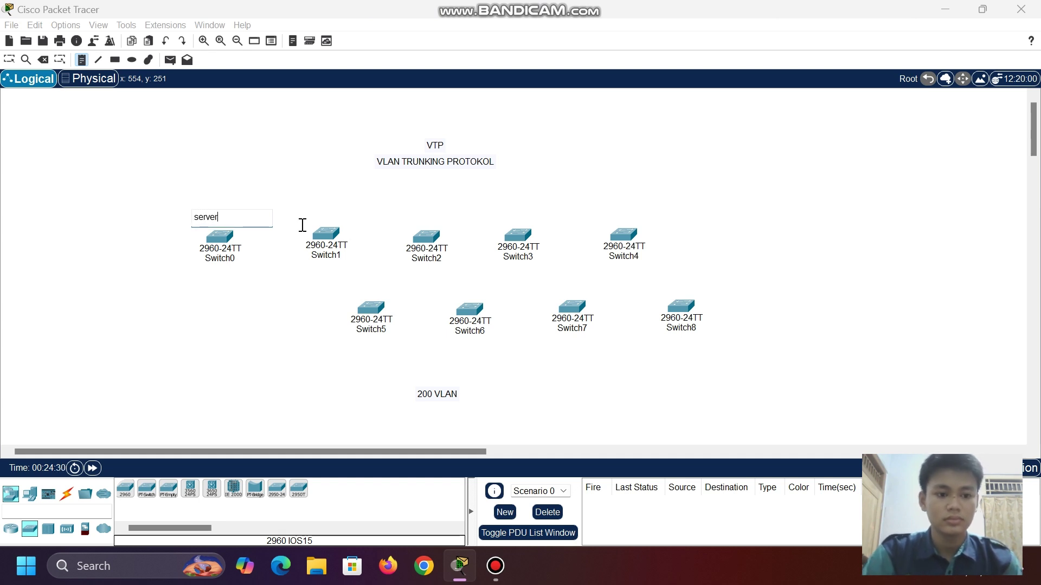
- Add a 'client' note and draw a rectangle enclosing Switch1 through Switch8
{"action": "left_click", "coordinate": [457, 208]}
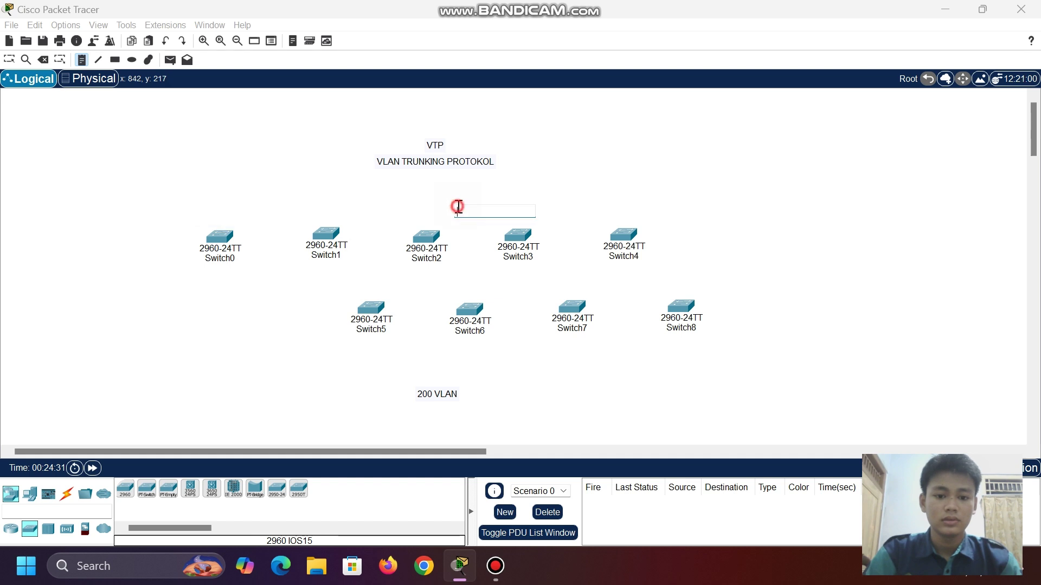
{"action": "type", "text": "client"}
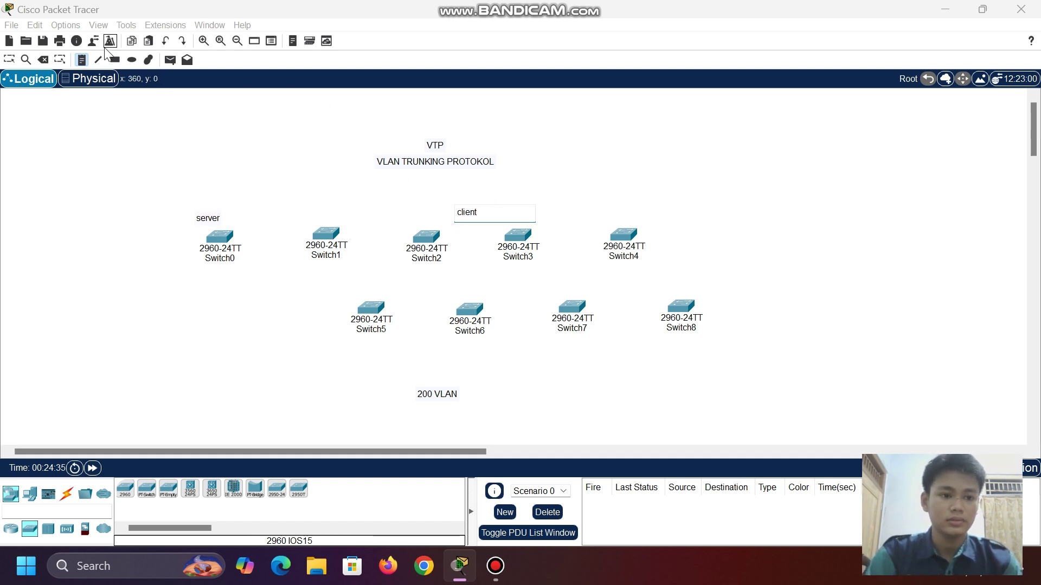
{"action": "left_click", "coordinate": [115, 60]}
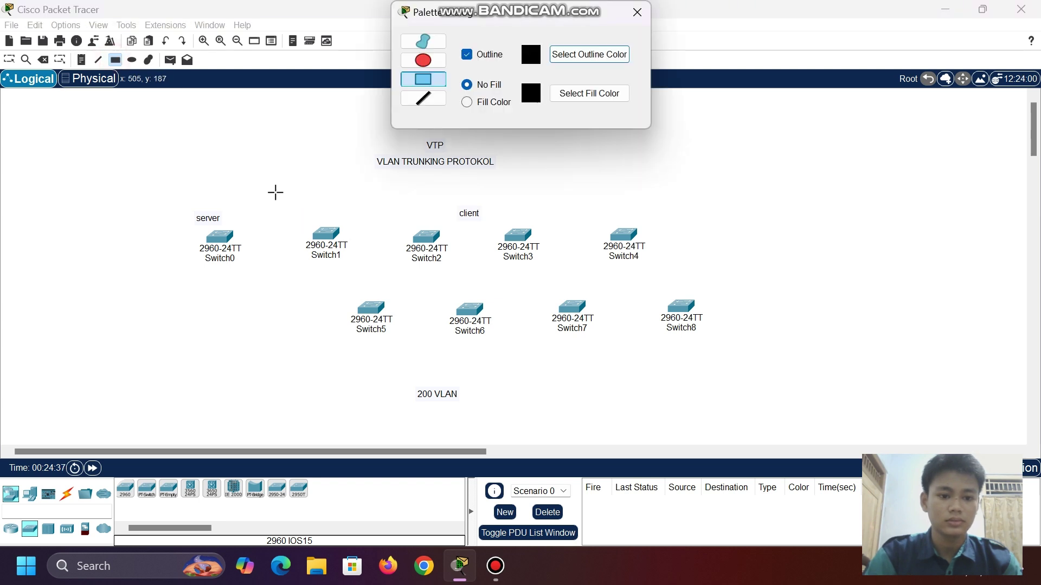
{"action": "left_click_drag", "start_coordinate": [279, 205], "coordinate": [717, 347]}
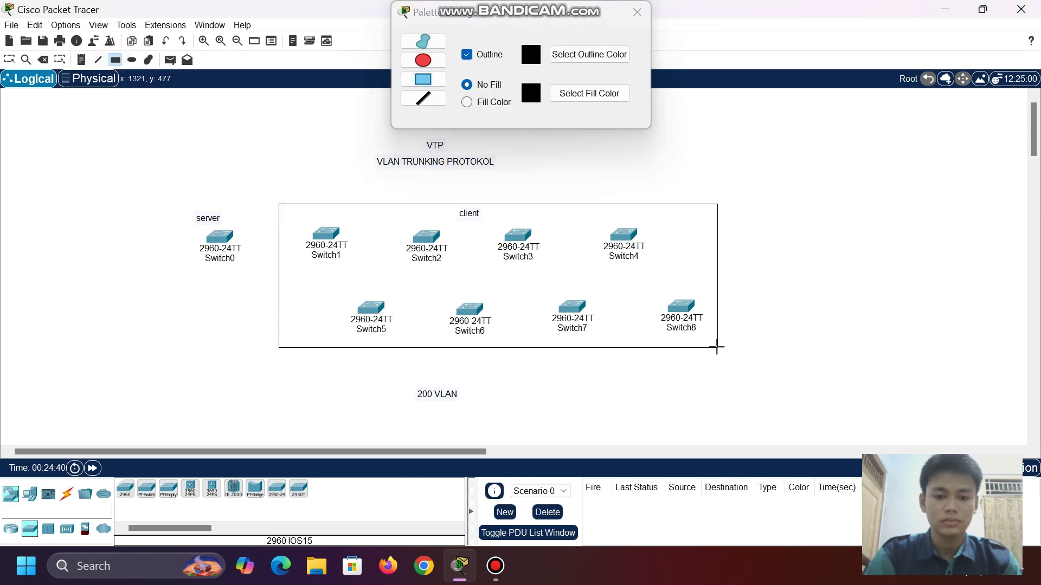
{"action": "left_click", "coordinate": [639, 13]}
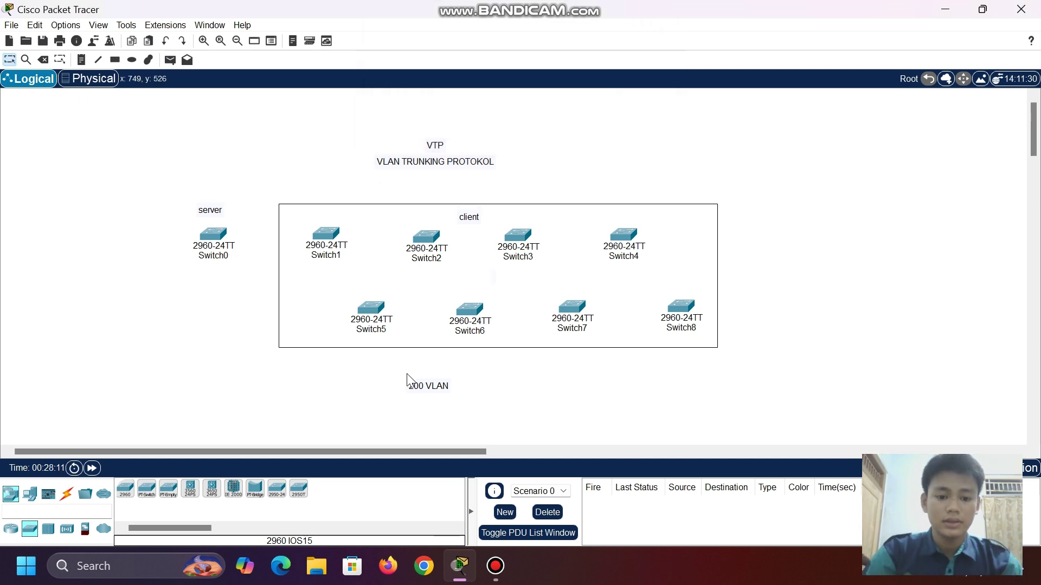
- Nudge the 200 VLAN note and Switch0, then begin a text entry inside the client rectangle
{"action": "left_click_drag", "start_coordinate": [418, 388], "coordinate": [422, 385]}
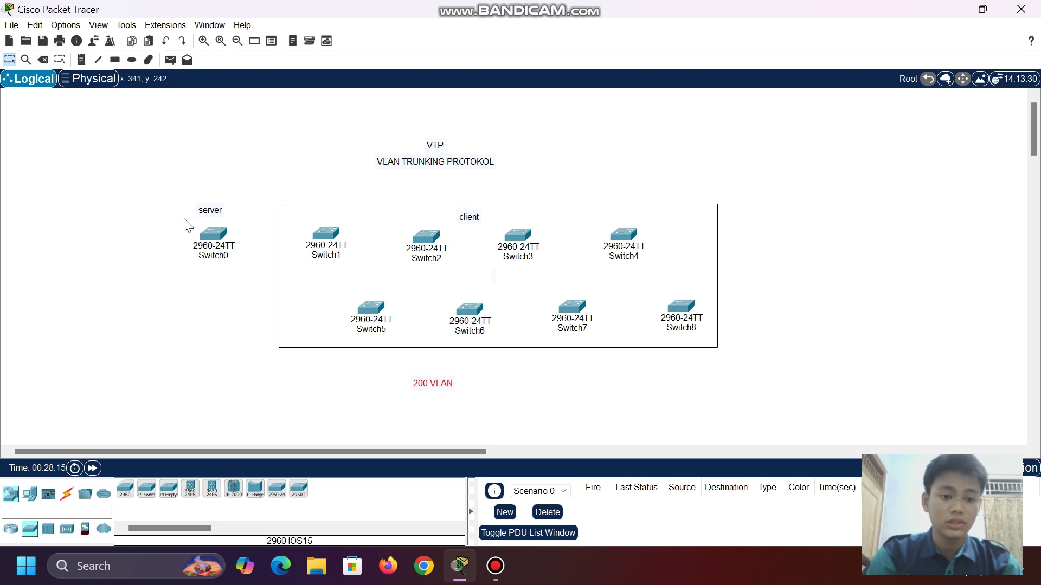
{"action": "left_click_drag", "start_coordinate": [219, 237], "coordinate": [215, 239]}
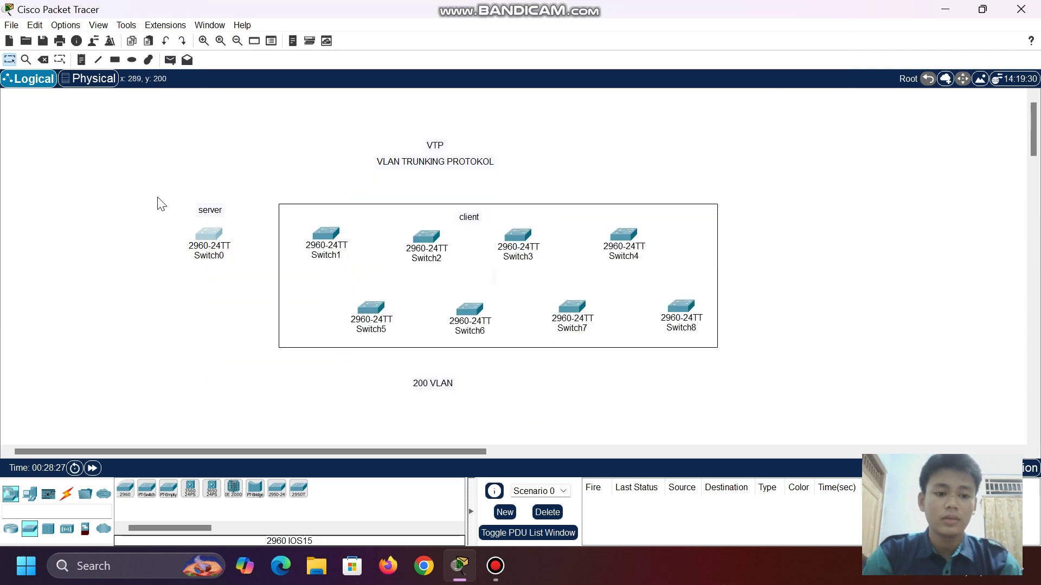
{"action": "double_click", "coordinate": [457, 267]}
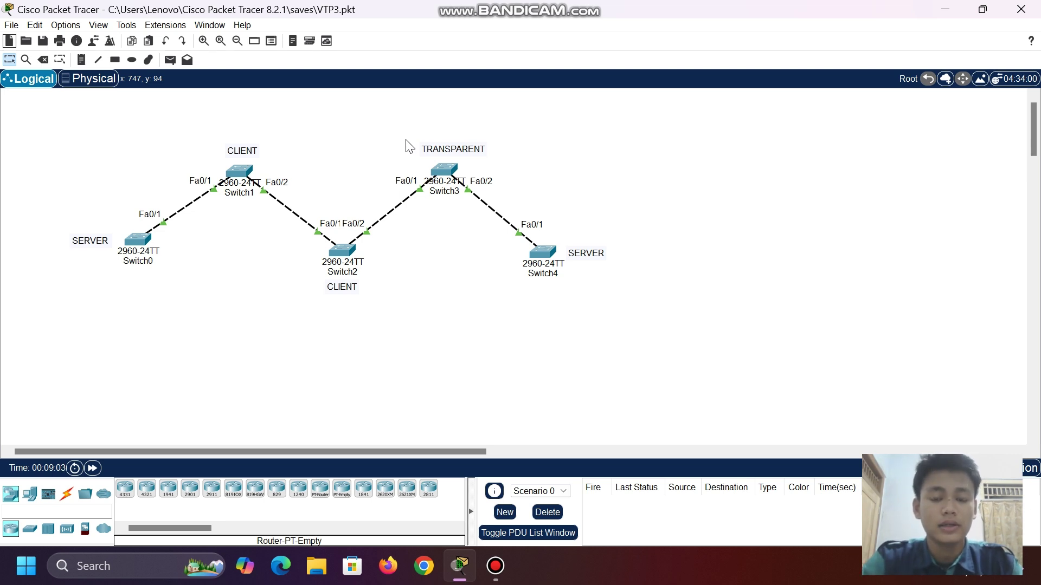
- In Switch0's CLI, enter privileged and global configuration mode and select interface fa0/1
{"action": "left_click", "coordinate": [136, 240]}
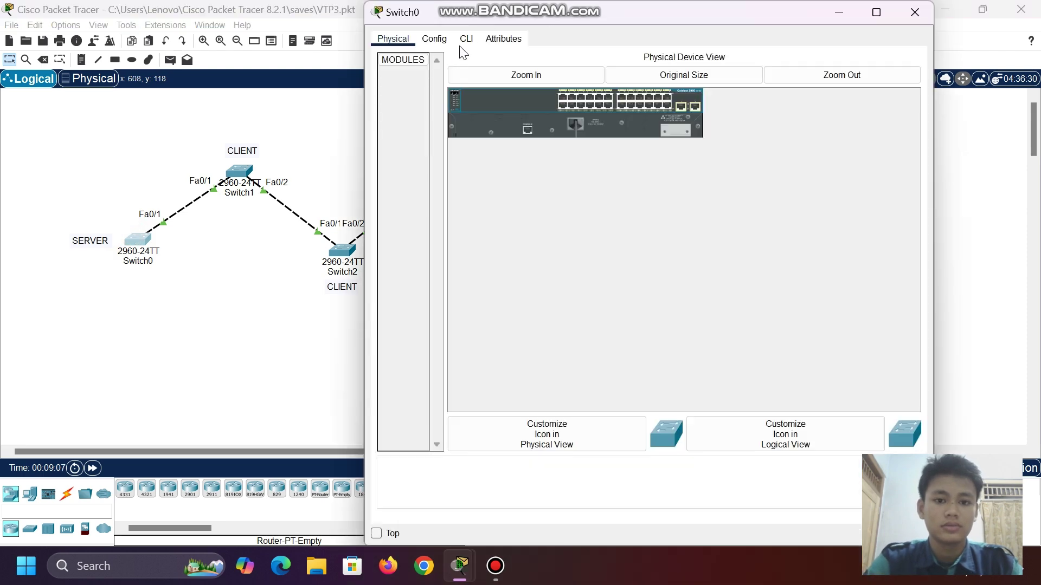
{"action": "left_click", "coordinate": [466, 39]}
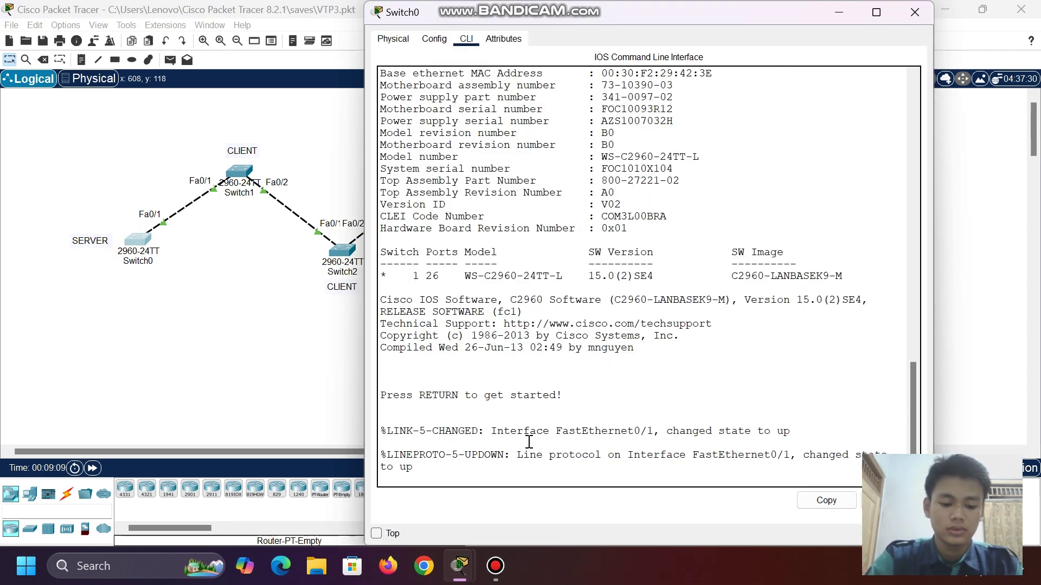
{"action": "key", "text": "Return"}
{"action": "type", "text": "en"}
{"action": "key", "text": "Return"}
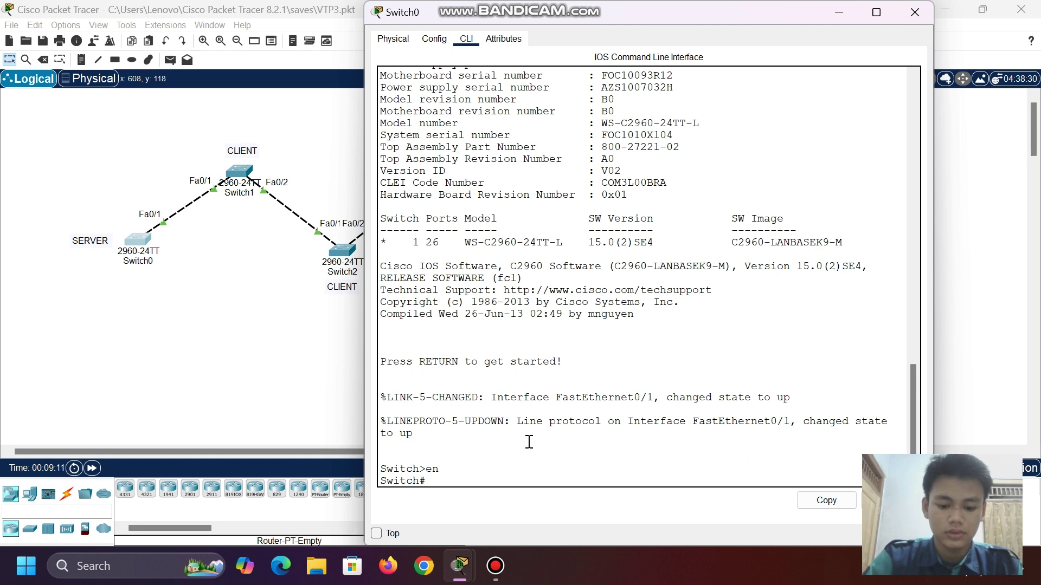
{"action": "type", "text": "conf"}
{"action": "type", "text": " t"}
{"action": "key", "text": "Return"}
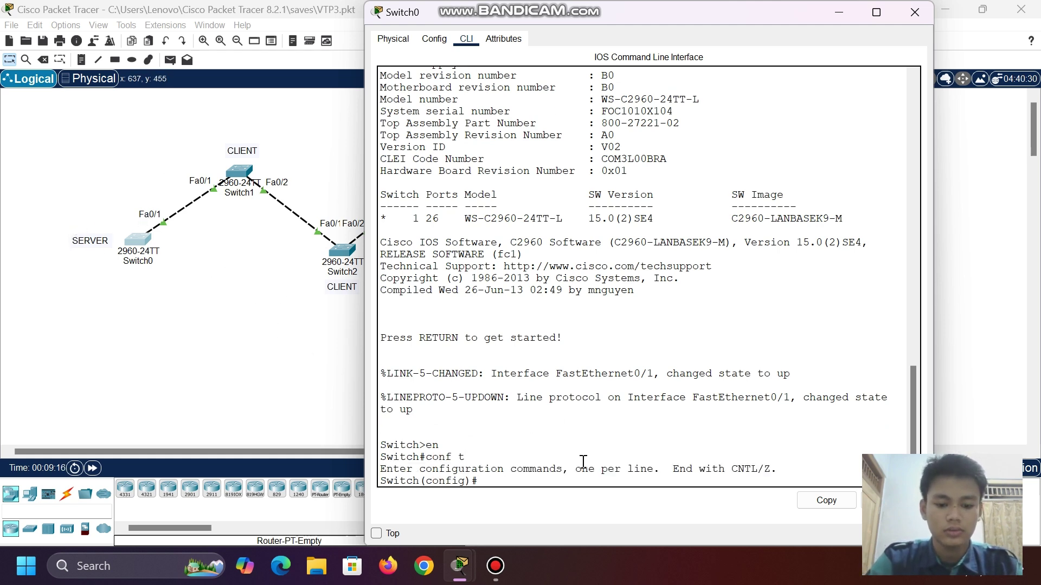
{"action": "type", "text": "fa0/1"}
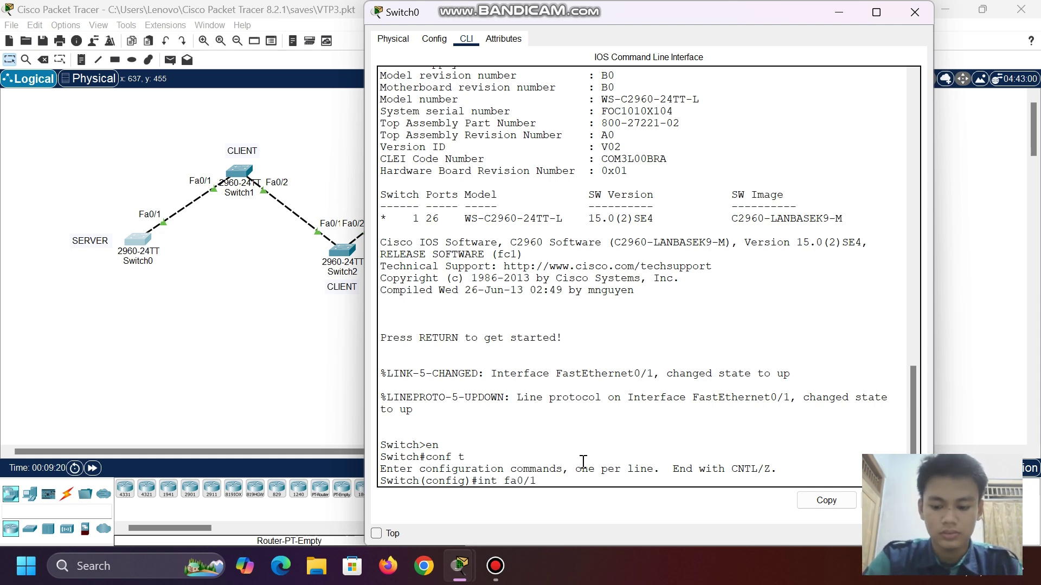
{"action": "key", "text": "Return"}
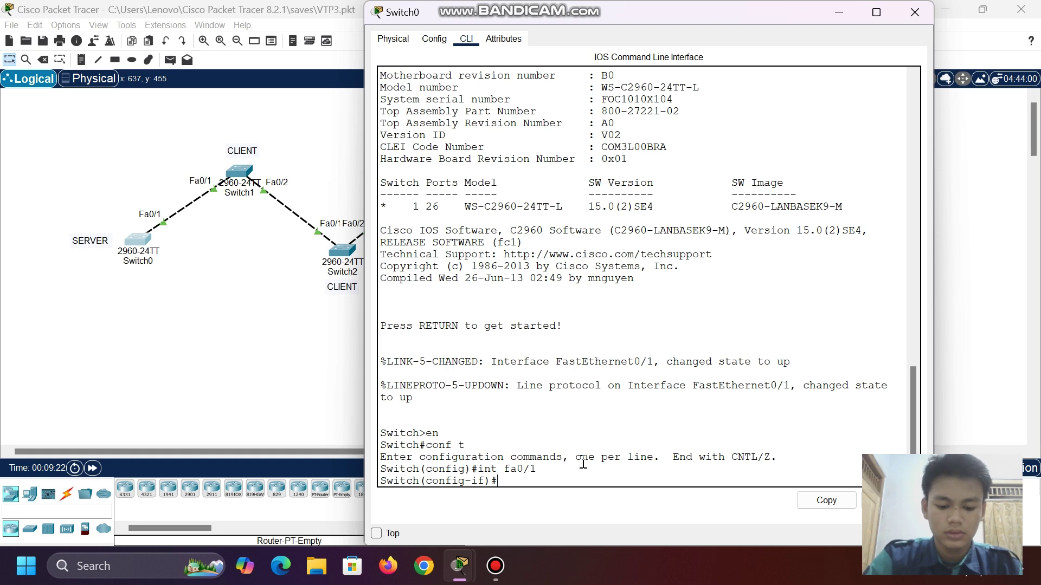
- Set fa0/1 to switchport mode trunk, then open Switch1's device window
{"action": "type", "text": "ssw"}
{"action": "key", "text": "Tab"}
{"action": "type", "text": "m"}
{"action": "key", "text": "Tab"}
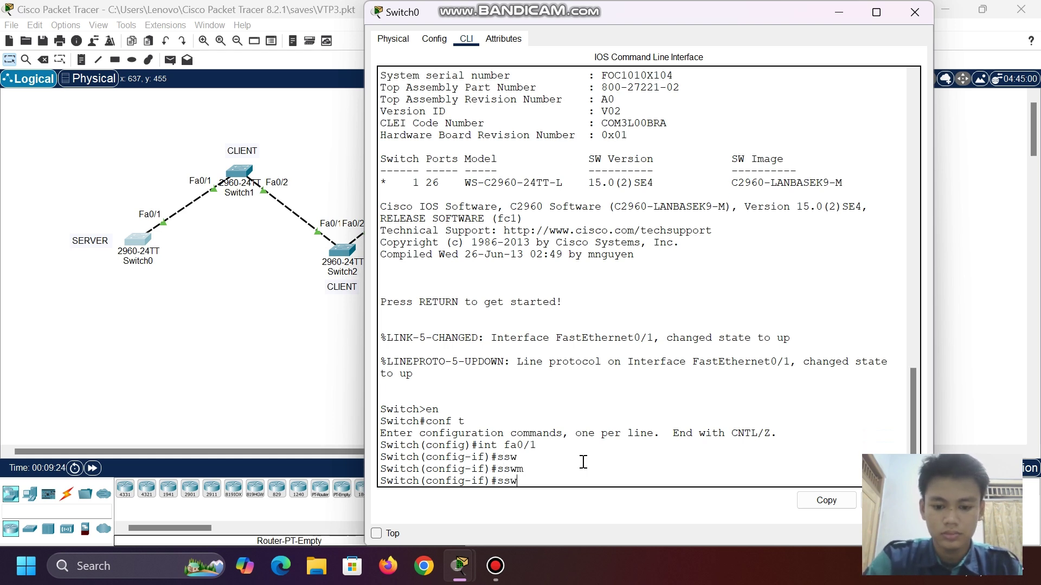
{"action": "key", "text": "Tab"}
{"action": "type", "text": "wi"}
{"action": "key", "text": "Tab"}
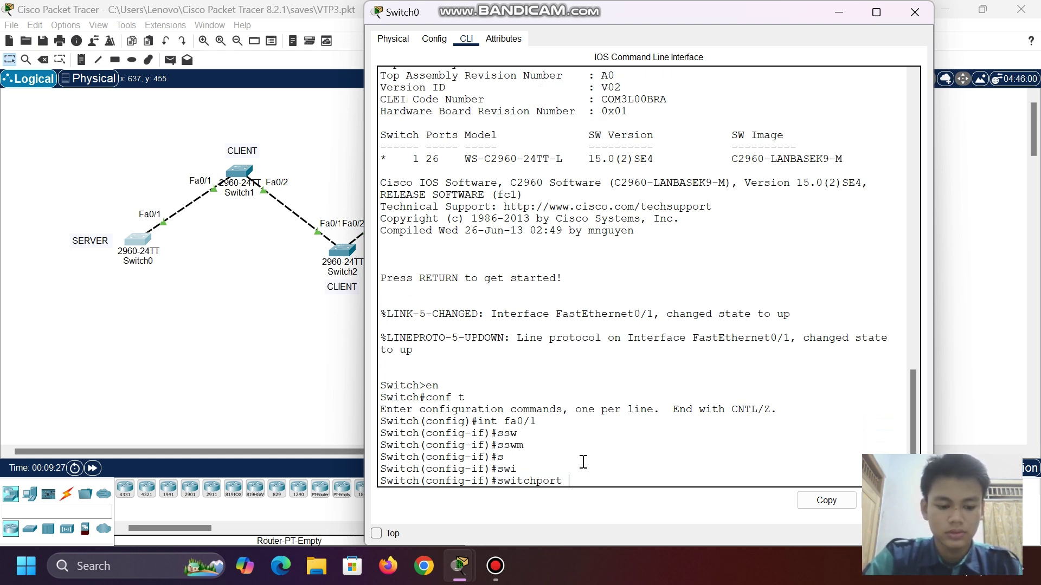
{"action": "type", "text": "mo"}
{"action": "key", "text": "Tab"}
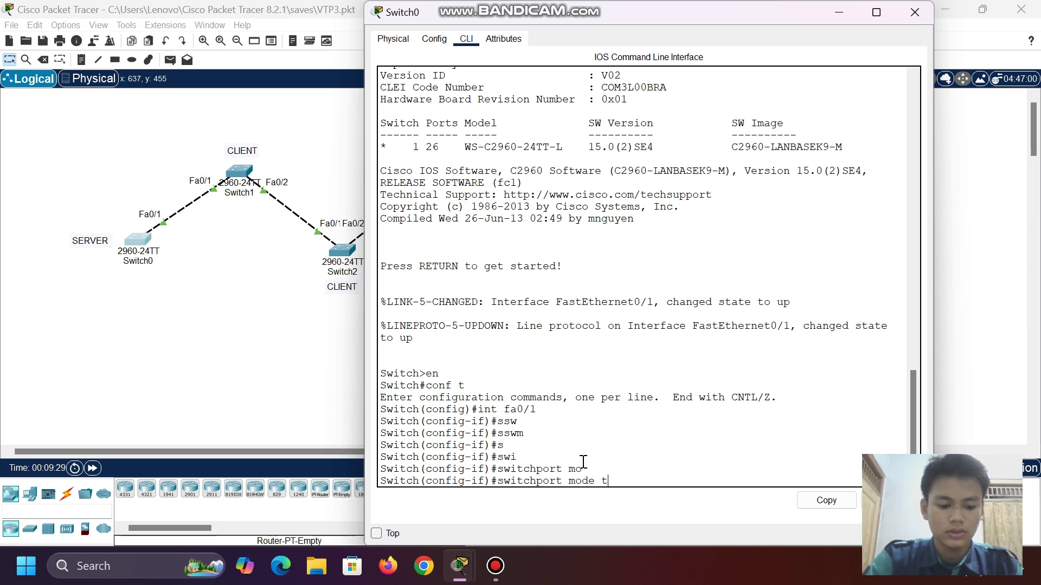
{"action": "type", "text": "t"}
{"action": "key", "text": "Tab"}
{"action": "key", "text": "Return"}
{"action": "key", "text": "Return"}
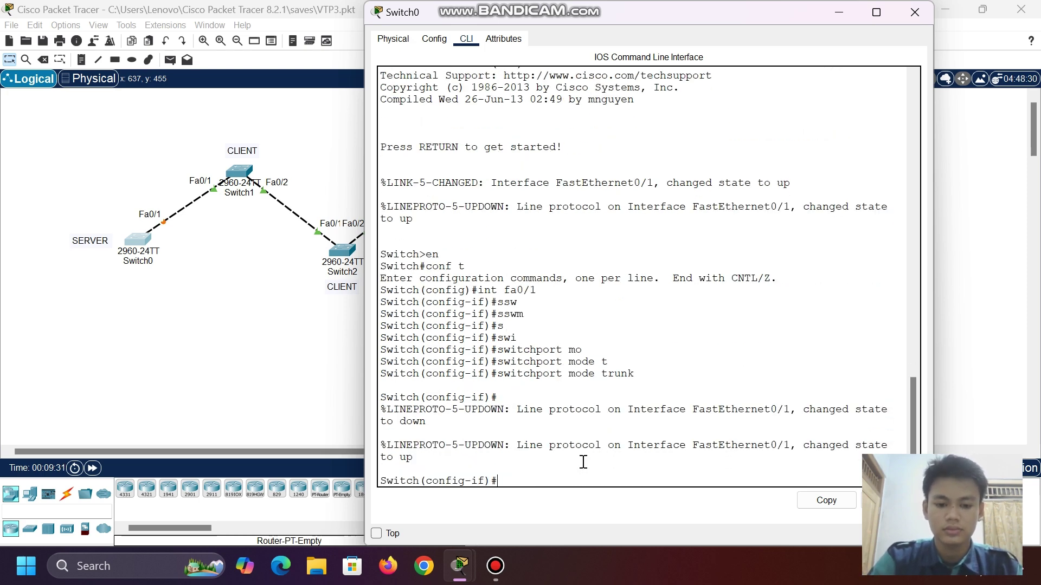
{"action": "left_click", "coordinate": [244, 172]}
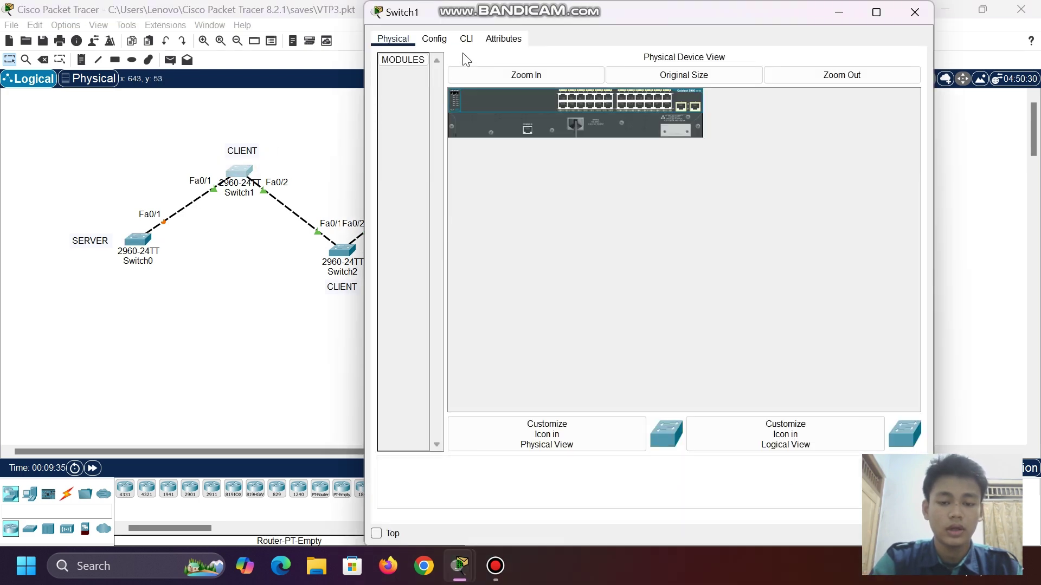
- In Switch1's CLI, enter configuration mode and select interface range fa0/1-2
{"action": "left_click", "coordinate": [466, 39]}
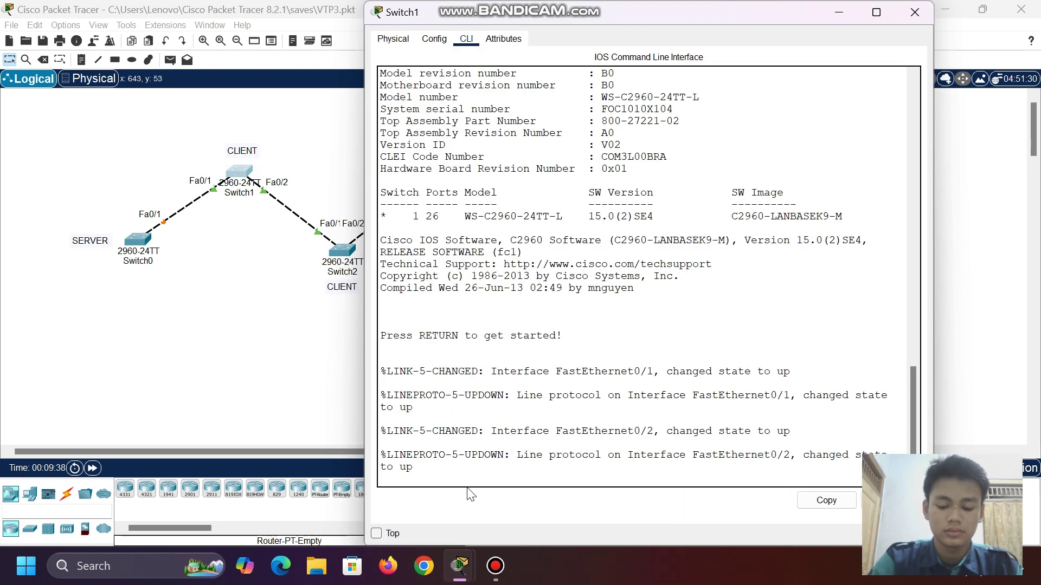
{"action": "key", "text": "Return"}
{"action": "type", "text": "en"}
{"action": "key", "text": "Return"}
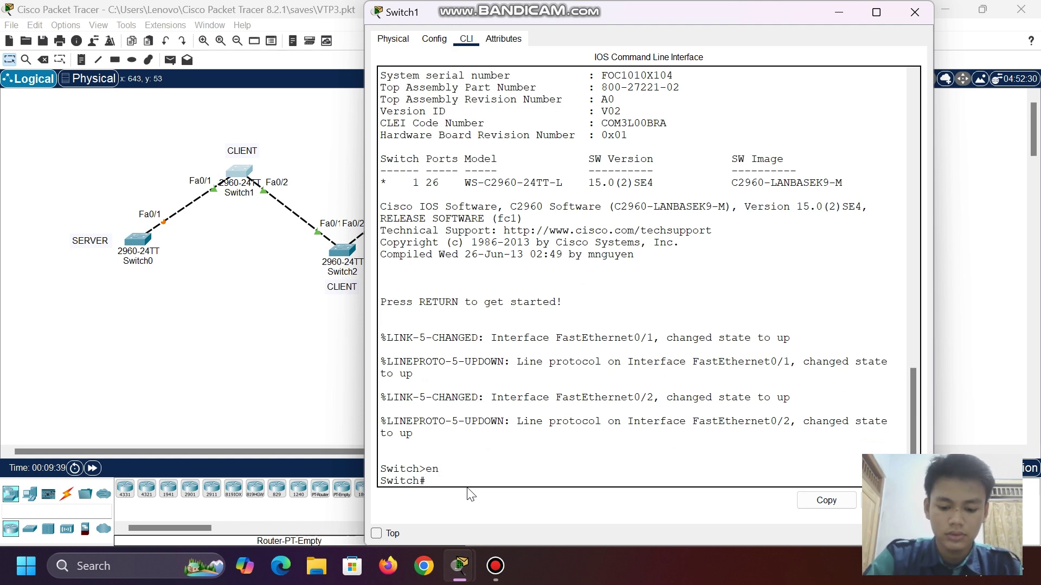
{"action": "key", "text": "Return"}
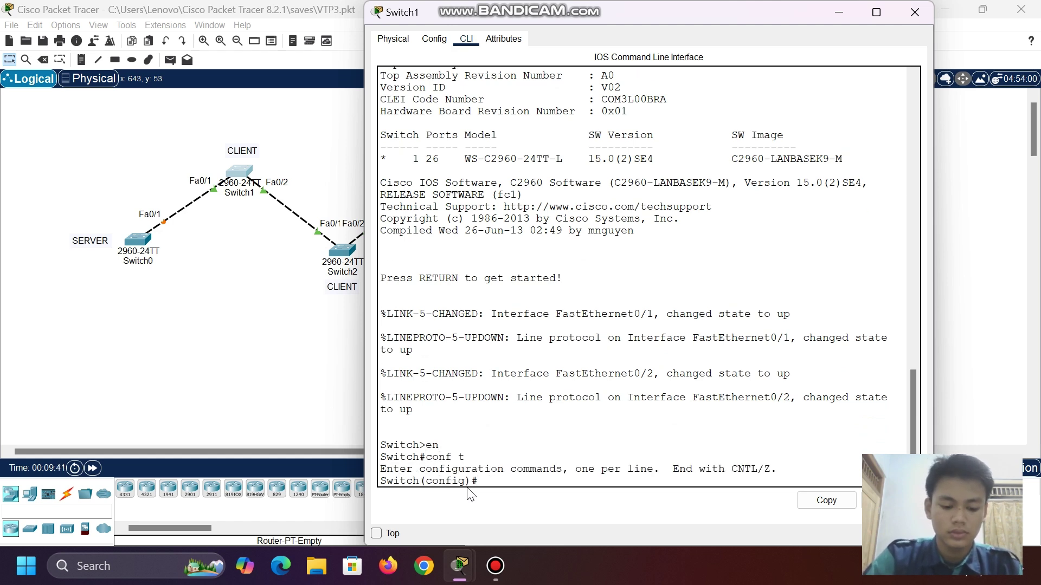
{"action": "type", "text": "int ran"}
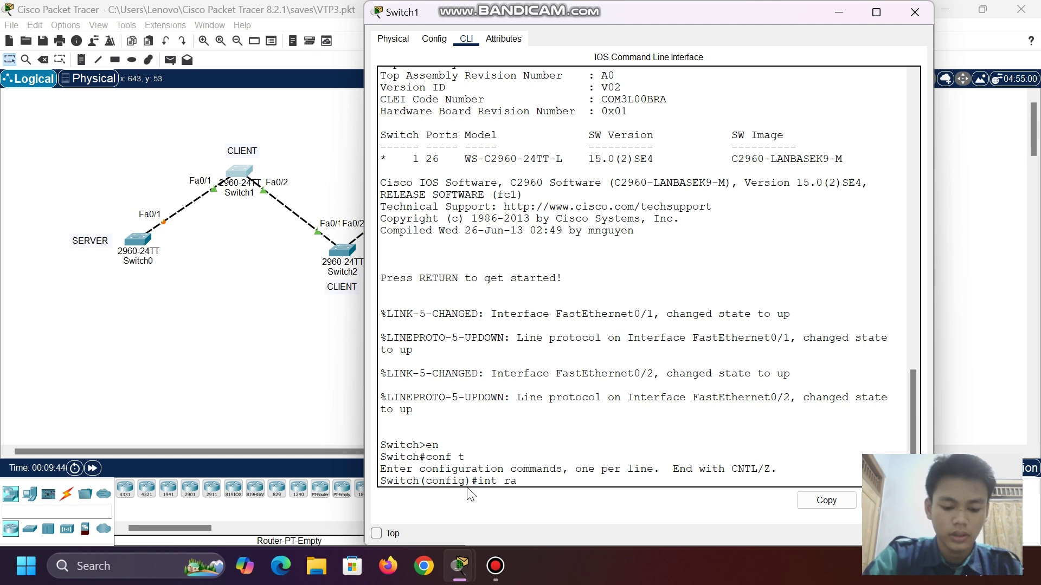
{"action": "key", "text": "Tab"}
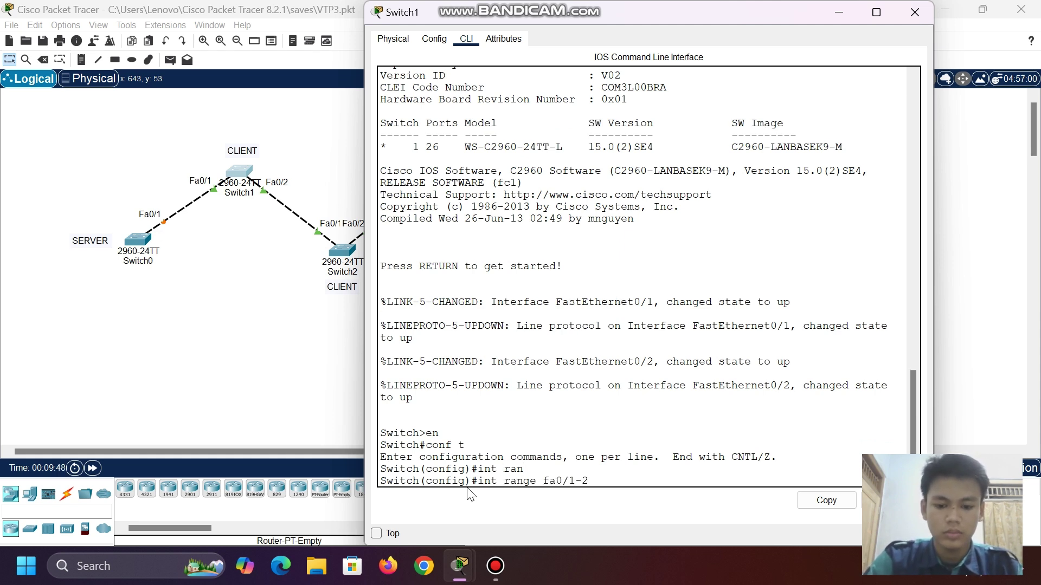
{"action": "key", "text": "Return"}
- Set the Fa0/1–2 range to switchport mode trunk and minimize Switch1's window
{"action": "type", "text": "sw"}
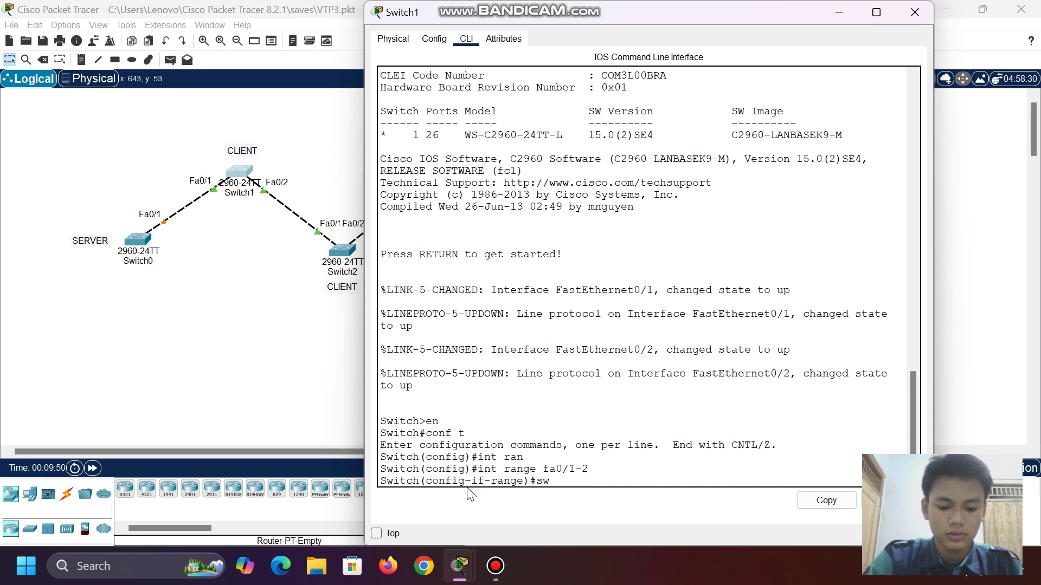
{"action": "key", "text": "Tab"}
{"action": "type", "text": "mo"}
{"action": "key", "text": "Tab"}
{"action": "type", "text": "t"}
{"action": "key", "text": "Tab"}
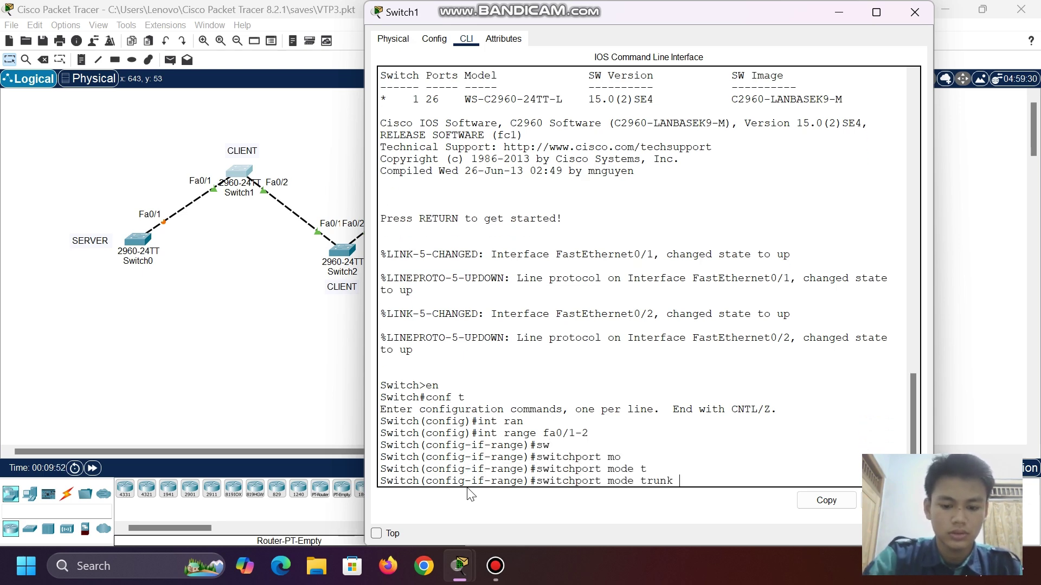
{"action": "key", "text": "Return"}
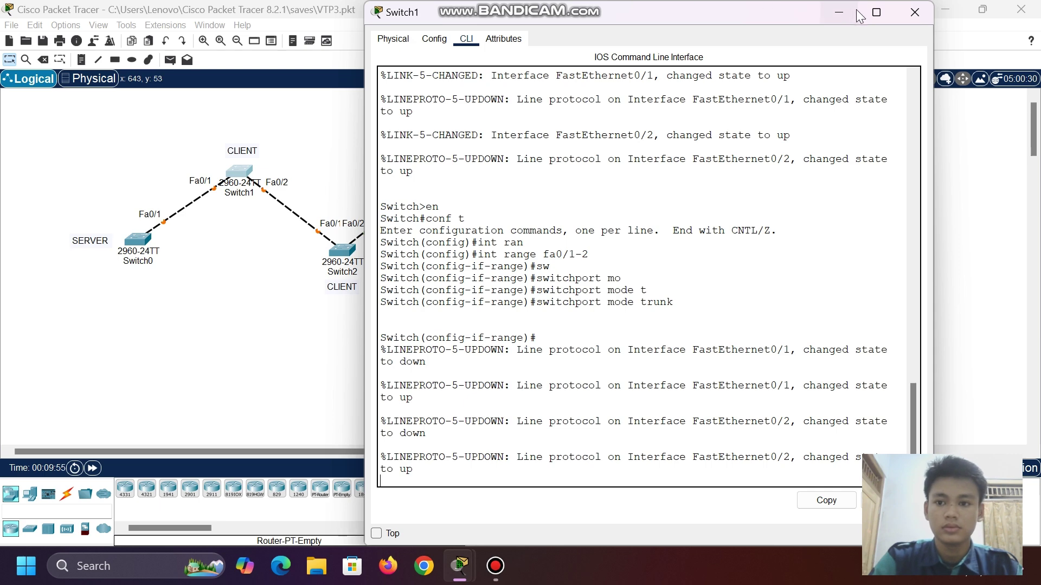
{"action": "left_click", "coordinate": [839, 12]}
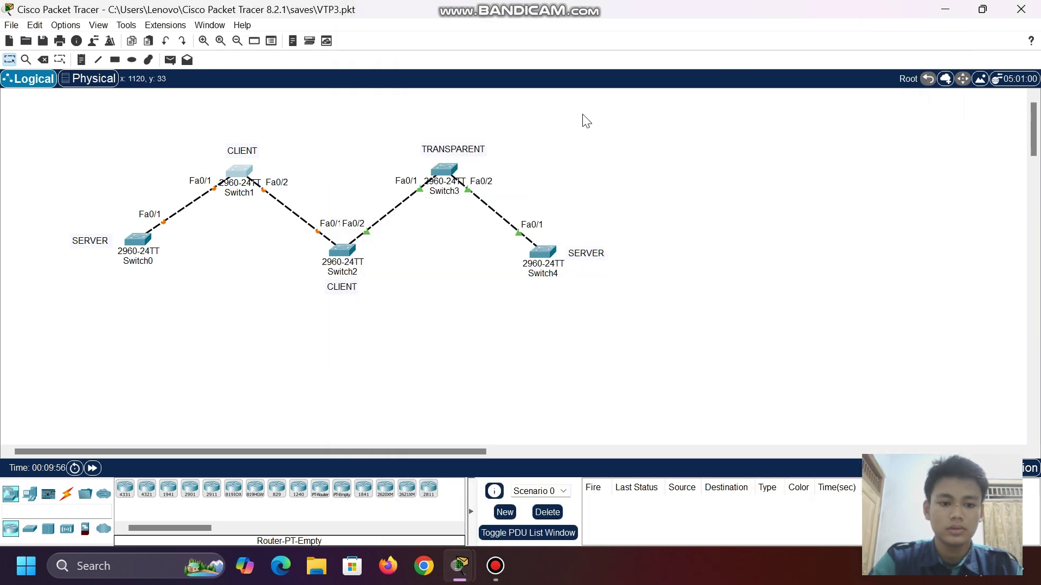
- Open Switch2's CLI and enter global configuration mode with en and conf t
{"action": "left_click", "coordinate": [335, 251]}
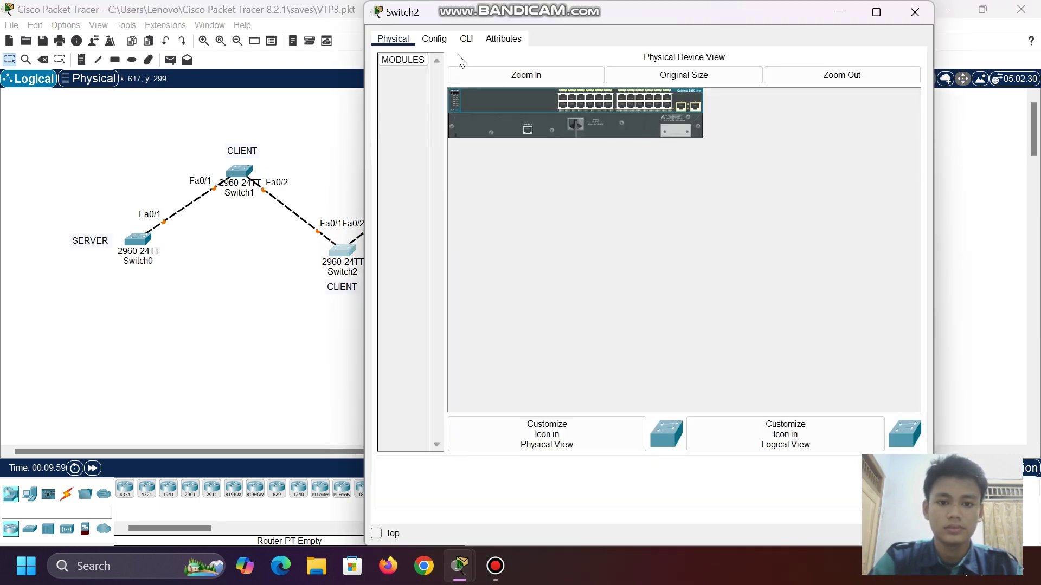
{"action": "left_click", "coordinate": [466, 50]}
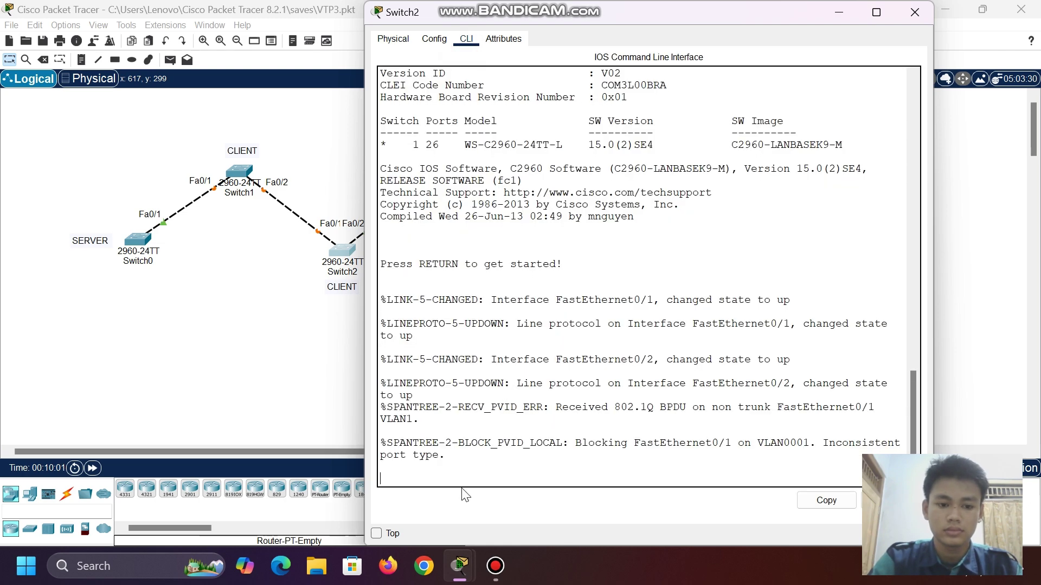
{"action": "key", "text": "Return"}
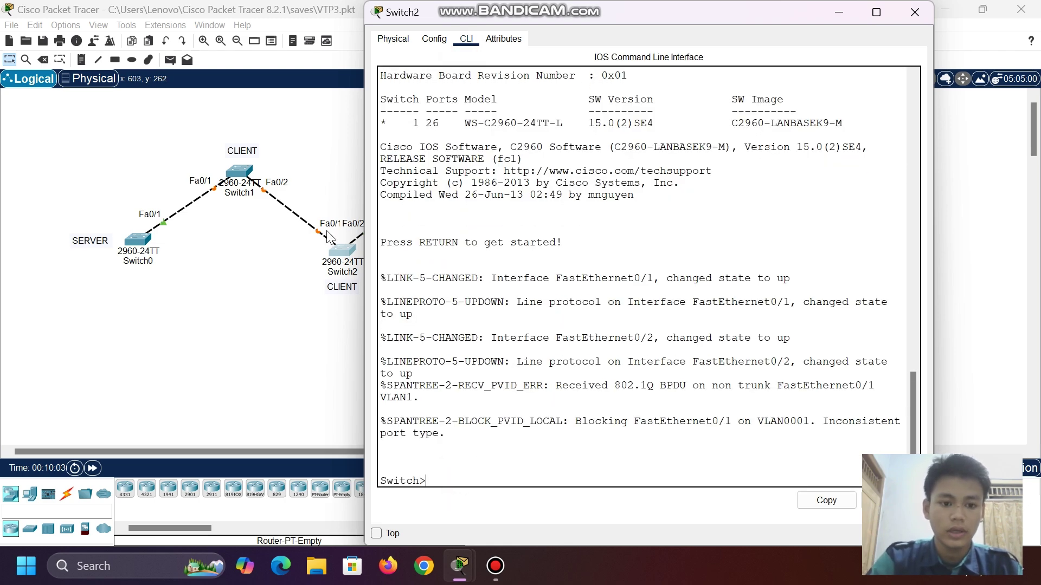
{"action": "type", "text": "en"}
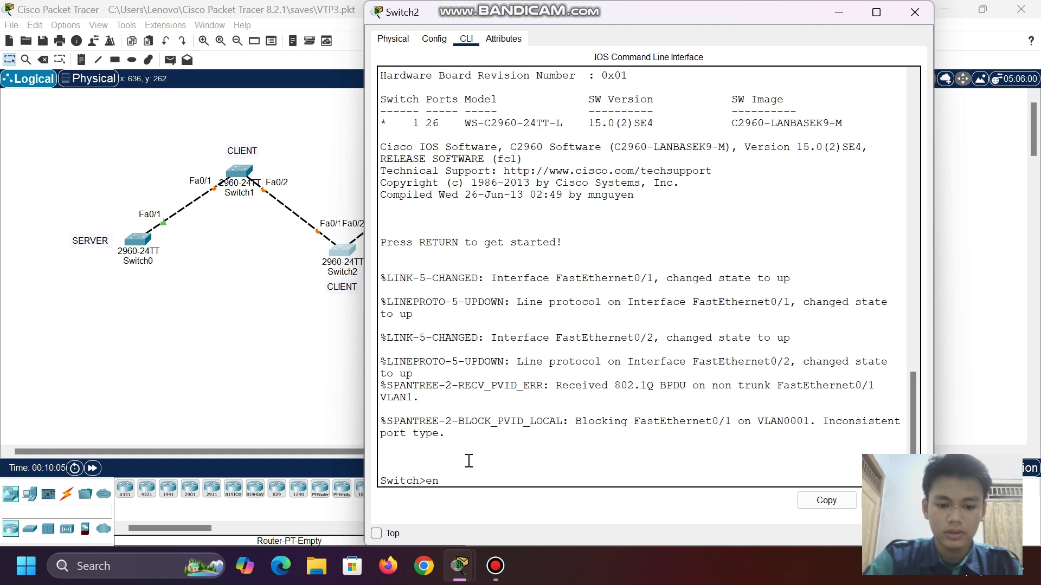
{"action": "key", "text": "Return"}
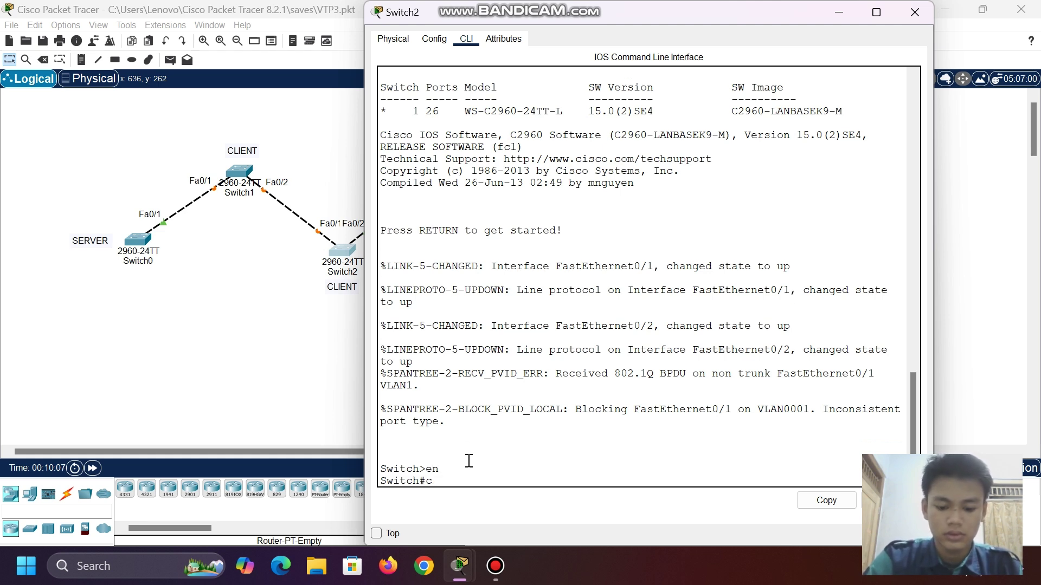
{"action": "type", "text": "con"}
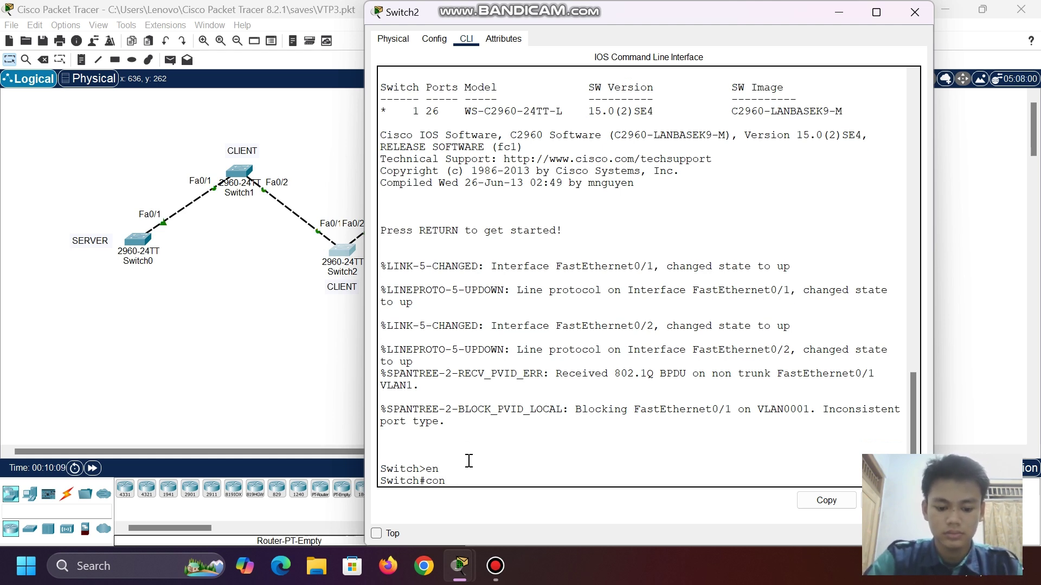
{"action": "type", "text": "f t"}
{"action": "key", "text": "Return"}
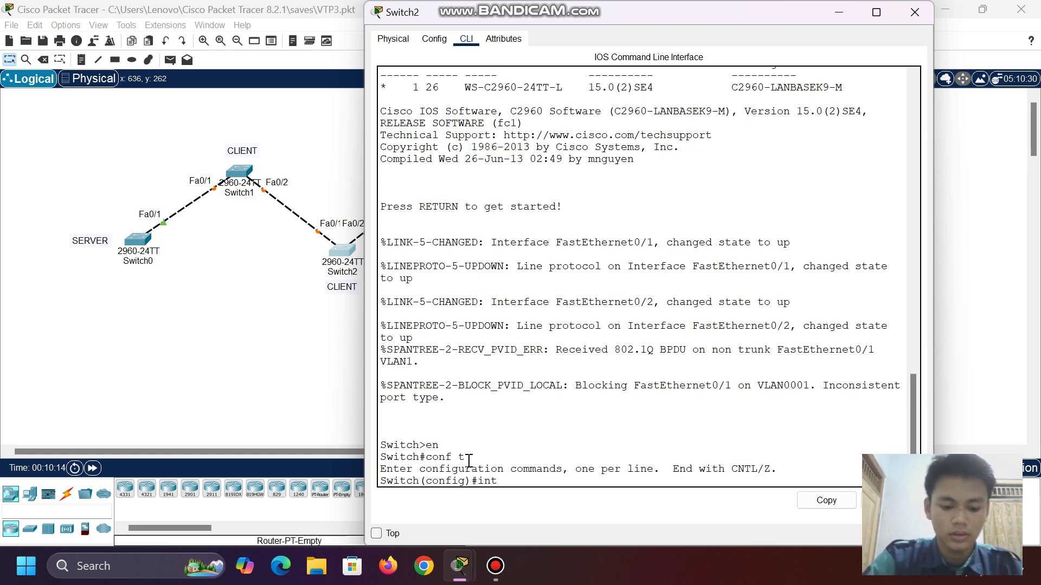
- Select Switch2's interface range fa0/1-2
{"action": "type", "text": "int fa"}
{"action": "key", "text": "BackSpace"}
{"action": "key", "text": "BackSpace"}
{"action": "type", "text": "an"}
{"action": "key", "text": "Tab"}
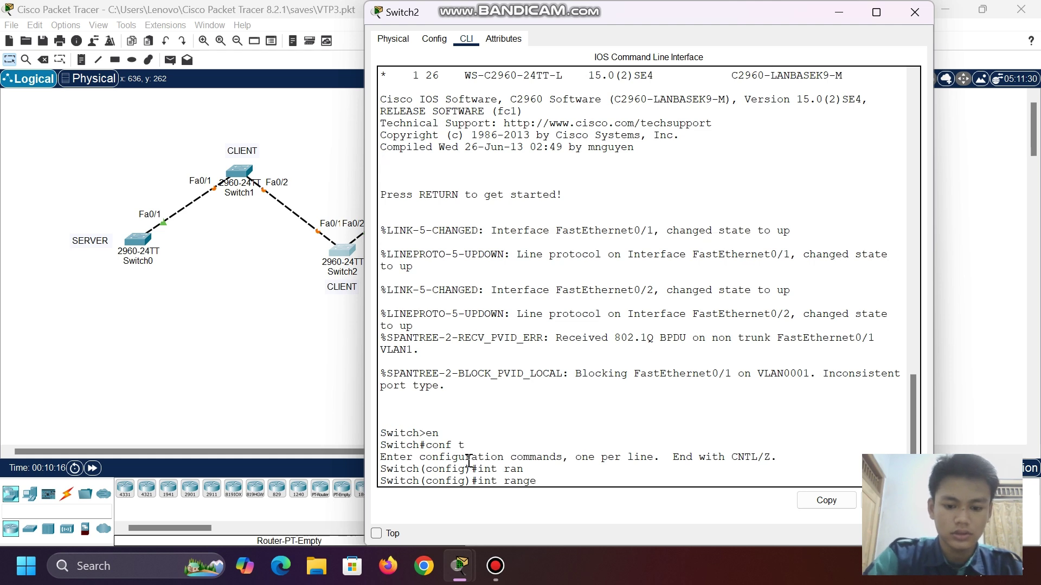
{"action": "type", "text": "fa0/1-2"}
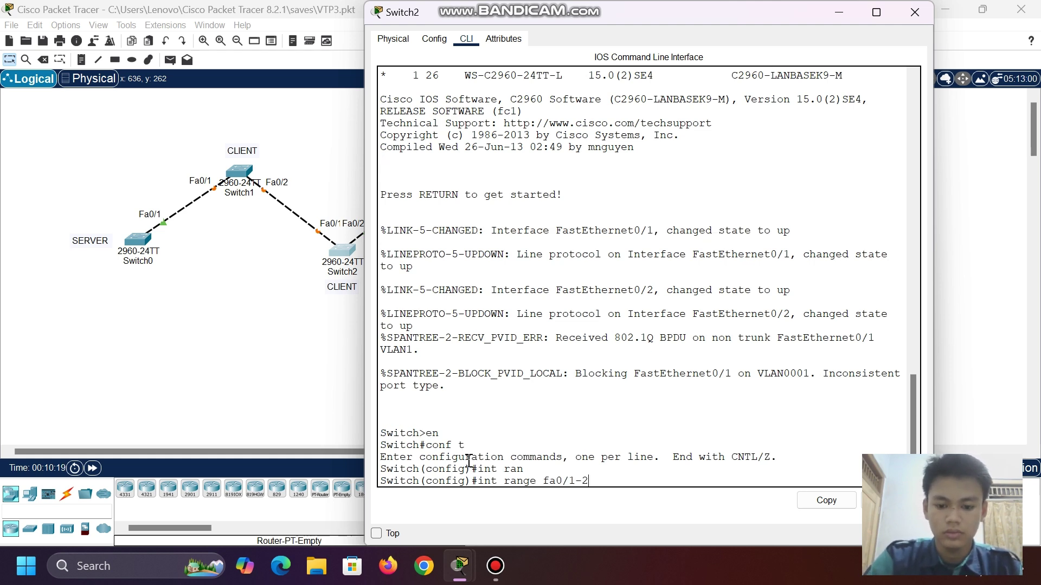
{"action": "key", "text": "Return"}
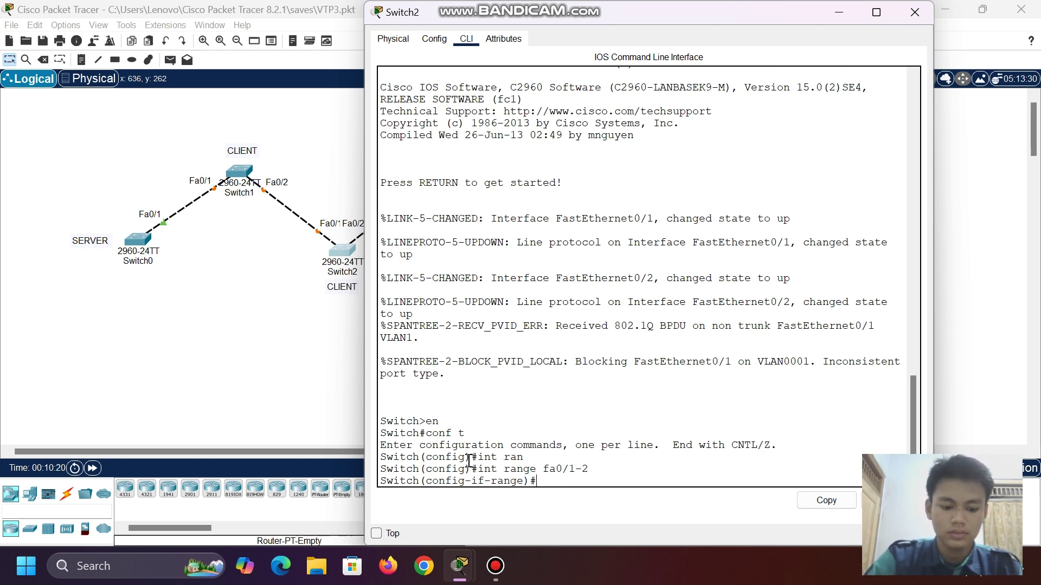
- Set the Fa0/1–2 range to switchport mode trunk
{"action": "type", "text": "swi"}
{"action": "key", "text": "Tab"}
{"action": "type", "text": "mo"}
{"action": "key", "text": "Tab"}
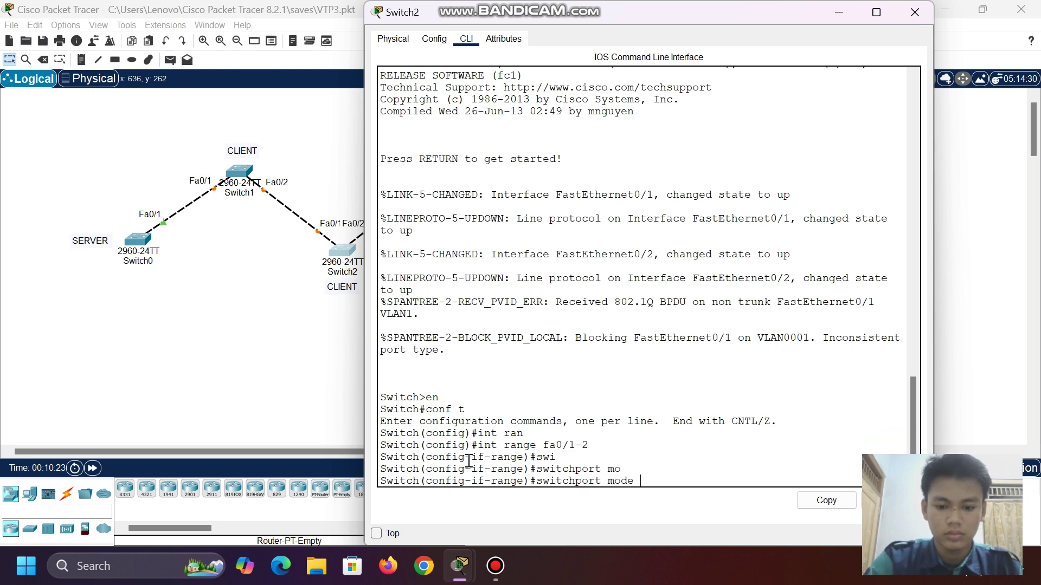
{"action": "type", "text": "t"}
{"action": "key", "text": "Tab"}
{"action": "key", "text": "Return"}
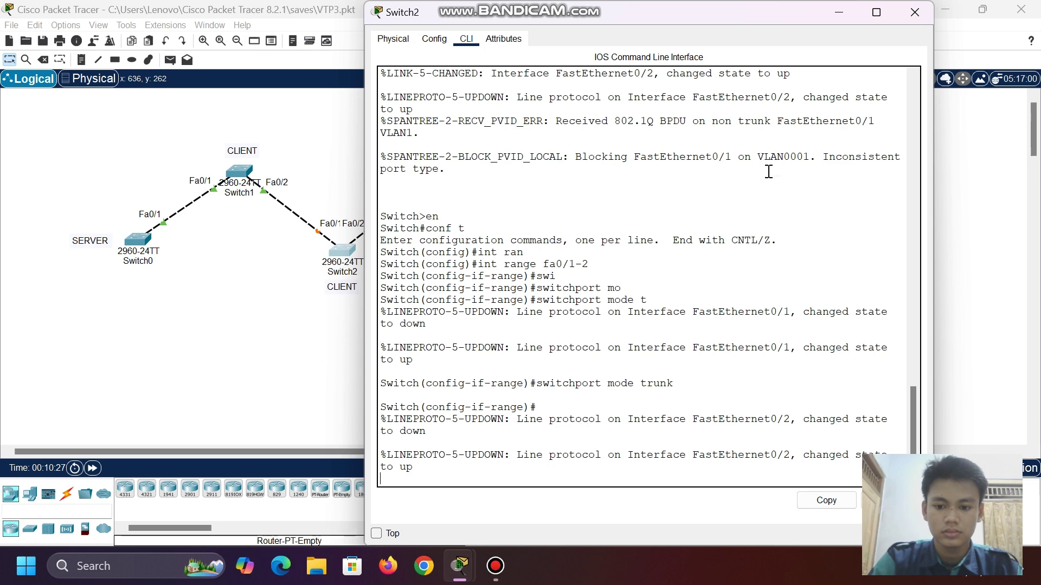
- Minimize Switch2's window and open Switch3's command-line console
{"action": "left_click", "coordinate": [838, 12]}
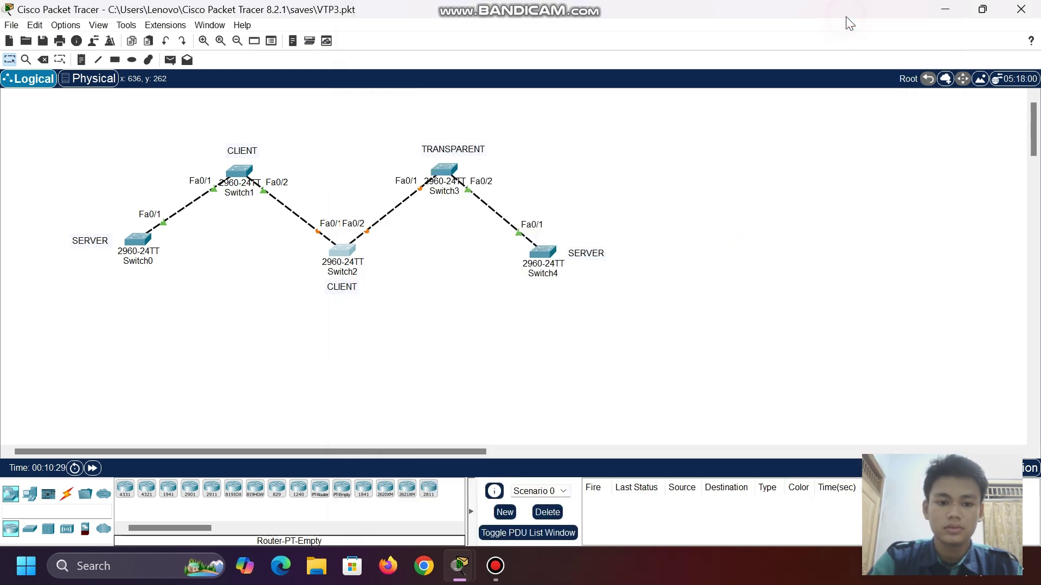
{"action": "left_click", "coordinate": [445, 174]}
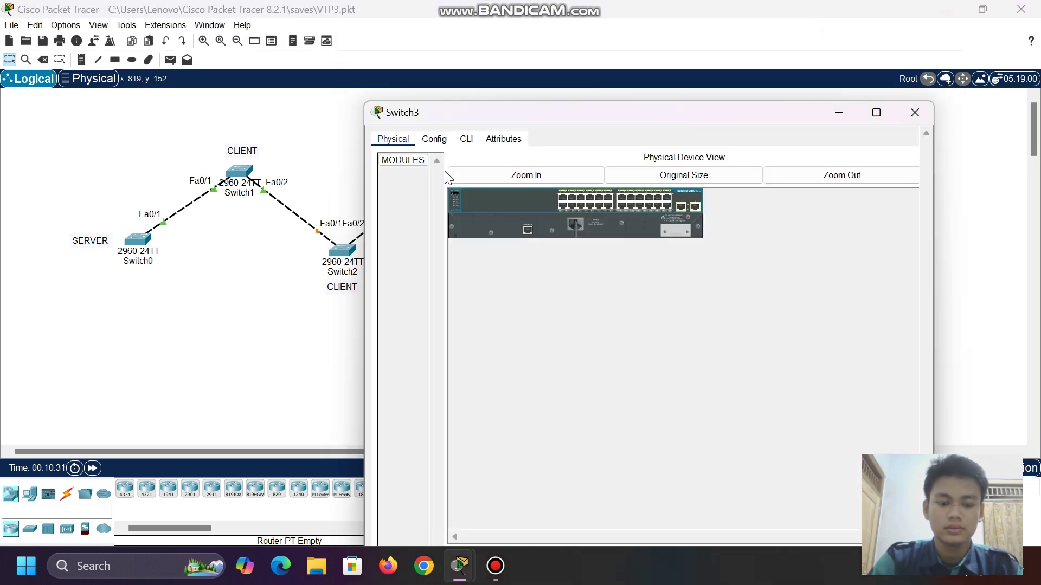
{"action": "left_click", "coordinate": [466, 40]}
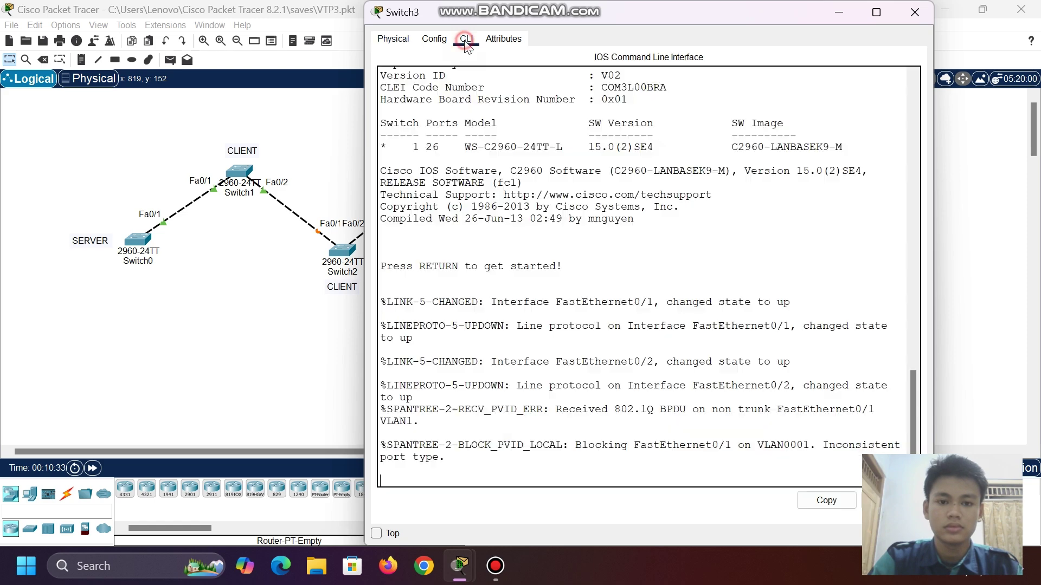
{"action": "left_click", "coordinate": [839, 12]}
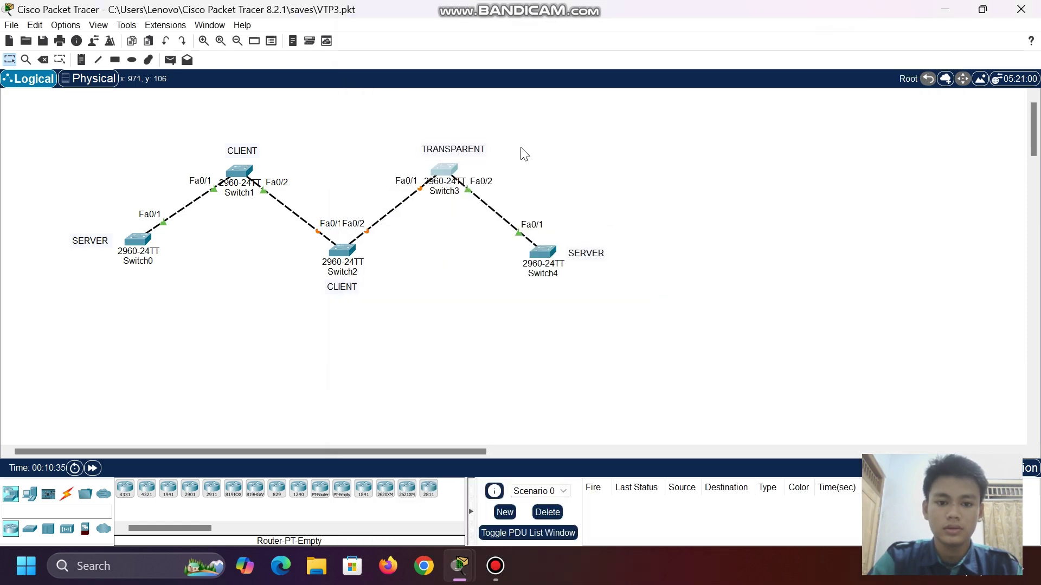
{"action": "left_click", "coordinate": [444, 171]}
{"action": "scroll", "coordinate": [499, 257], "scroll_direction": "down", "scroll_amount": 1}
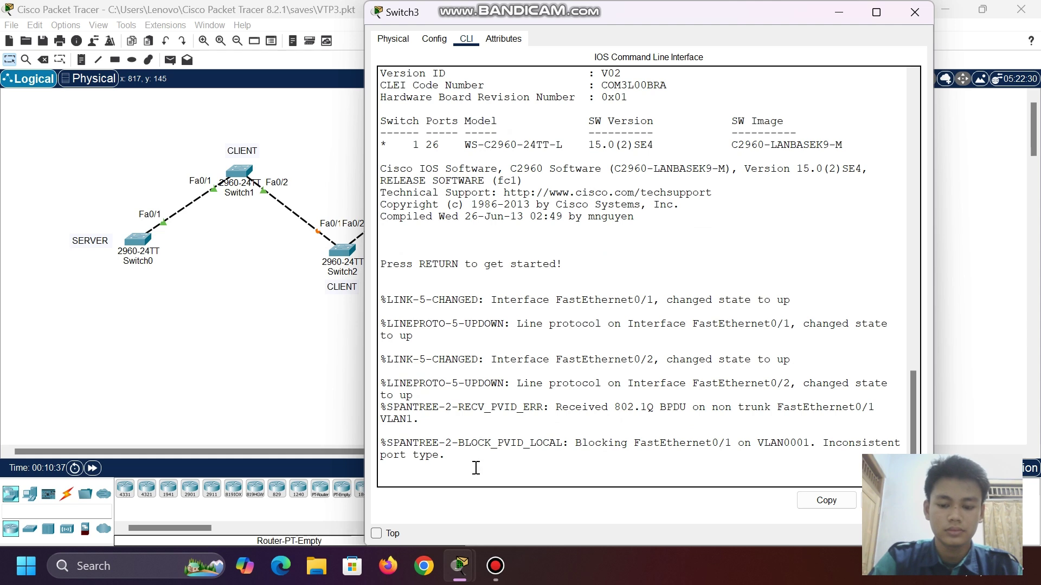
{"action": "key", "text": "Return"}
- Enter global configuration on Switch3 and select interface range fa0/1-2
{"action": "type", "text": "en"}
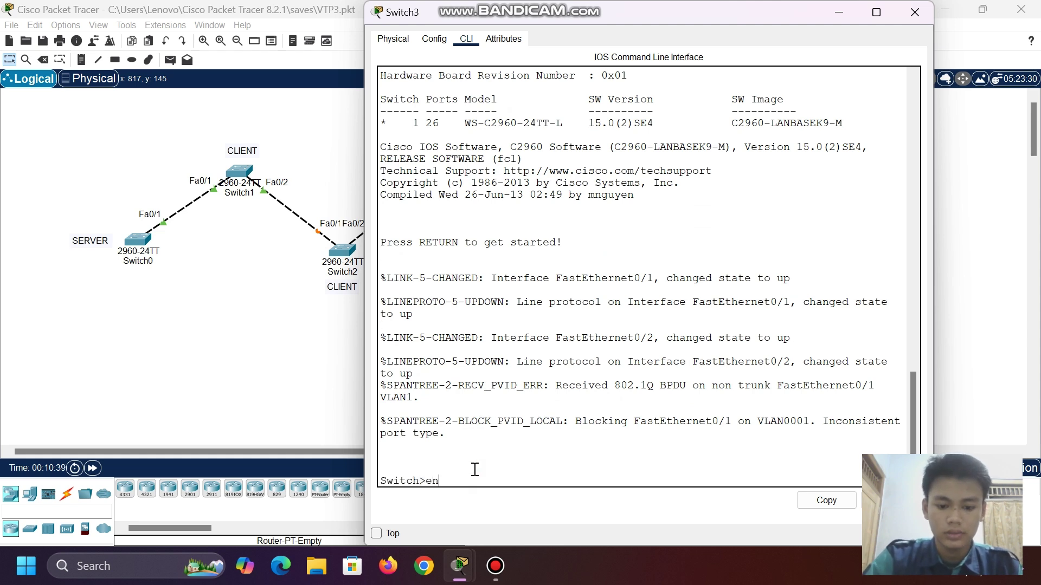
{"action": "key", "text": "Return"}
{"action": "type", "text": "swi"}
{"action": "key", "text": "BackSpace"}
{"action": "key", "text": "BackSpace"}
{"action": "key", "text": "BackSpace"}
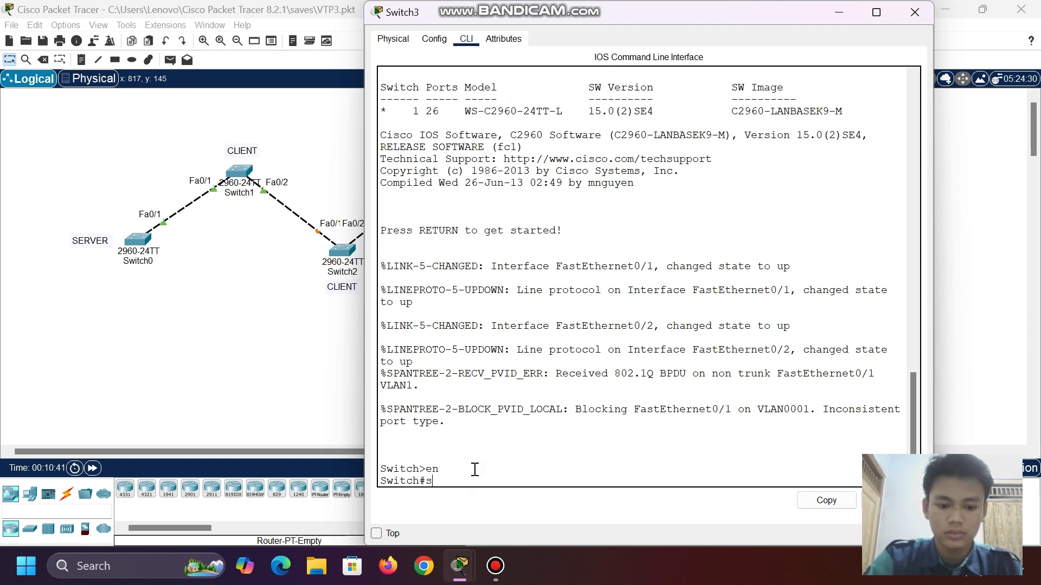
{"action": "type", "text": "conf t"}
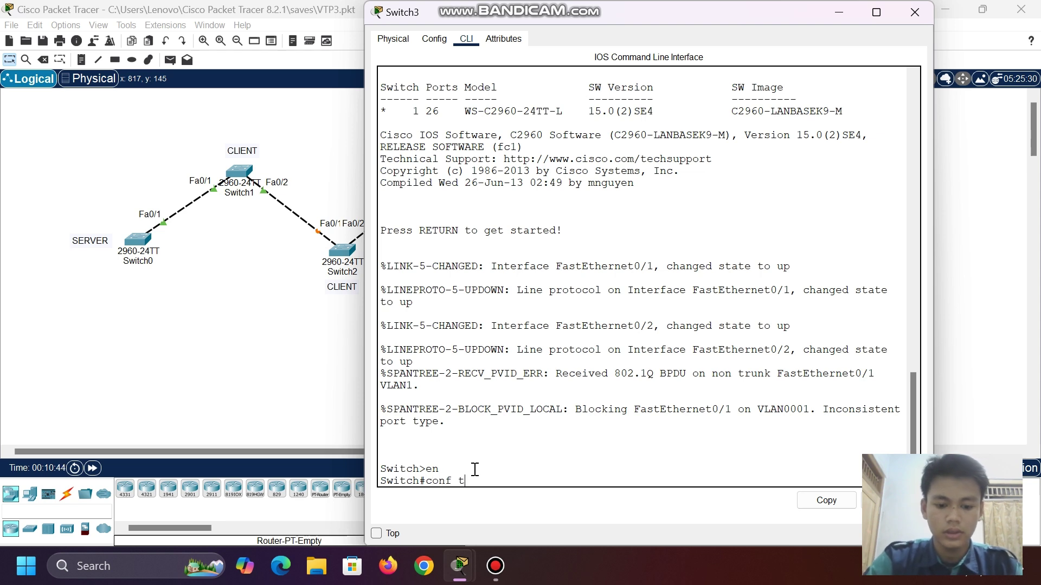
{"action": "key", "text": "Return"}
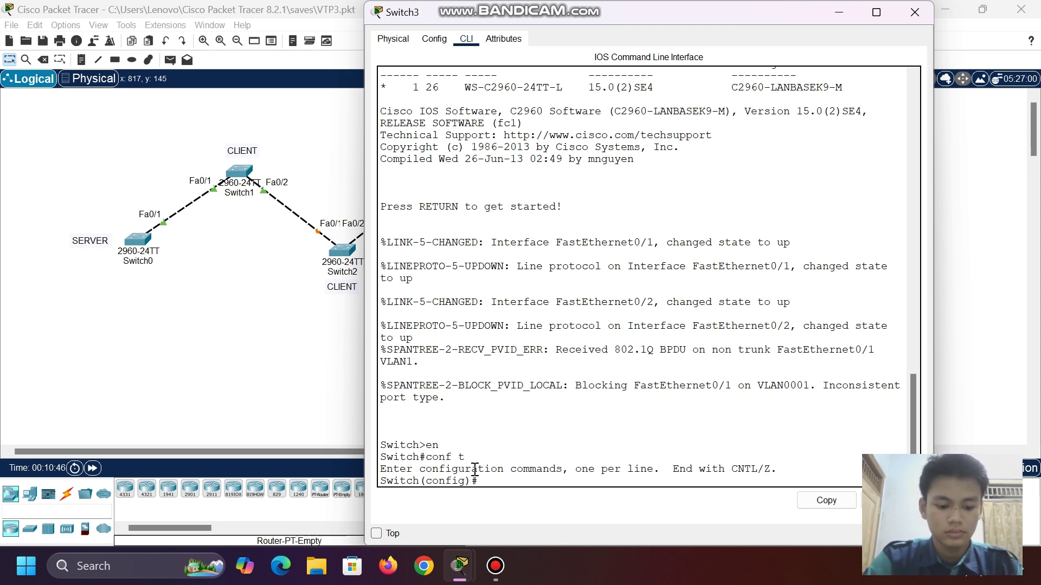
{"action": "type", "text": "in"}
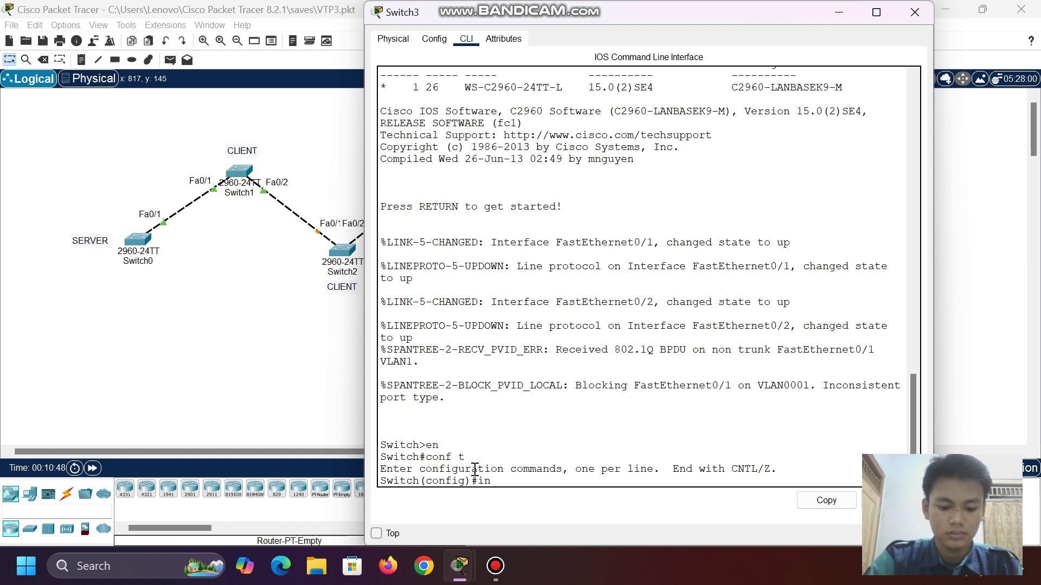
{"action": "type", "text": "t ran"}
{"action": "key", "text": "Tab"}
{"action": "type", "text": "fa"}
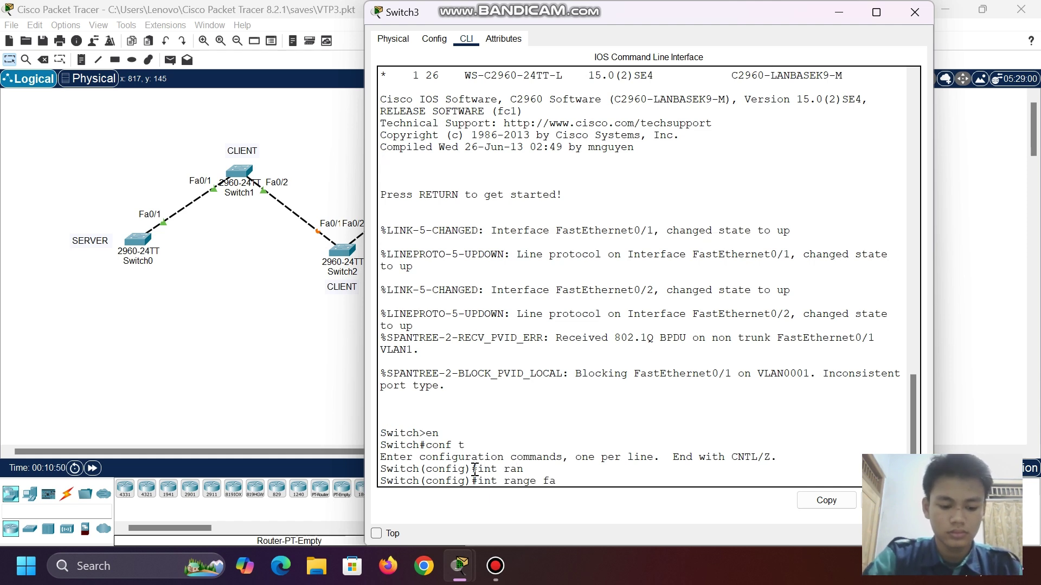
{"action": "type", "text": "0/1-"}
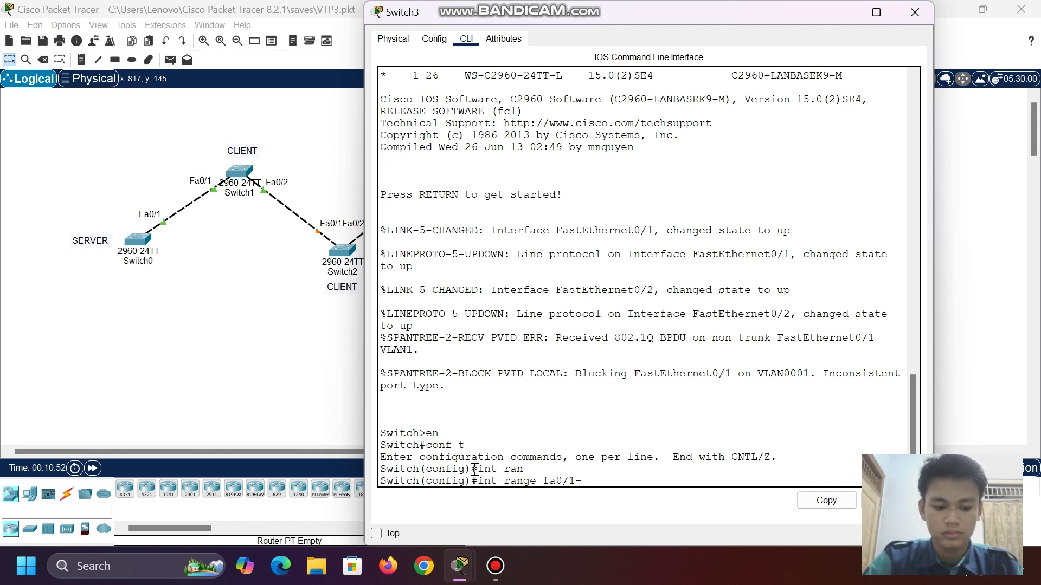
{"action": "type", "text": "2"}
{"action": "key", "text": "Return"}
- Set the Fa0/1–2 range to switchport mode trunk and minimize Switch3's window
{"action": "type", "text": "swi"}
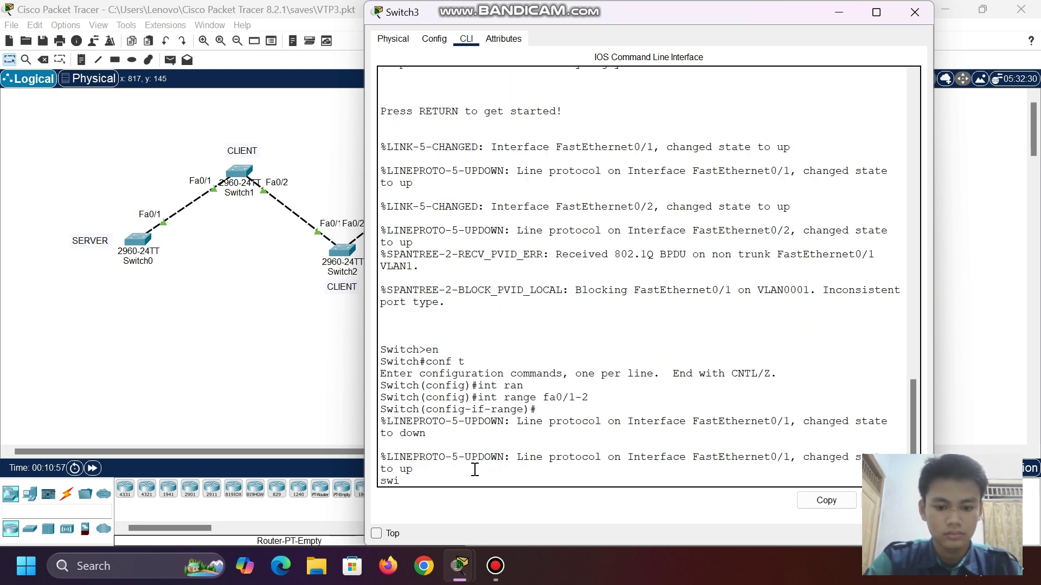
{"action": "key", "text": "BackSpace"}
{"action": "key", "text": "BackSpace"}
{"action": "key", "text": "BackSpace"}
{"action": "key", "text": "Return"}
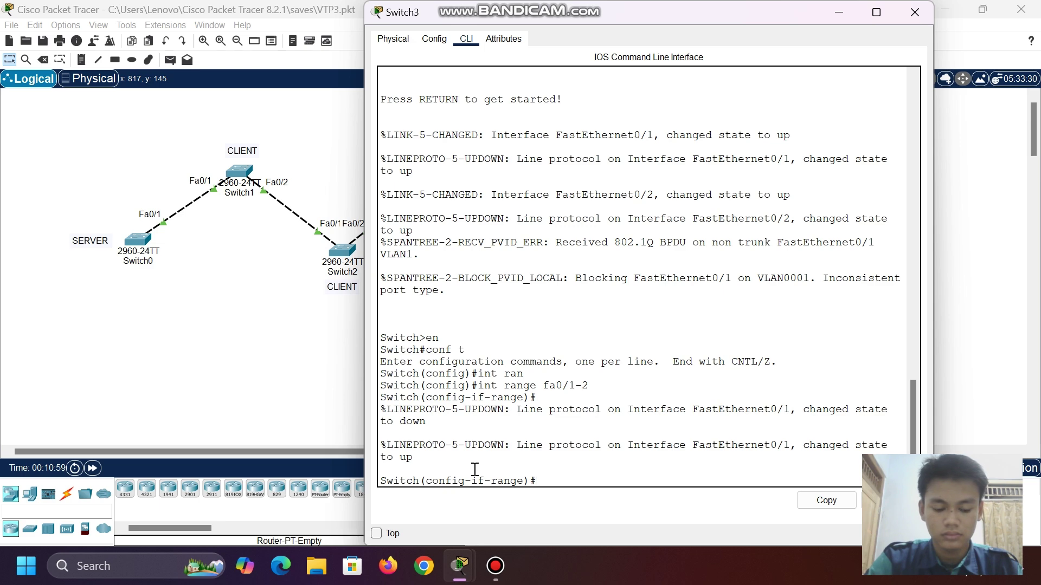
{"action": "type", "text": "swi"}
{"action": "key", "text": "Tab"}
{"action": "type", "text": "mo"}
{"action": "key", "text": "Tab"}
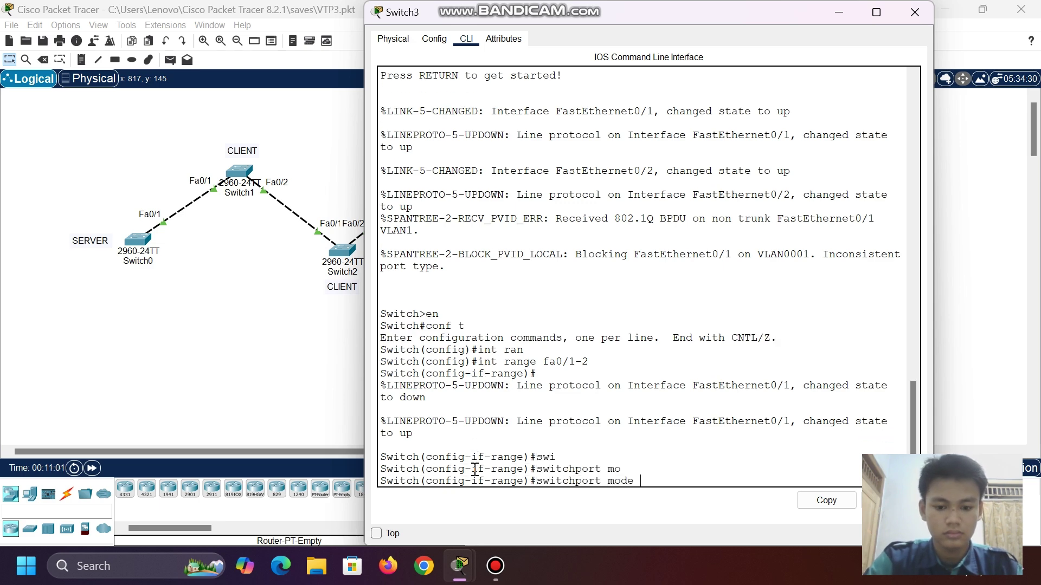
{"action": "type", "text": "tru"}
{"action": "key", "text": "Tab"}
{"action": "key", "text": "Return"}
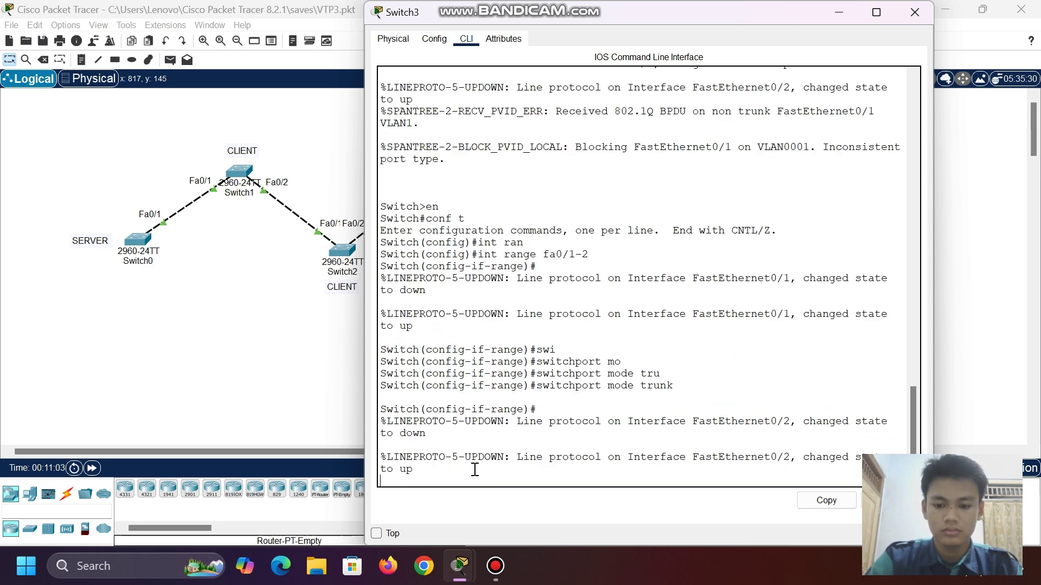
{"action": "left_click", "coordinate": [840, 11]}
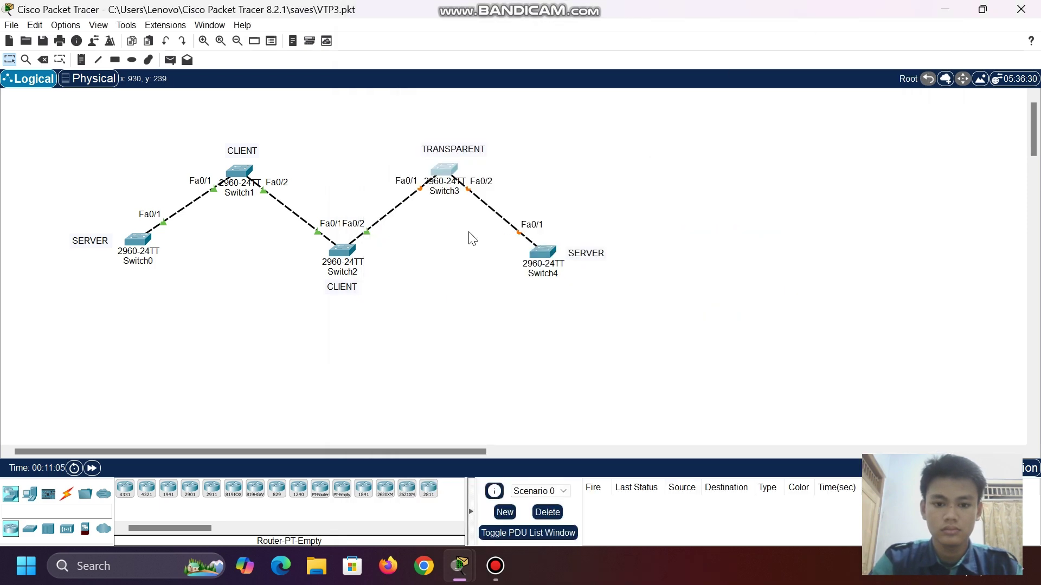
- Open Switch4's CLI and enter privileged and global configuration mode
{"action": "left_click", "coordinate": [544, 257]}
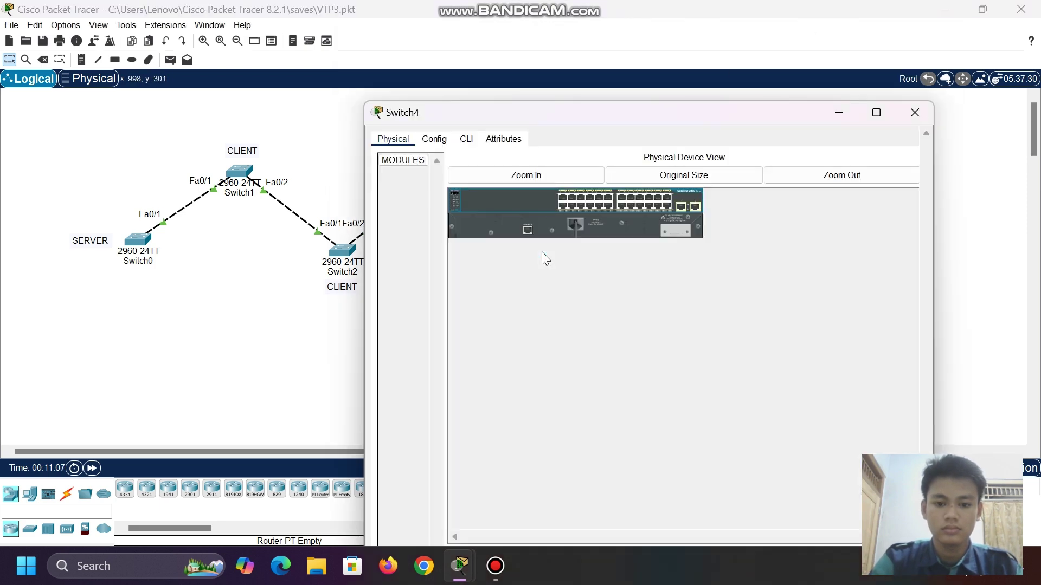
{"action": "left_click", "coordinate": [465, 39]}
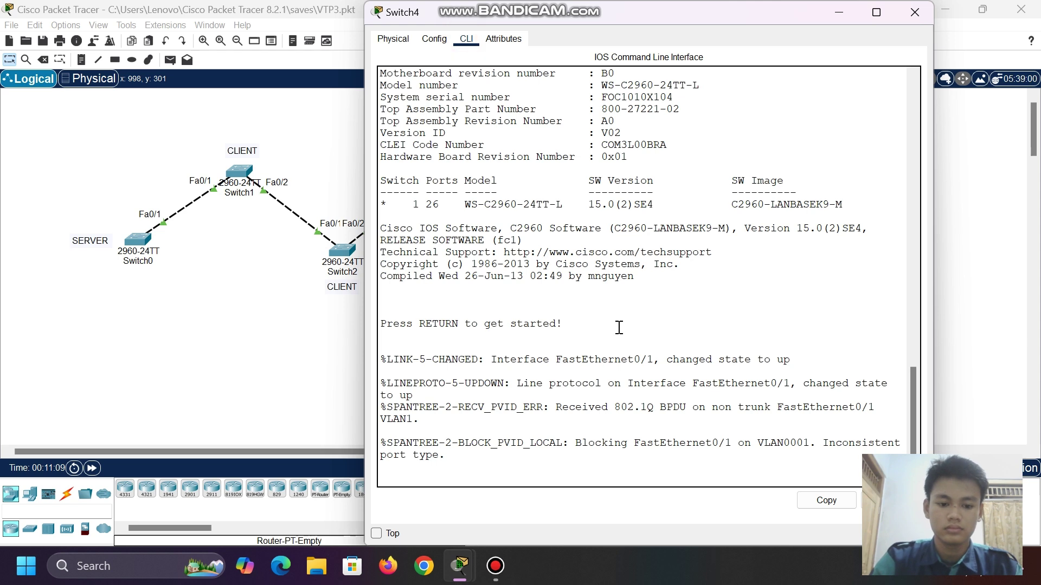
{"action": "key", "text": "Return"}
{"action": "type", "text": "en"}
{"action": "key", "text": "Return"}
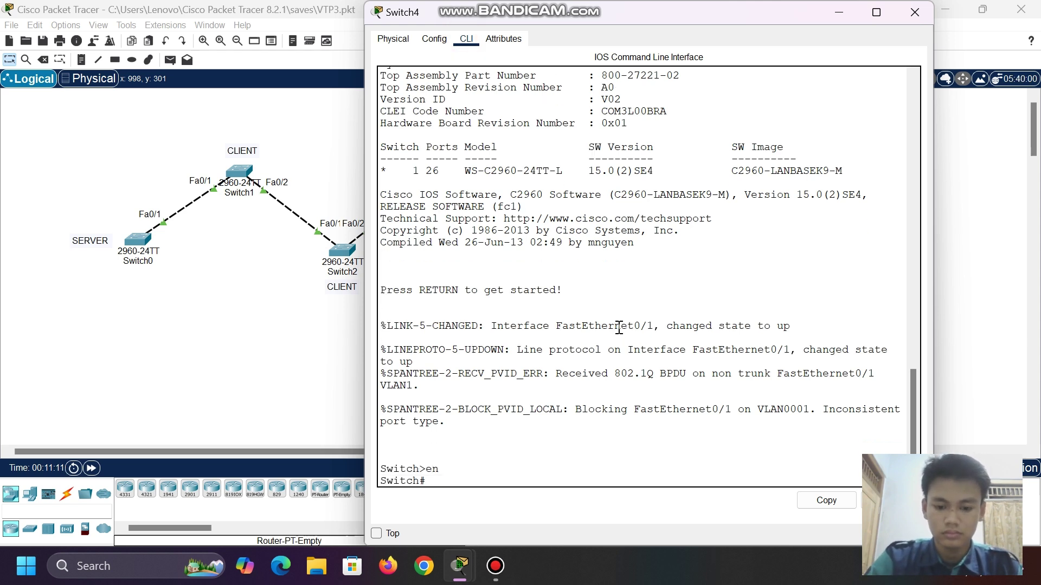
{"action": "type", "text": "s"}
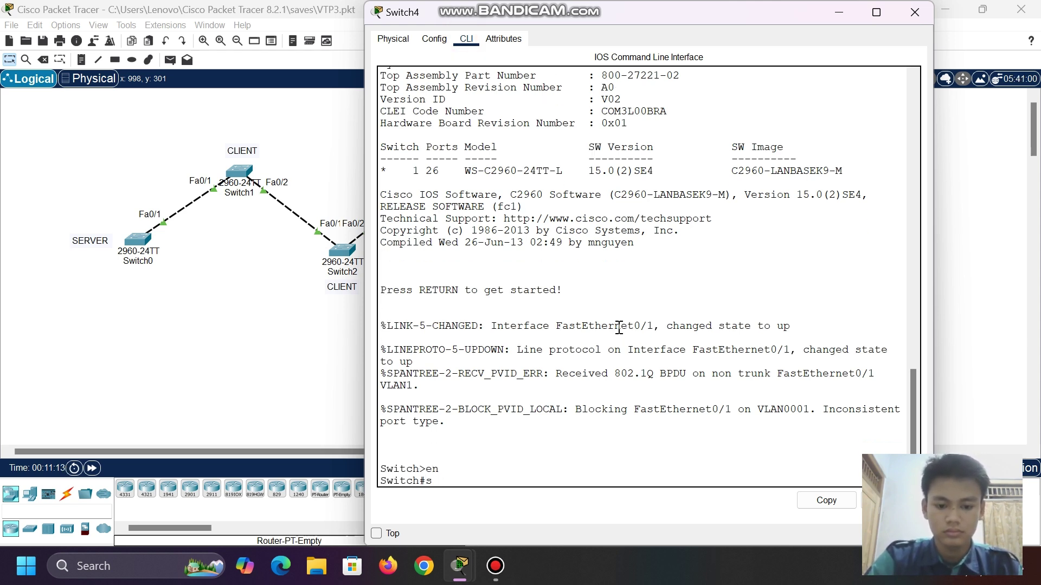
{"action": "key", "text": "BackSpace"}
{"action": "type", "text": "int"}
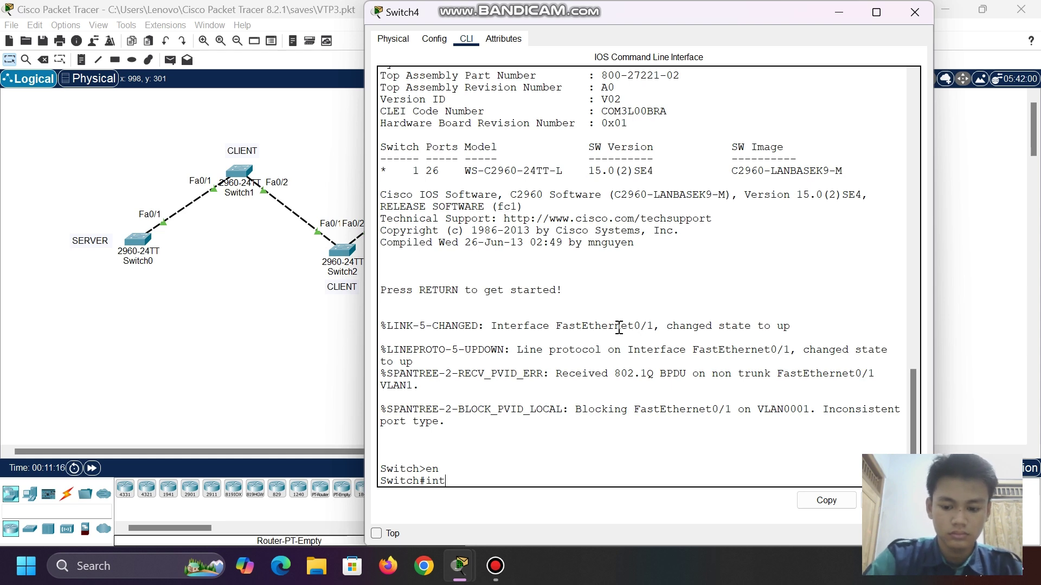
{"action": "key", "text": "BackSpace"}
{"action": "key", "text": "BackSpace"}
{"action": "key", "text": "BackSpace"}
{"action": "type", "text": "c"}
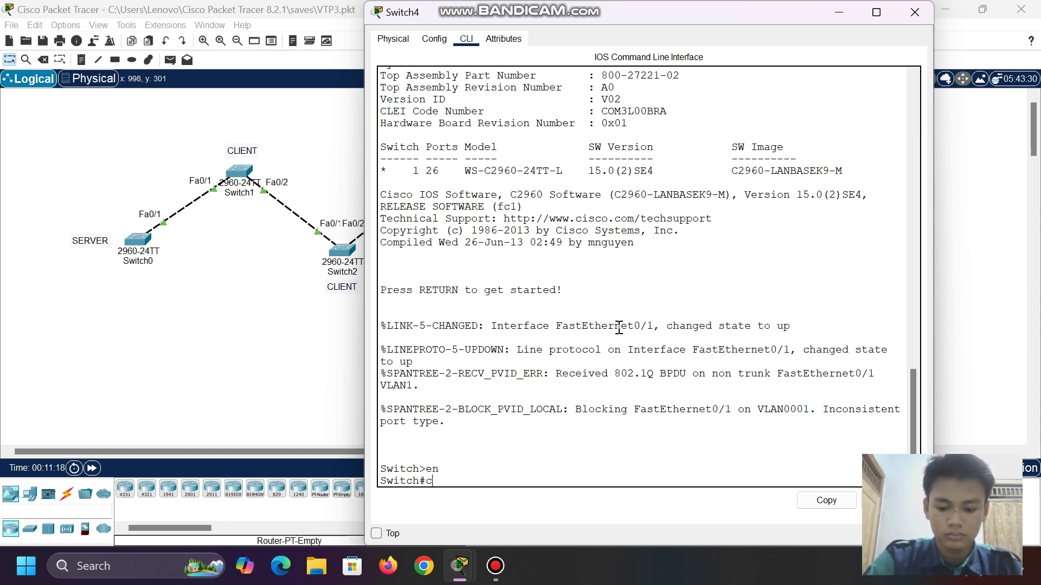
{"action": "type", "text": "ionf t"}
{"action": "key", "text": "Return"}
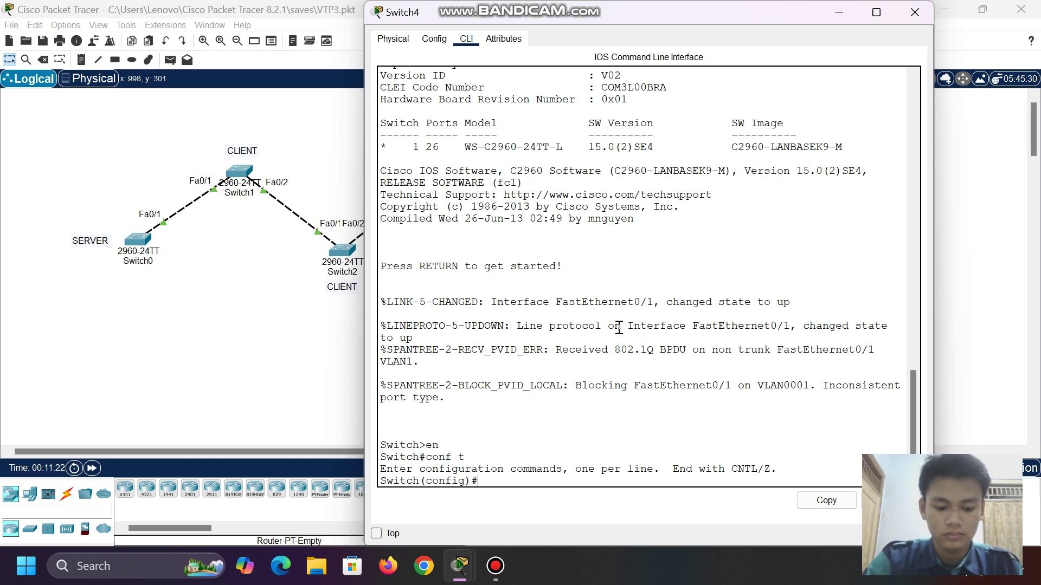
- Set interface range fa0/1 to switchport mode trunk and minimize Switch4's window
{"action": "type", "text": "int ran"}
{"action": "key", "text": "Tab"}
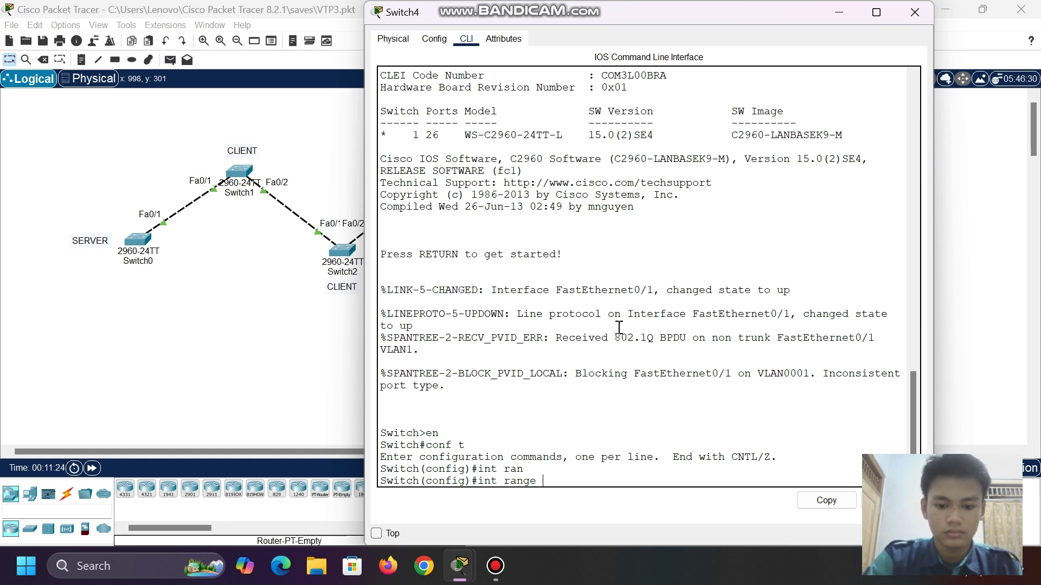
{"action": "type", "text": "fa0/1"}
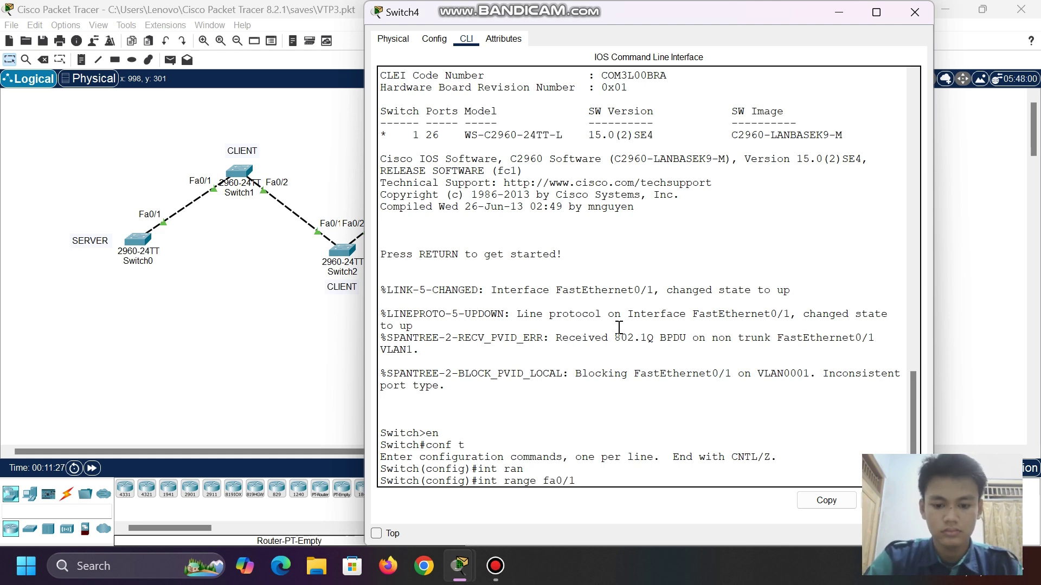
{"action": "key", "text": "Return"}
{"action": "type", "text": "swi"}
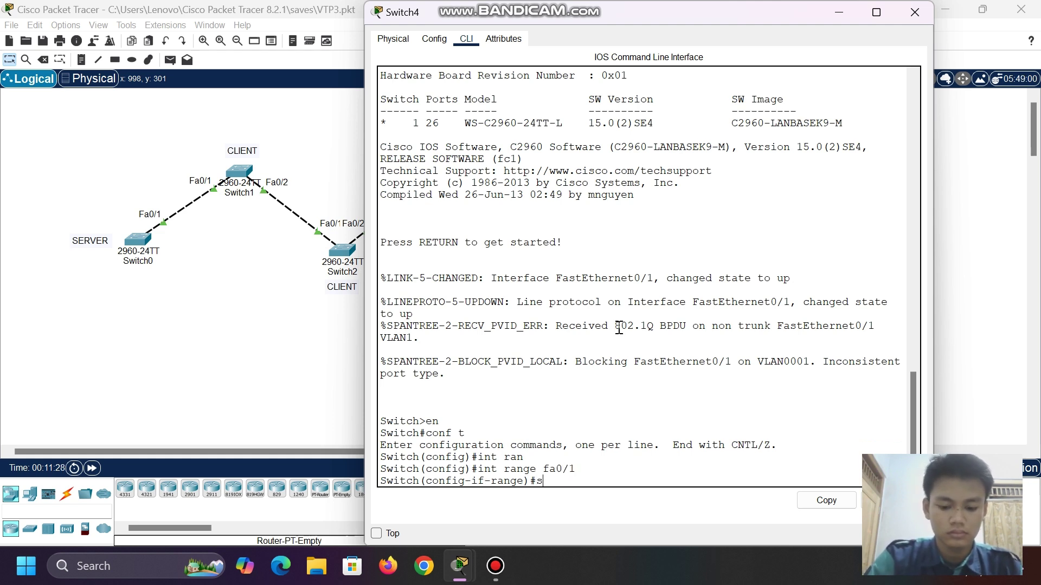
{"action": "key", "text": "Tab"}
{"action": "type", "text": "mo"}
{"action": "key", "text": "Tab"}
{"action": "type", "text": "t"}
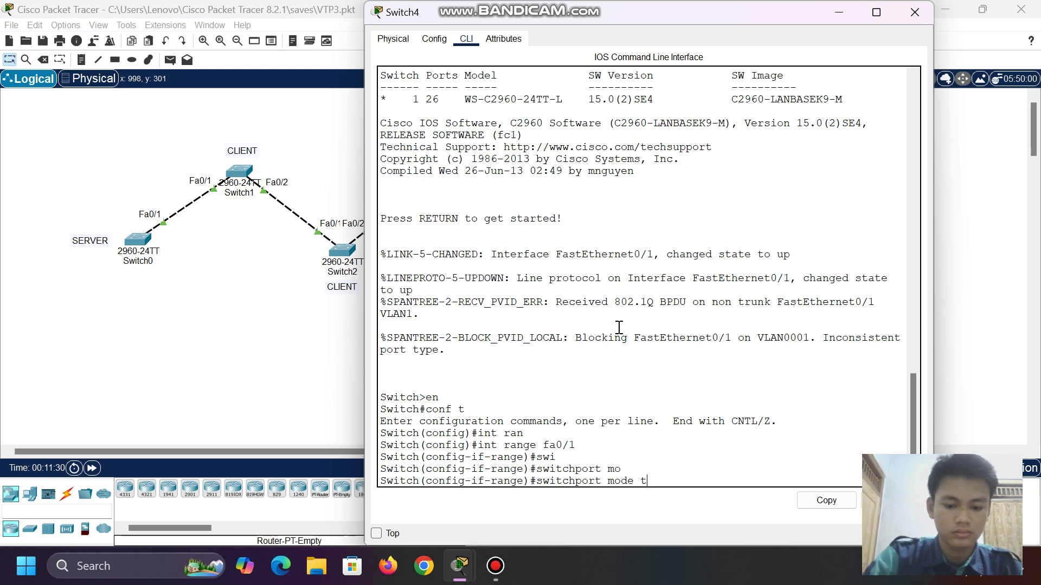
{"action": "key", "text": "Tab"}
{"action": "key", "text": "Return"}
{"action": "key", "text": "Return"}
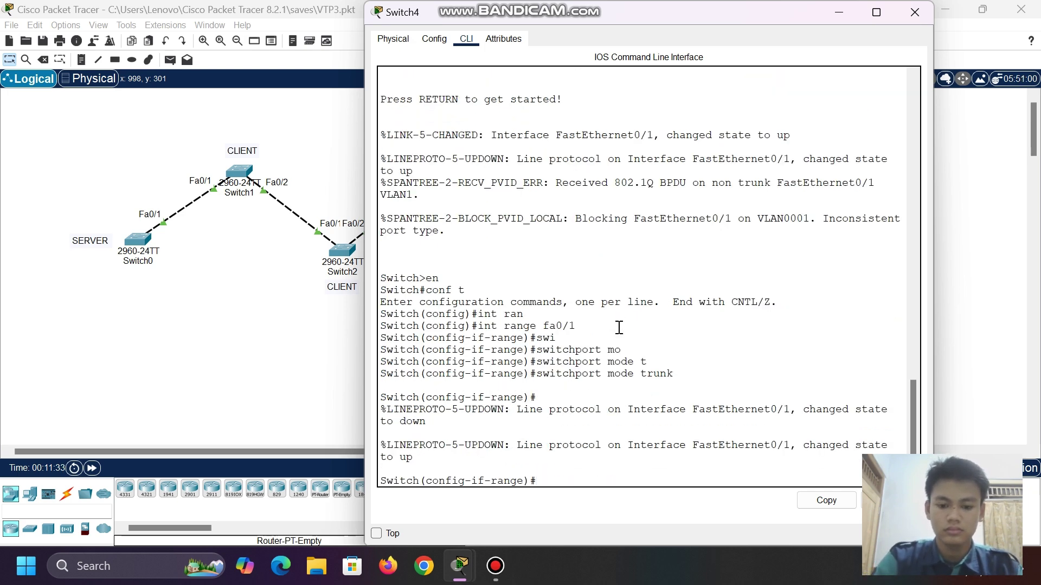
{"action": "left_click", "coordinate": [832, 6]}
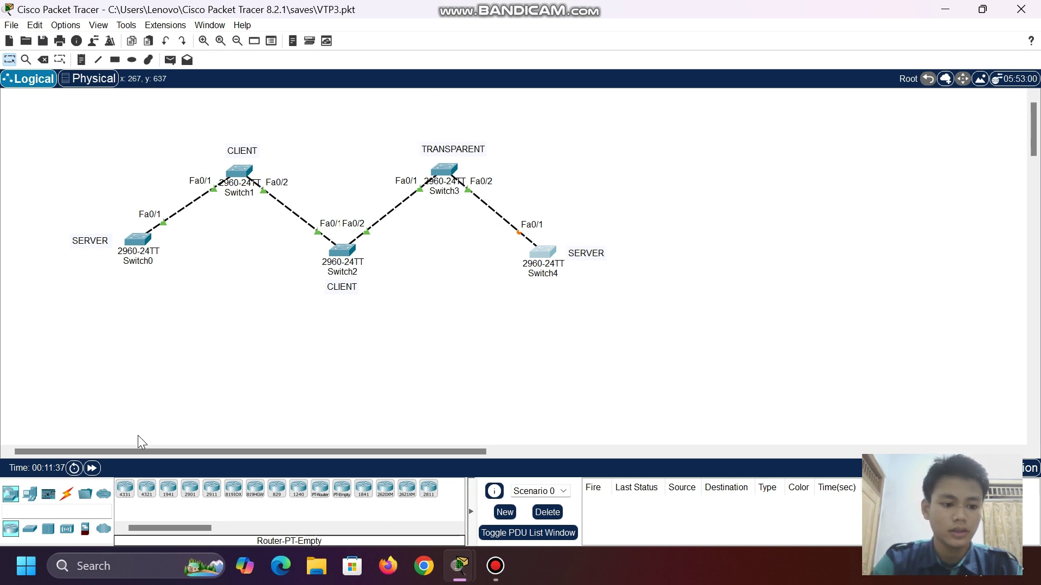
- Fast-forward simulation time, then set Switch0 to VTP server mode from its CLI
{"action": "left_click", "coordinate": [92, 469]}
{"action": "left_click", "coordinate": [92, 468]}
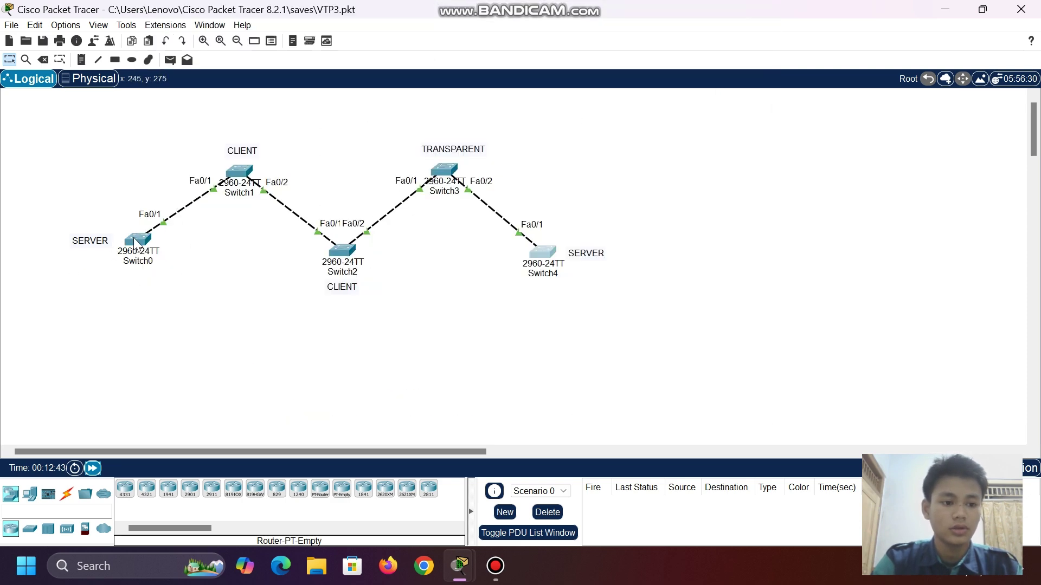
{"action": "left_click", "coordinate": [135, 242]}
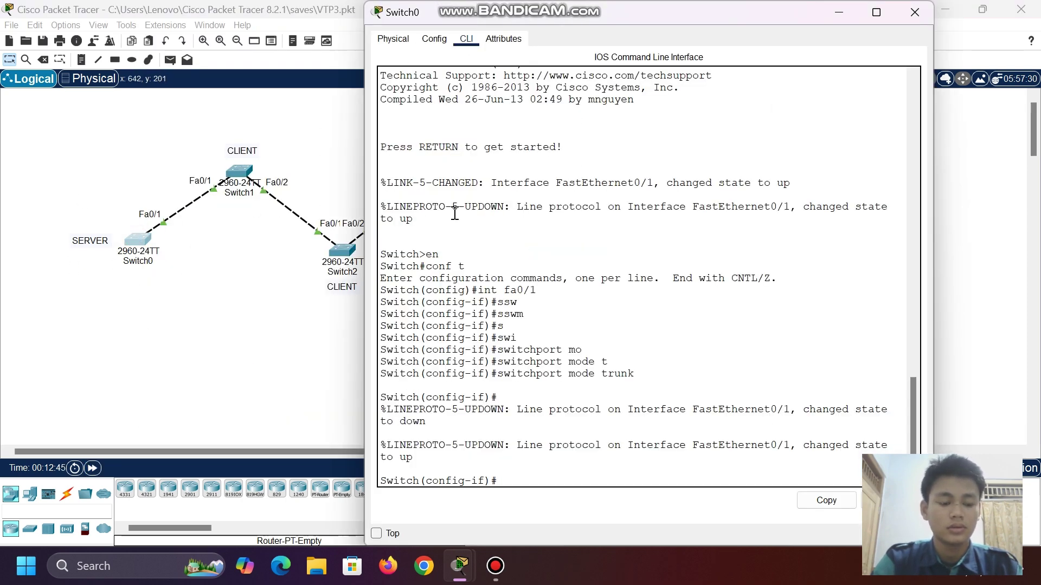
{"action": "type", "text": "exit"}
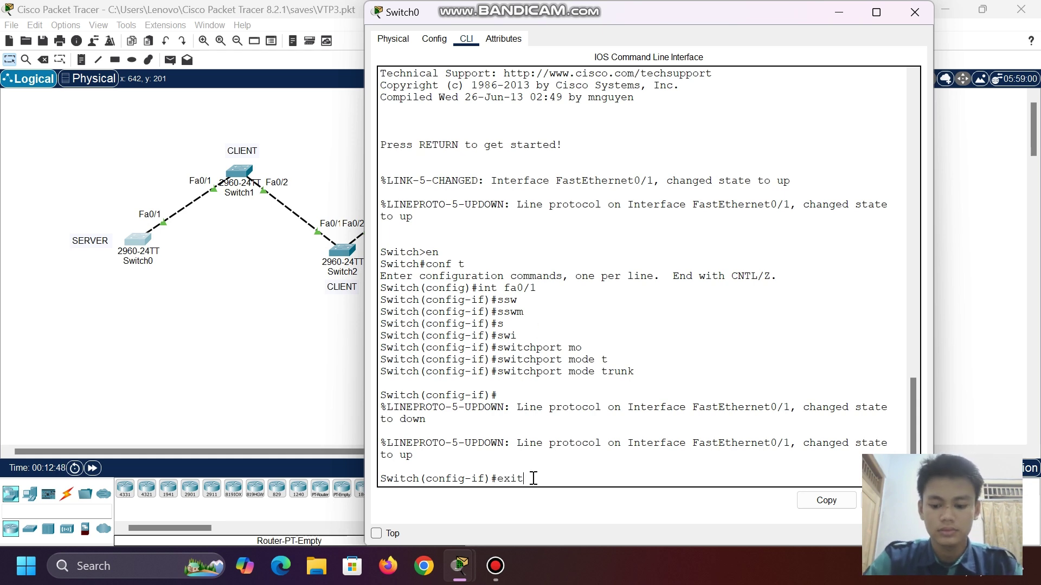
{"action": "key", "text": "Return"}
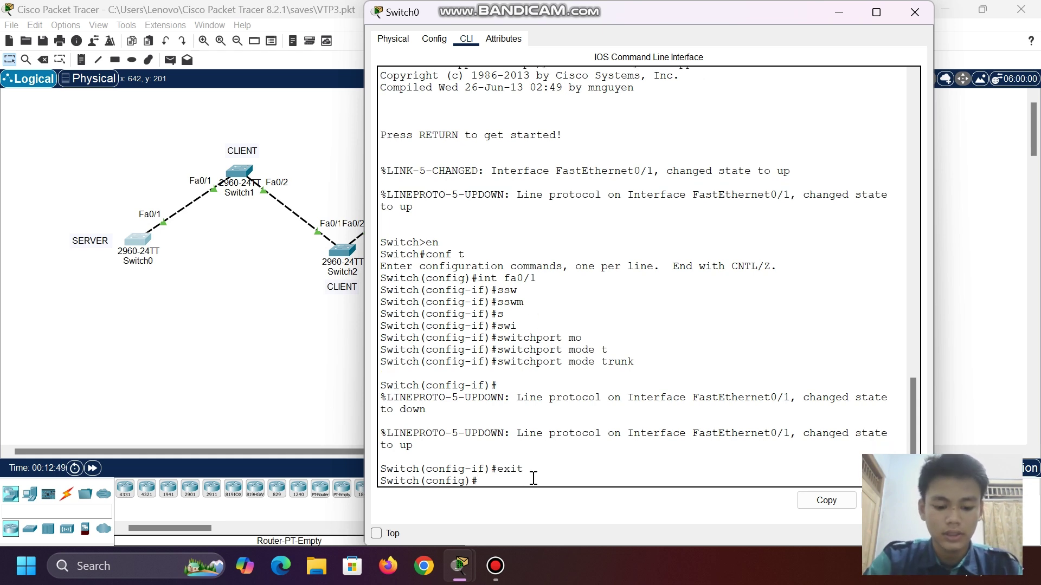
{"action": "type", "text": "vtp mo"}
{"action": "key", "text": "Tab"}
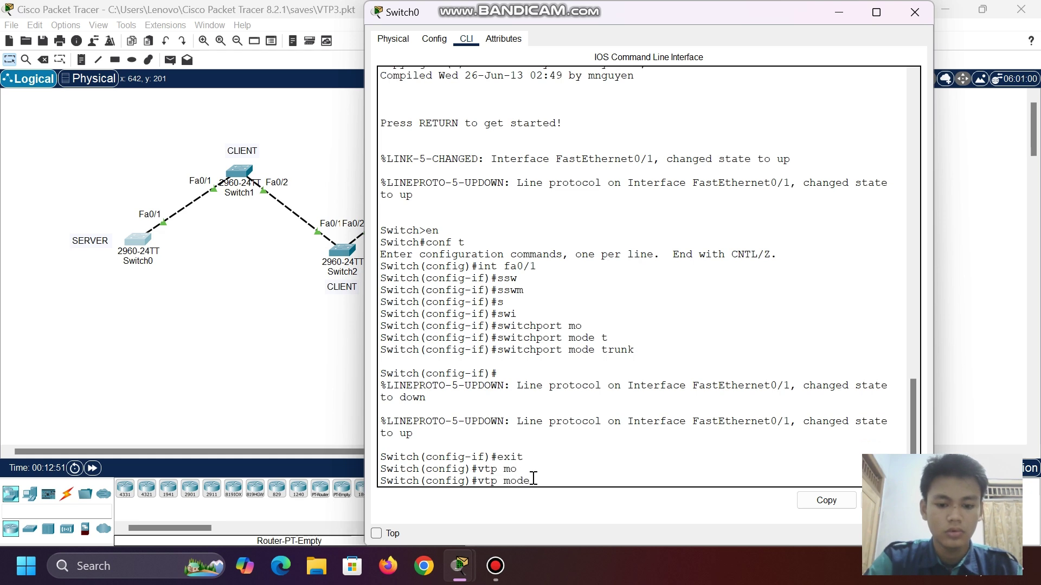
{"action": "type", "text": "s"}
{"action": "key", "text": "Tab"}
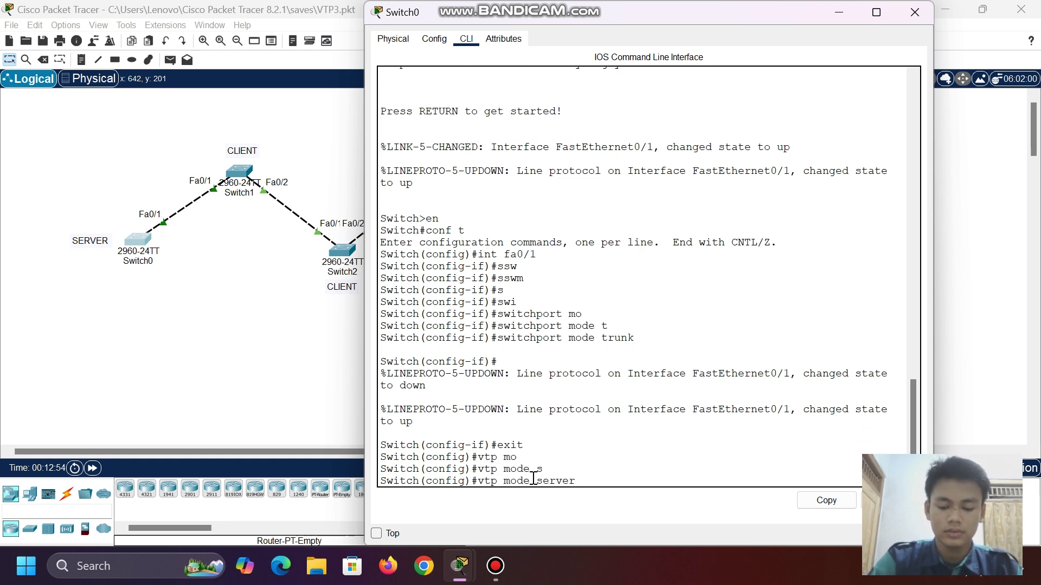
{"action": "key", "text": "Return"}
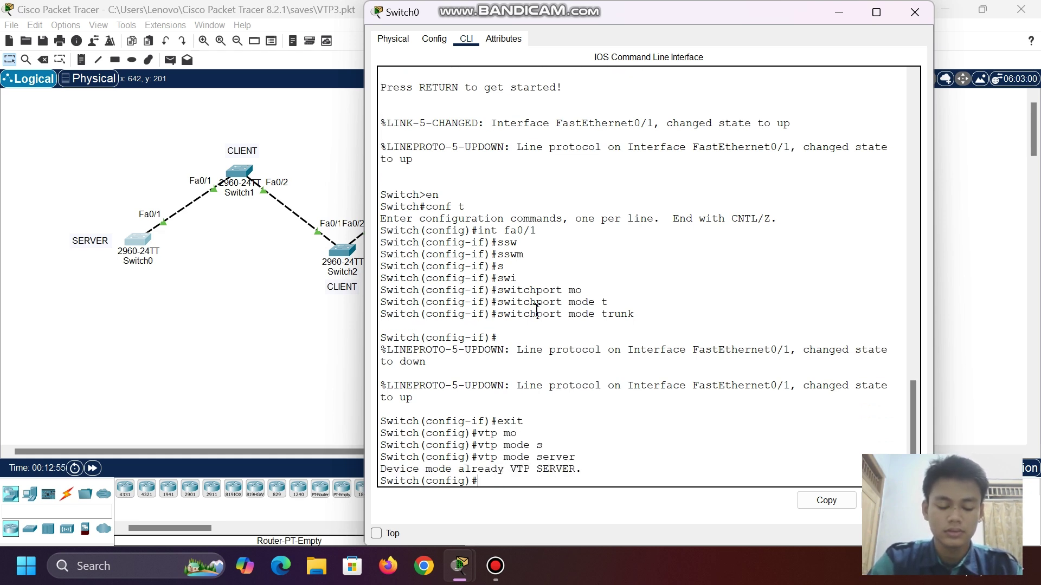
- Set Switch0's VTP domain to tkj and its VTP password, then close its window
{"action": "type", "text": "vtp"}
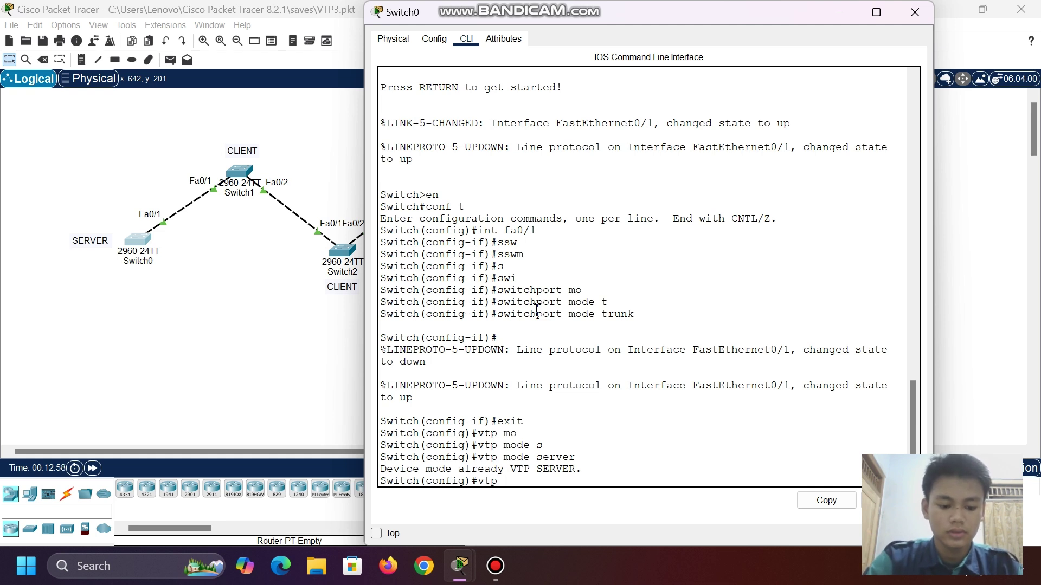
{"action": "type", "text": " do"}
{"action": "key", "text": "Tab"}
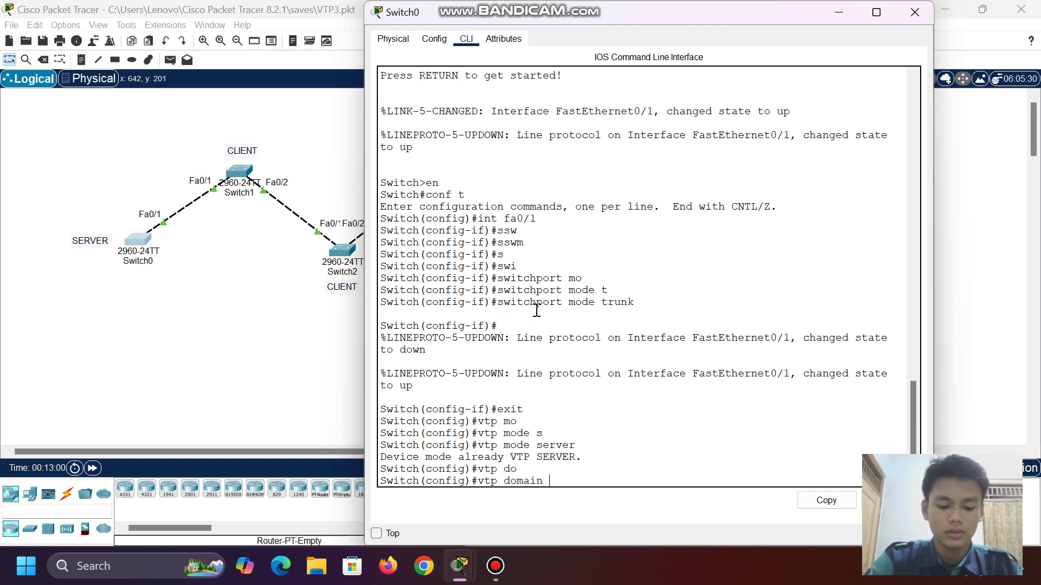
{"action": "type", "text": "tk"}
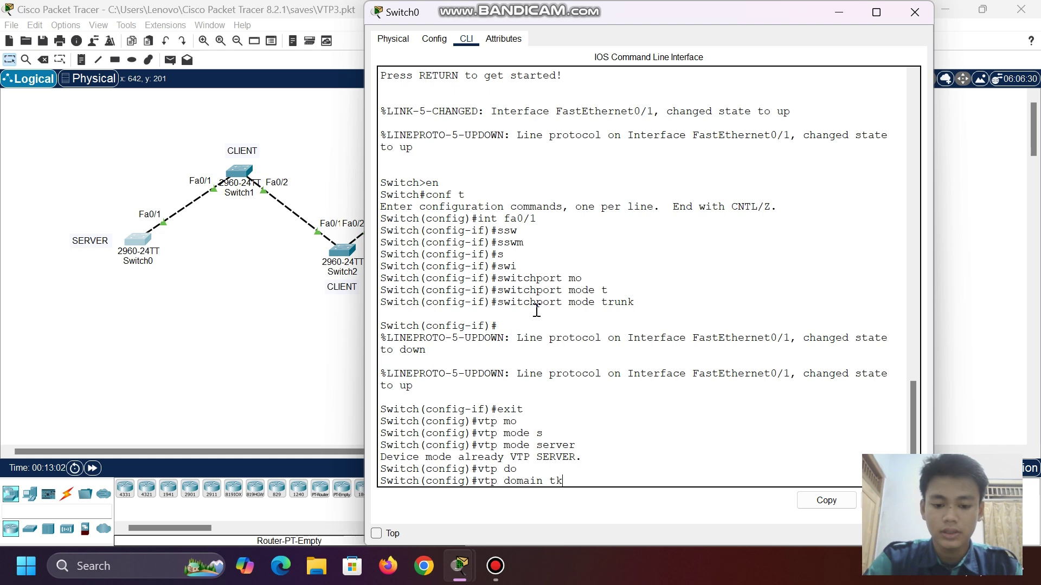
{"action": "type", "text": "j"}
{"action": "key", "text": "Return"}
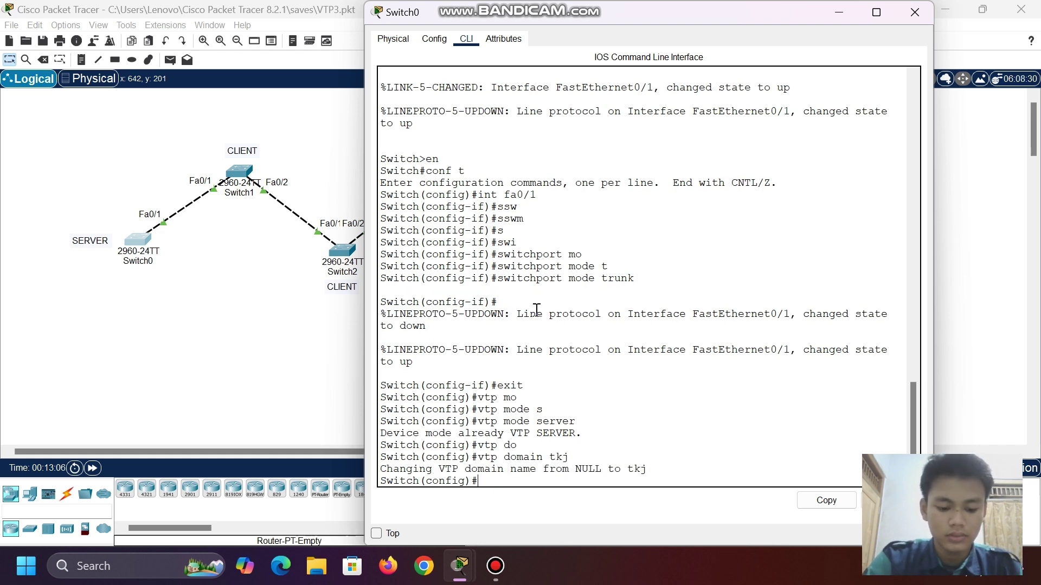
{"action": "type", "text": "vtp pa"}
{"action": "key", "text": "Tab"}
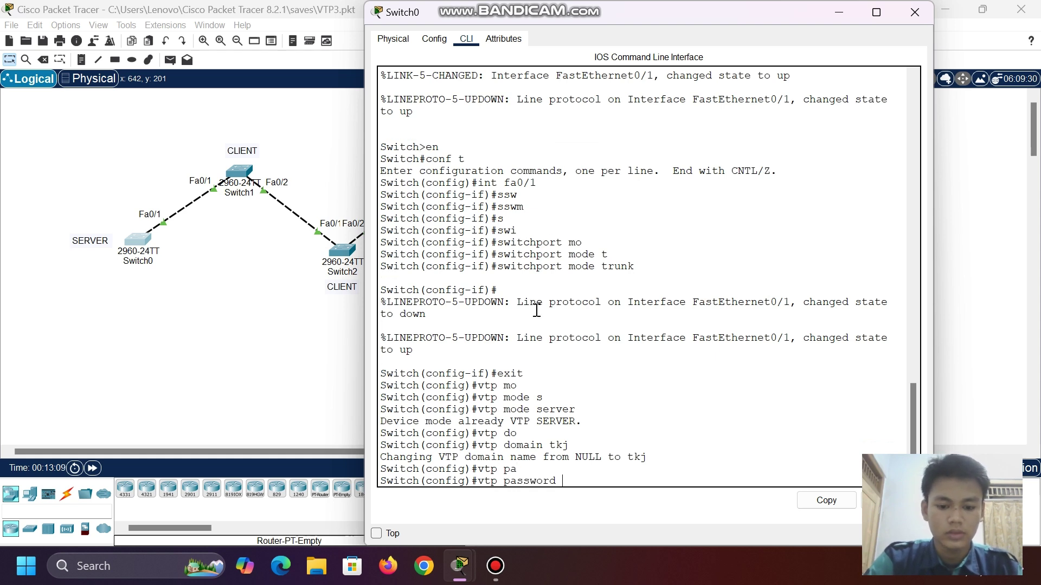
{"action": "type", "text": "123"}
{"action": "key", "text": "Return"}
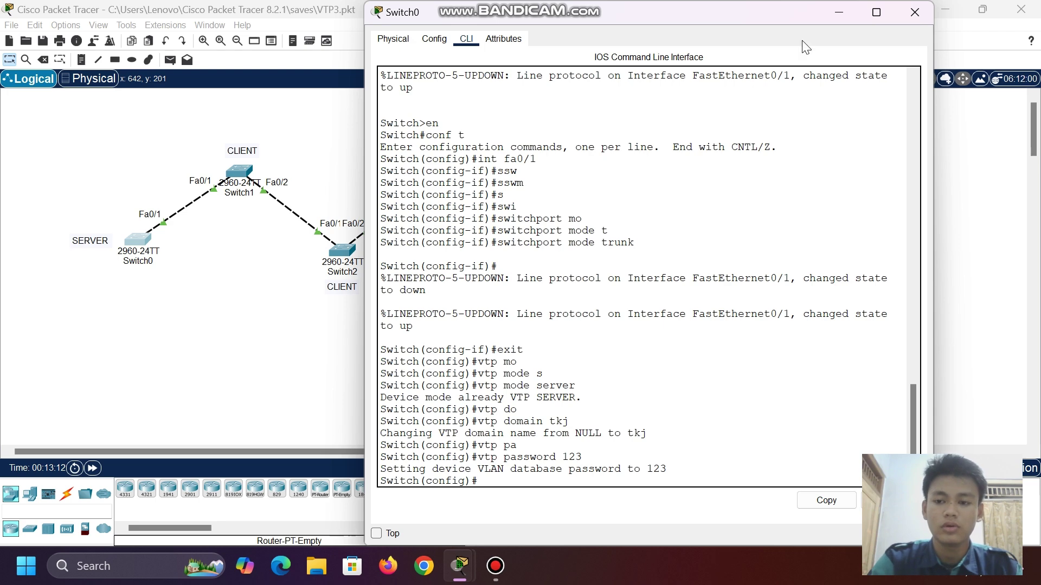
{"action": "left_click", "coordinate": [835, 12]}
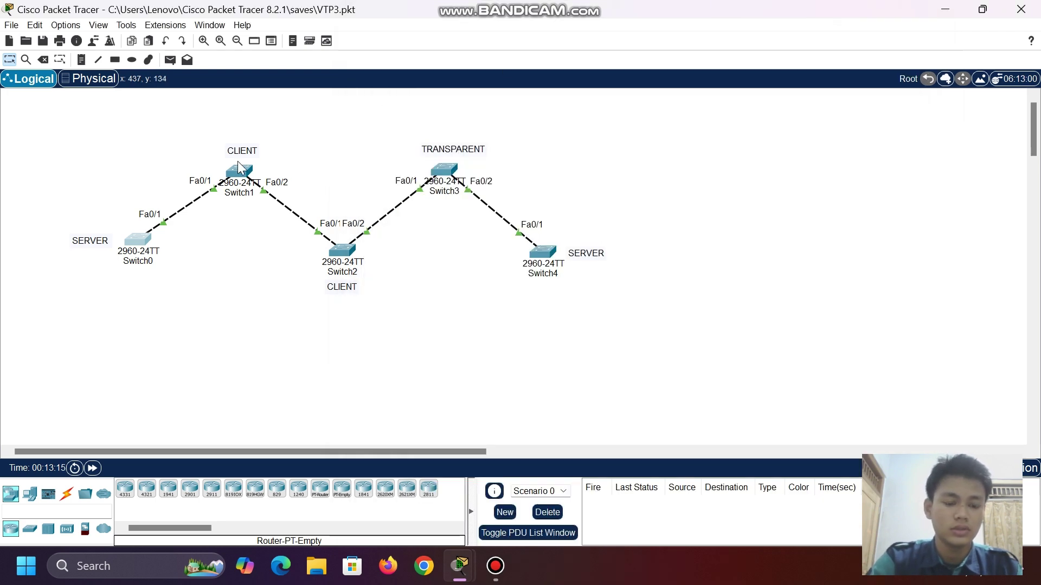
- In Switch1's CLI, leave interface configuration and set VTP client mode
{"action": "left_click", "coordinate": [238, 161]}
{"action": "left_click", "coordinate": [239, 170]}
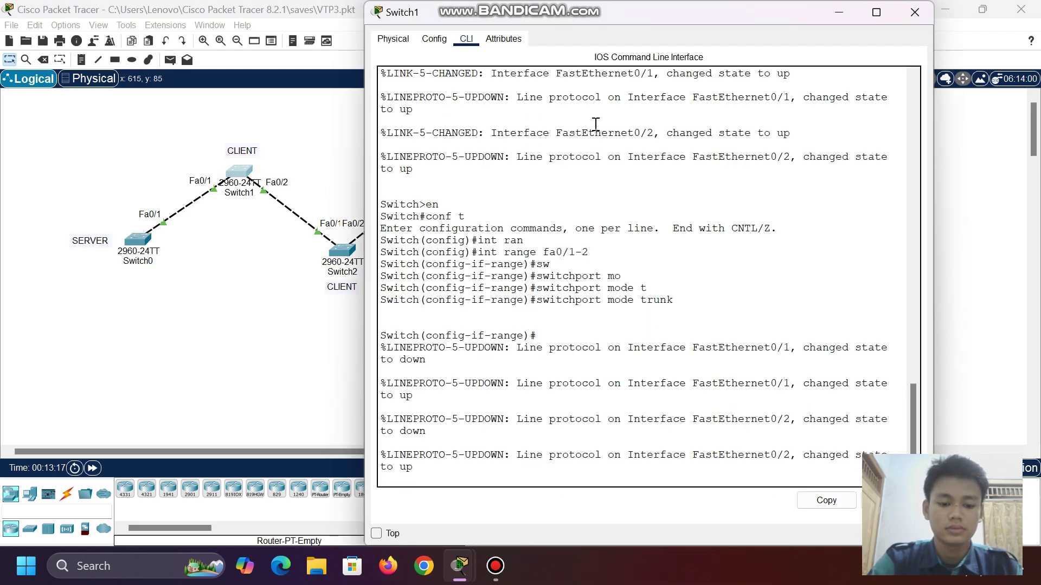
{"action": "left_click", "coordinate": [453, 472]}
{"action": "key", "text": "Return"}
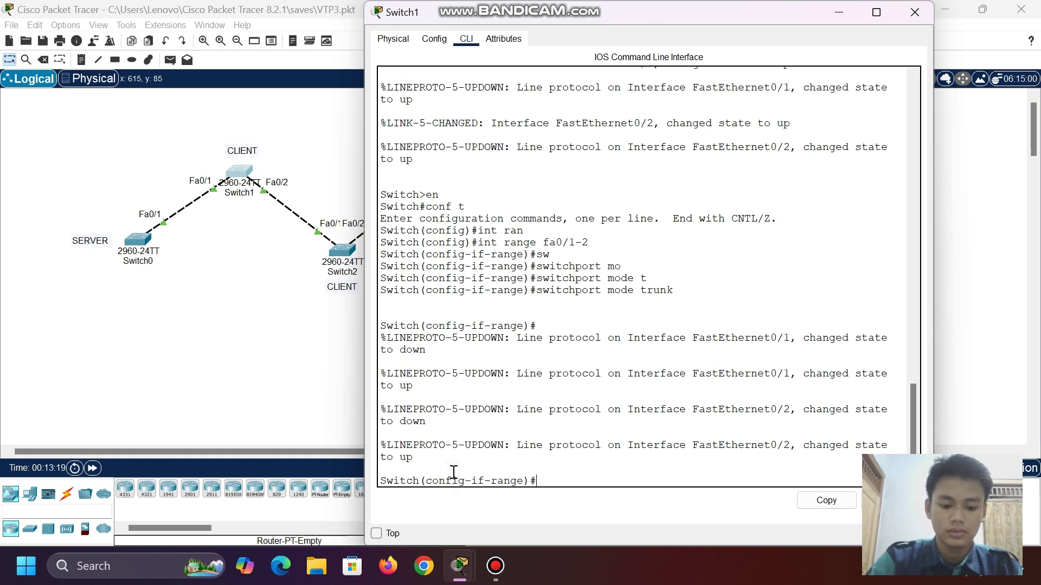
{"action": "type", "text": "exit"}
{"action": "key", "text": "Return"}
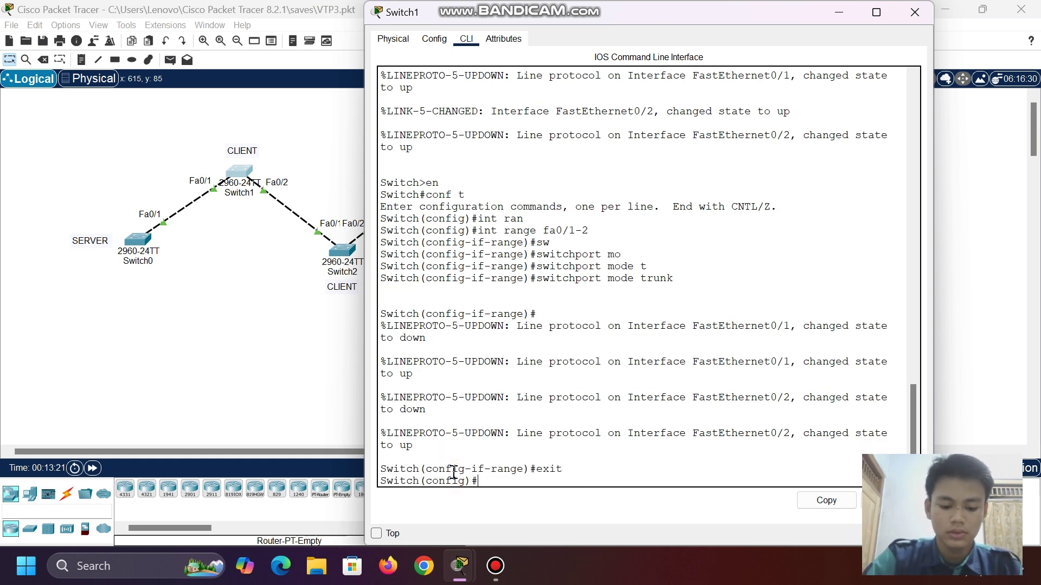
{"action": "type", "text": "vtp mo"}
{"action": "key", "text": "Tab"}
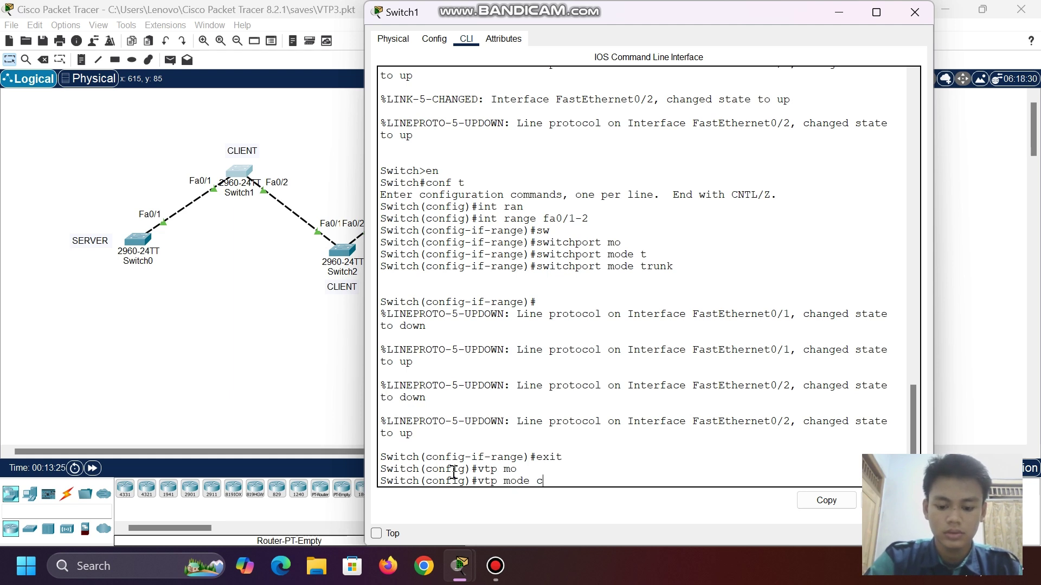
{"action": "type", "text": "l"}
{"action": "key", "text": "Tab"}
{"action": "key", "text": "Return"}
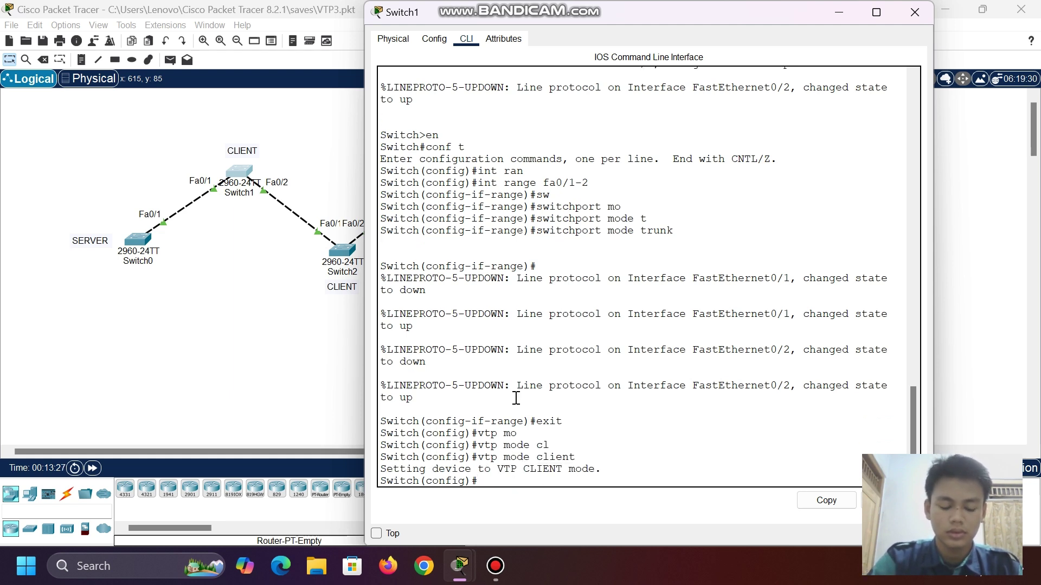
- Join Switch1 to VTP domain tkj with the domain's VTP password, then close its window
{"action": "type", "text": "vtp "}
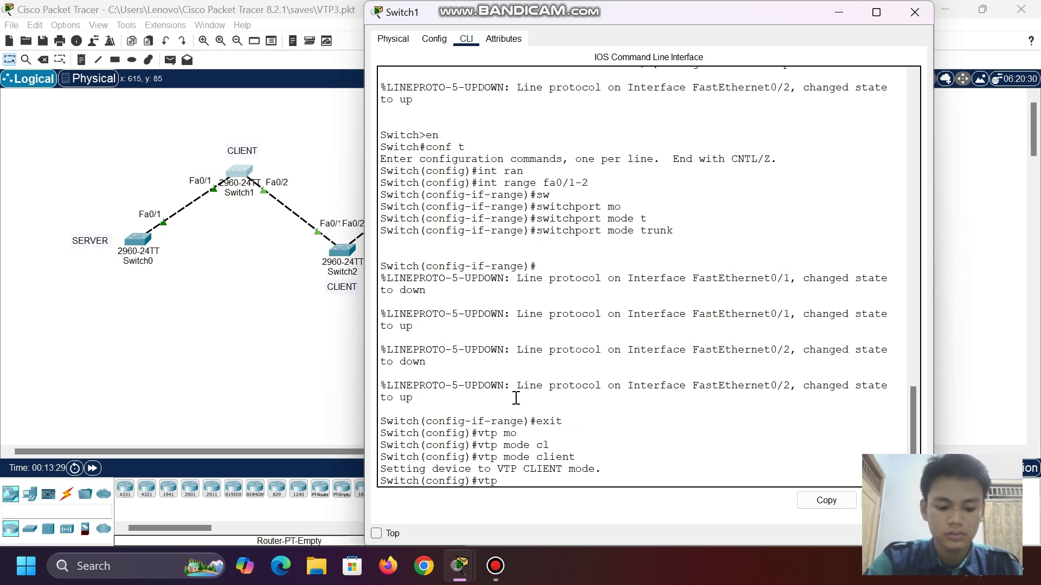
{"action": "type", "text": "do"}
{"action": "key", "text": "Tab"}
{"action": "type", "text": "tk"}
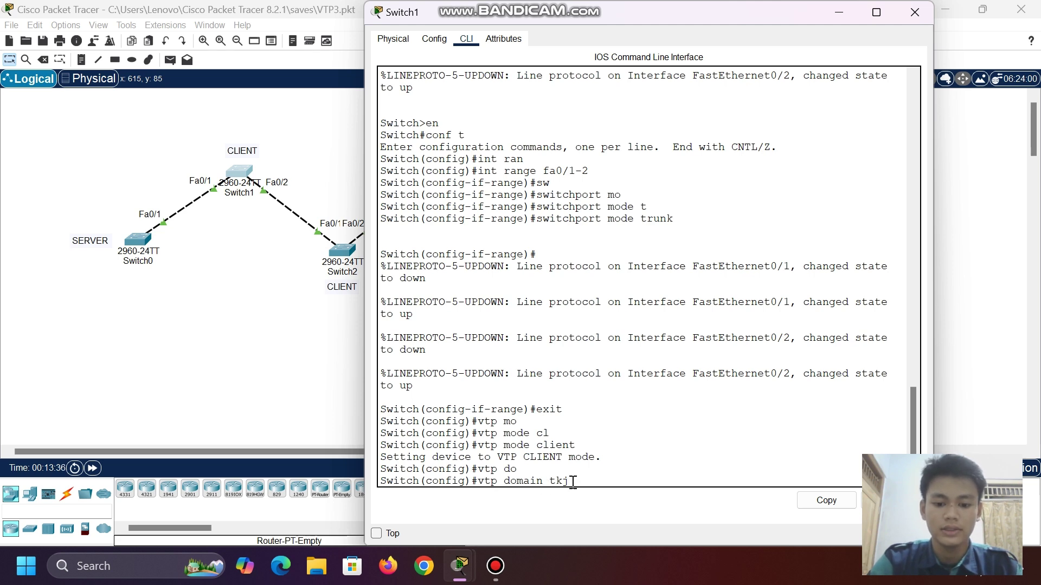
{"action": "key", "text": "Return"}
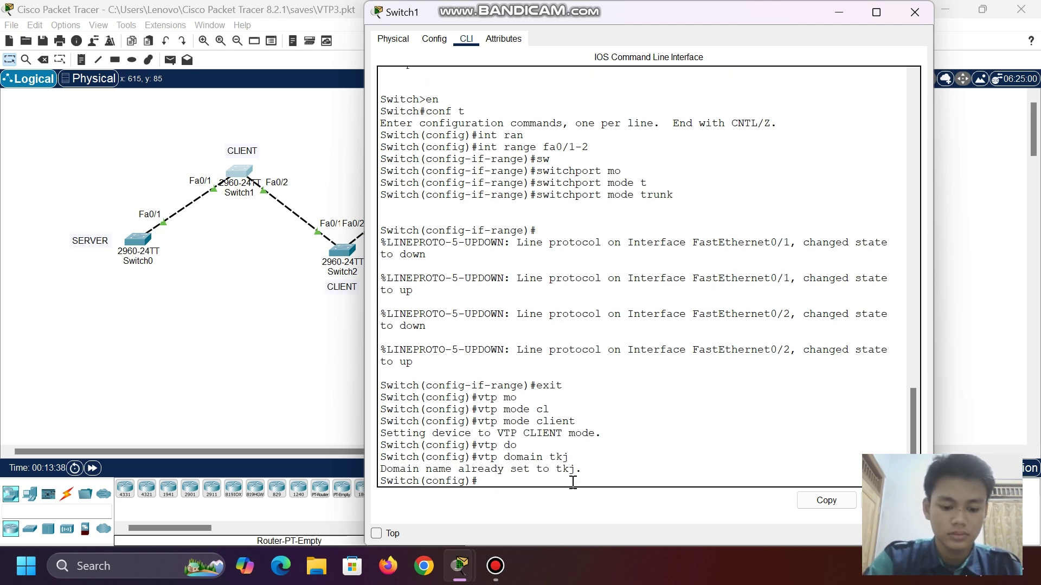
{"action": "type", "text": "vtp pa"}
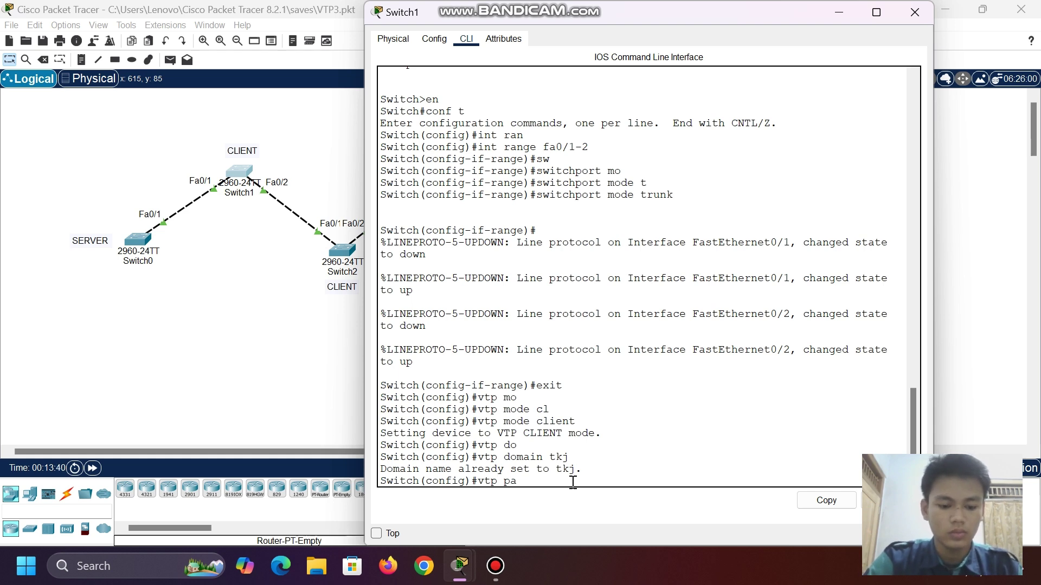
{"action": "key", "text": "Tab"}
{"action": "type", "text": "123"}
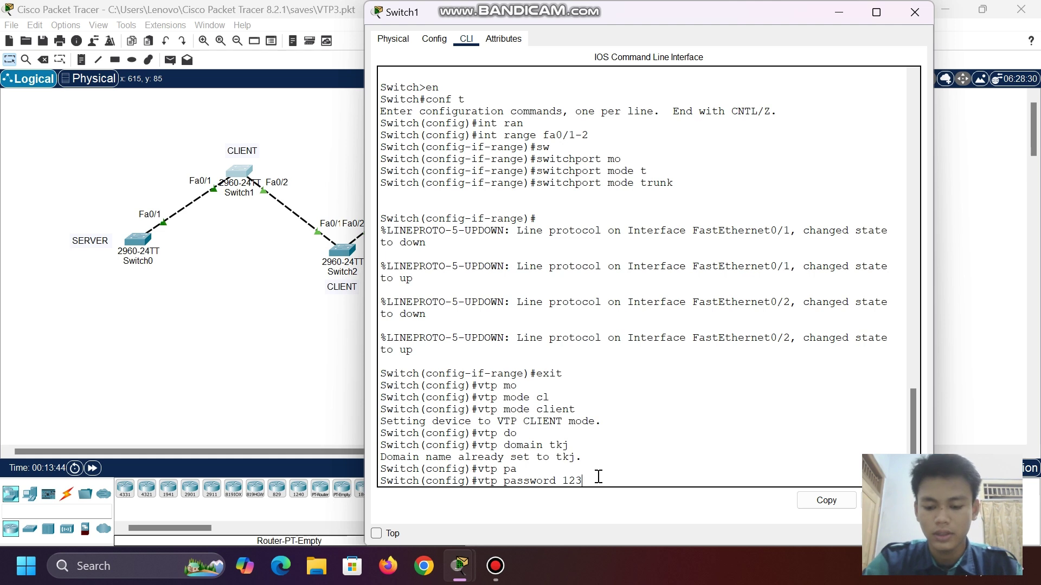
{"action": "key", "text": "Return"}
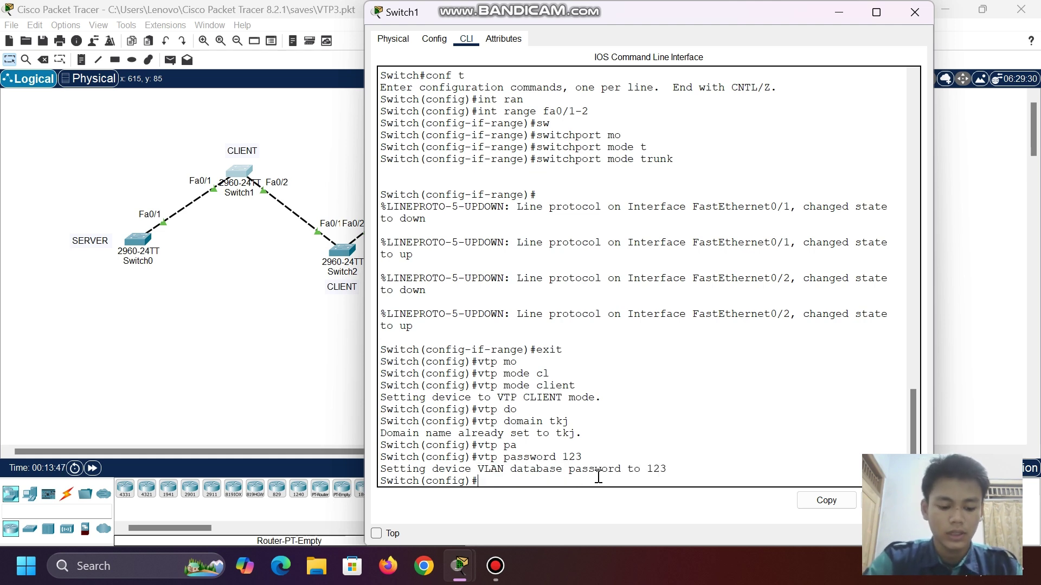
{"action": "left_click", "coordinate": [838, 11]}
- In Switch2's CLI, leave interface configuration and set VTP client mode
{"action": "left_click", "coordinate": [341, 251]}
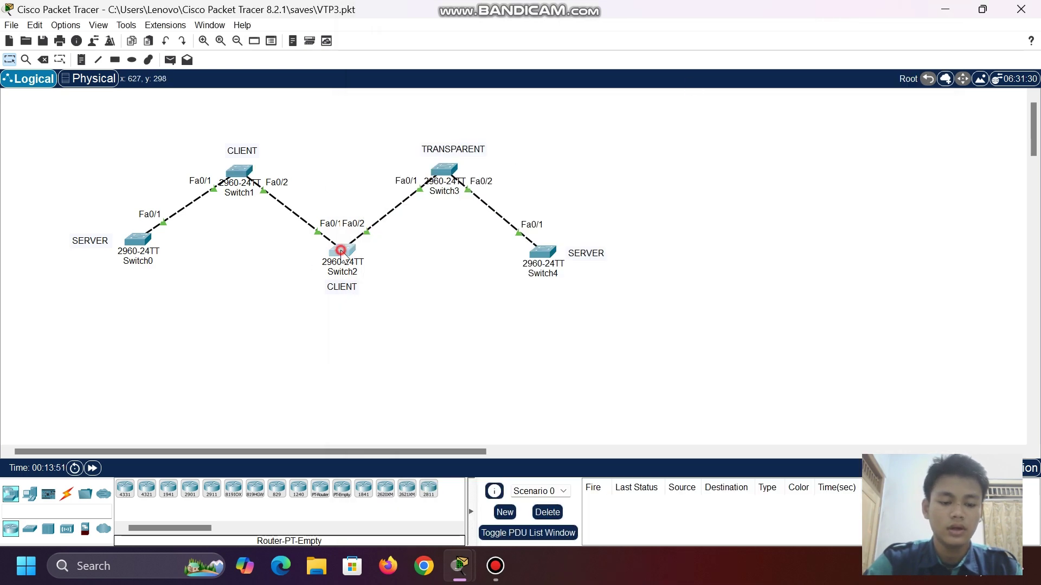
{"action": "left_click", "coordinate": [455, 462]}
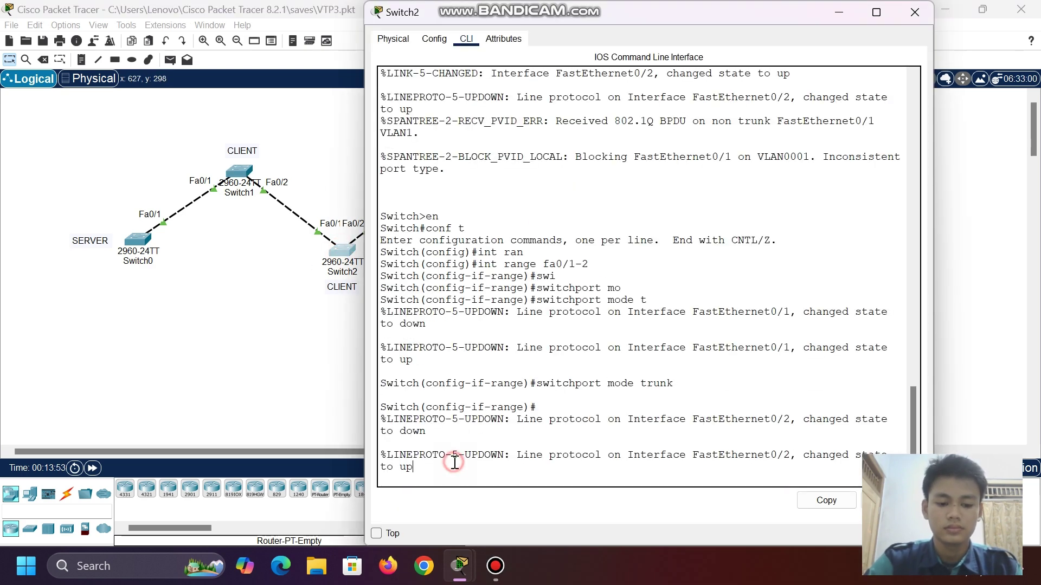
{"action": "key", "text": "Return"}
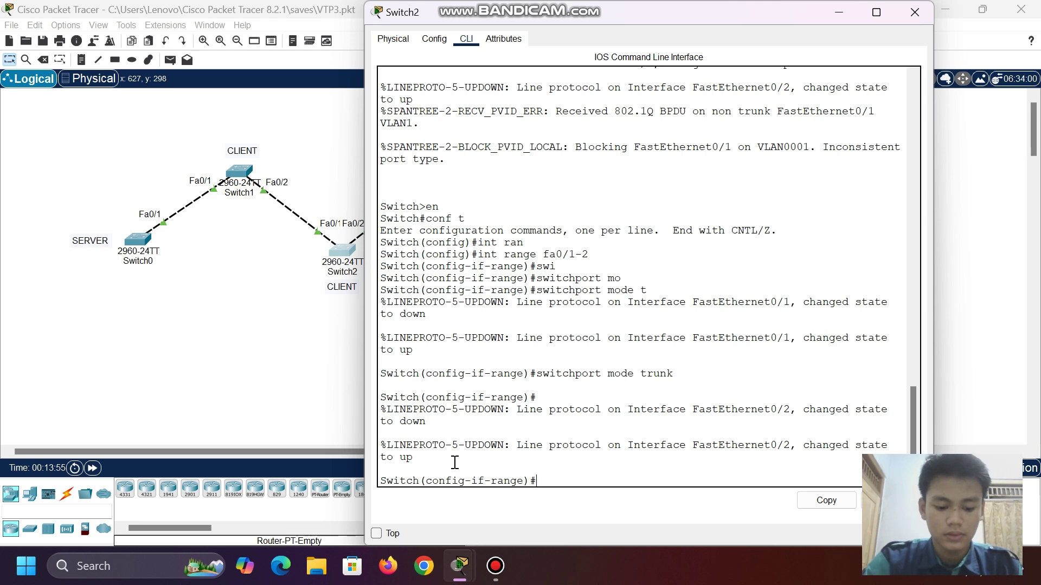
{"action": "type", "text": "exit"}
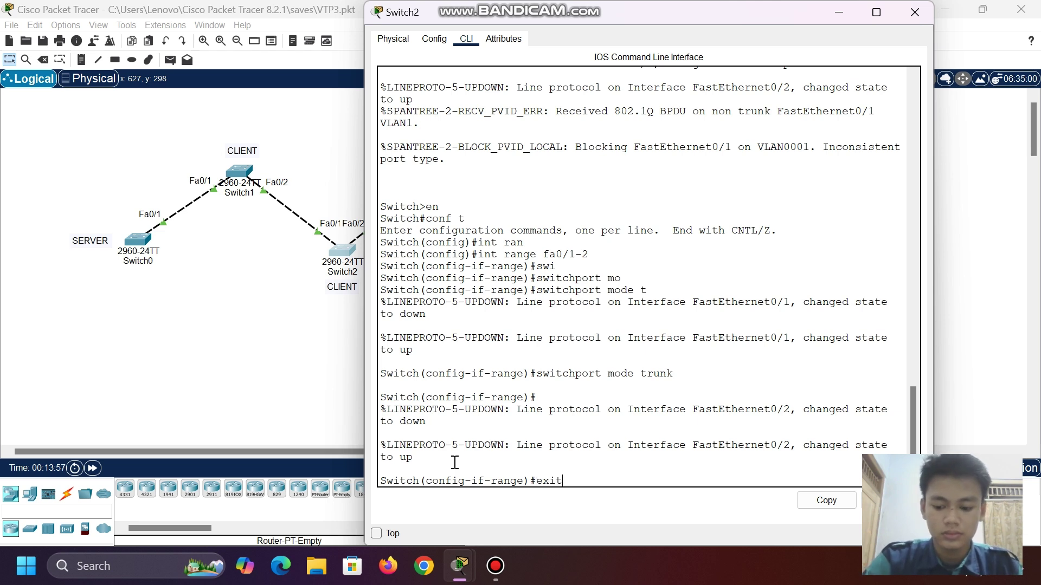
{"action": "key", "text": "Return"}
{"action": "type", "text": "vtp mo"}
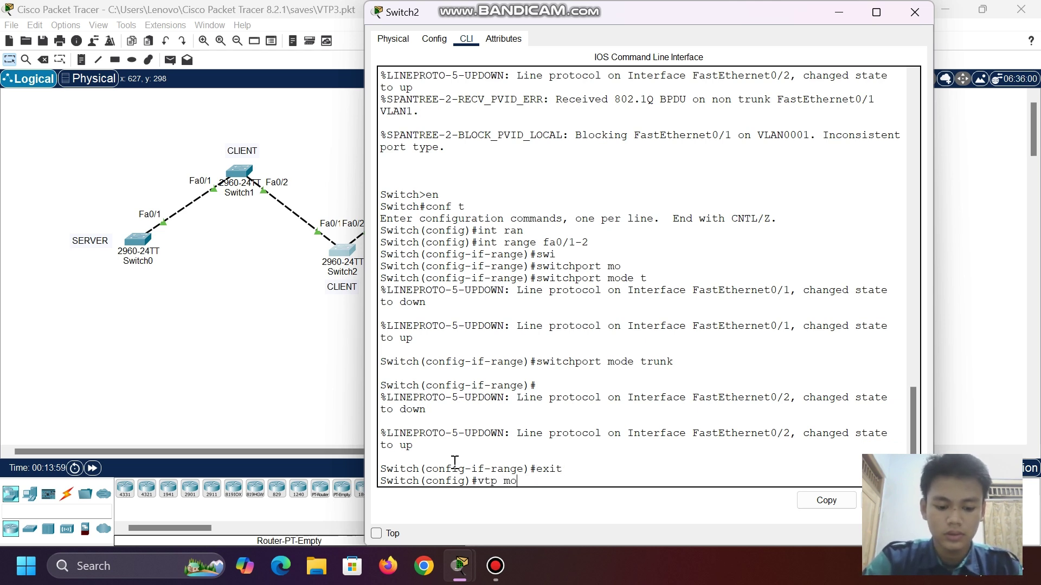
{"action": "type", "text": "de cl"}
{"action": "key", "text": "Tab"}
{"action": "key", "text": "Return"}
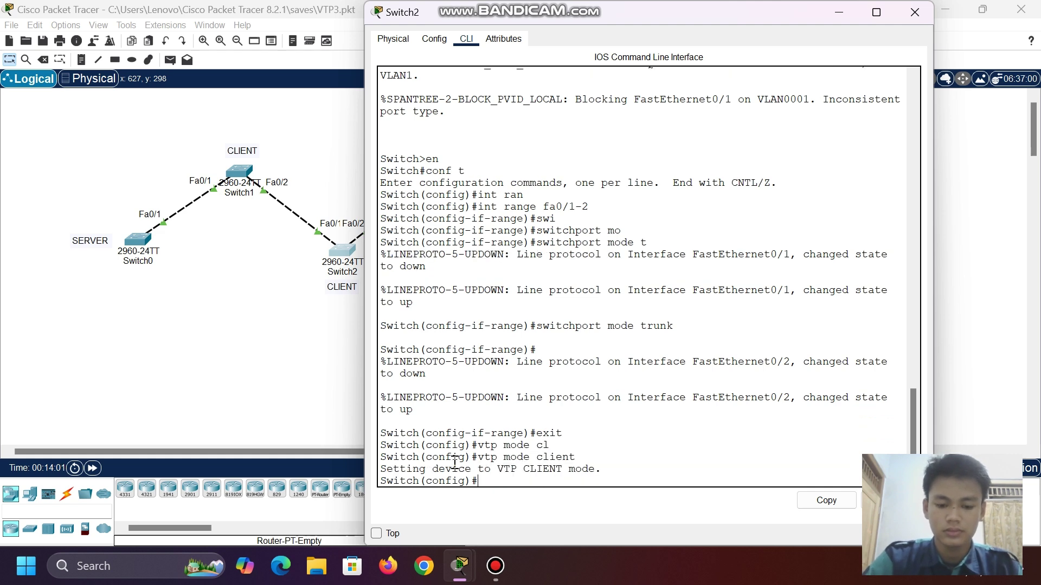
- Set Switch2's VTP domain to tkj and its VTP password, then close its window
{"action": "type", "text": "vtp"}
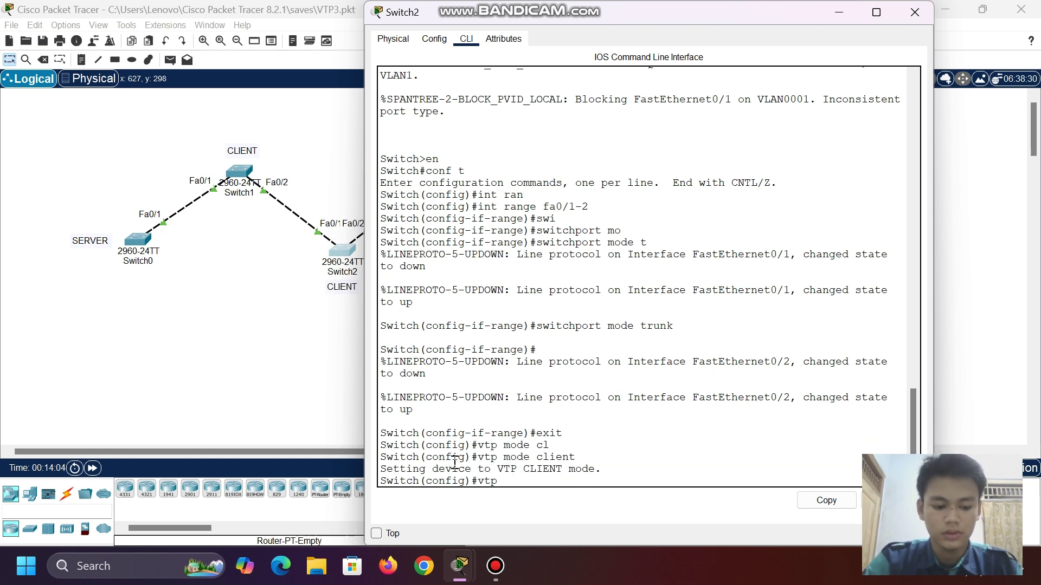
{"action": "key", "text": "Tab"}
{"action": "type", "text": "do"}
{"action": "key", "text": "Tab"}
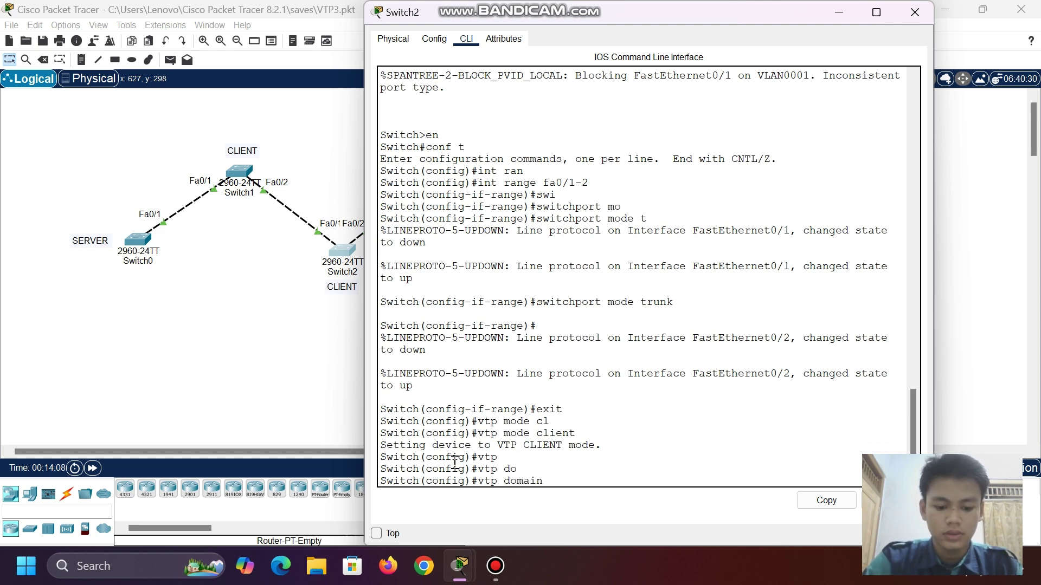
{"action": "type", "text": "tkj"}
{"action": "key", "text": "Return"}
{"action": "type", "text": "v"}
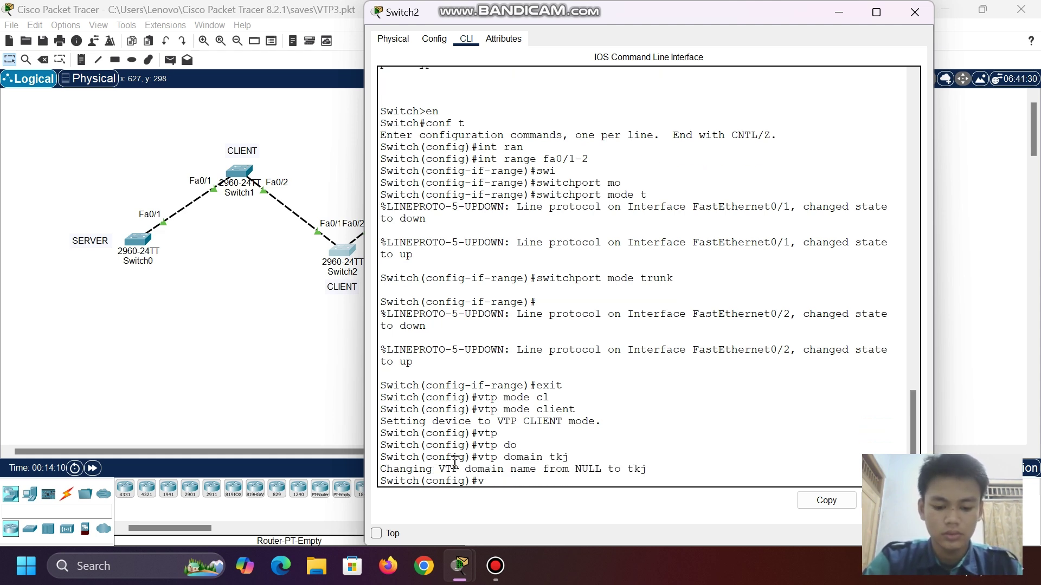
{"action": "type", "text": "tp pa"}
{"action": "key", "text": "Tab"}
{"action": "type", "text": "1"}
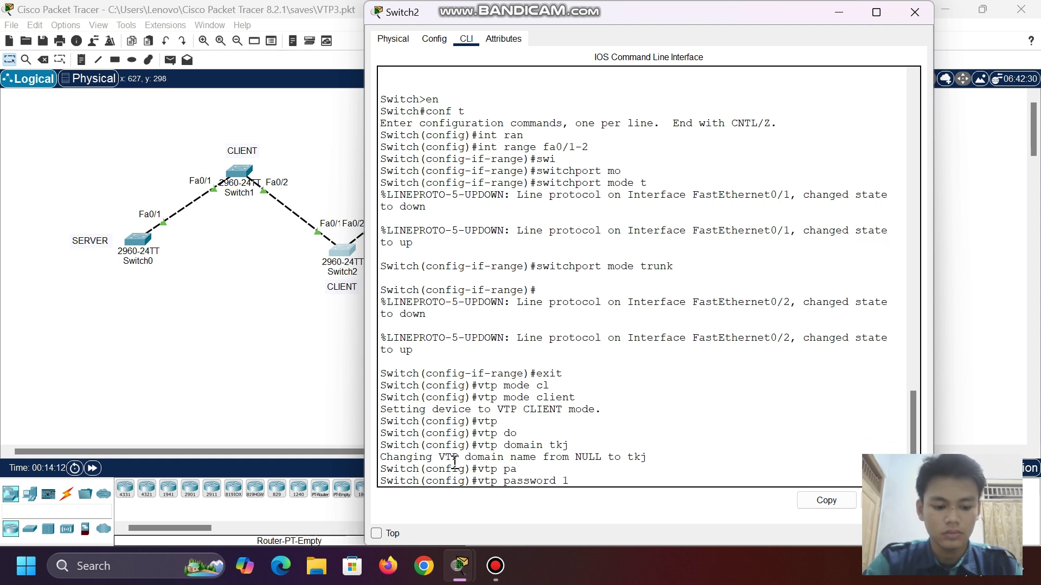
{"action": "type", "text": "23"}
{"action": "key", "text": "Return"}
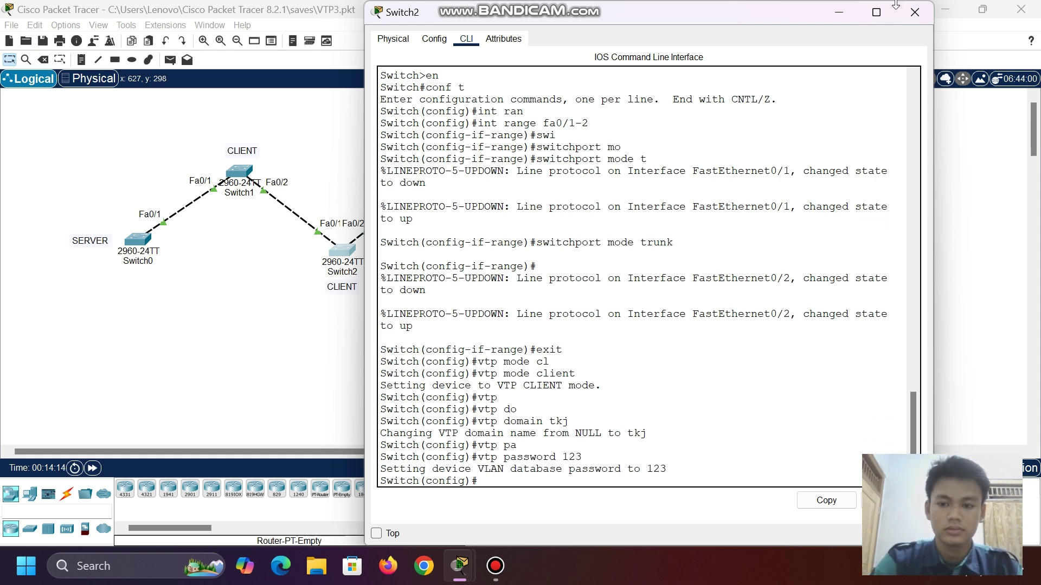
{"action": "left_click", "coordinate": [839, 10]}
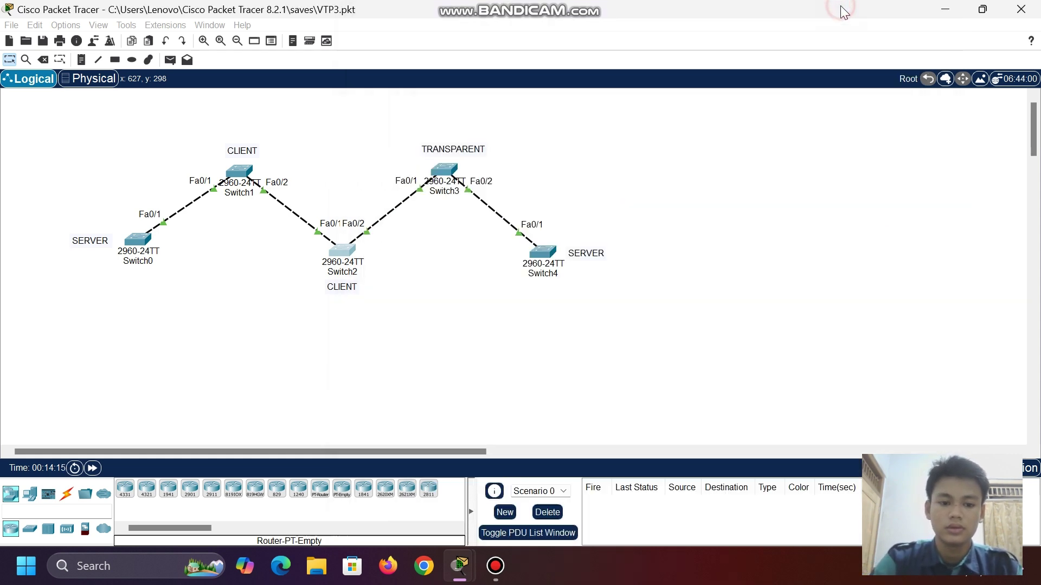
- In Switch3's CLI, leave interface configuration and set VTP transparent mode
{"action": "left_click", "coordinate": [444, 170]}
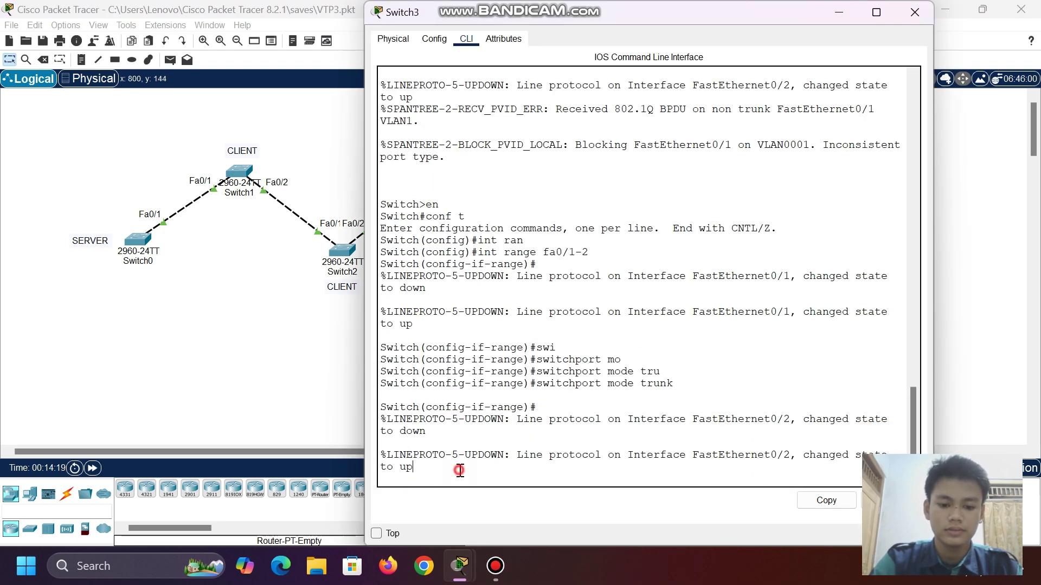
{"action": "key", "text": "Return"}
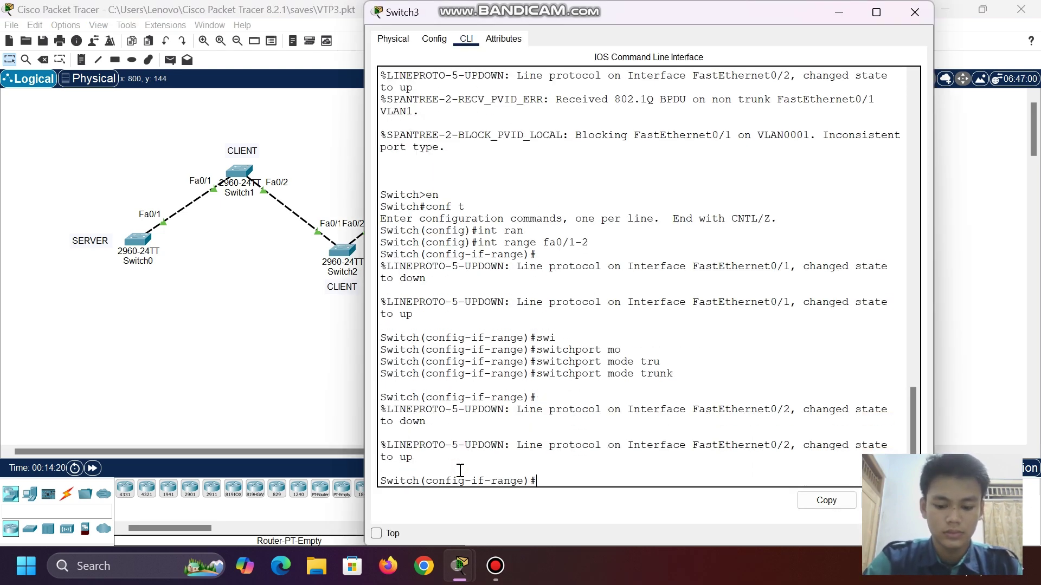
{"action": "type", "text": "exir"}
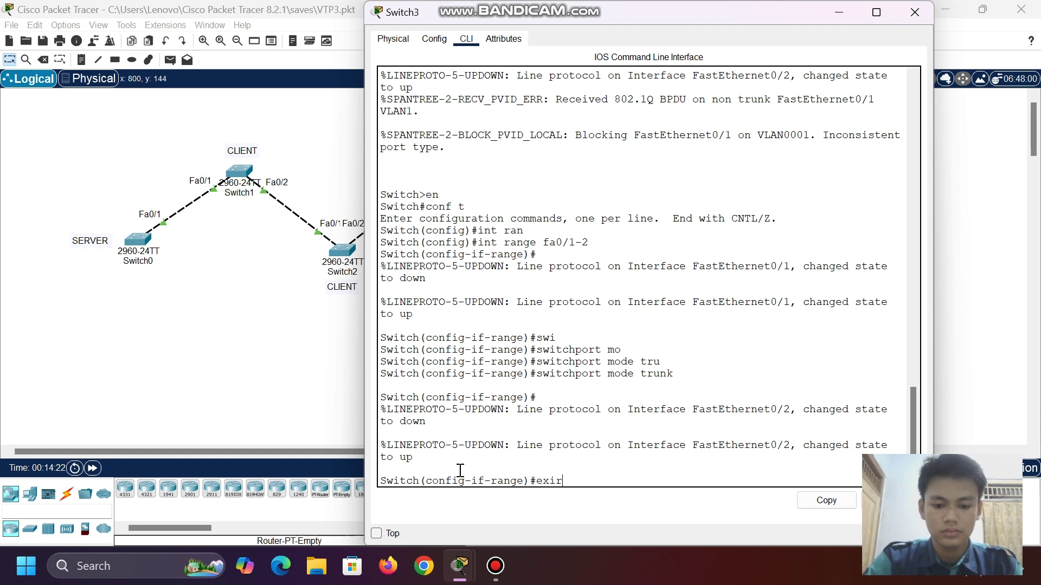
{"action": "key", "text": "BackSpace"}
{"action": "type", "text": "t"}
{"action": "key", "text": "Return"}
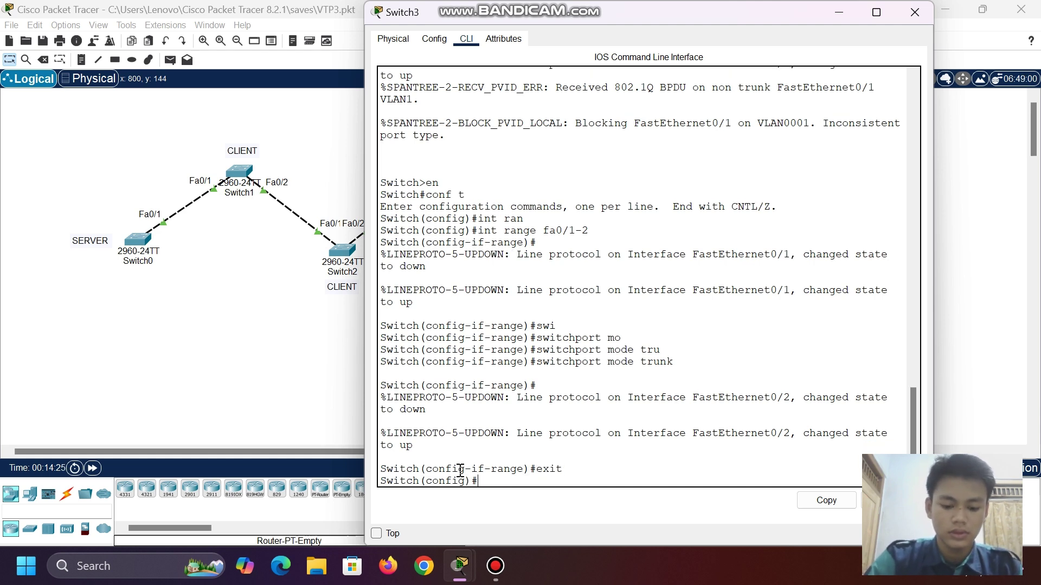
{"action": "type", "text": "vtp mo"}
{"action": "key", "text": "Tab"}
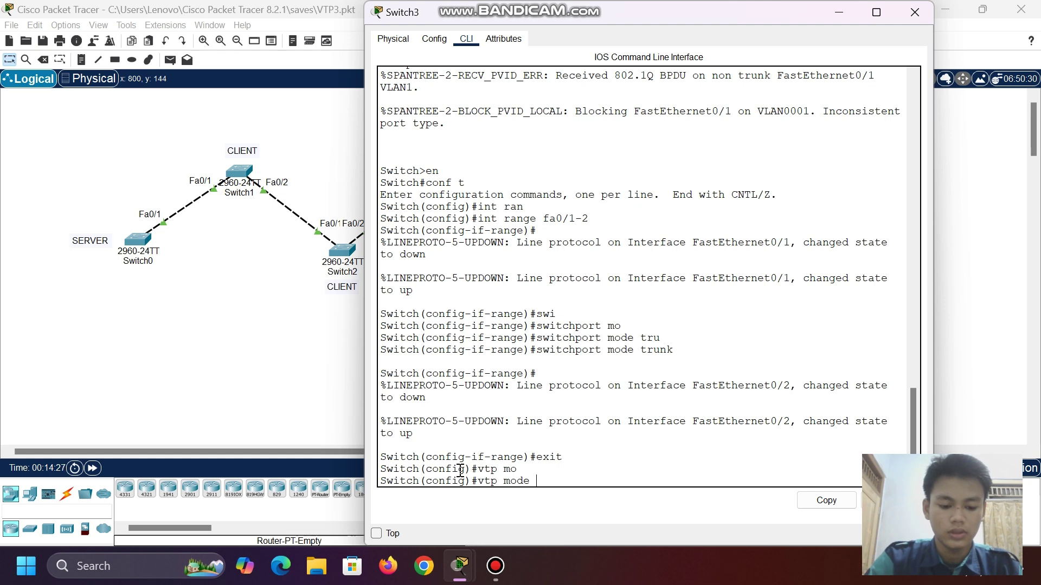
{"action": "type", "text": "tr"}
{"action": "key", "text": "Tab"}
{"action": "key", "text": "Return"}
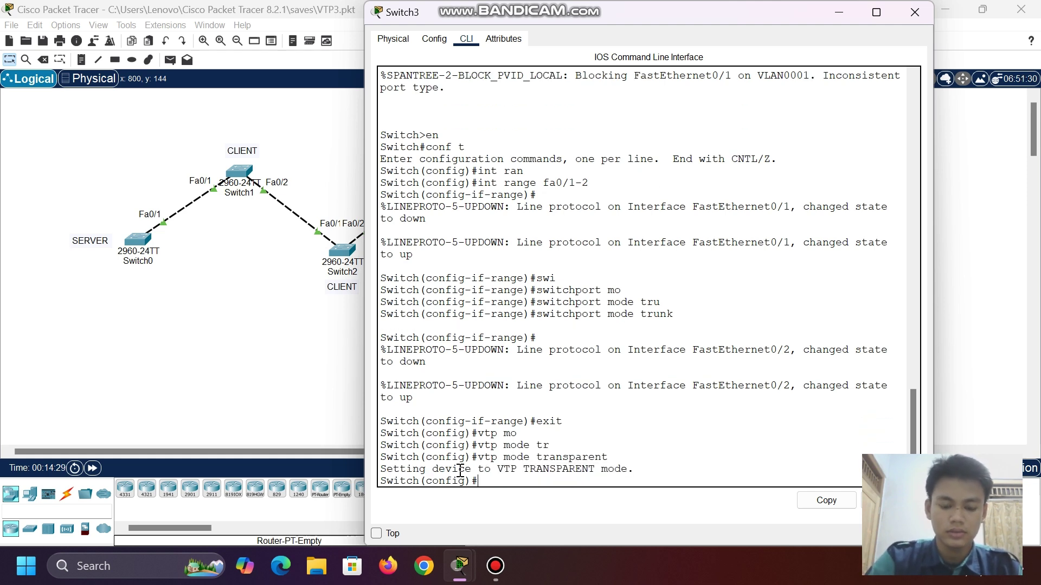
- Set Switch3's VTP domain to tkj and its VTP password, then close its window
{"action": "type", "text": "vtp mo"}
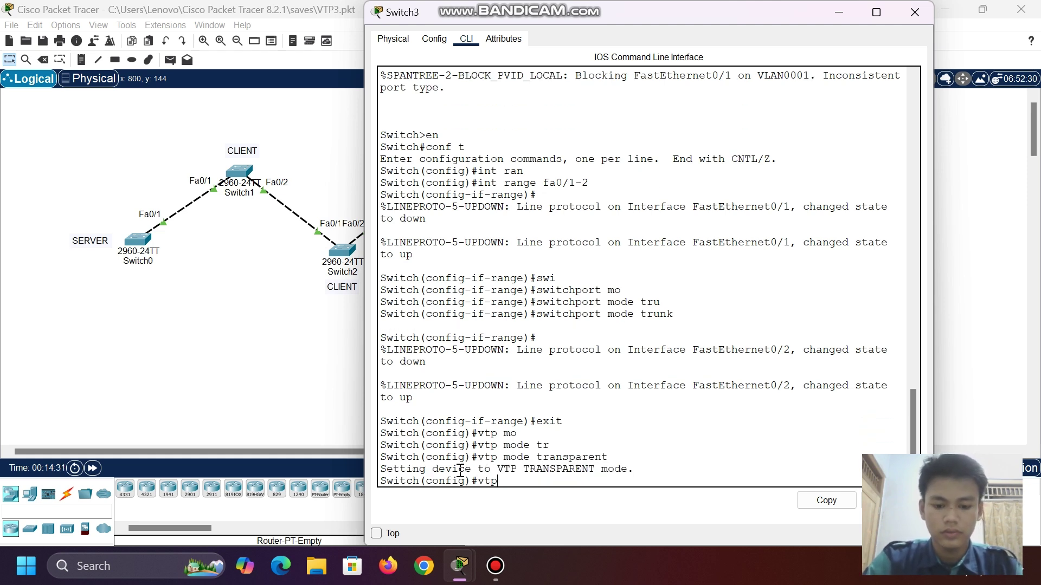
{"action": "key", "text": "Tab"}
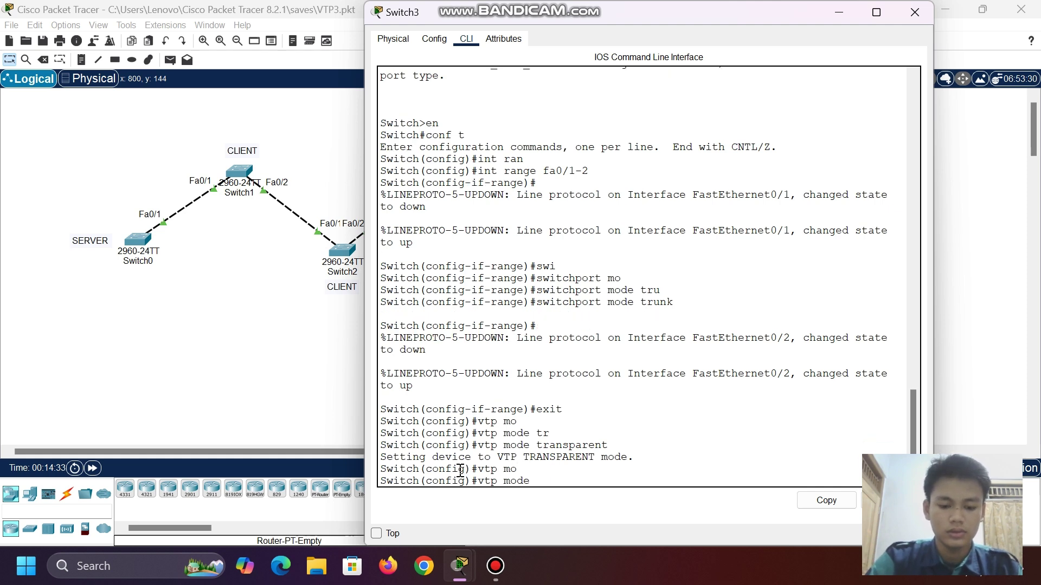
{"action": "key", "text": "BackSpace"}
{"action": "key", "text": "BackSpace"}
{"action": "type", "text": "dom"}
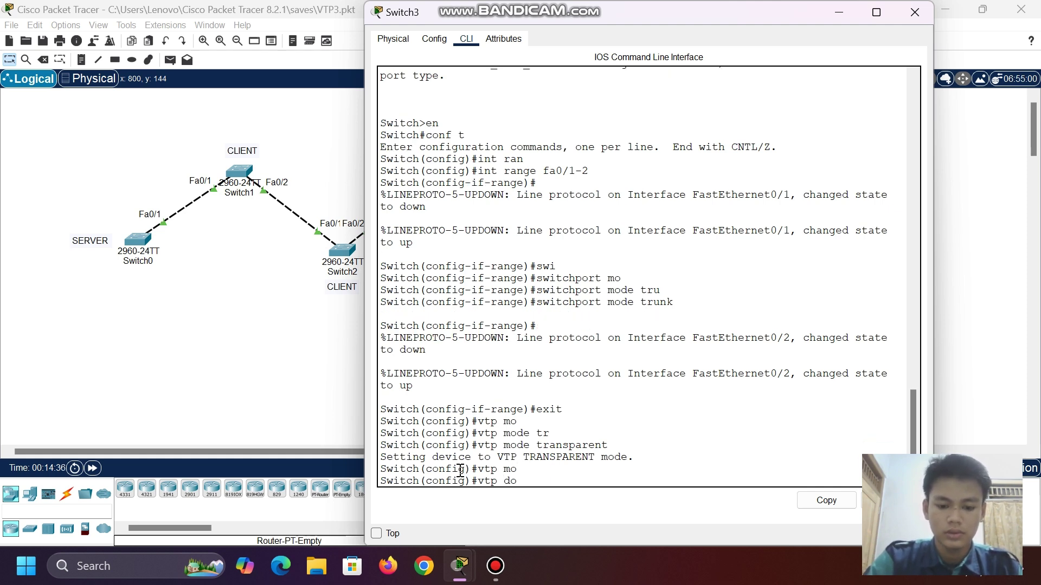
{"action": "key", "text": "Tab"}
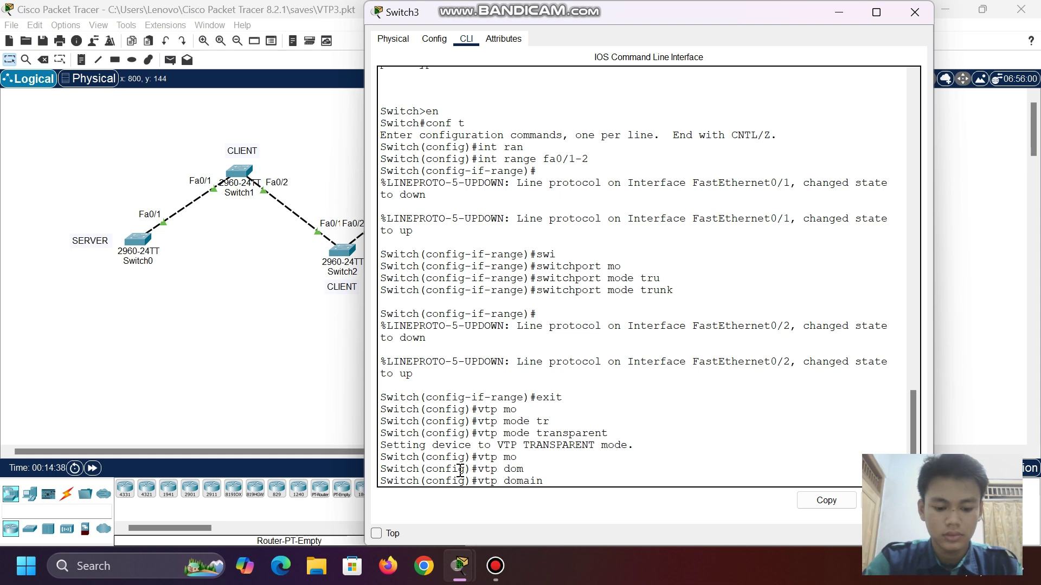
{"action": "type", "text": "tkj"}
{"action": "key", "text": "Return"}
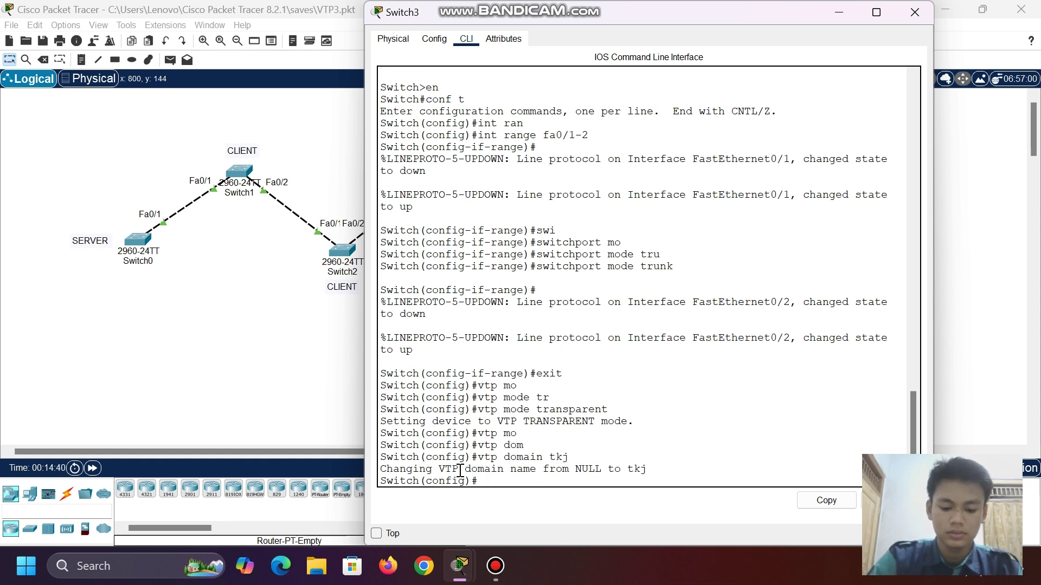
{"action": "type", "text": "vtp pa"}
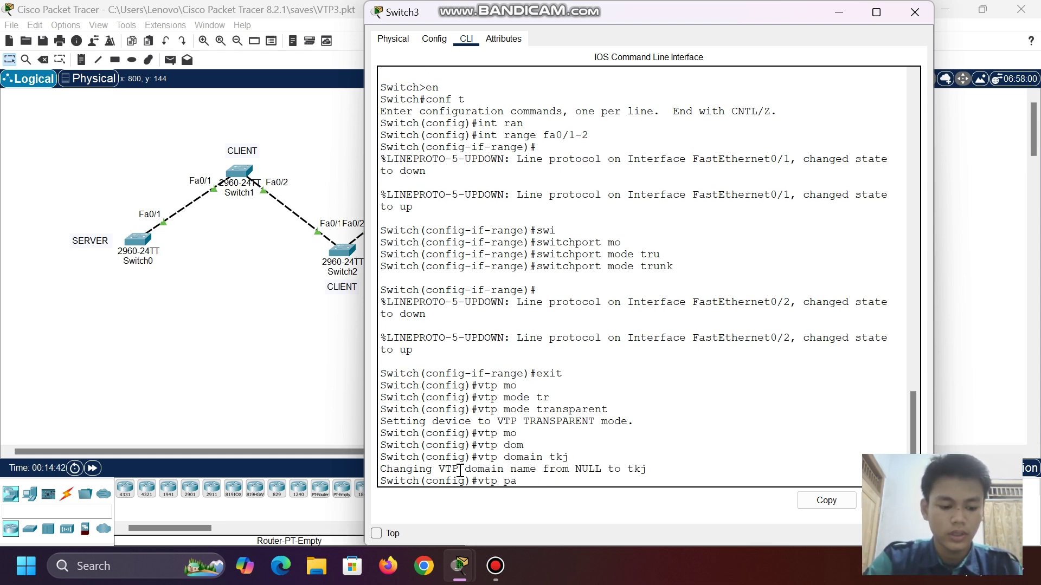
{"action": "key", "text": "Tab"}
{"action": "type", "text": "123"}
{"action": "key", "text": "Return"}
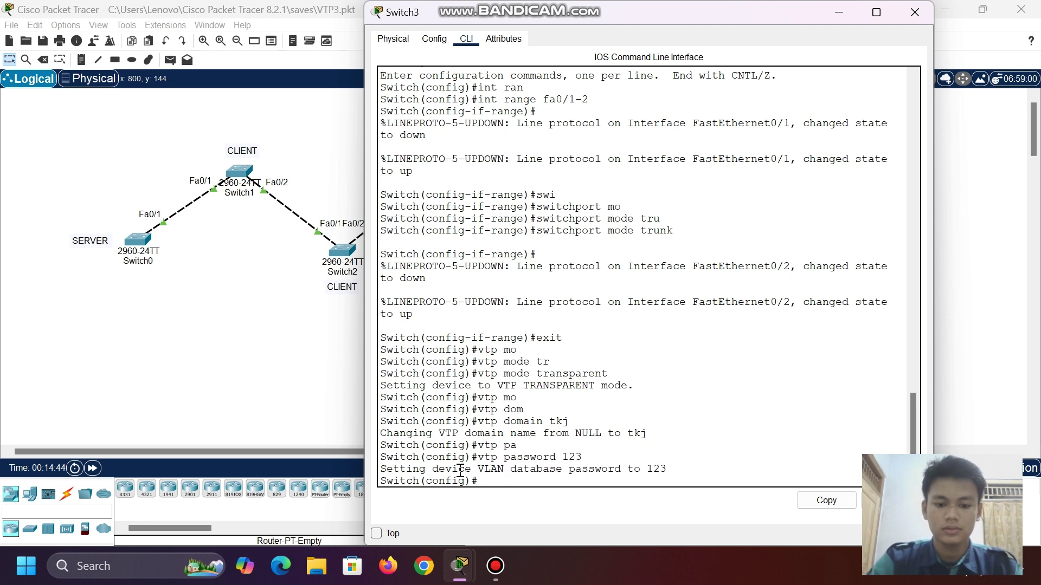
{"action": "left_click", "coordinate": [838, 13]}
- In Switch4's CLI, leave interface configuration and set VTP server mode
{"action": "left_click", "coordinate": [534, 255]}
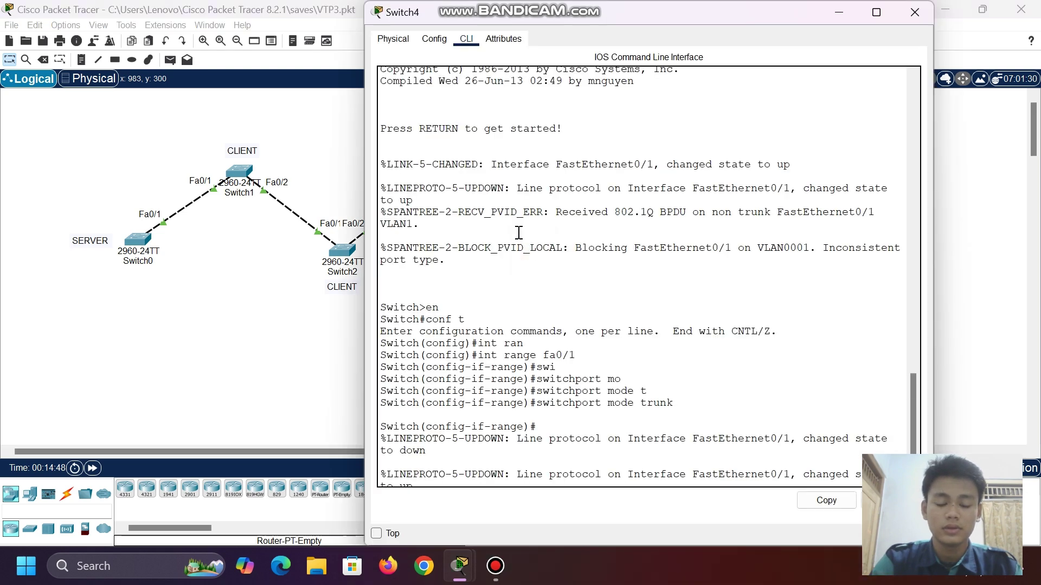
{"action": "left_click", "coordinate": [539, 481]}
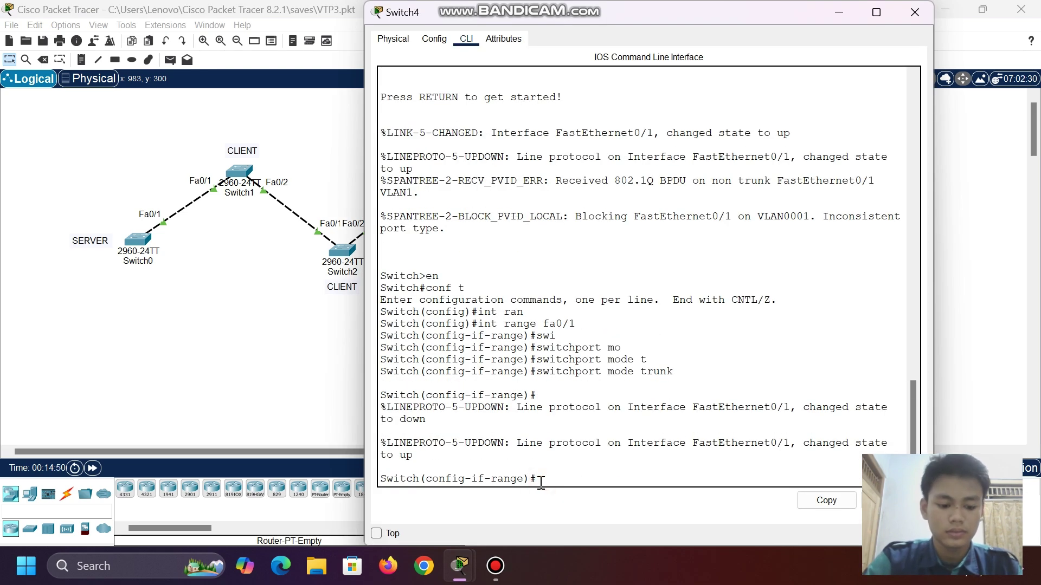
{"action": "type", "text": "exit"}
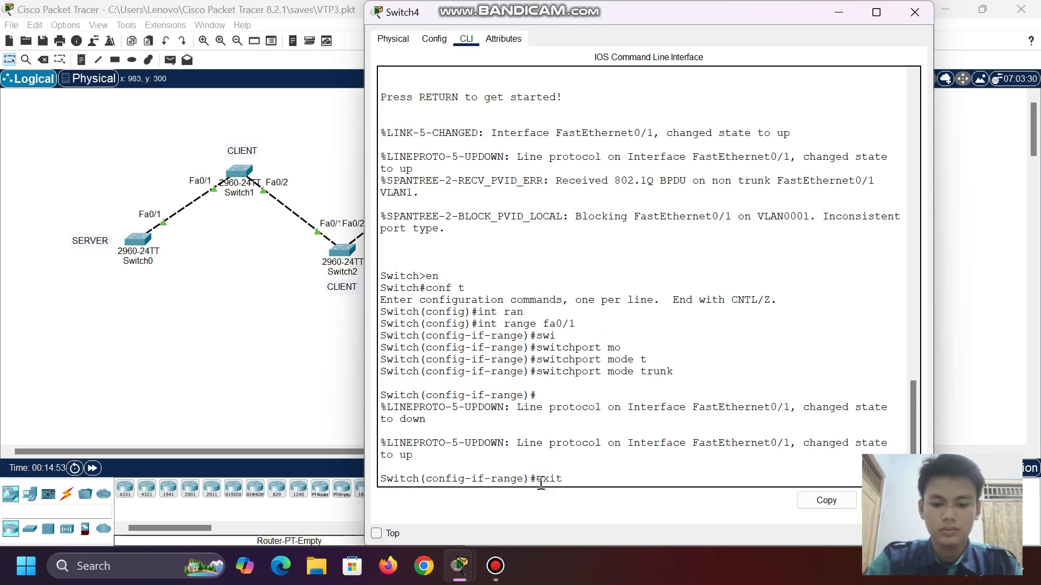
{"action": "key", "text": "Return"}
{"action": "type", "text": "vtp m"}
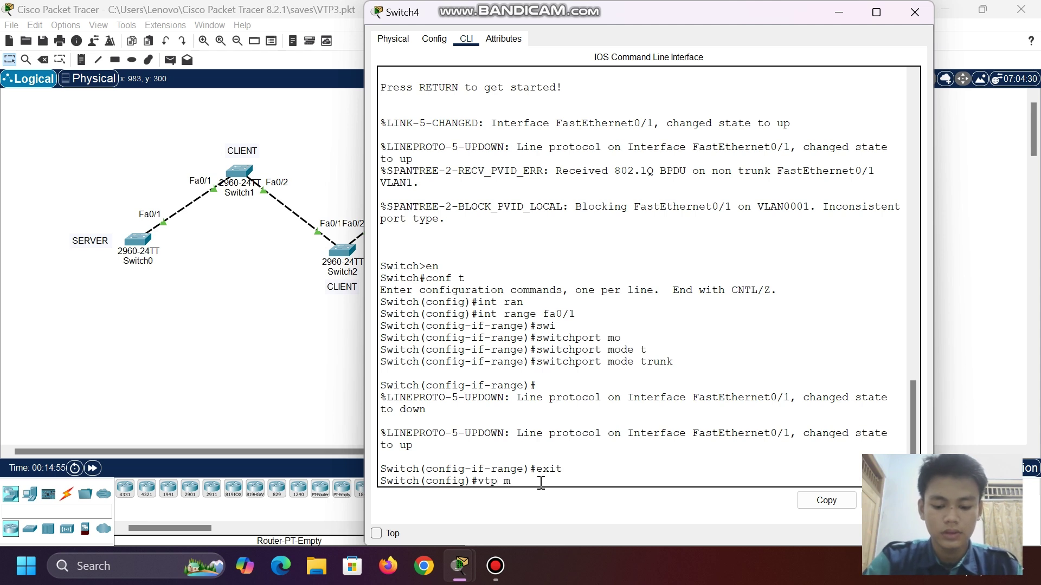
{"action": "type", "text": "o"}
{"action": "key", "text": "Tab"}
{"action": "type", "text": "se"}
{"action": "key", "text": "Tab"}
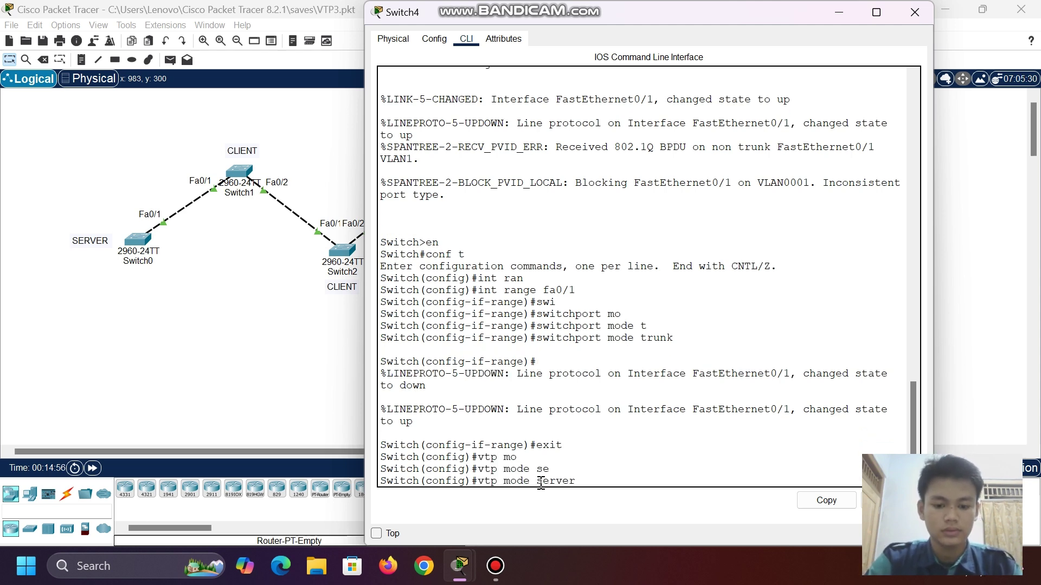
{"action": "key", "text": "Return"}
- Set Switch4's VTP domain to tkj and apply its VTP password
{"action": "type", "text": "vtp"}
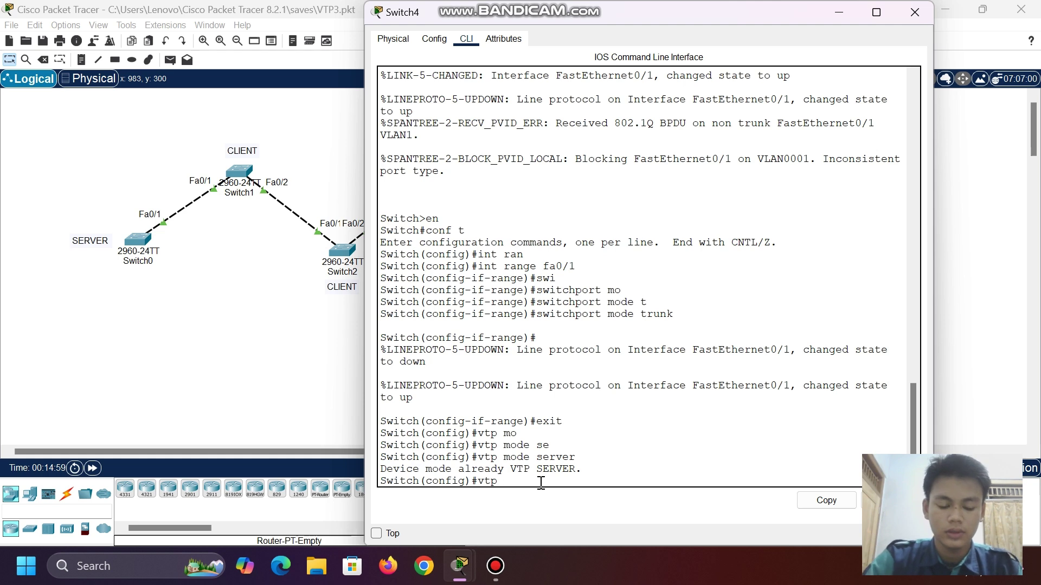
{"action": "type", "text": " do"}
{"action": "key", "text": "Tab"}
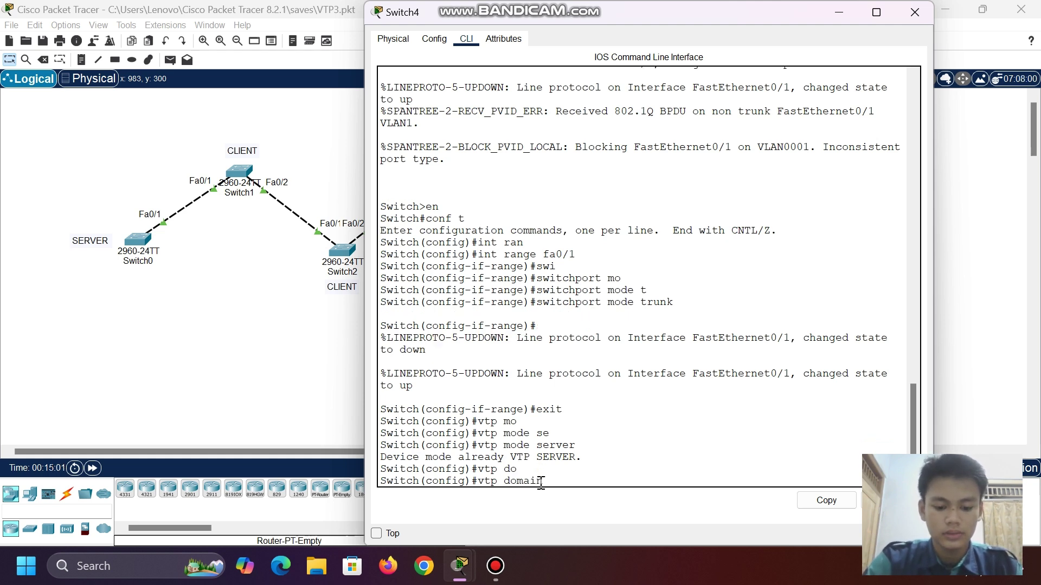
{"action": "type", "text": "tkj"}
{"action": "key", "text": "Return"}
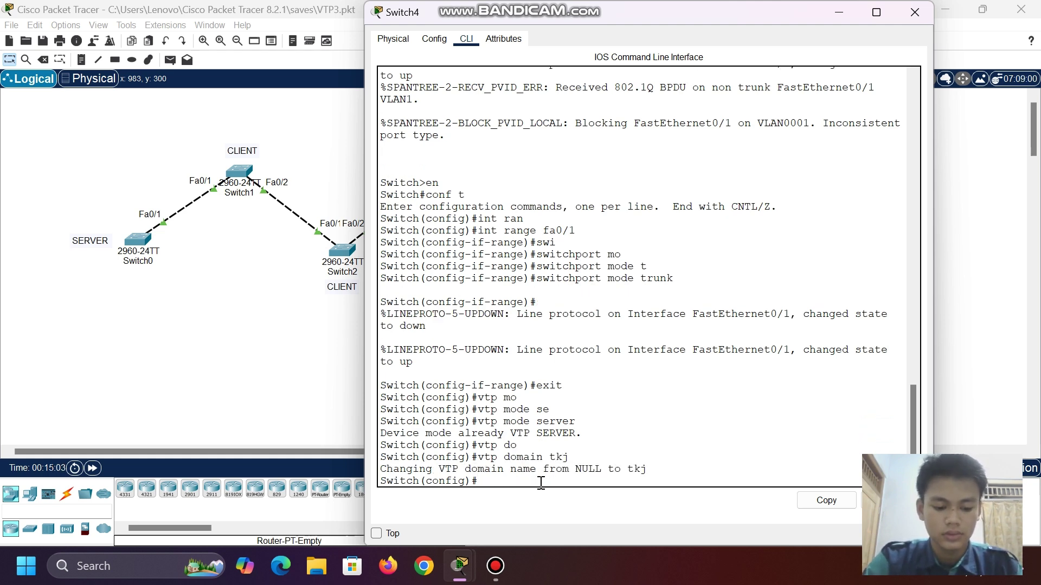
{"action": "type", "text": "vtp pa"}
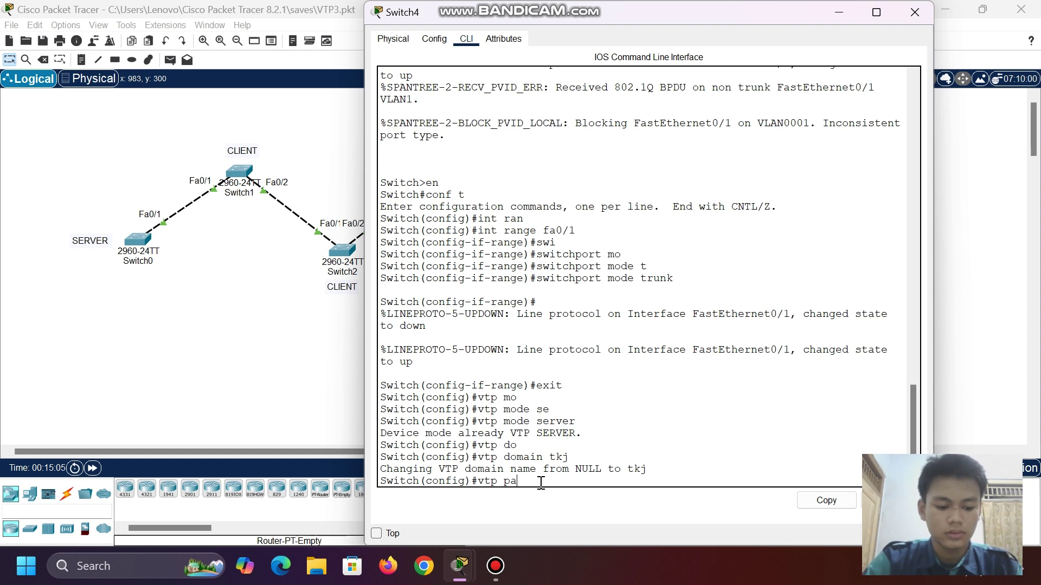
{"action": "key", "text": "Tab"}
{"action": "type", "text": "123"}
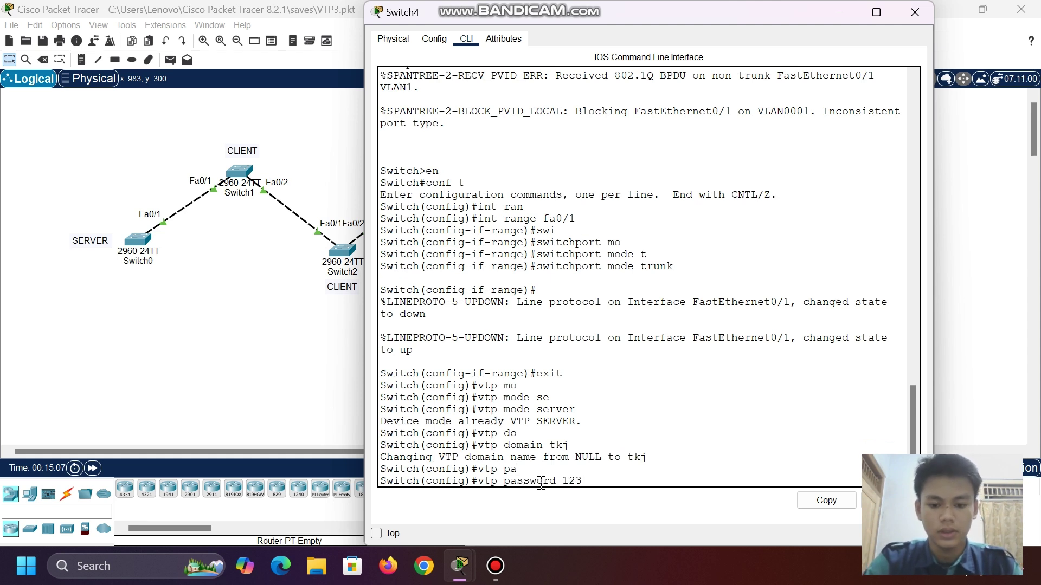
{"action": "key", "text": "Return"}
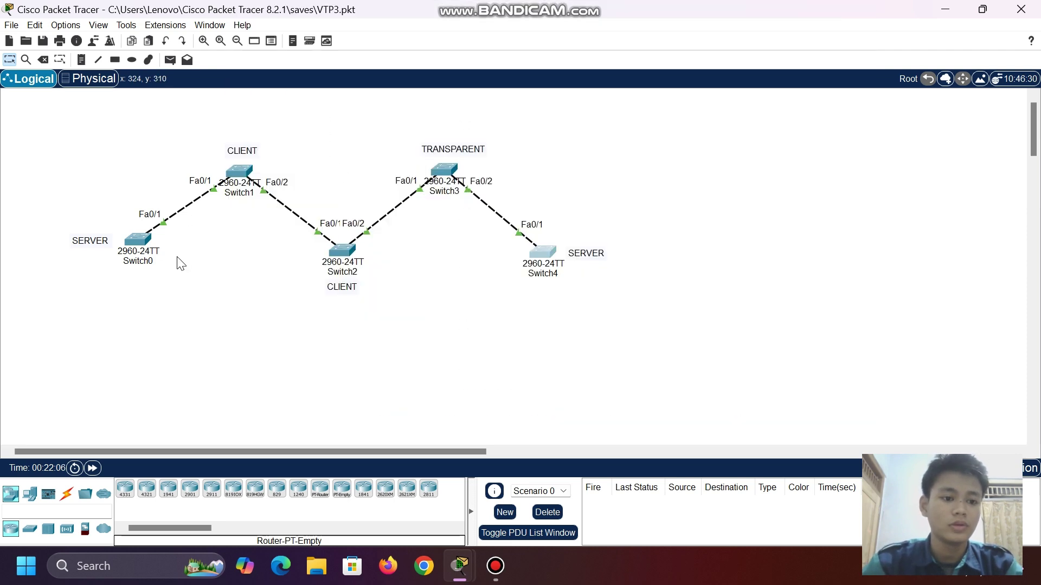
- Run 'do show vlan brief' on Switch0, showing only default VLANs, and close the window
{"action": "left_click", "coordinate": [138, 241]}
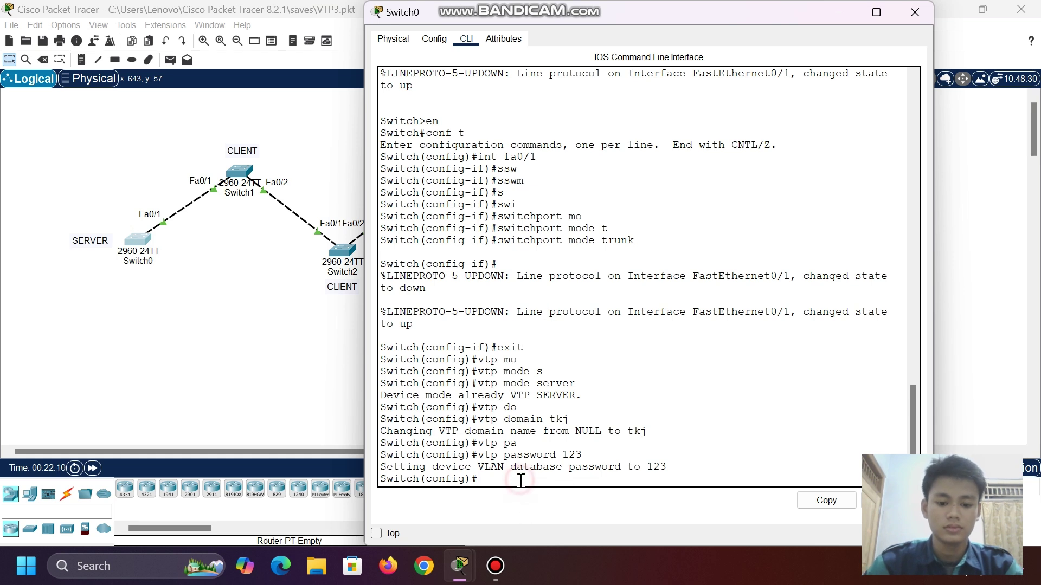
{"action": "type", "text": "do shs"}
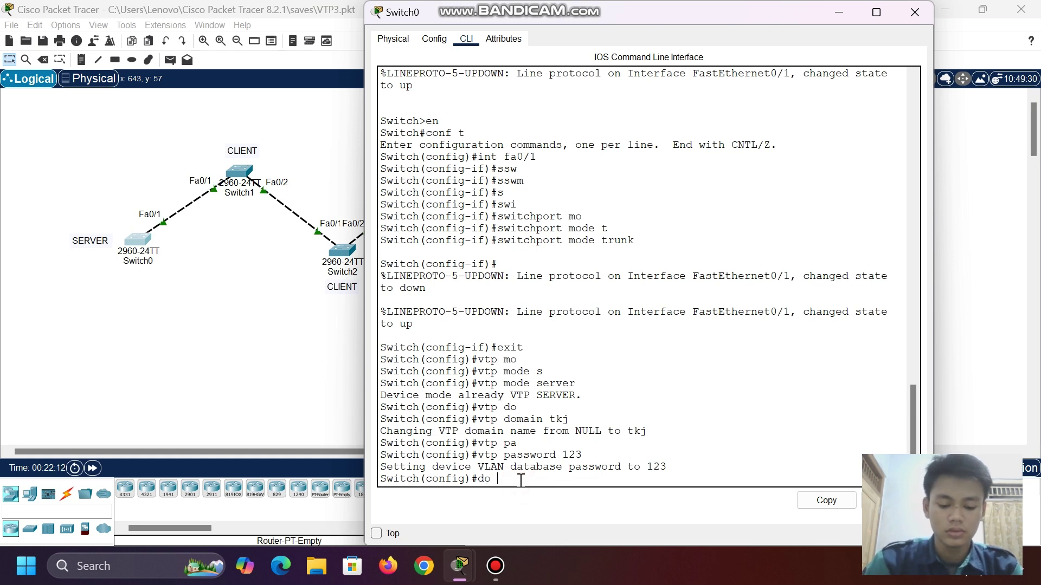
{"action": "key", "text": "BackSpace"}
{"action": "key", "text": "BackSpace"}
{"action": "key", "text": "BackSpace"}
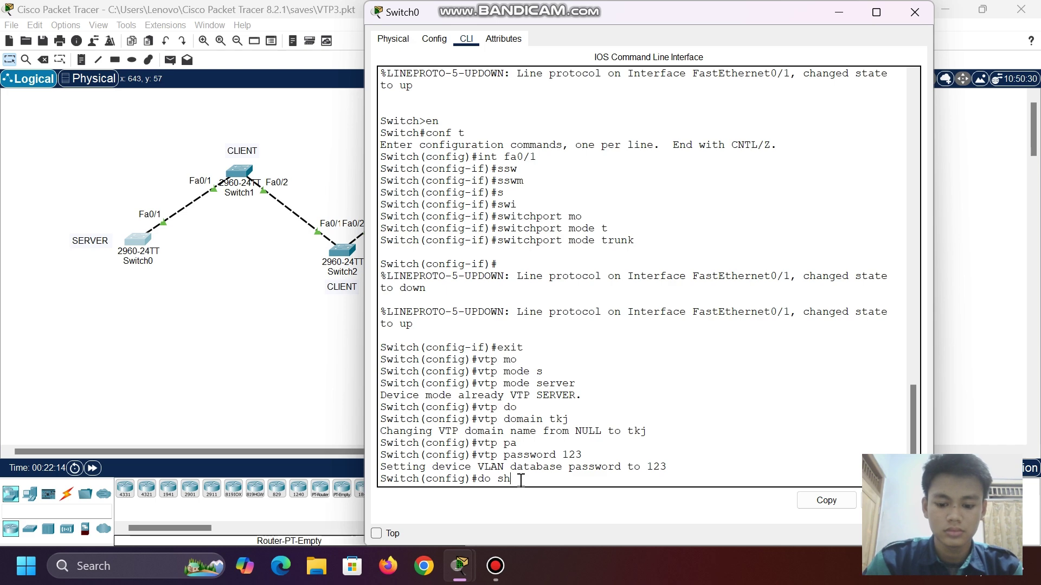
{"action": "type", "text": "ow vlan "}
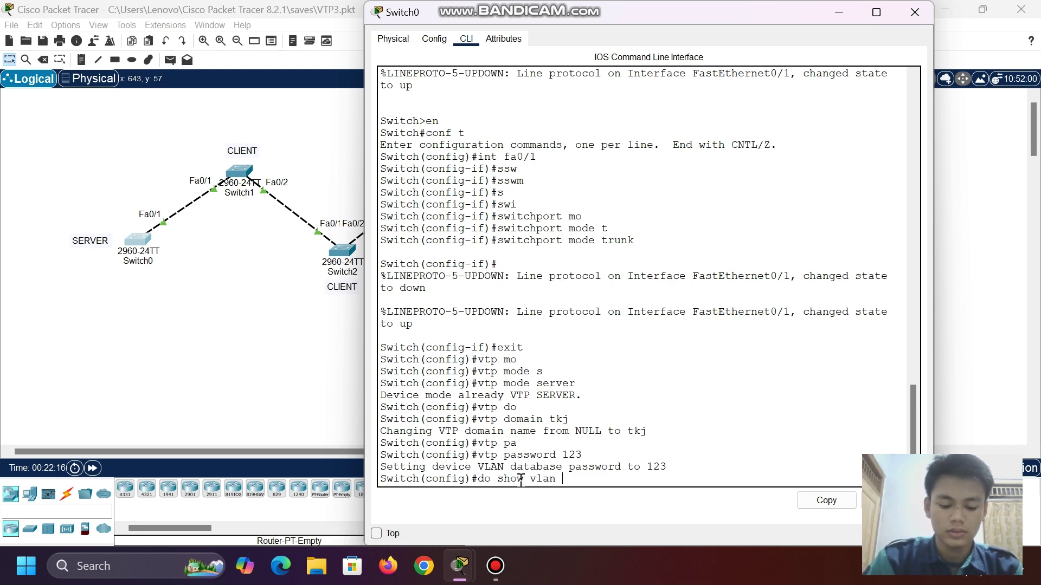
{"action": "type", "text": "br"}
{"action": "key", "text": "Return"}
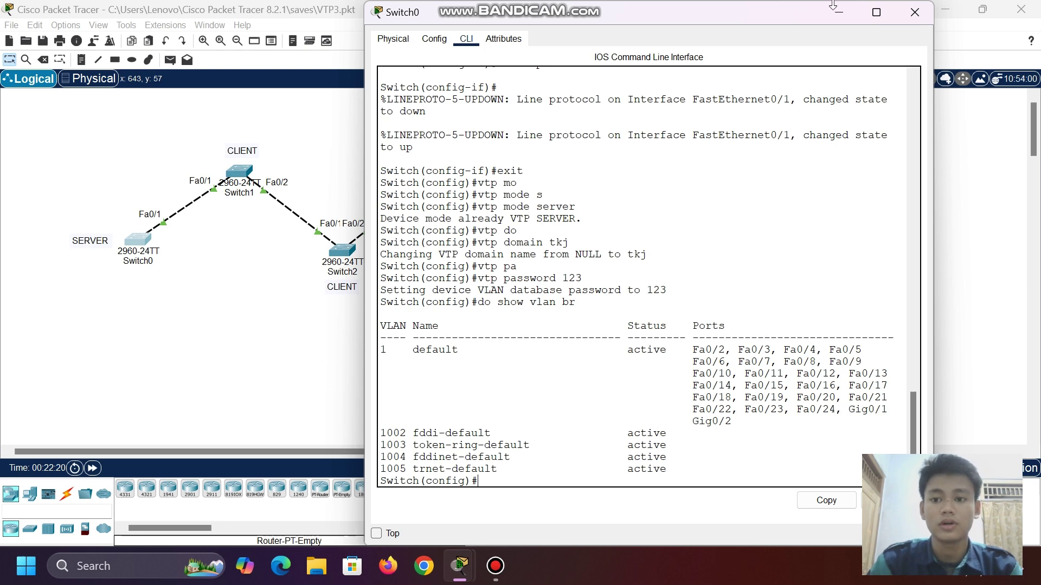
{"action": "left_click", "coordinate": [835, 11]}
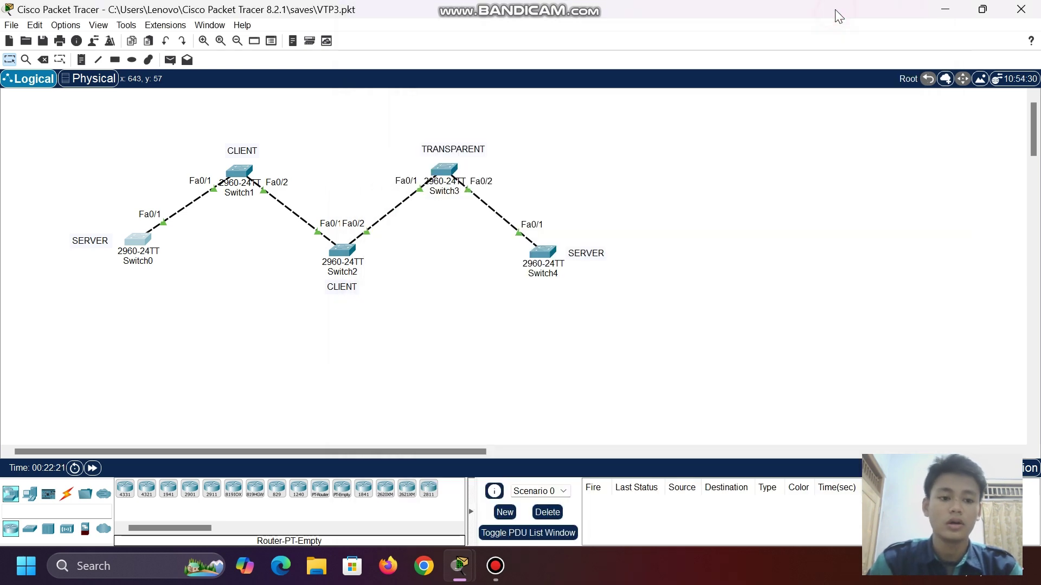
- Run 'do show vlan brief' on Switch1, then reopen Switch0's window
{"action": "left_click", "coordinate": [239, 171]}
{"action": "scroll", "coordinate": [482, 347], "scroll_direction": "down", "scroll_amount": 1}
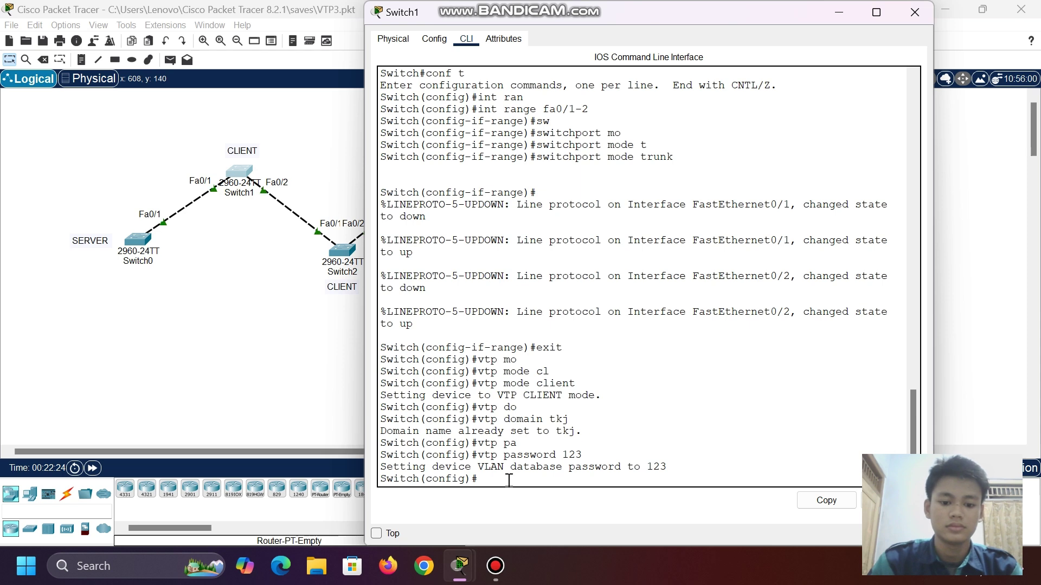
{"action": "type", "text": "do sh"}
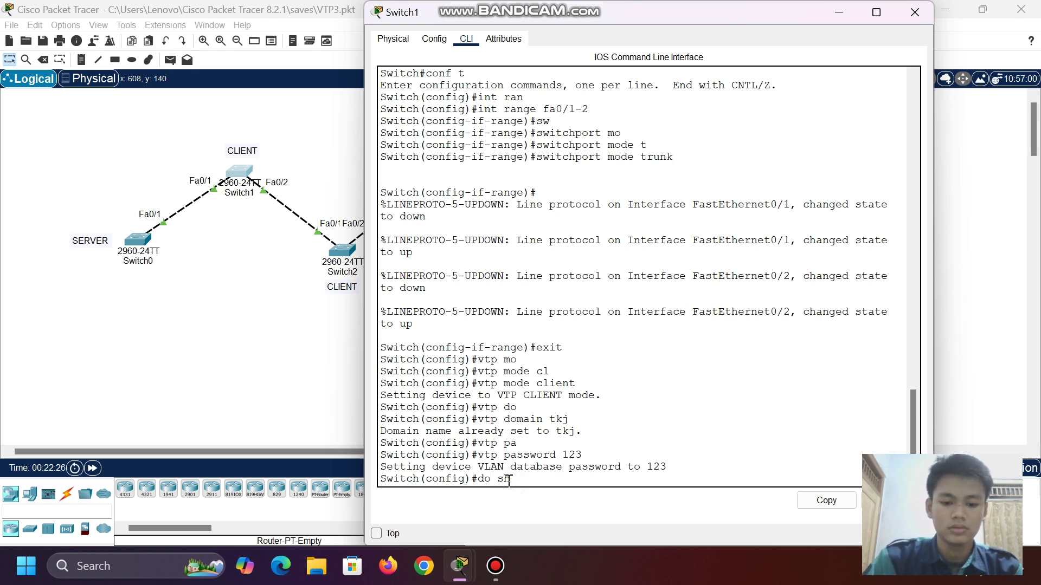
{"action": "type", "text": " vlan br"}
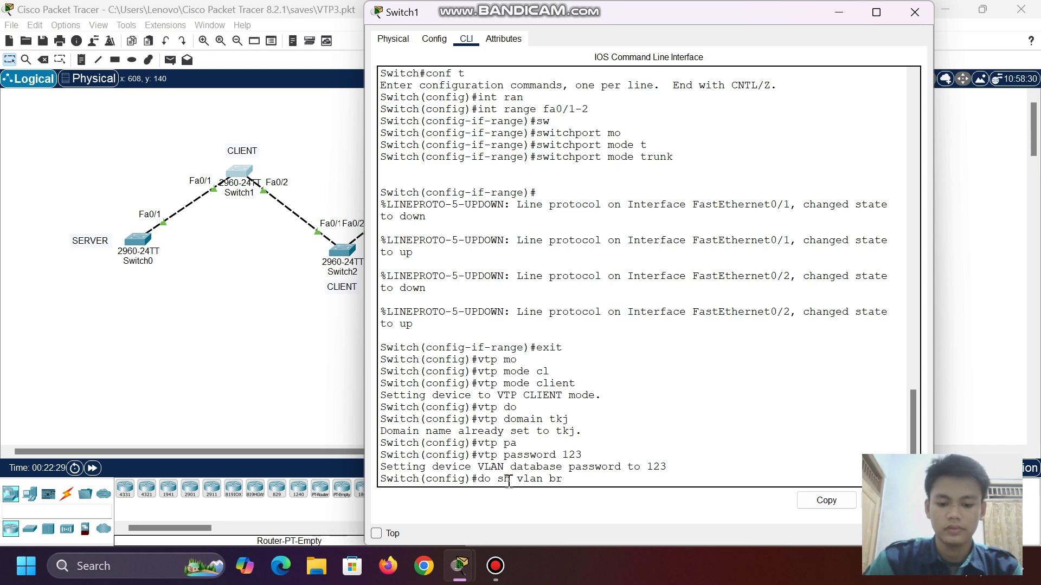
{"action": "key", "text": "Return"}
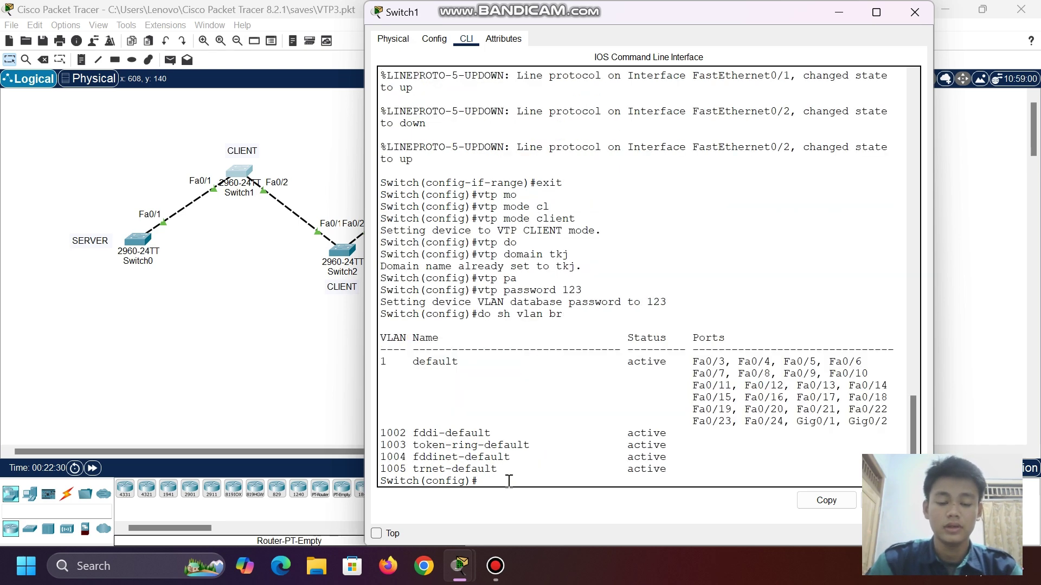
{"action": "scroll", "coordinate": [490, 431], "scroll_direction": "down", "scroll_amount": 1}
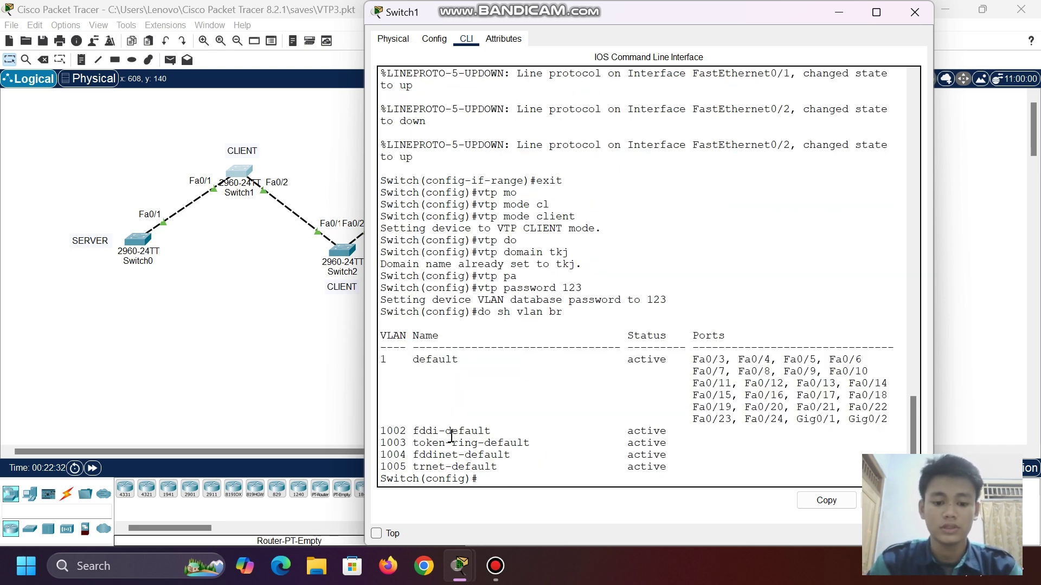
{"action": "left_click", "coordinate": [838, 12]}
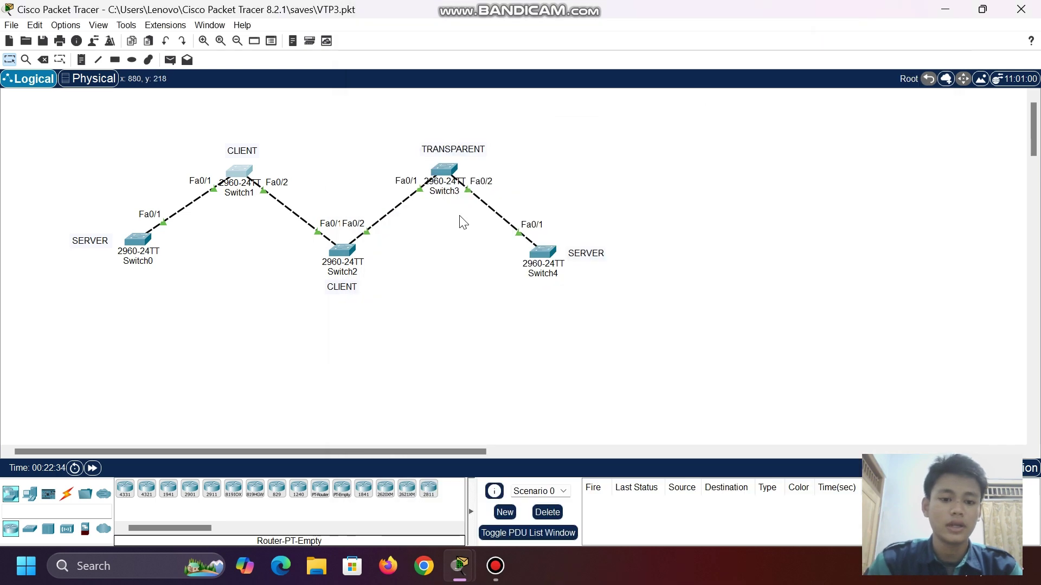
{"action": "left_click", "coordinate": [357, 181]}
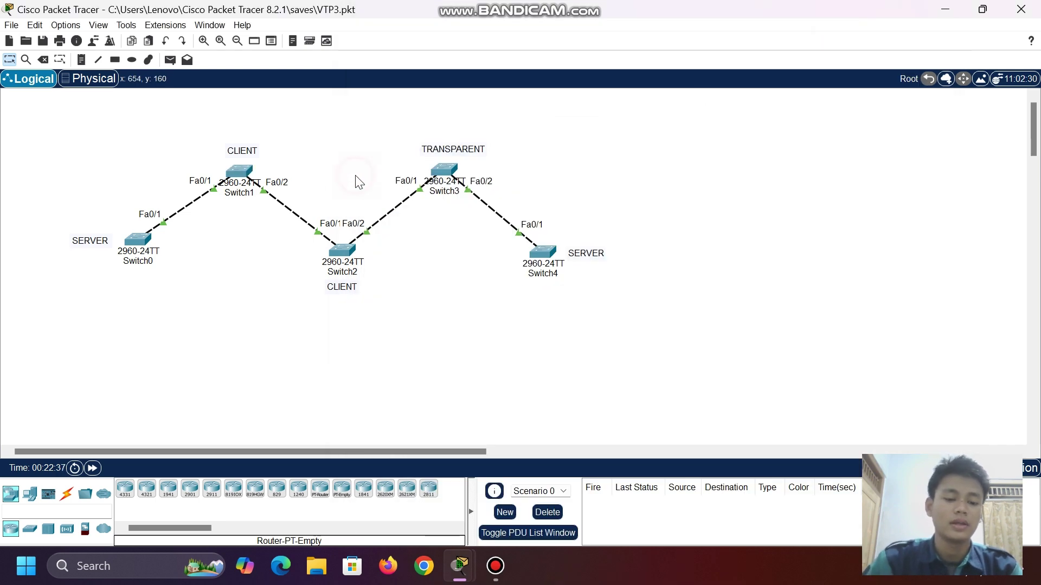
{"action": "left_click", "coordinate": [139, 240]}
- Create VLAN 5 named a on Switch0
{"action": "scroll", "coordinate": [474, 216], "scroll_direction": "down", "scroll_amount": 1}
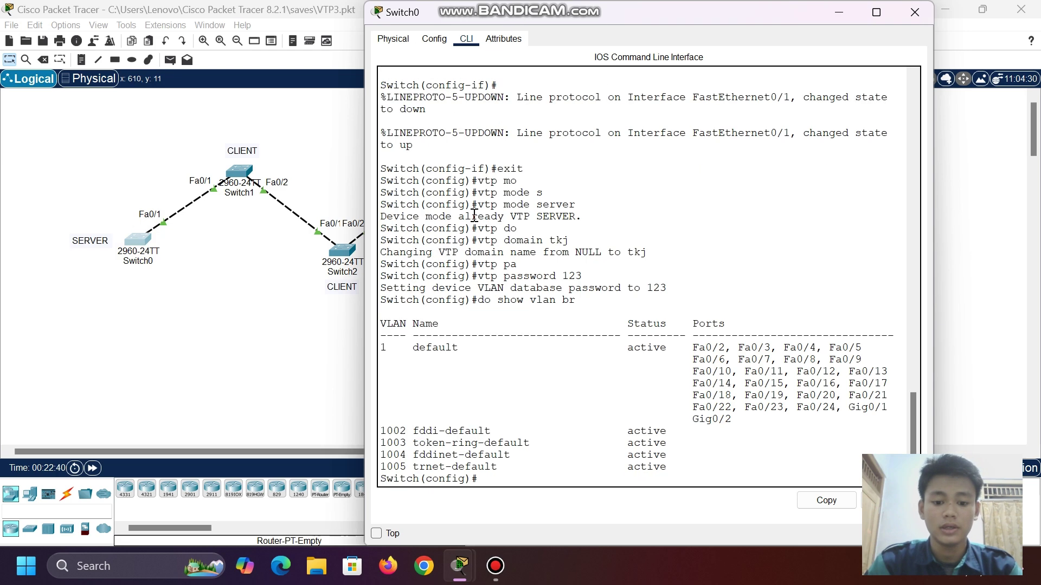
{"action": "left_click", "coordinate": [499, 490]}
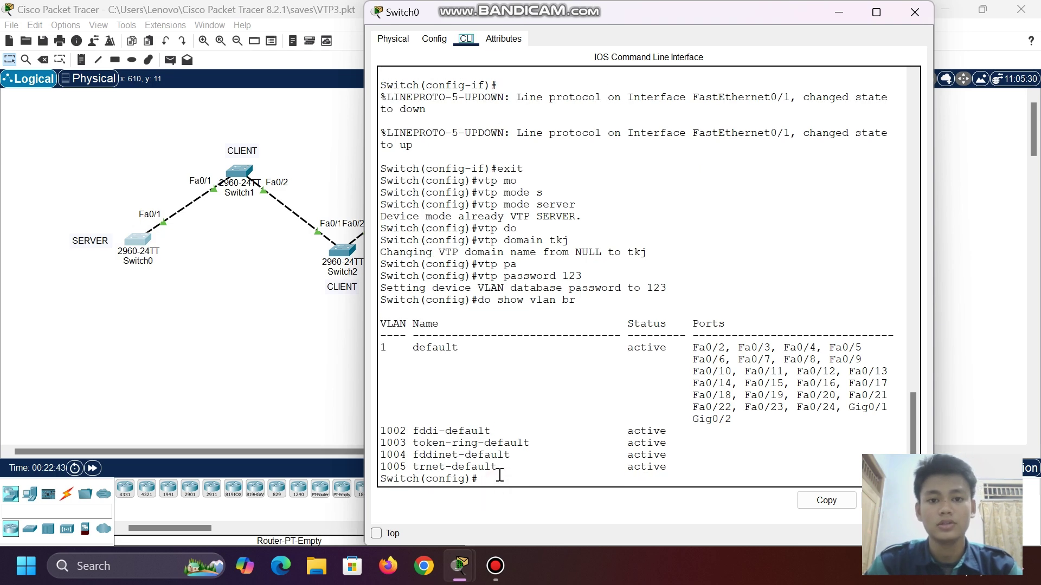
{"action": "left_click", "coordinate": [499, 474]}
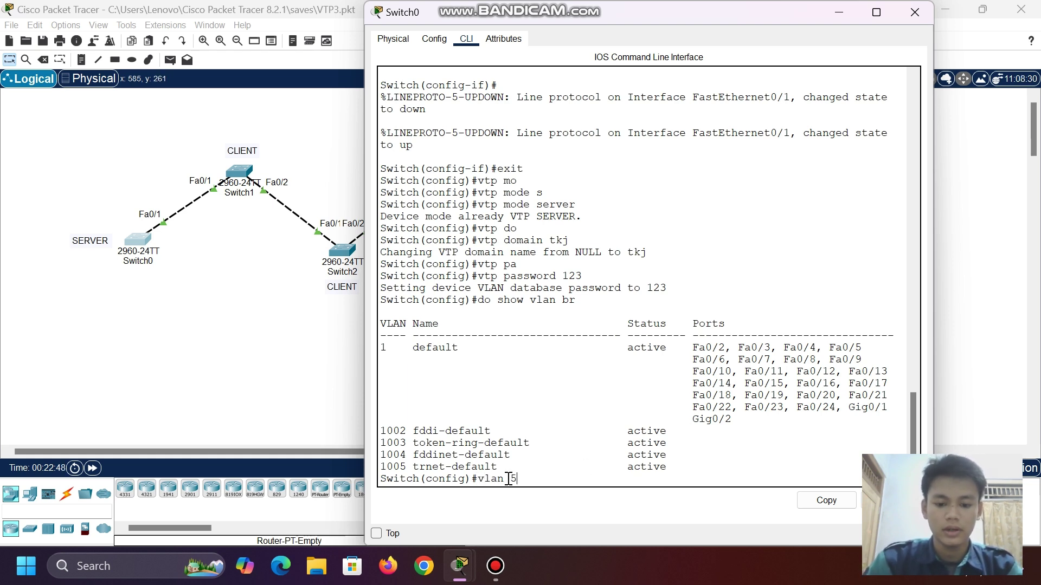
{"action": "type", "text": "vlan 5"}
{"action": "key", "text": "Return"}
{"action": "type", "text": "name"}
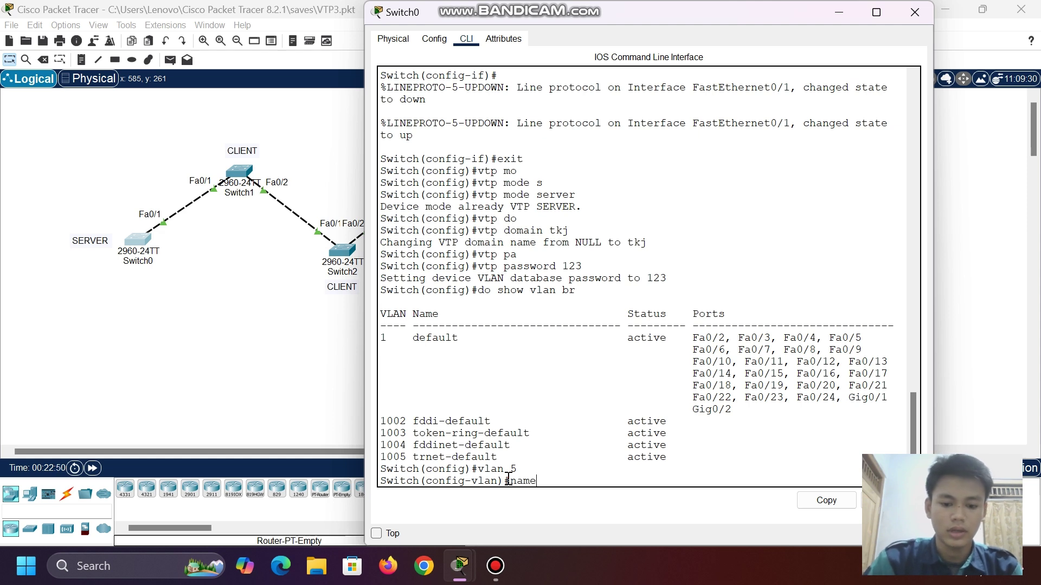
{"action": "type", "text": " a"}
{"action": "key", "text": "Return"}
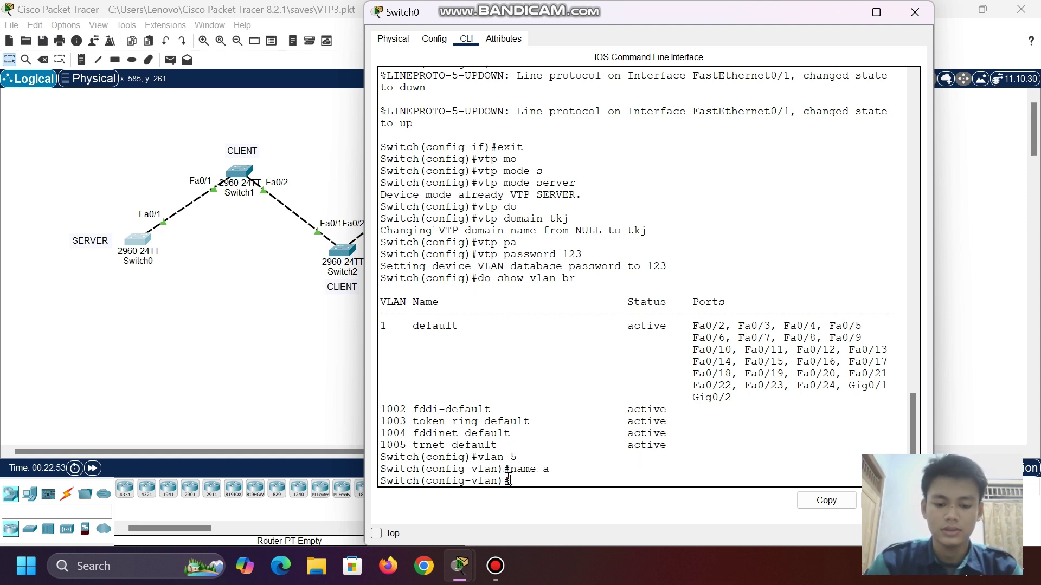
{"action": "type", "text": "exit"}
{"action": "key", "text": "Return"}
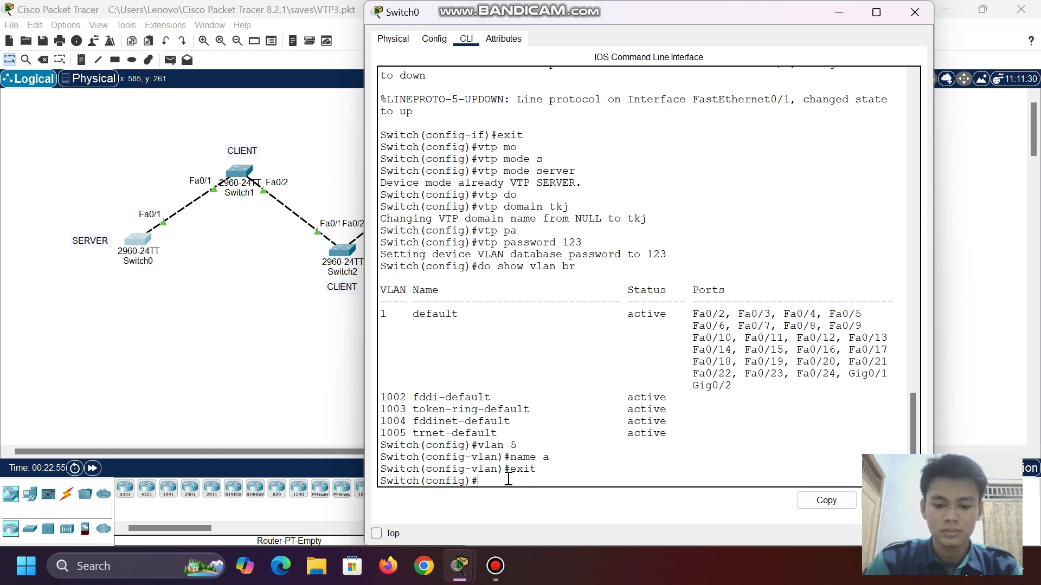
- Create VLAN 10 named b and leave global configuration mode
{"action": "type", "text": "vlan"}
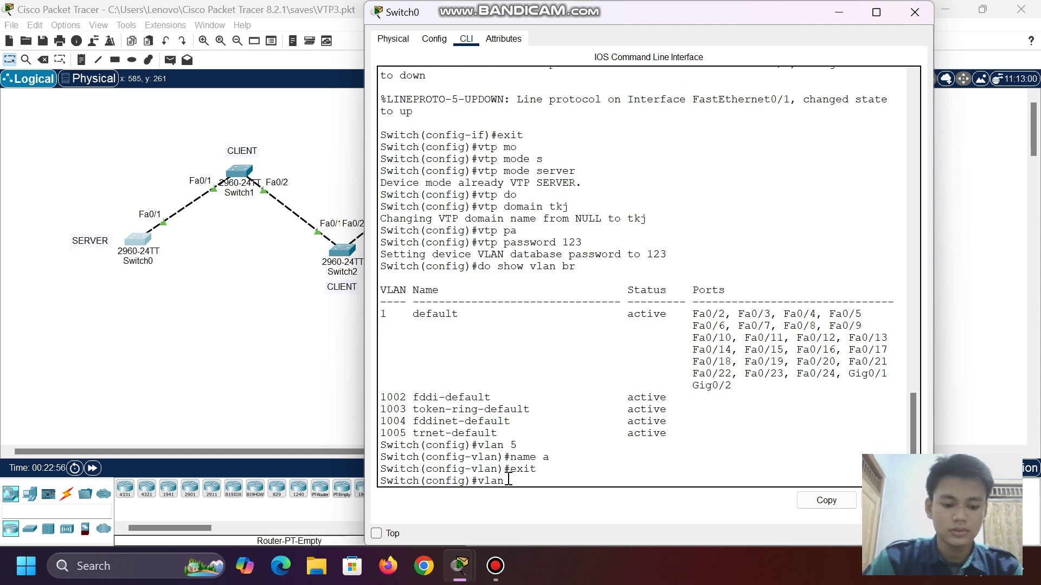
{"action": "type", "text": " 10"}
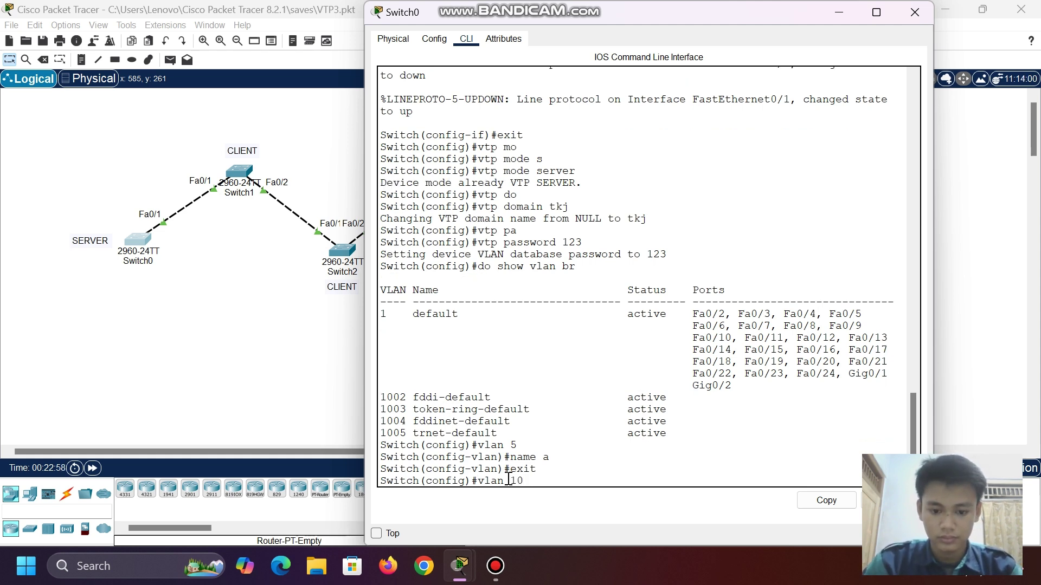
{"action": "key", "text": "Return"}
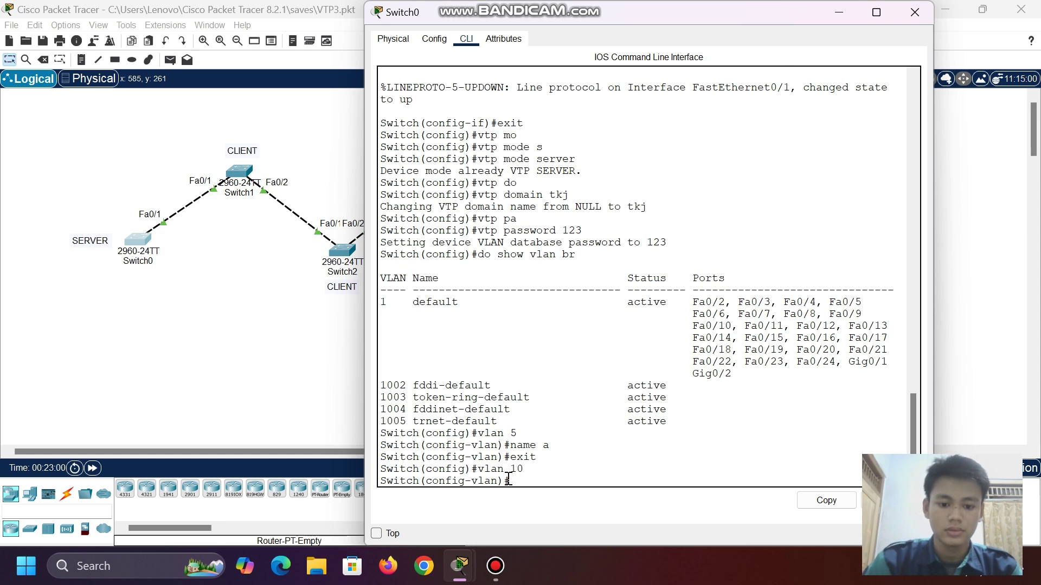
{"action": "type", "text": "name"}
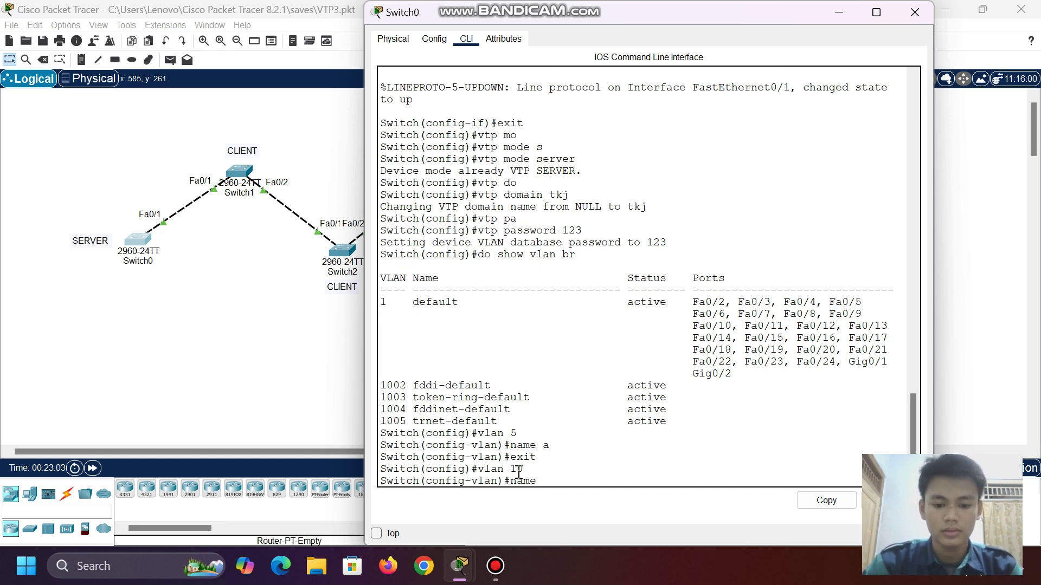
{"action": "type", "text": " b"}
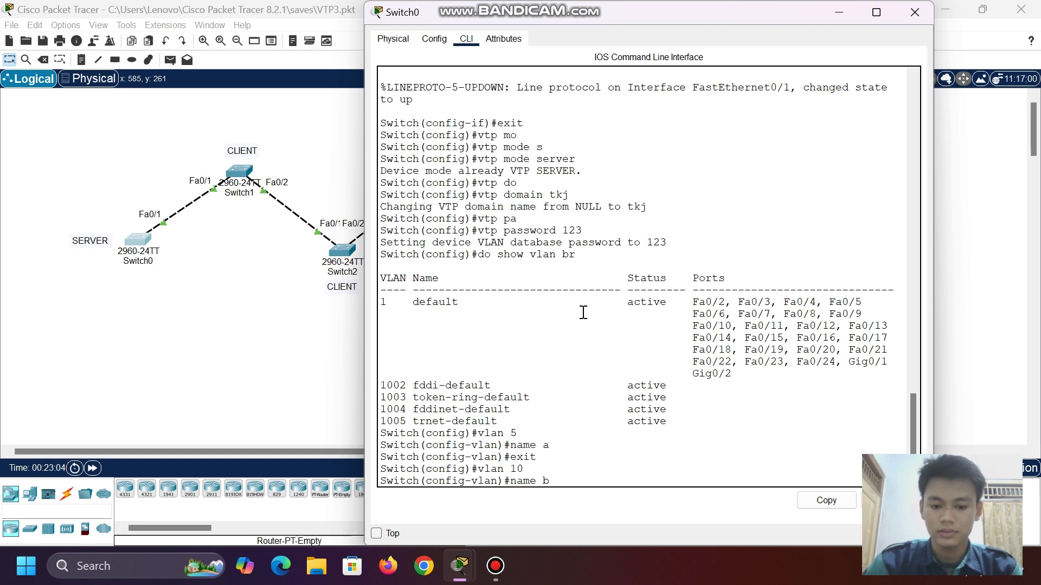
{"action": "key", "text": "Return"}
{"action": "type", "text": "exit"}
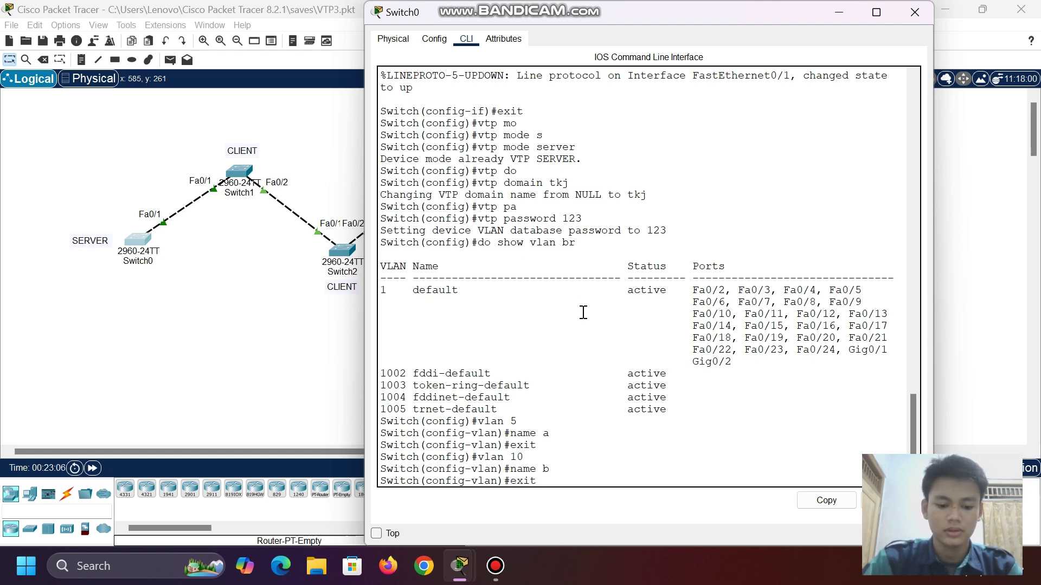
{"action": "type", "text": " exiy"}
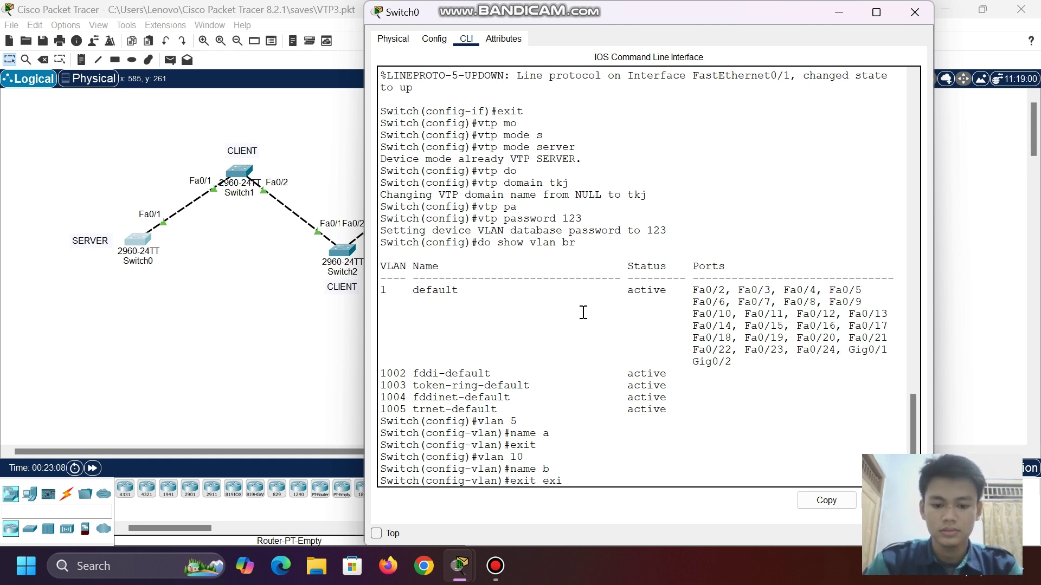
{"action": "key", "text": "BackSpace"}
{"action": "key", "text": "BackSpace"}
{"action": "key", "text": "BackSpace"}
{"action": "key", "text": "BackSpace"}
{"action": "key", "text": "Return"}
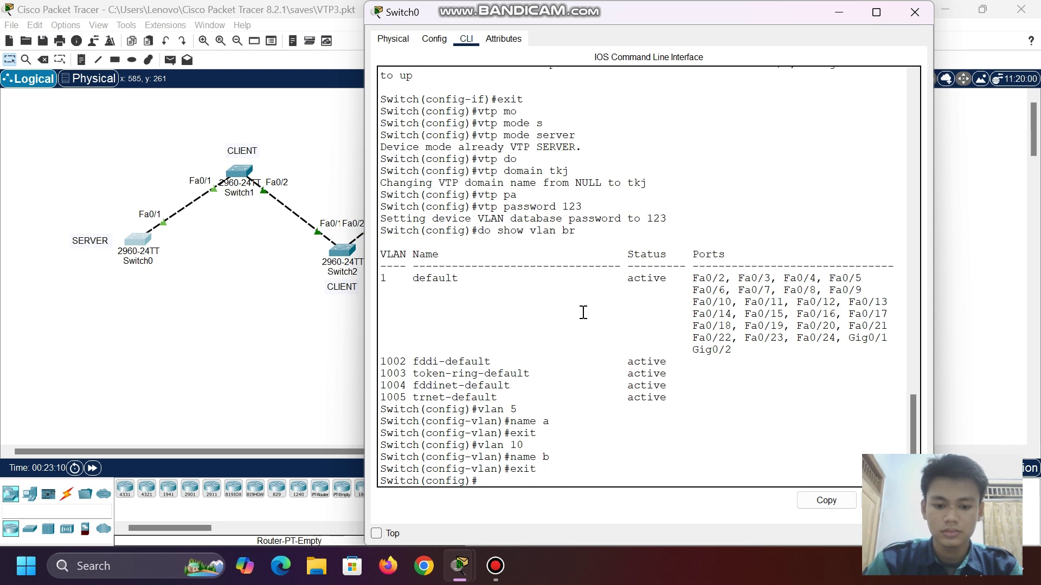
{"action": "type", "text": "exit"}
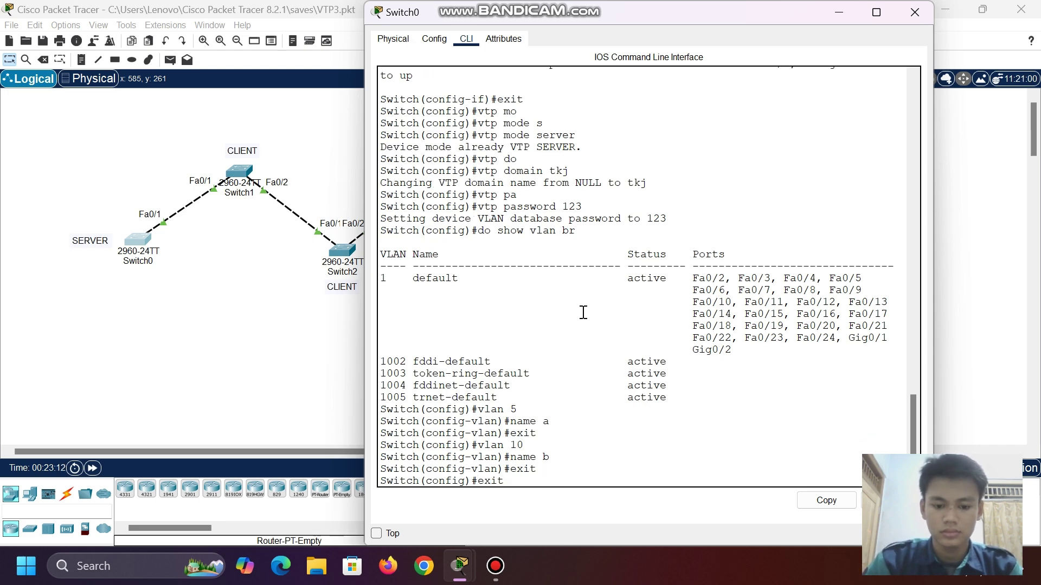
{"action": "key", "text": "Return"}
{"action": "key", "text": "Return"}
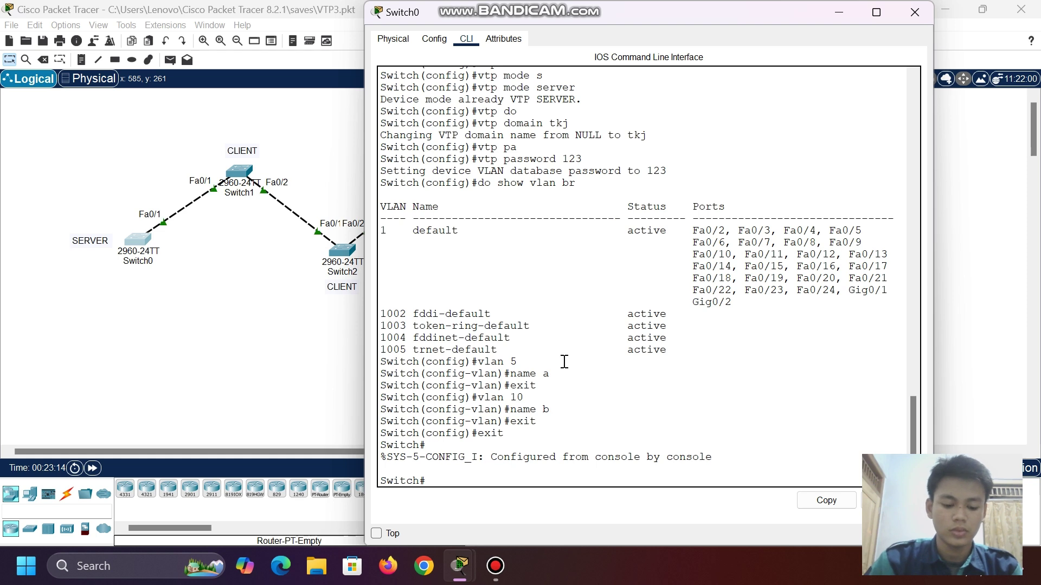
- Run 'show vlan brief' to confirm VLANs 5 and 10 are active
{"action": "type", "text": "do"}
{"action": "key", "text": "BackSpace"}
{"action": "key", "text": "BackSpace"}
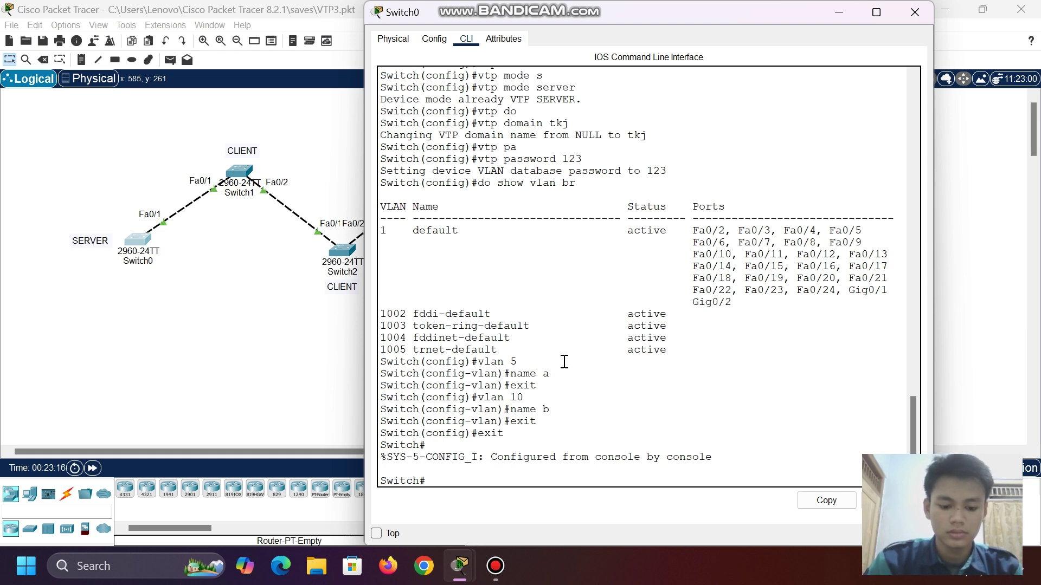
{"action": "type", "text": "sh"}
{"action": "key", "text": "Tab"}
{"action": "type", "text": "v"}
{"action": "key", "text": "Tab"}
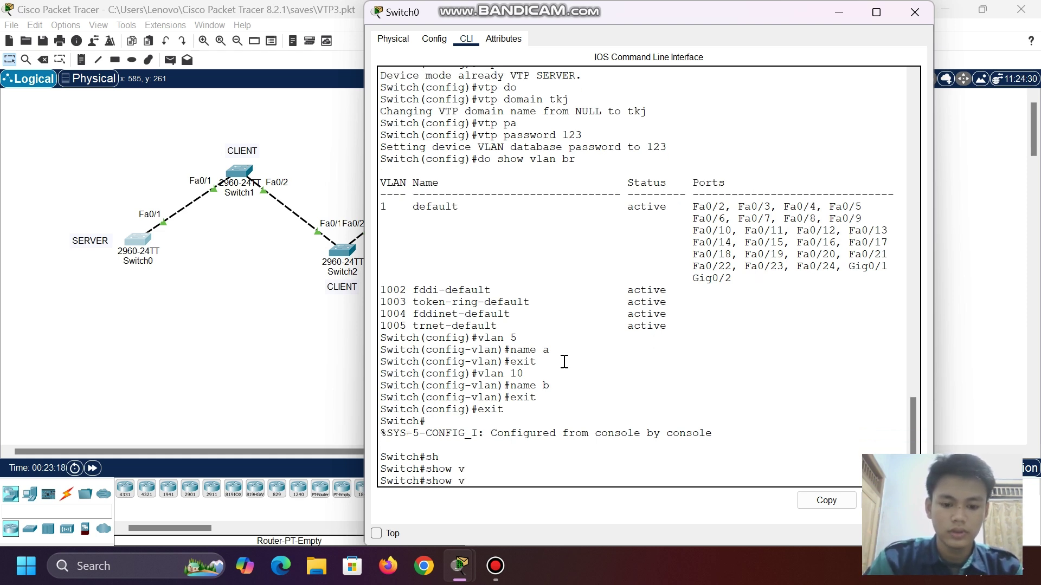
{"action": "type", "text": "lan br"}
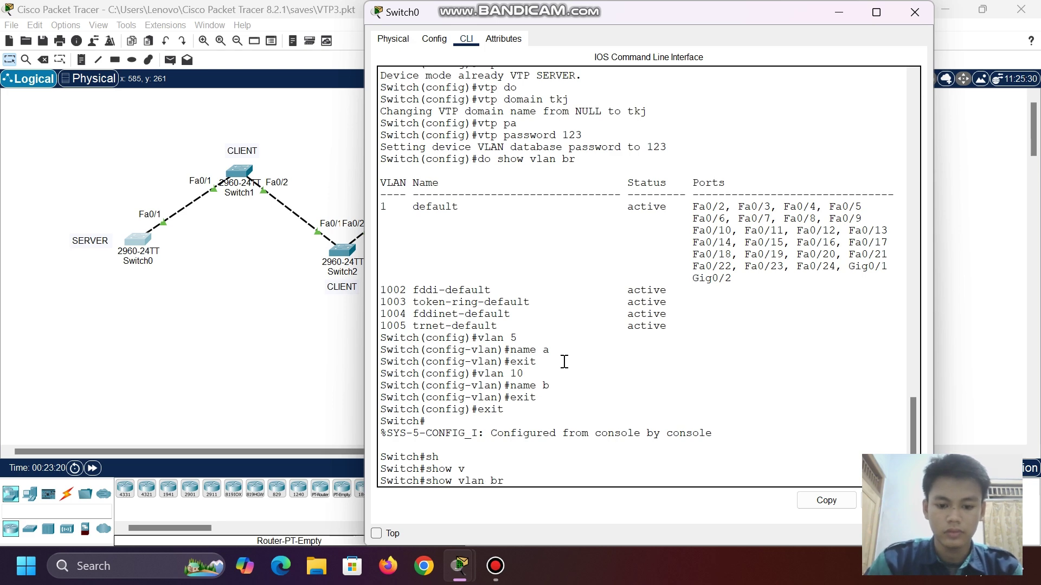
{"action": "key", "text": "Return"}
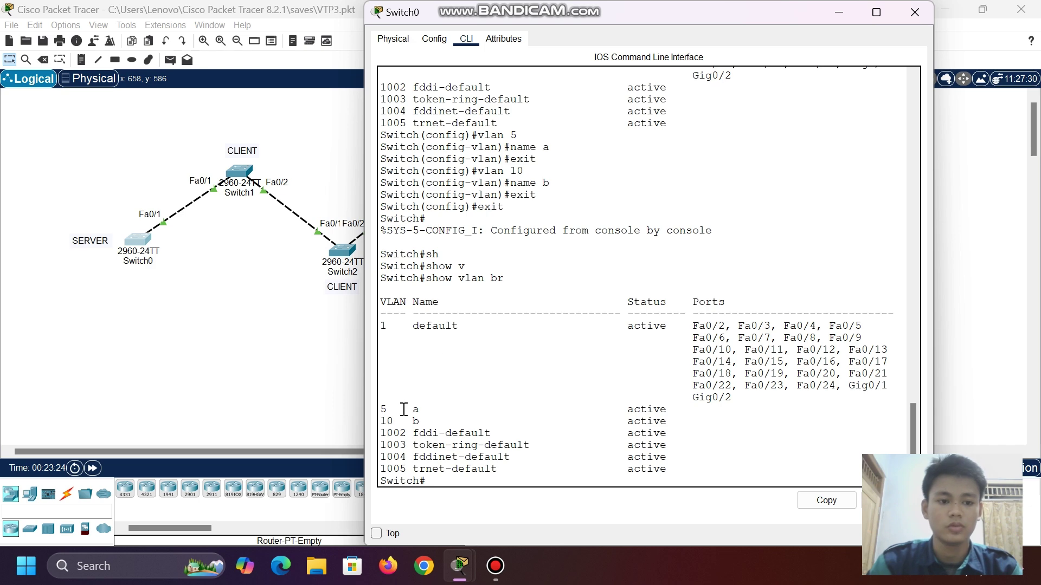
- Verify with do sh vlan br that client Switch1 lists VLAN 5 a and VLAN 10 b as active
{"action": "left_click", "coordinate": [839, 12]}
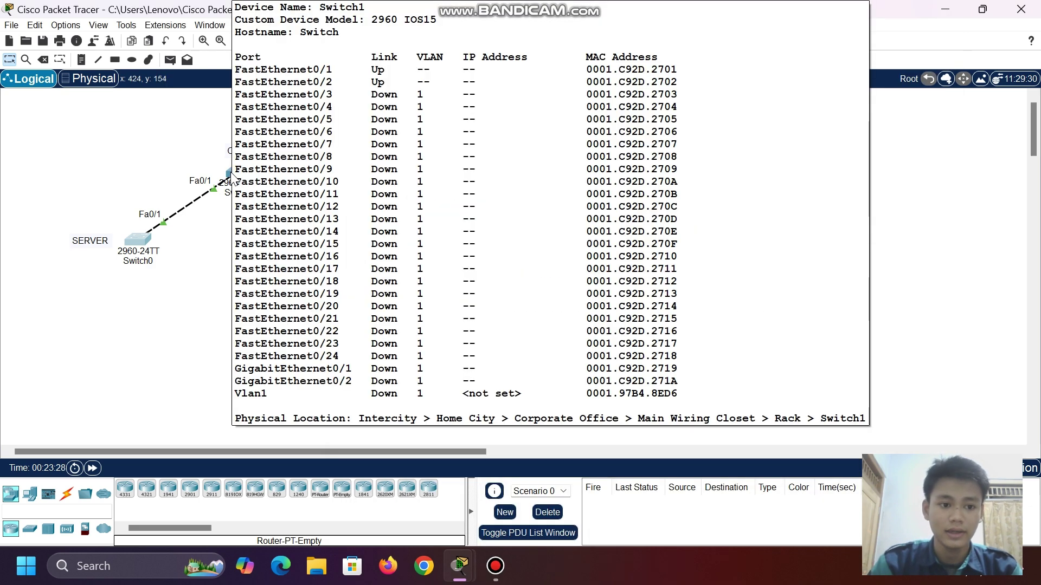
{"action": "left_click", "coordinate": [236, 169]}
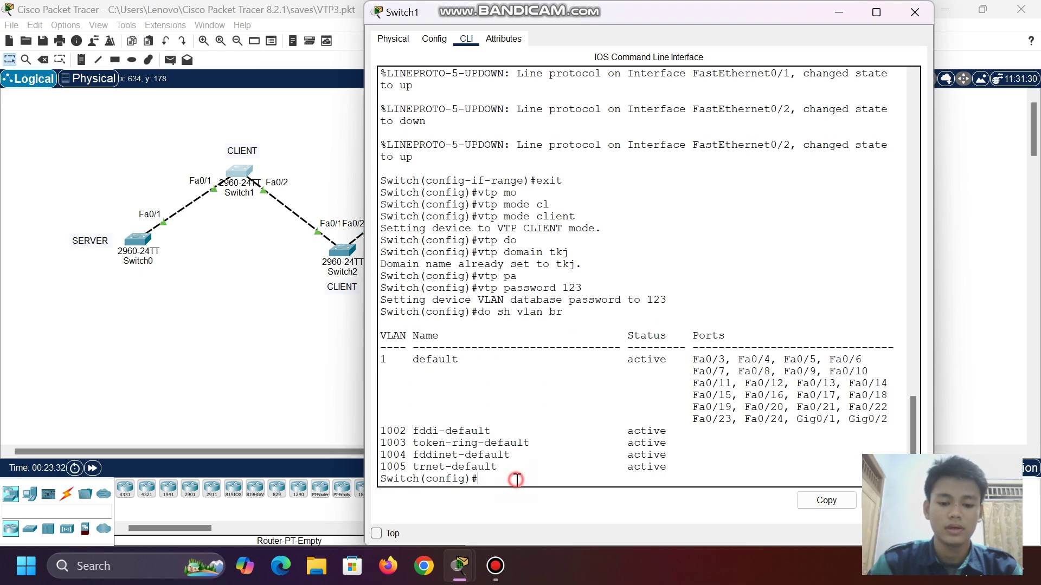
{"action": "type", "text": "do"}
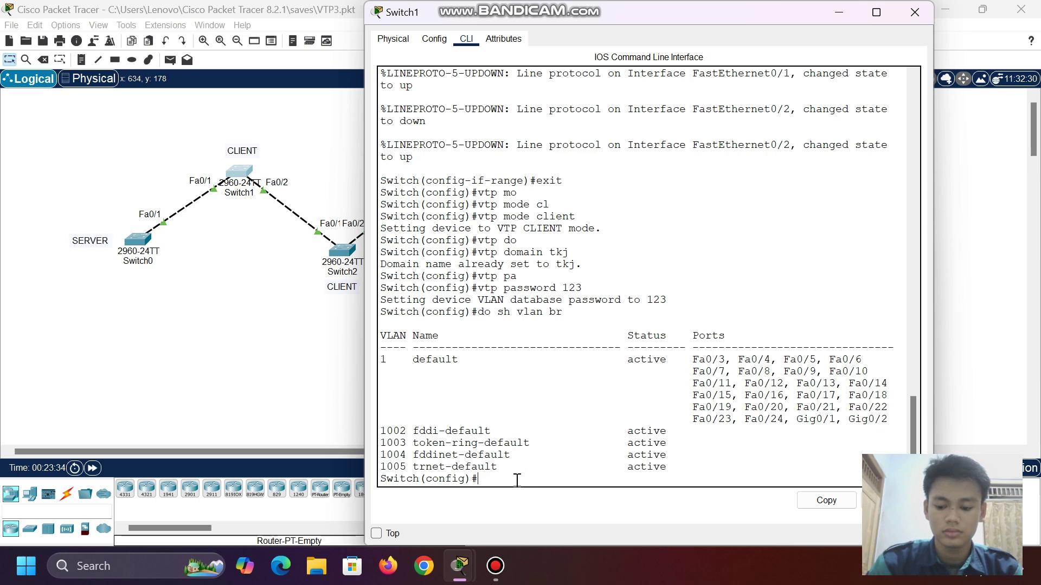
{"action": "key", "text": "Up"}
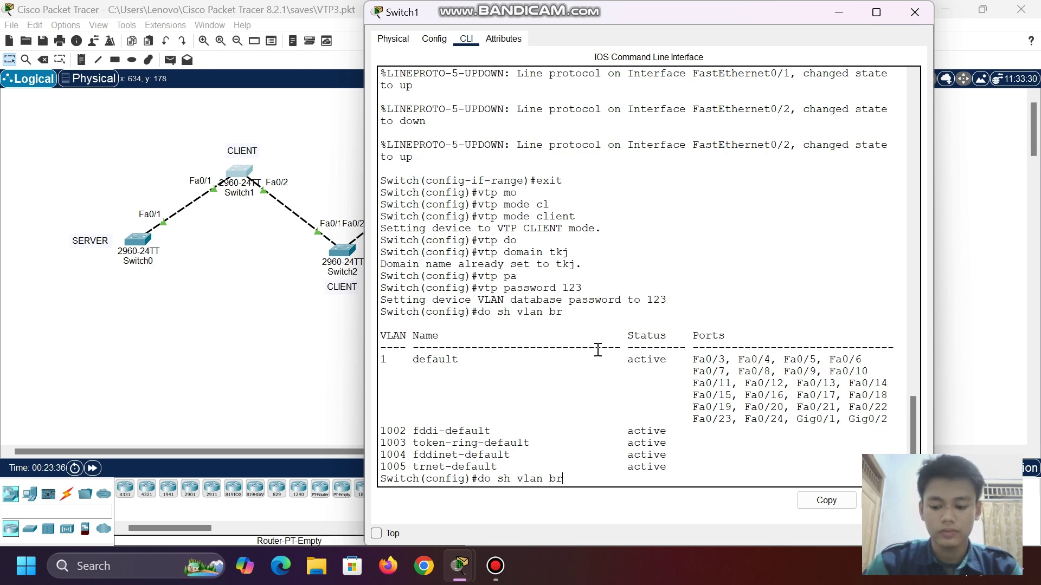
{"action": "key", "text": "Return"}
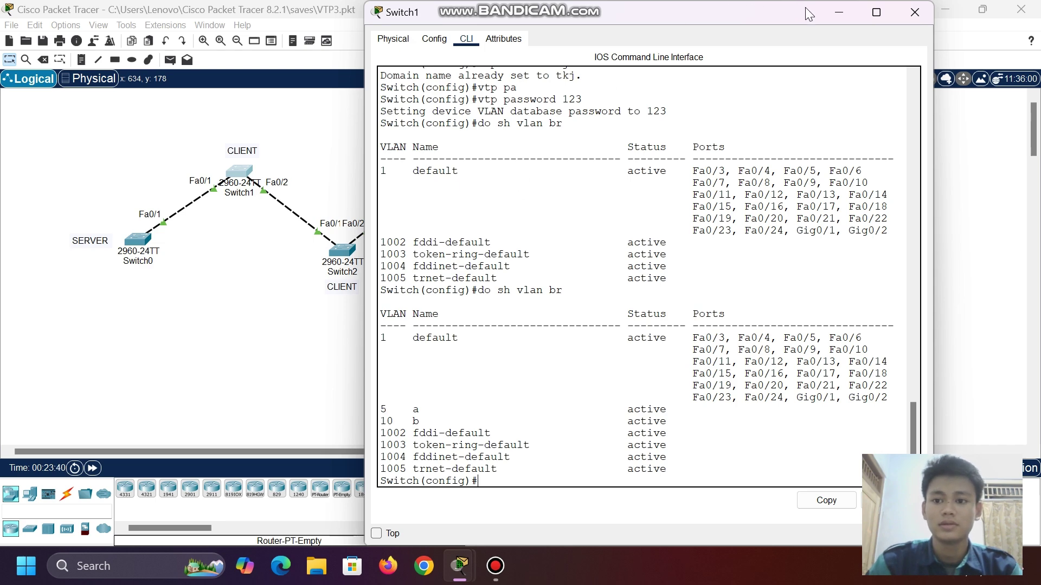
{"action": "left_click", "coordinate": [831, 13]}
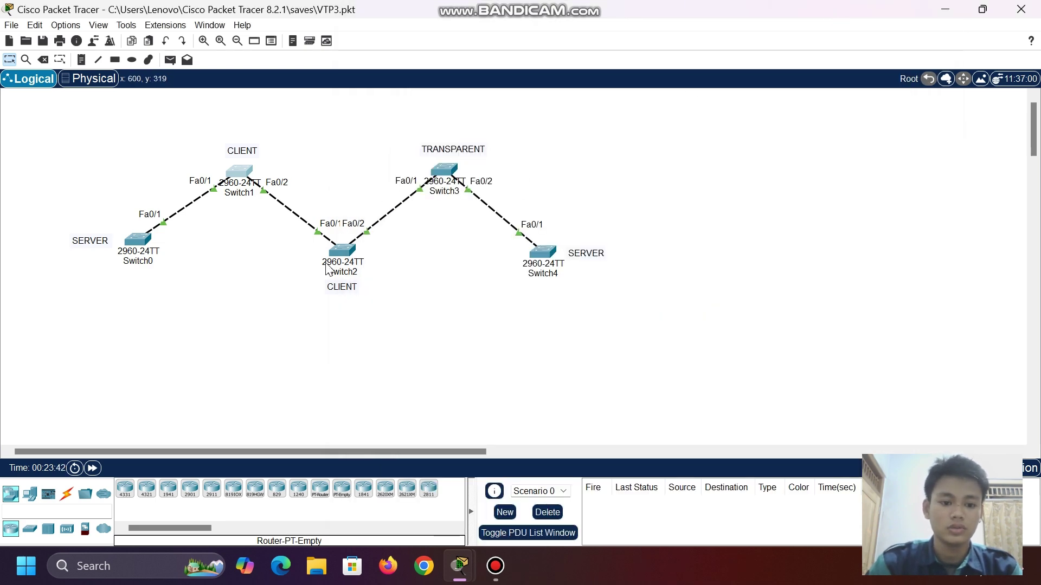
- Run do sh vlan br on Switch2 to confirm VLAN 5 a and VLAN 10 b are active
{"action": "left_click", "coordinate": [340, 250]}
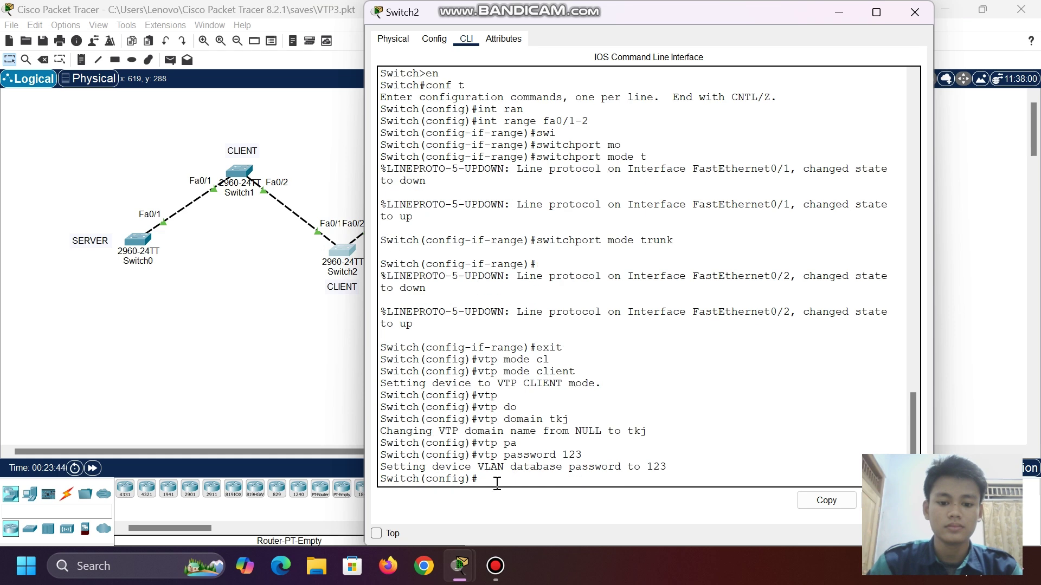
{"action": "key", "text": "Up"}
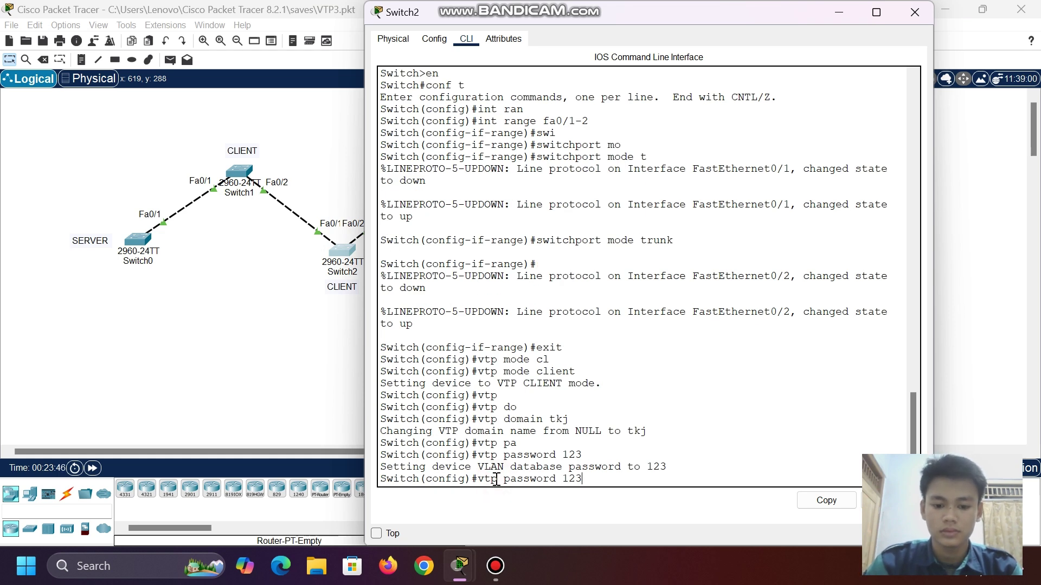
{"action": "key", "text": "BackSpace"}
{"action": "key", "text": "BackSpace"}
{"action": "key", "text": "BackSpace"}
{"action": "key", "text": "BackSpace"}
{"action": "key", "text": "BackSpace"}
{"action": "key", "text": "BackSpace"}
{"action": "key", "text": "BackSpace"}
{"action": "key", "text": "BackSpace"}
{"action": "key", "text": "BackSpace"}
{"action": "key", "text": "BackSpace"}
{"action": "key", "text": "BackSpace"}
{"action": "key", "text": "BackSpace"}
{"action": "key", "text": "BackSpace"}
{"action": "key", "text": "BackSpace"}
{"action": "key", "text": "BackSpace"}
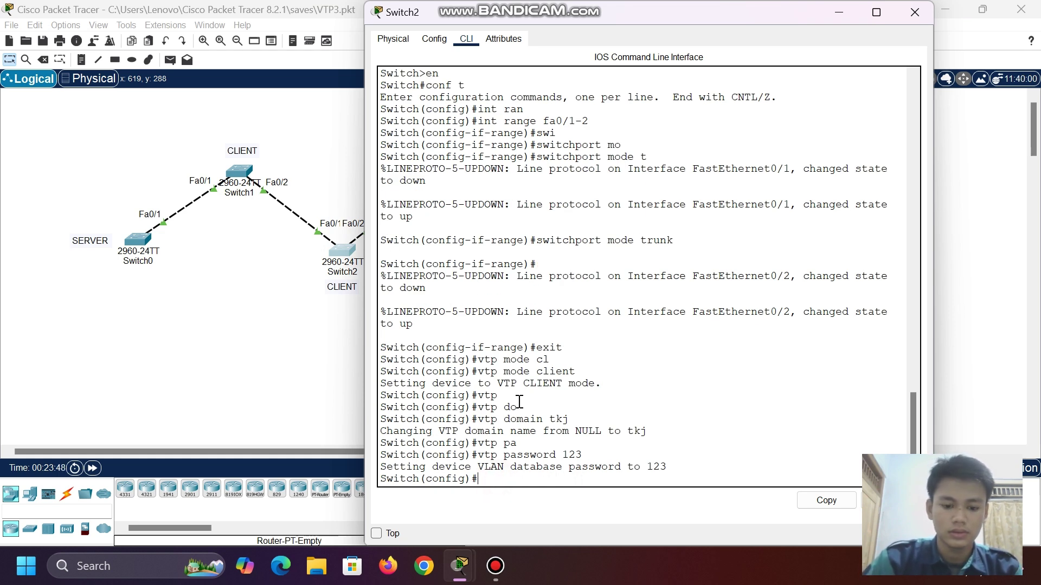
{"action": "type", "text": "do sh v"}
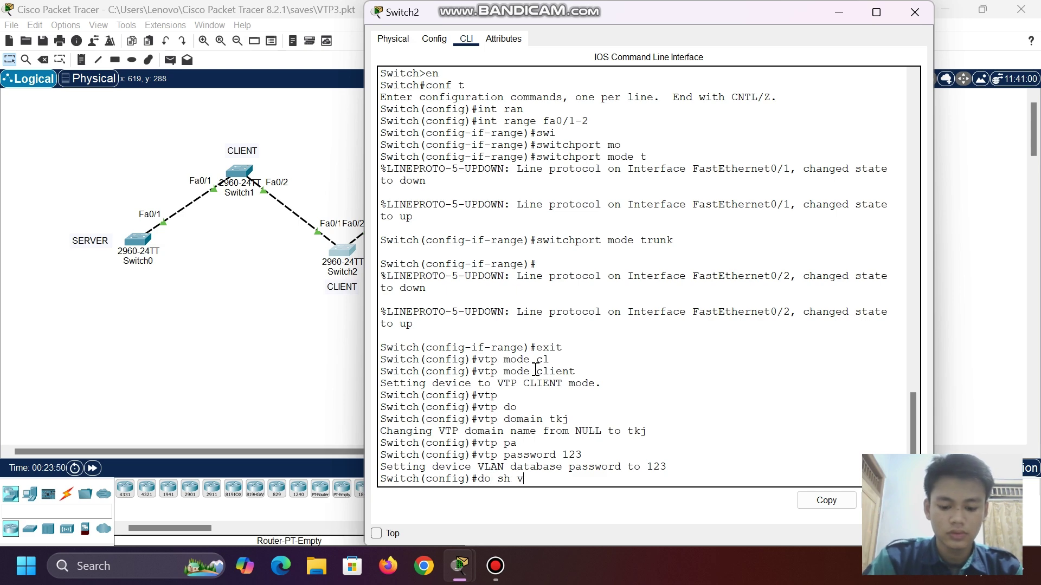
{"action": "type", "text": "lan br"}
{"action": "key", "text": "Return"}
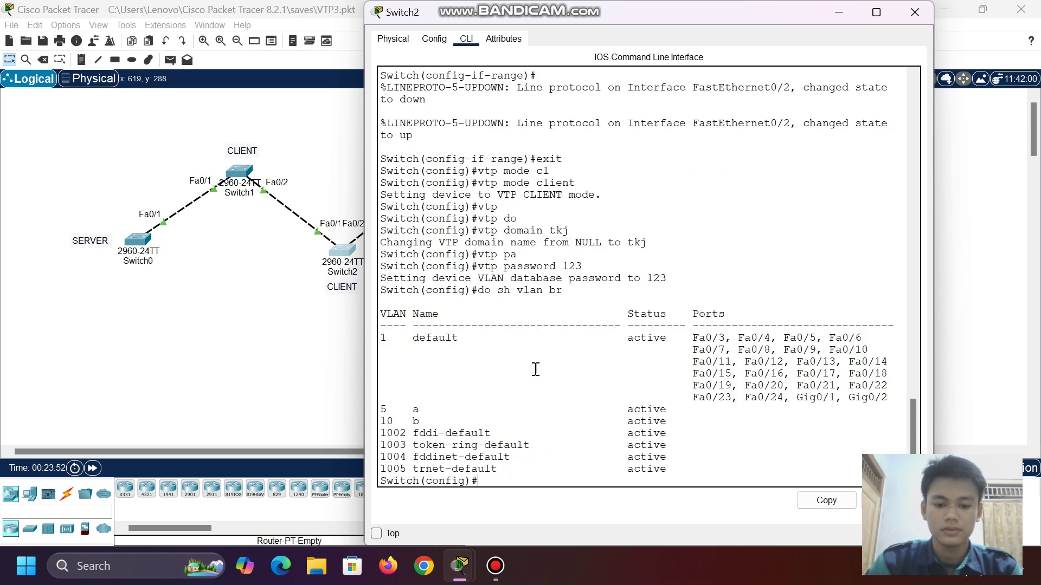
{"action": "left_click_drag", "start_coordinate": [381, 402], "coordinate": [399, 406]}
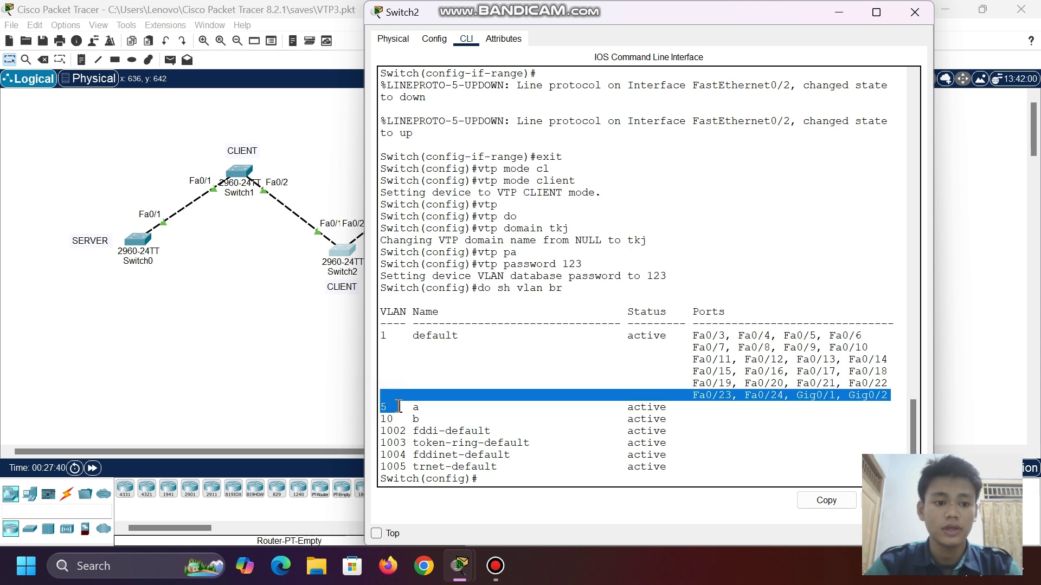
{"action": "left_click", "coordinate": [231, 271]}
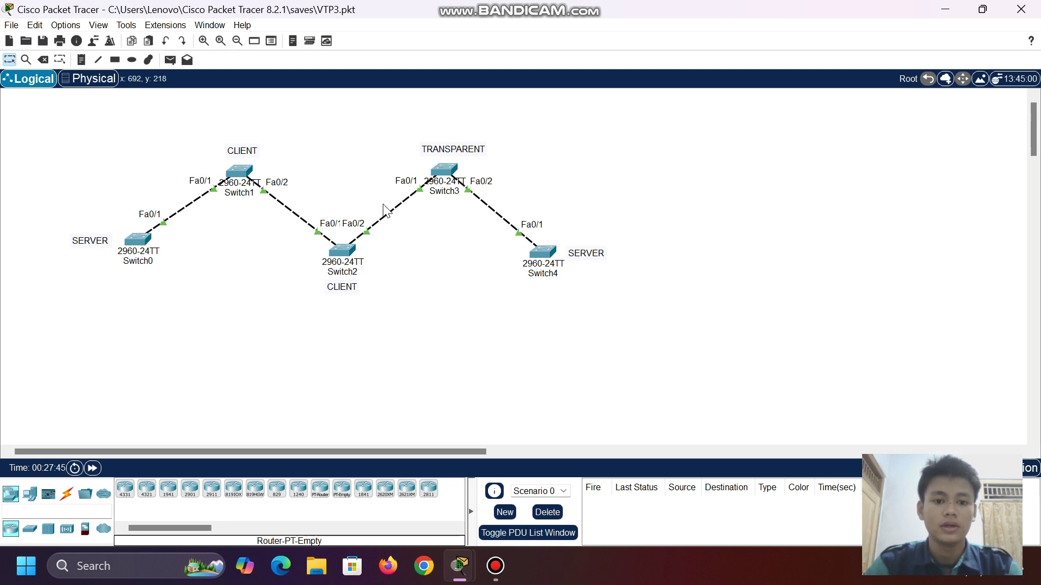
- List transparent Switch3's VLANs with show vlan br, showing only VLAN 1 and 1002–1005
{"action": "left_click_drag", "start_coordinate": [437, 170], "coordinate": [442, 164]}
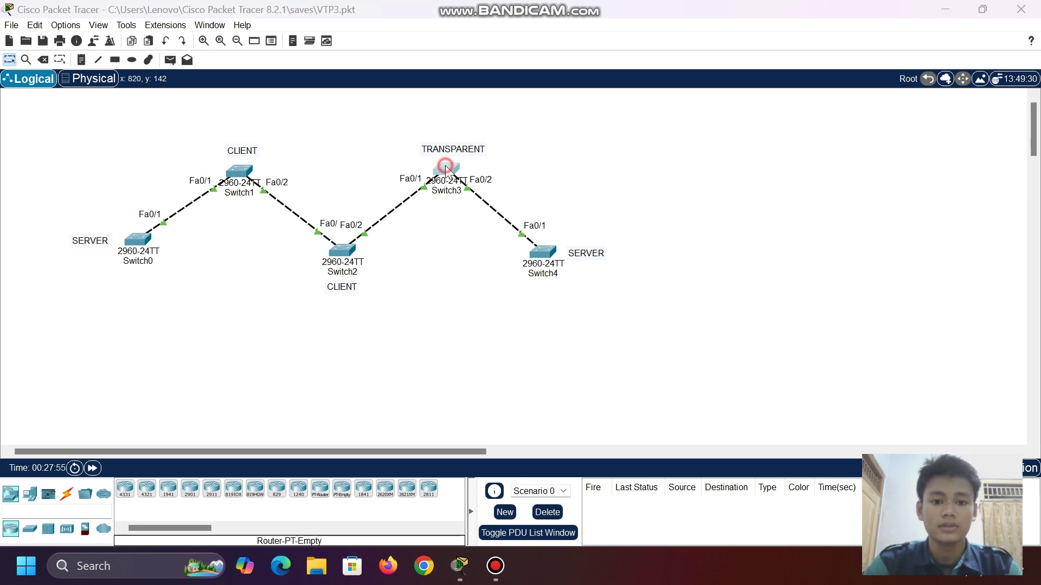
{"action": "left_click", "coordinate": [441, 169]}
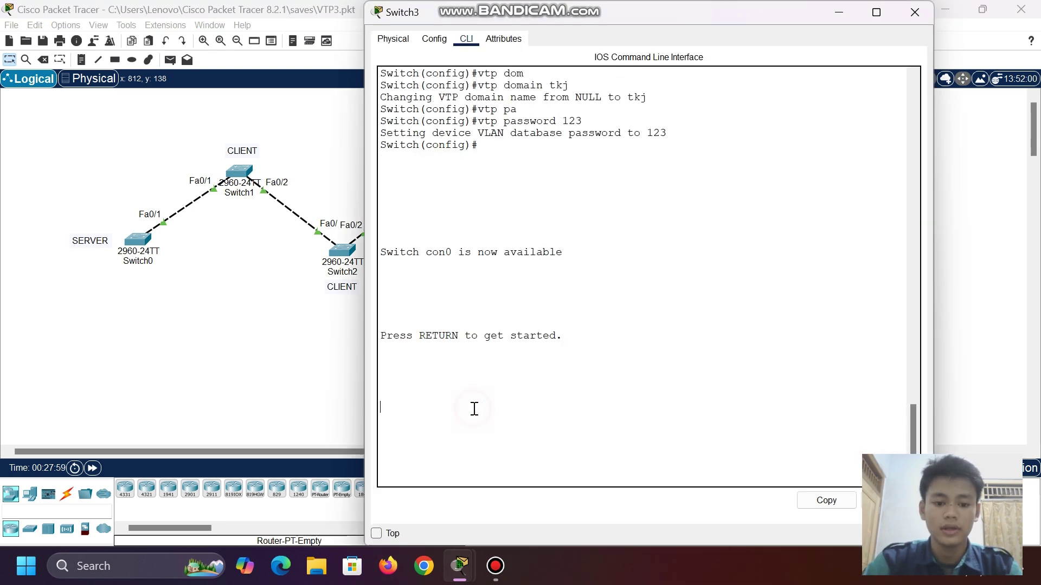
{"action": "key", "text": "Return"}
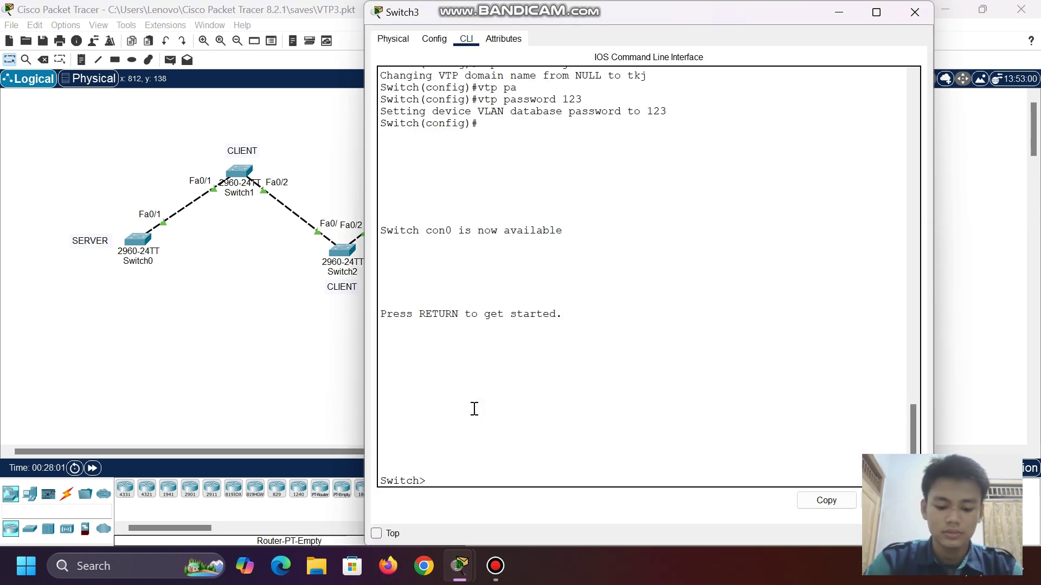
{"action": "type", "text": "en"}
{"action": "key", "text": "Return"}
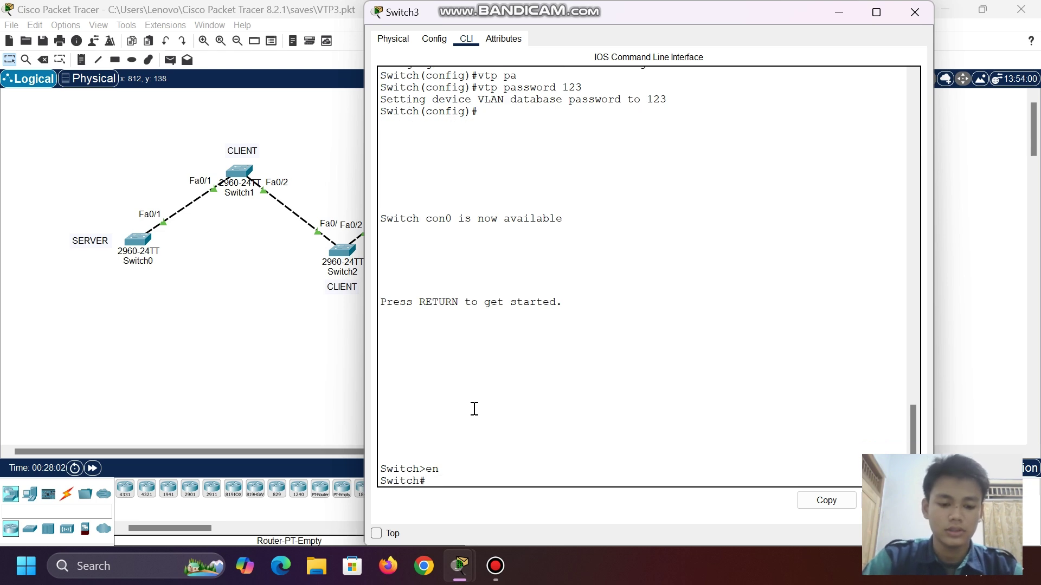
{"action": "type", "text": "conf t"}
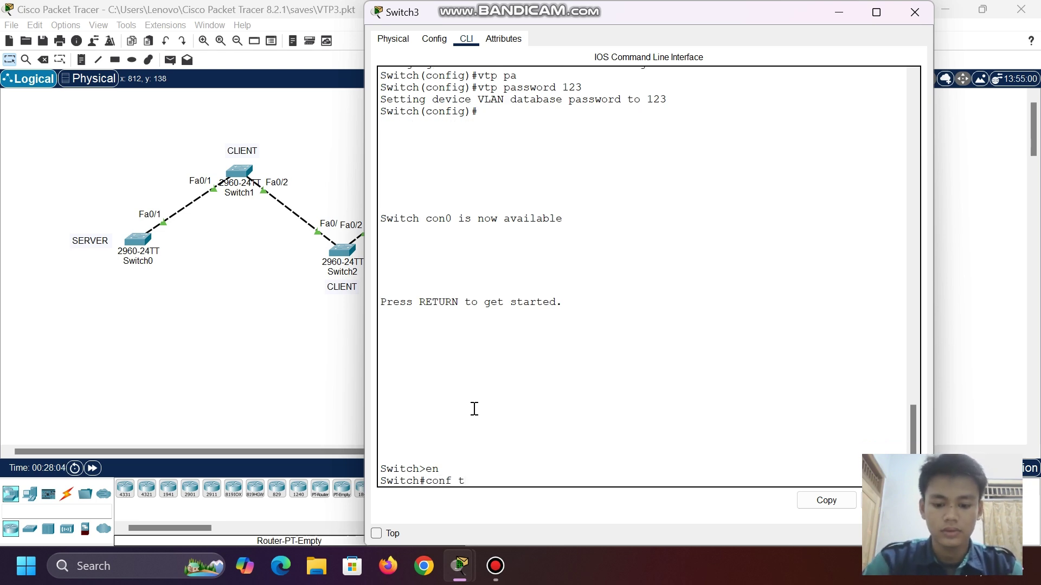
{"action": "key", "text": "BackSpace"}
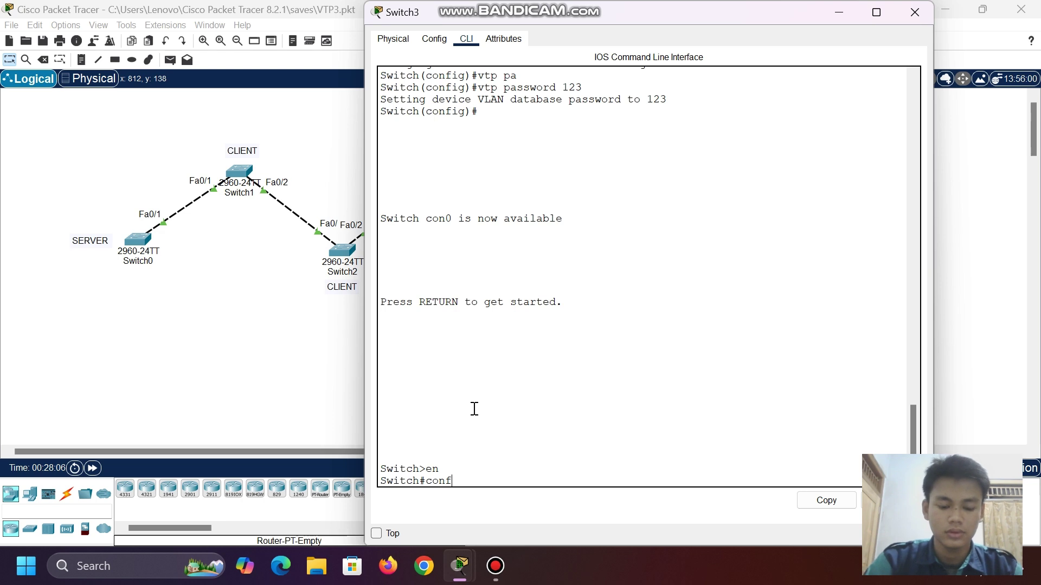
{"action": "key", "text": "BackSpace"}
{"action": "key", "text": "BackSpace"}
{"action": "key", "text": "BackSpace"}
{"action": "key", "text": "BackSpace"}
{"action": "key", "text": "BackSpace"}
{"action": "type", "text": "show"}
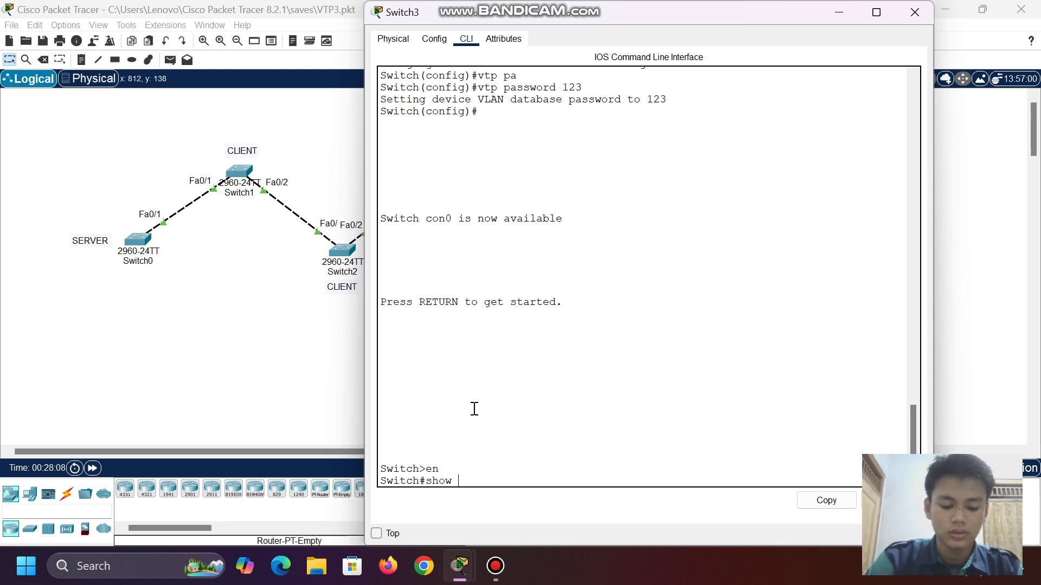
{"action": "type", "text": " vlan"}
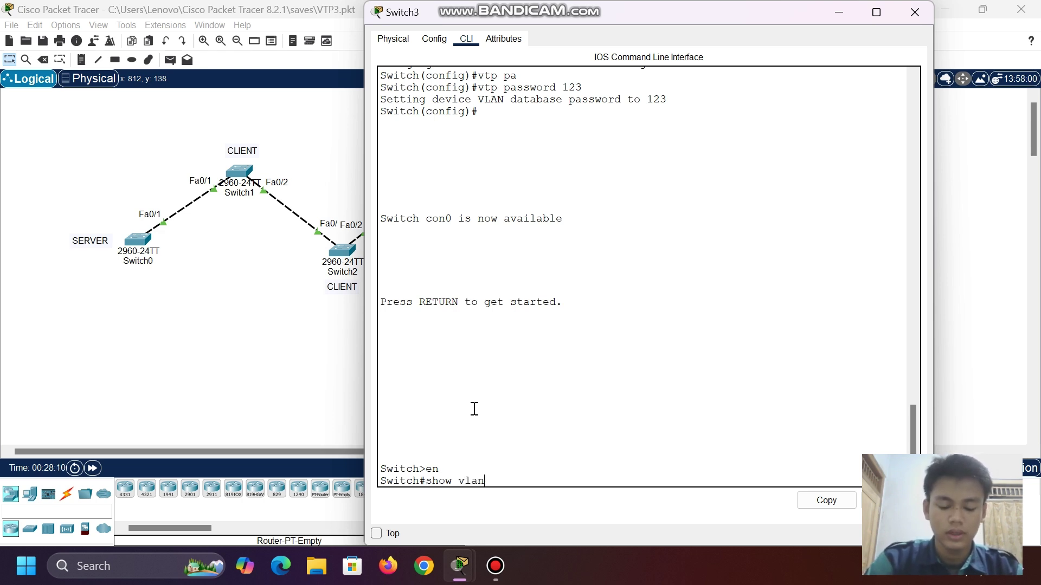
{"action": "type", "text": " br"}
{"action": "key", "text": "Return"}
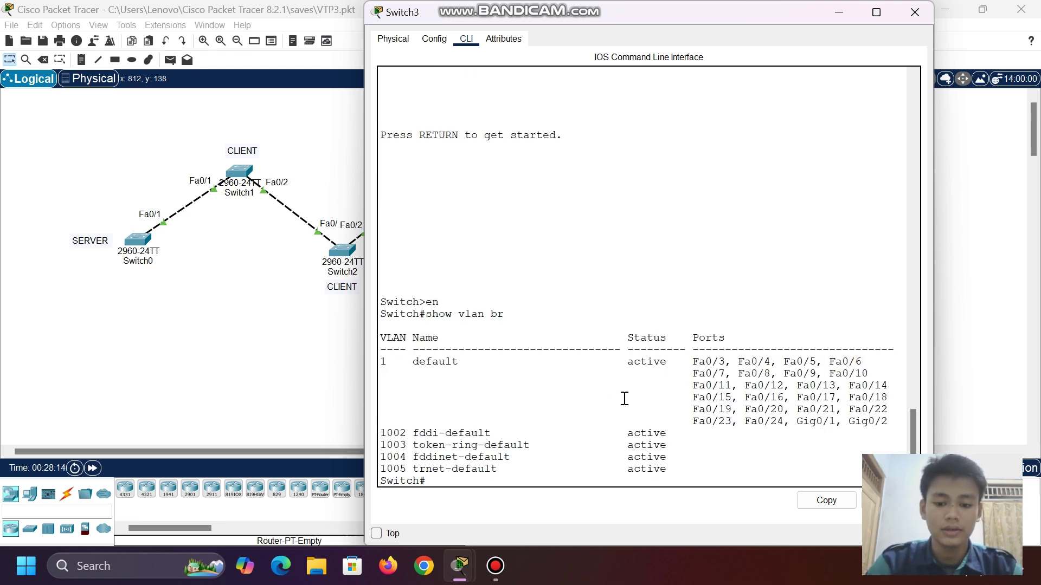
{"action": "left_click", "coordinate": [838, 15]}
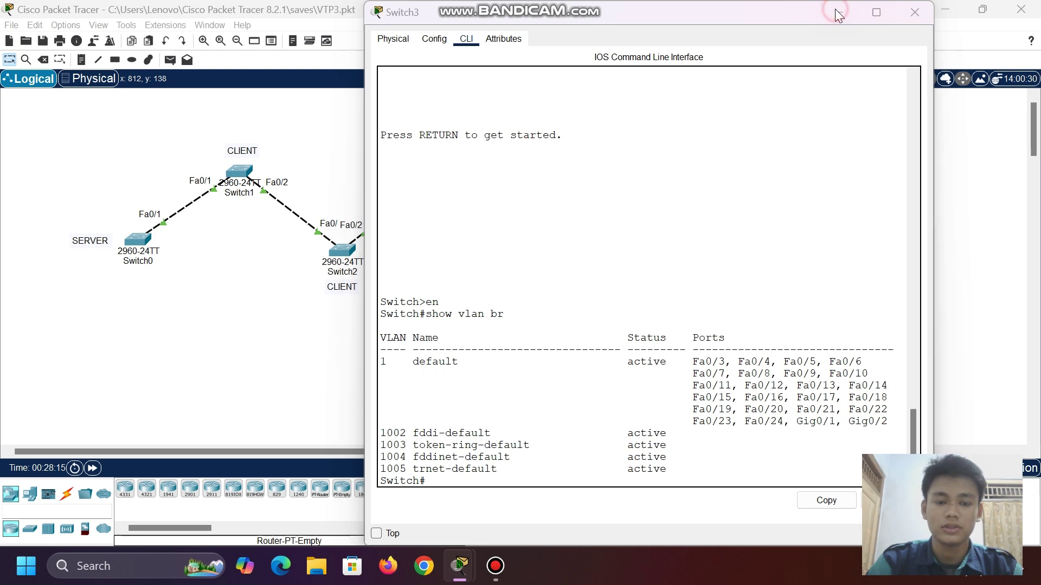
- Show server Switch4's VLAN brief, confirming VLAN 5 a and VLAN 10 b are active
{"action": "left_click", "coordinate": [543, 253]}
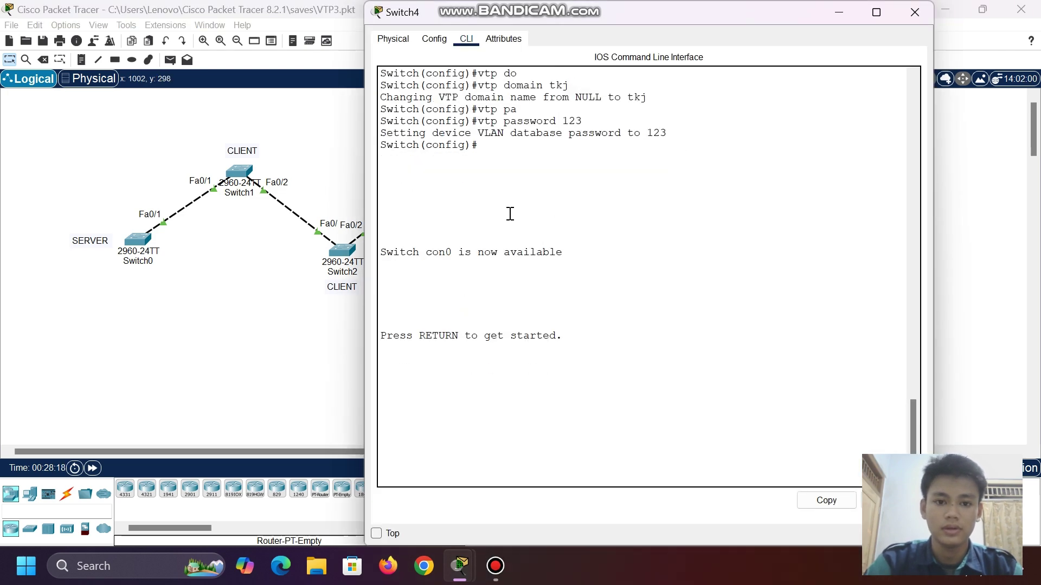
{"action": "left_click", "coordinate": [482, 385]}
{"action": "key", "text": "Return"}
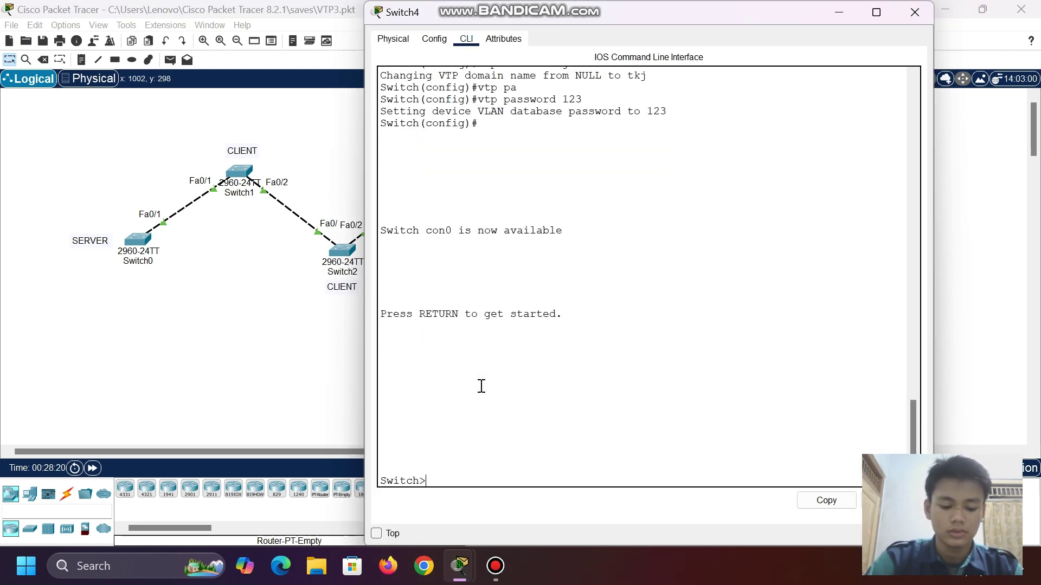
{"action": "type", "text": "en"}
{"action": "key", "text": "Return"}
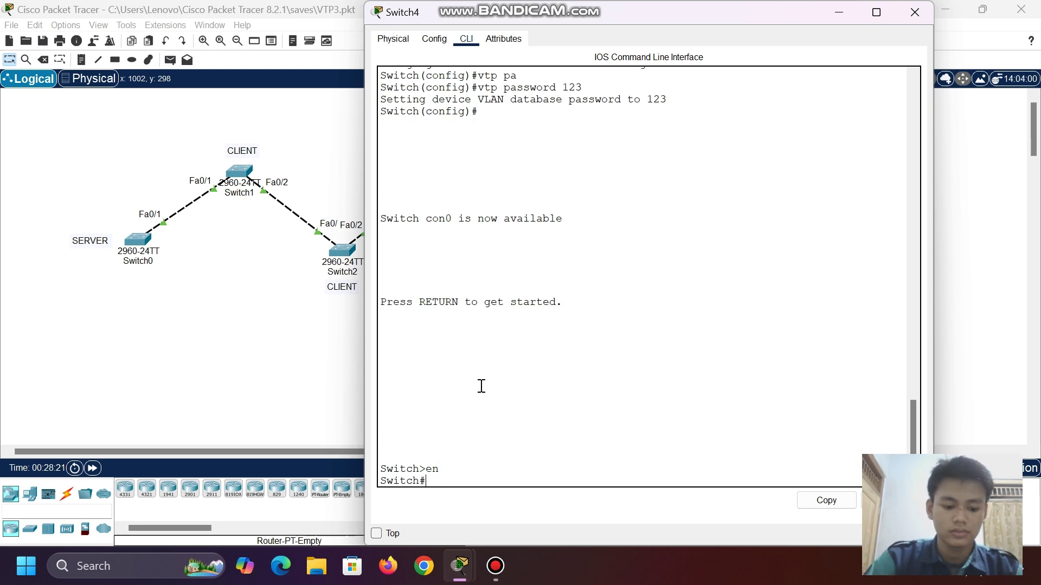
{"action": "type", "text": "sh v"}
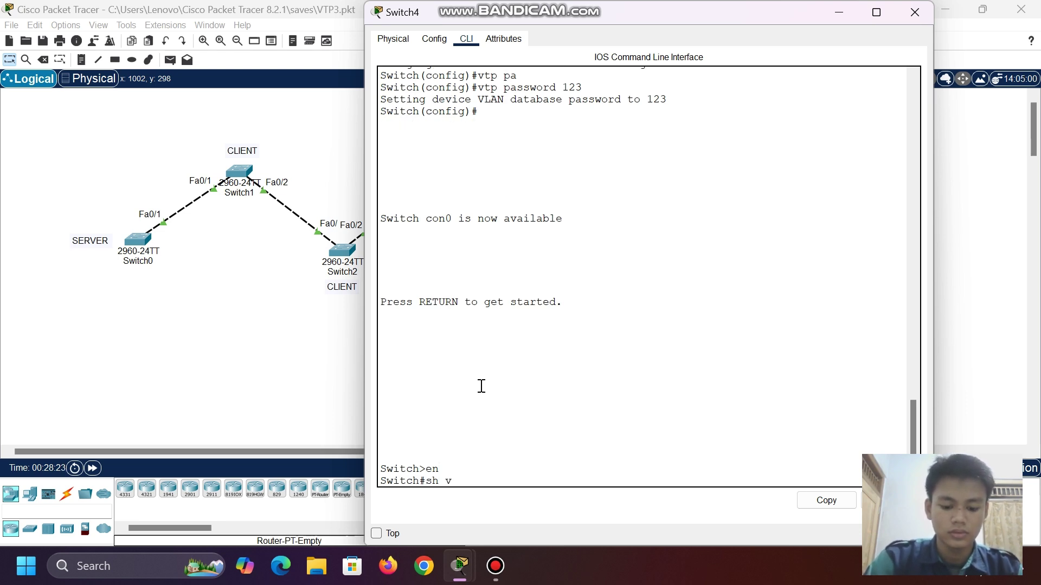
{"action": "type", "text": "lan br"}
{"action": "key", "text": "Return"}
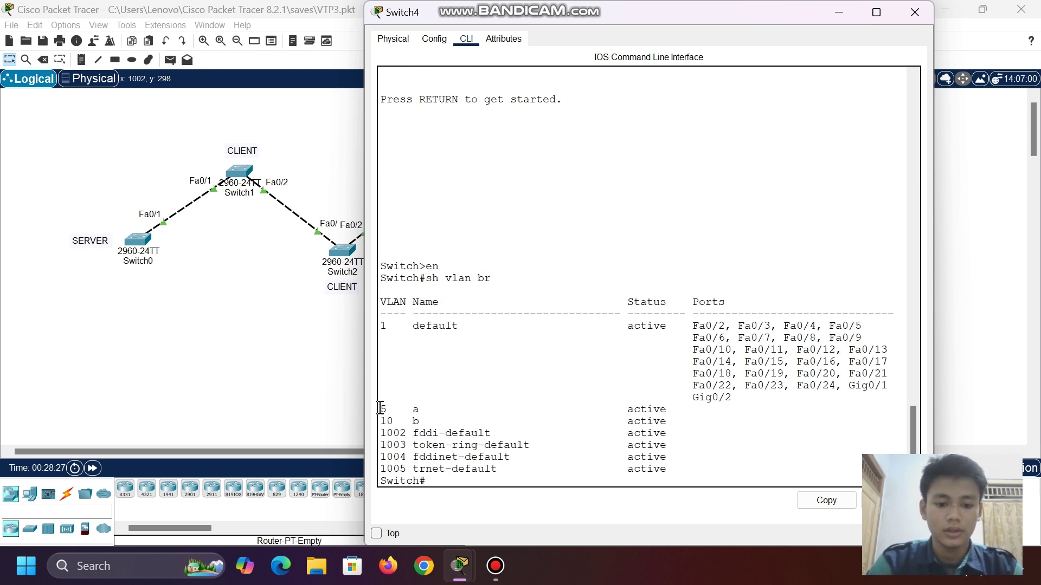
{"action": "mouse_move", "coordinate": [380, 410]}
{"action": "left_mouse_down"}
{"action": "mouse_move", "coordinate": [413, 400]}
{"action": "mouse_move", "coordinate": [396, 411]}
{"action": "left_mouse_up"}
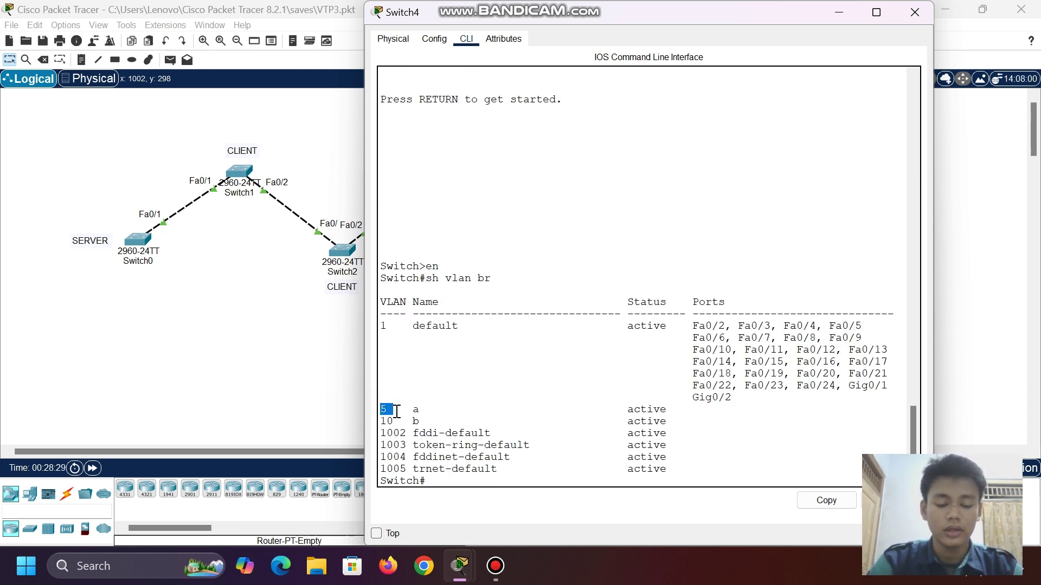
{"action": "left_click", "coordinate": [832, 11]}
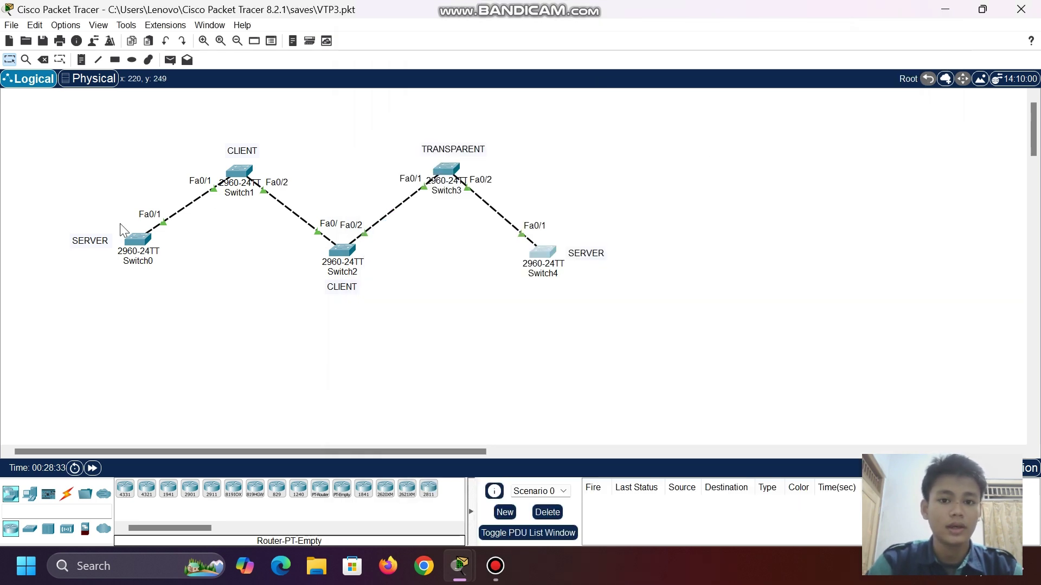
- Remove VLANs 5 and 10 on Switch0 with no vlan, then verify via do sh vlan br
{"action": "left_click", "coordinate": [142, 244]}
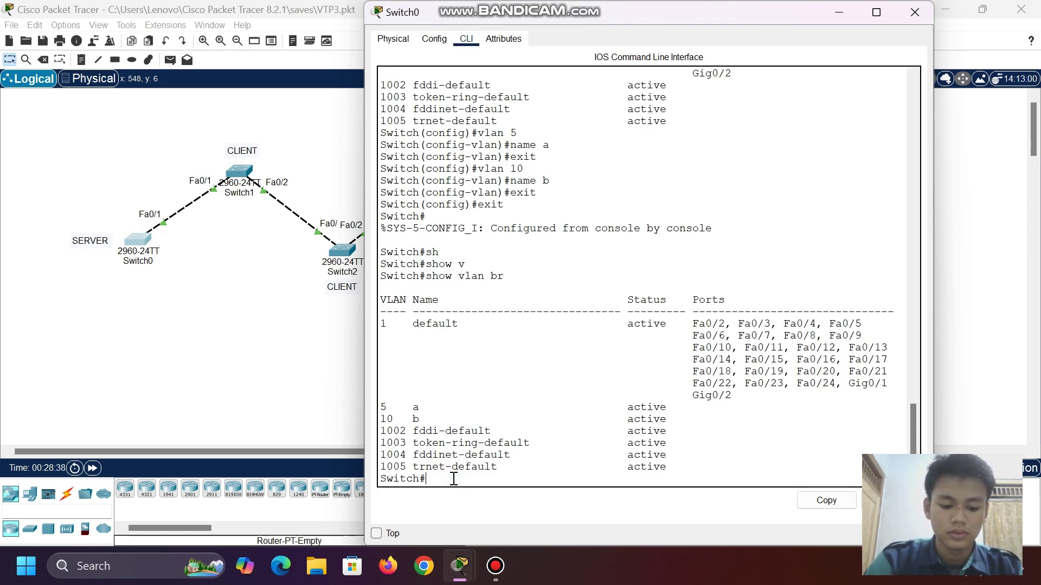
{"action": "type", "text": "conf t"}
{"action": "key", "text": "Return"}
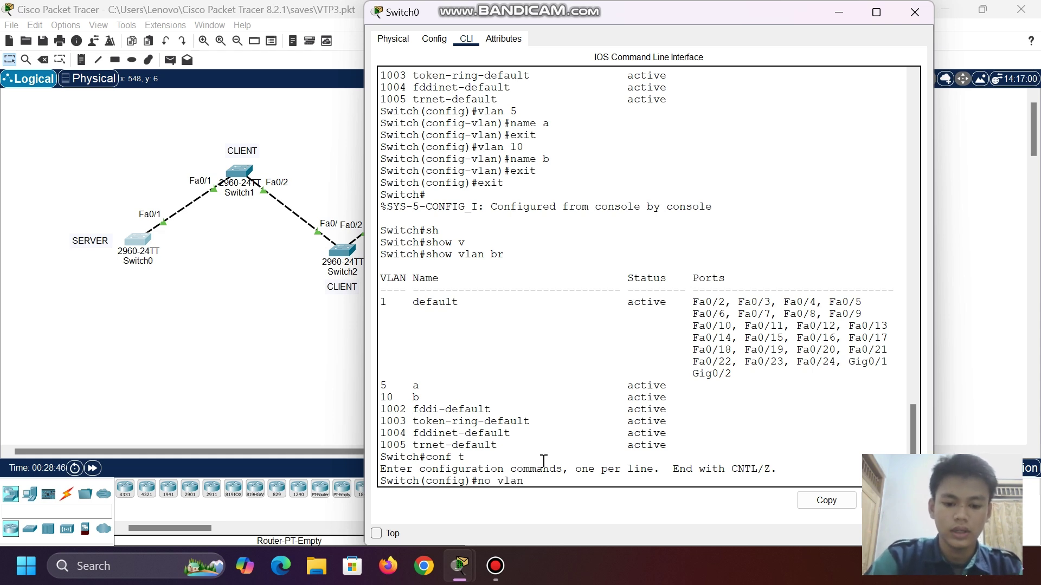
{"action": "type", "text": "no vlan 5"}
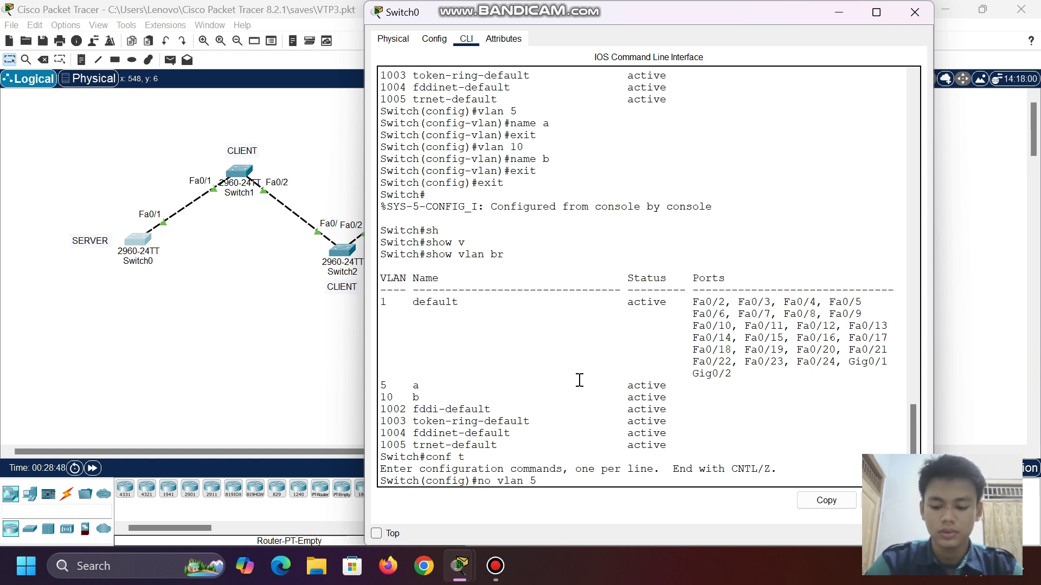
{"action": "key", "text": "Return"}
{"action": "type", "text": "no v"}
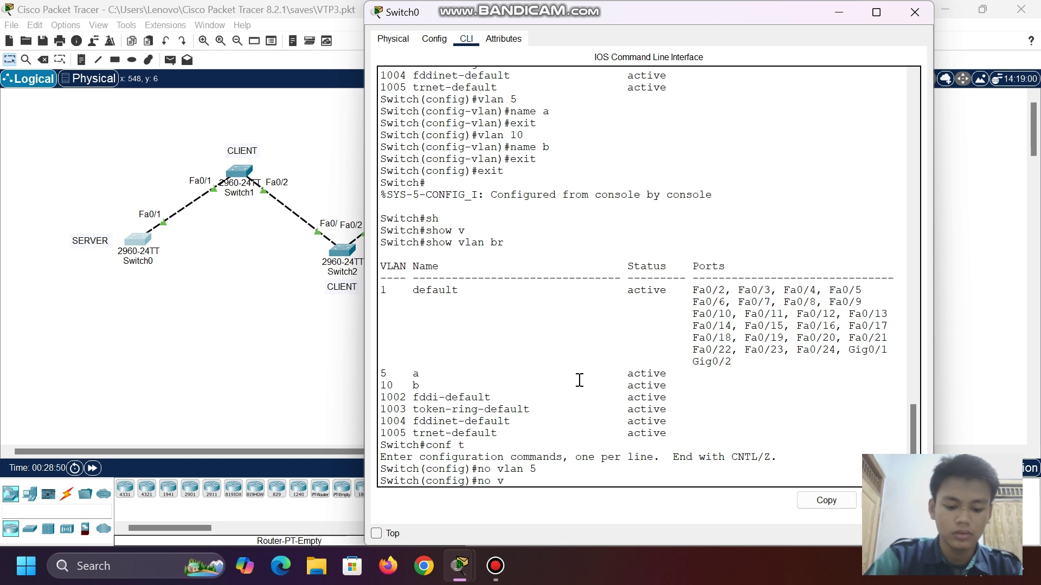
{"action": "type", "text": "lan 10"}
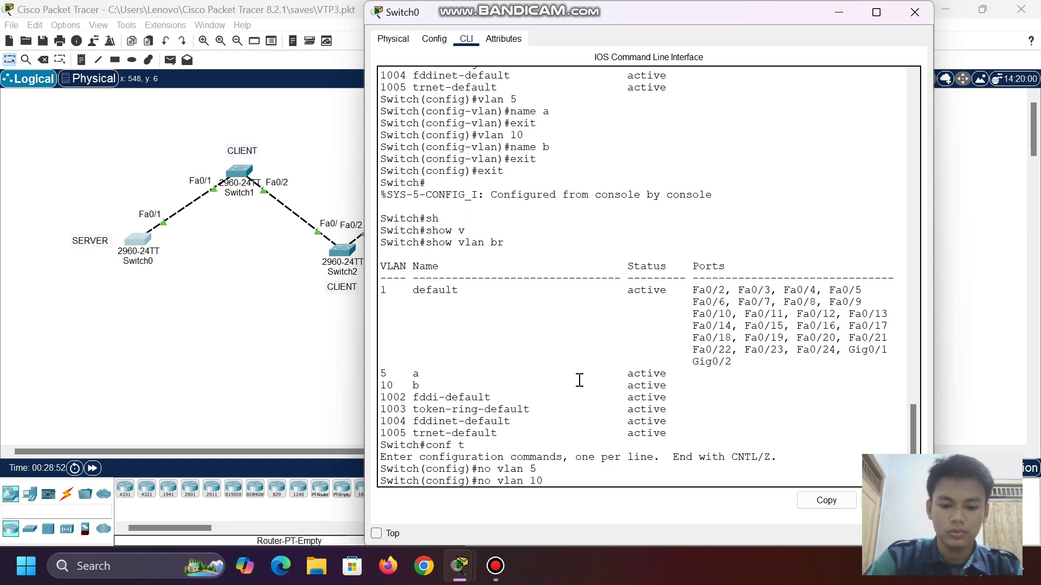
{"action": "key", "text": "Return"}
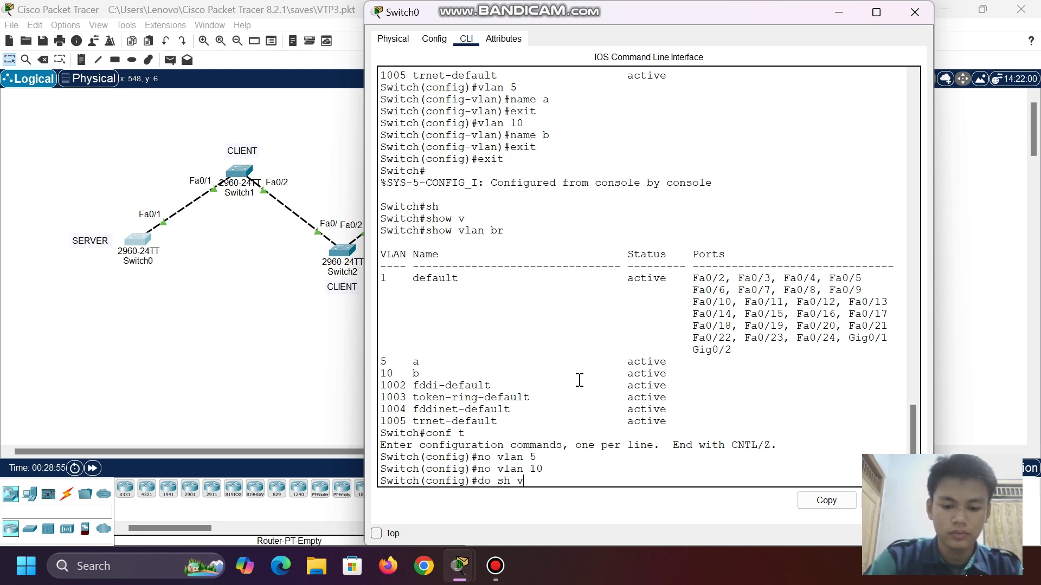
{"action": "type", "text": "do sh vlan br"}
{"action": "key", "text": "Return"}
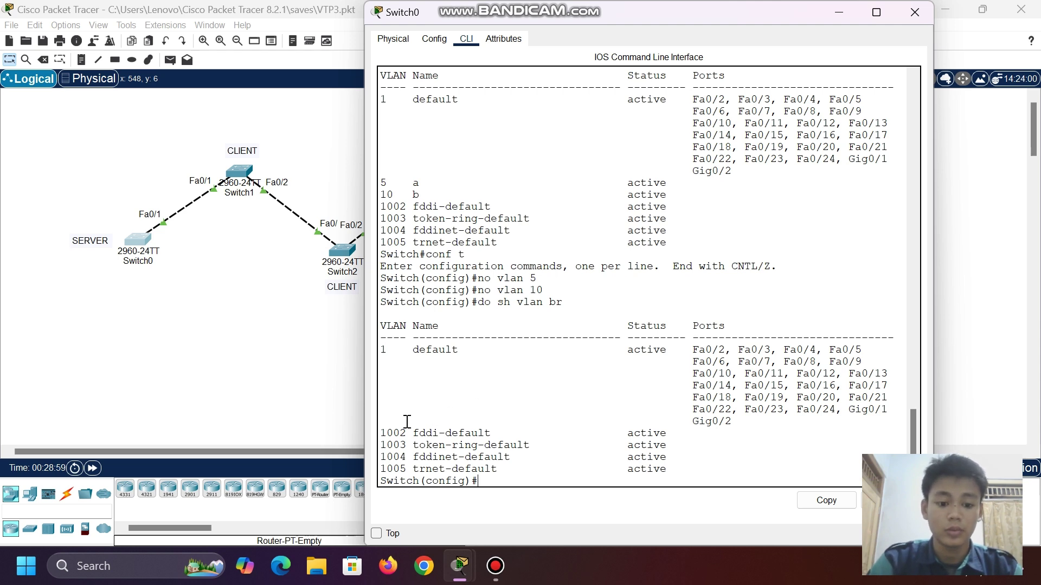
- Recheck Switch1's VLAN brief after the deletions and return to the five-switch topology
{"action": "left_click", "coordinate": [838, 12]}
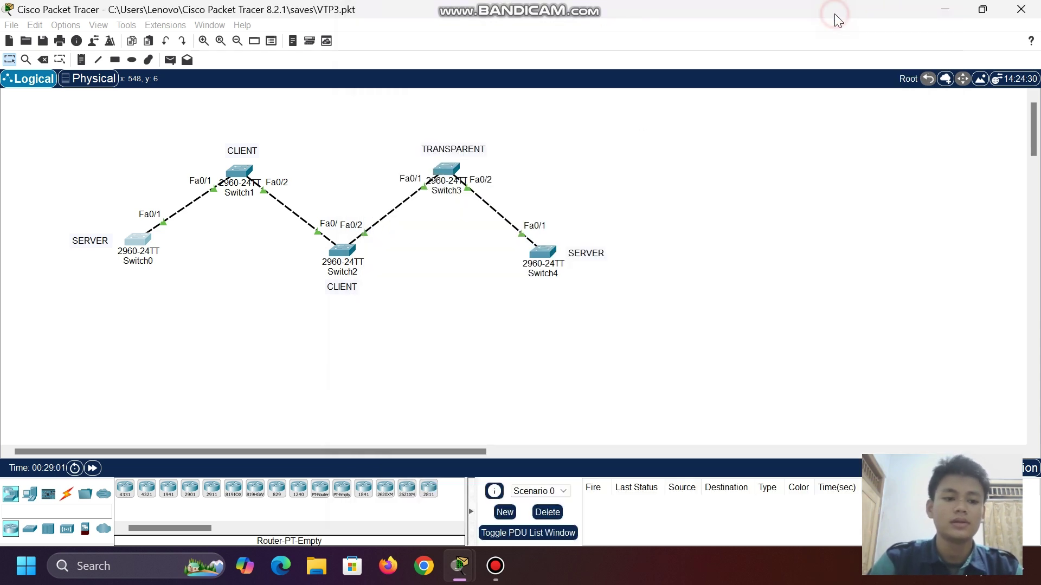
{"action": "left_click", "coordinate": [238, 180]}
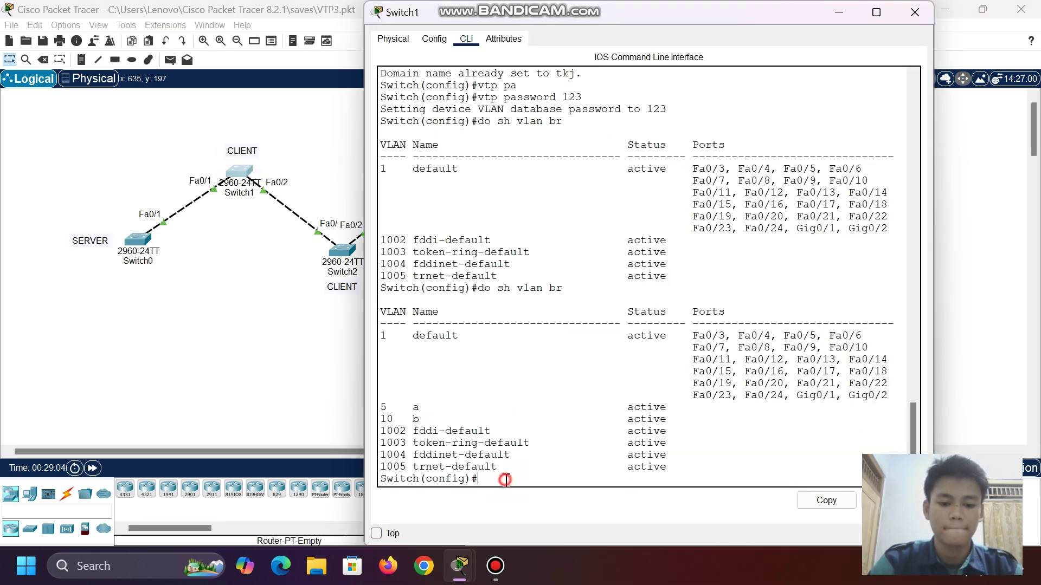
{"action": "type", "text": "do s"}
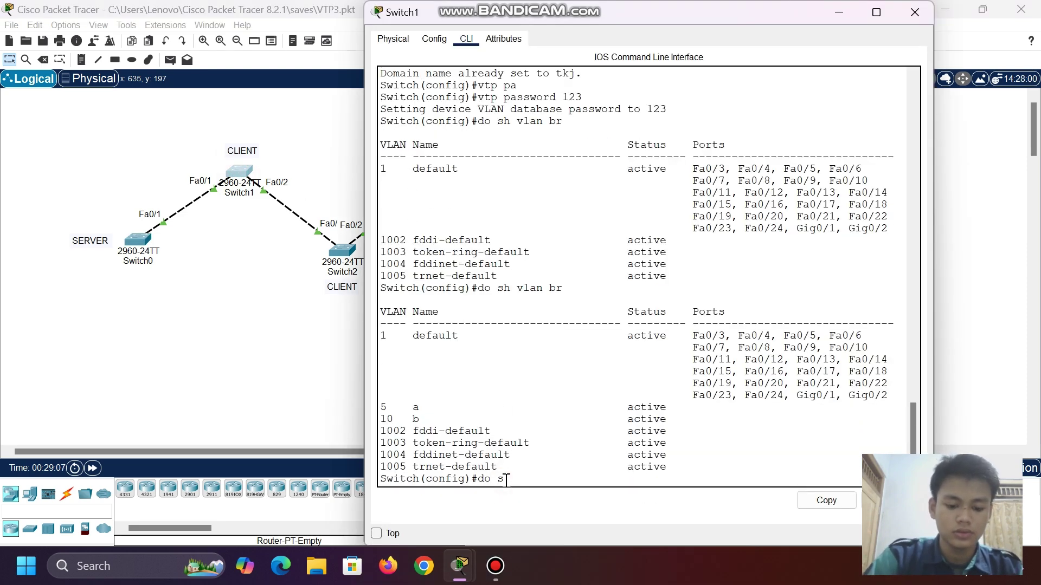
{"action": "type", "text": "h v"}
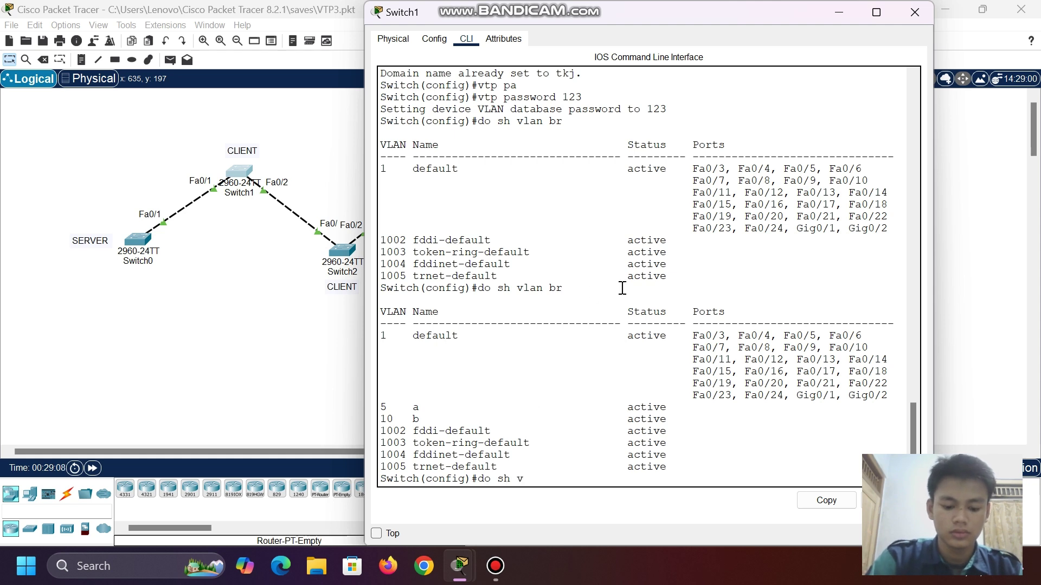
{"action": "type", "text": "lan br"}
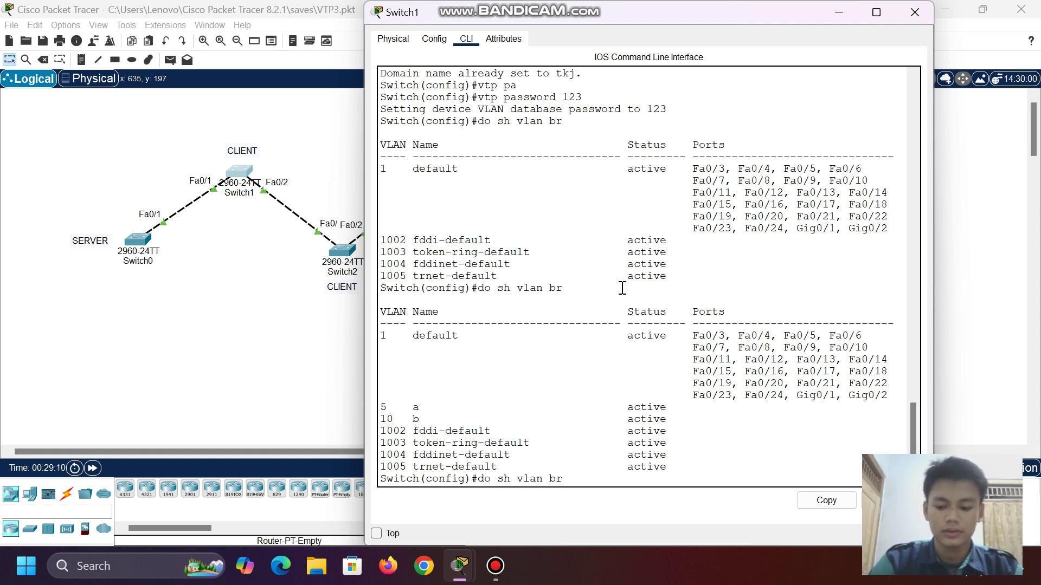
{"action": "key", "text": "Return"}
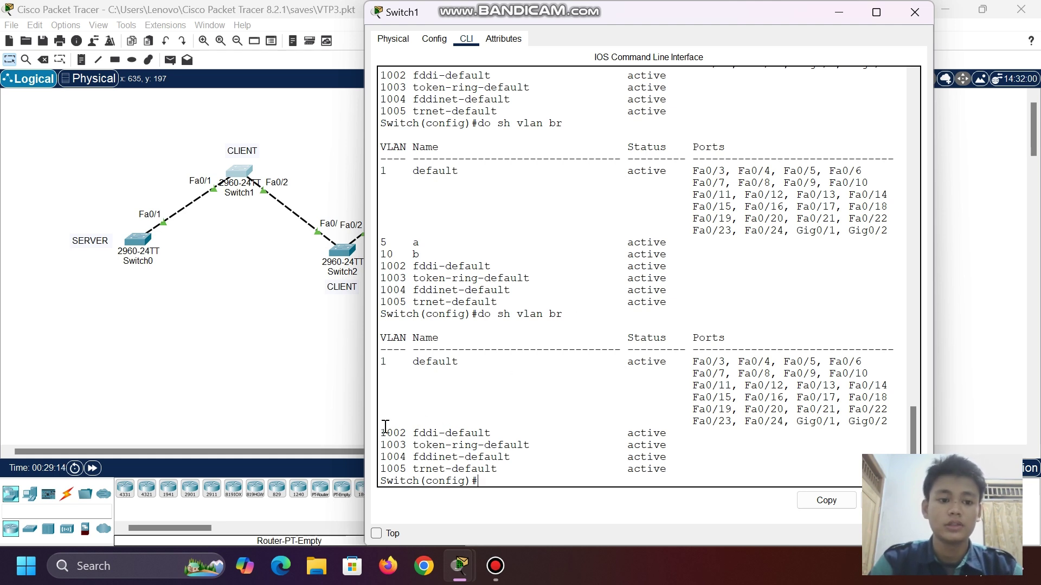
{"action": "left_click", "coordinate": [830, 7]}
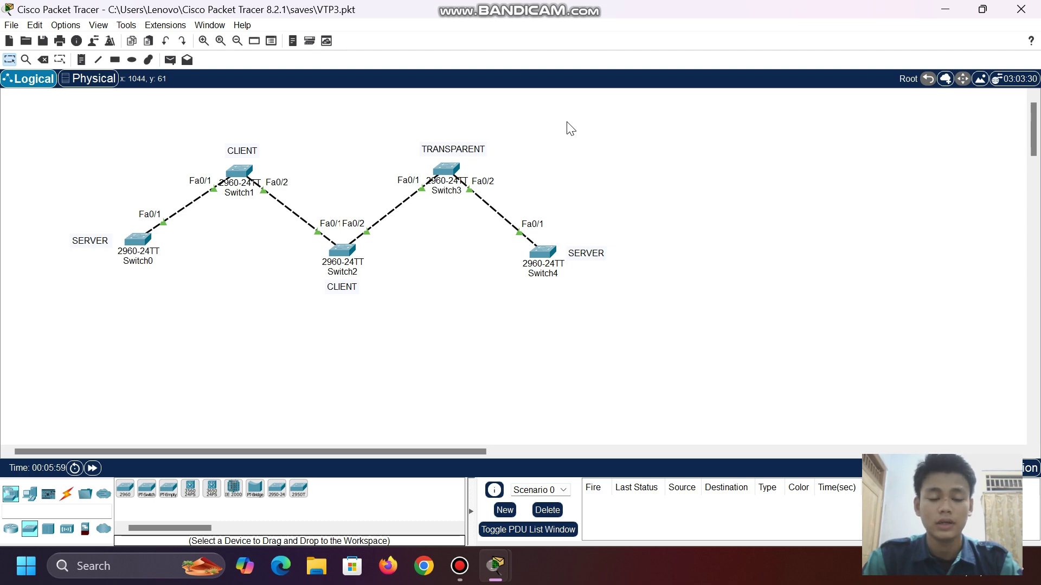
{"action": "left_click", "coordinate": [137, 238]}
{"action": "key", "text": "Return"}
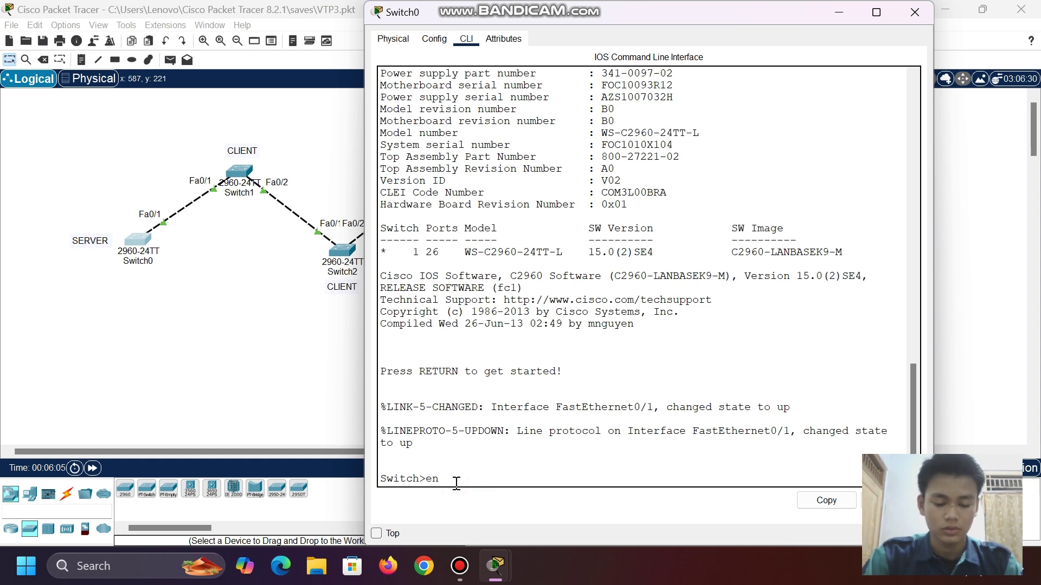
{"action": "type", "text": "en"}
{"action": "key", "text": "Return"}
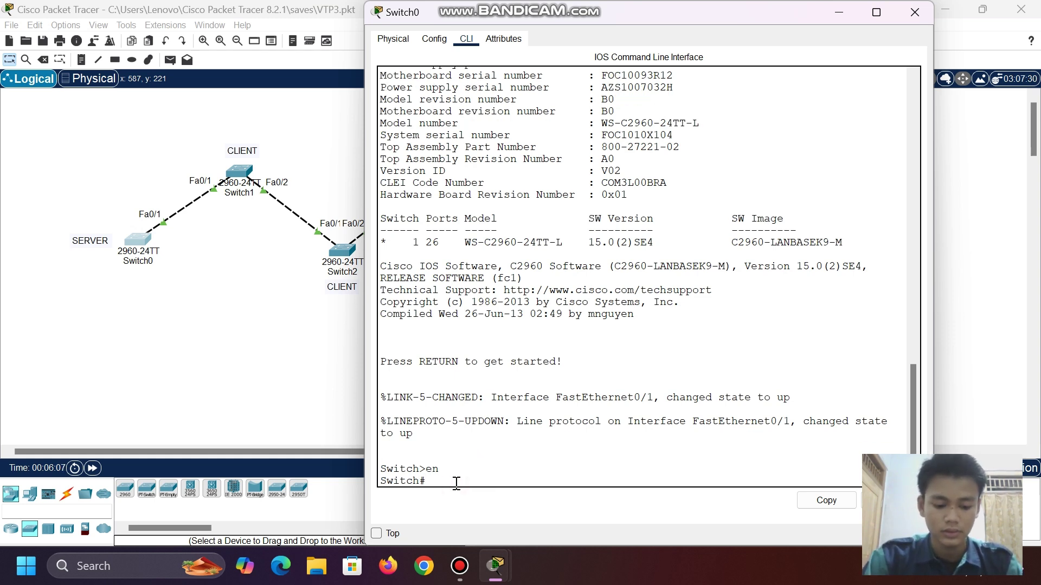
{"action": "type", "text": "sh"}
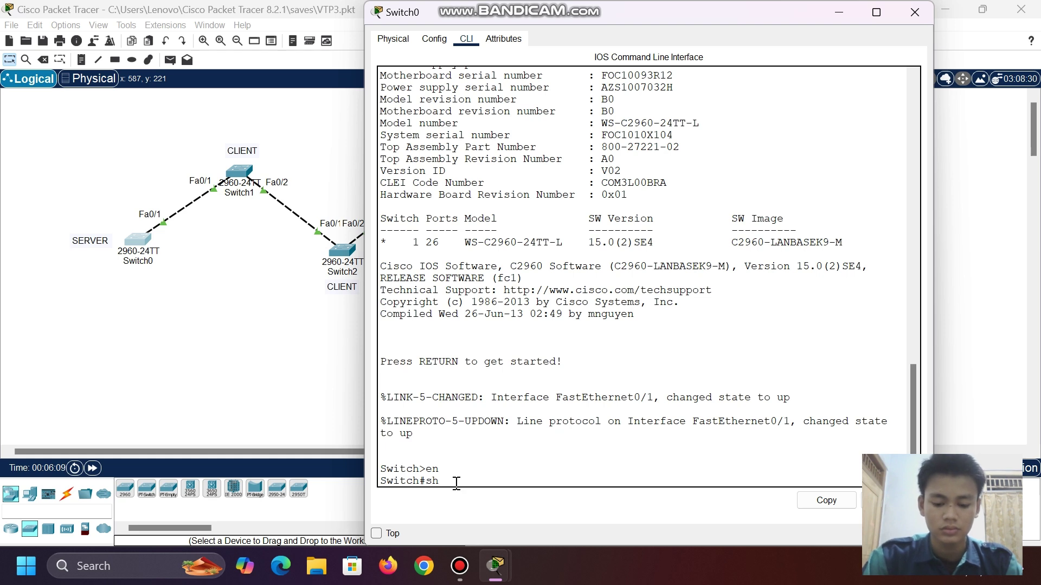
{"action": "type", "text": "ow vtp st"}
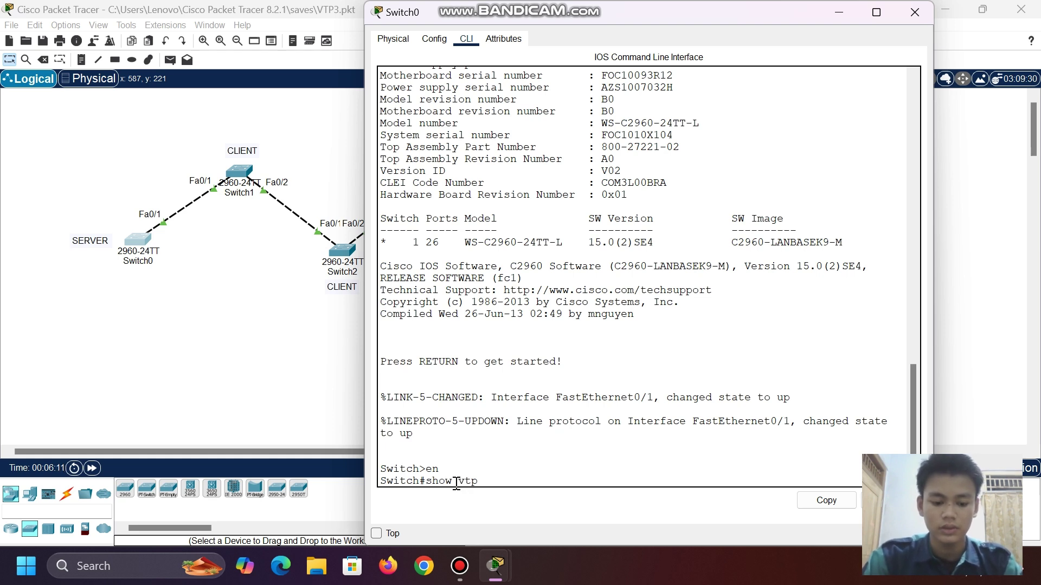
{"action": "key", "text": "Tab"}
{"action": "key", "text": "Return"}
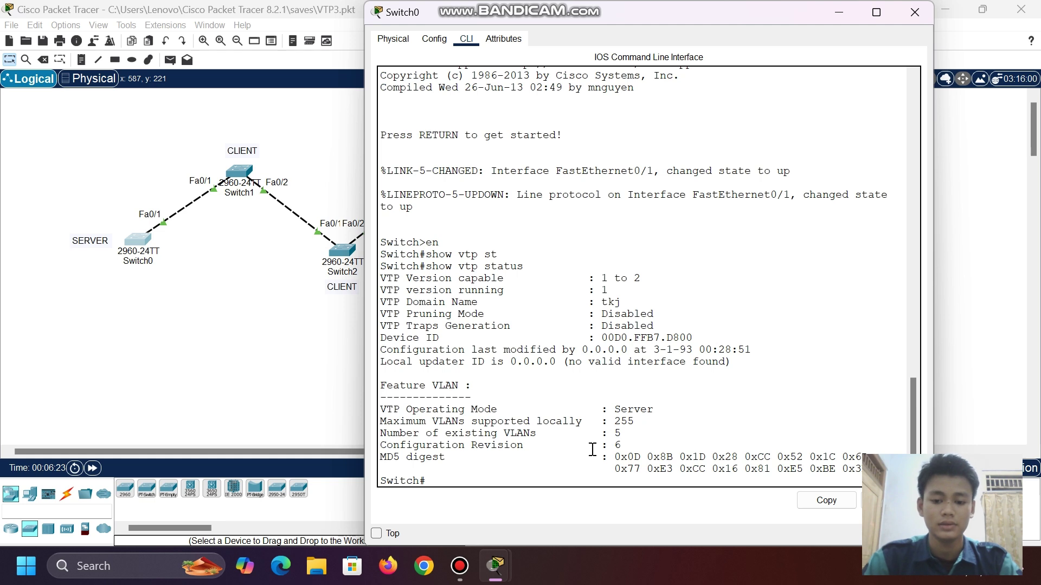
{"action": "left_click", "coordinate": [836, 12]}
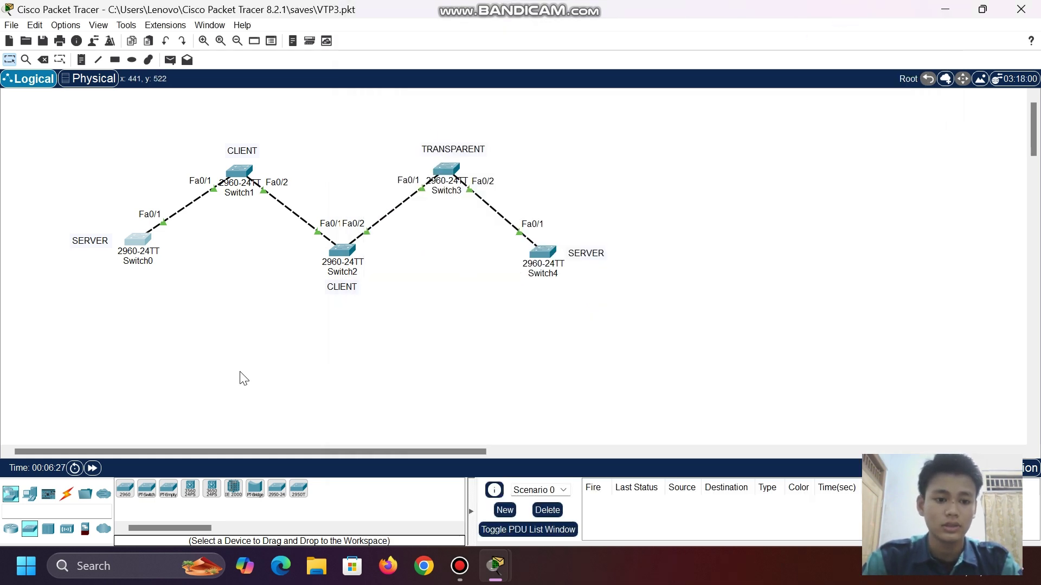
- Place a new 2960 switch, Switch5, on the canvas below Switch2 and Switch3
{"action": "left_click_drag", "start_coordinate": [33, 109], "coordinate": [678, 333]}
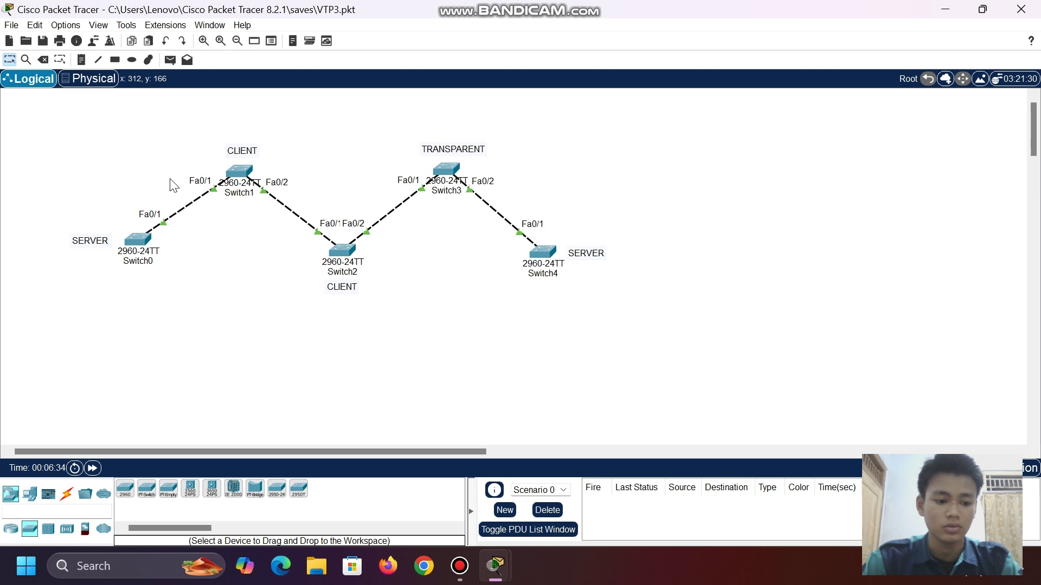
{"action": "left_click", "coordinate": [125, 489]}
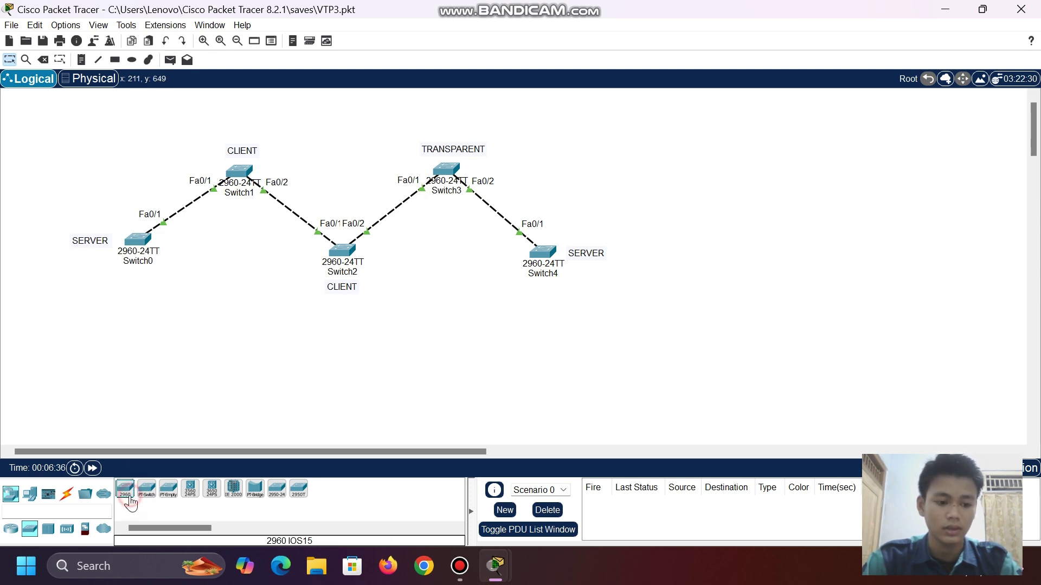
{"action": "left_click", "coordinate": [314, 386]}
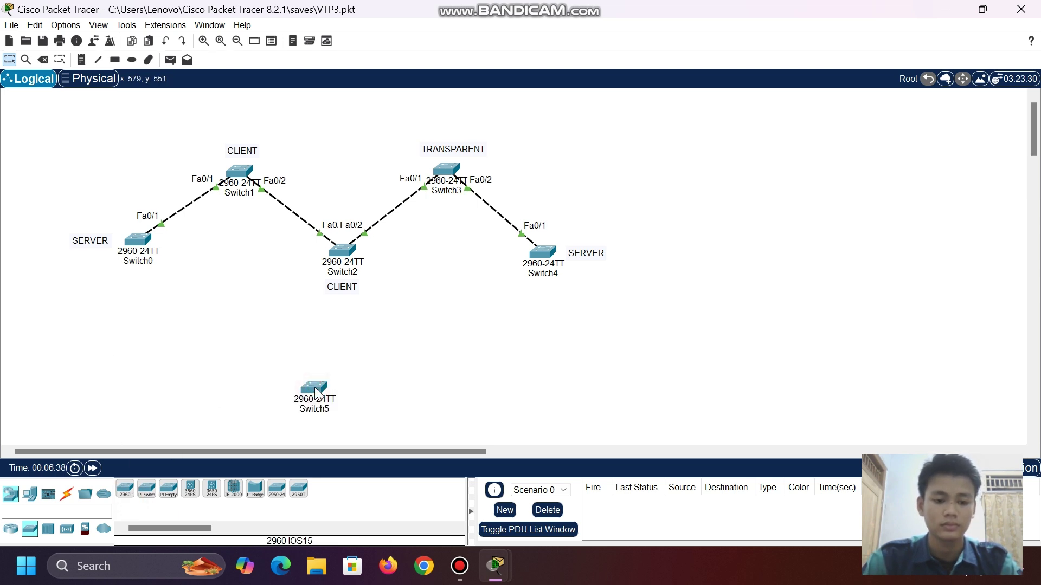
{"action": "left_click_drag", "start_coordinate": [313, 389], "coordinate": [341, 364]}
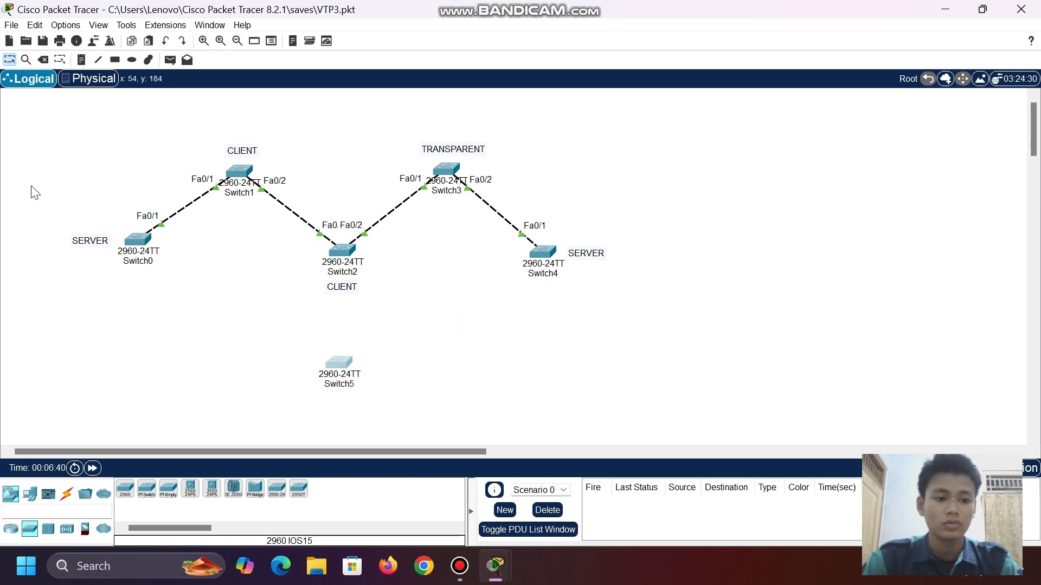
{"action": "left_click_drag", "start_coordinate": [334, 363], "coordinate": [419, 368]}
- Open Switch5's CLI and bring up its Switch> prompt
{"action": "left_click", "coordinate": [419, 368]}
{"action": "left_click", "coordinate": [466, 39]}
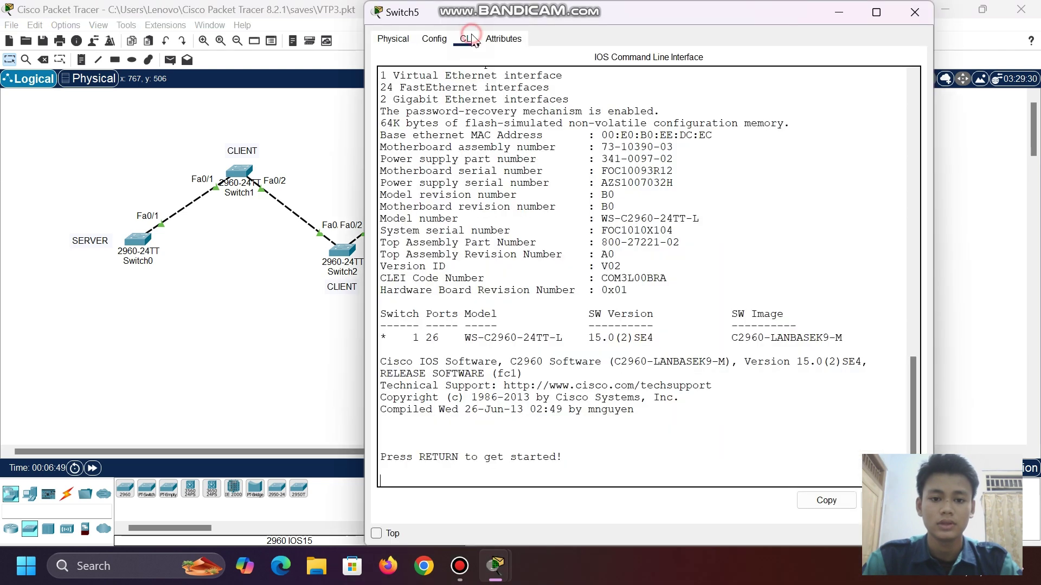
{"action": "key", "text": "Return"}
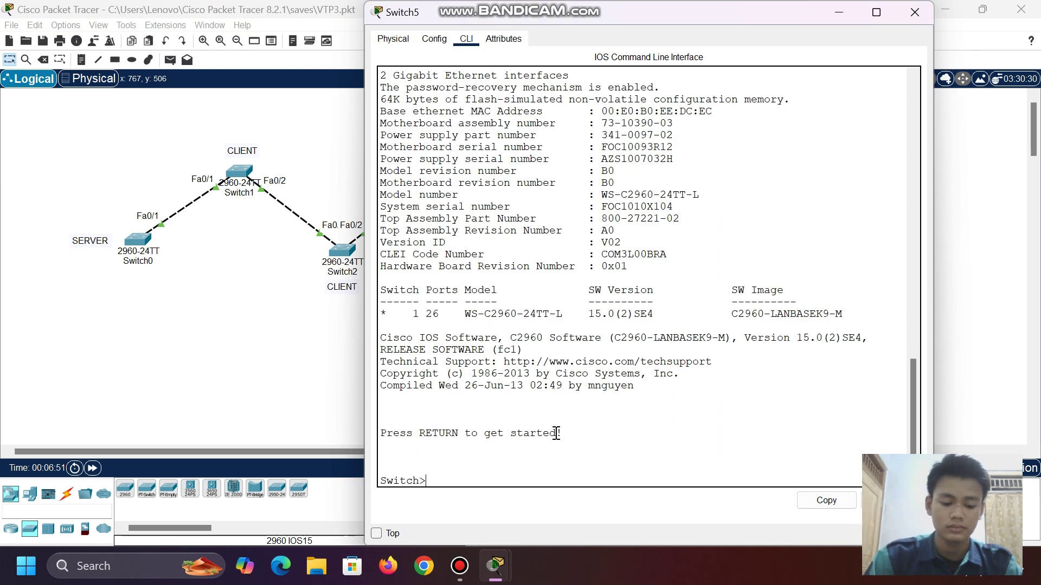
- Run show vtp status on Switch5 from privileged mode
{"action": "type", "text": "en"}
{"action": "key", "text": "Return"}
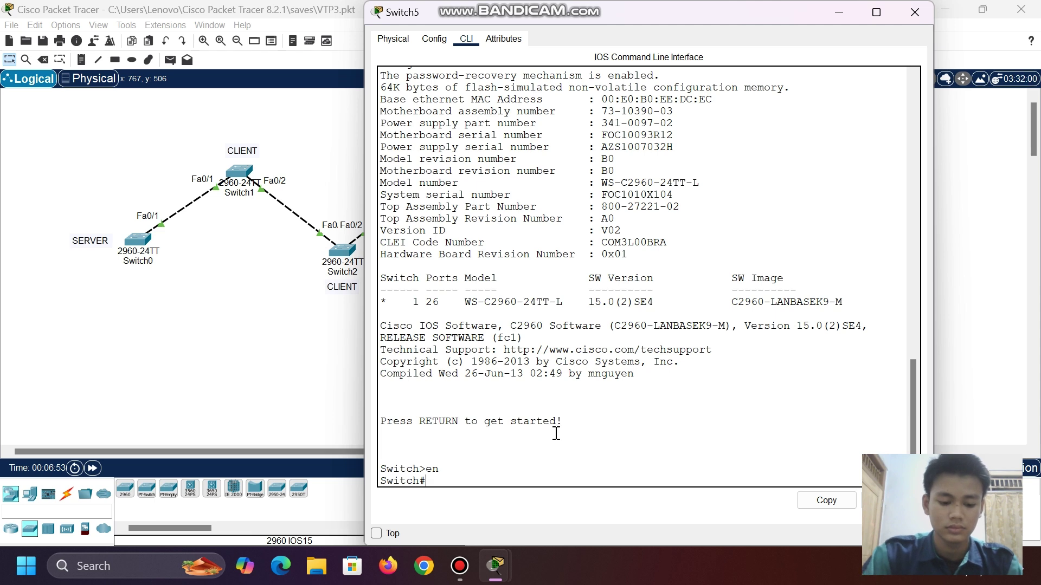
{"action": "type", "text": "do"}
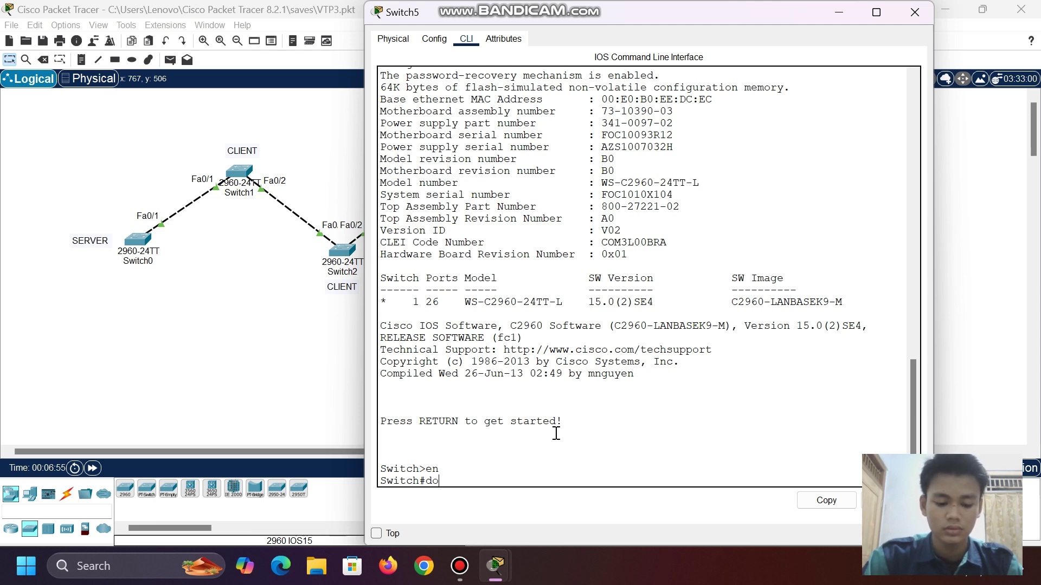
{"action": "key", "text": "BackSpace"}
{"action": "key", "text": "BackSpace"}
{"action": "type", "text": "show"}
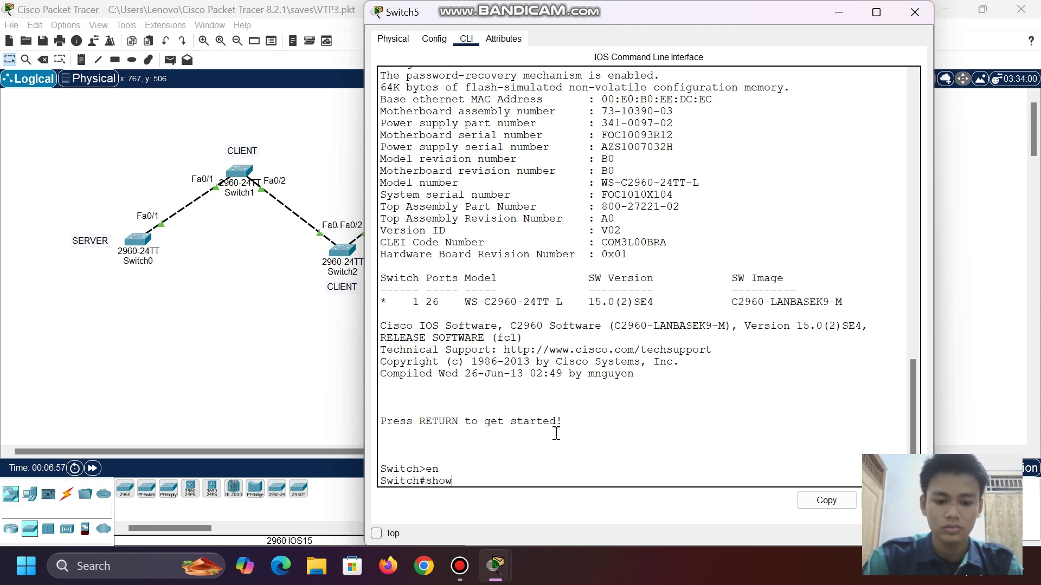
{"action": "type", "text": " vt"}
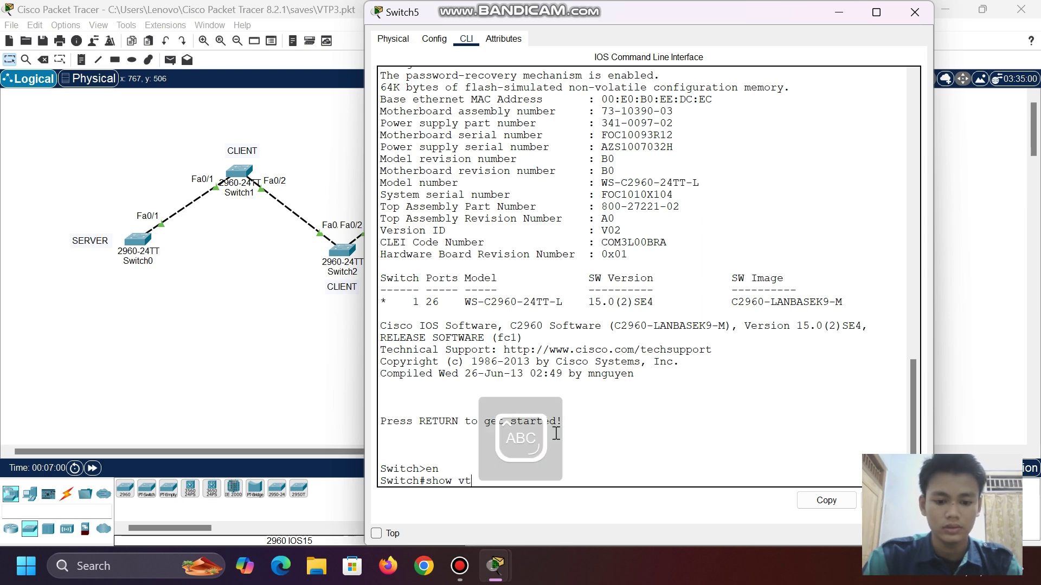
{"action": "key", "text": "Caps_Lock"}
{"action": "key", "text": "Tab"}
{"action": "type", "text": "st"}
{"action": "key", "text": "Tab"}
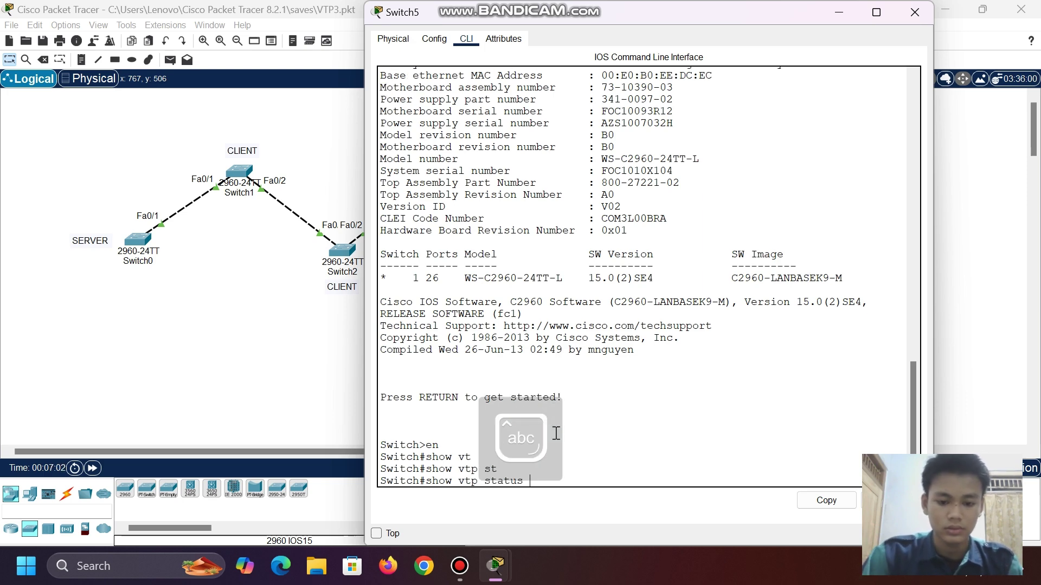
{"action": "key", "text": "Return"}
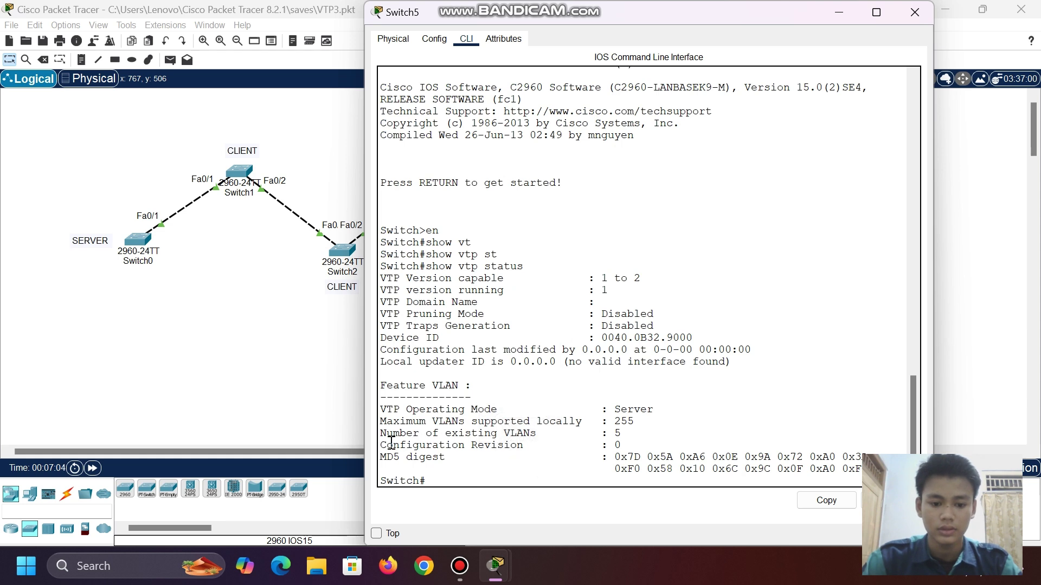
- Highlight Switch5's configuration revision 0 line, then return to the topology
{"action": "left_click_drag", "start_coordinate": [381, 445], "coordinate": [624, 446]}
{"action": "left_click", "coordinate": [622, 443]}
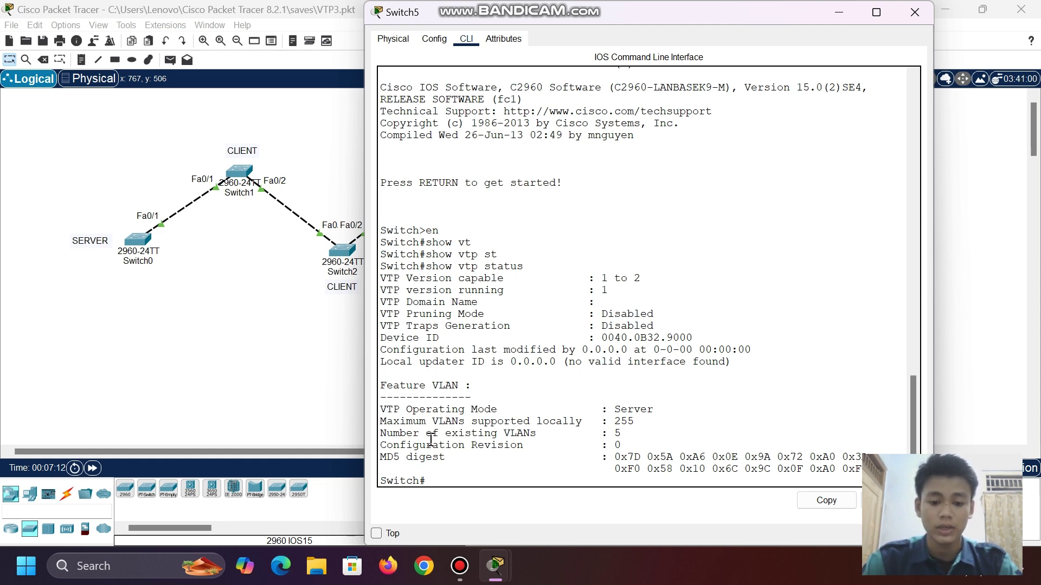
{"action": "left_click_drag", "start_coordinate": [387, 445], "coordinate": [636, 444]}
{"action": "left_click", "coordinate": [635, 443]}
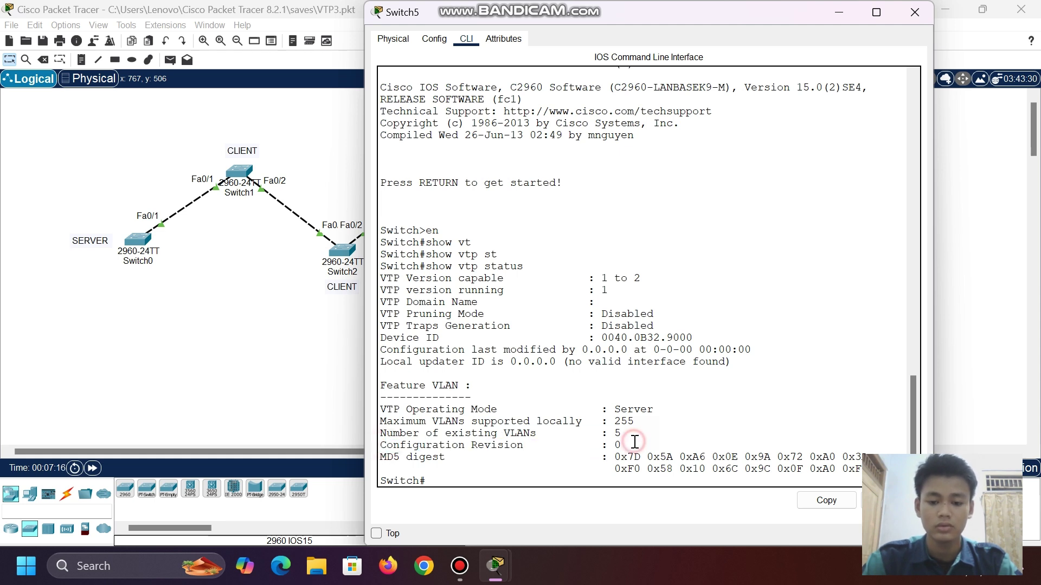
{"action": "left_click", "coordinate": [206, 229]}
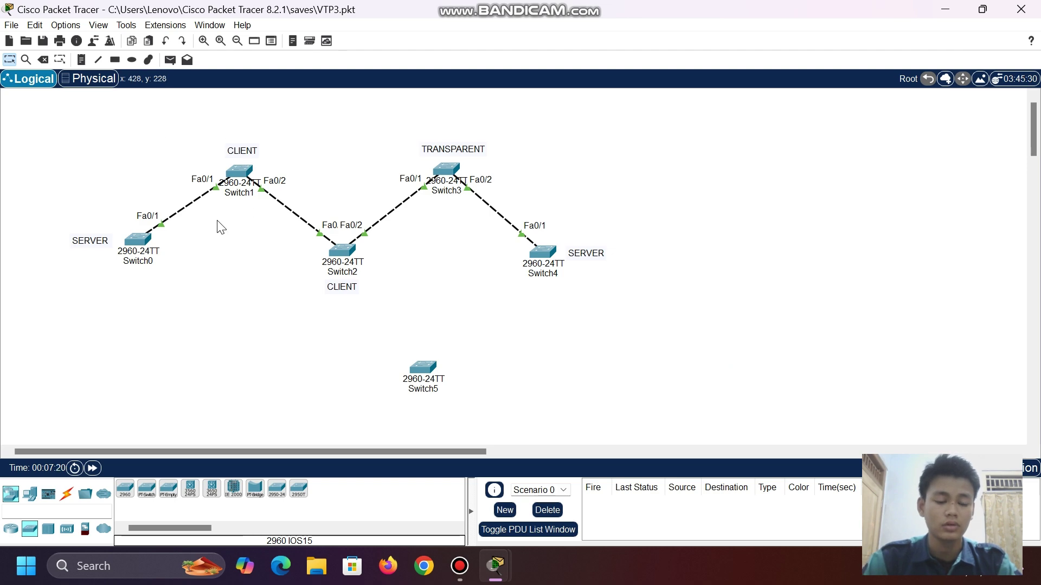
- Review Switch0's VTP status (domain tkj, revision 6), then reopen Switch5's console prompt
{"action": "left_click", "coordinate": [143, 241]}
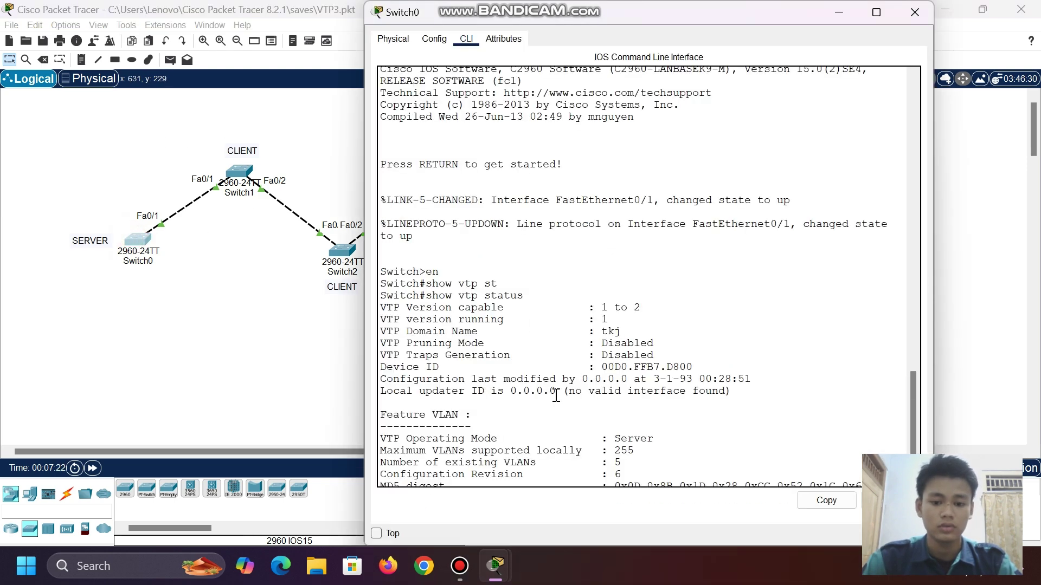
{"action": "left_click", "coordinate": [838, 12]}
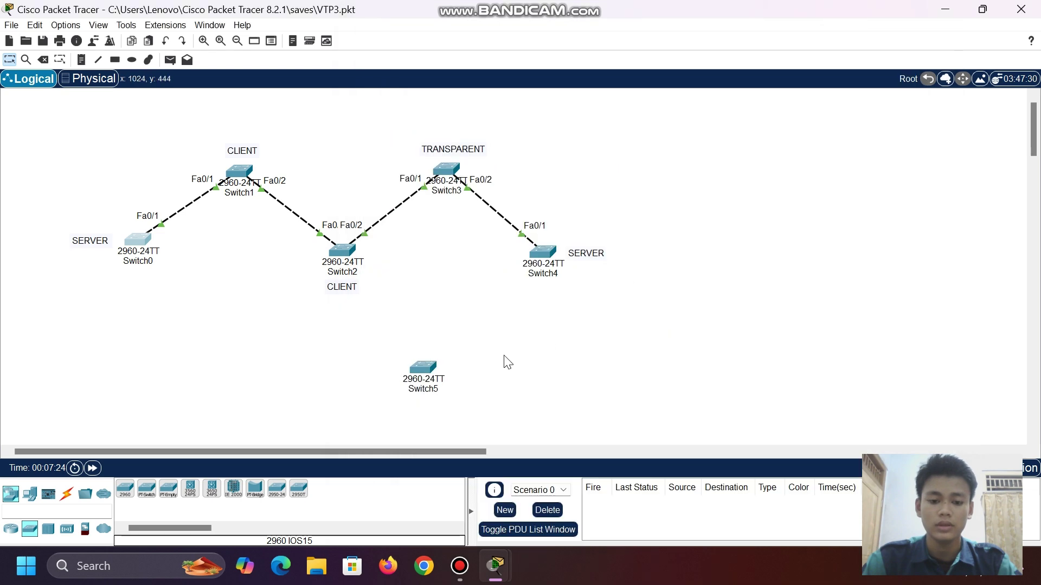
{"action": "left_click", "coordinate": [421, 365]}
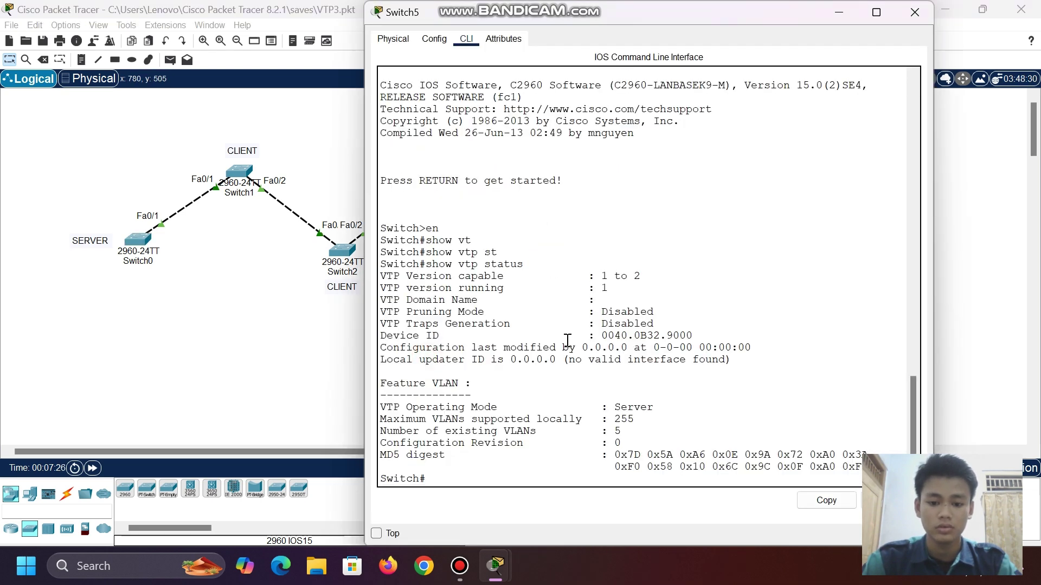
{"action": "left_click", "coordinate": [442, 479]}
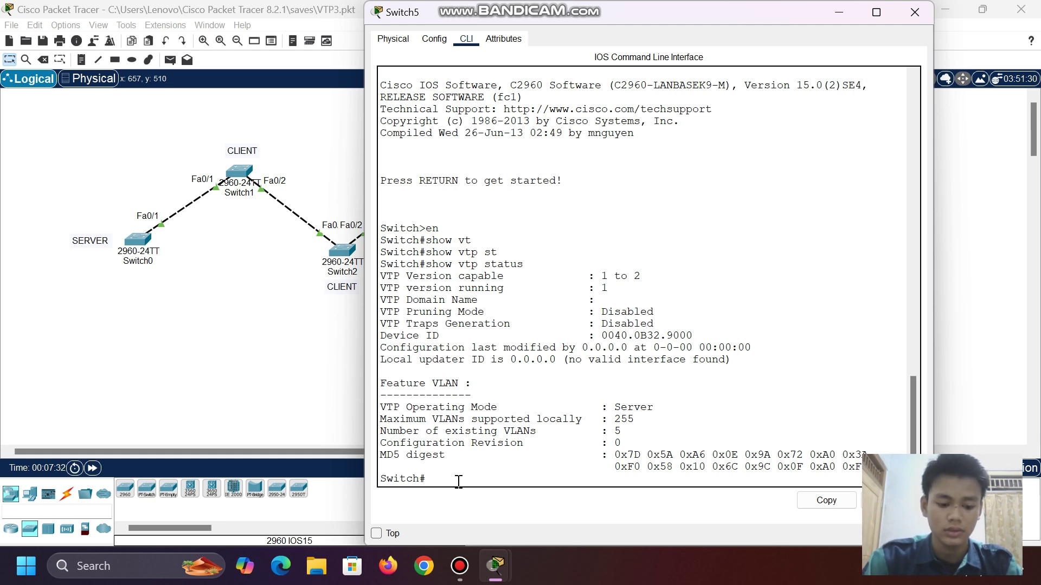
- Enter global configuration on Switch5 and set it to VTP server mode
{"action": "type", "text": "conf t"}
{"action": "key", "text": "Return"}
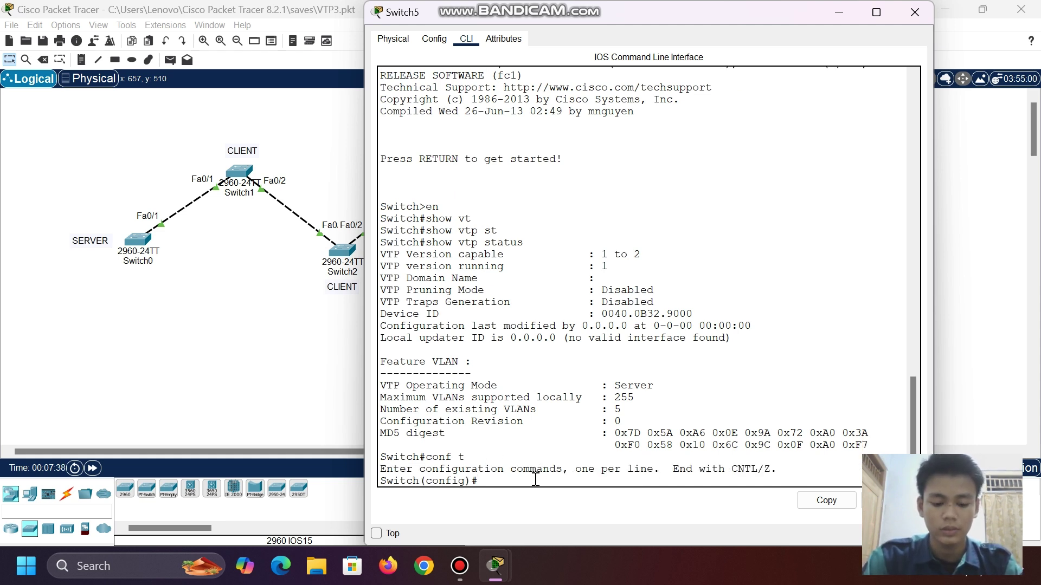
{"action": "type", "text": "tvp"}
{"action": "key", "text": "BackSpace"}
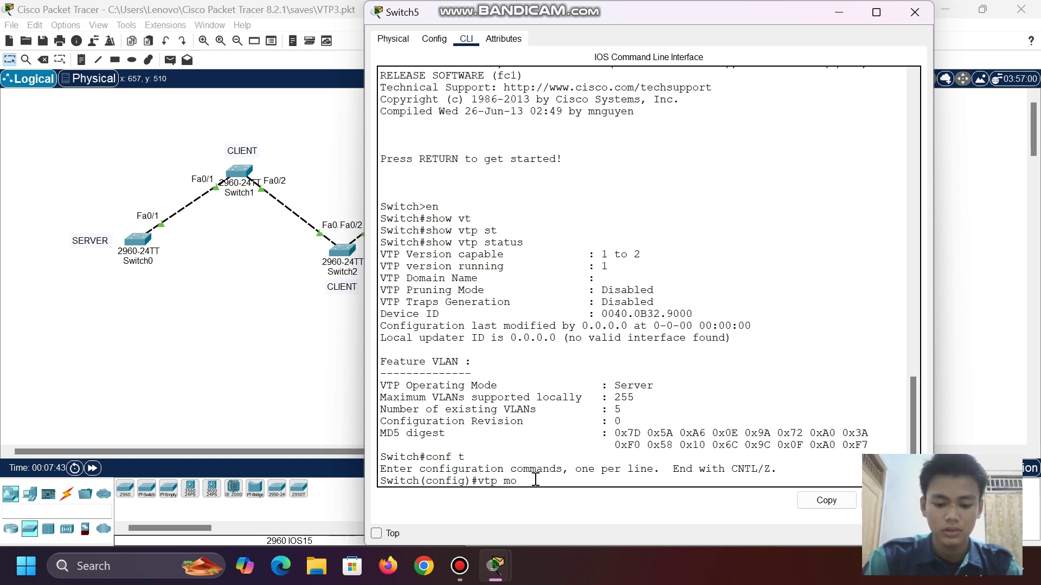
{"action": "type", "text": "vtp mo"}
{"action": "key", "text": "Tab"}
{"action": "type", "text": "se"}
{"action": "key", "text": "Tab"}
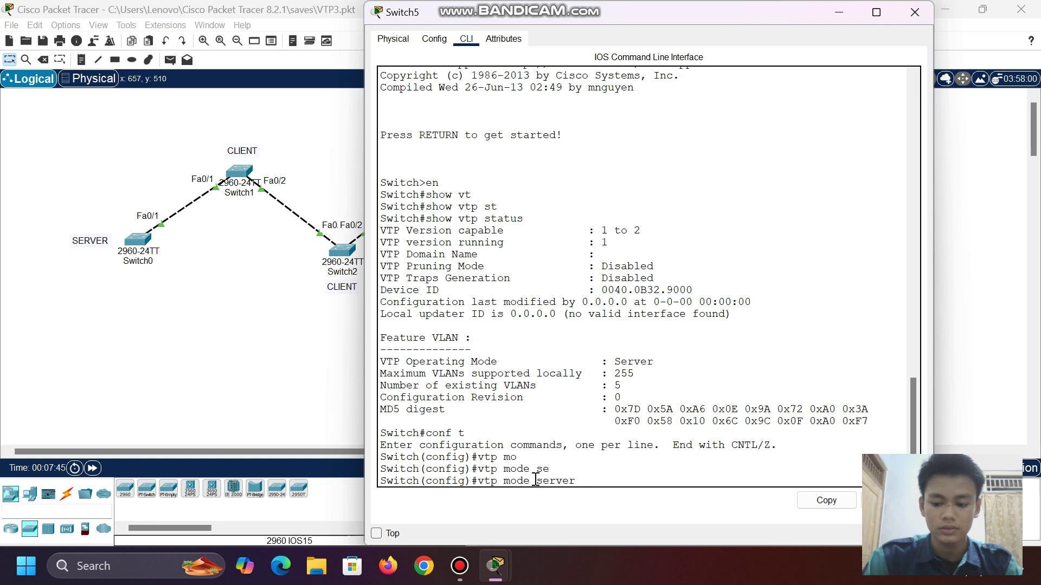
{"action": "key", "text": "Return"}
{"action": "type", "text": "vtp"}
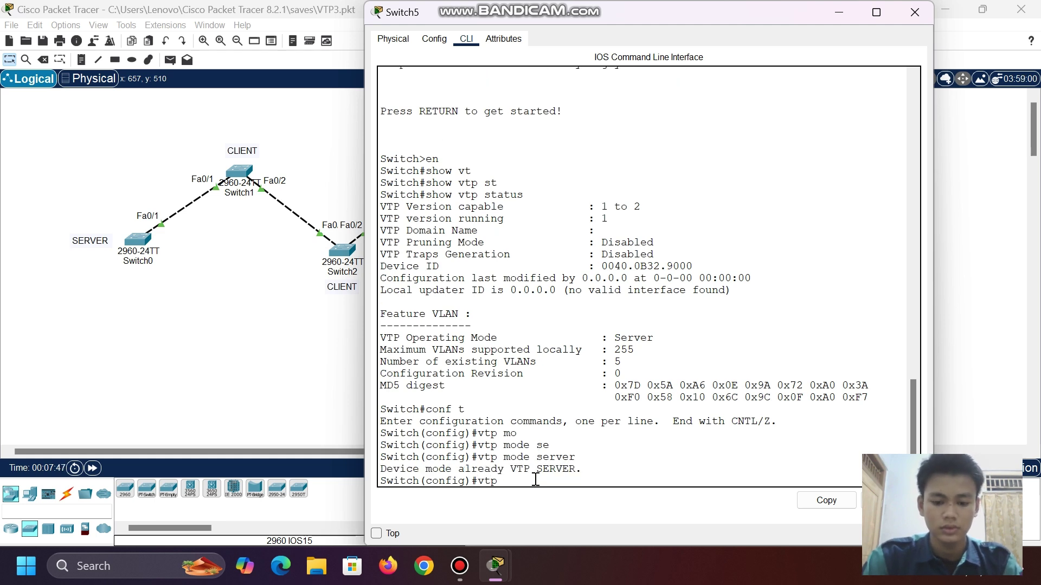
{"action": "type", "text": " do"}
{"action": "key", "text": "Tab"}
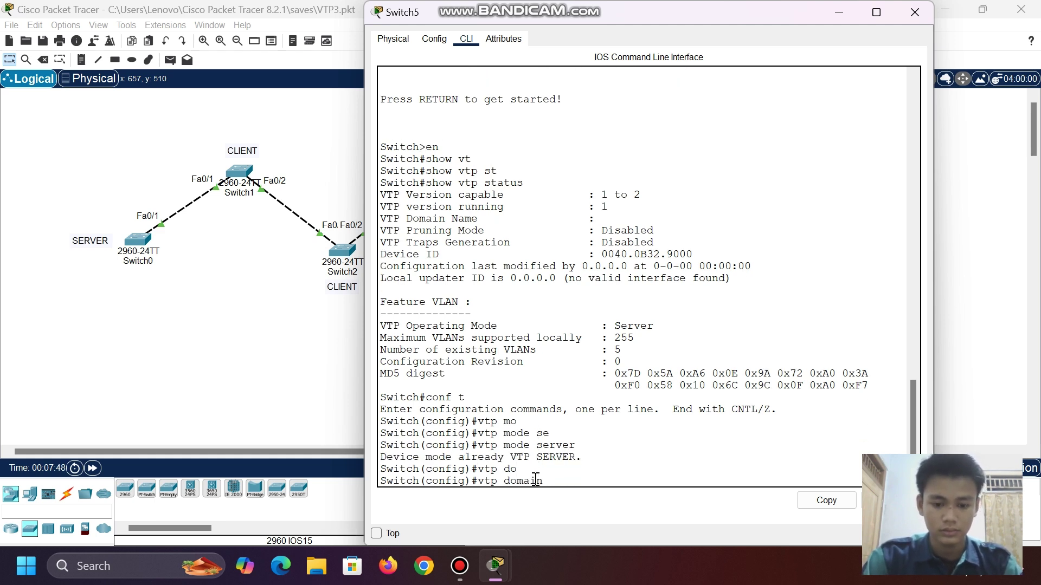
{"action": "type", "text": "tk"}
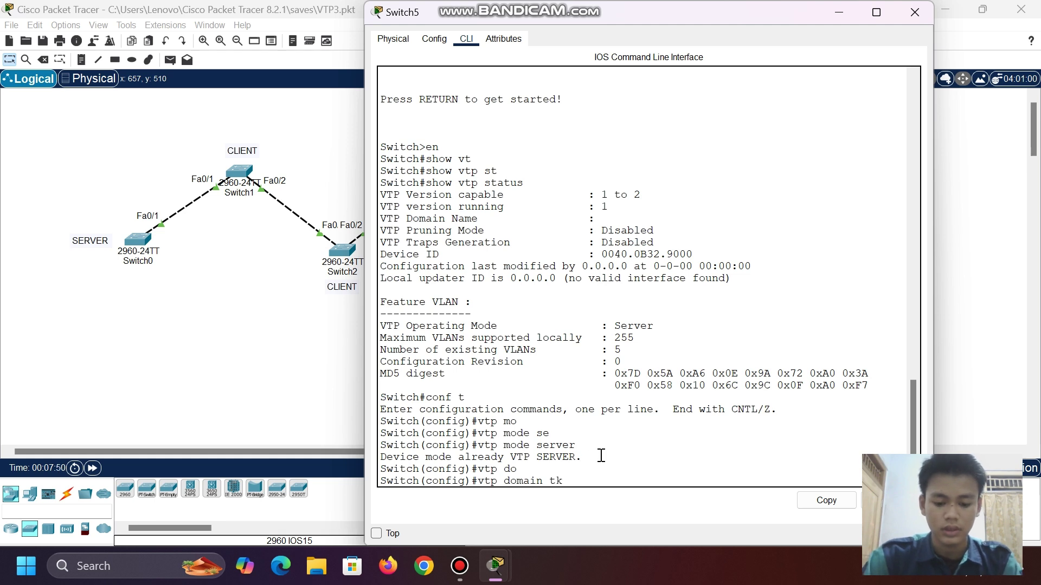
{"action": "type", "text": "j"}
{"action": "key", "text": "Return"}
{"action": "type", "text": "vtp "}
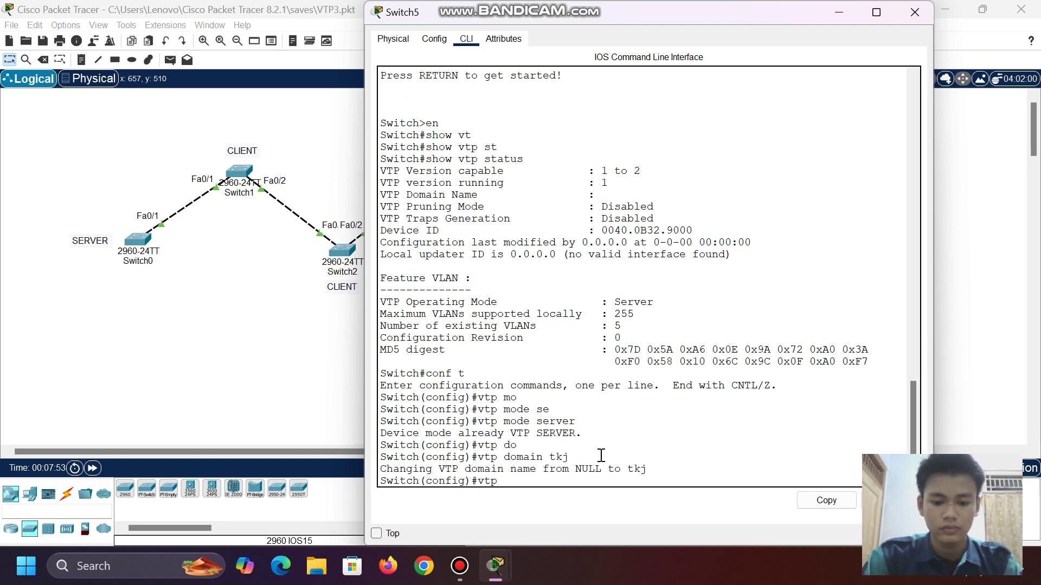
{"action": "type", "text": "pa"}
{"action": "key", "text": "Tab"}
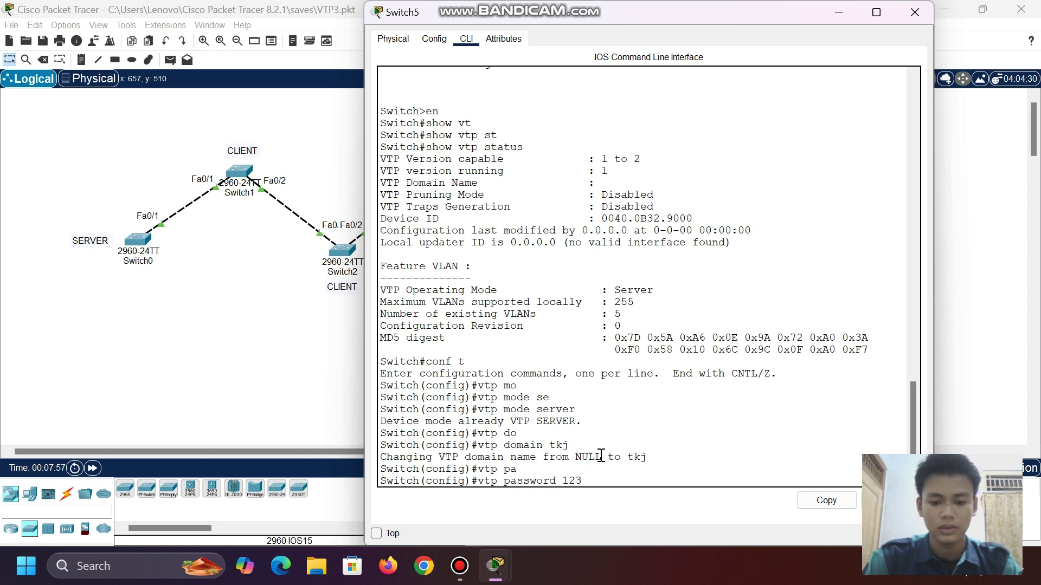
{"action": "key", "text": "Return"}
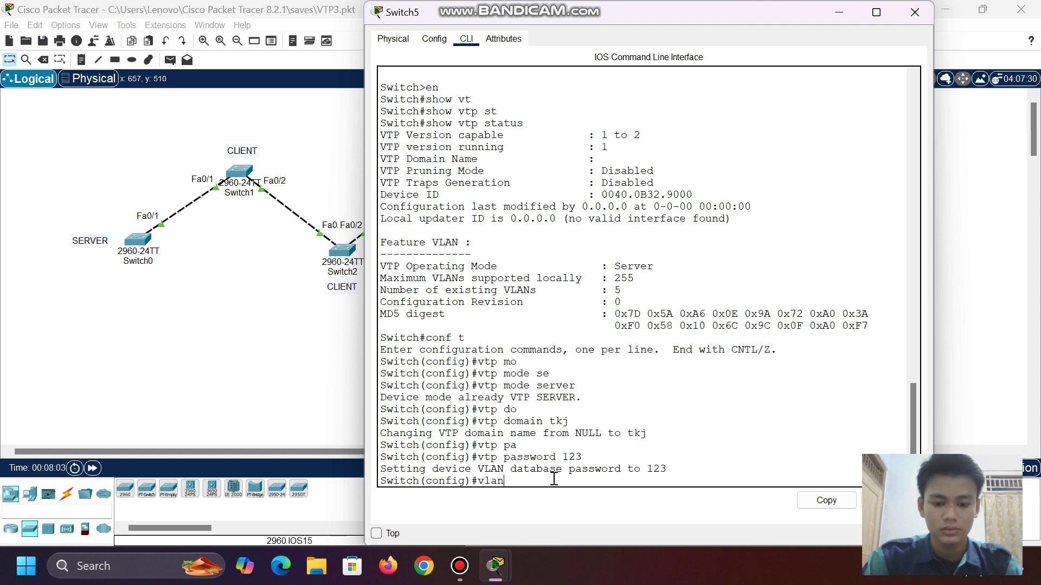
- Create VLANs 2, 3, 4 and 5 on Switch5
{"action": "type", "text": "2"}
{"action": "key", "text": "Return"}
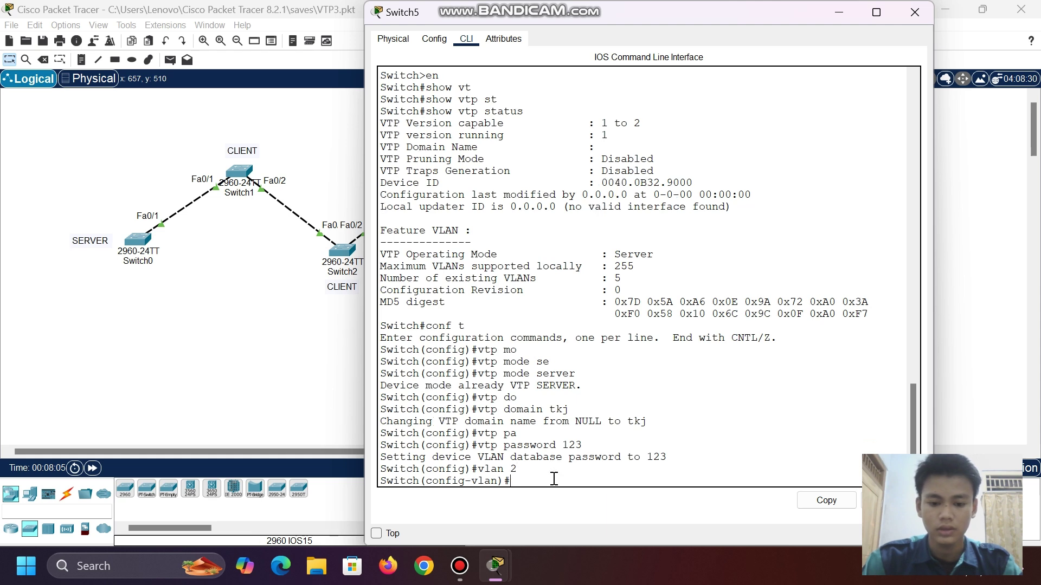
{"action": "type", "text": "vlan"}
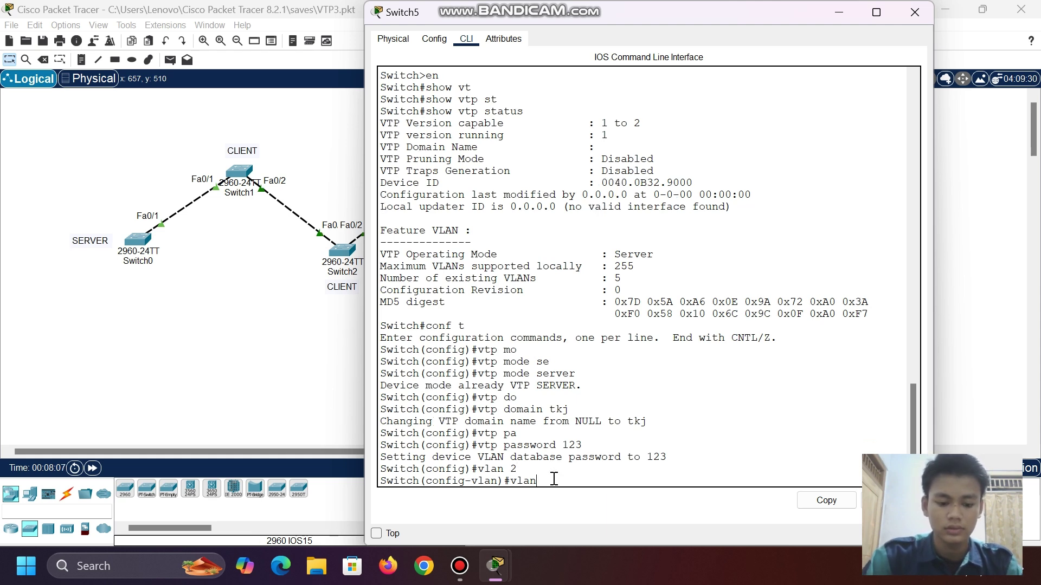
{"action": "type", "text": " 3"}
{"action": "key", "text": "Return"}
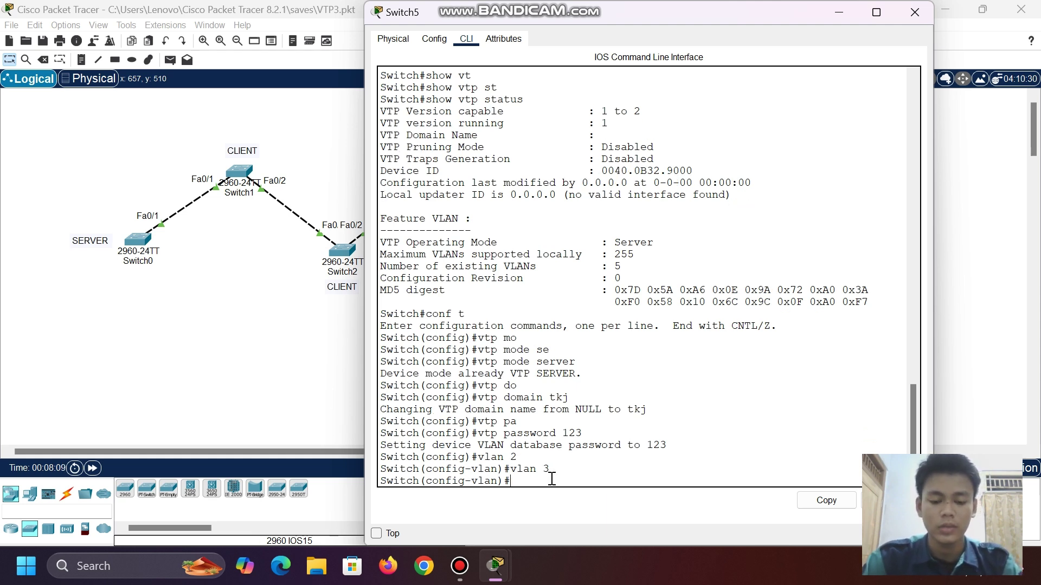
{"action": "type", "text": "v"}
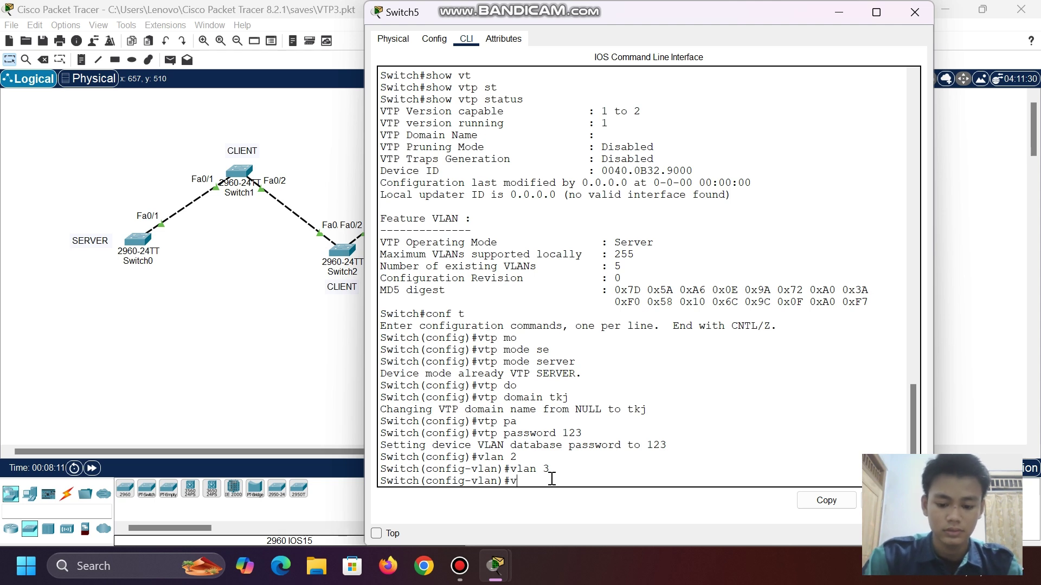
{"action": "type", "text": "lan 4"}
{"action": "key", "text": "Return"}
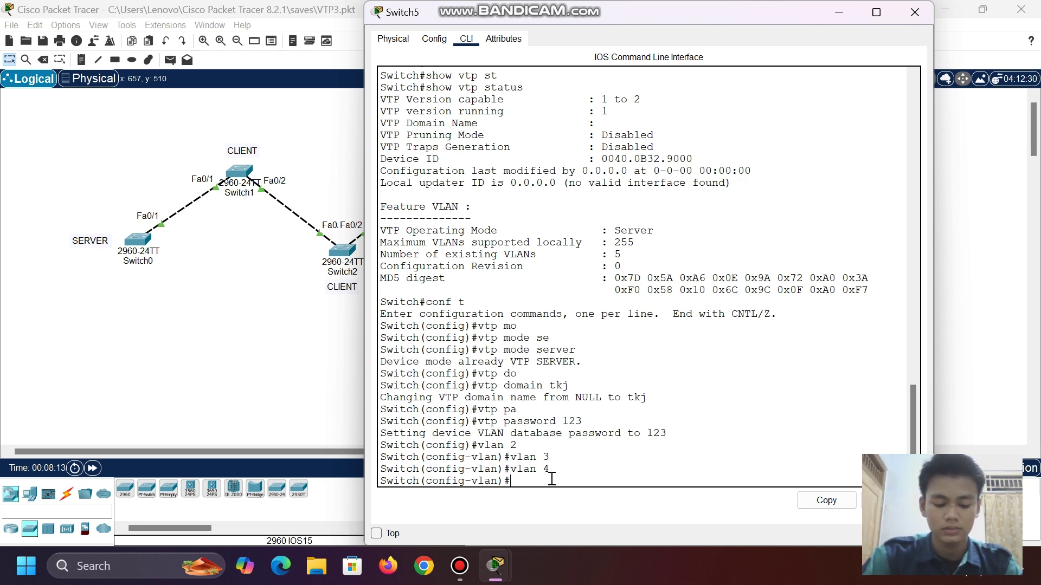
{"action": "type", "text": "vlan"}
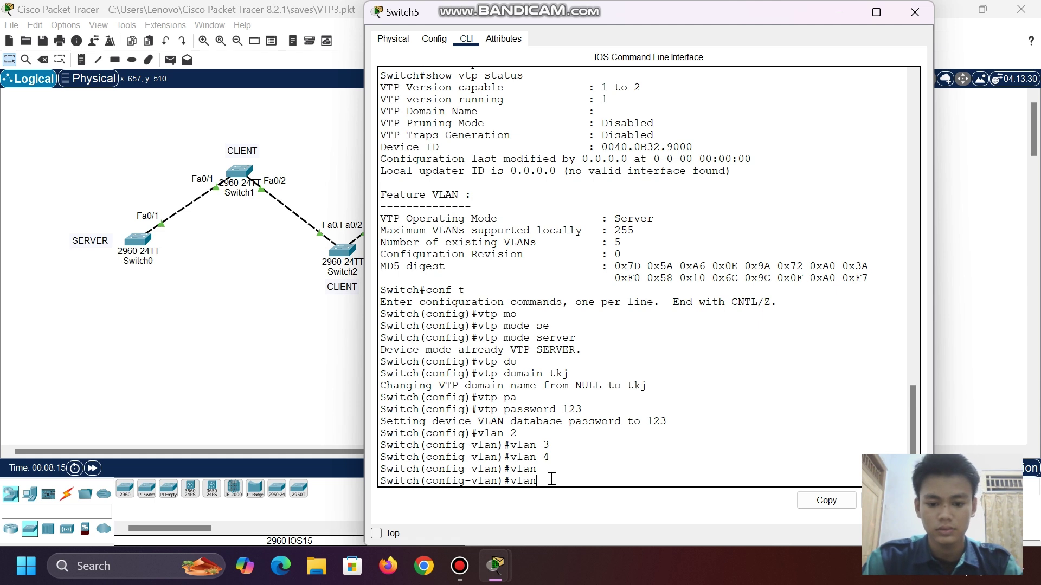
{"action": "type", "text": "5"}
{"action": "key", "text": "Return"}
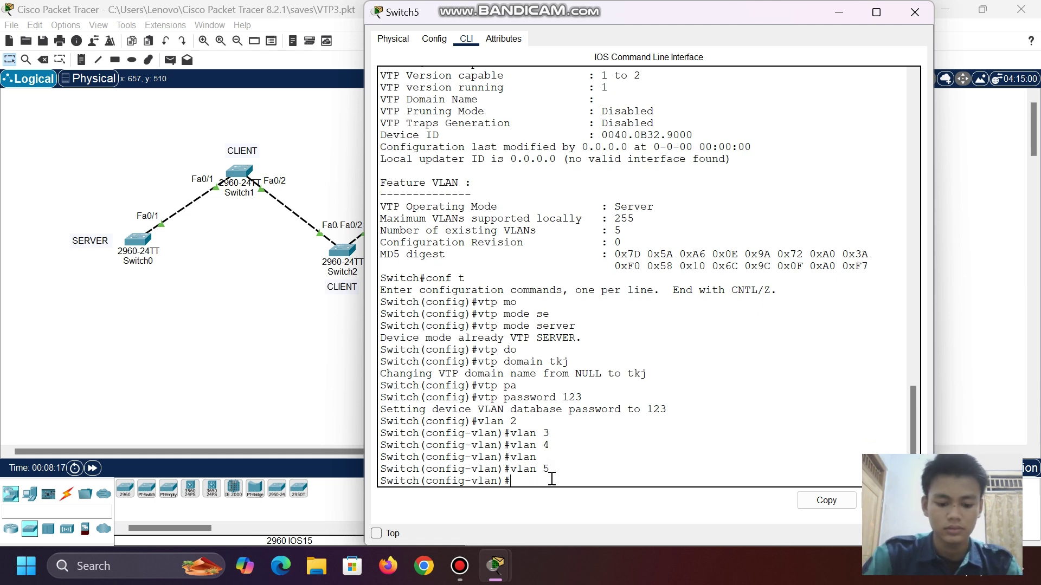
- Create VLANs 6, 7 and 8, then exit back to global configuration mode
{"action": "type", "text": "vla"}
{"action": "key", "text": "Tab"}
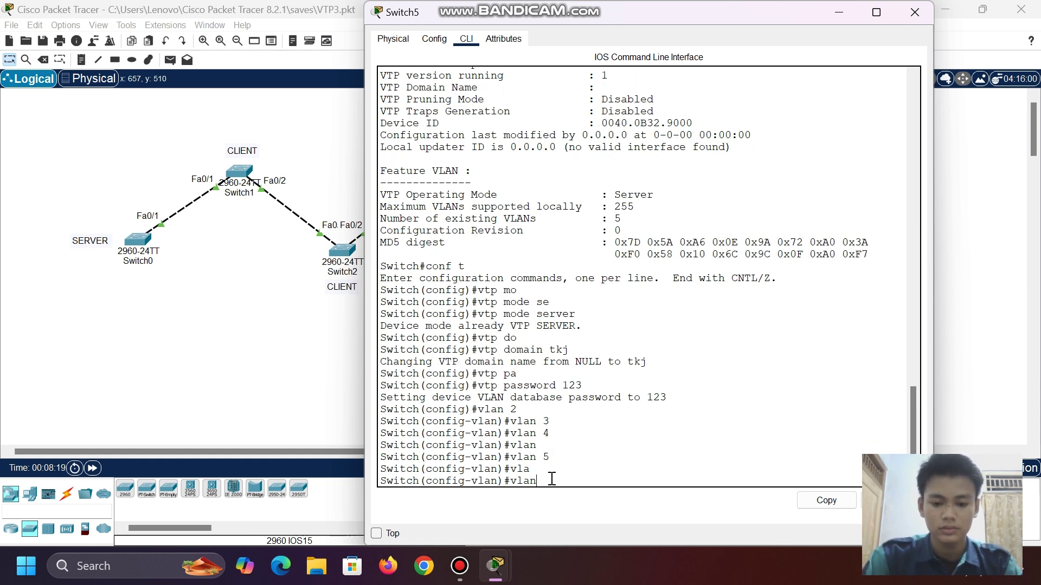
{"action": "type", "text": "6"}
{"action": "key", "text": "Return"}
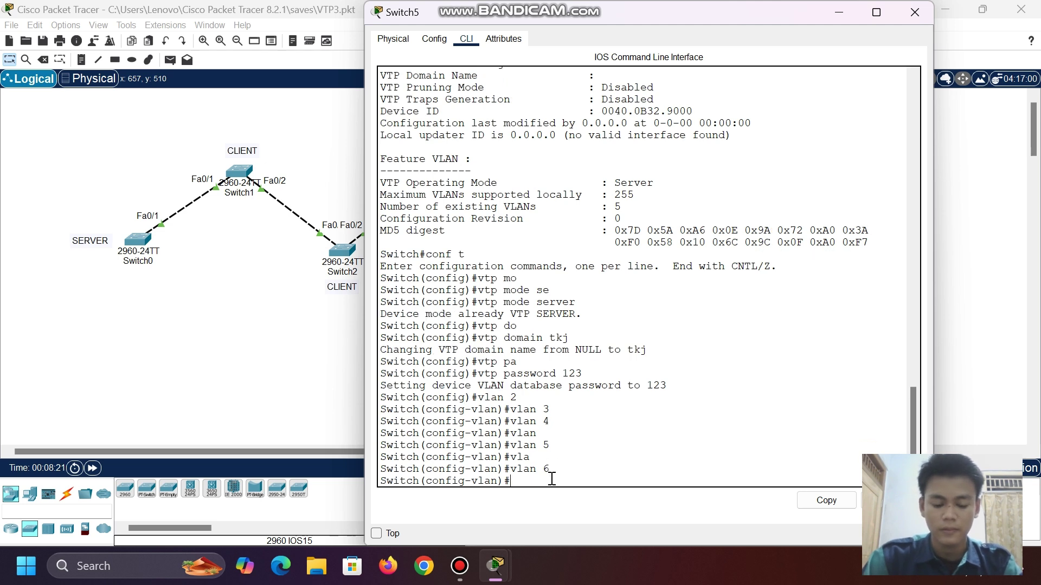
{"action": "type", "text": "vlan "}
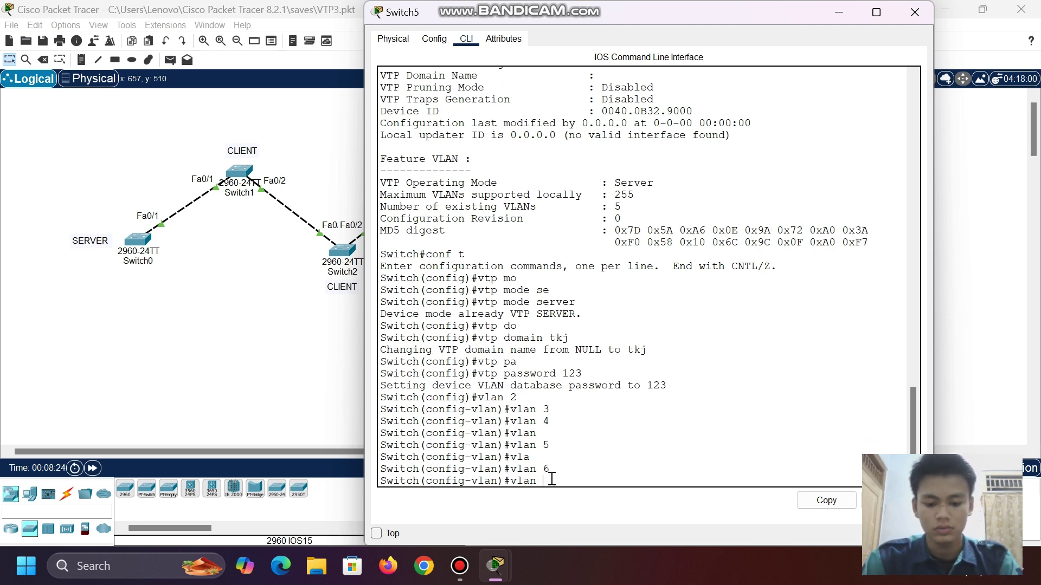
{"action": "type", "text": "7"}
{"action": "key", "text": "Return"}
{"action": "type", "text": "vlan "}
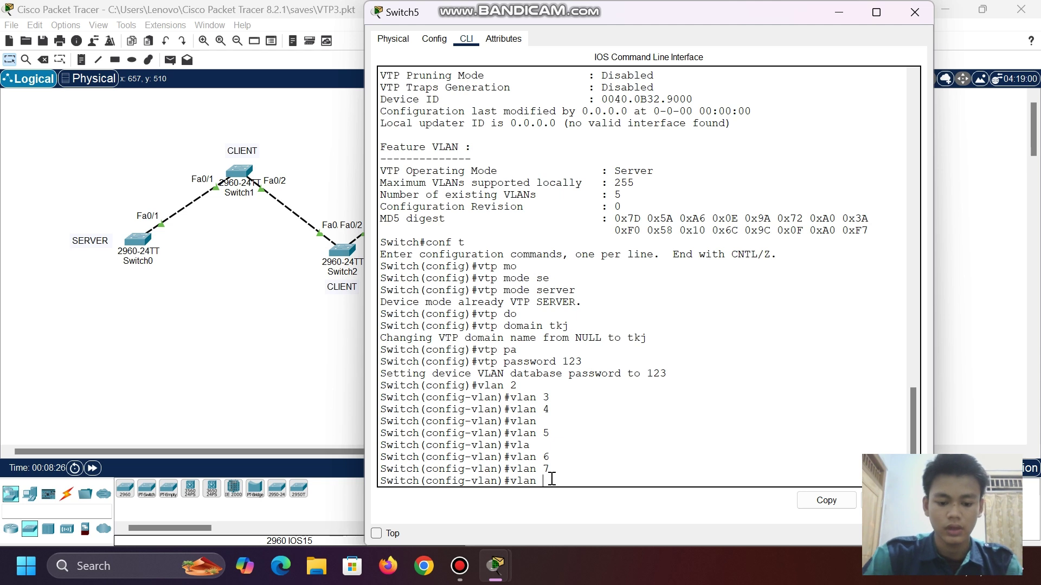
{"action": "type", "text": "8"}
{"action": "key", "text": "Return"}
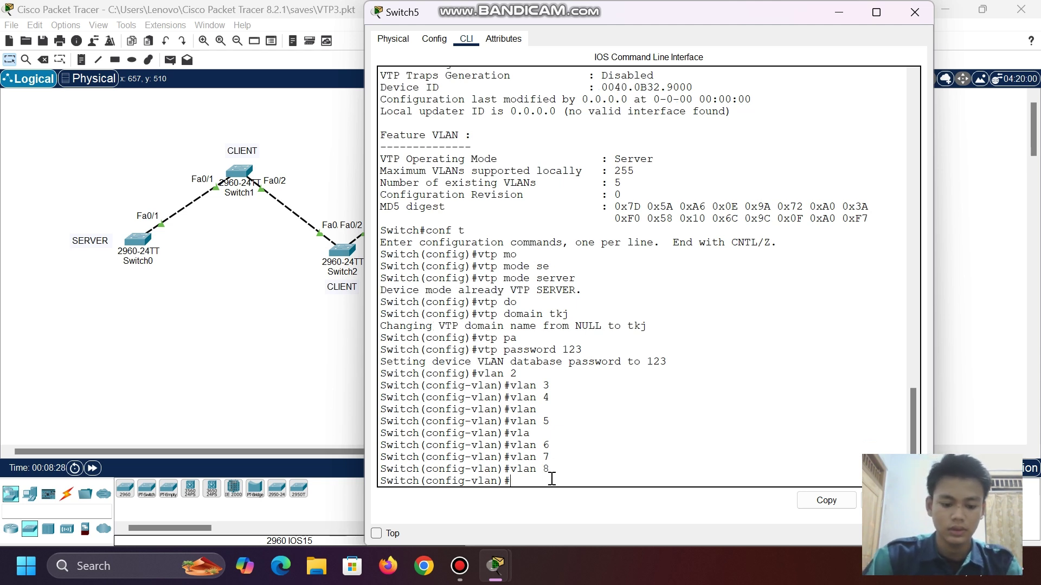
{"action": "type", "text": "exit"}
{"action": "key", "text": "Return"}
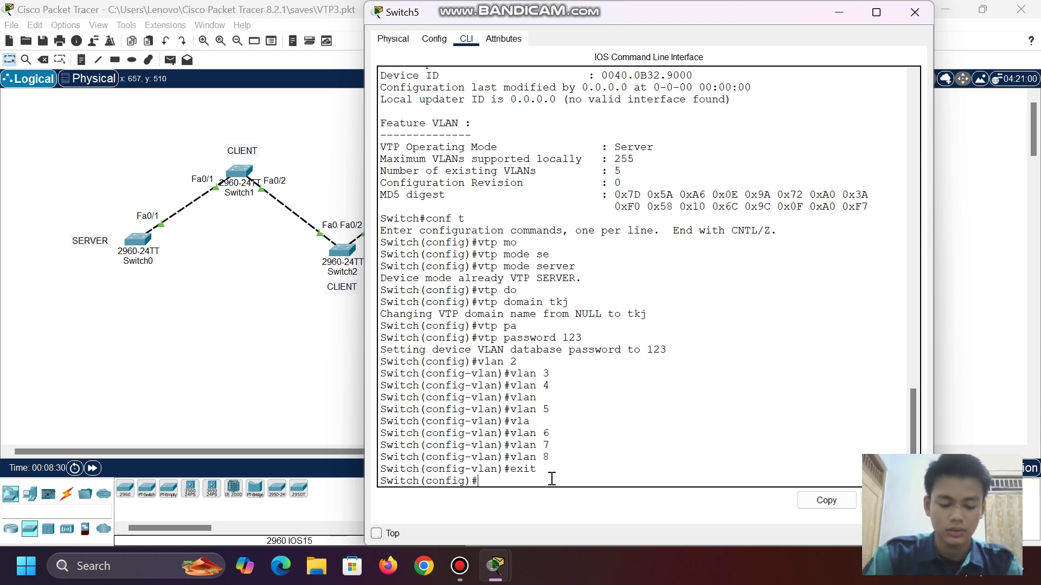
{"action": "type", "text": "do "}
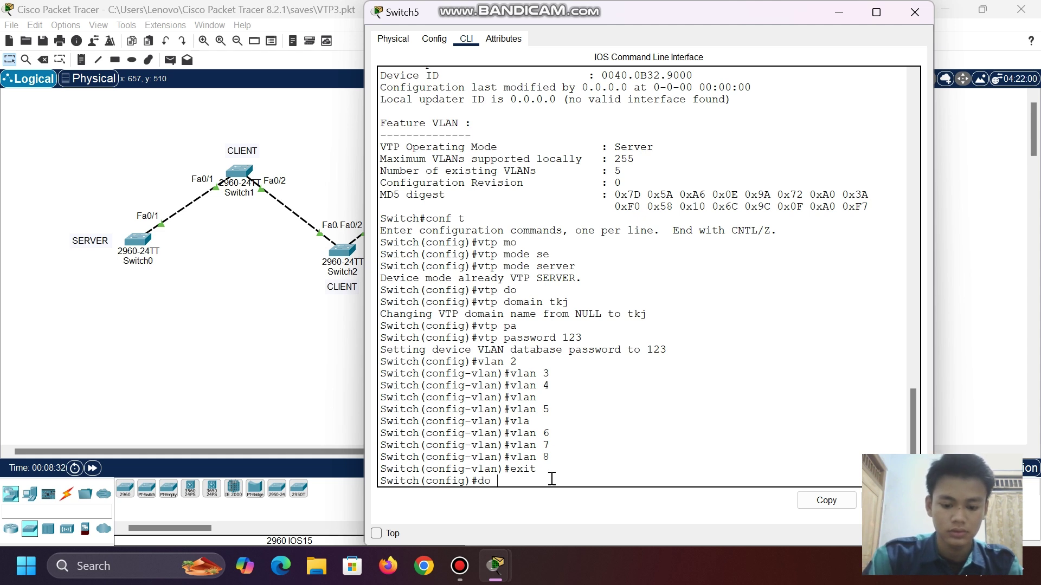
{"action": "type", "text": "show vlan"}
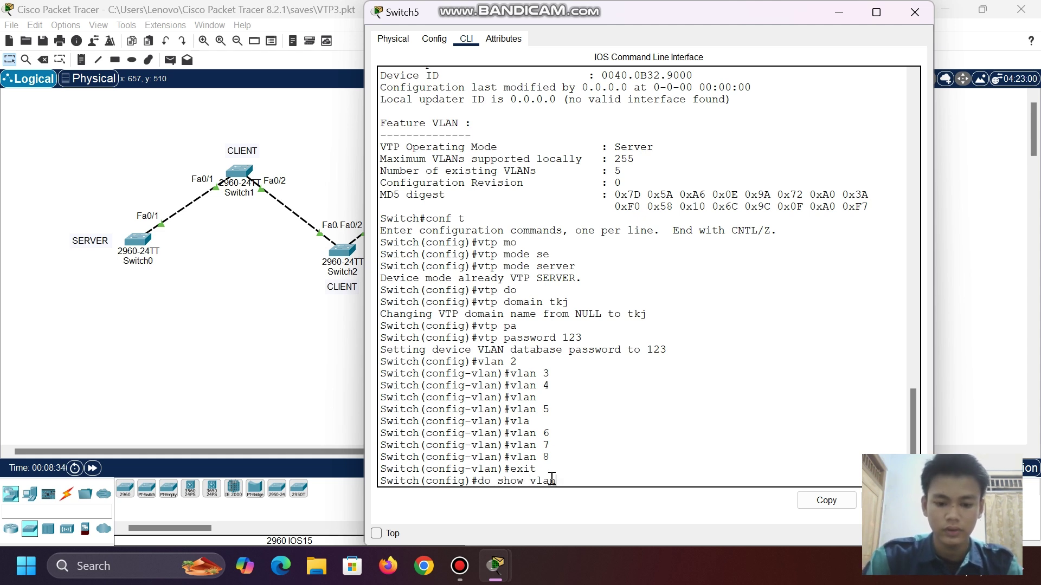
{"action": "type", "text": " br"}
- List the VLANs with 'show vlan brief', then check VTP status: server mode, domain tkj, revision 7
{"action": "key", "text": "Return"}
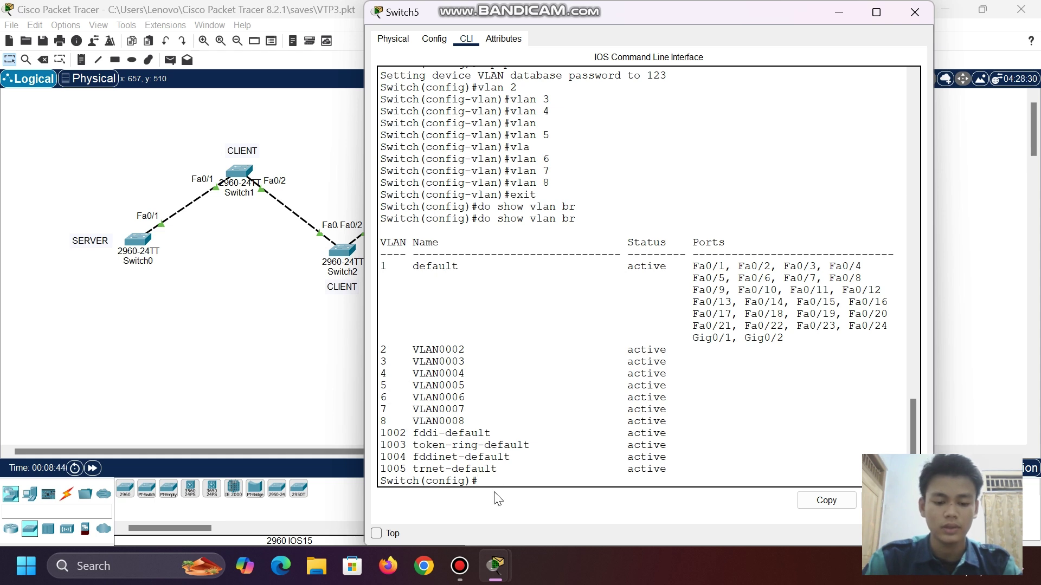
{"action": "type", "text": "sh"}
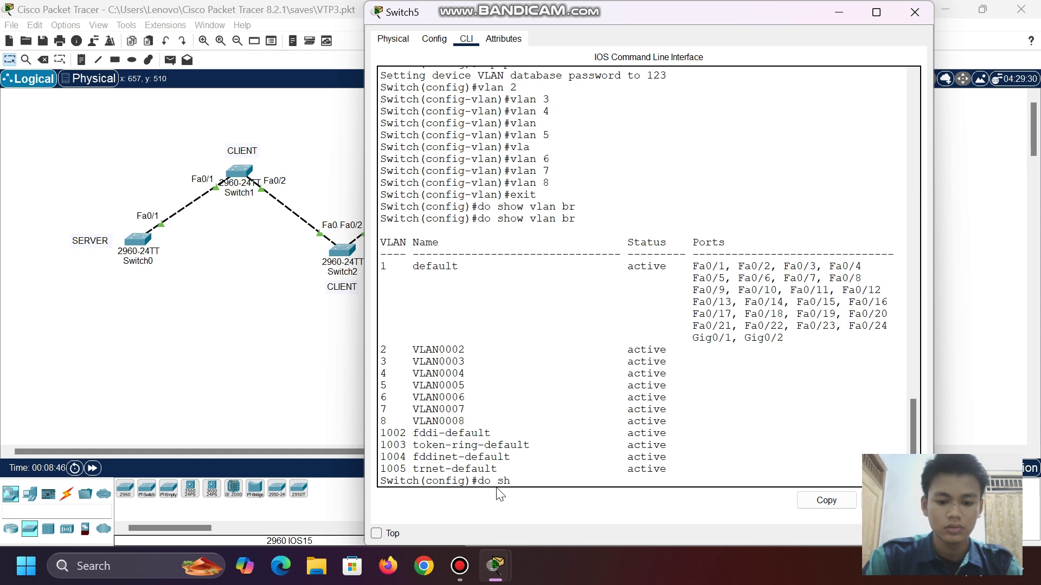
{"action": "type", "text": " vtp st"}
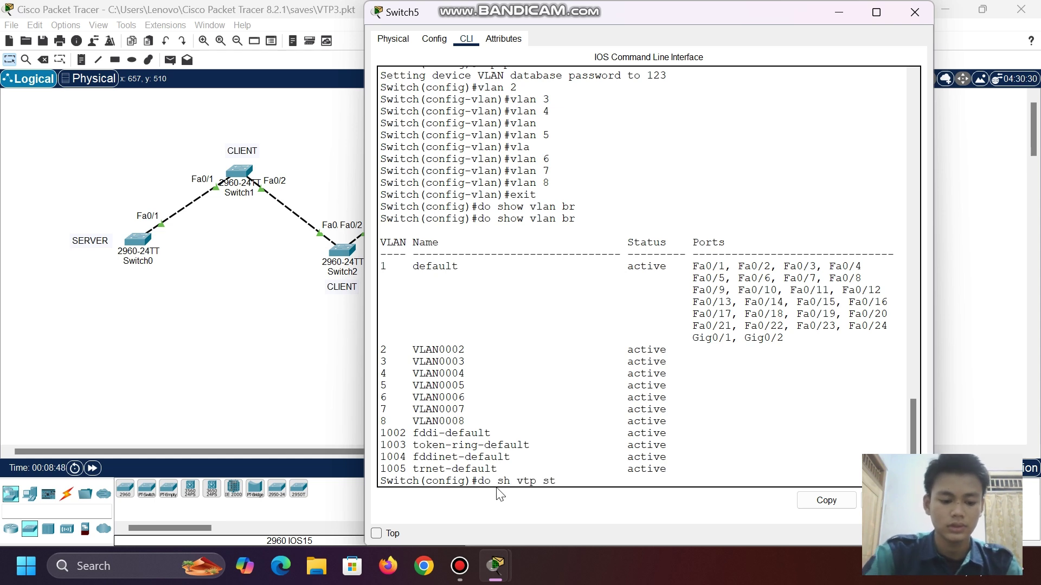
{"action": "type", "text": "a"}
{"action": "key", "text": "Tab"}
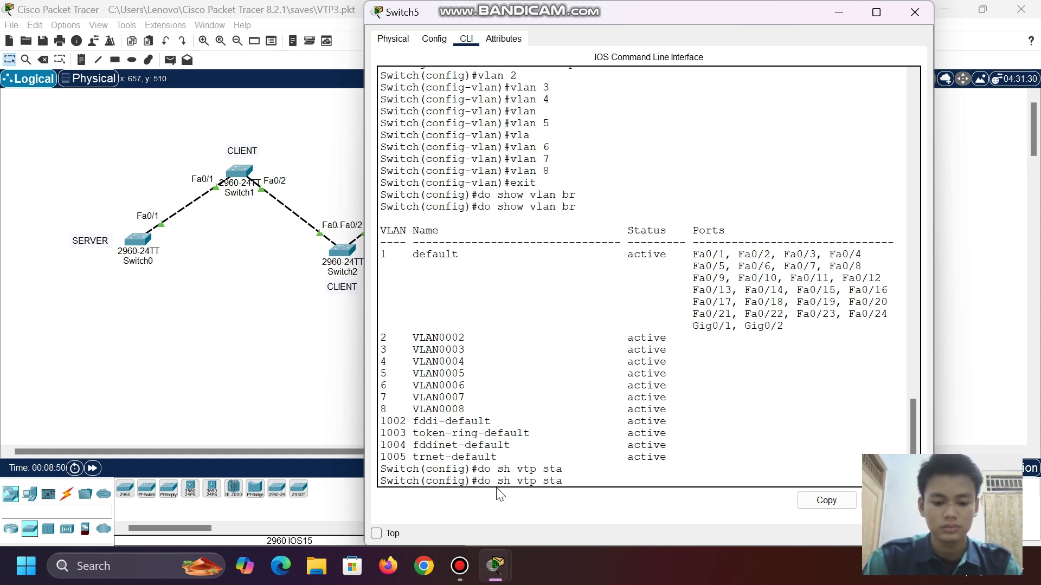
{"action": "type", "text": "tus"}
{"action": "key", "text": "Return"}
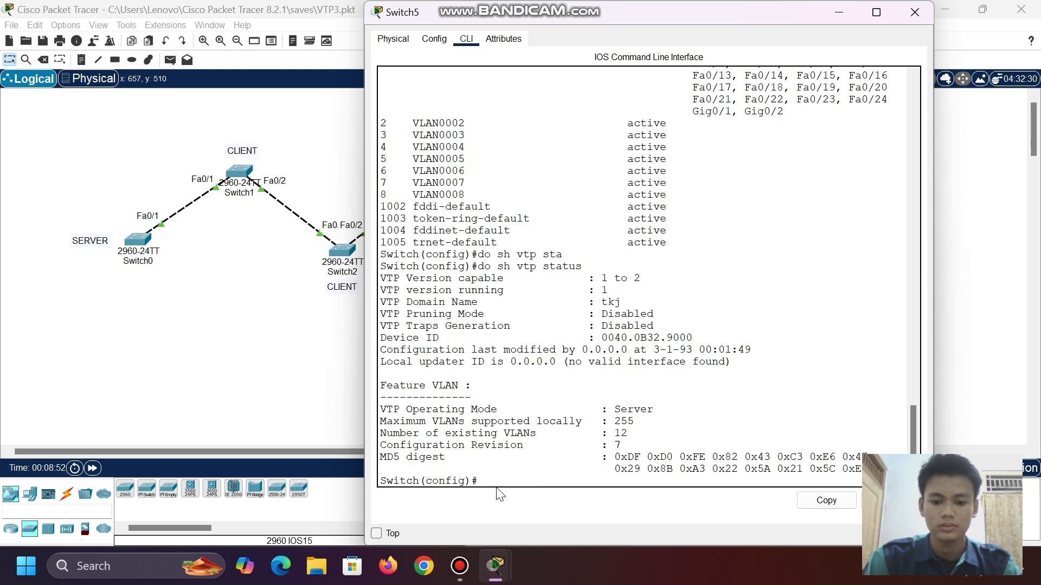
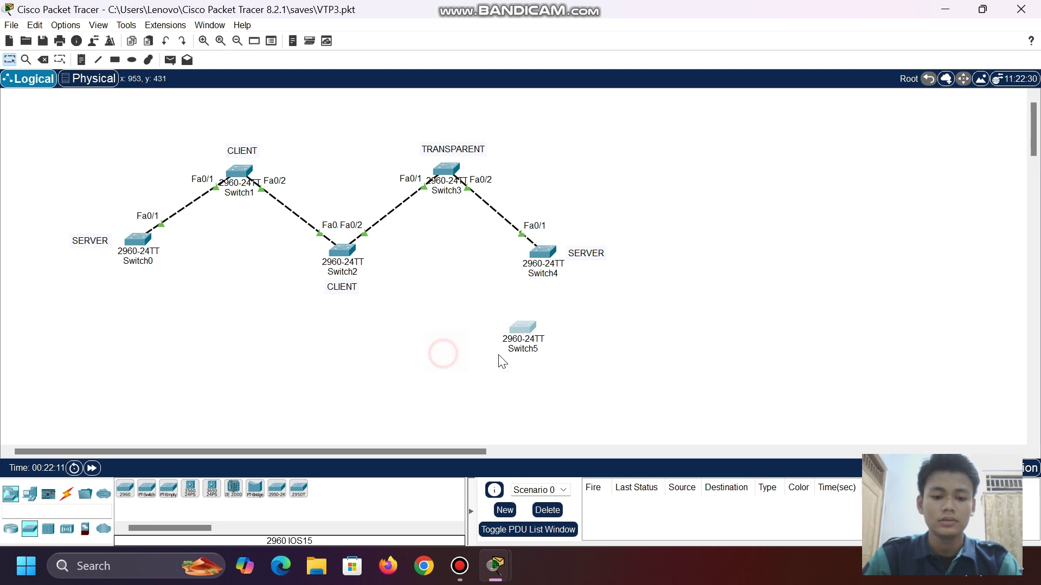
- Drag Switch5 on the Logical canvas to sit below Switch2 and Switch3
{"action": "left_click_drag", "start_coordinate": [502, 361], "coordinate": [445, 360]}
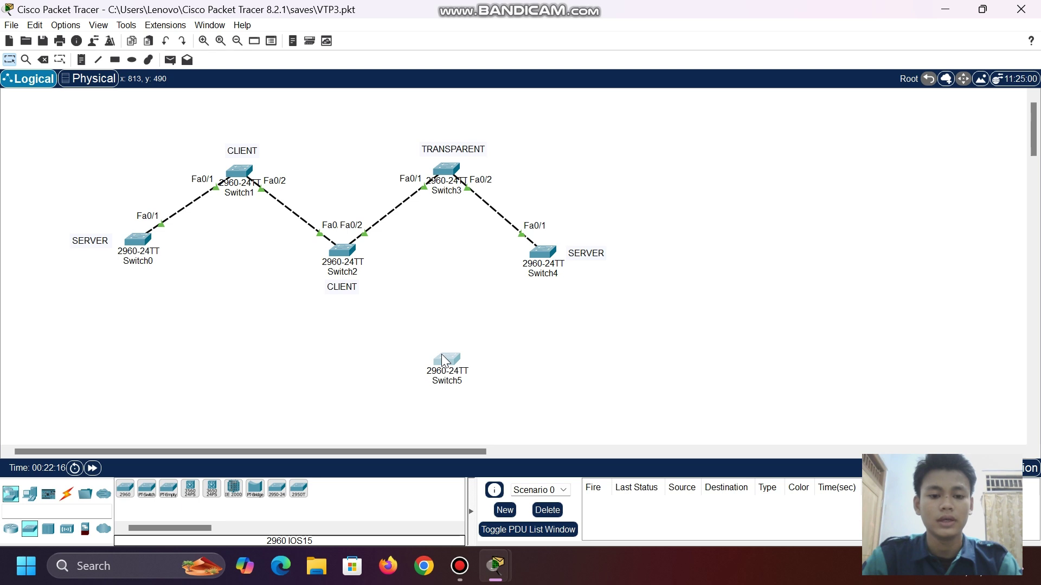
- Open Switch4's CLI and enter global configuration mode with en and conf t
{"action": "left_click", "coordinate": [382, 328]}
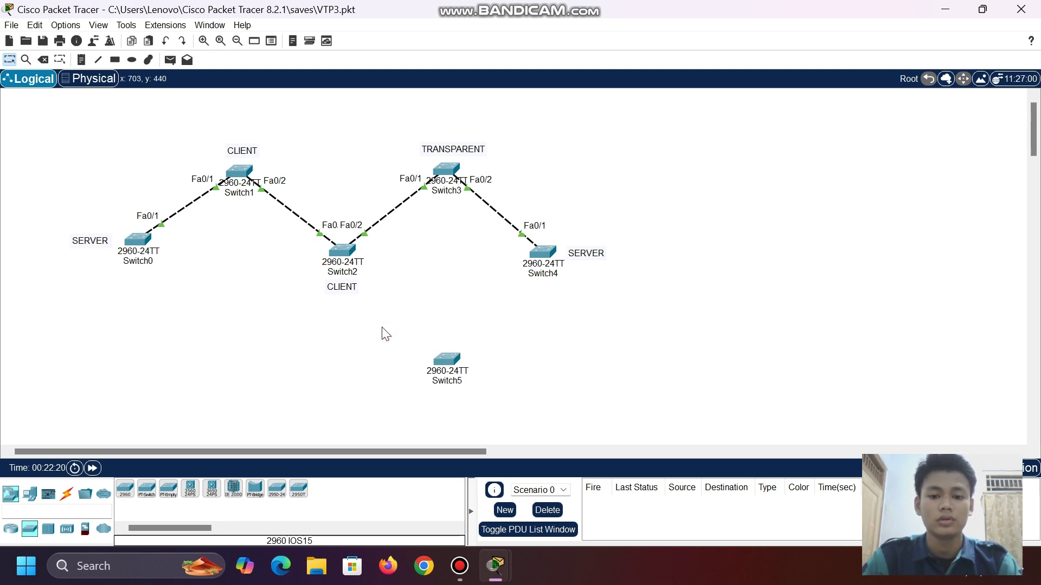
{"action": "left_click", "coordinate": [554, 253]}
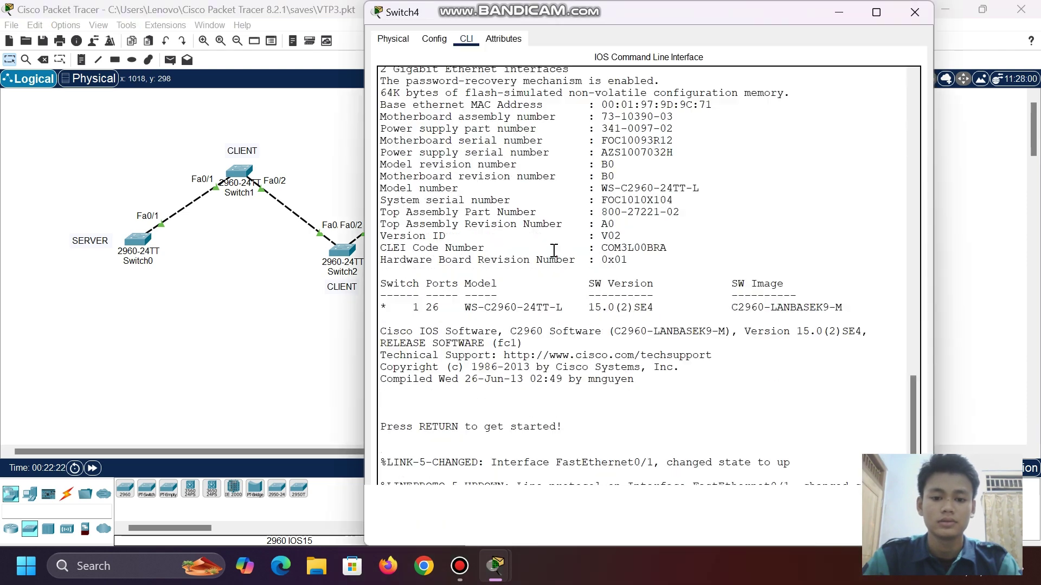
{"action": "left_click", "coordinate": [464, 471]}
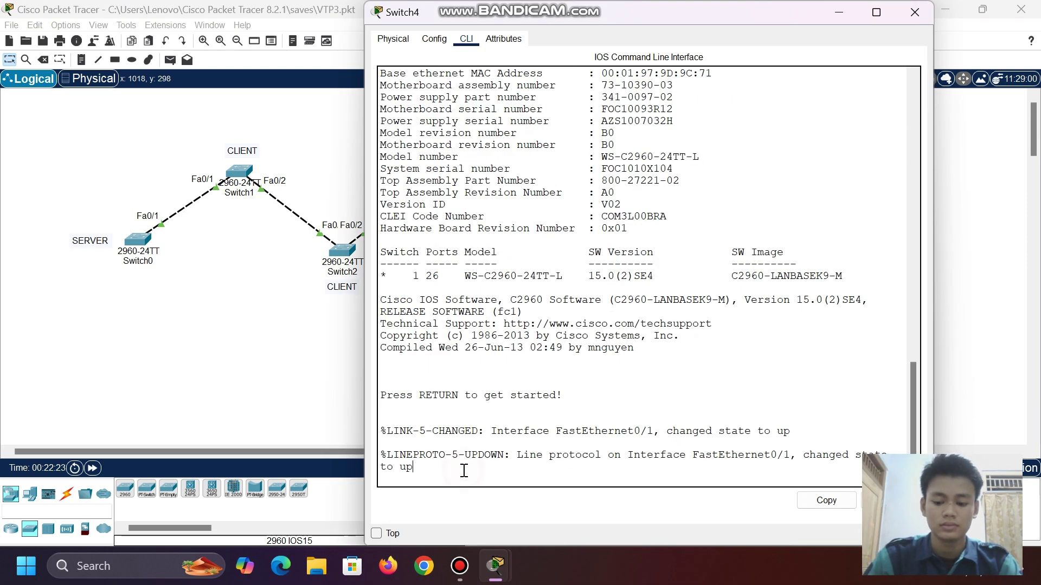
{"action": "key", "text": "Return"}
{"action": "type", "text": "en"}
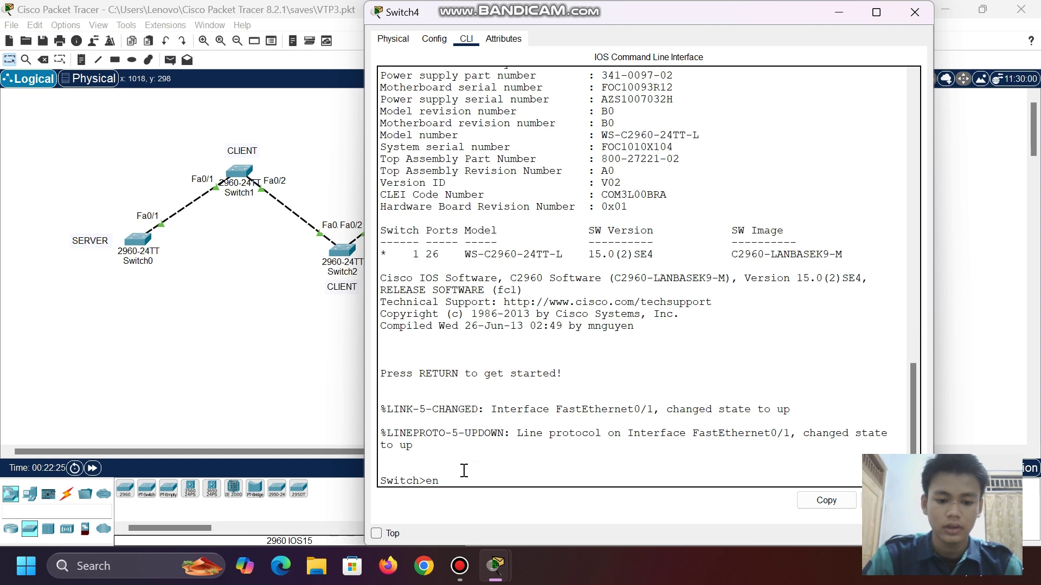
{"action": "key", "text": "Return"}
{"action": "type", "text": "conf"}
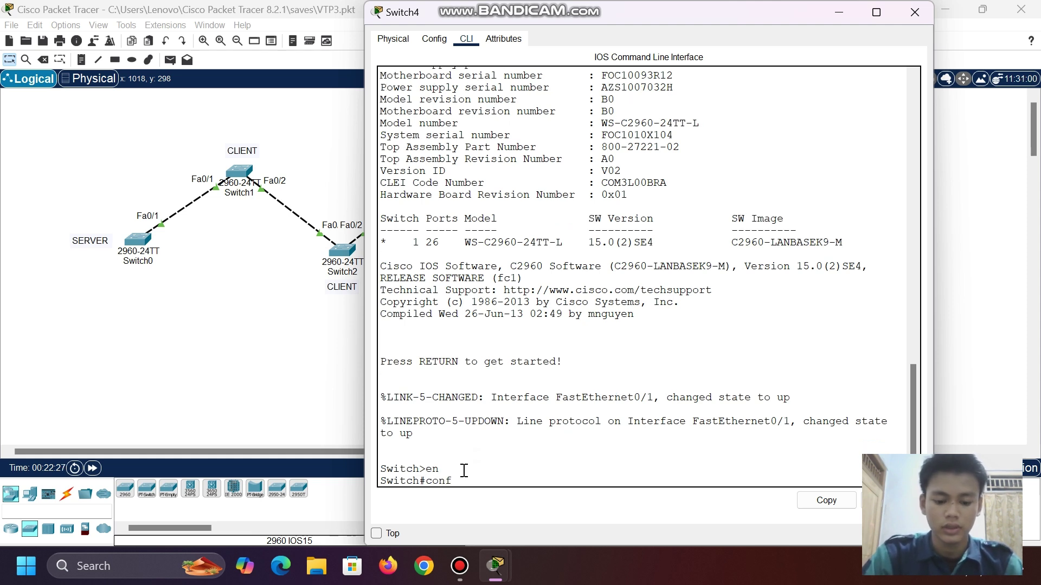
{"action": "type", "text": " t"}
{"action": "key", "text": "Return"}
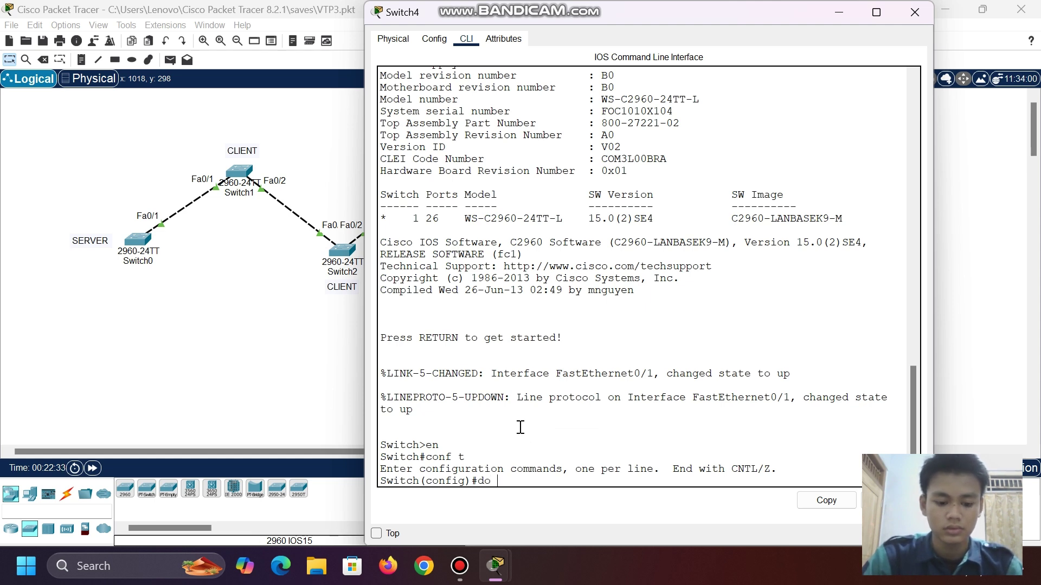
- List Switch4's VLANs with 'do sh vlan', showing only defaults, then place Switch5 at Switch4's upper right
{"action": "type", "text": "do sh vlan br"}
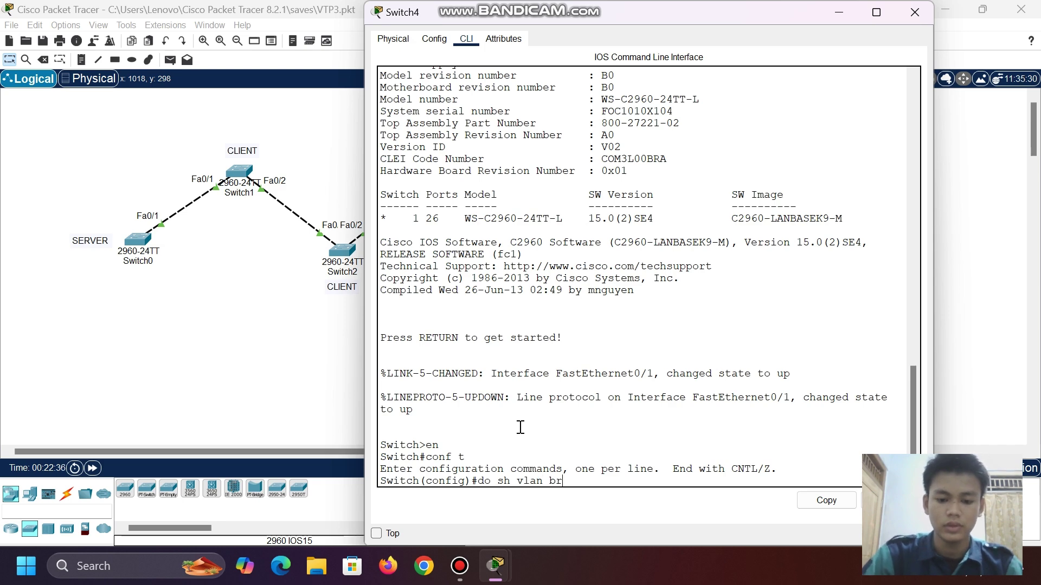
{"action": "key", "text": "Return"}
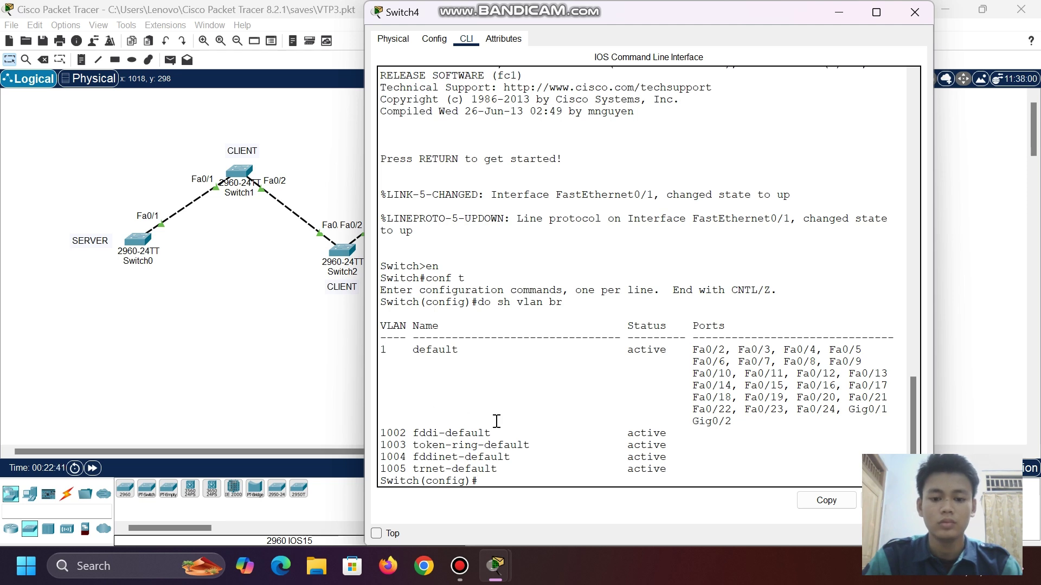
{"action": "left_click", "coordinate": [832, 8]}
{"action": "left_click_drag", "start_coordinate": [453, 352], "coordinate": [672, 168]}
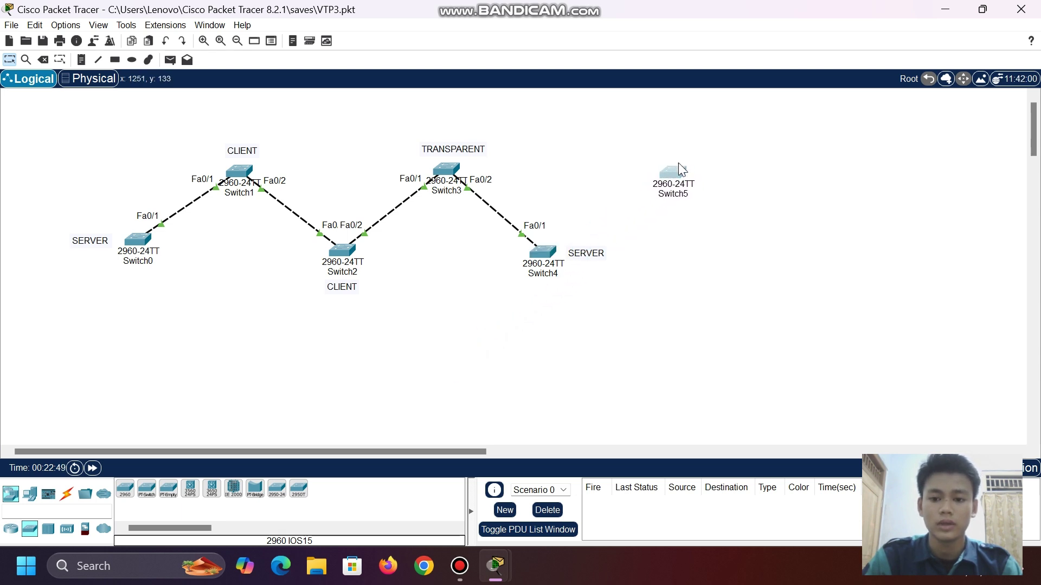
- Cable Switch5's Fa0/1 to Switch4's Fa0/2 using the automatic connection type, then reopen Switch4
{"action": "left_click", "coordinate": [66, 495]}
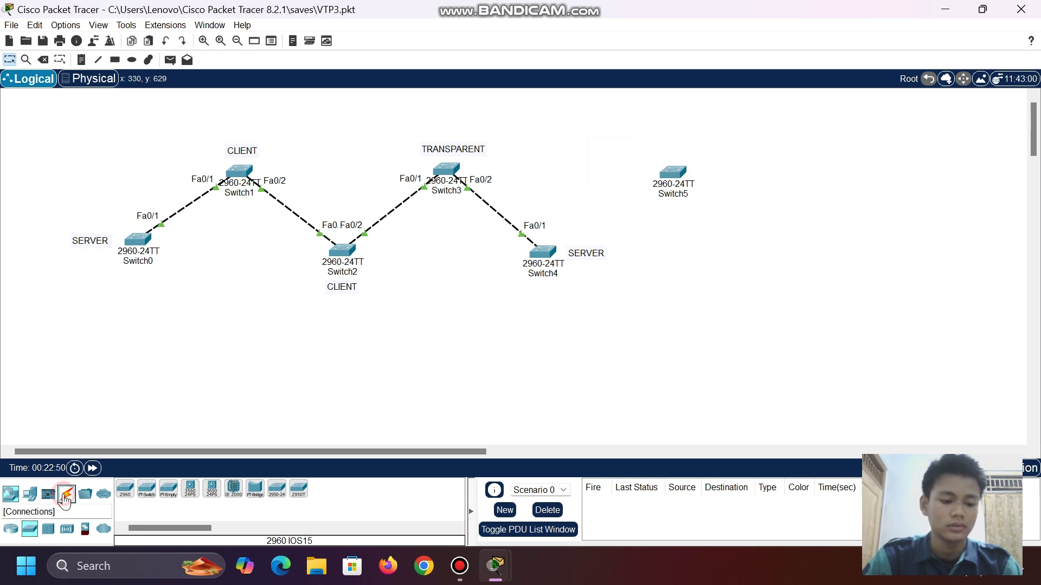
{"action": "left_click", "coordinate": [125, 489]}
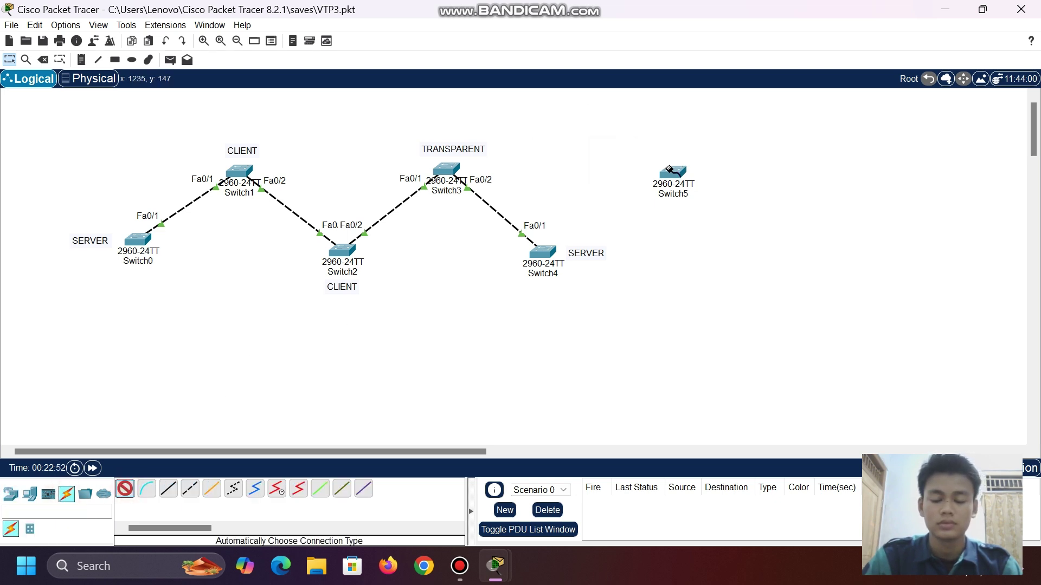
{"action": "left_click", "coordinate": [670, 169]}
{"action": "left_click", "coordinate": [544, 252]}
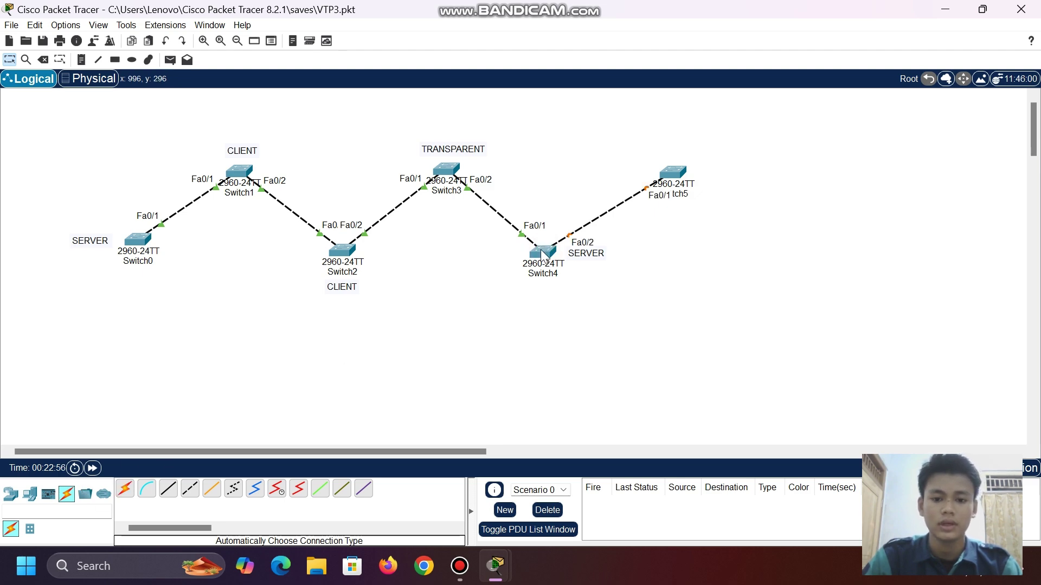
{"action": "left_click", "coordinate": [544, 253]}
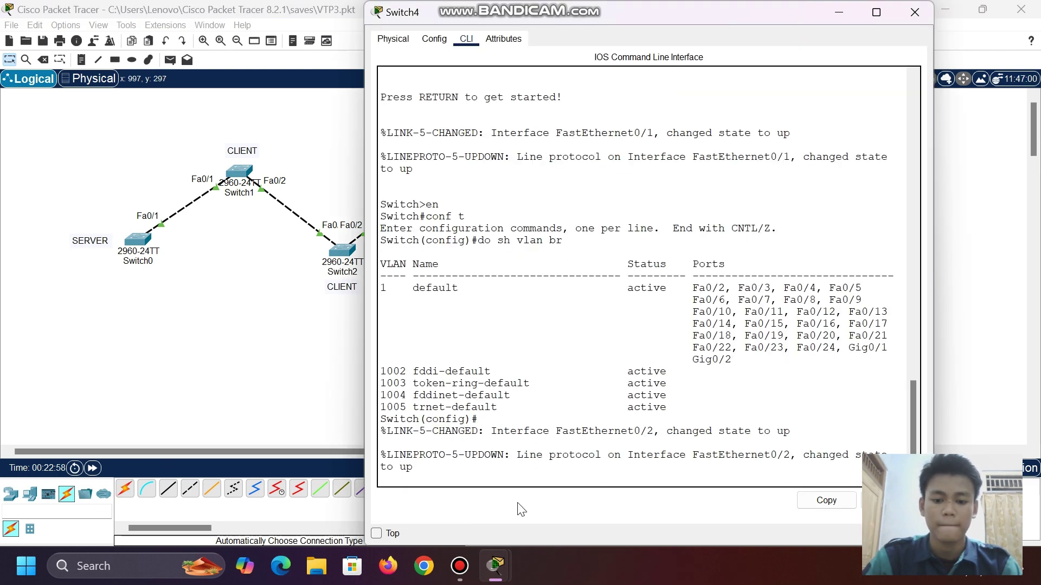
- Set Switch4's interface Fa0/2 to switchport mode trunk
{"action": "key", "text": "Return"}
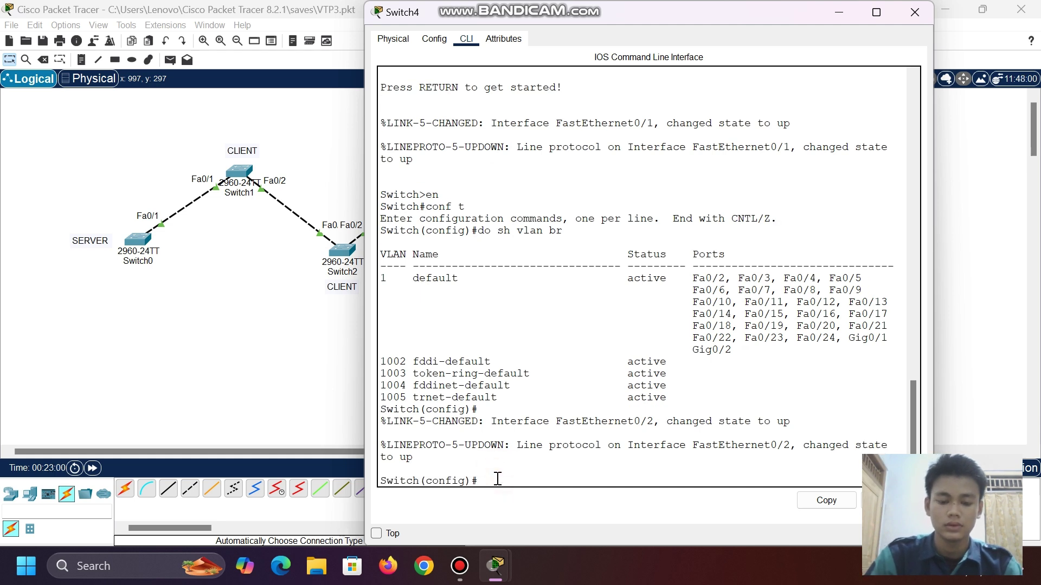
{"action": "type", "text": "int"}
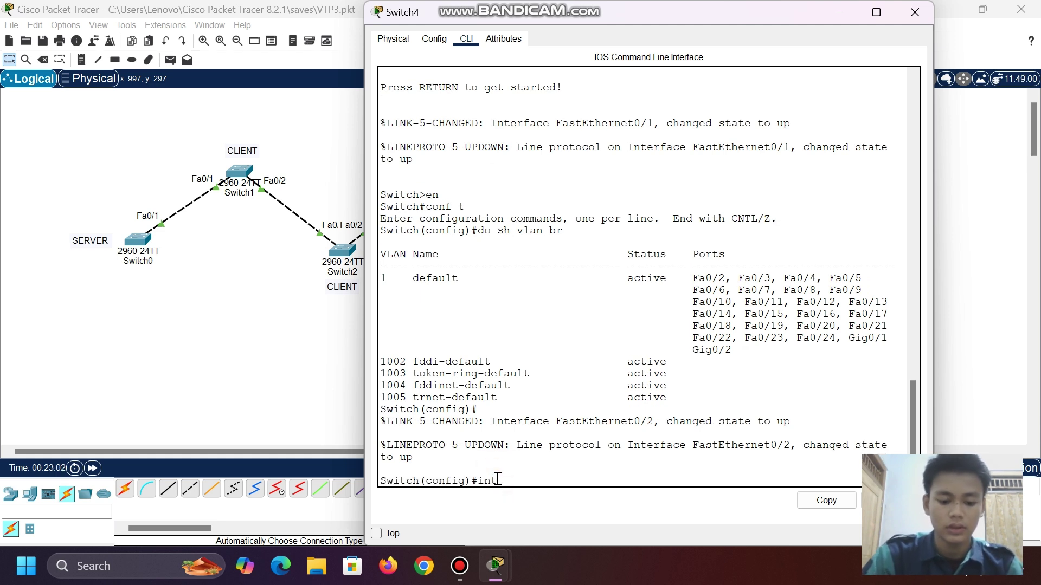
{"action": "type", "text": " fa0/"}
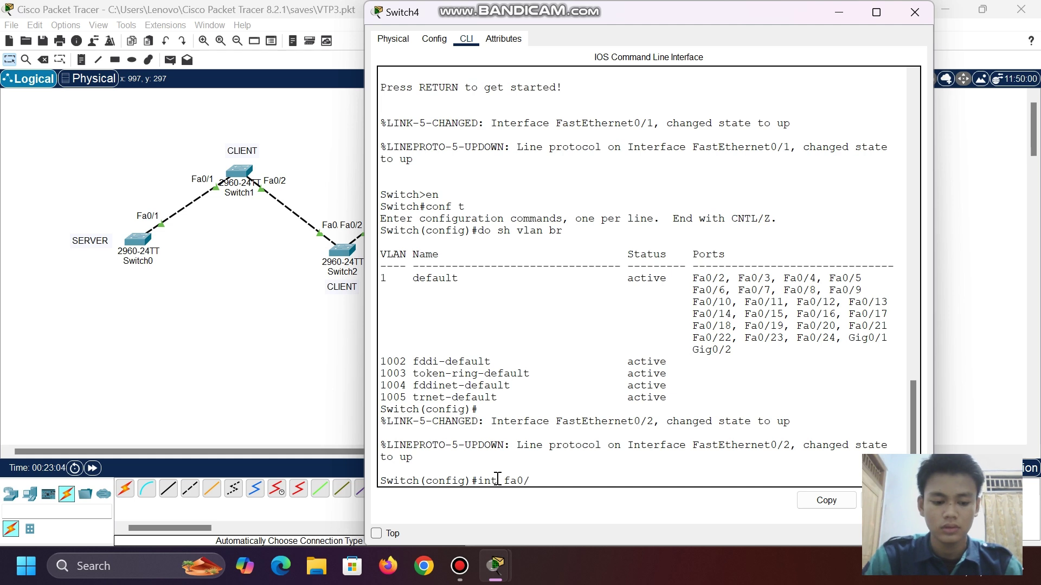
{"action": "type", "text": "2"}
{"action": "key", "text": "Return"}
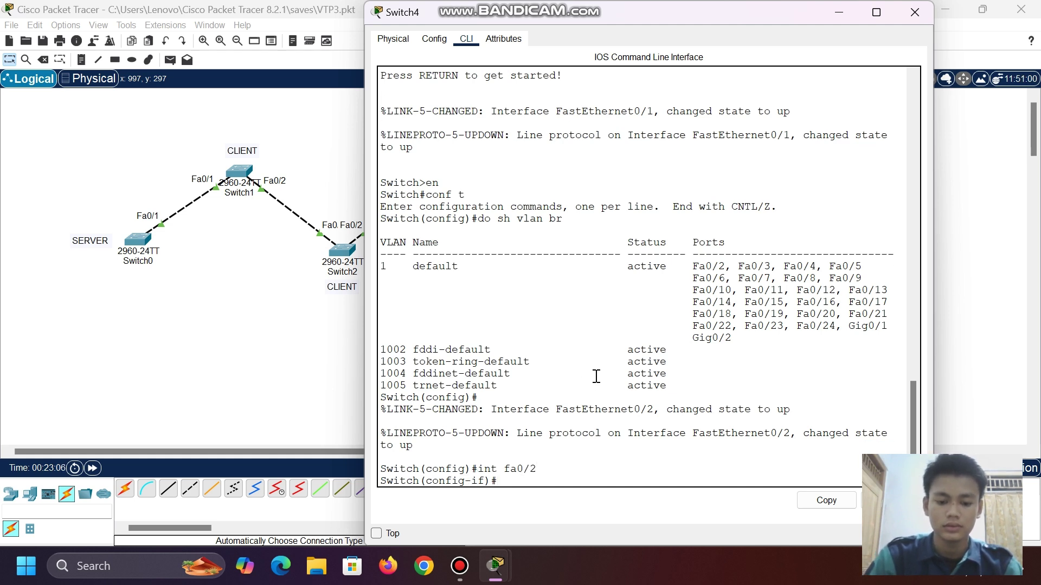
{"action": "type", "text": "sw"}
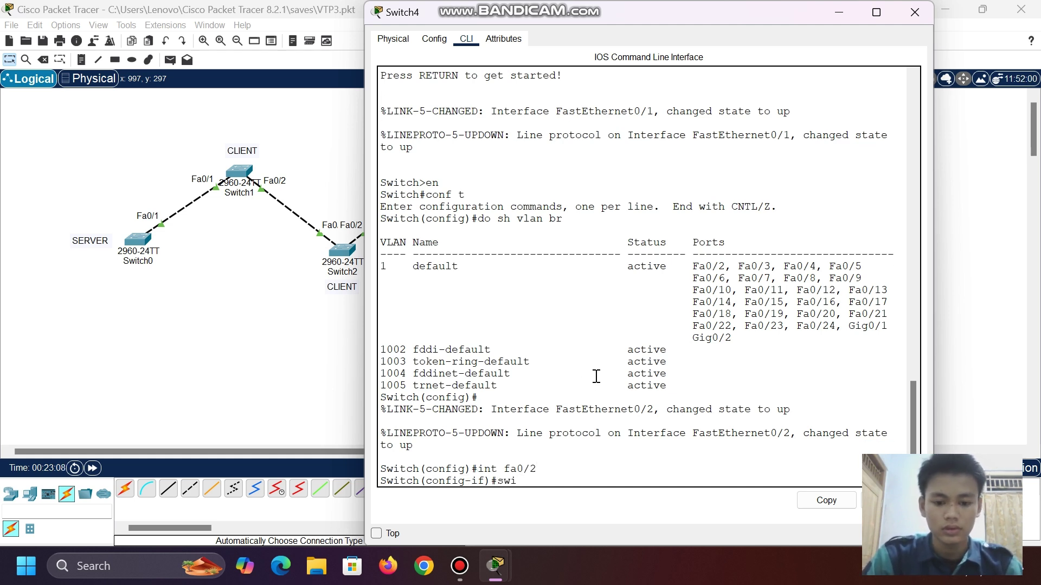
{"action": "type", "text": "i"}
{"action": "key", "text": "Tab"}
{"action": "type", "text": "mo"}
{"action": "key", "text": "Tab"}
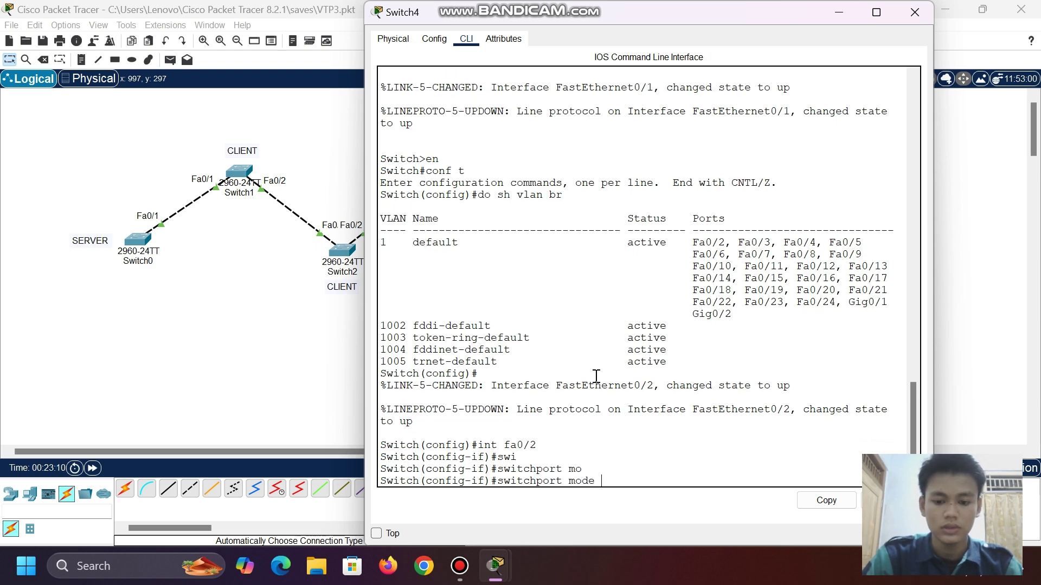
{"action": "type", "text": "tr"}
{"action": "key", "text": "Tab"}
{"action": "key", "text": "Return"}
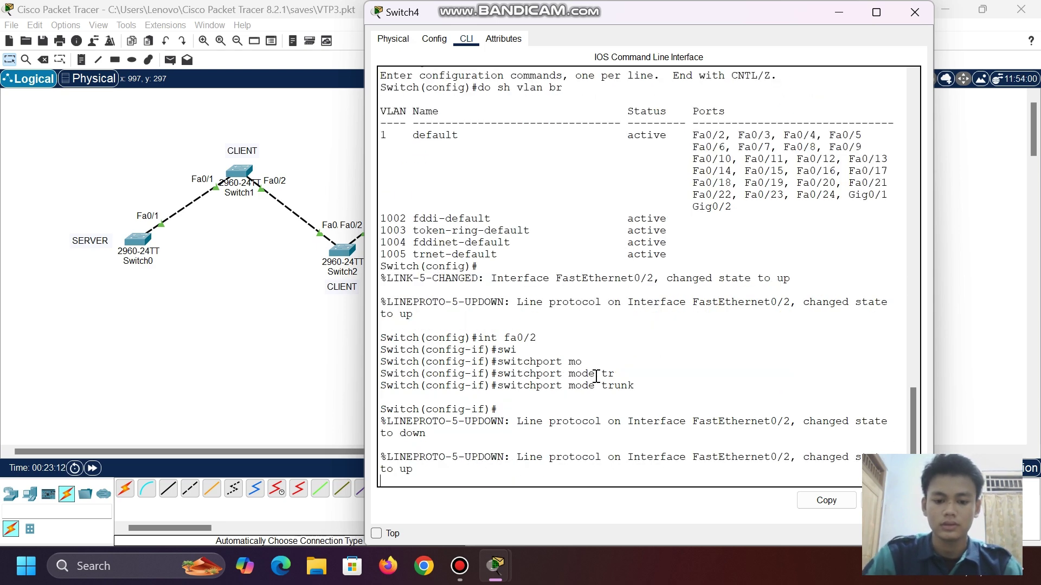
{"action": "key", "text": "Return"}
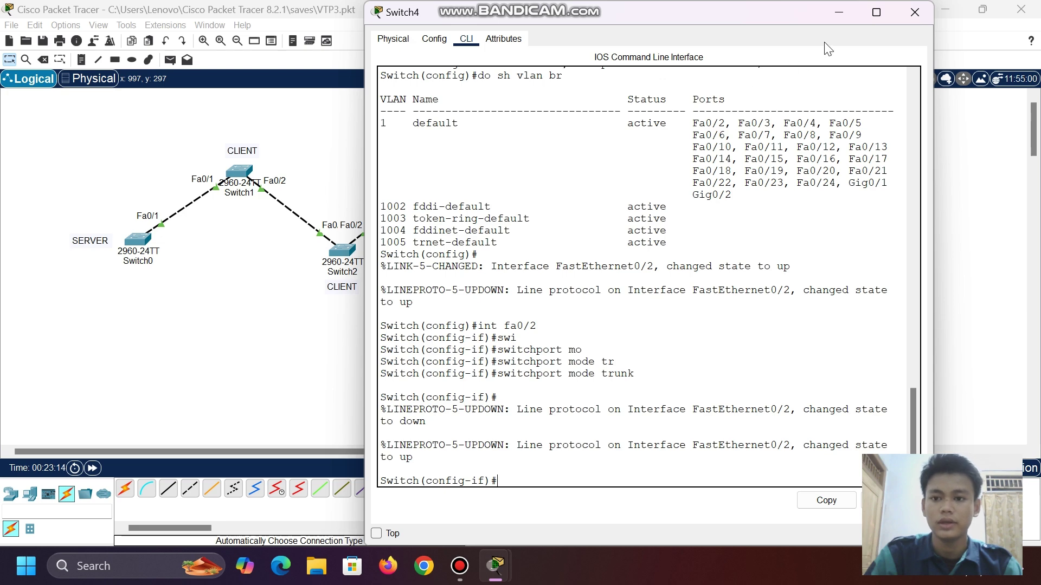
{"action": "left_click", "coordinate": [837, 12]}
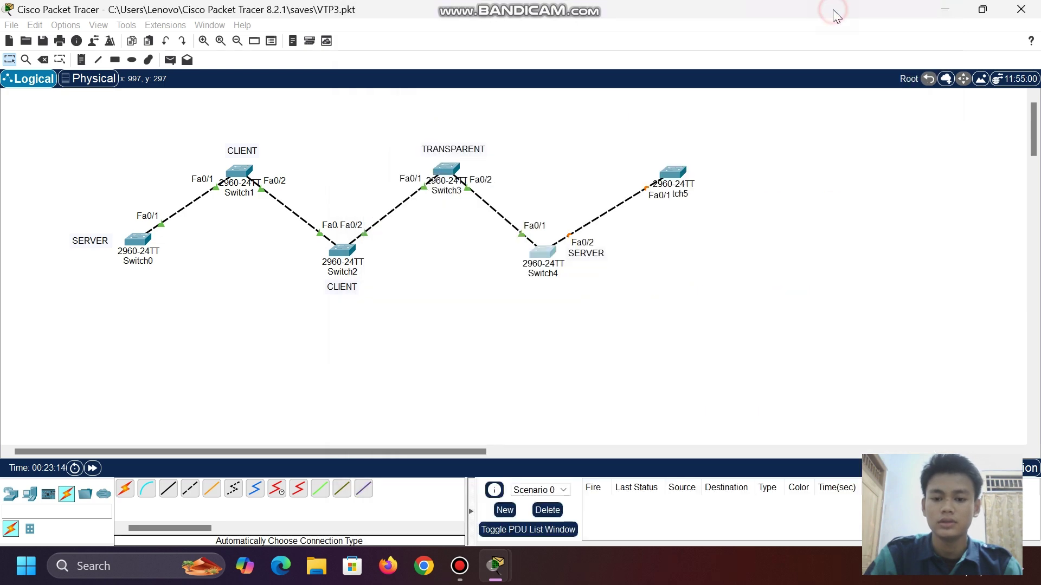
- Open Switch5's CLI and enter global configuration mode with en and conf t
{"action": "left_click", "coordinate": [666, 175]}
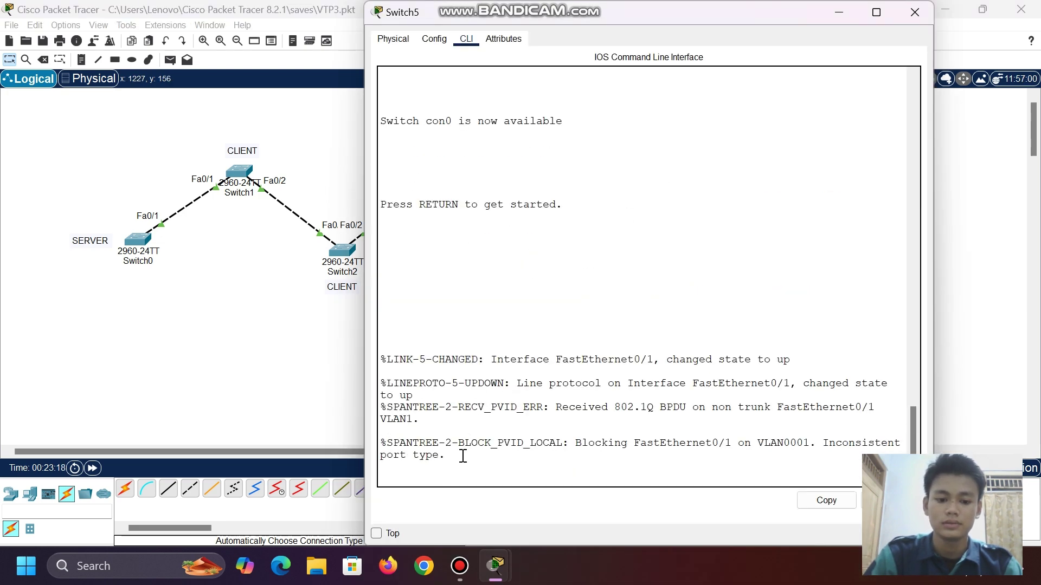
{"action": "left_click", "coordinate": [459, 471]}
{"action": "key", "text": "Return"}
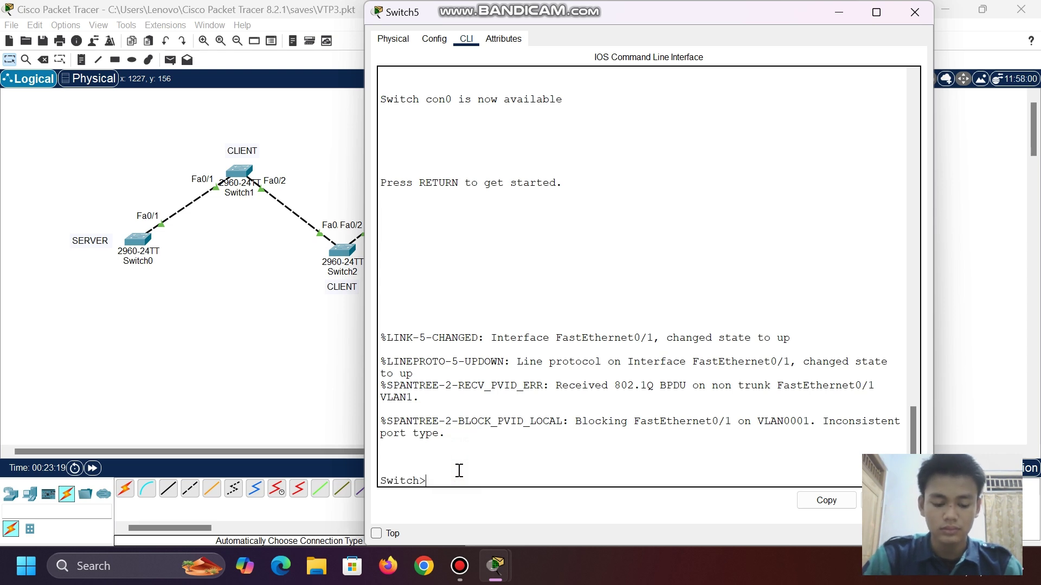
{"action": "type", "text": "en"}
{"action": "key", "text": "Return"}
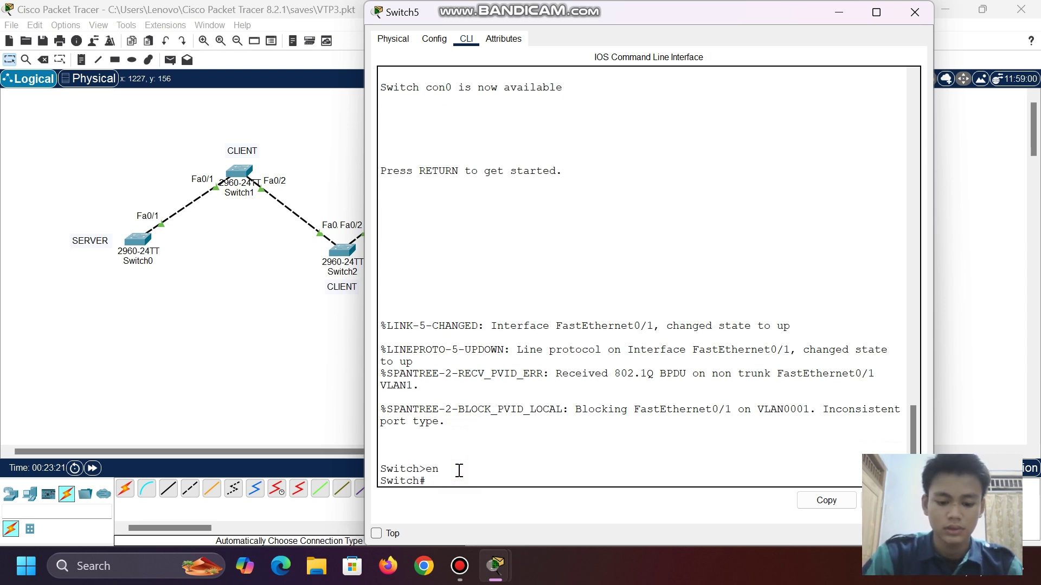
{"action": "type", "text": "conf t"}
{"action": "key", "text": "Return"}
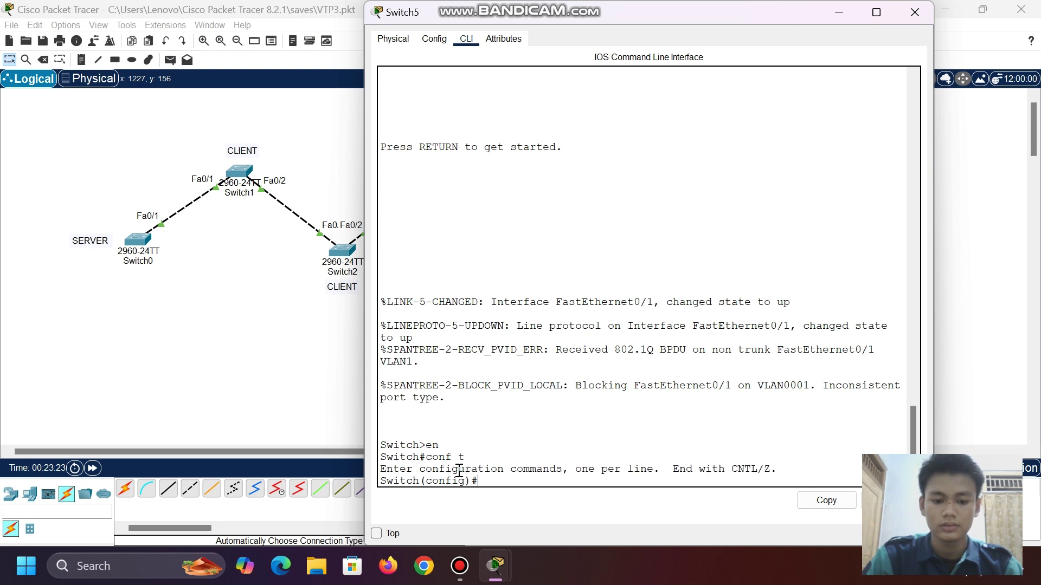
- Set Switch5's interface Fa0/1 to switchport mode trunk
{"action": "type", "text": "int"}
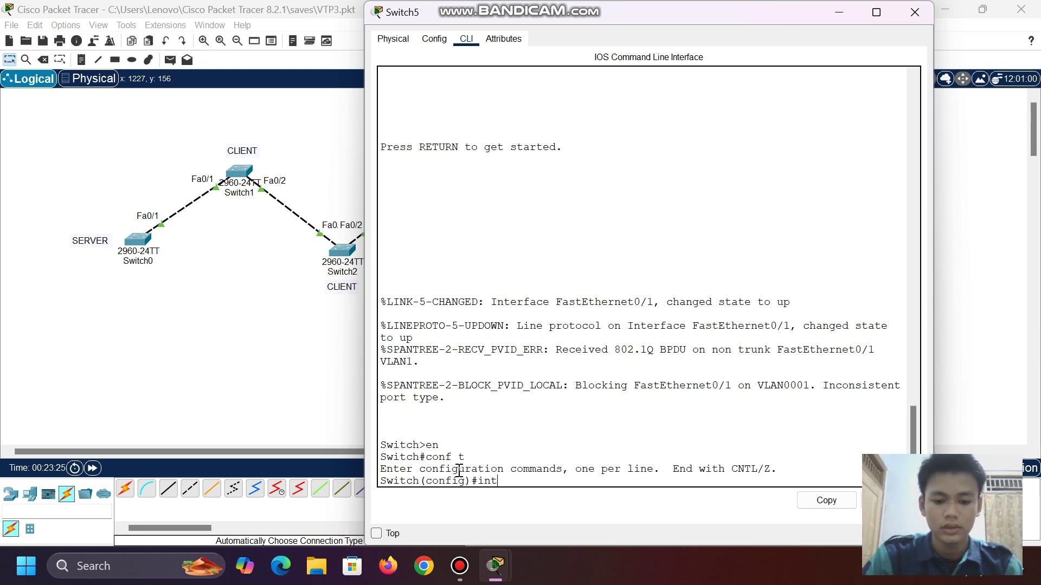
{"action": "type", "text": " fa0/1"}
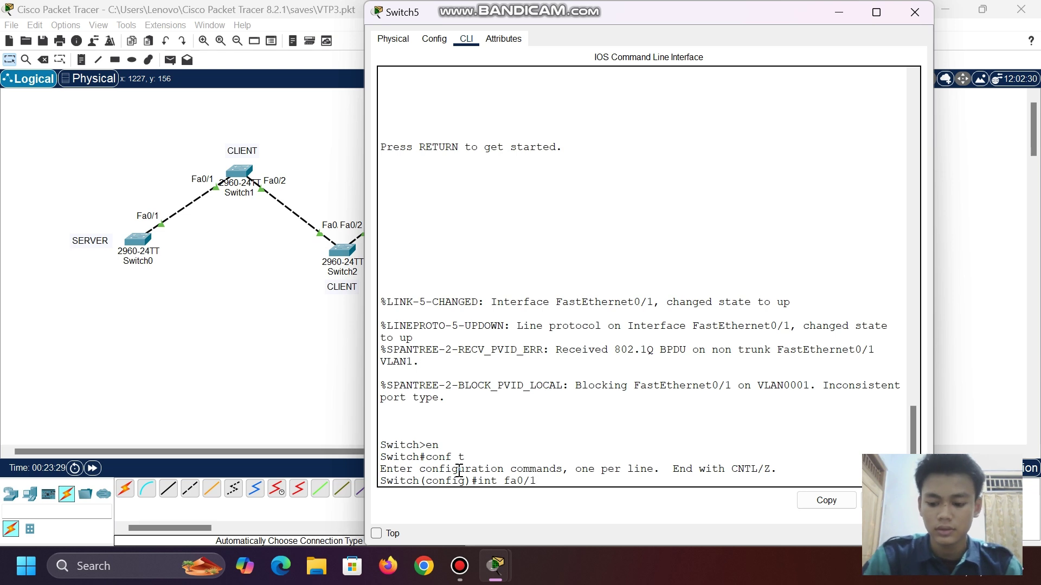
{"action": "key", "text": "Return"}
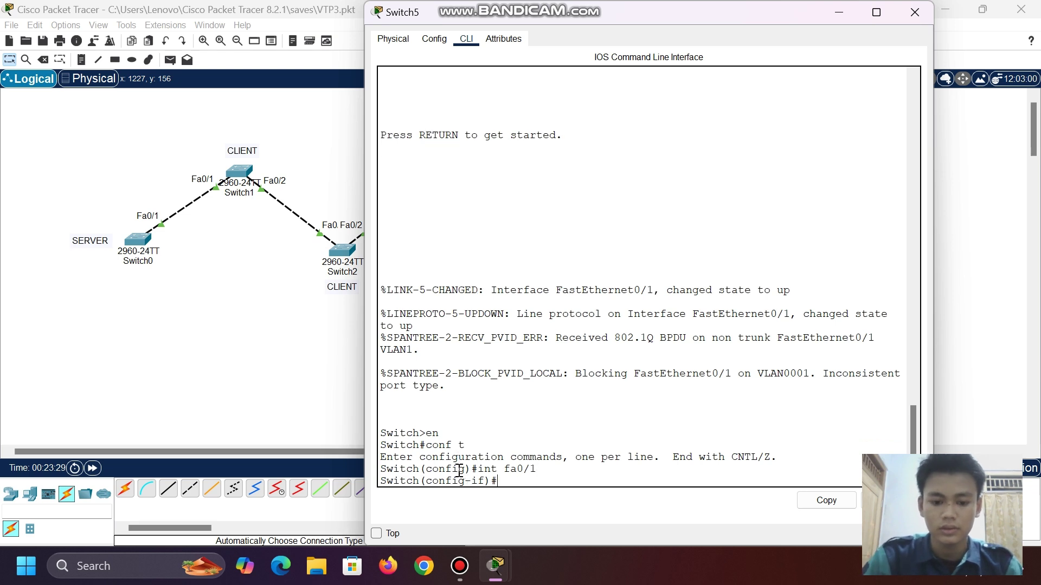
{"action": "type", "text": "swi"}
{"action": "key", "text": "Tab"}
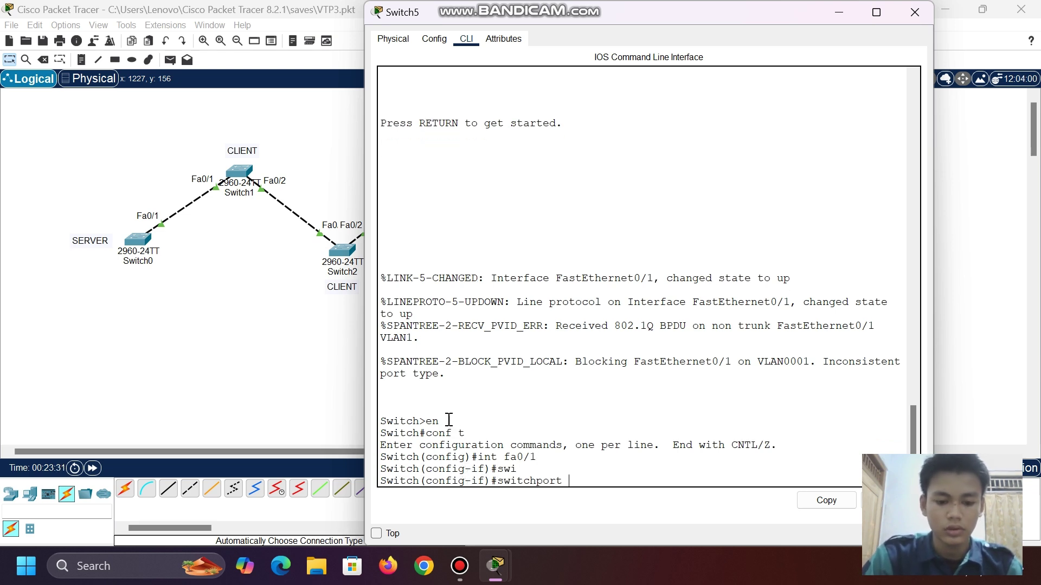
{"action": "type", "text": "mo"}
{"action": "key", "text": "Tab"}
{"action": "type", "text": "tr"}
{"action": "key", "text": "Tab"}
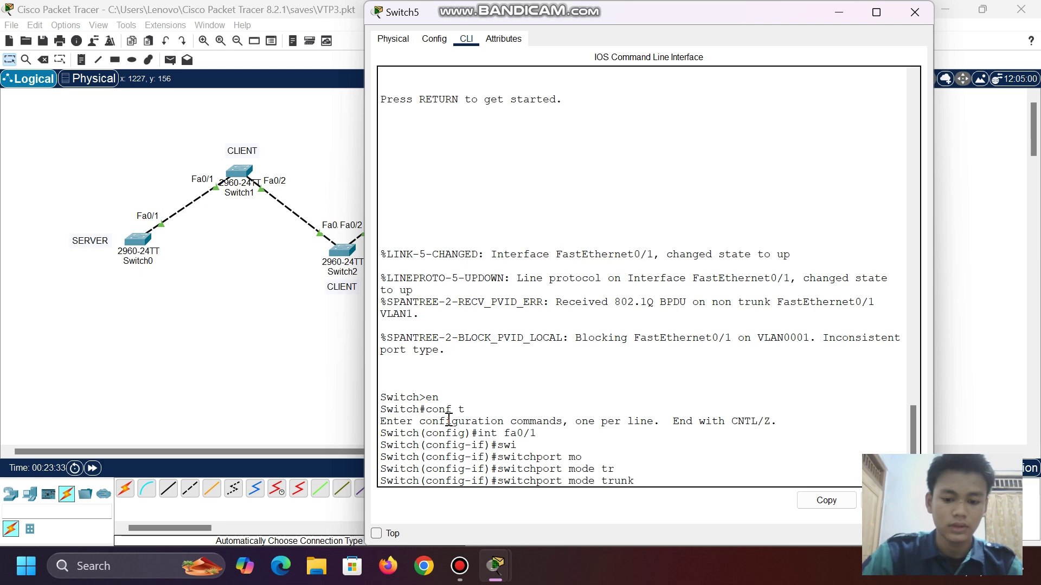
{"action": "key", "text": "Return"}
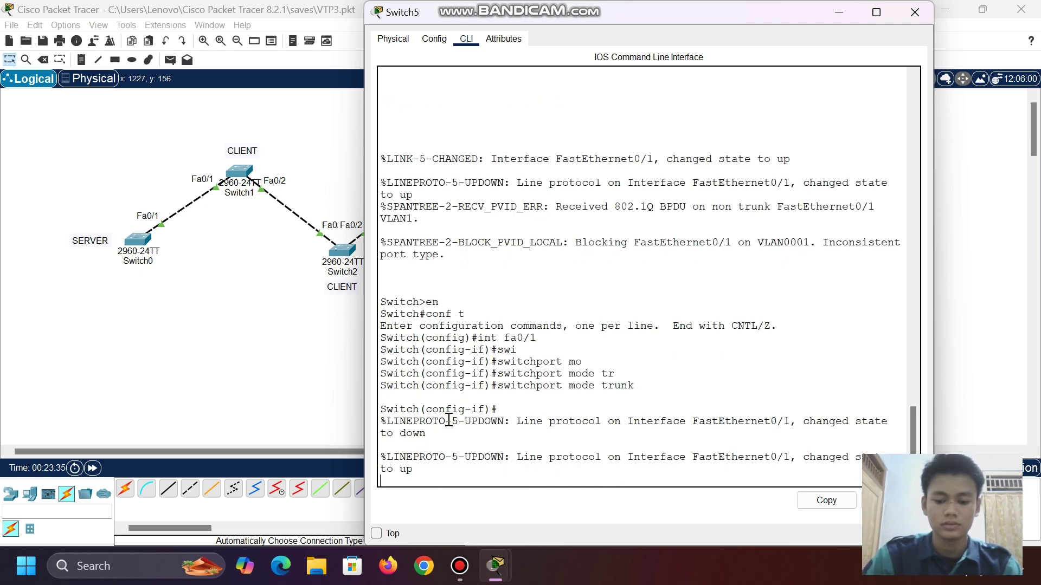
{"action": "key", "text": "Return"}
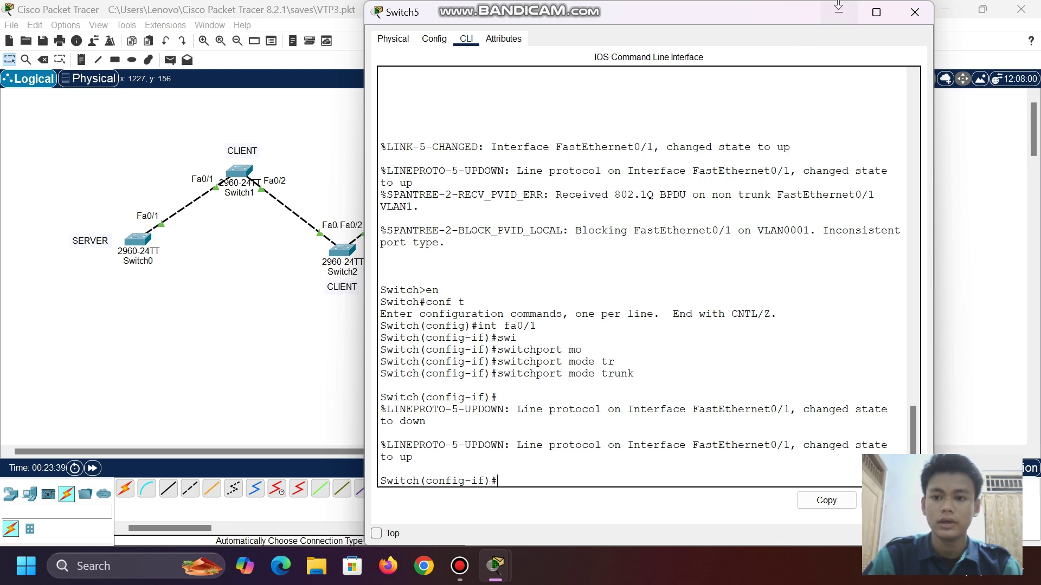
{"action": "left_click", "coordinate": [839, 14]}
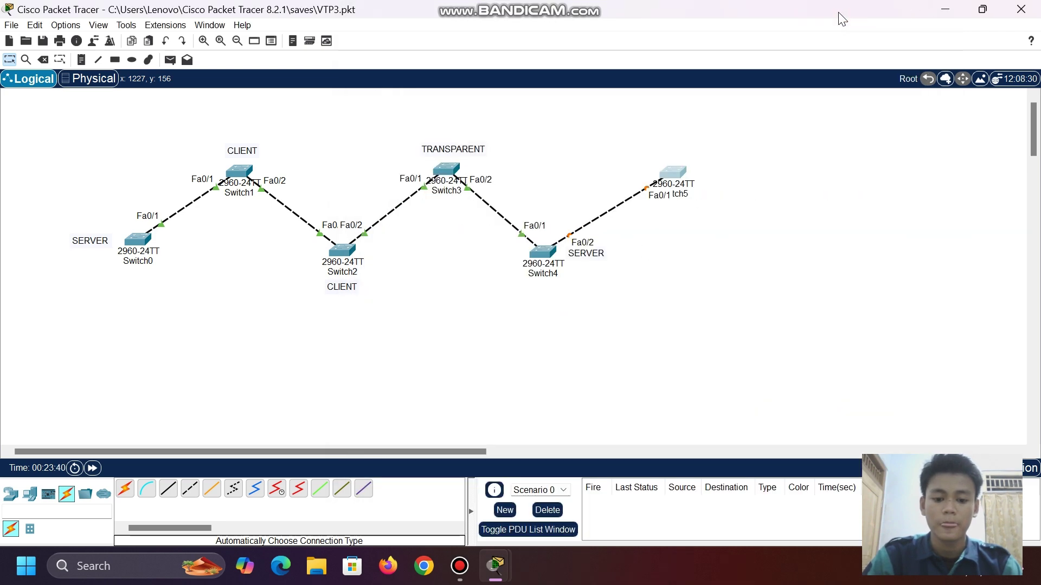
- Drag Switch5 up and to the right of Switch4, its link following
{"action": "left_click", "coordinate": [675, 174]}
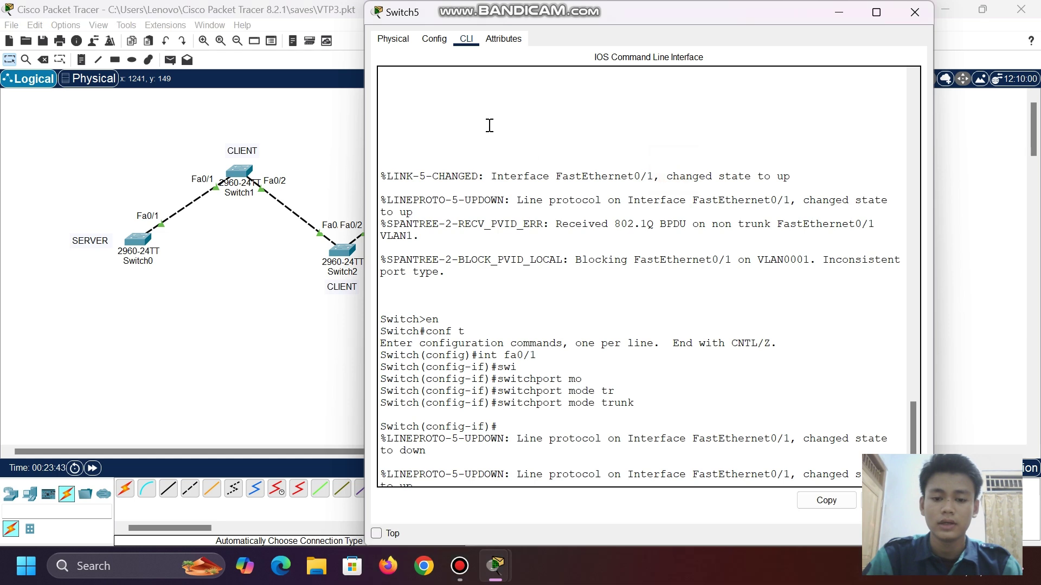
{"action": "left_click", "coordinate": [839, 12]}
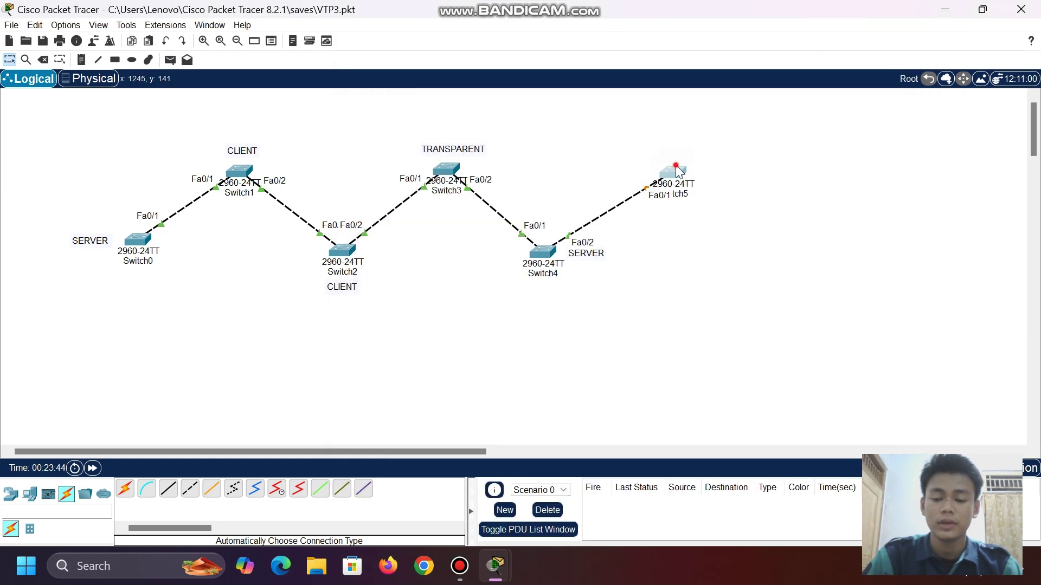
{"action": "left_click_drag", "start_coordinate": [679, 139], "coordinate": [675, 171]}
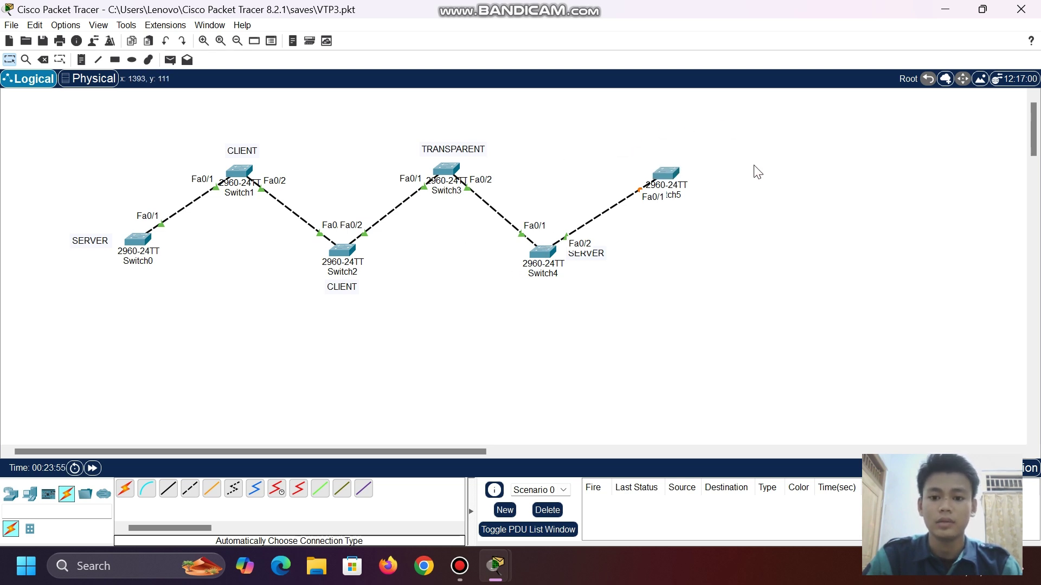
{"action": "left_click_drag", "start_coordinate": [672, 168], "coordinate": [696, 168]}
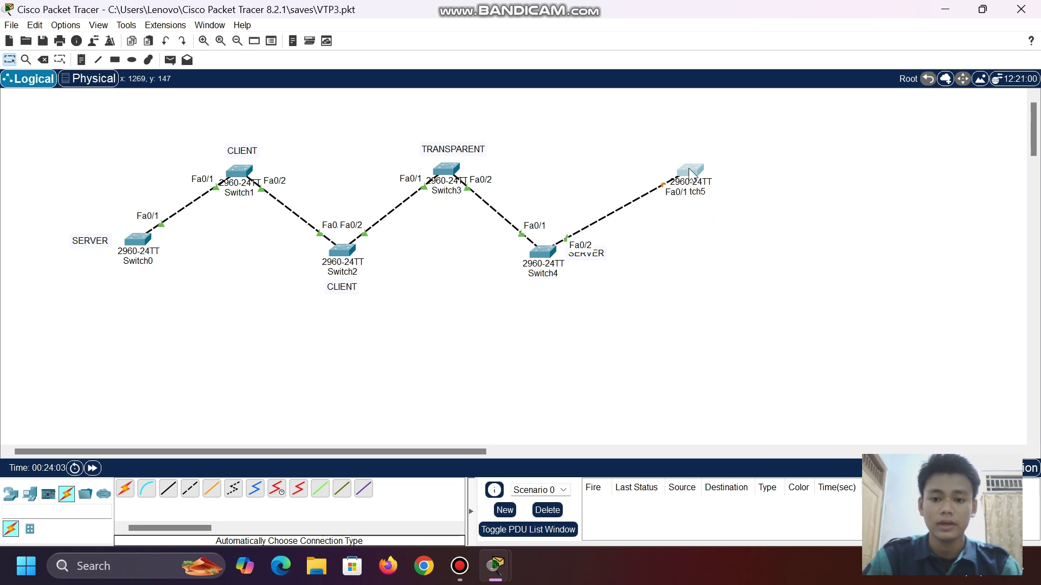
{"action": "left_click_drag", "start_coordinate": [690, 172], "coordinate": [706, 162]}
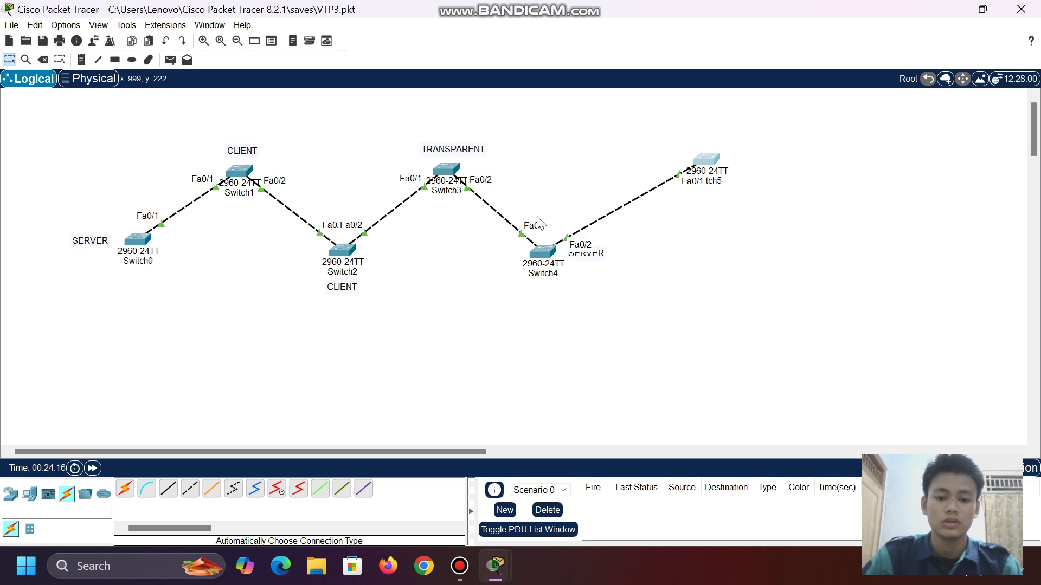
{"action": "left_click", "coordinate": [541, 254]}
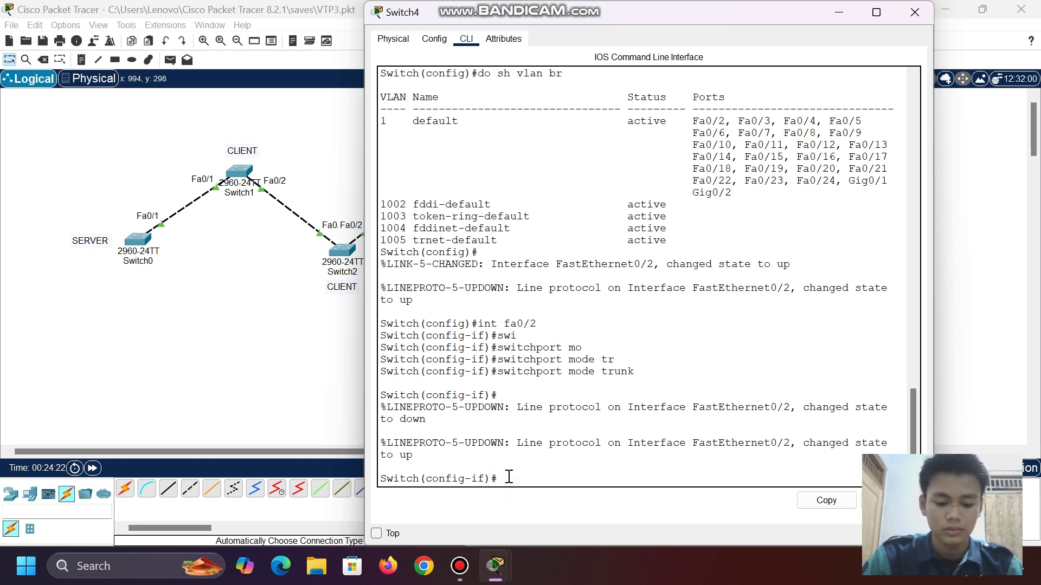
{"action": "type", "text": "do show vl"}
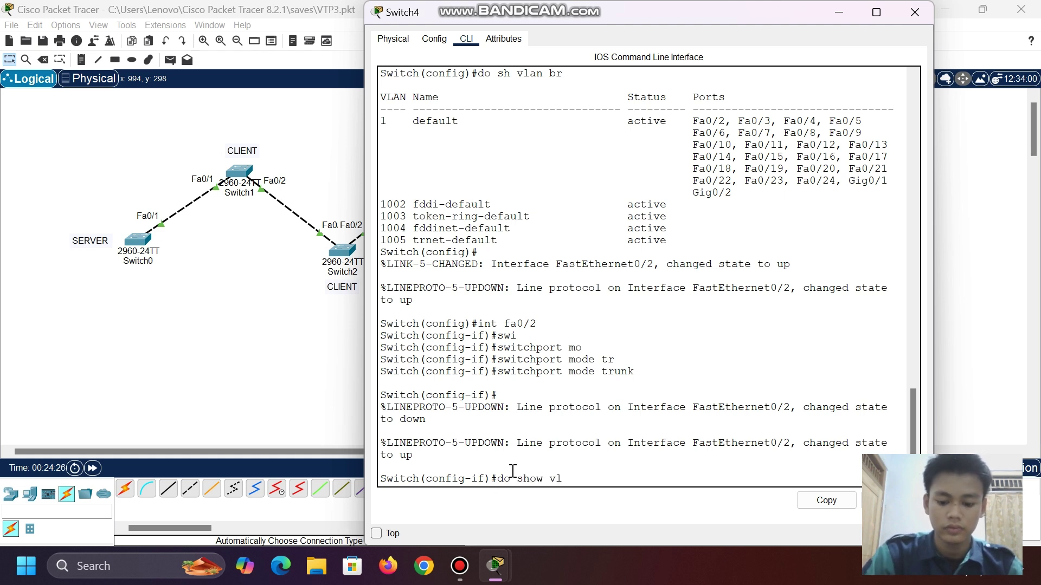
{"action": "type", "text": "r"}
{"action": "key", "text": "Return"}
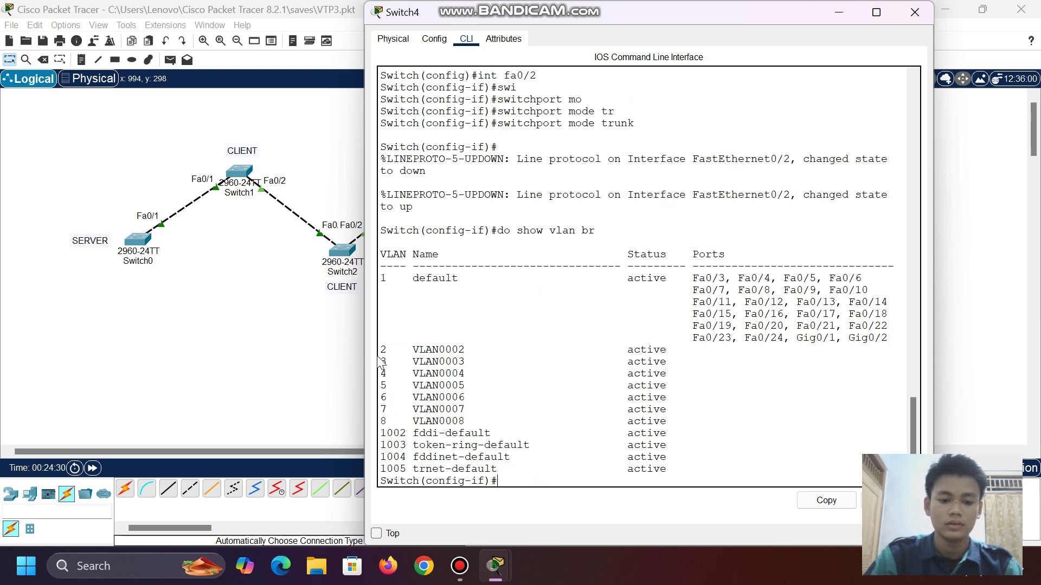
{"action": "left_click_drag", "start_coordinate": [381, 350], "coordinate": [776, 423]}
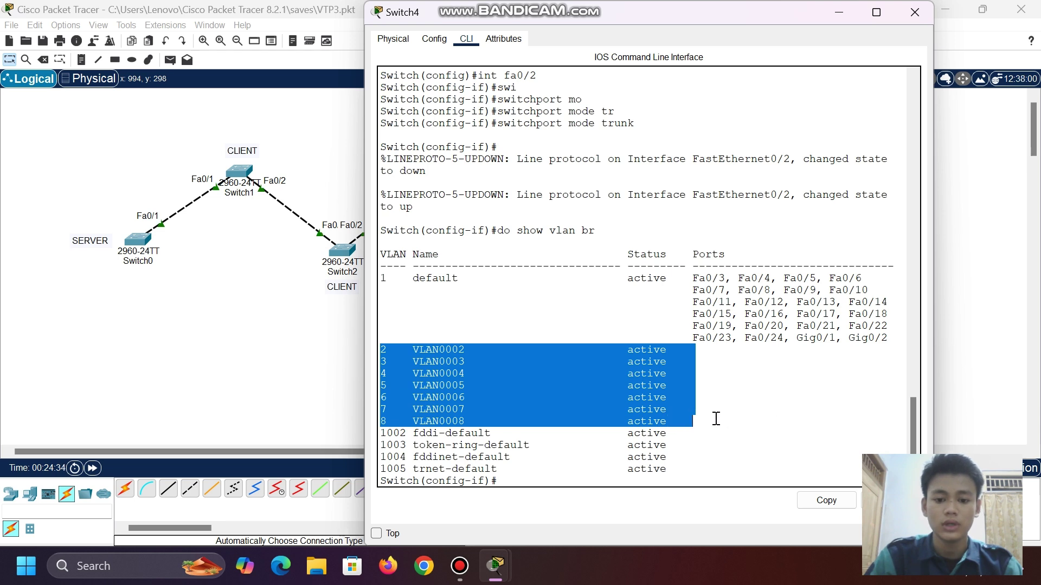
{"action": "left_click", "coordinate": [838, 12]}
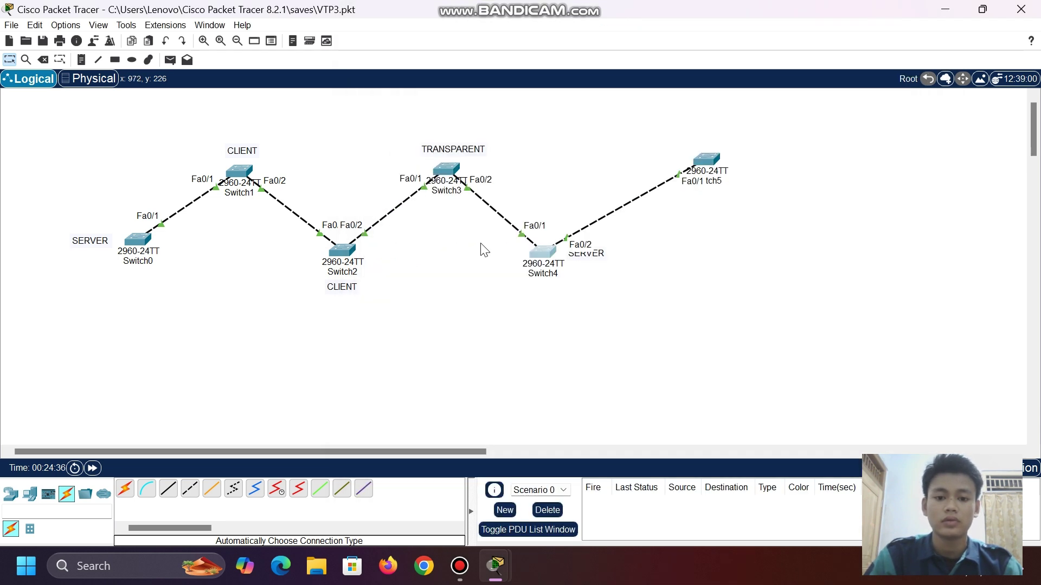
- Fine-tune Switch5's position at Switch4's upper right, leaving Switch4's SERVER label clear
{"action": "mouse_move", "coordinate": [711, 166]}
{"action": "left_mouse_down"}
{"action": "mouse_move", "coordinate": [681, 160]}
{"action": "mouse_move", "coordinate": [766, 158]}
{"action": "mouse_move", "coordinate": [776, 169]}
{"action": "mouse_move", "coordinate": [723, 173]}
{"action": "mouse_move", "coordinate": [713, 161]}
{"action": "left_mouse_up"}
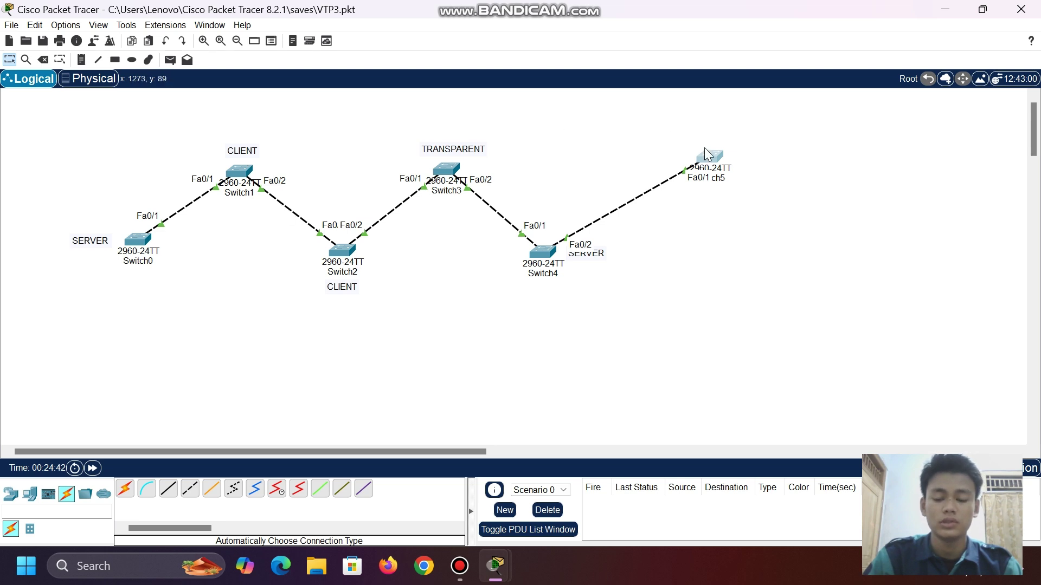
{"action": "left_click_drag", "start_coordinate": [678, 157], "coordinate": [721, 159]}
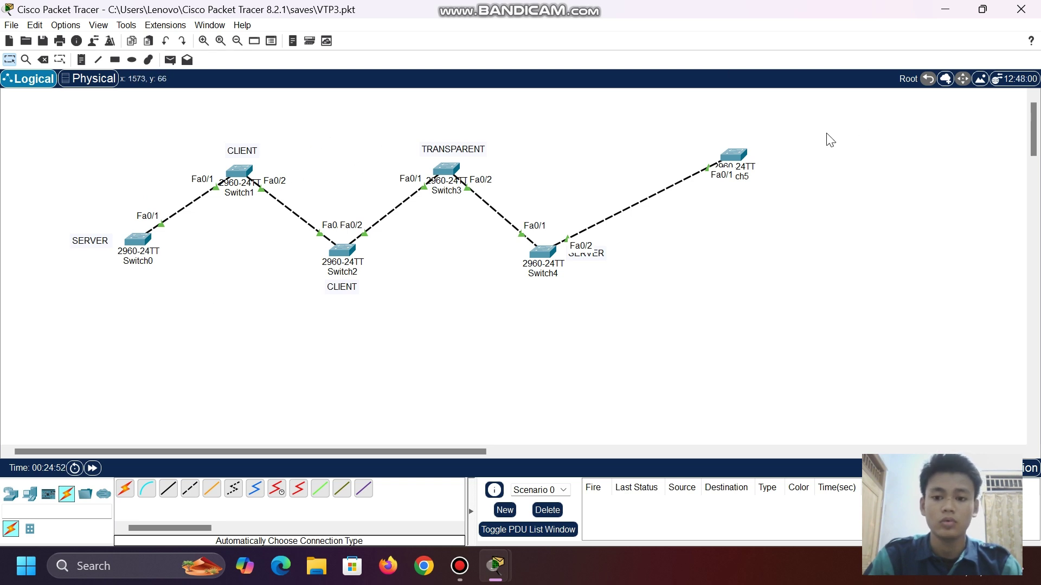
{"action": "left_click", "coordinate": [732, 157]}
{"action": "mouse_move", "coordinate": [733, 157]}
{"action": "left_mouse_down"}
{"action": "mouse_move", "coordinate": [688, 164]}
{"action": "mouse_move", "coordinate": [714, 146]}
{"action": "mouse_move", "coordinate": [728, 165]}
{"action": "left_mouse_up"}
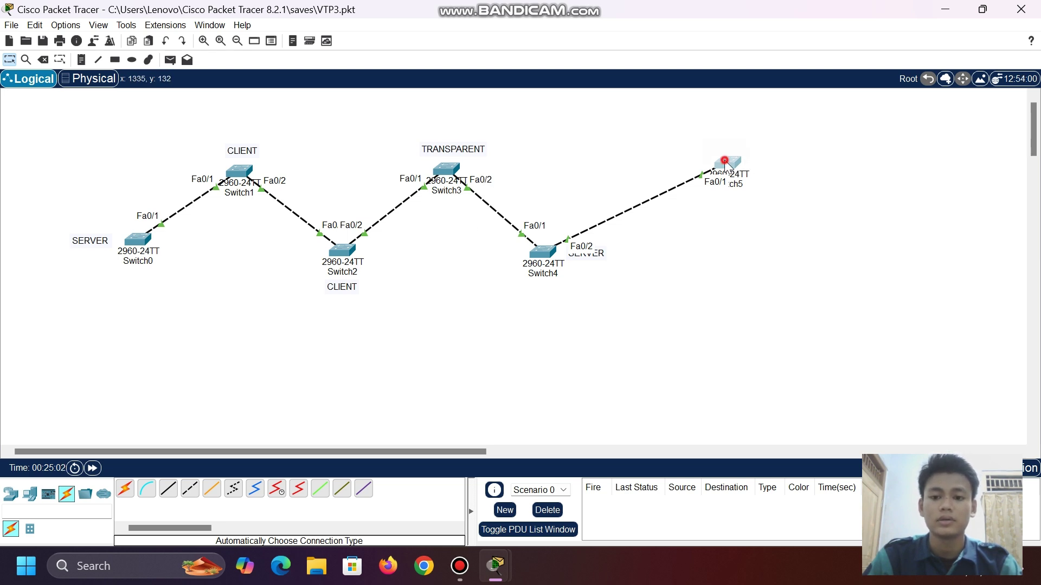
{"action": "left_click_drag", "start_coordinate": [725, 159], "coordinate": [700, 158]}
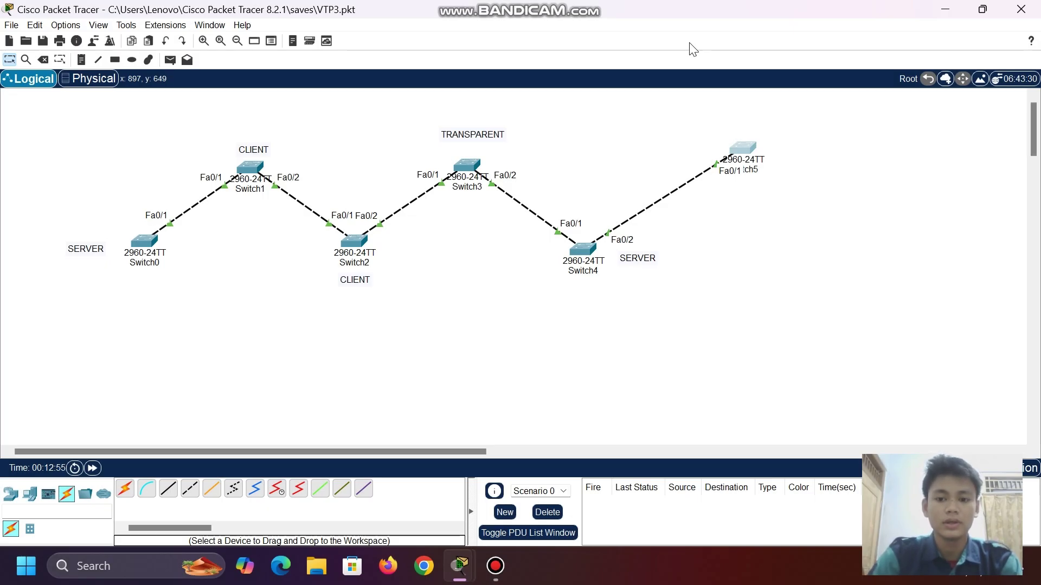
- Bring up Switch5's CLI and enter global configuration mode
{"action": "left_click", "coordinate": [742, 147]}
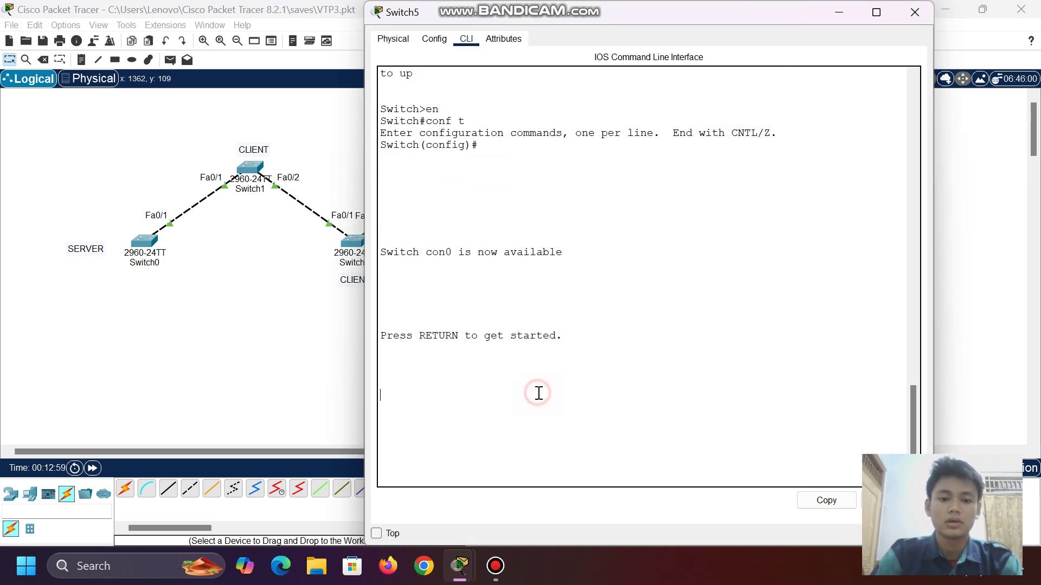
{"action": "left_click", "coordinate": [839, 11]}
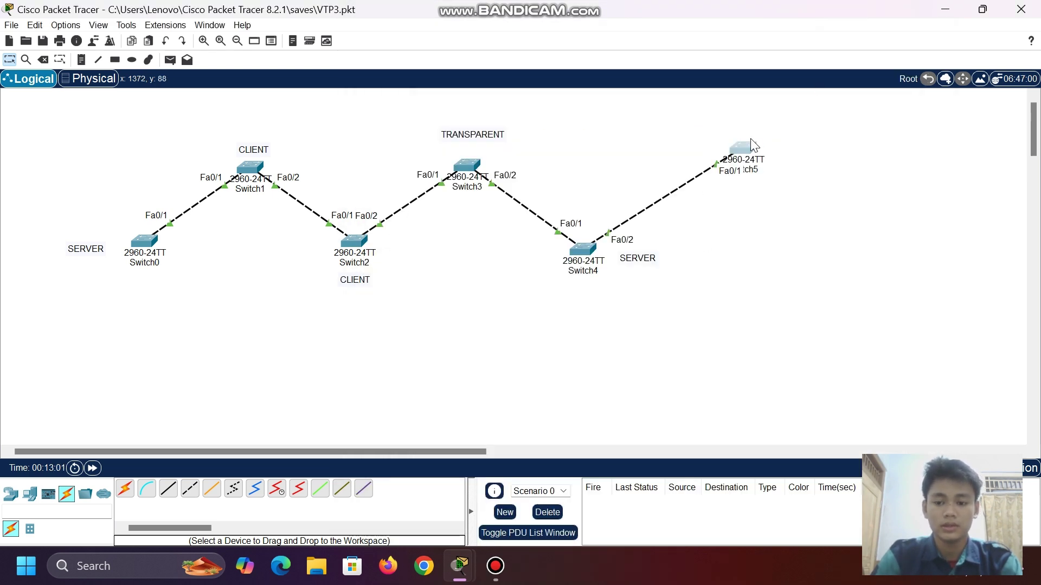
{"action": "left_click", "coordinate": [738, 148]}
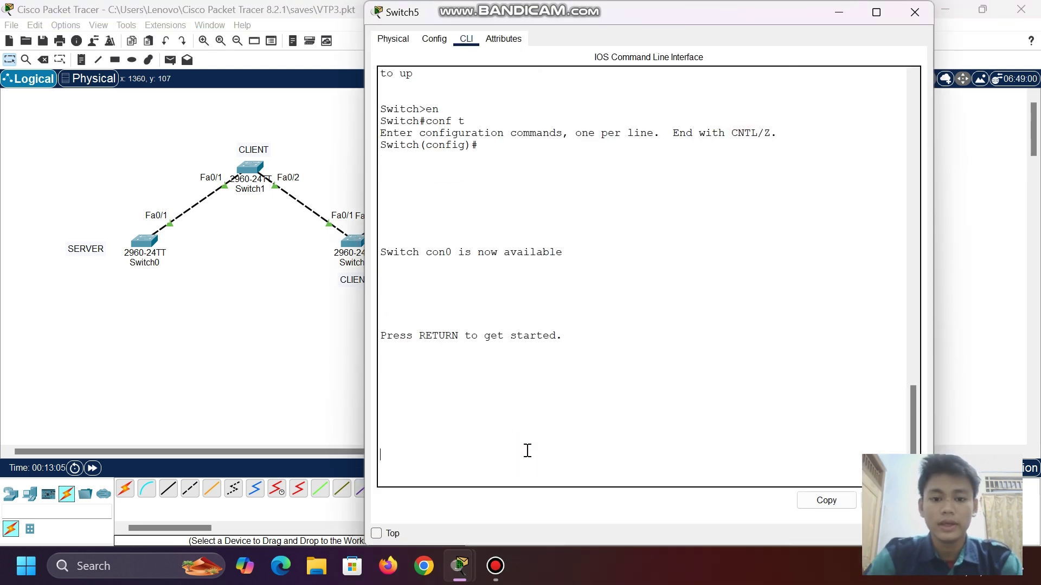
{"action": "key", "text": "Return"}
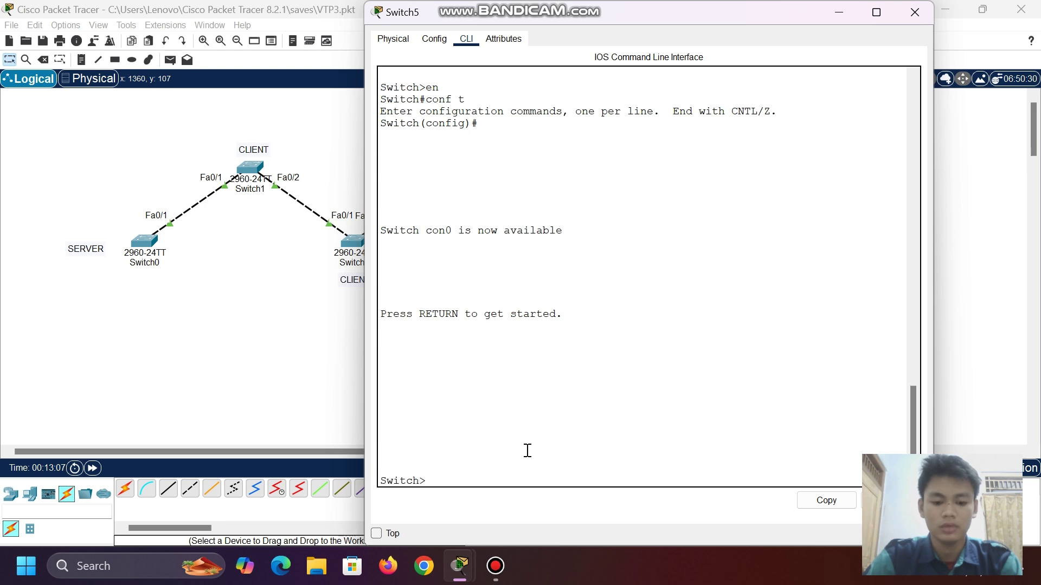
{"action": "type", "text": "en"}
{"action": "key", "text": "Return"}
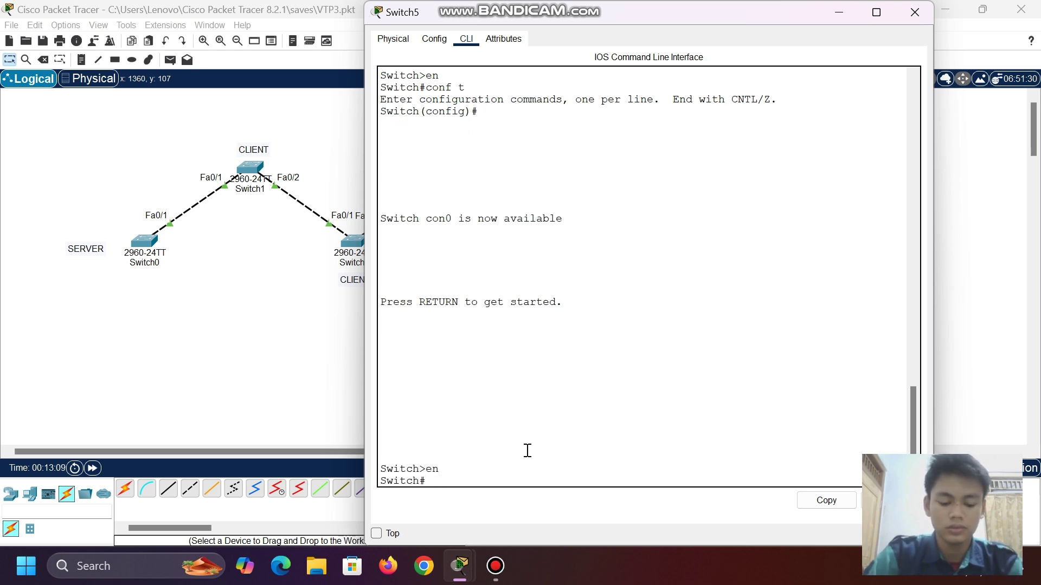
{"action": "type", "text": "conf t"}
{"action": "key", "text": "Return"}
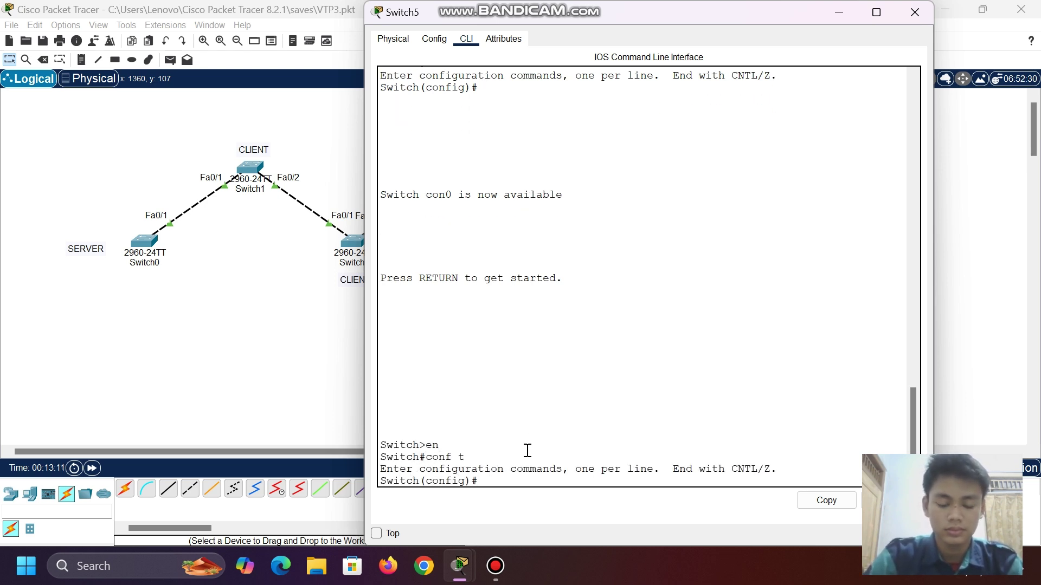
- Run 'do show vtp status' on Switch5: Server mode, domain tkj, configuration revision 7
{"action": "type", "text": "vtp"}
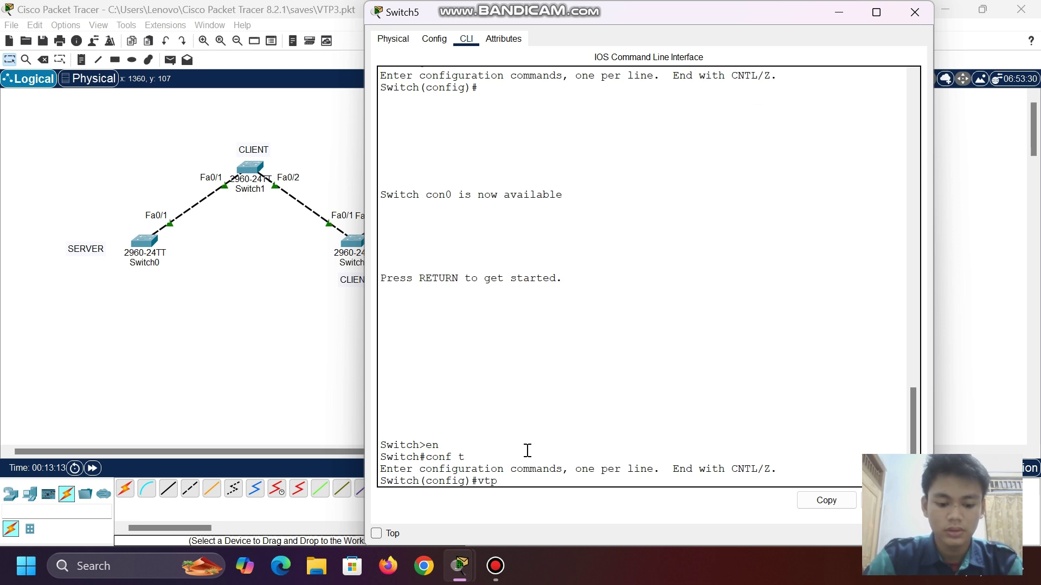
{"action": "key", "text": "BackSpace"}
{"action": "key", "text": "BackSpace"}
{"action": "key", "text": "BackSpace"}
{"action": "key", "text": "BackSpace"}
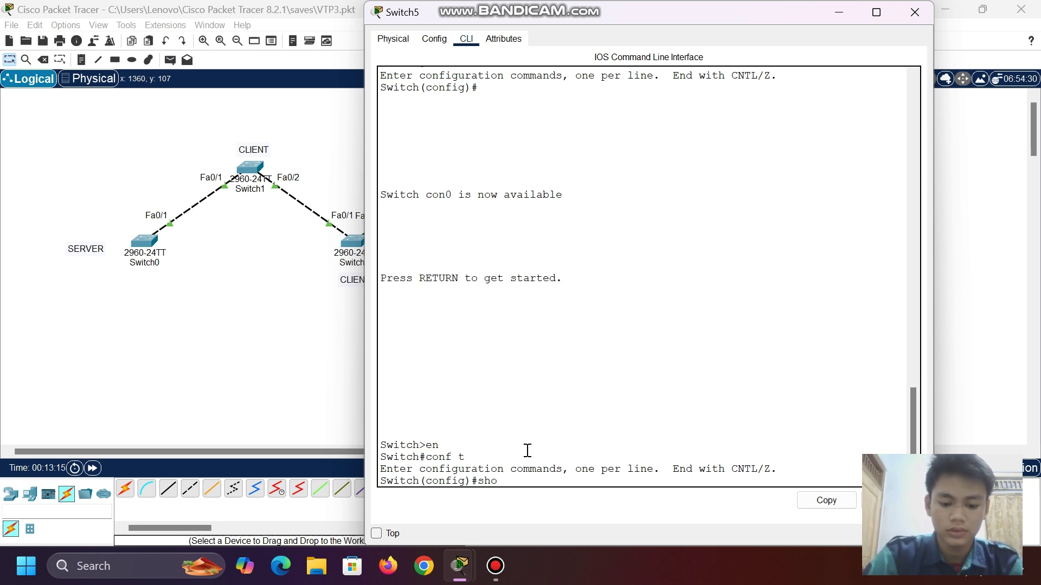
{"action": "type", "text": "show vtp"}
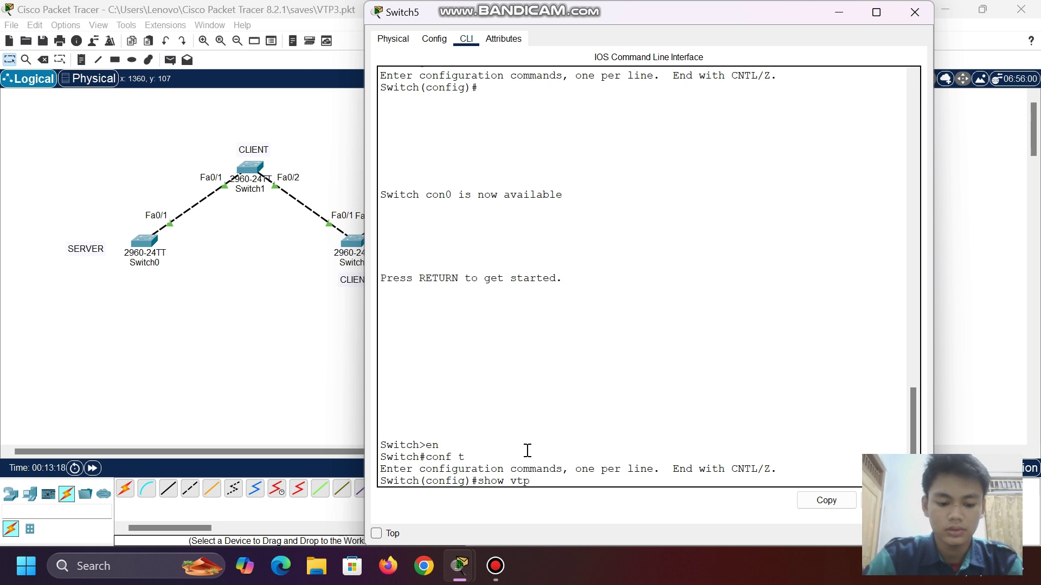
{"action": "type", "text": " status"}
{"action": "key", "text": "Return"}
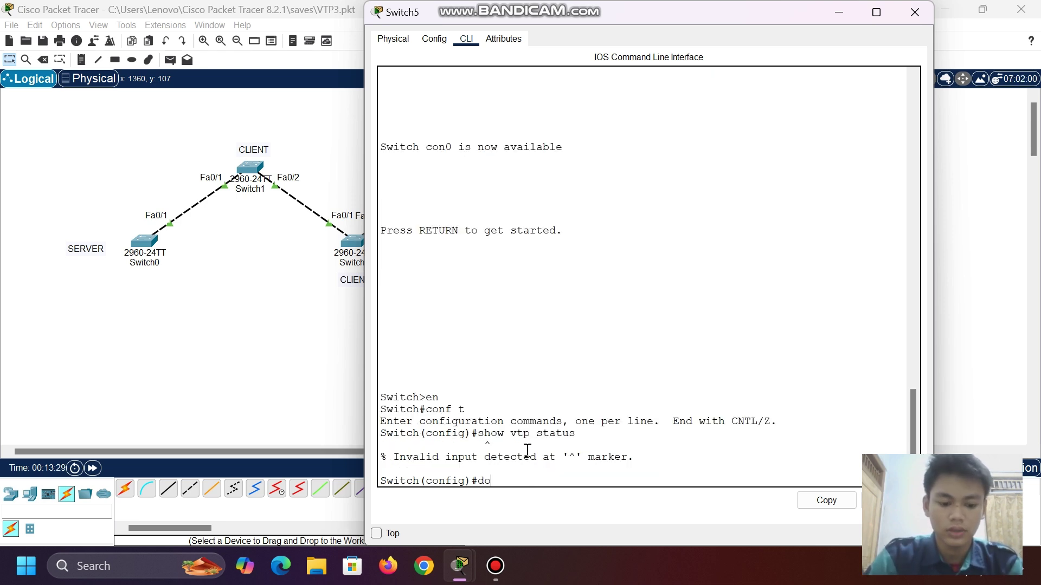
{"action": "type", "text": "do sh"}
{"action": "key", "text": "BackSpace"}
{"action": "key", "text": "BackSpace"}
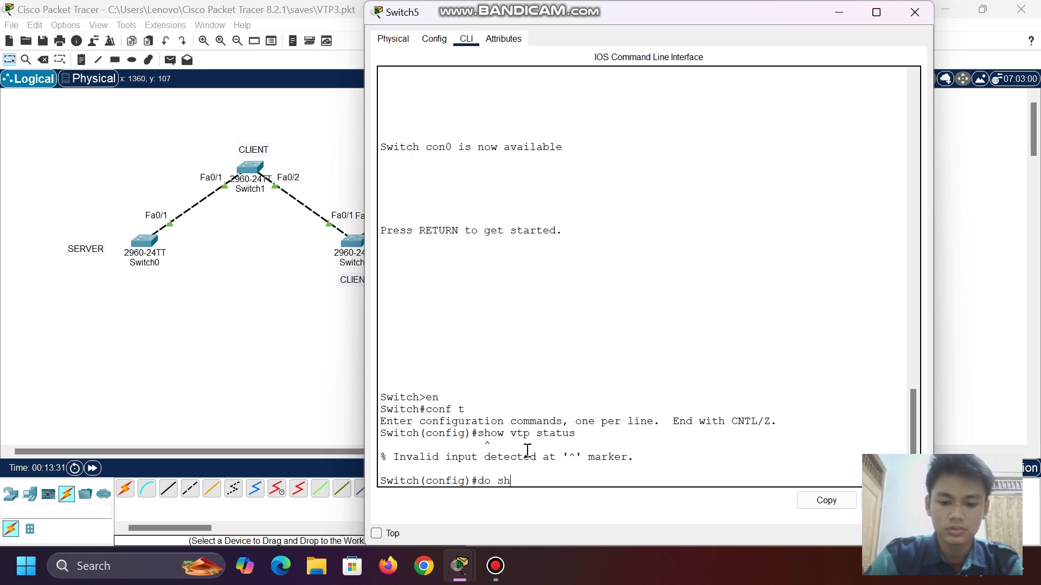
{"action": "type", "text": "ow vtp "}
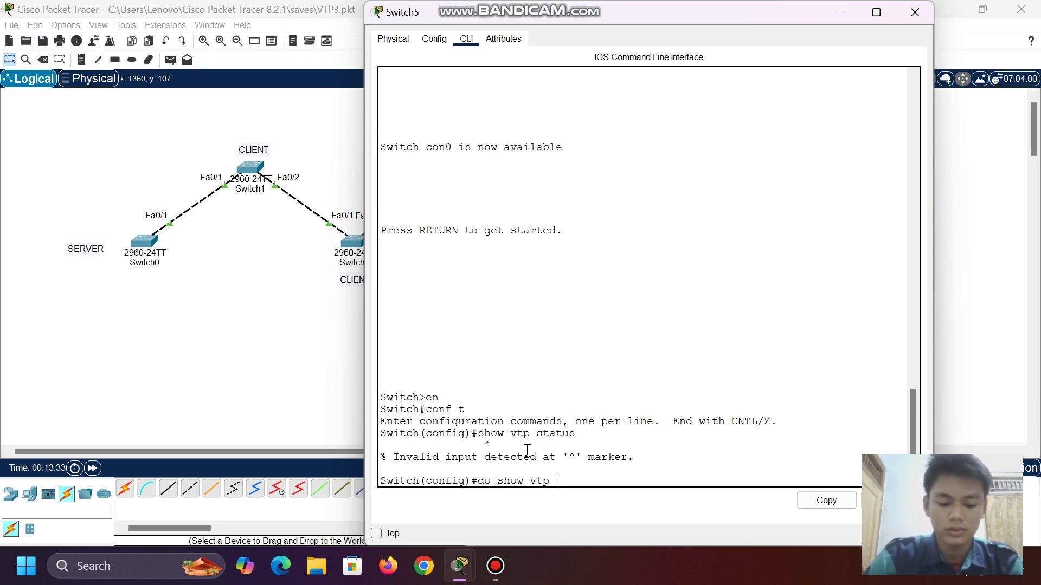
{"action": "type", "text": "status"}
{"action": "key", "text": "Return"}
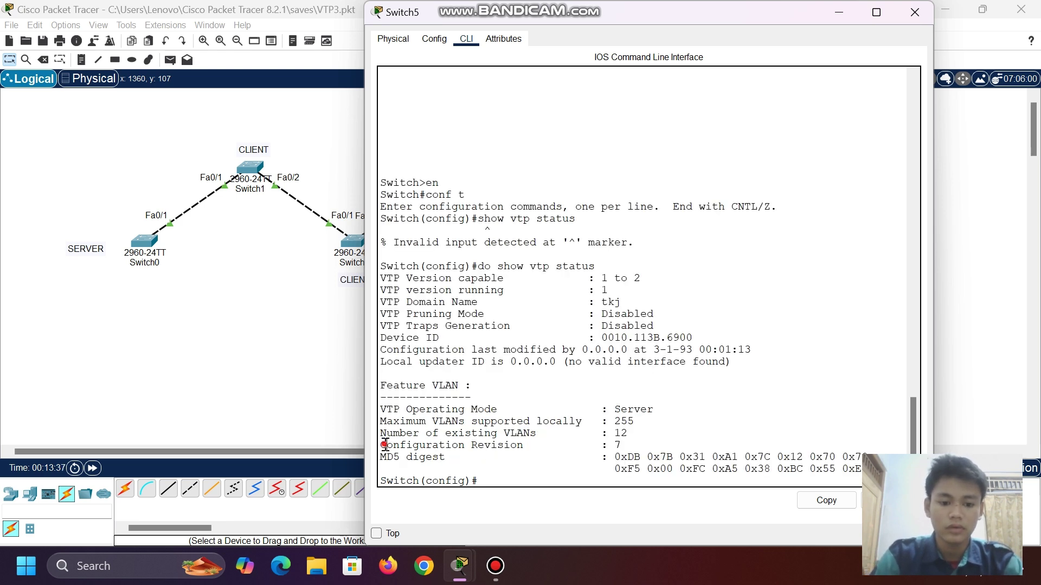
{"action": "left_click_drag", "start_coordinate": [386, 446], "coordinate": [658, 450]}
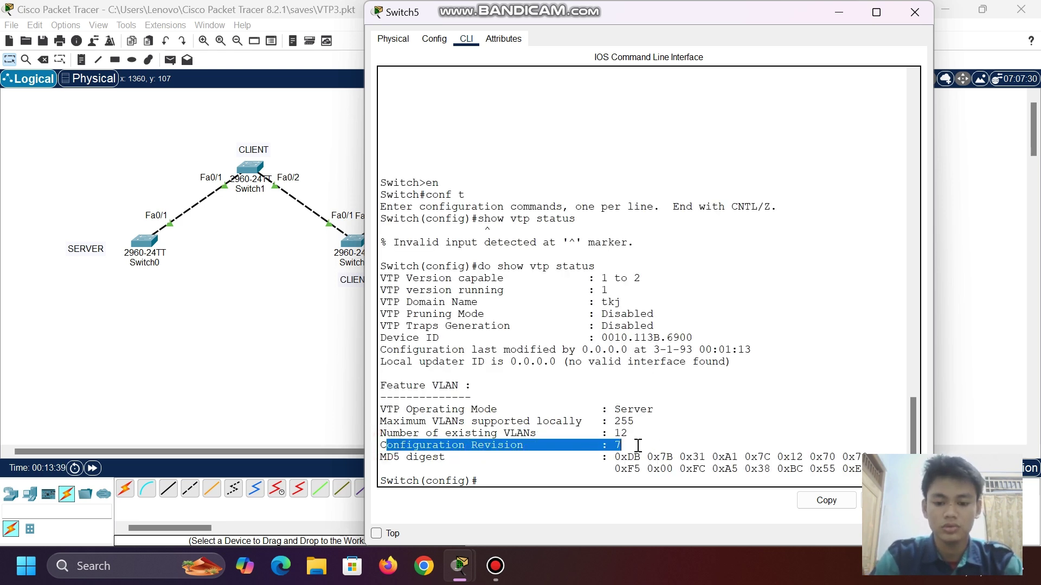
{"action": "left_click", "coordinate": [638, 445]}
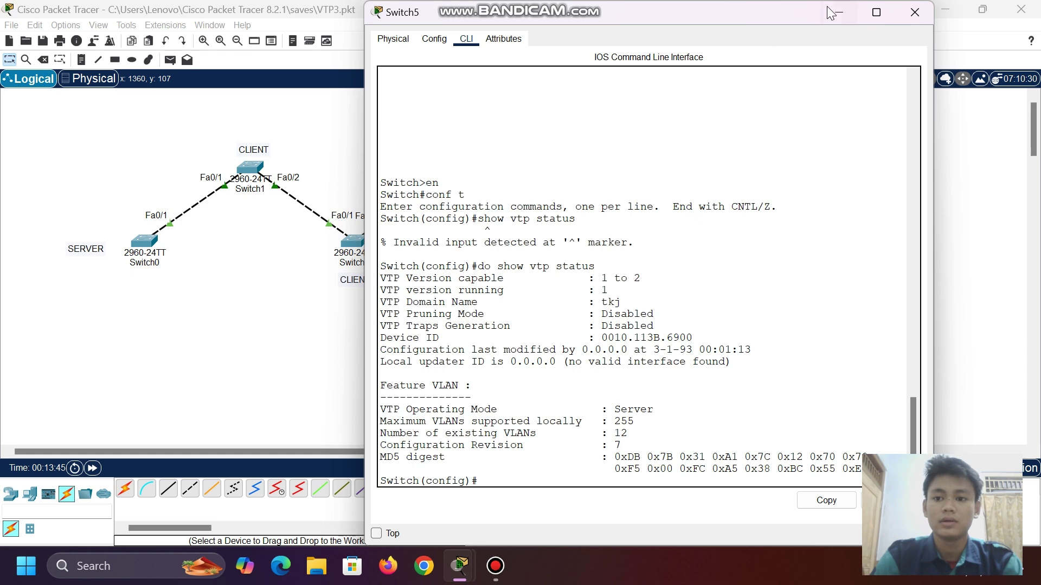
{"action": "left_click", "coordinate": [832, 11]}
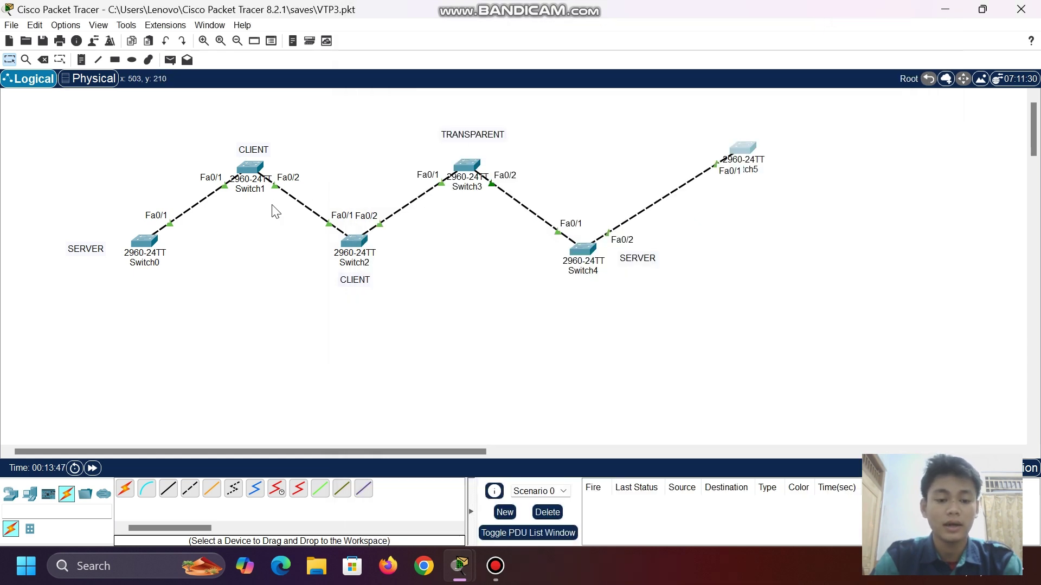
- Run 'do show vlan br' on Switch4 in config mode, showing VLAN0002 through VLAN0008 active
{"action": "left_click", "coordinate": [579, 256]}
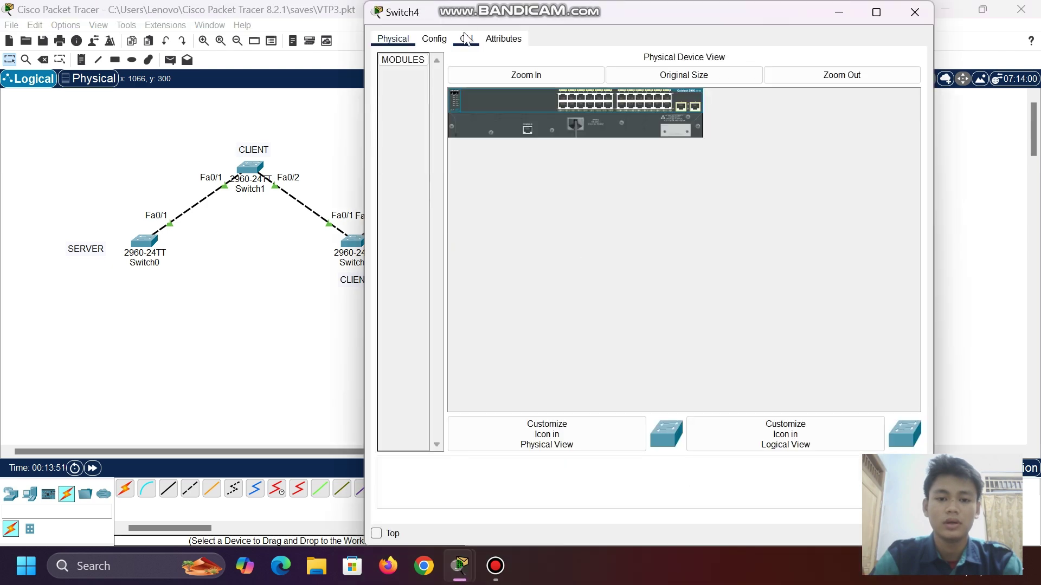
{"action": "left_click", "coordinate": [465, 39]}
{"action": "key", "text": "Return"}
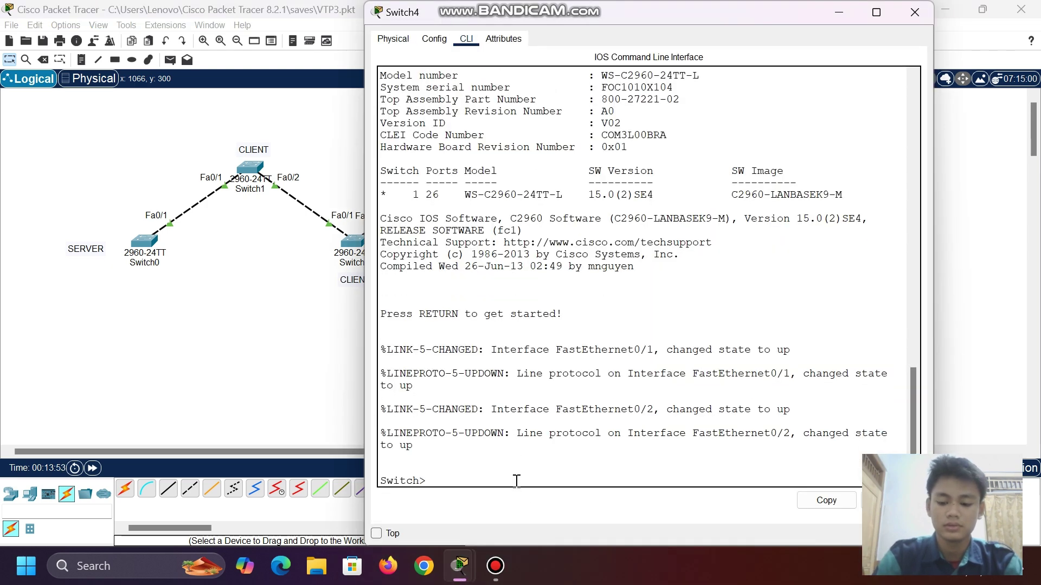
{"action": "type", "text": "en"}
{"action": "key", "text": "Return"}
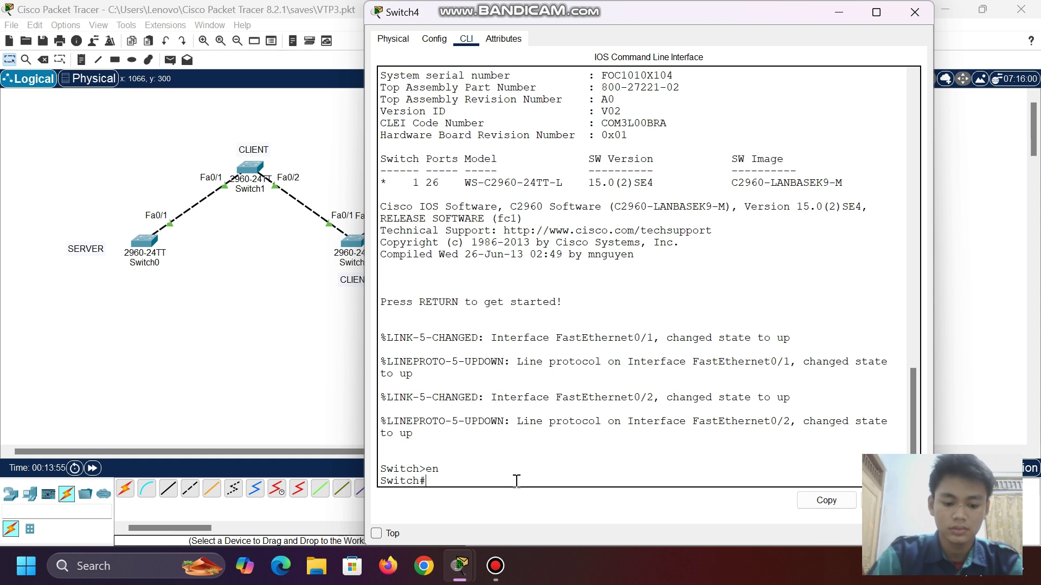
{"action": "type", "text": "conf t"}
{"action": "key", "text": "Return"}
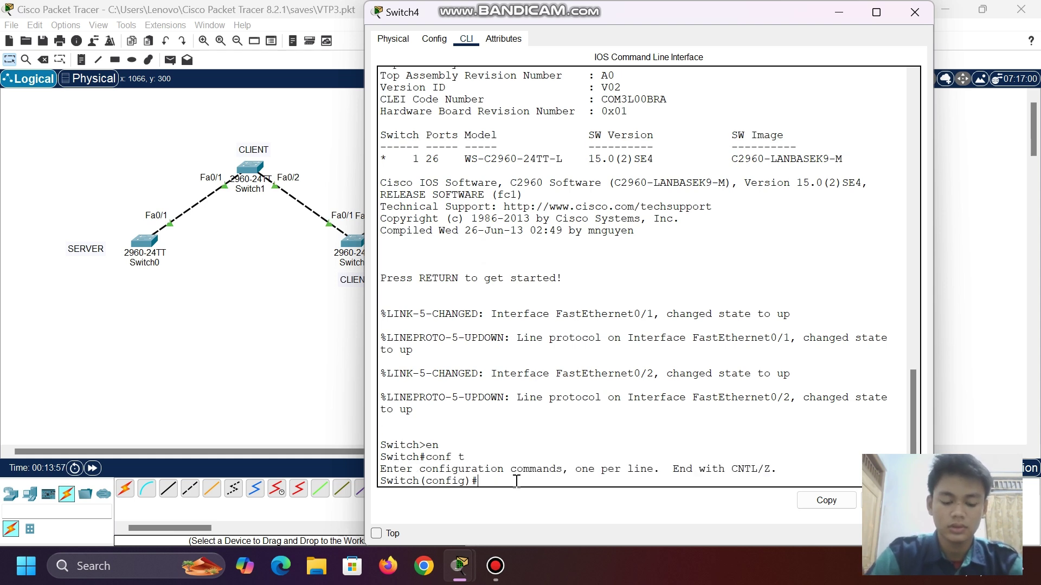
{"action": "type", "text": "do show "}
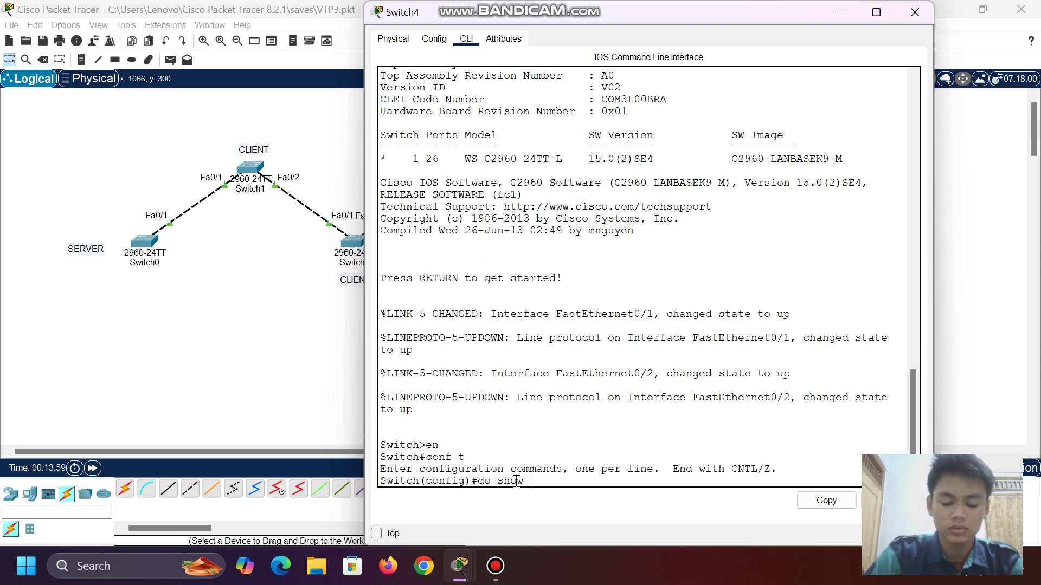
{"action": "type", "text": "vlan br"}
{"action": "key", "text": "Return"}
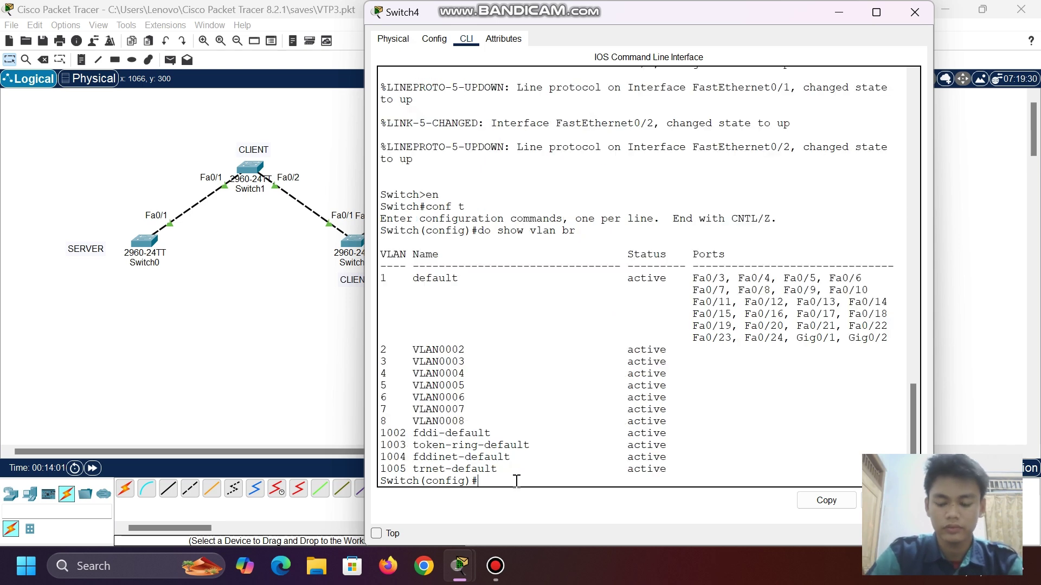
{"action": "left_click_drag", "start_coordinate": [406, 351], "coordinate": [473, 418]}
{"action": "left_click", "coordinate": [473, 419]}
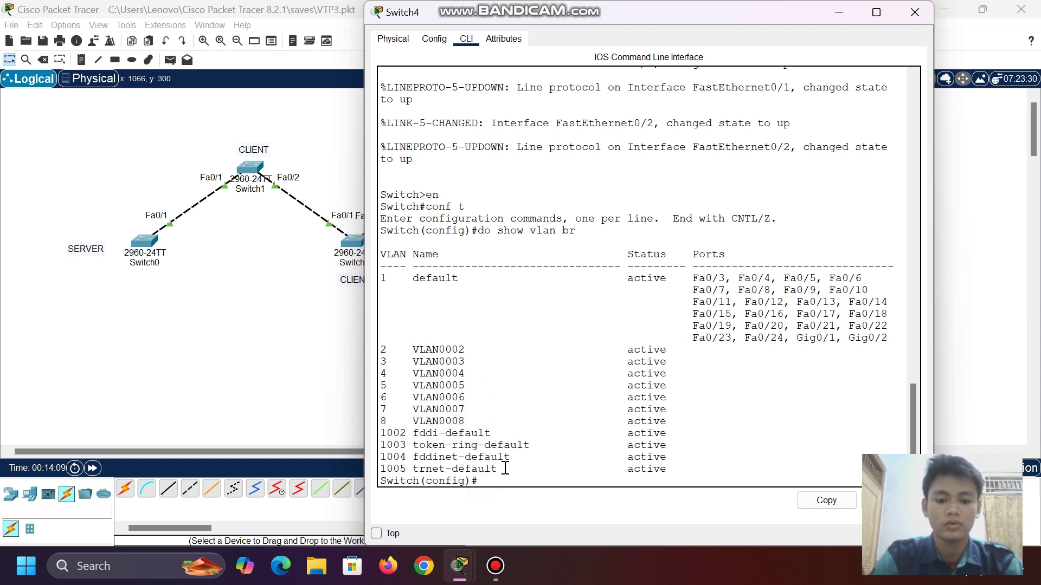
- Delete VLANs 2, 3 and 4 from Switch4 with 'no vlan' commands
{"action": "type", "text": "n"}
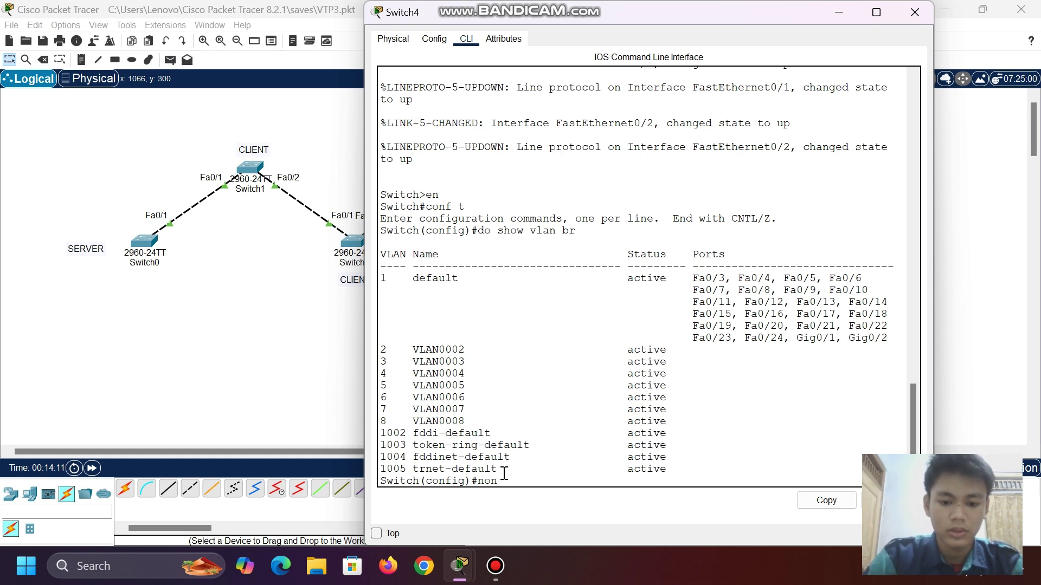
{"action": "type", "text": "on"}
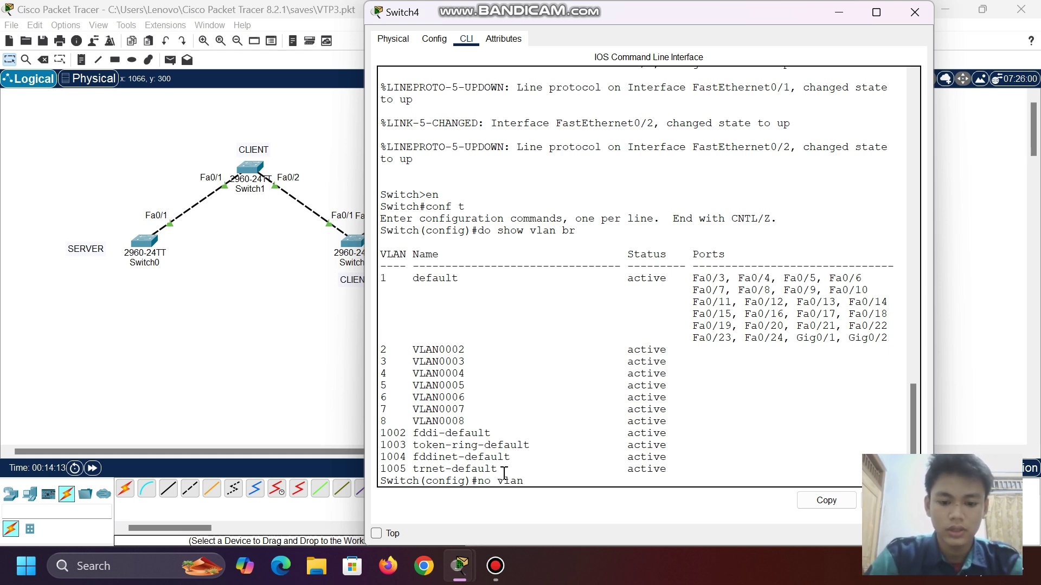
{"action": "key", "text": "Return"}
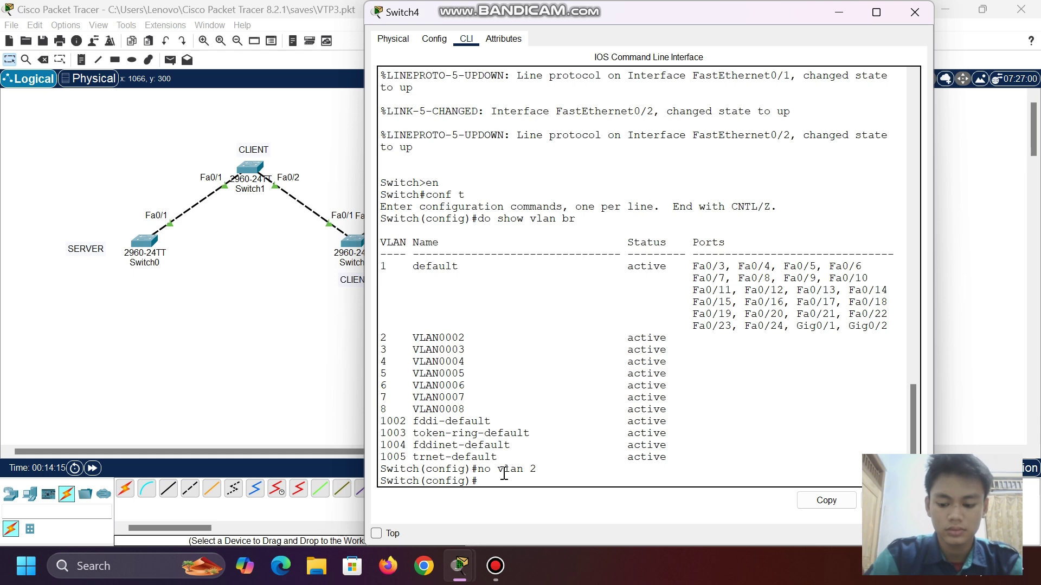
{"action": "key", "text": "Up"}
{"action": "key", "text": "Return"}
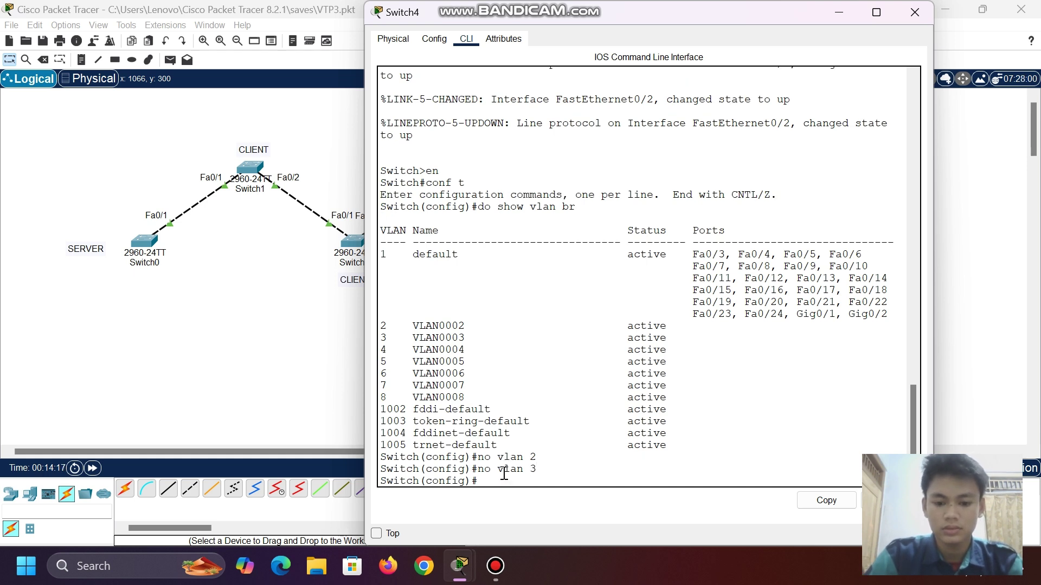
{"action": "key", "text": "Up"}
{"action": "key", "text": "BackSpace"}
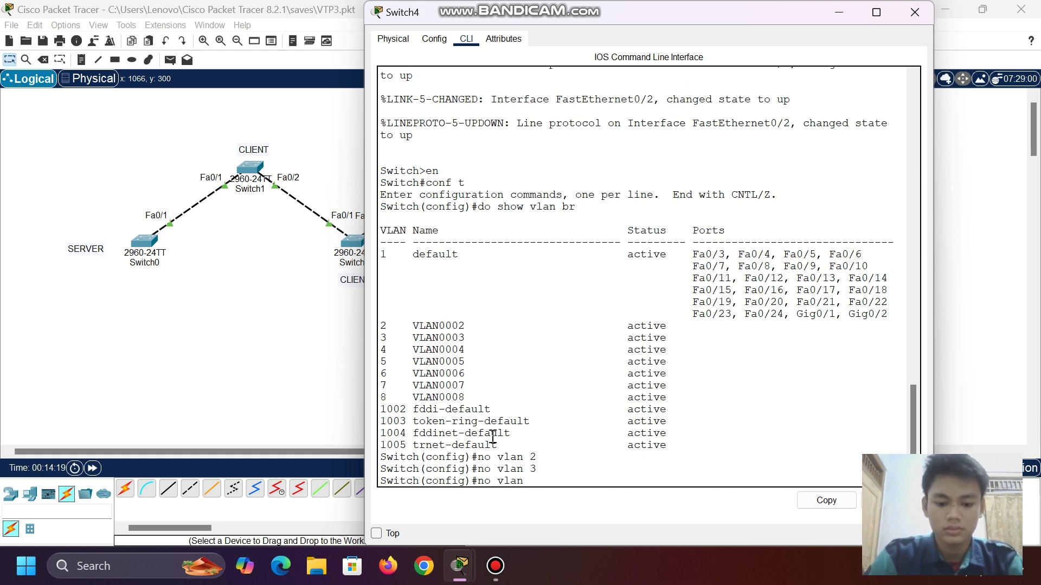
{"action": "type", "text": "4"}
{"action": "key", "text": "Return"}
- Delete VLANs 5 and 6 from Switch4, then type 'do show vlan'
{"action": "key", "text": "Up"}
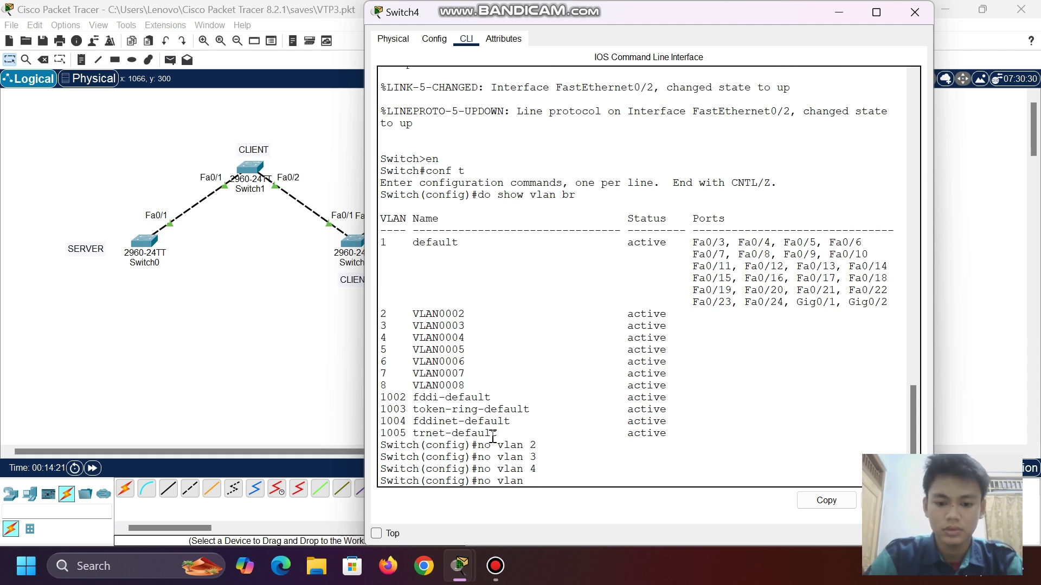
{"action": "type", "text": "5"}
{"action": "key", "text": "Return"}
{"action": "key", "text": "Up"}
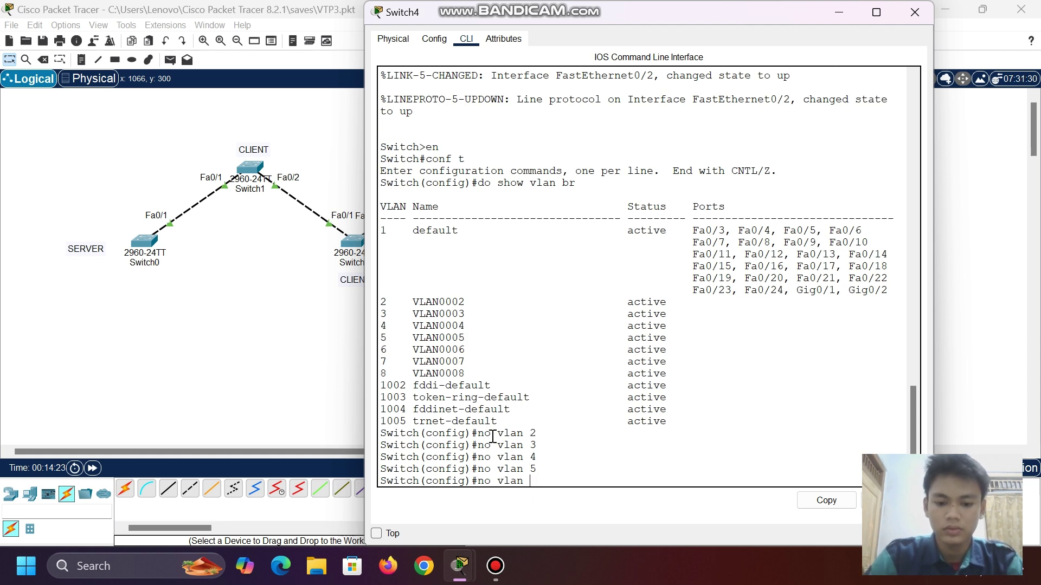
{"action": "key", "text": "Return"}
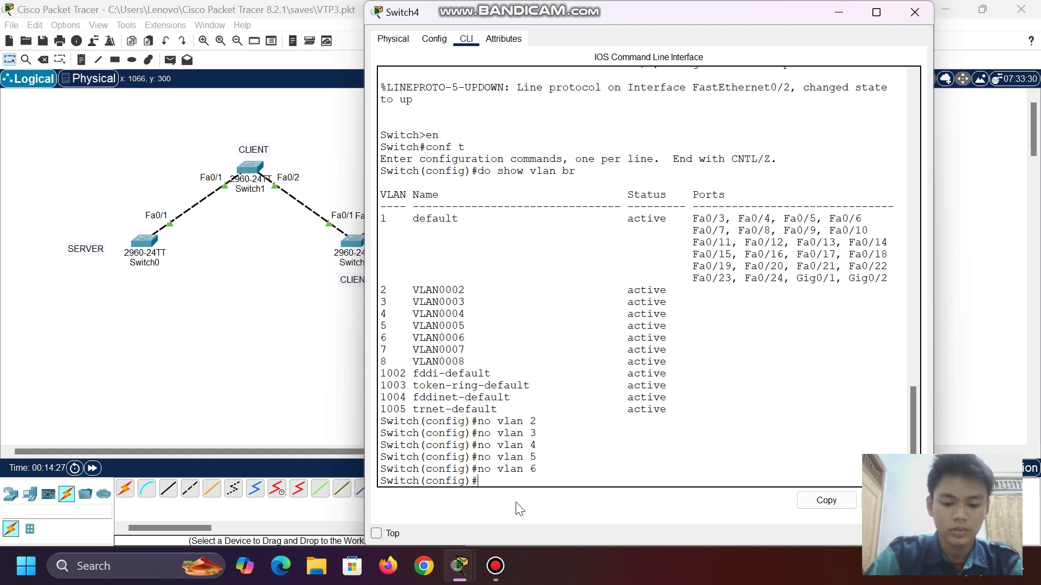
{"action": "type", "text": "do show "}
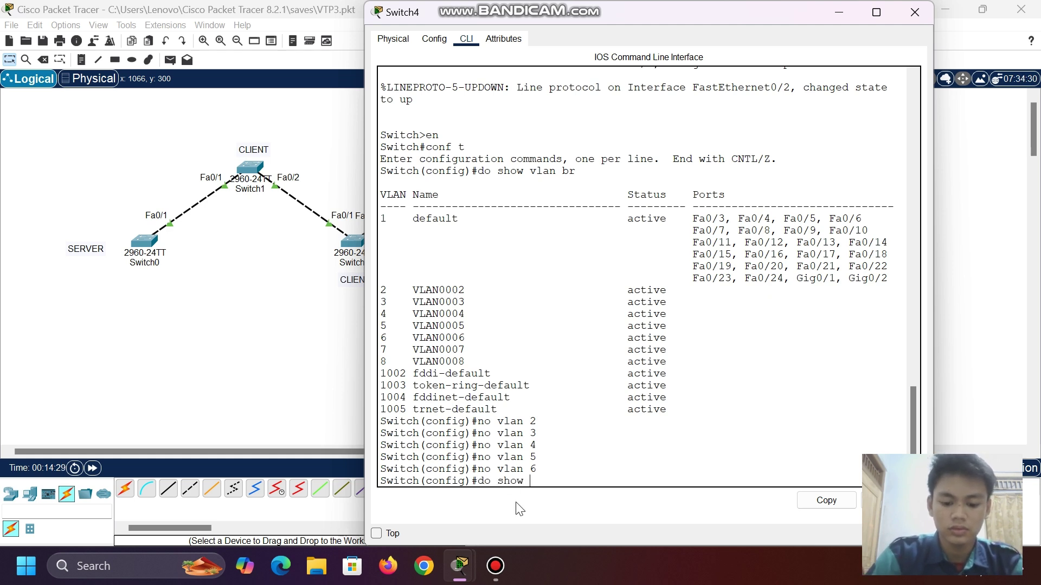
{"action": "type", "text": "vlan br"}
- Verify Switch4 lists only VLANs 1, 7 and 8 at configuration revision 12, then hide its console
{"action": "key", "text": "Return"}
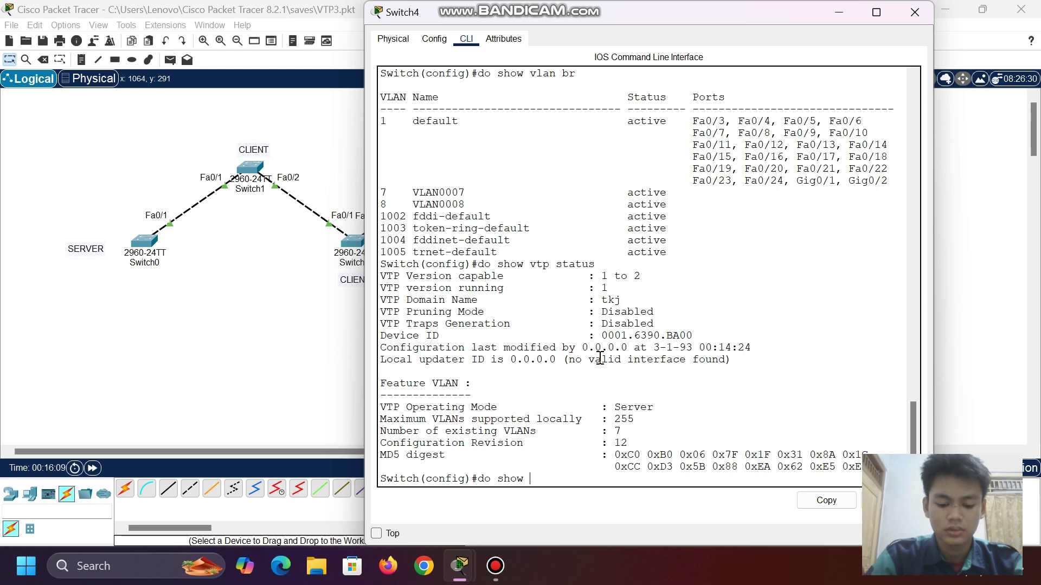
{"action": "type", "text": "vtp status"}
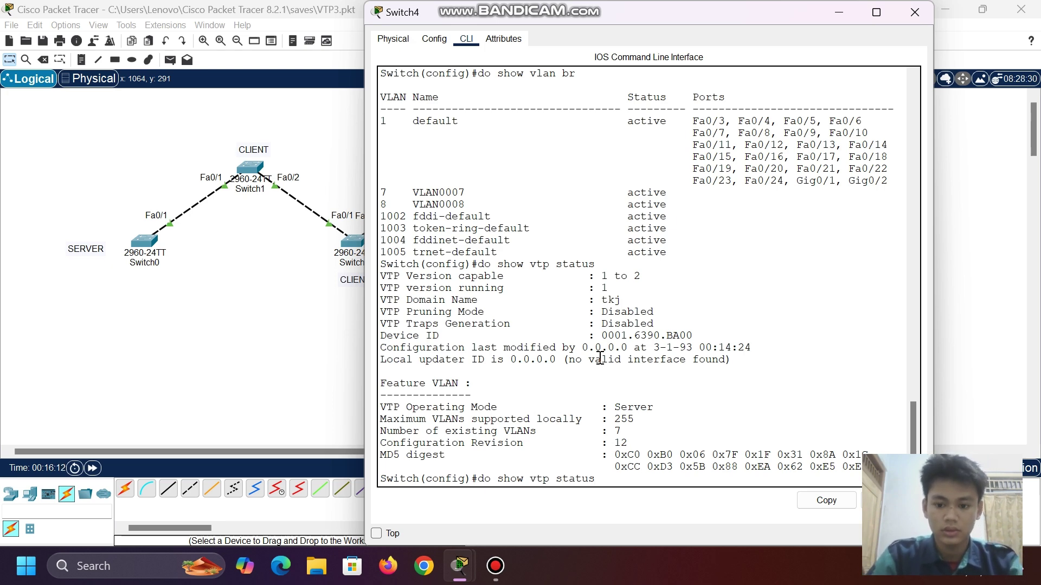
{"action": "key", "text": "Return"}
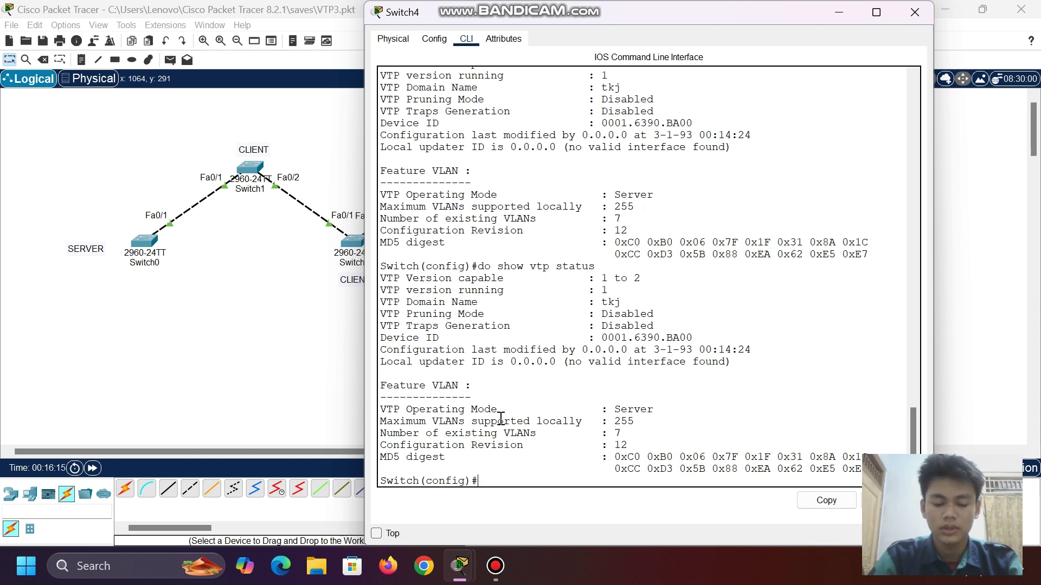
{"action": "left_click_drag", "start_coordinate": [386, 449], "coordinate": [670, 444]}
{"action": "left_click", "coordinate": [670, 444]}
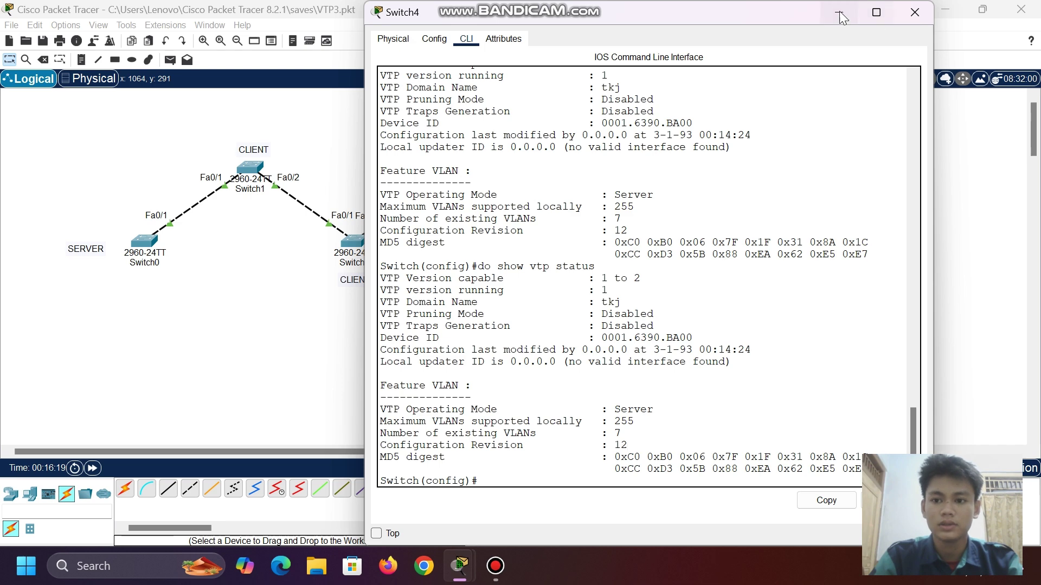
{"action": "left_click", "coordinate": [839, 12]}
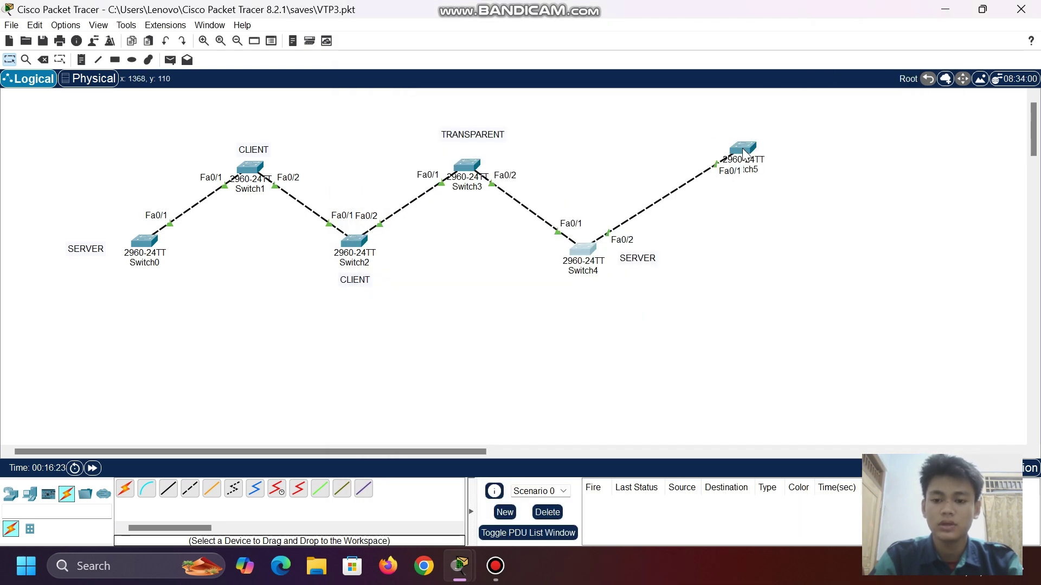
- Delete the Switch4–Switch5 cable with the Delete tool, keeping Switch5 itself on the canvas
{"action": "left_click_drag", "start_coordinate": [744, 153], "coordinate": [749, 159]}
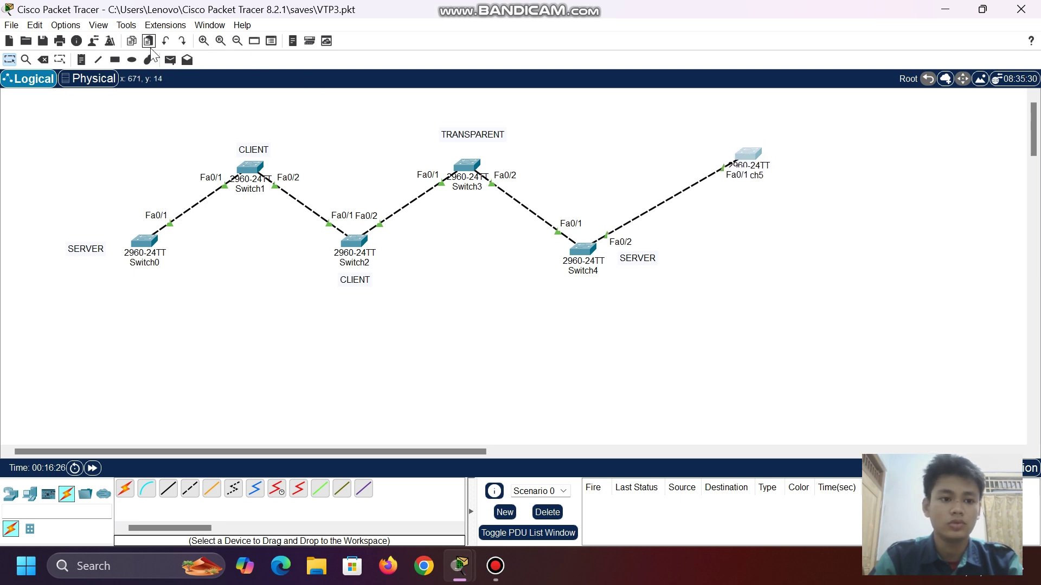
{"action": "left_click", "coordinate": [44, 58]}
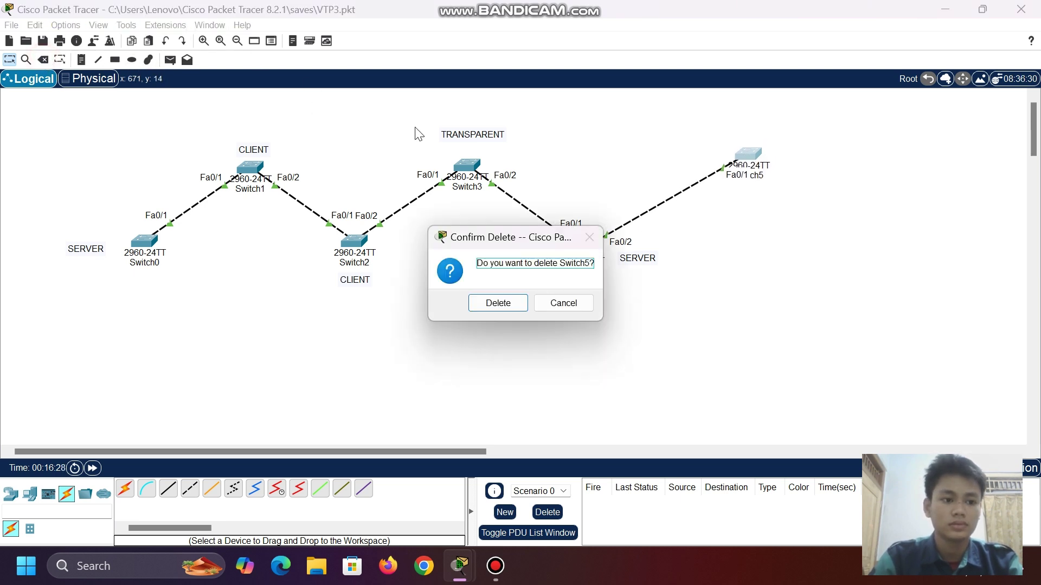
{"action": "left_click", "coordinate": [564, 303]}
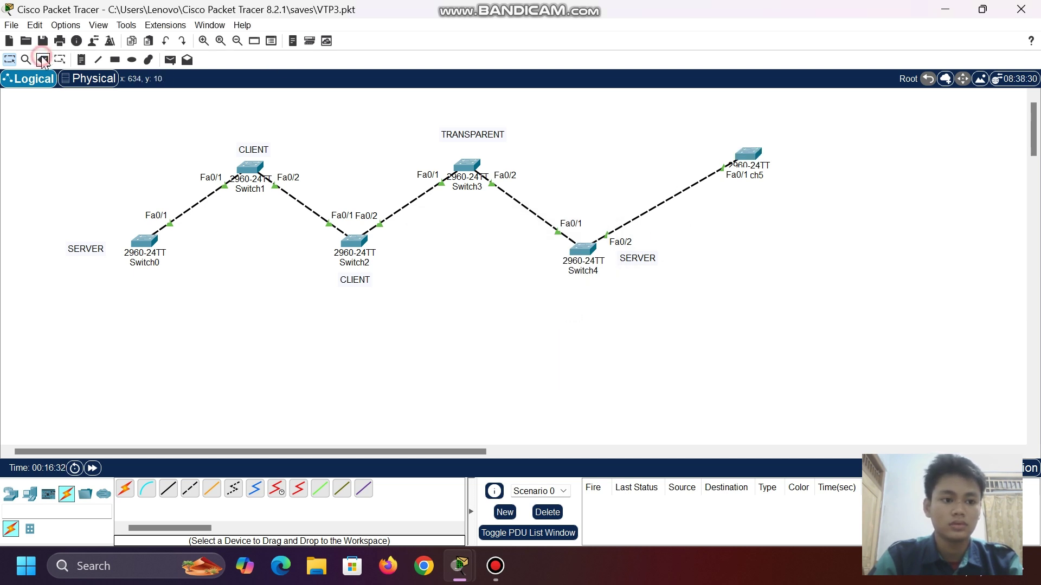
{"action": "left_click", "coordinate": [668, 202]}
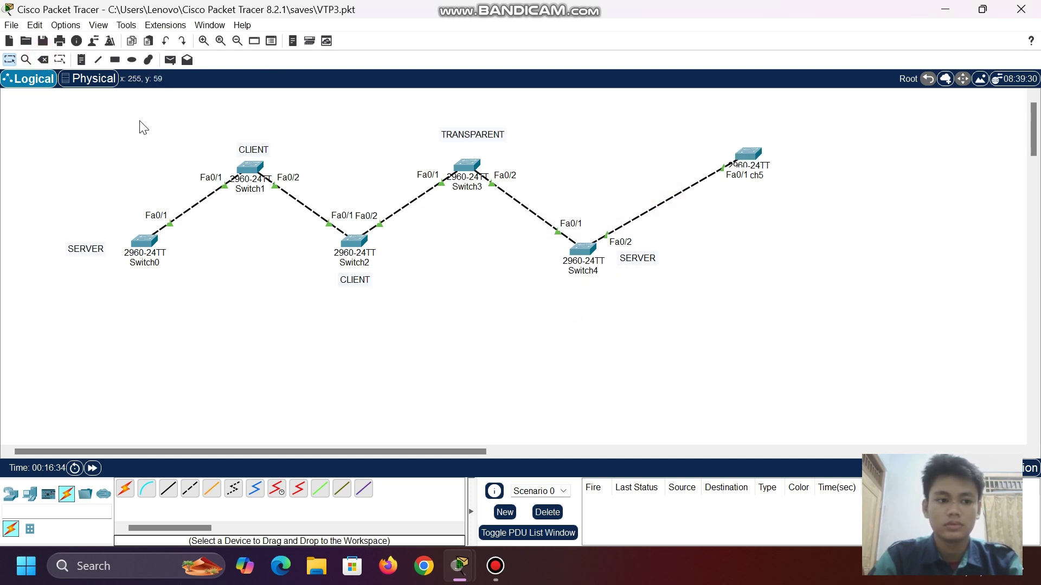
{"action": "left_click", "coordinate": [42, 60]}
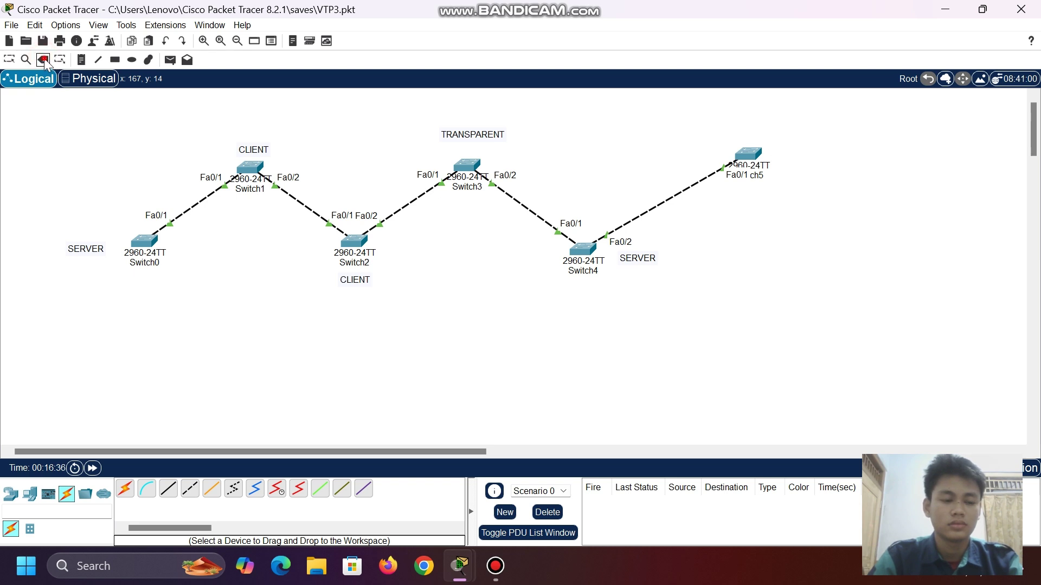
{"action": "left_click", "coordinate": [658, 207]}
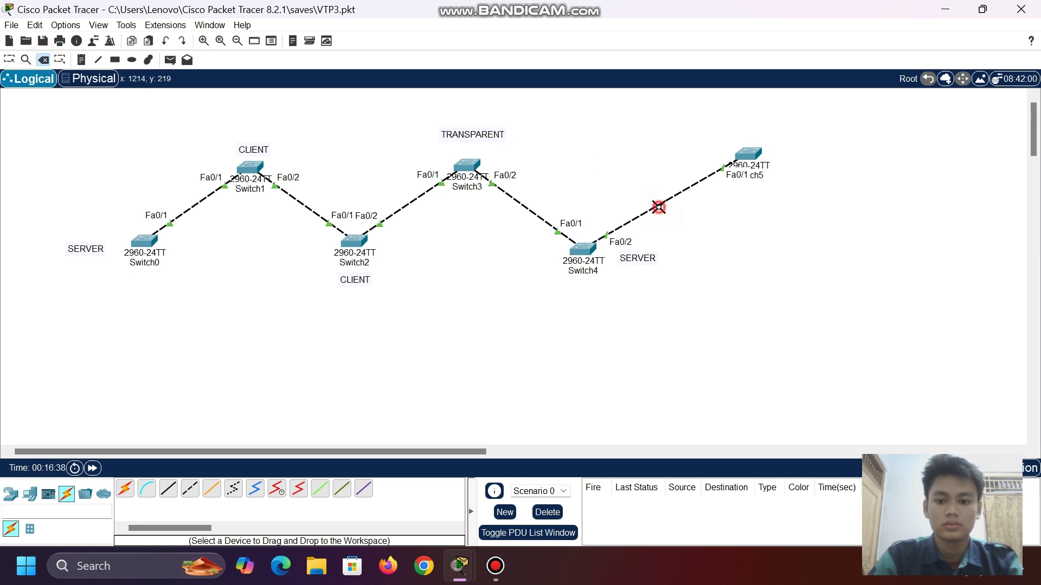
{"action": "left_click", "coordinate": [10, 61]}
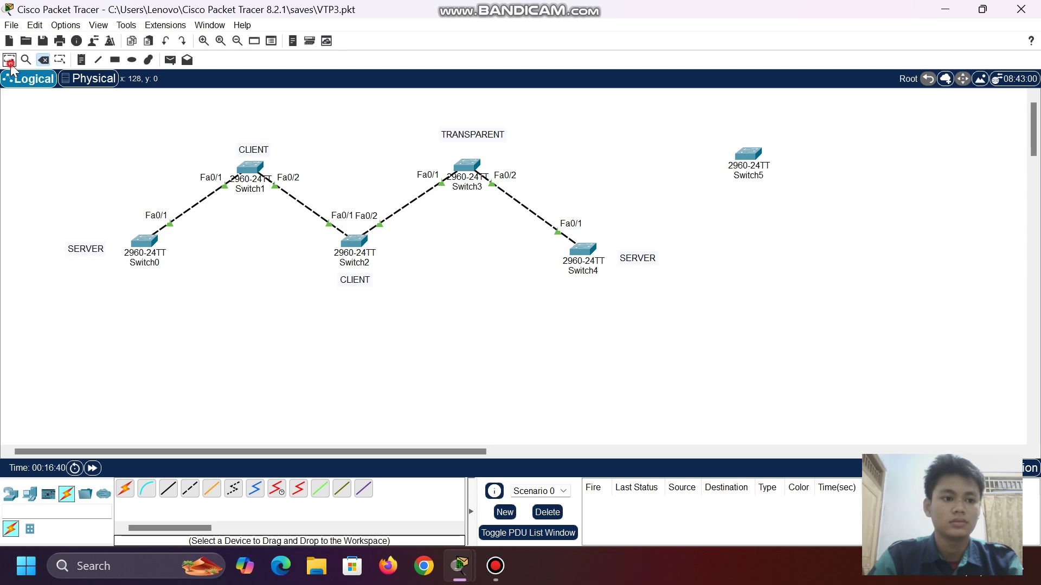
- On Switch5's CLI, run do show vtp status and note configuration revision 12
{"action": "left_click", "coordinate": [746, 154]}
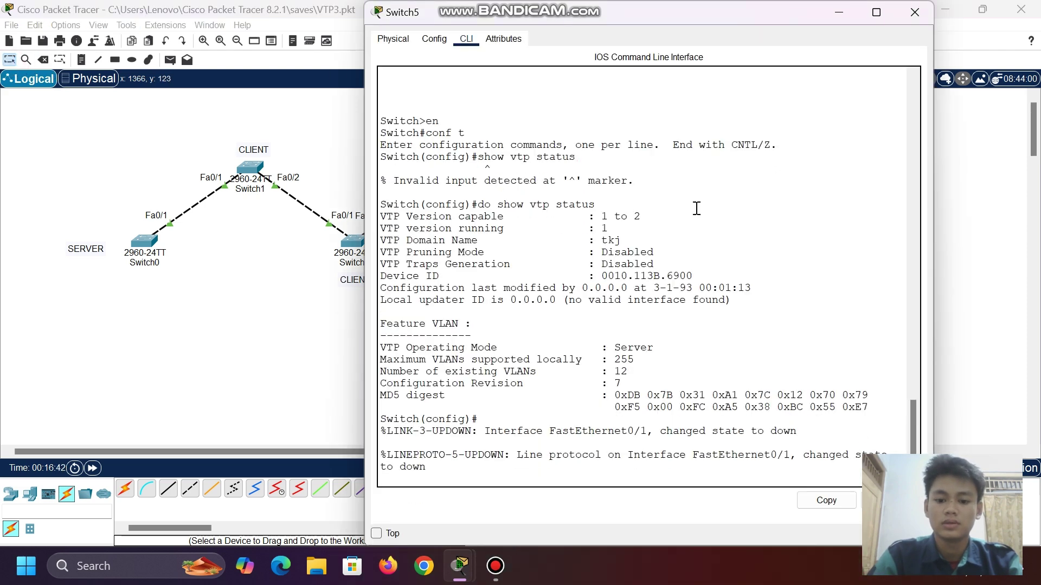
{"action": "key", "text": "Return"}
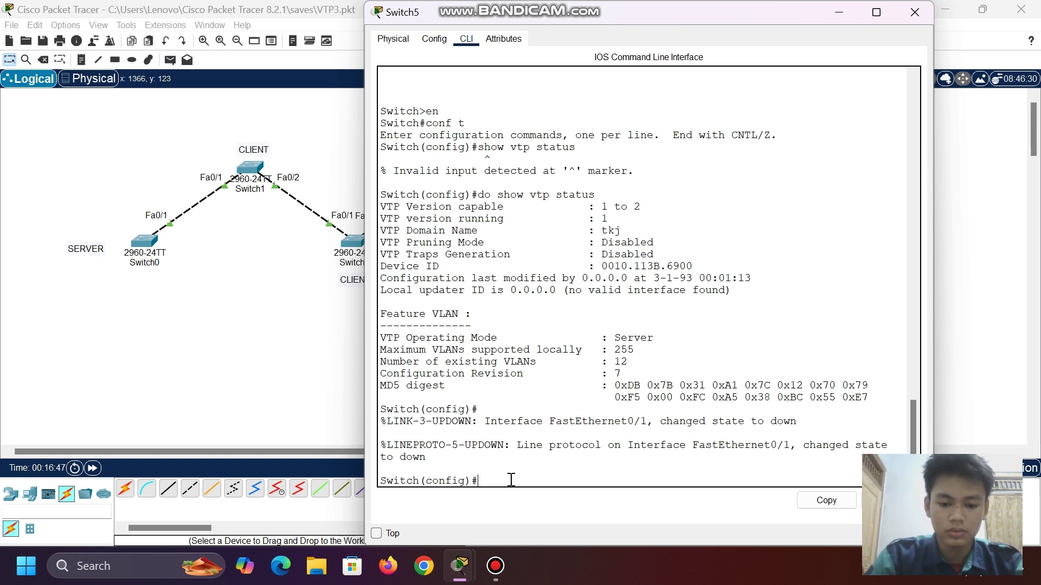
{"action": "type", "text": "do shwo"}
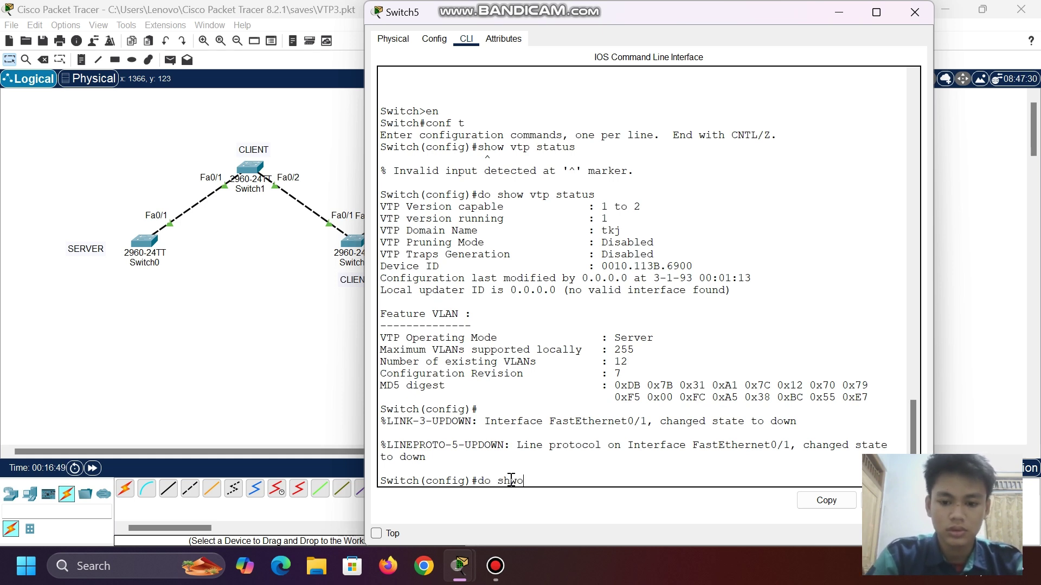
{"action": "type", "text": " v"}
{"action": "type", "text": "status"}
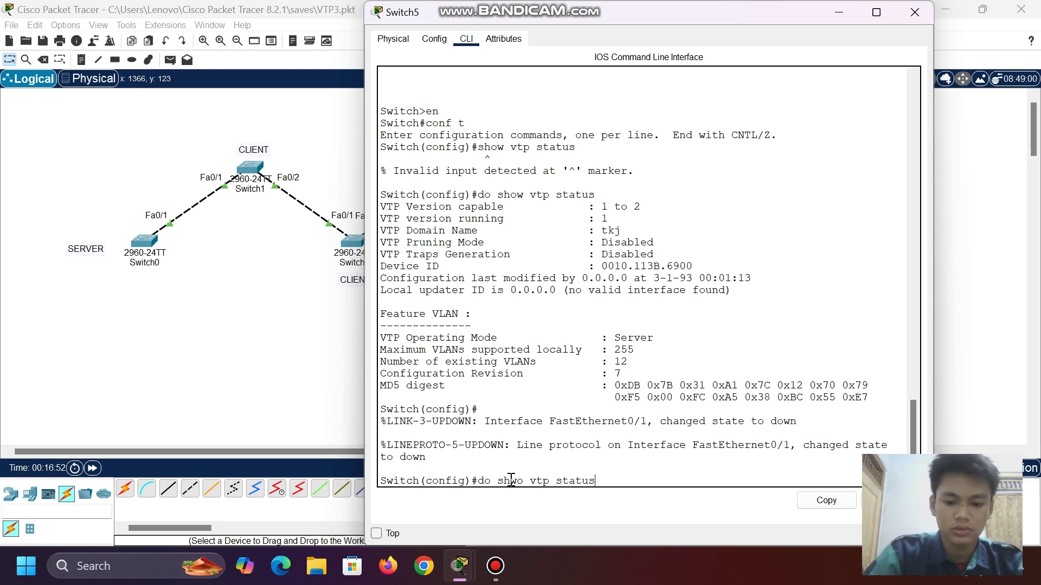
{"action": "key", "text": "Return"}
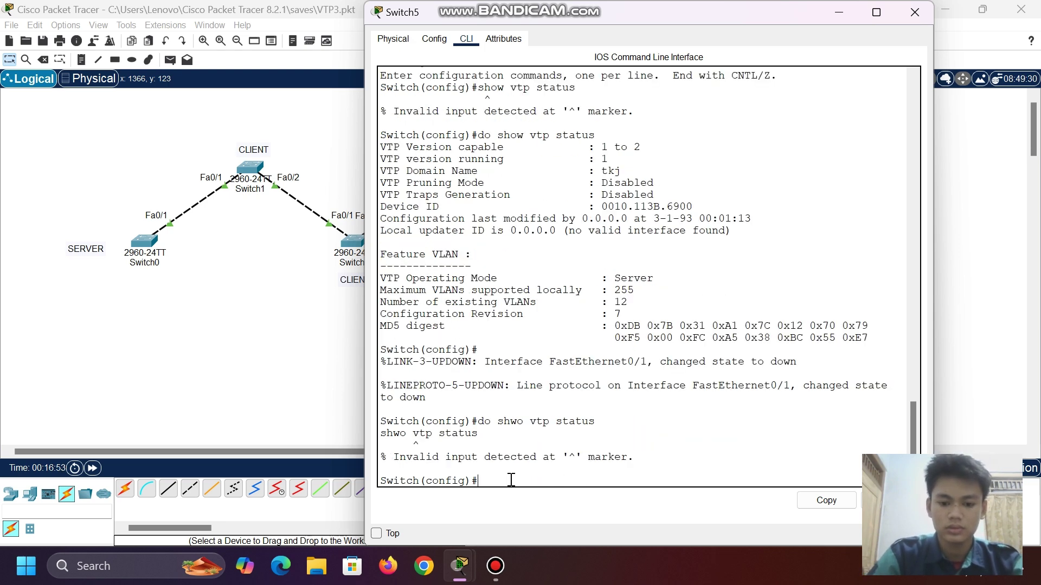
{"action": "key", "text": "Up"}
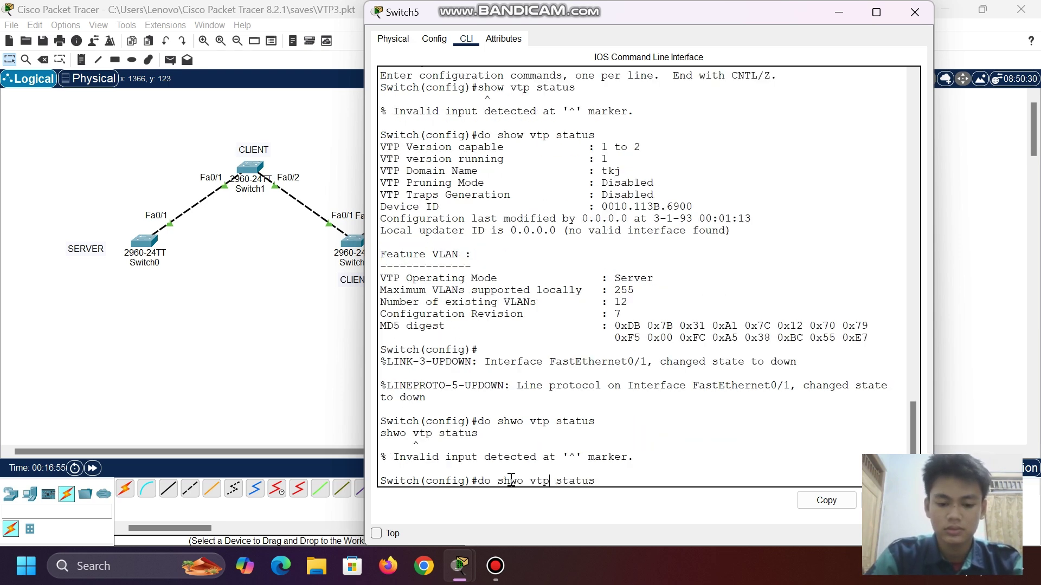
{"action": "key", "text": "Left"}
{"action": "key", "text": "Left"}
{"action": "key", "text": "Left"}
{"action": "key", "text": "Left"}
{"action": "key", "text": "Left"}
{"action": "key", "text": "BackSpace"}
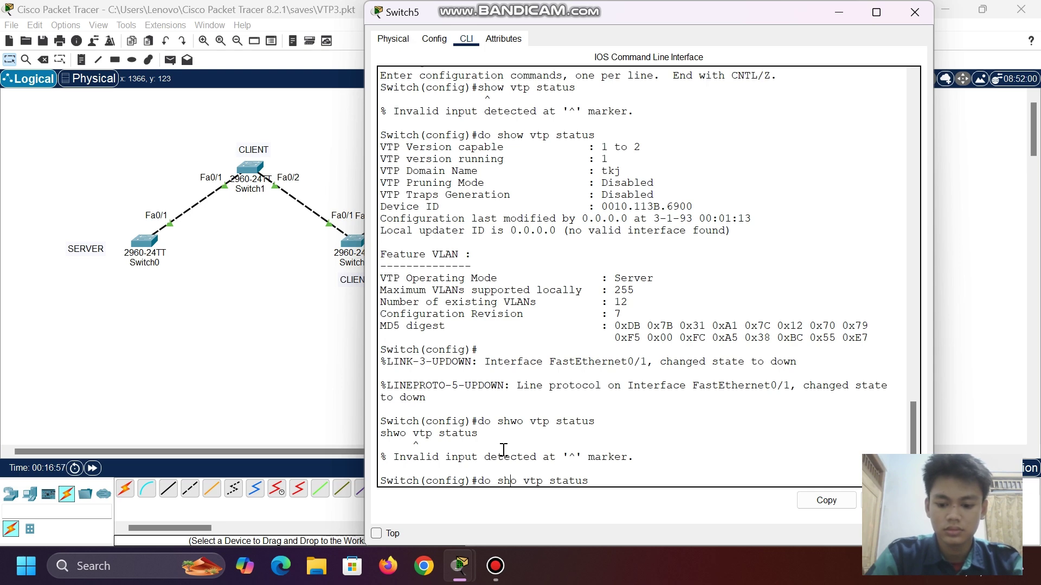
{"action": "type", "text": "w"}
{"action": "key", "text": "Return"}
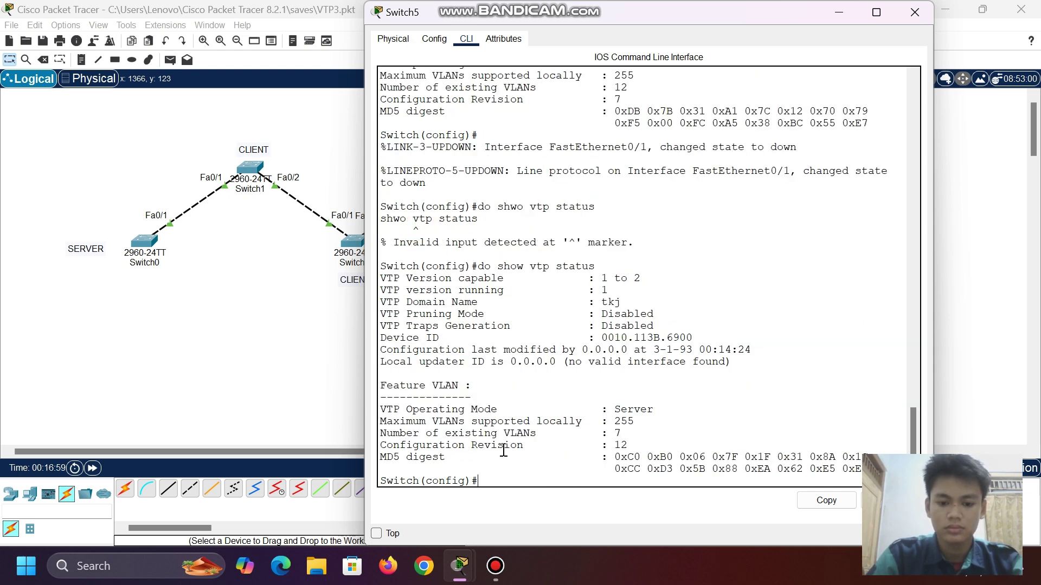
{"action": "left_click", "coordinate": [618, 446]}
{"action": "double_click", "coordinate": [618, 447]}
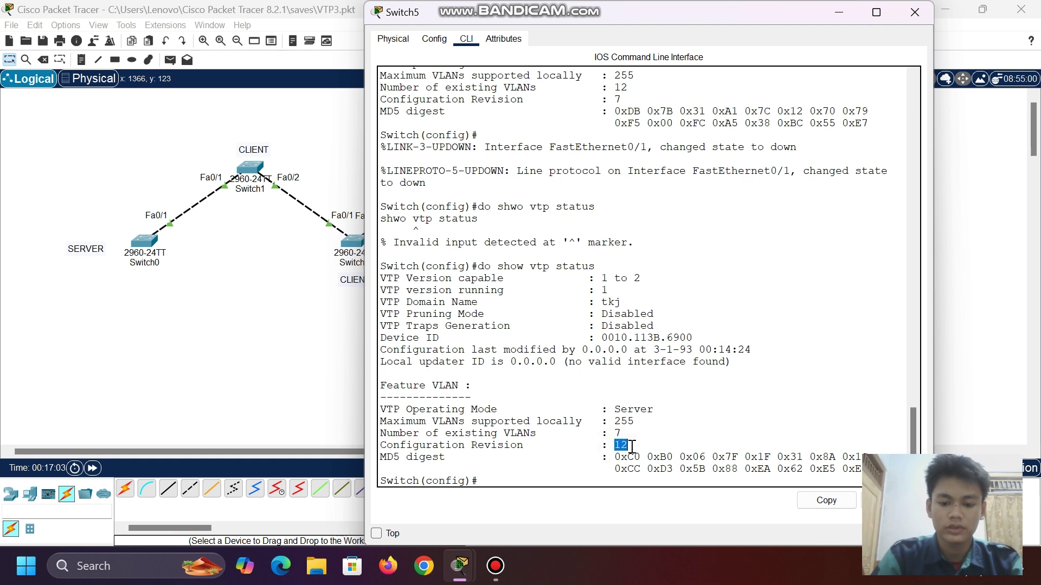
{"action": "left_click", "coordinate": [482, 480]}
- Create VLANs 24 and 25, exit, and recheck VTP status showing 9 VLANs at revision 14
{"action": "type", "text": "vlan "}
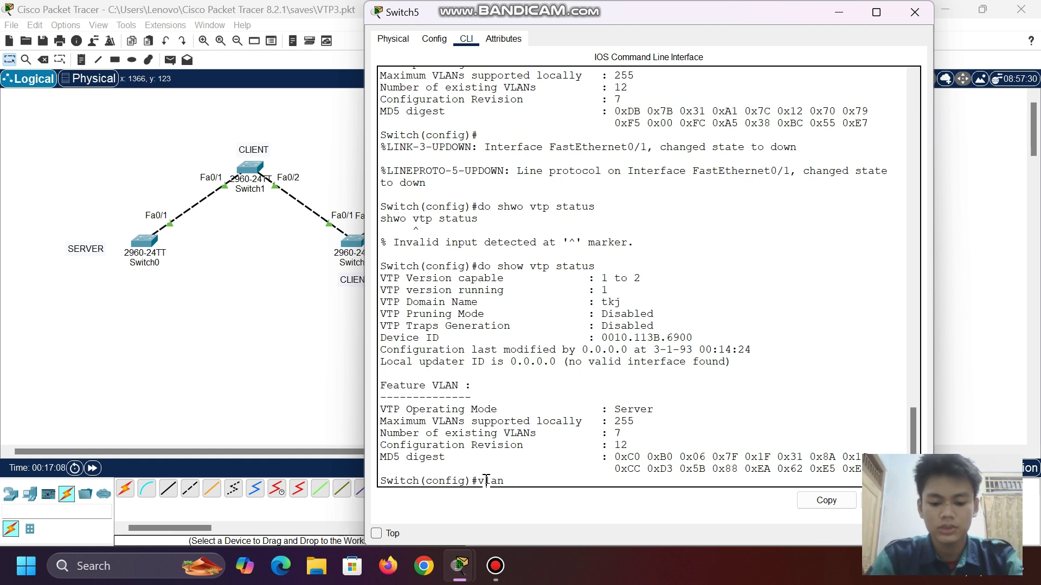
{"action": "type", "text": "24"}
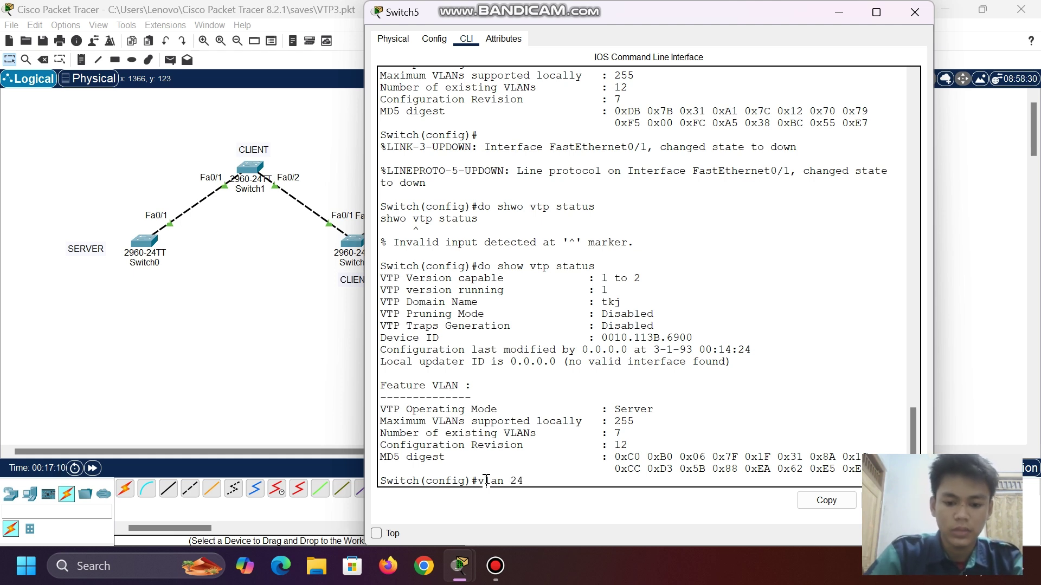
{"action": "key", "text": "Return"}
{"action": "type", "text": "vlan 2"}
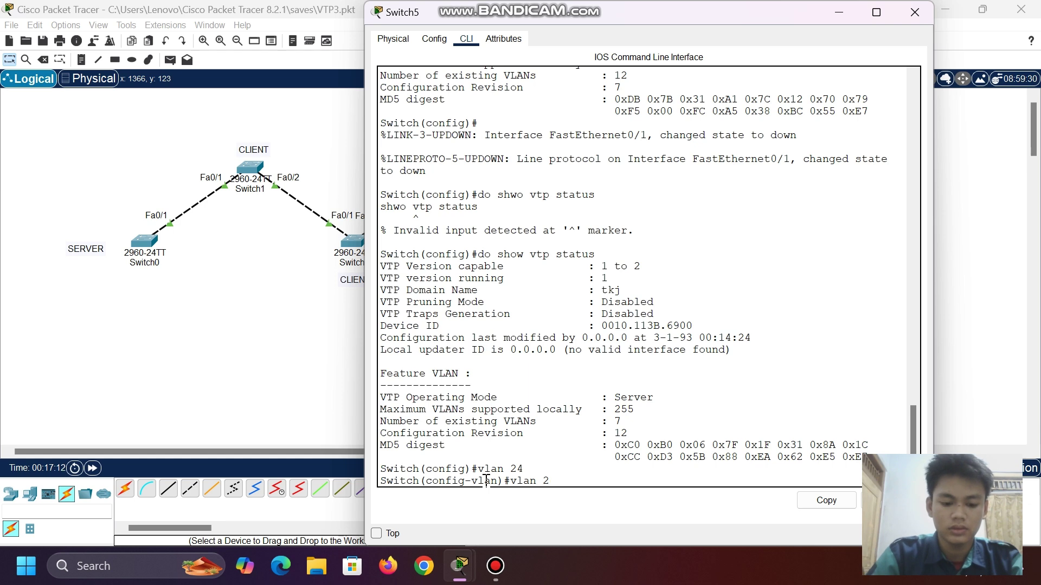
{"action": "type", "text": "5"}
{"action": "key", "text": "Return"}
{"action": "type", "text": "exit"}
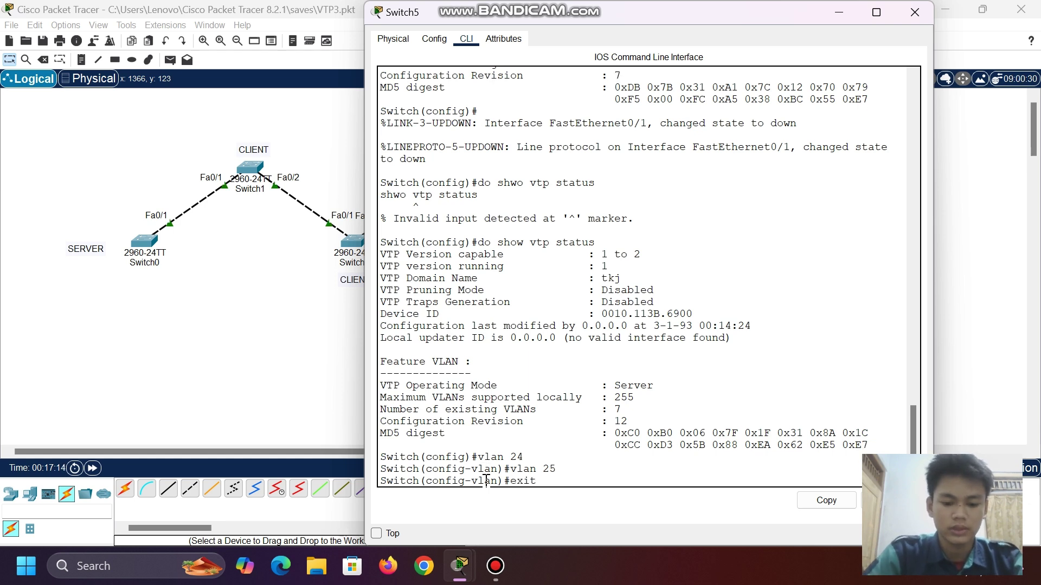
{"action": "key", "text": "Return"}
{"action": "type", "text": "vlan 25"}
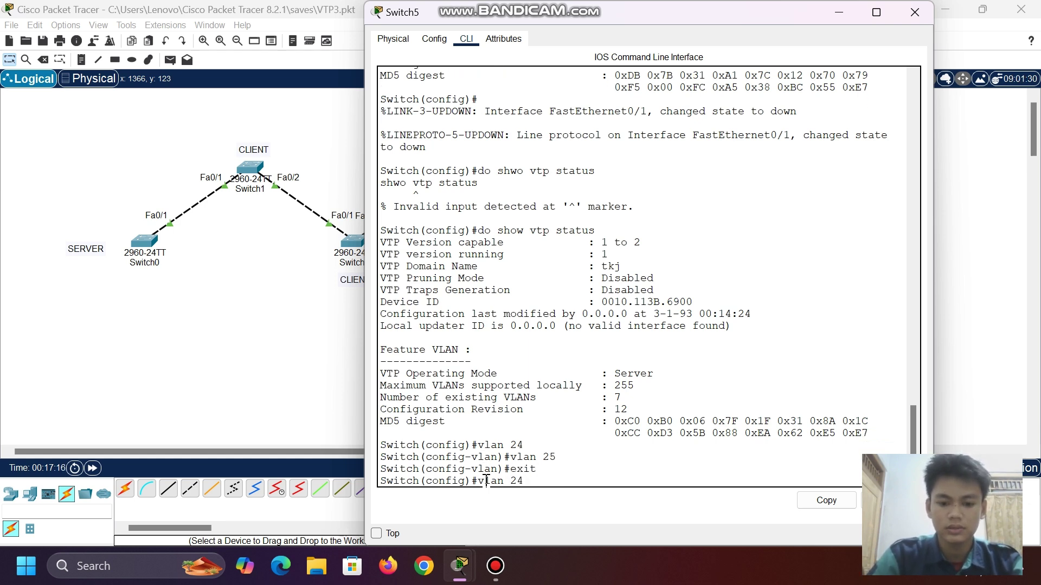
{"action": "key", "text": "Up"}
{"action": "key", "text": "Return"}
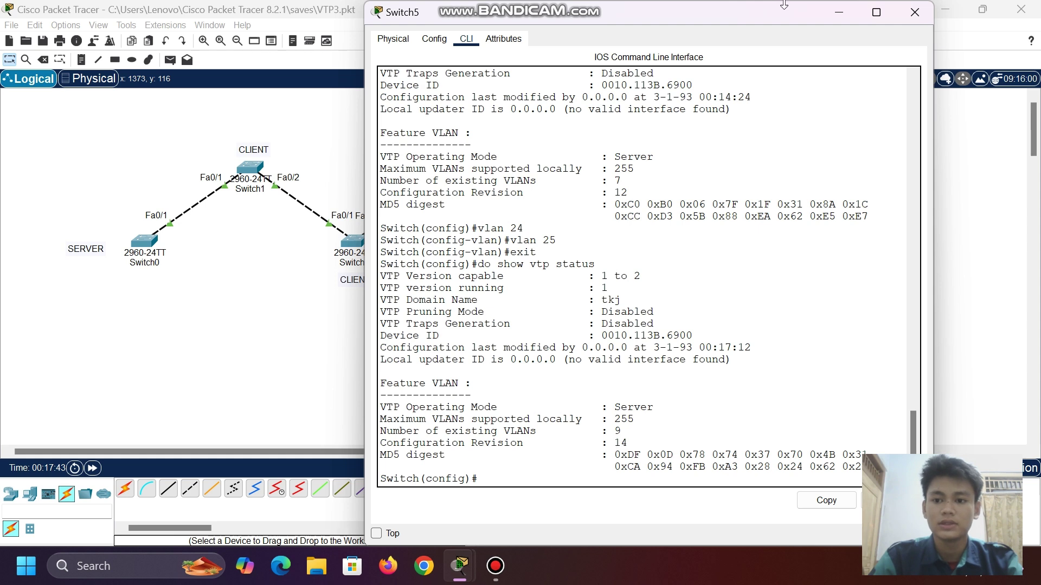
- Nudge Switch5 up and then slightly down on the canvas, then reopen its command line
{"action": "left_click", "coordinate": [839, 11]}
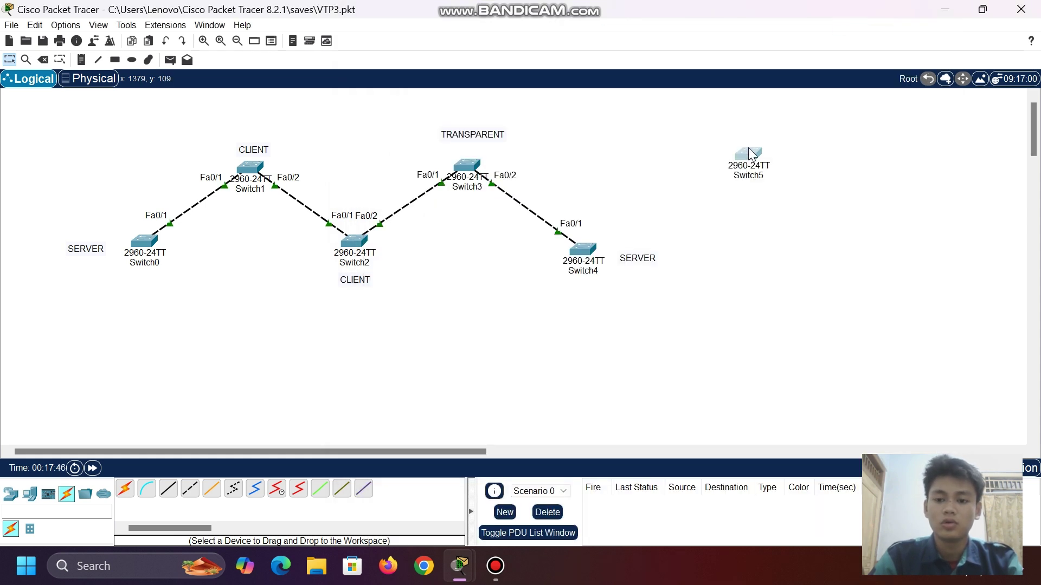
{"action": "left_click_drag", "start_coordinate": [751, 154], "coordinate": [753, 125]}
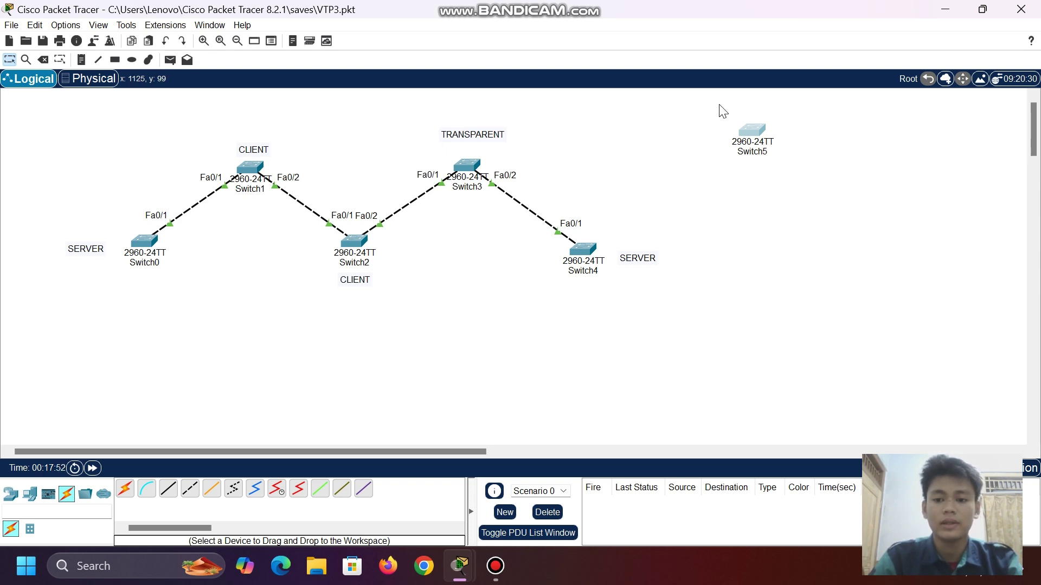
{"action": "left_click_drag", "start_coordinate": [753, 130], "coordinate": [758, 149]}
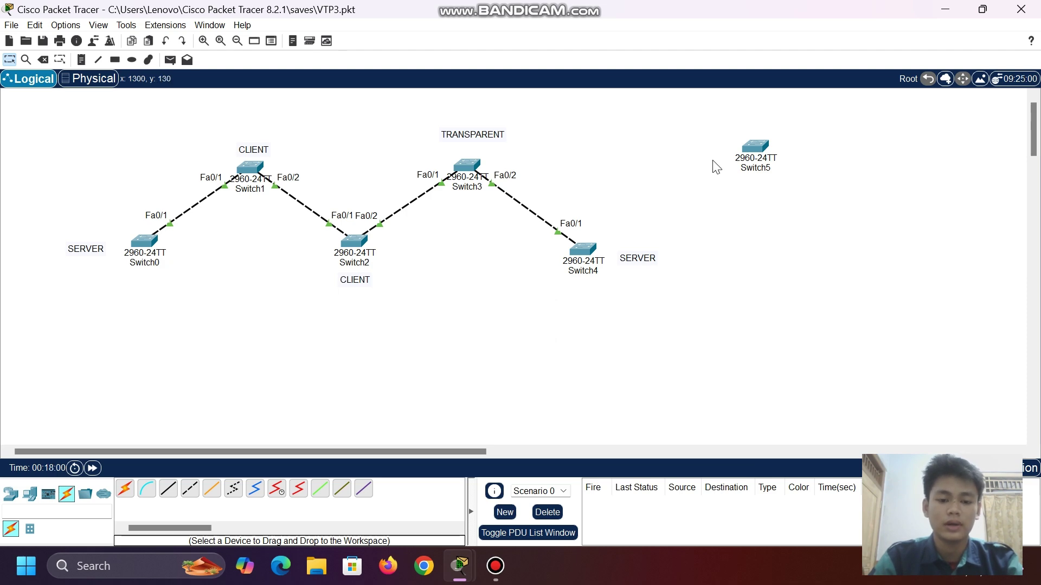
{"action": "left_click", "coordinate": [753, 155]}
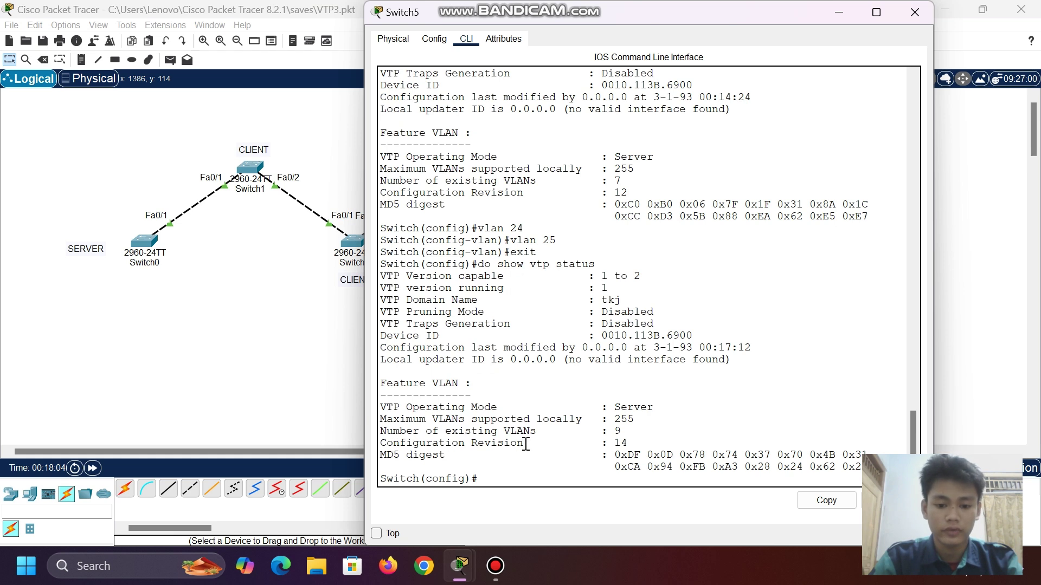
- Put Switch5 into VTP transparent mode with vtp mode transparent
{"action": "left_click", "coordinate": [636, 442]}
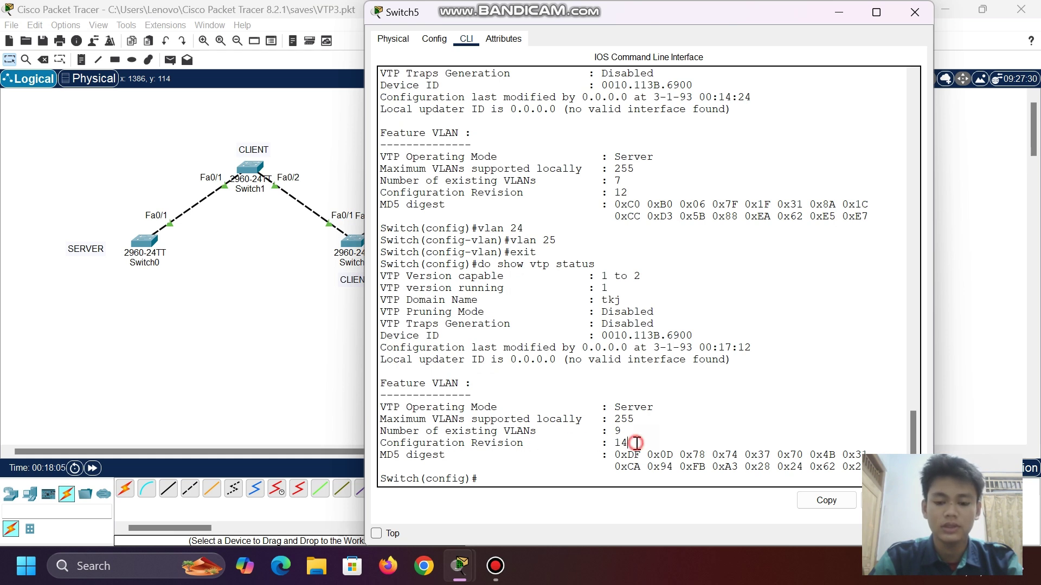
{"action": "left_click", "coordinate": [486, 475]}
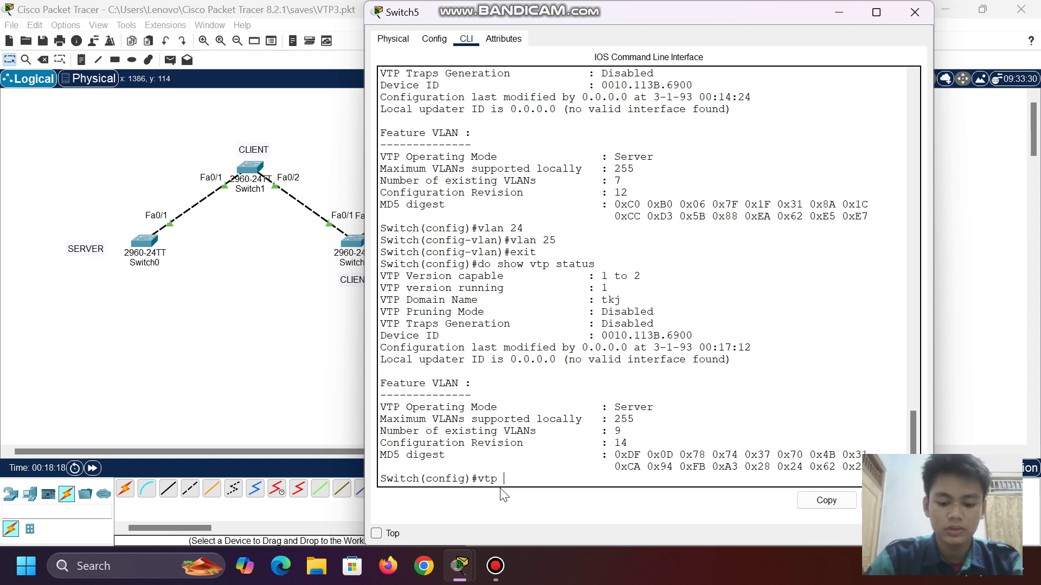
{"action": "type", "text": "mode yt"}
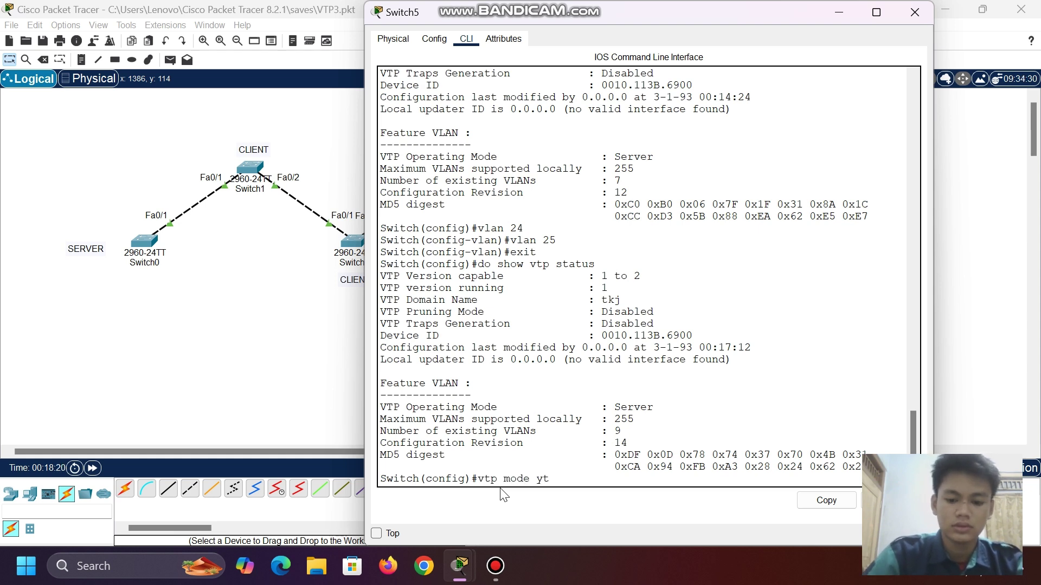
{"action": "key", "text": "BackSpace"}
{"action": "key", "text": "BackSpace"}
{"action": "type", "text": "tran"}
{"action": "key", "text": "Tab"}
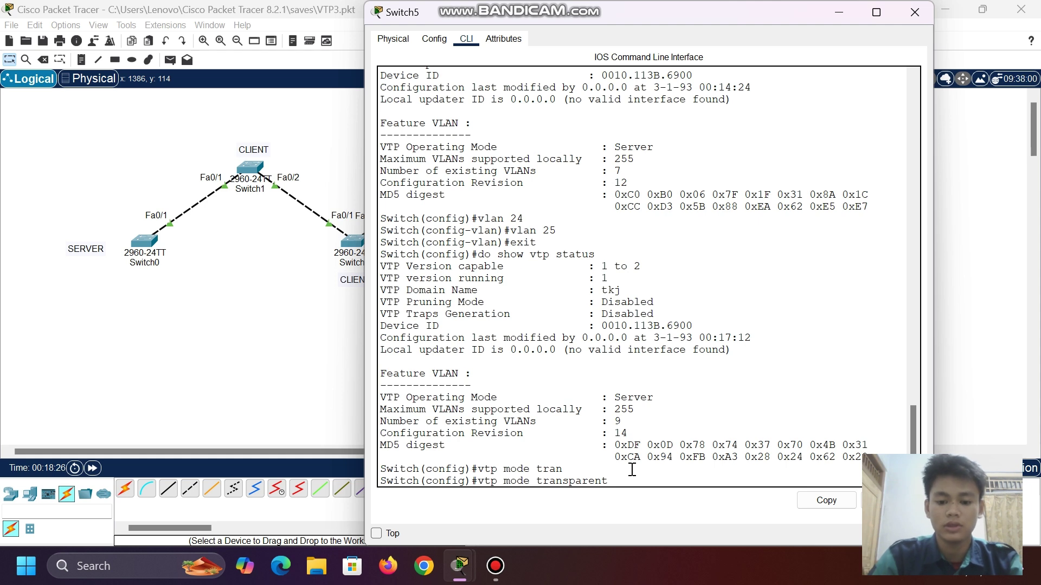
{"action": "key", "text": "Return"}
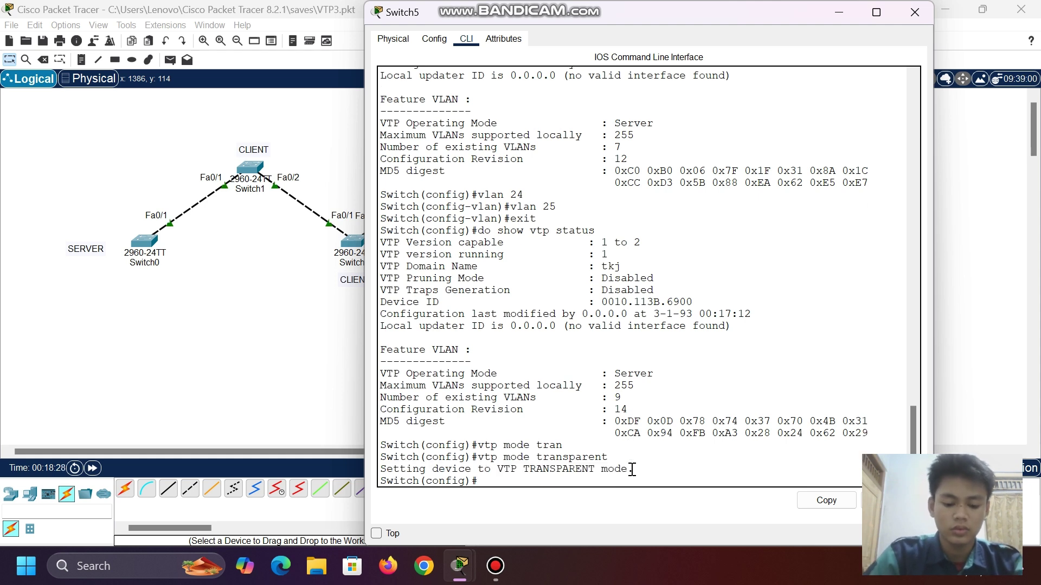
- Set Switch5's VTP domain to tkj and apply a VTP password
{"action": "type", "text": "vtp do"}
{"action": "key", "text": "Tab"}
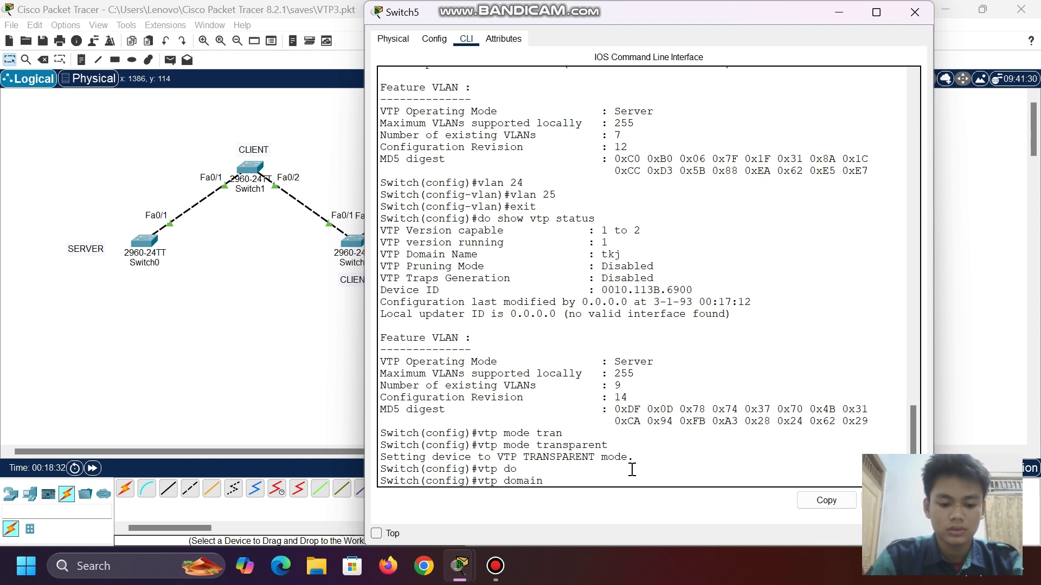
{"action": "key", "text": "Return"}
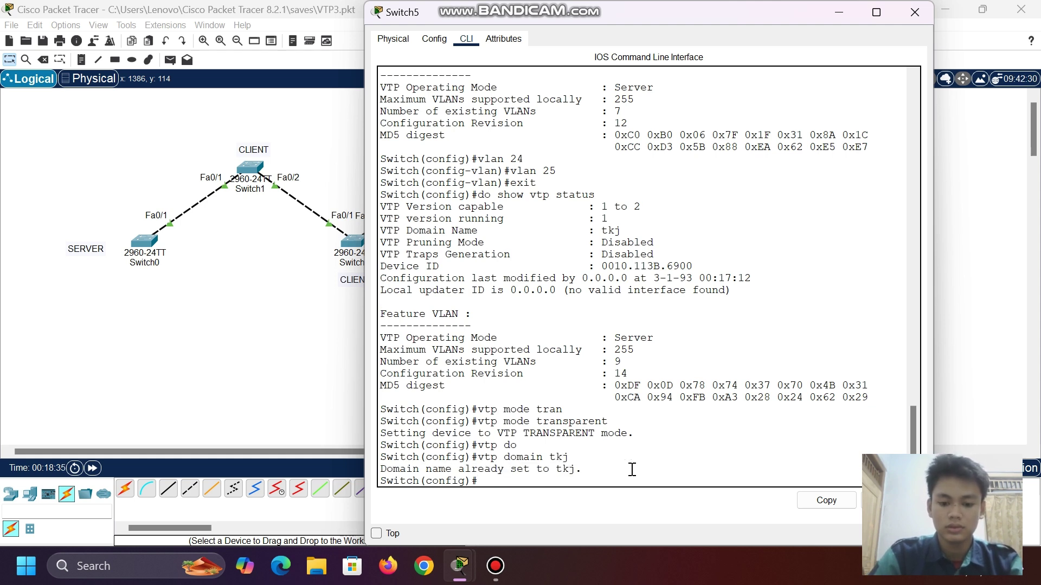
{"action": "type", "text": "vtp"}
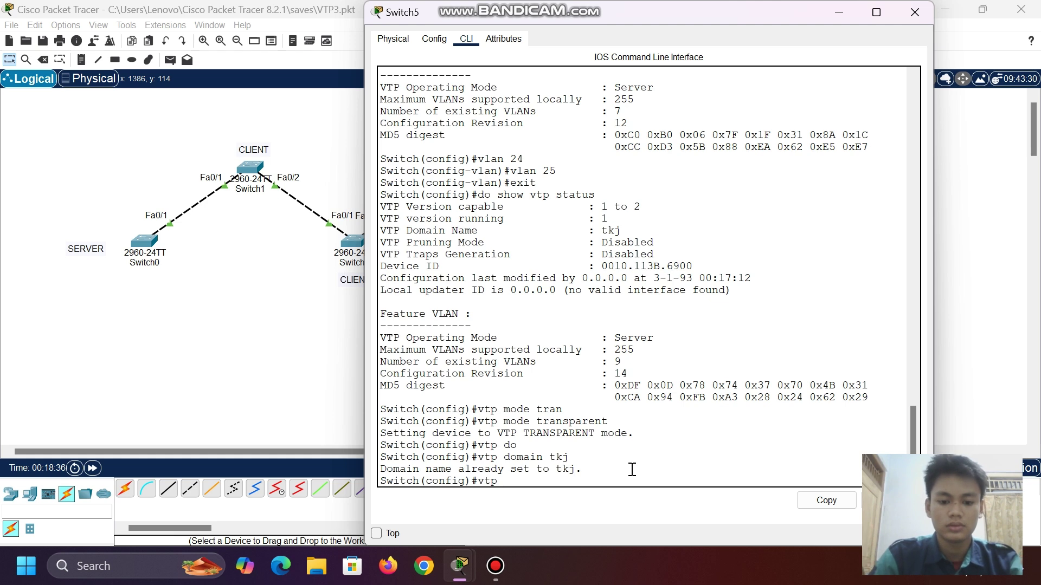
{"action": "type", "text": " pa"}
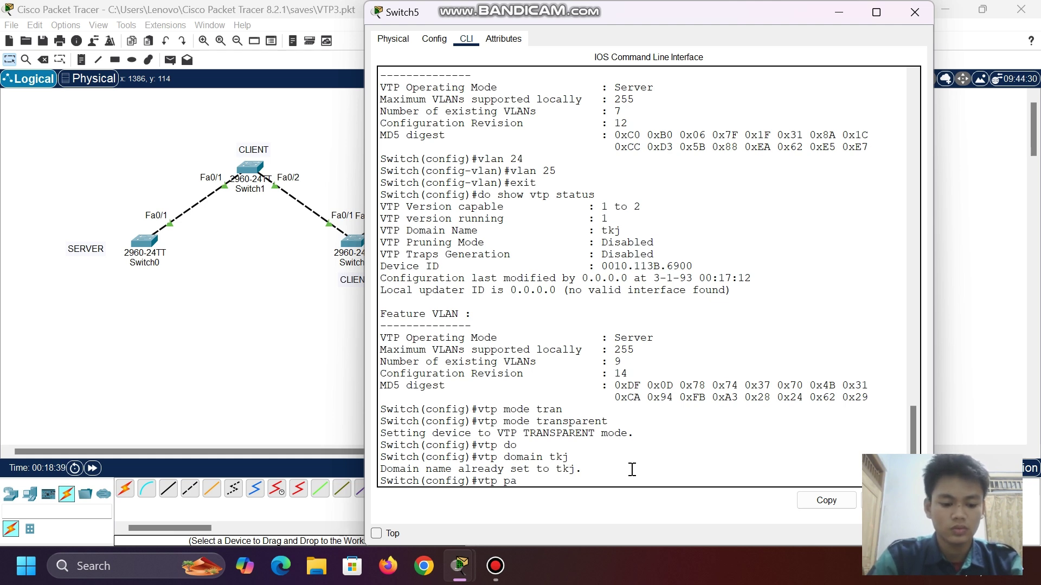
{"action": "key", "text": "Tab"}
{"action": "type", "text": "123"}
{"action": "key", "text": "Return"}
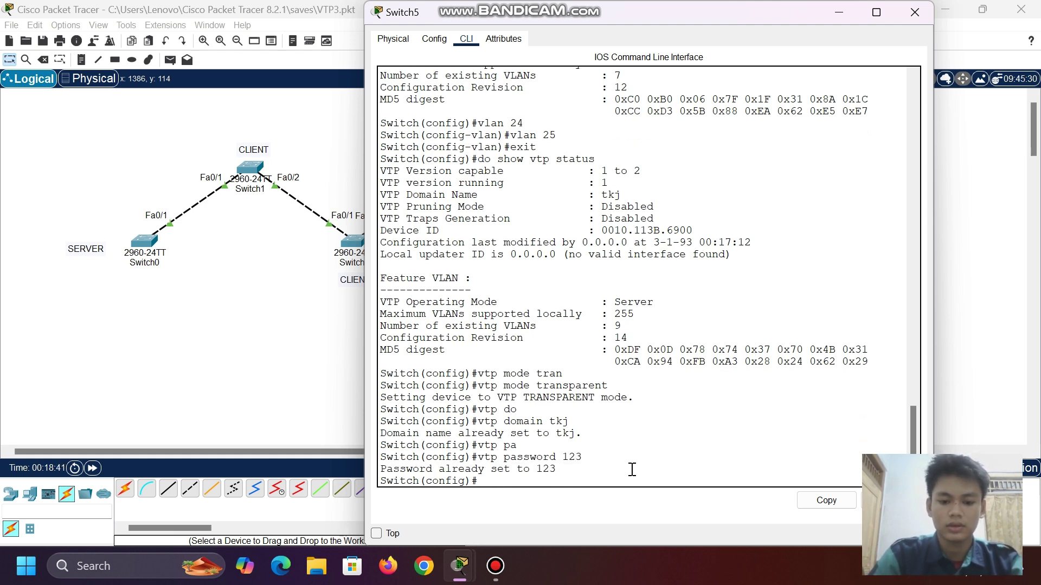
- Run do show vtp status on Switch5 and confirm configuration revision 0
{"action": "type", "text": "do"}
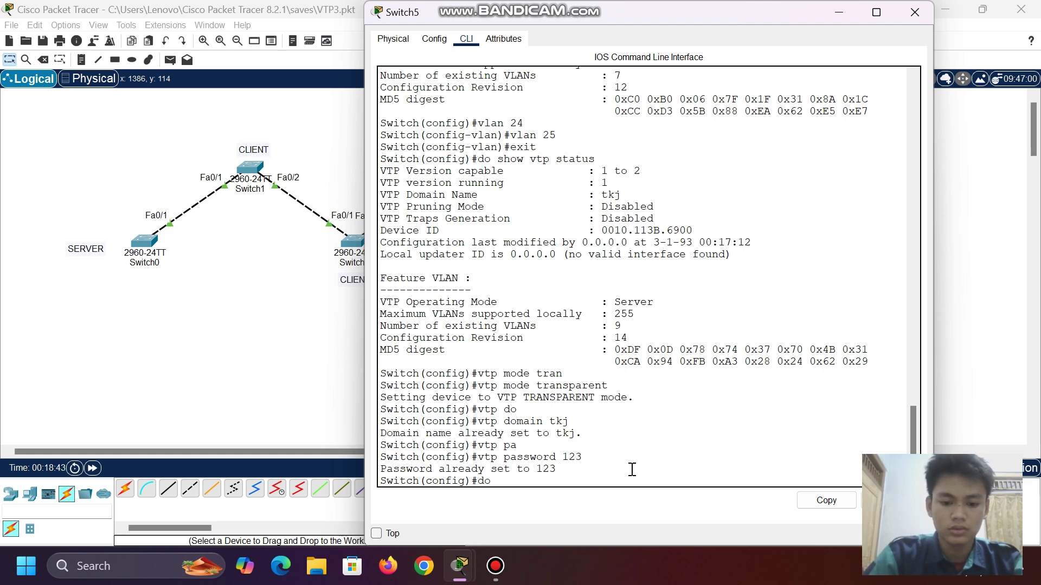
{"action": "type", "text": " shwo"}
{"action": "key", "text": "BackSpace"}
{"action": "key", "text": "BackSpace"}
{"action": "type", "text": "ow v"}
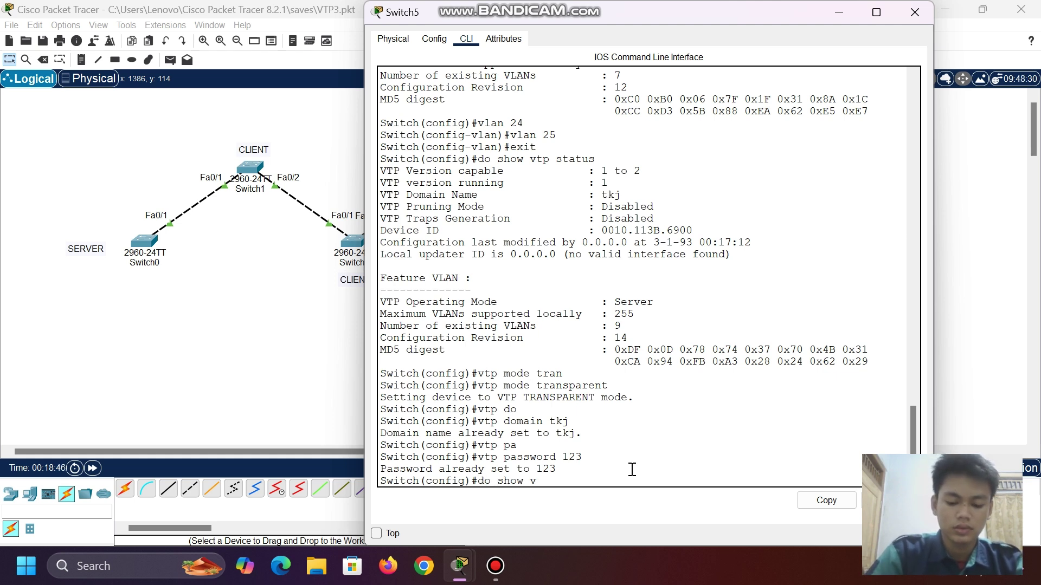
{"action": "key", "text": "BackSpace"}
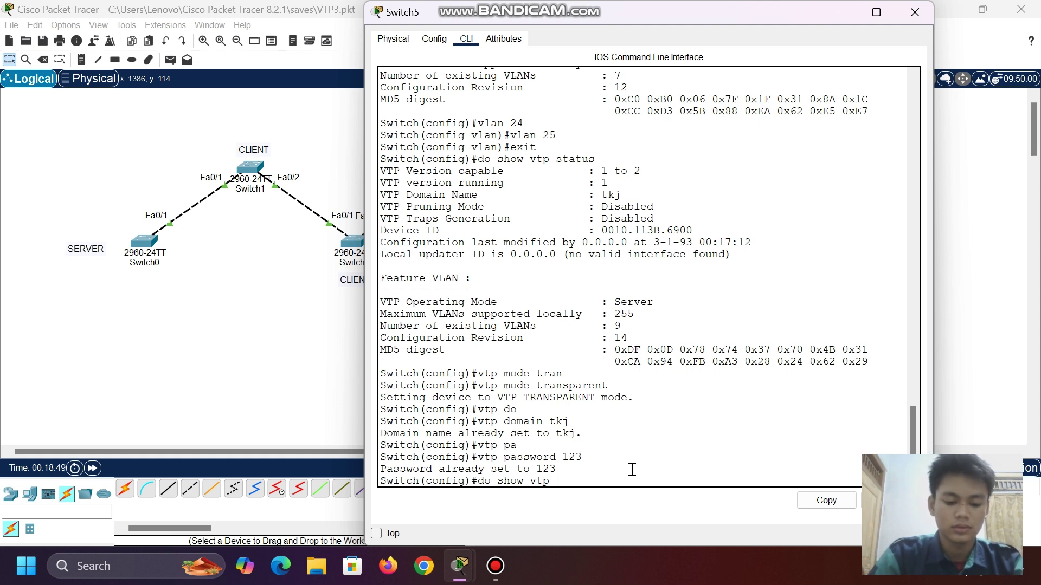
{"action": "type", "text": "vtp stat"}
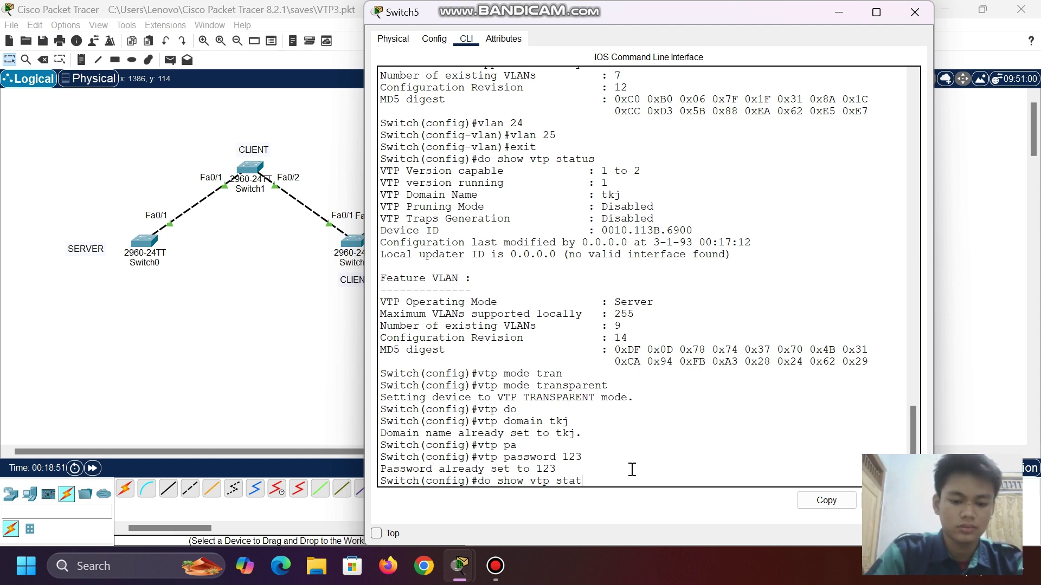
{"action": "type", "text": "us"}
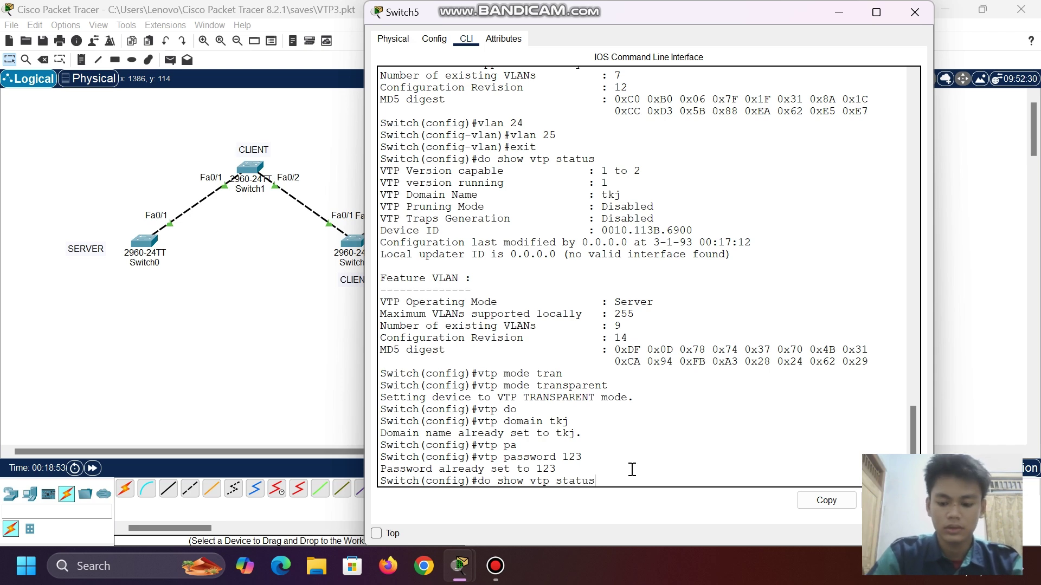
{"action": "key", "text": "Return"}
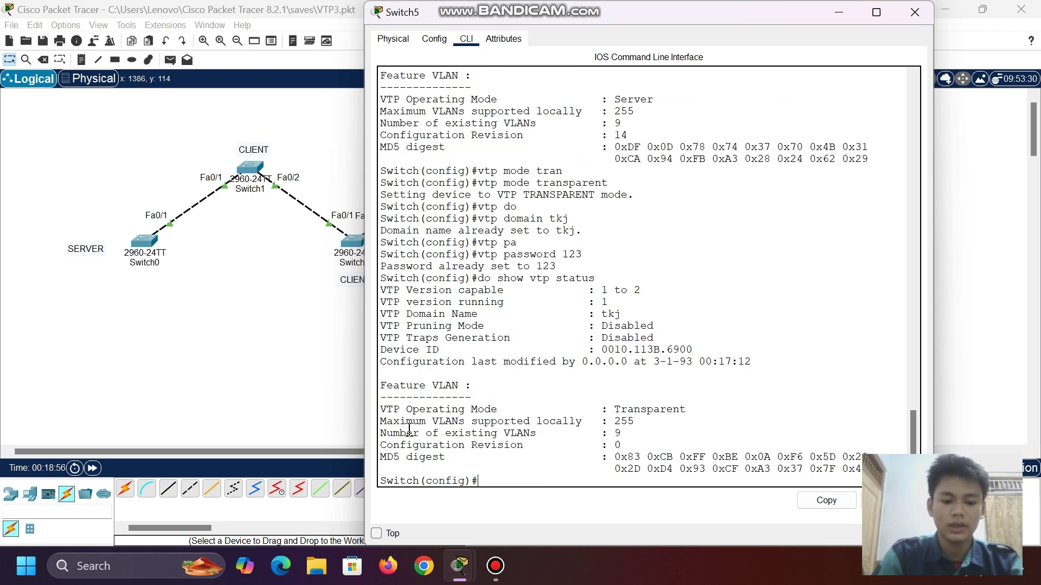
{"action": "left_click_drag", "start_coordinate": [380, 445], "coordinate": [606, 442]}
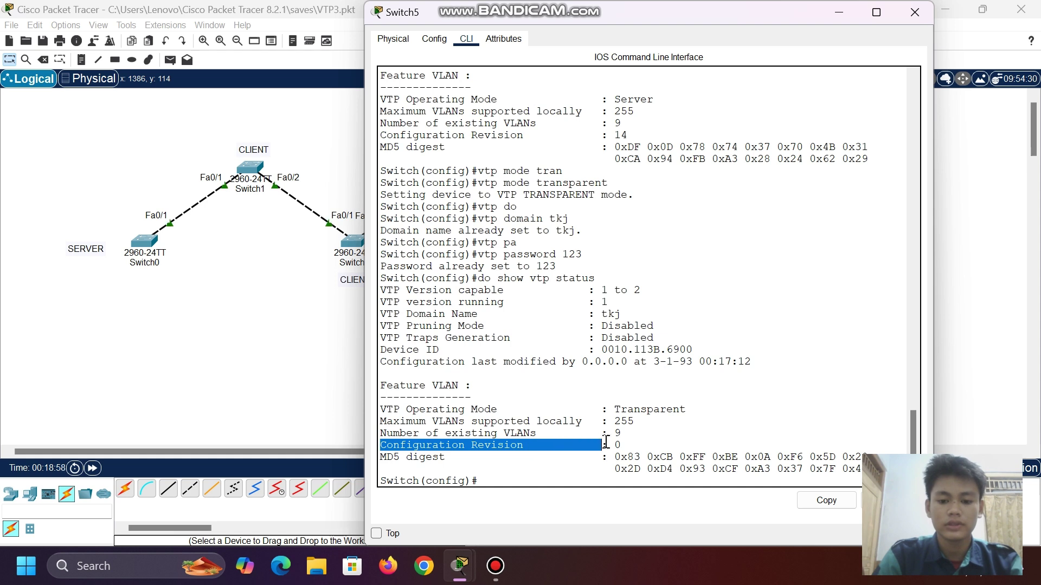
{"action": "left_click", "coordinate": [623, 444]}
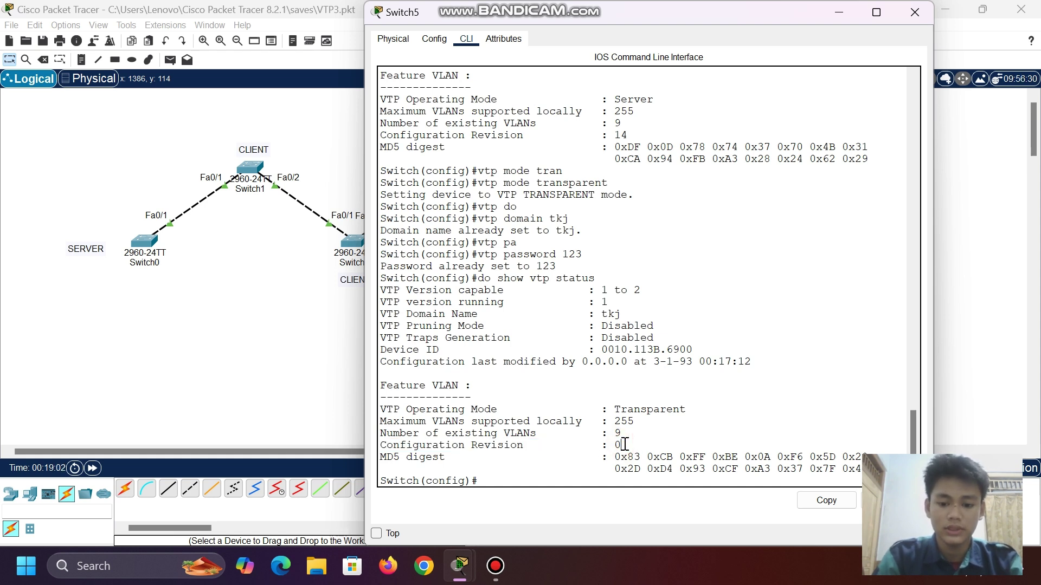
- List Switch5's VLANs in brief, confirming VLANs 7, 8, 24 and 25, then hide the console
{"action": "left_click", "coordinate": [839, 11]}
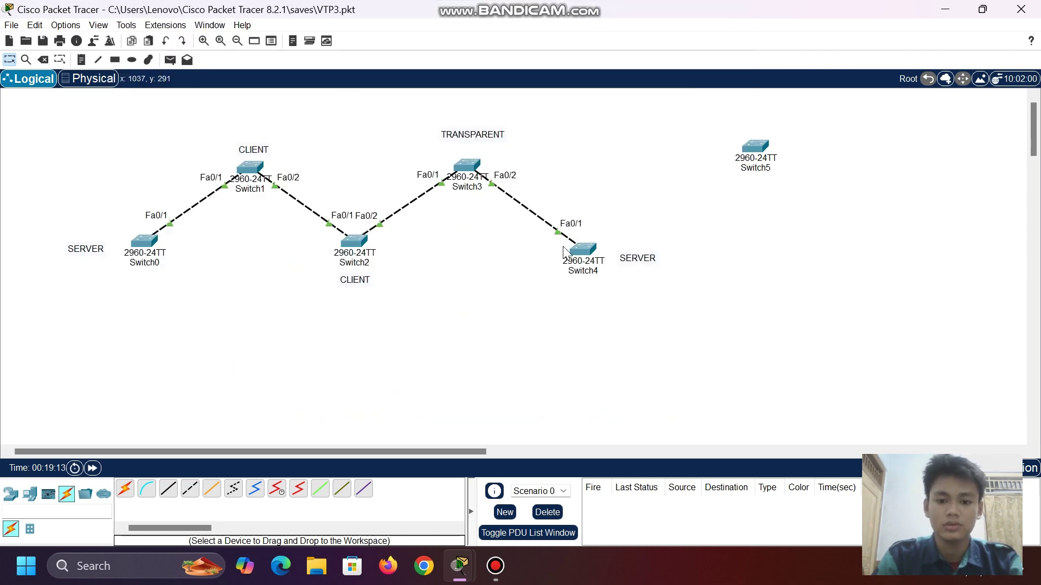
{"action": "left_click", "coordinate": [584, 253]}
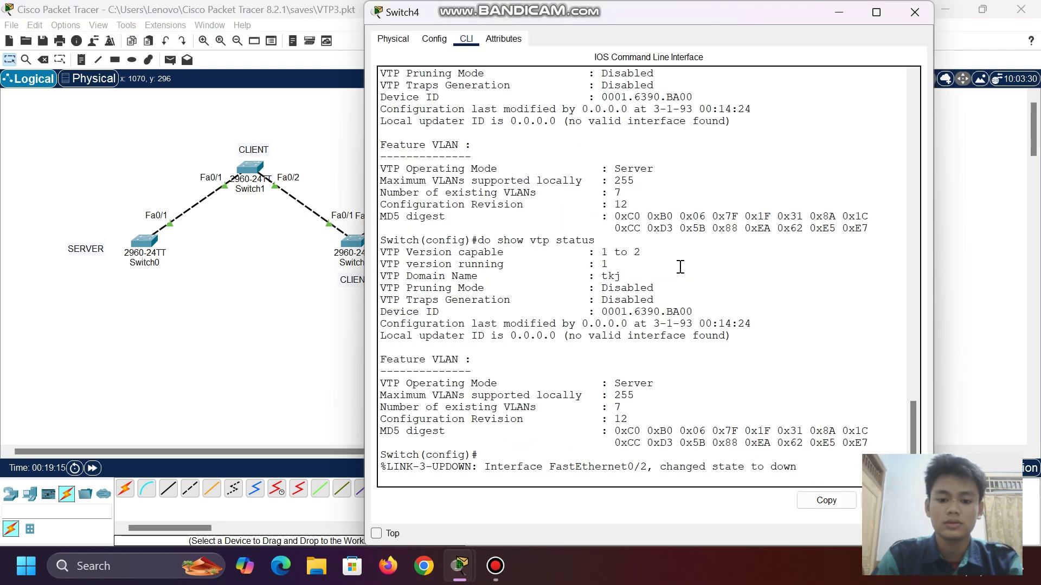
{"action": "left_click", "coordinate": [835, 15]}
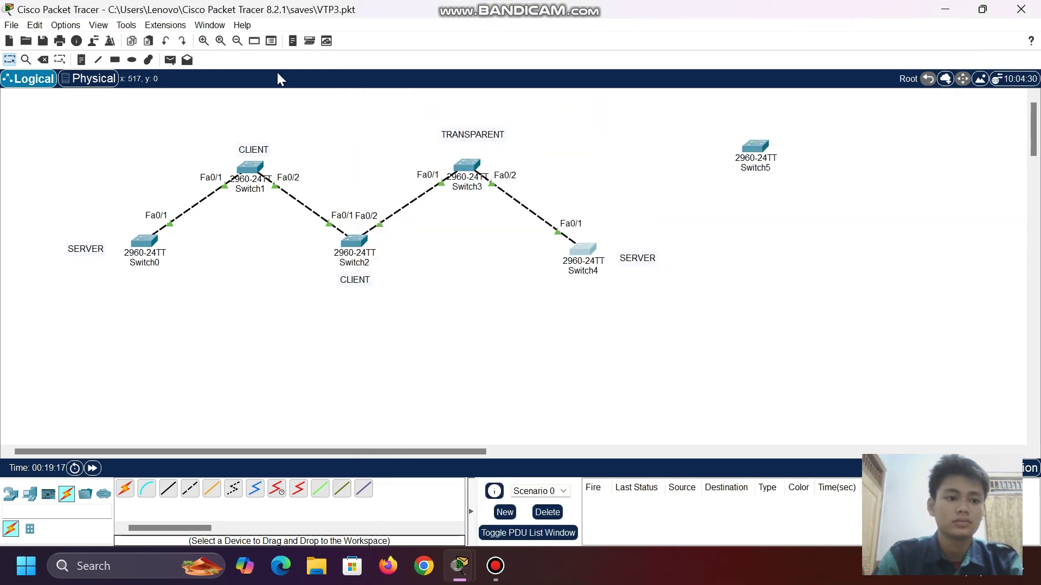
{"action": "left_click", "coordinate": [755, 146]}
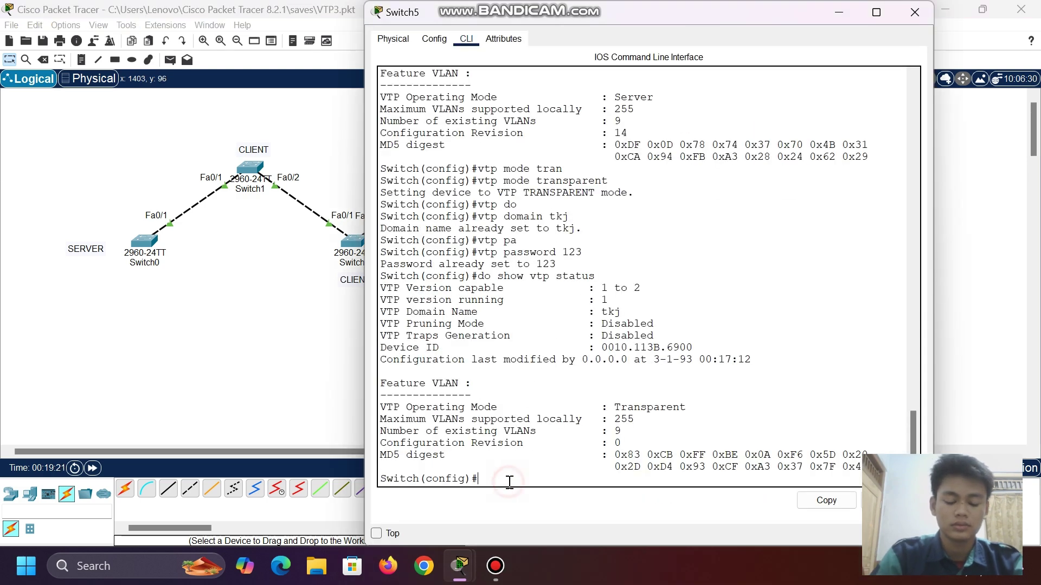
{"action": "type", "text": "v"}
{"action": "type", "text": "o "}
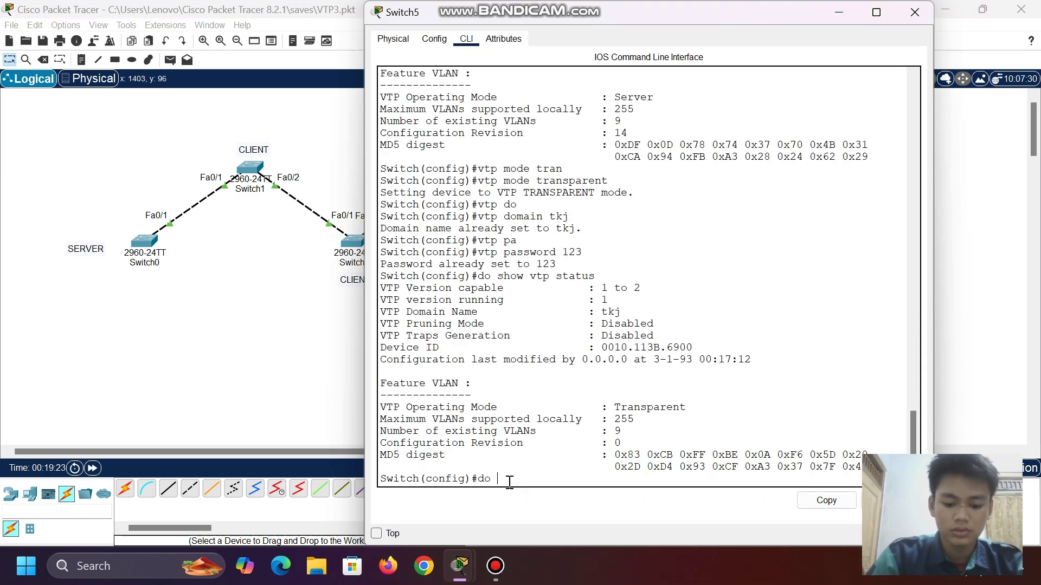
{"action": "type", "text": "show vlan br"}
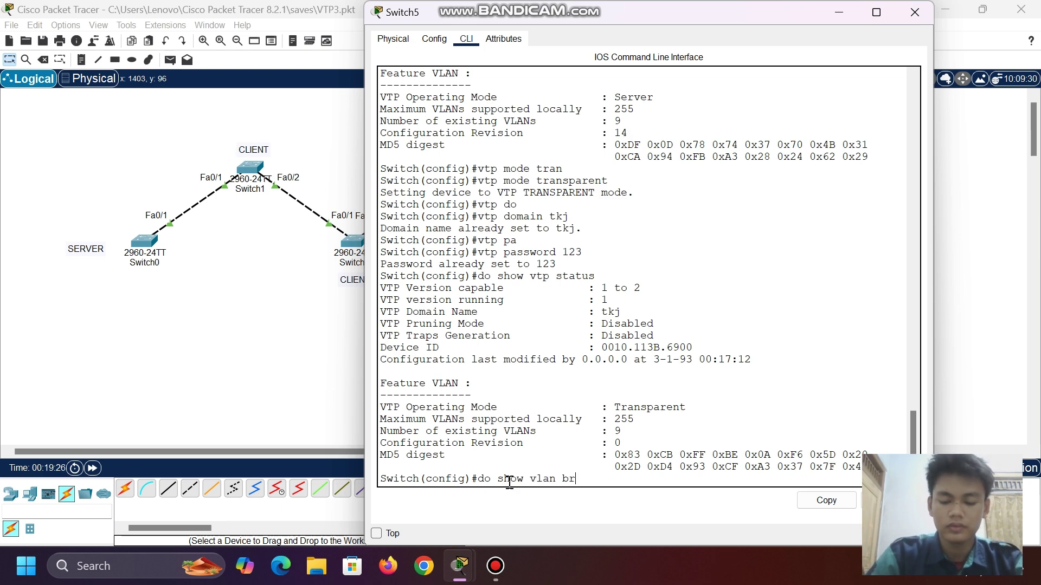
{"action": "key", "text": "Return"}
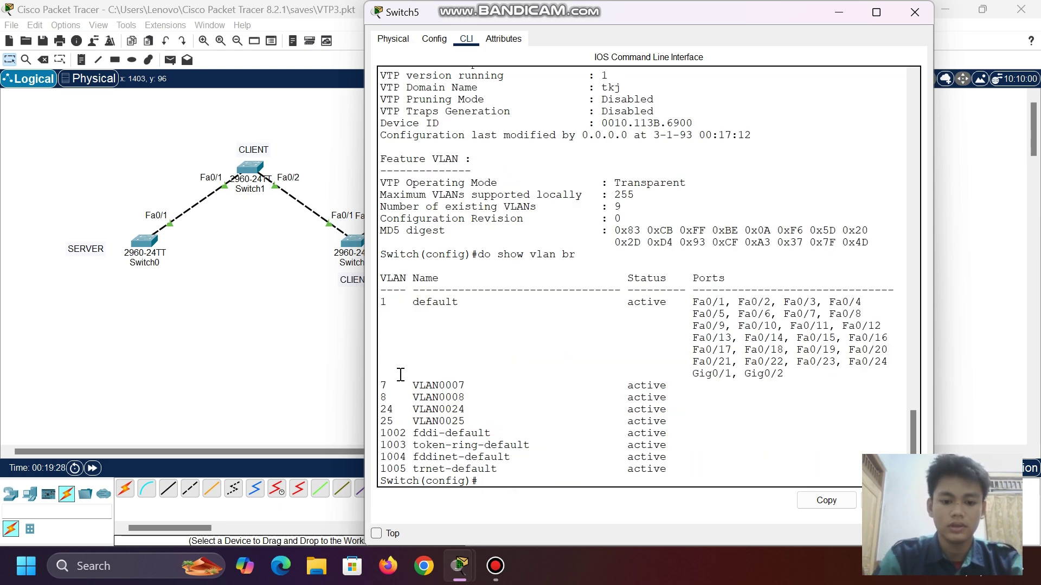
{"action": "left_click_drag", "start_coordinate": [379, 380], "coordinate": [480, 374]}
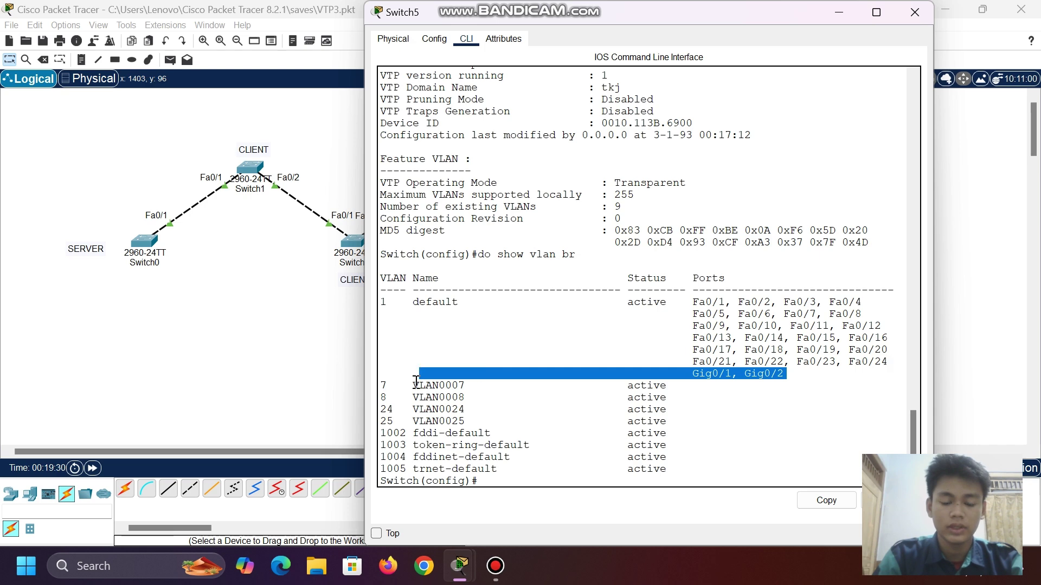
{"action": "left_click_drag", "start_coordinate": [381, 385], "coordinate": [677, 400]}
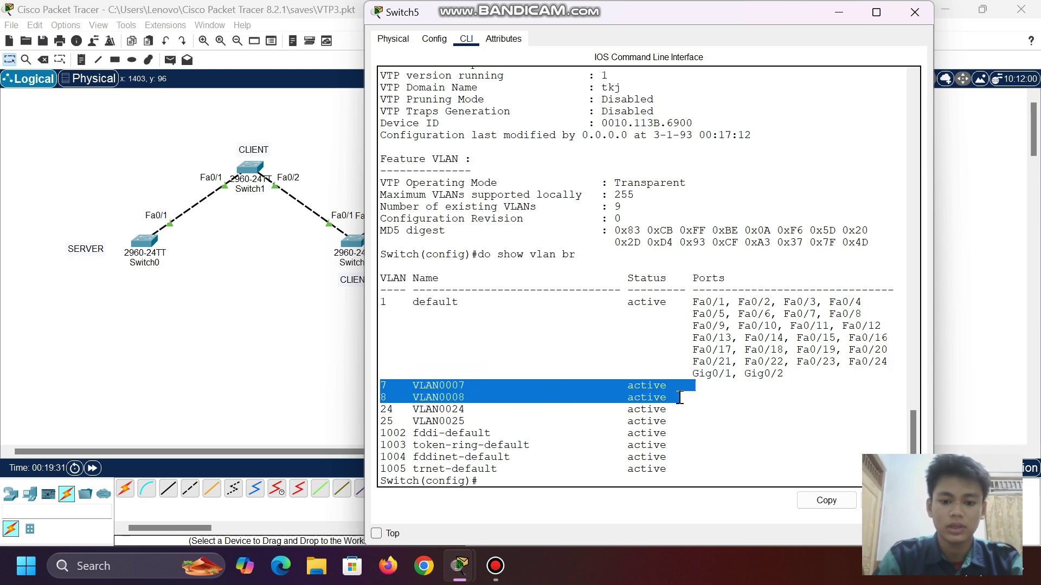
{"action": "left_click", "coordinate": [838, 12]}
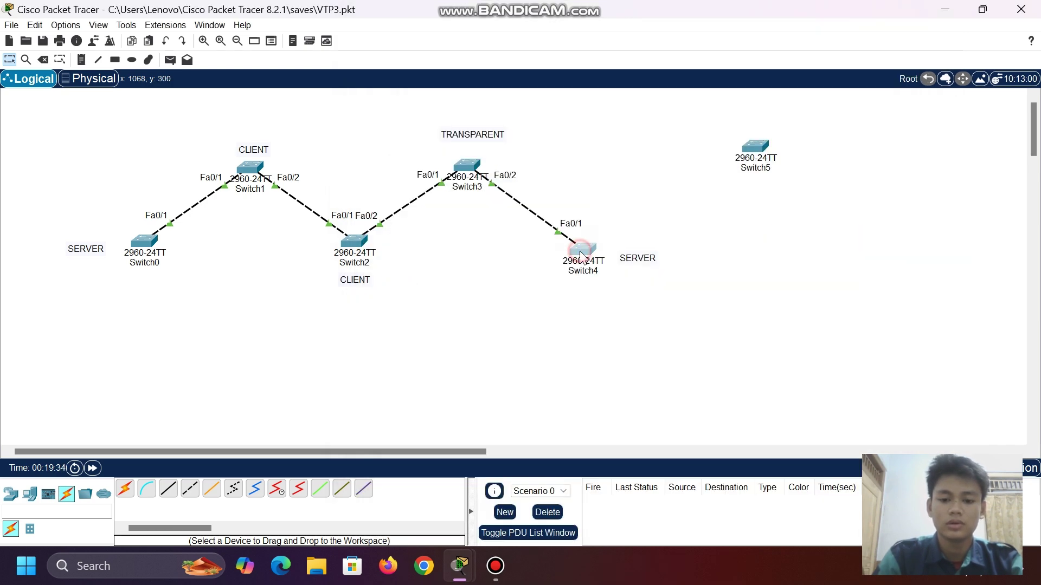
- On Switch4, list VLANs with do show vlan br and remove VLAN 7 using no vlan 7
{"action": "left_click", "coordinate": [584, 250]}
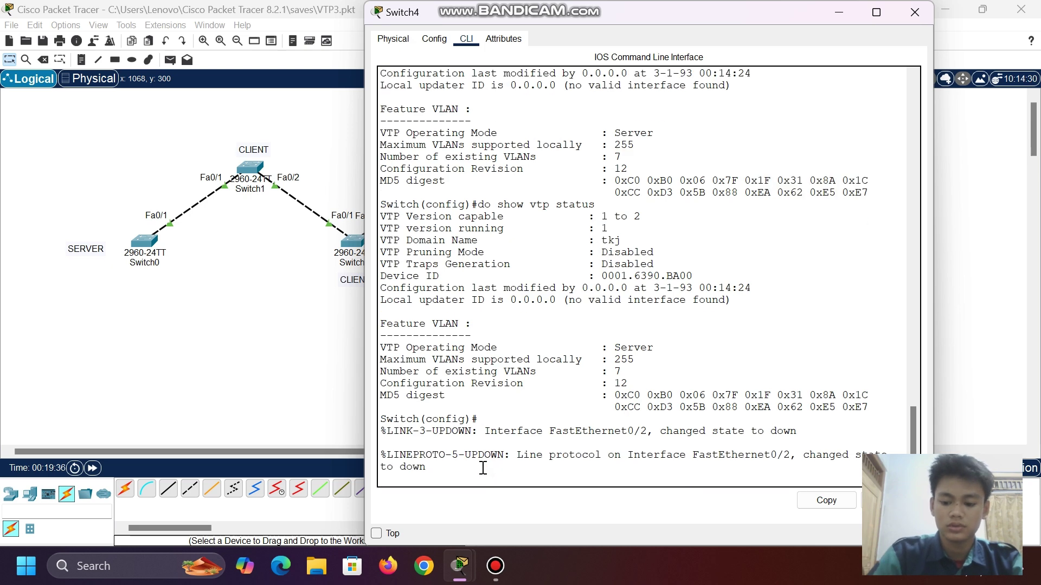
{"action": "key", "text": "Return"}
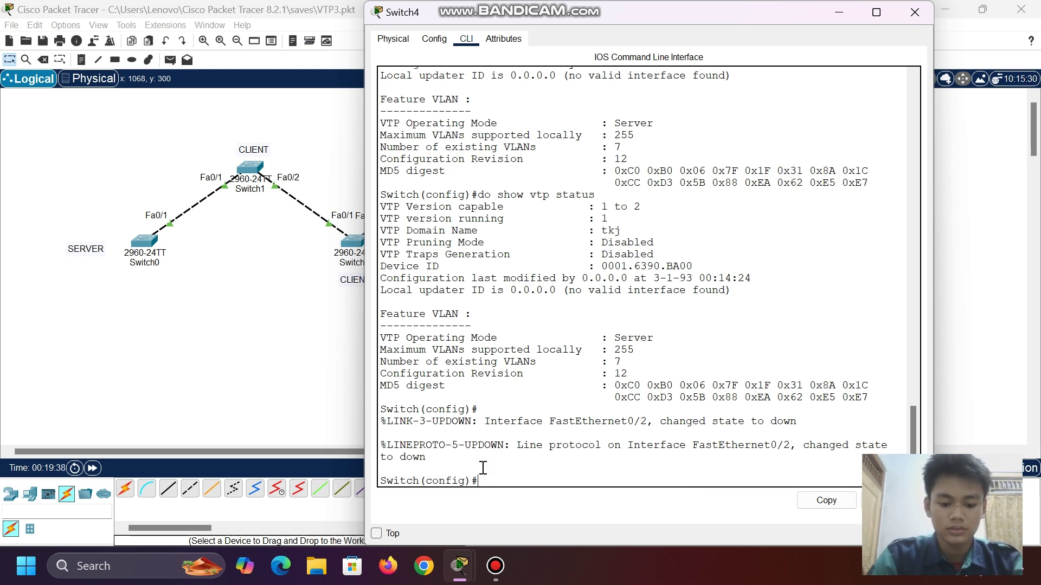
{"action": "type", "text": "do show"}
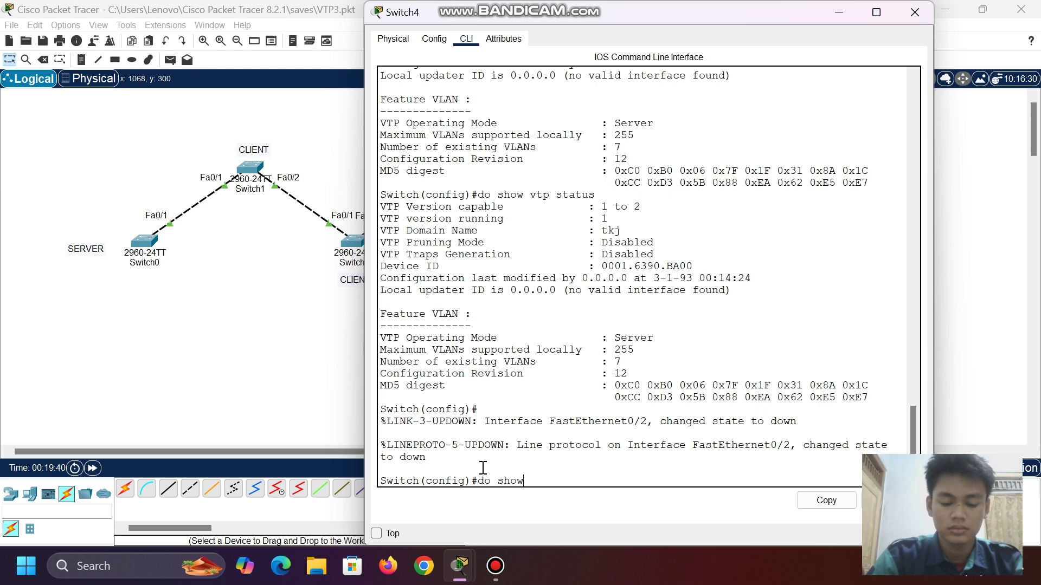
{"action": "type", "text": " vlan br"}
{"action": "key", "text": "Return"}
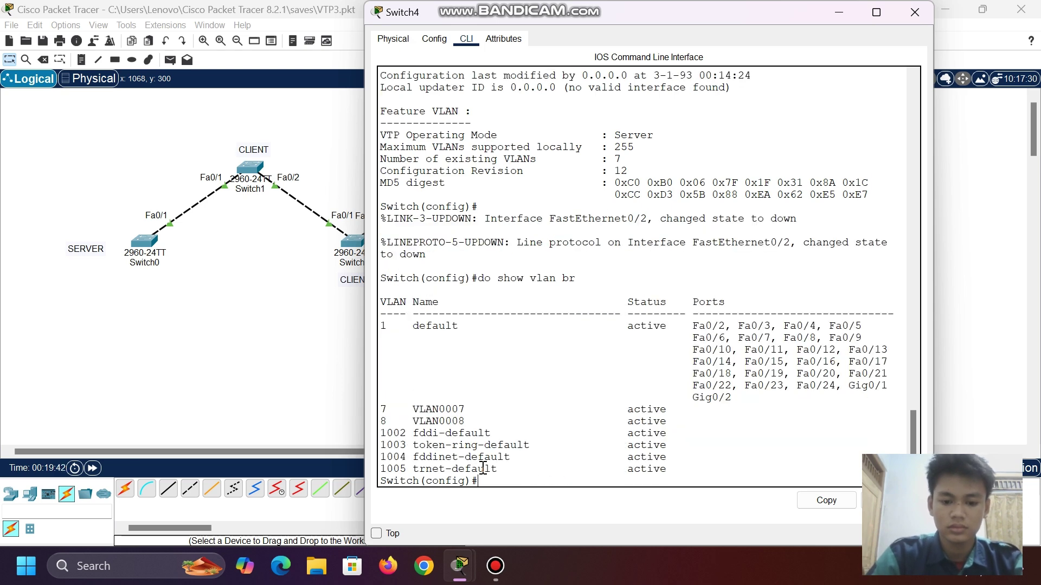
{"action": "type", "text": "no"}
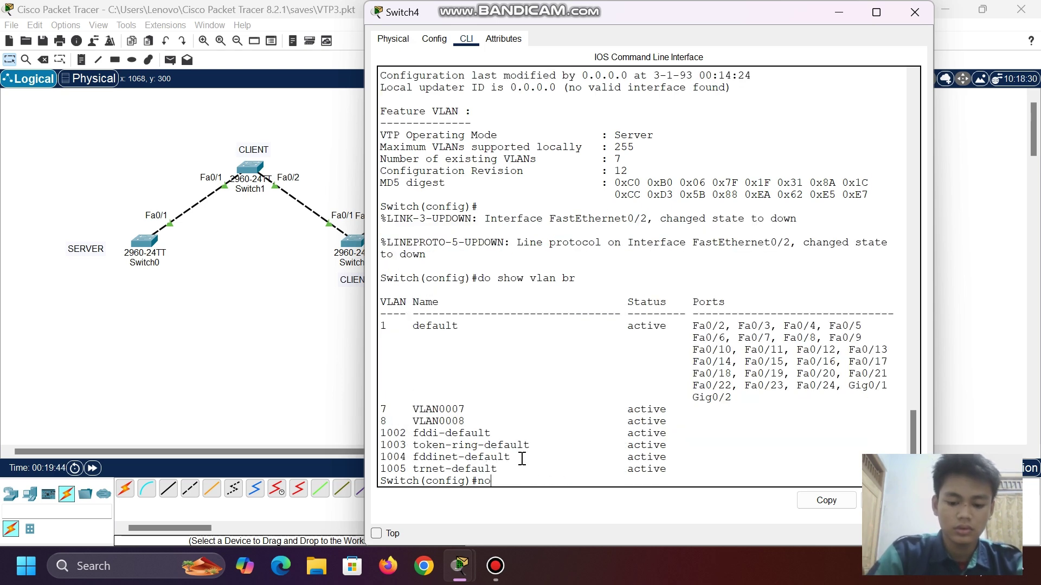
{"action": "type", "text": " vlan 7"}
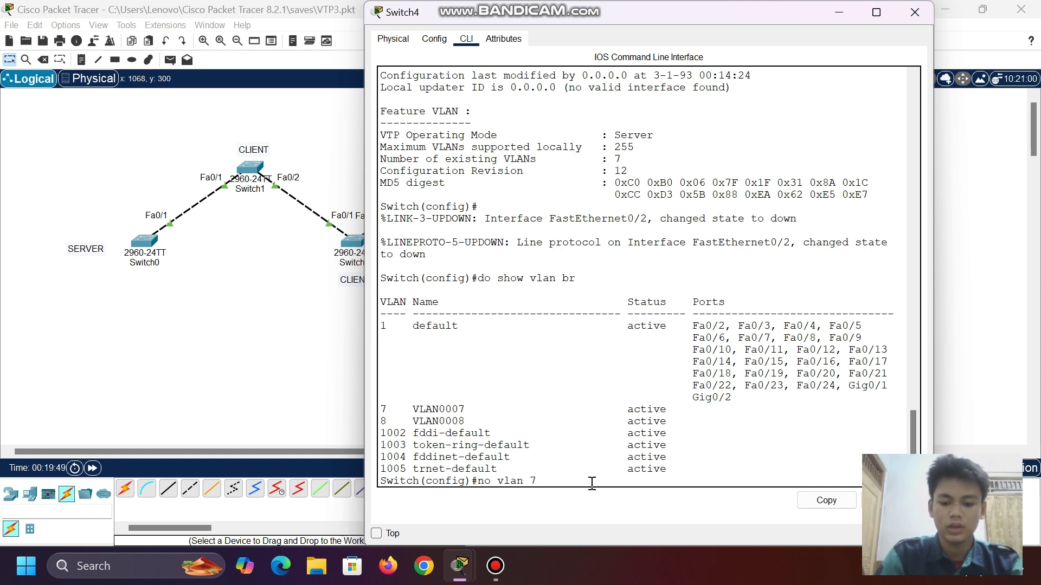
{"action": "key", "text": "Return"}
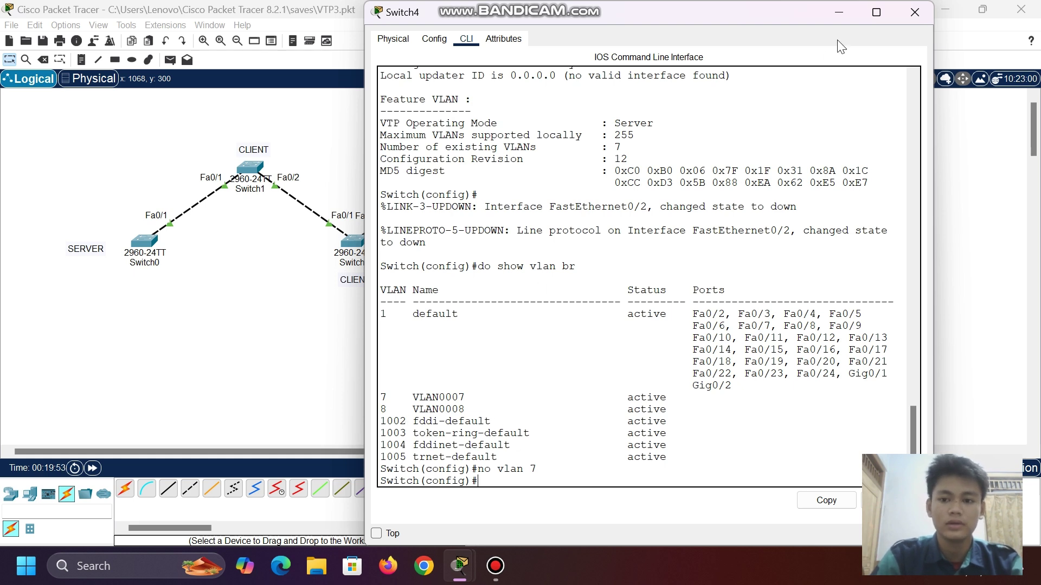
{"action": "left_click", "coordinate": [839, 11]}
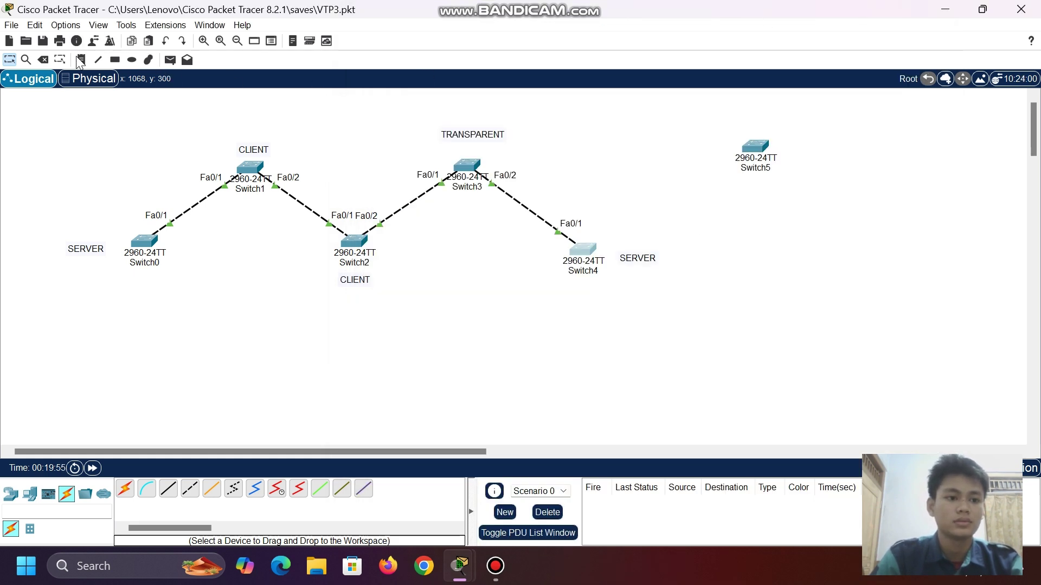
- Auto-cable Switch5 to Switch4's Fa0/2, fast-forward time to bring the link up, and reopen Switch5's CLI
{"action": "left_click", "coordinate": [124, 489]}
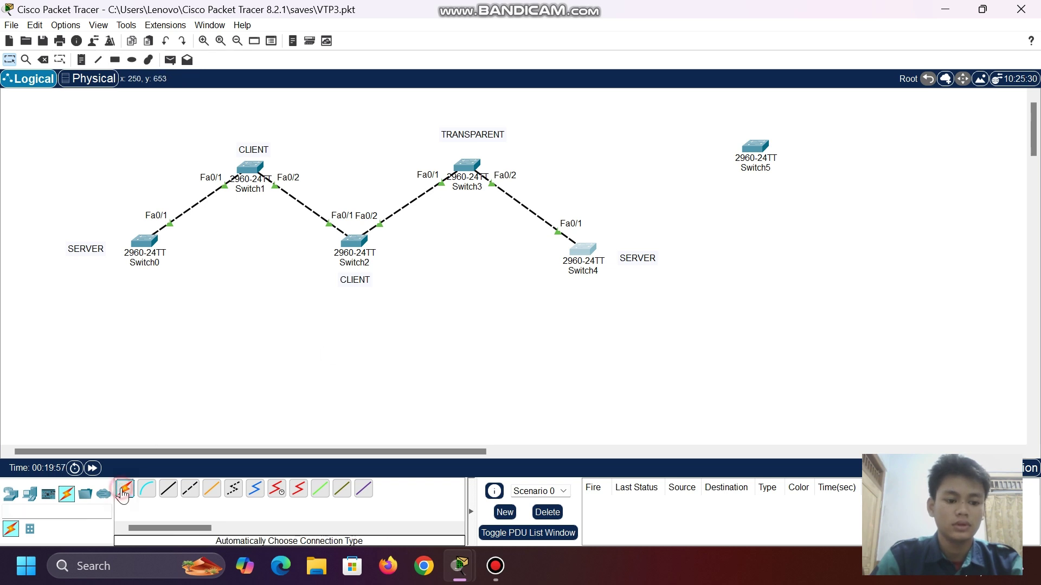
{"action": "left_click", "coordinate": [756, 144]}
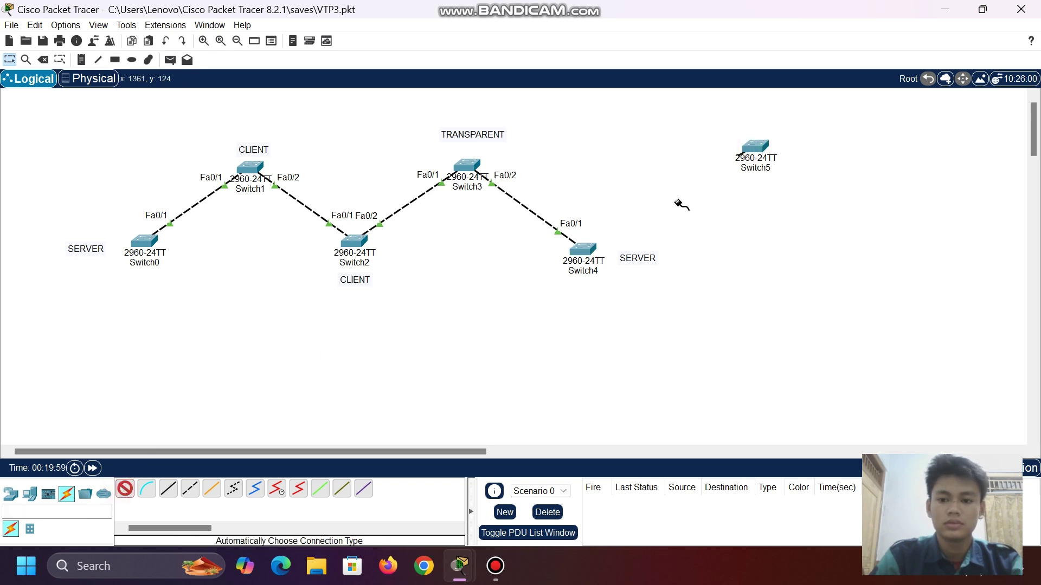
{"action": "left_click", "coordinate": [585, 250]}
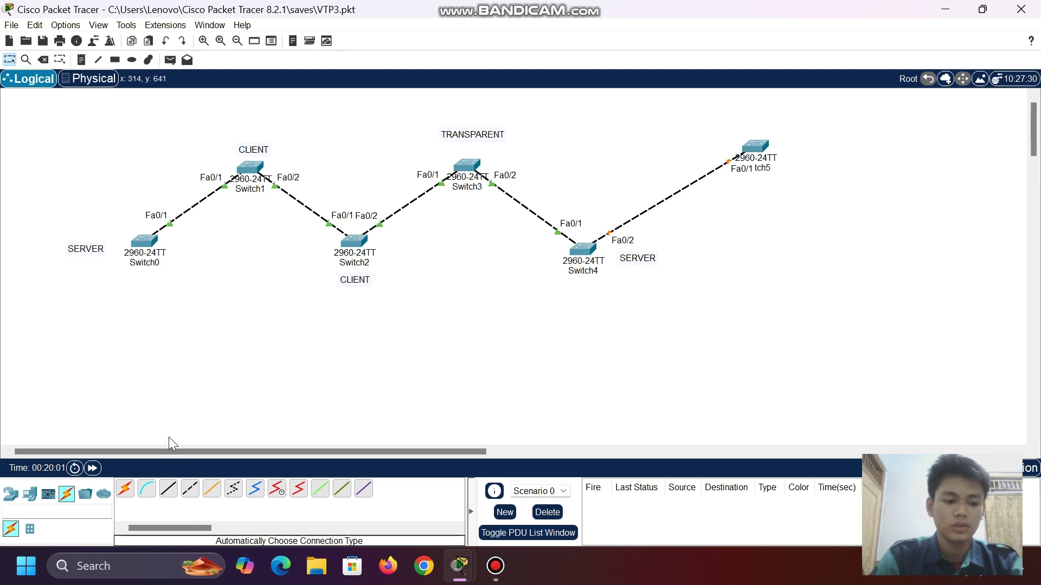
{"action": "left_click", "coordinate": [92, 470]}
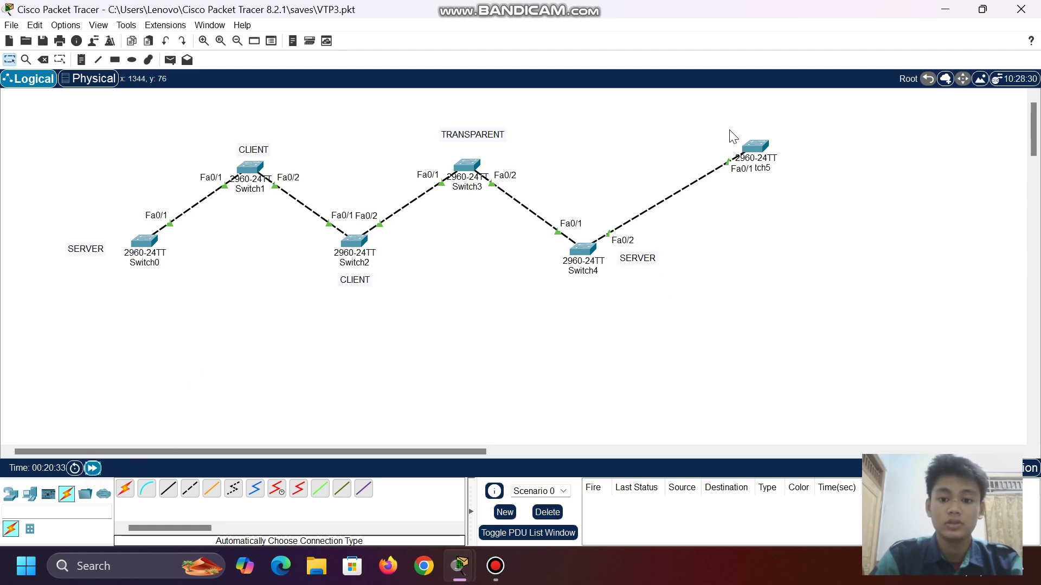
{"action": "left_click", "coordinate": [755, 143]}
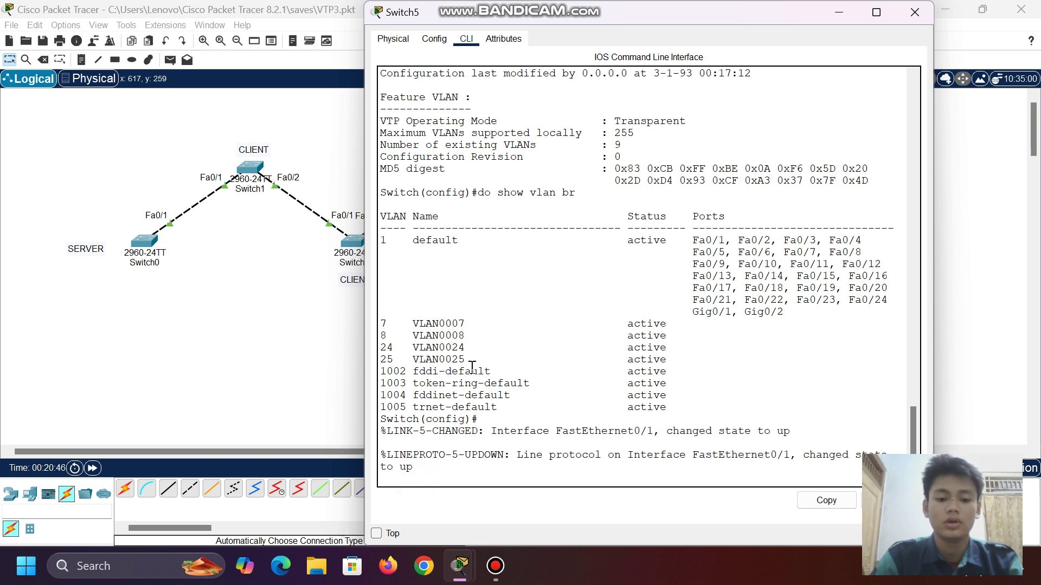
- Rerun the brief VLAN listing and switch Switch5 to VTP server mode
{"action": "key", "text": "Return"}
{"action": "key", "text": "Up"}
{"action": "key", "text": "Return"}
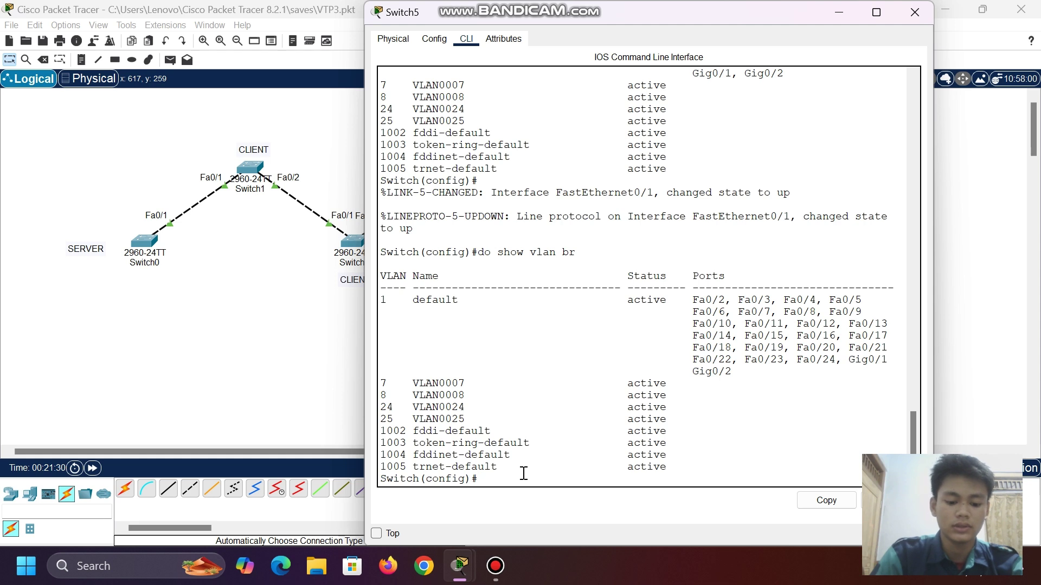
{"action": "type", "text": "vtp"}
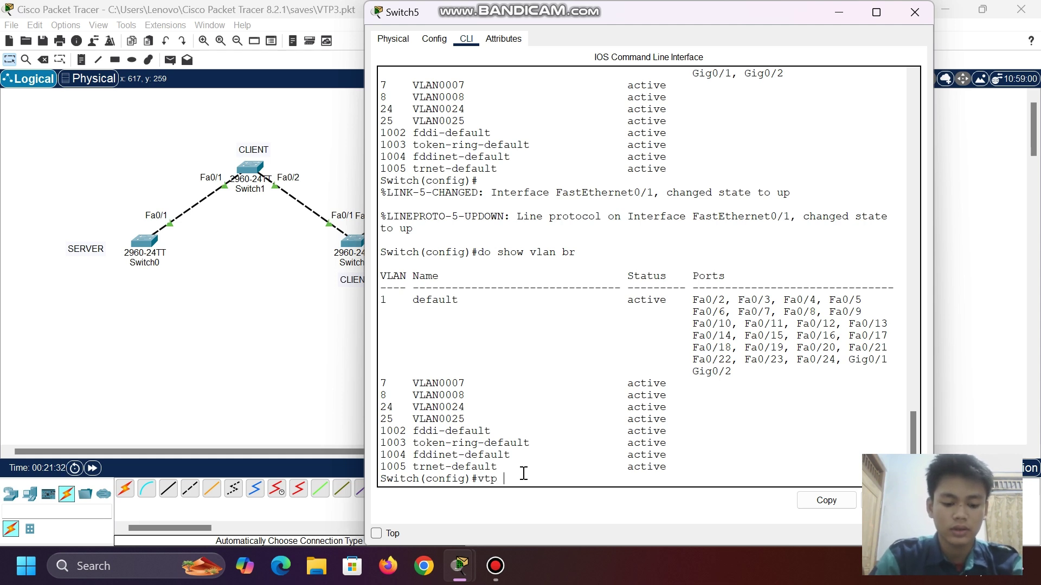
{"action": "type", "text": " mode "}
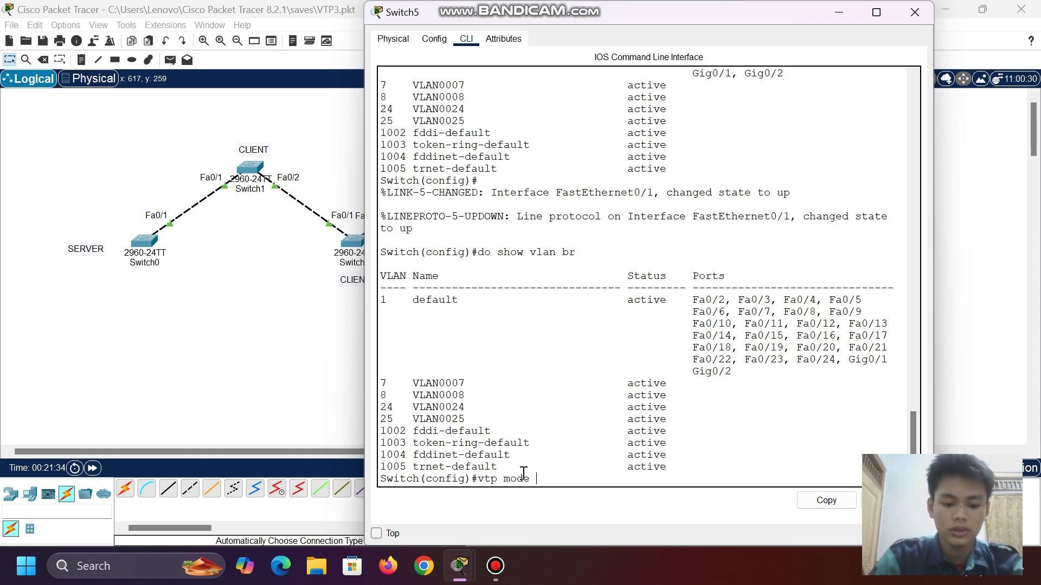
{"action": "type", "text": "ser"}
{"action": "key", "text": "Tab"}
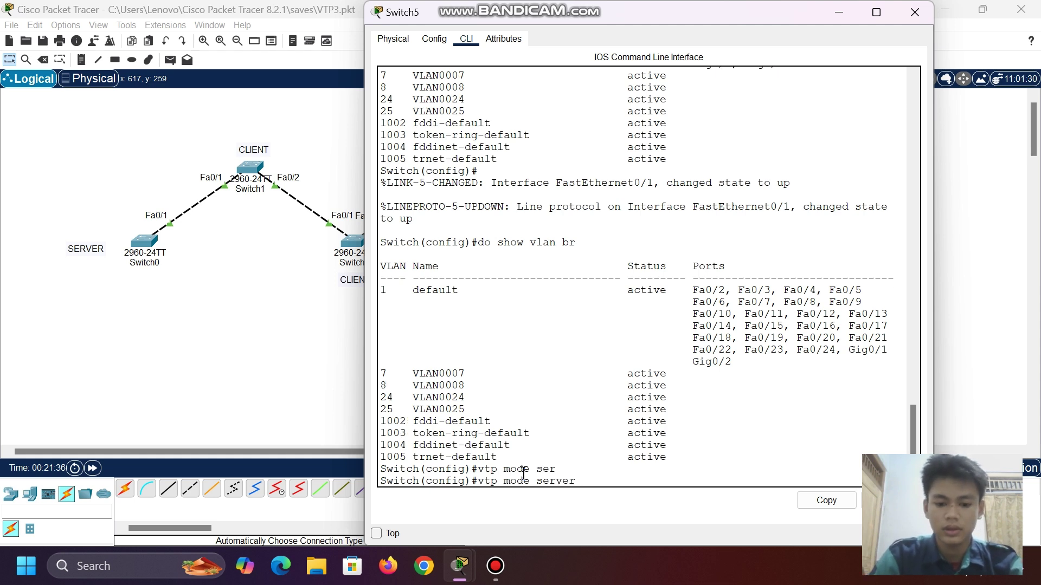
{"action": "key", "text": "Return"}
- Set Switch5's VTP domain to tkj and confirm its VTP password
{"action": "type", "text": "vtp"}
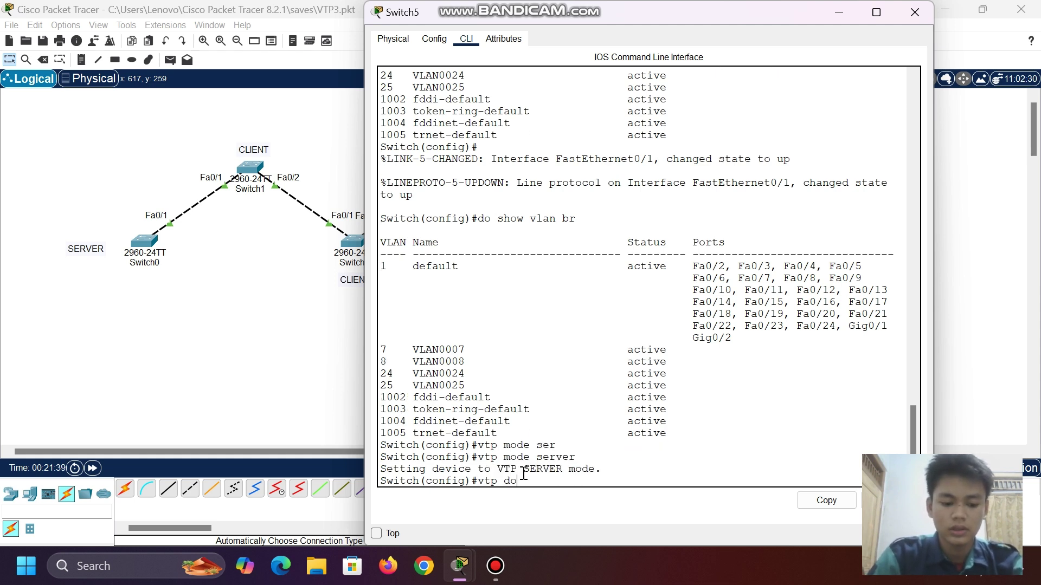
{"action": "type", "text": " do"}
{"action": "key", "text": "Tab"}
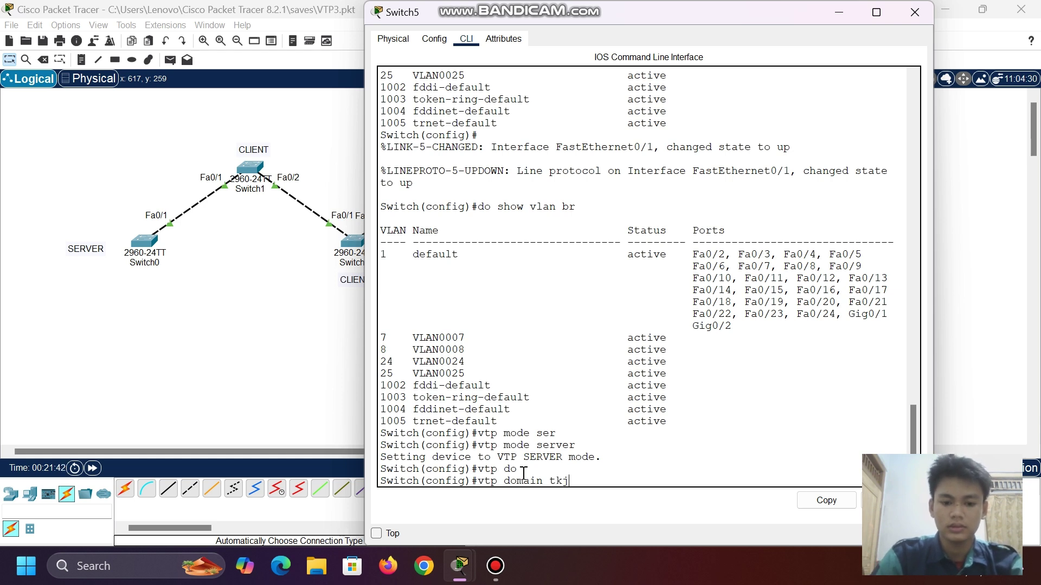
{"action": "type", "text": "tkj"}
{"action": "key", "text": "Return"}
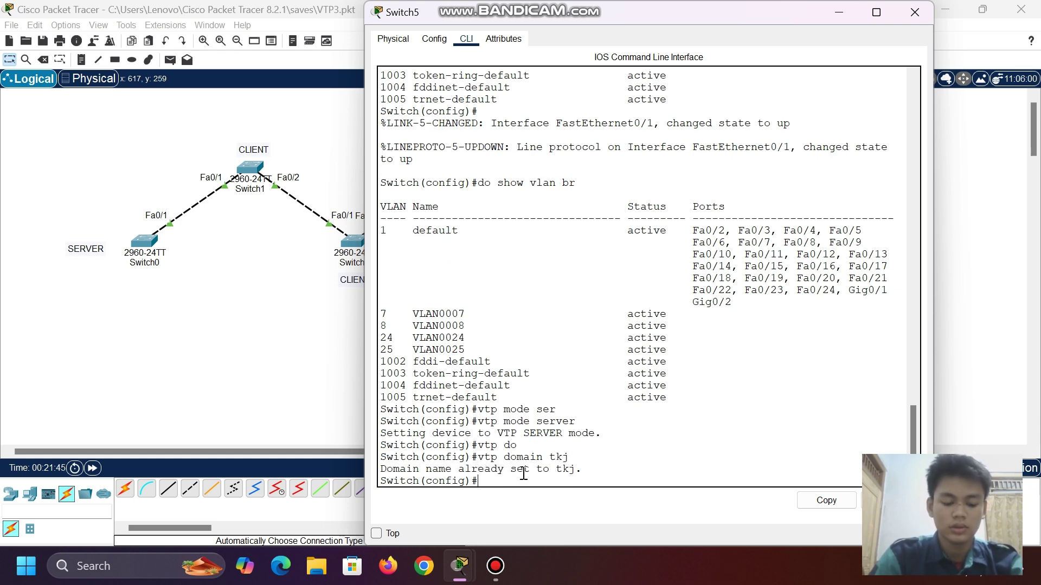
{"action": "type", "text": "vtp "}
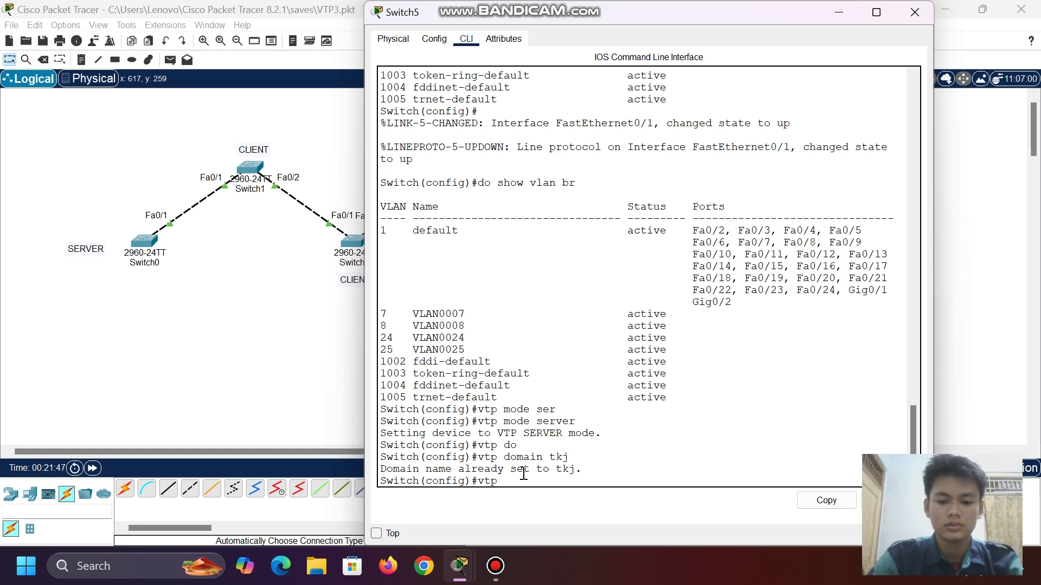
{"action": "type", "text": "pas"}
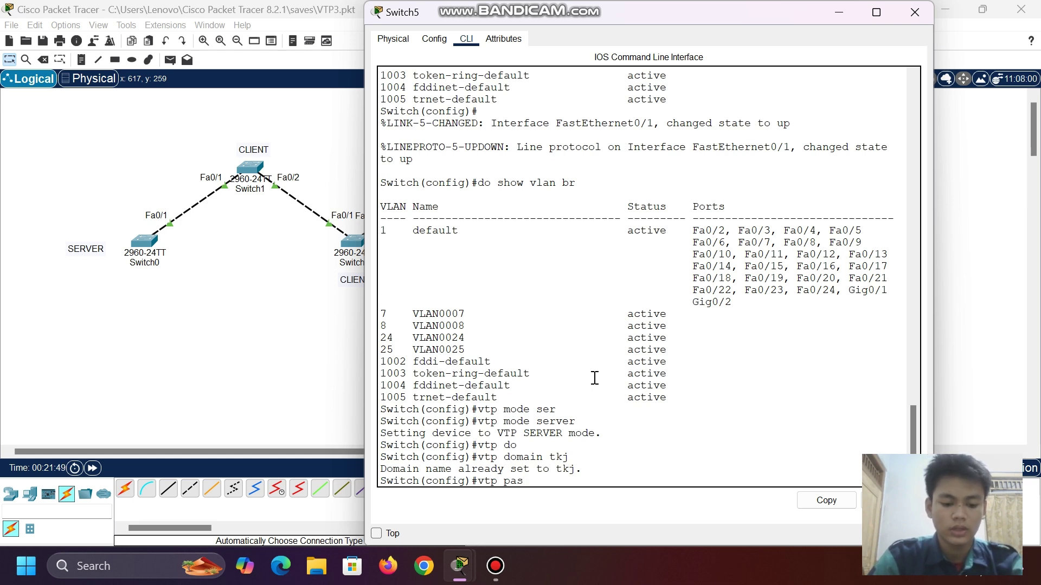
{"action": "key", "text": "Tab"}
{"action": "key", "text": "Return"}
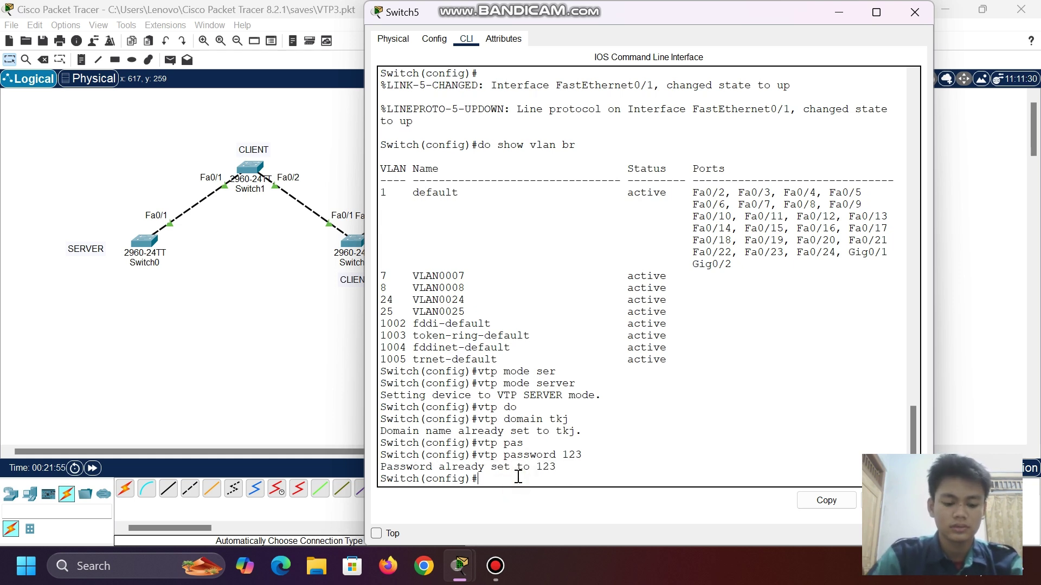
- Run do show vlan brief, check the VLAN0008 row, and close Switch5's window
{"action": "type", "text": "do show"}
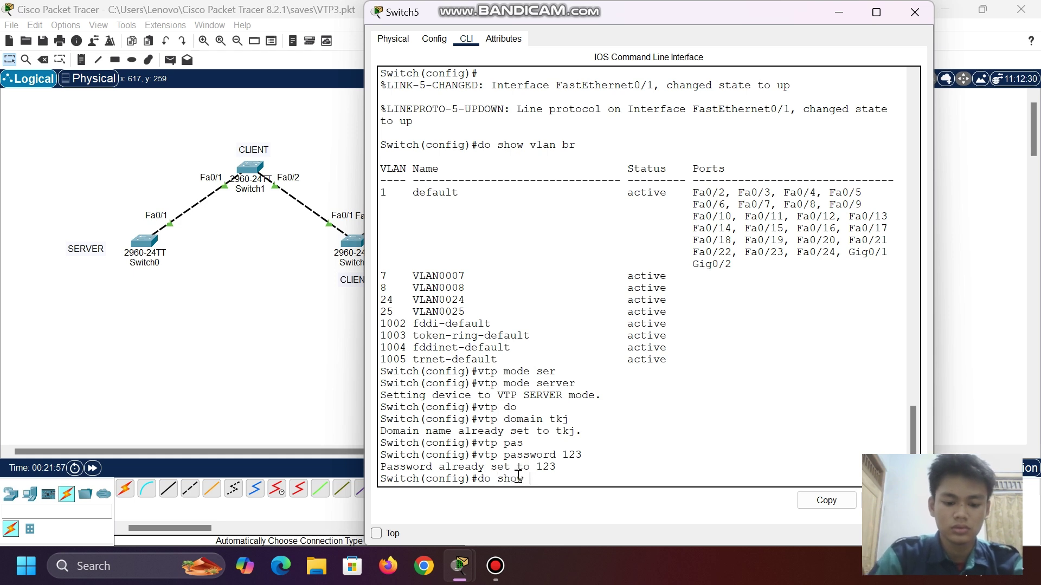
{"action": "type", "text": " vlan br"}
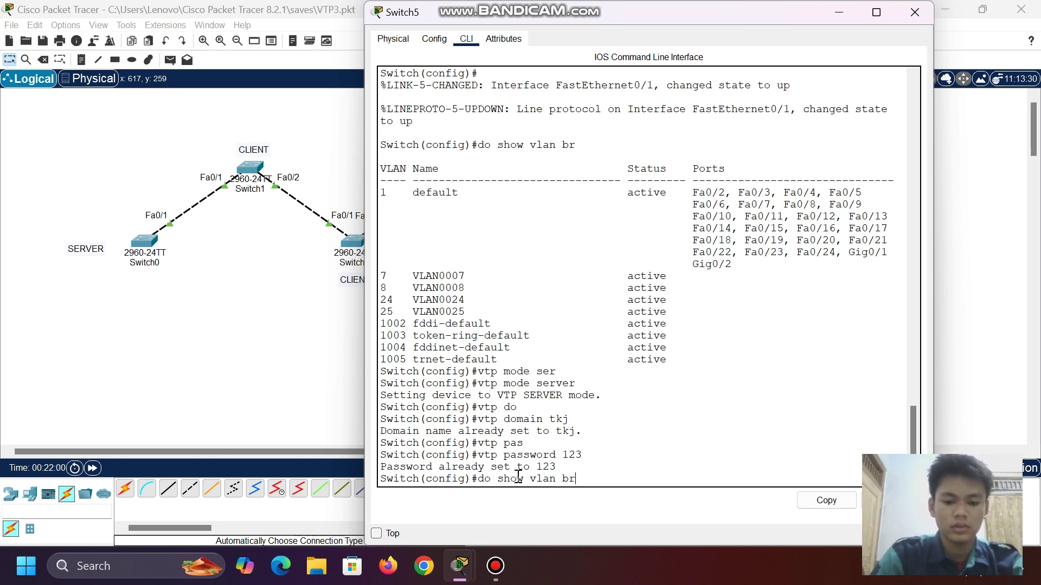
{"action": "type", "text": "ief"}
{"action": "key", "text": "Return"}
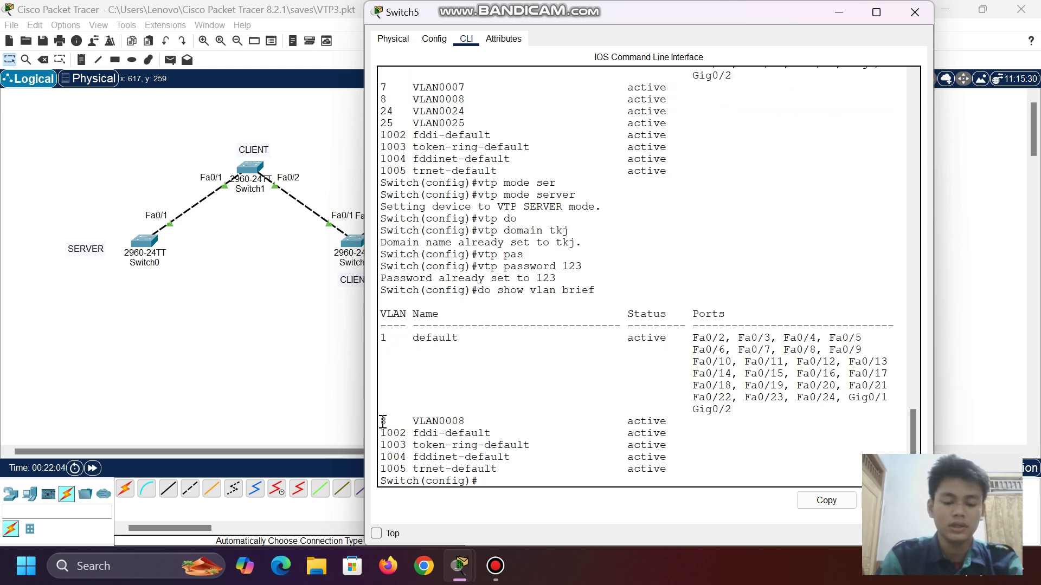
{"action": "left_click_drag", "start_coordinate": [381, 421], "coordinate": [477, 421]}
{"action": "left_click", "coordinate": [487, 476]}
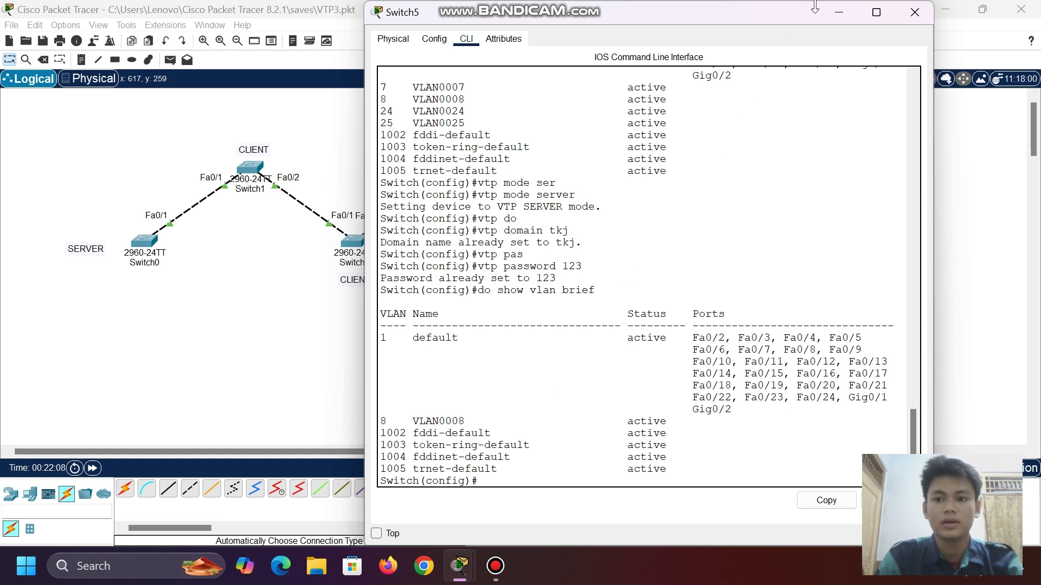
{"action": "left_click", "coordinate": [914, 12]}
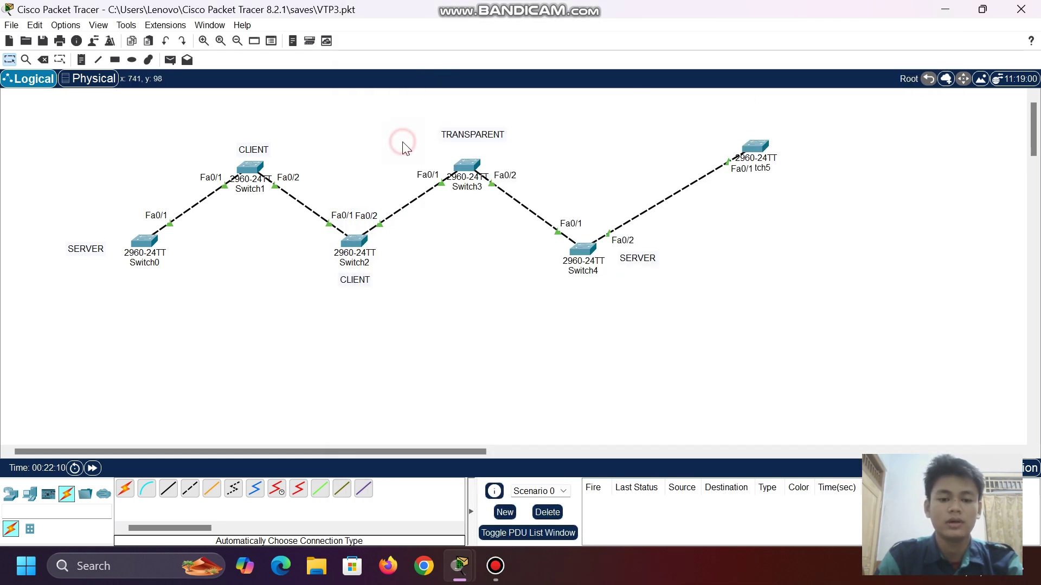
- Drag Switch5 further to the right on the canvas and deselect it
{"action": "left_click_drag", "start_coordinate": [755, 146], "coordinate": [824, 164]}
{"action": "left_click_drag", "start_coordinate": [781, 195], "coordinate": [801, 155]}
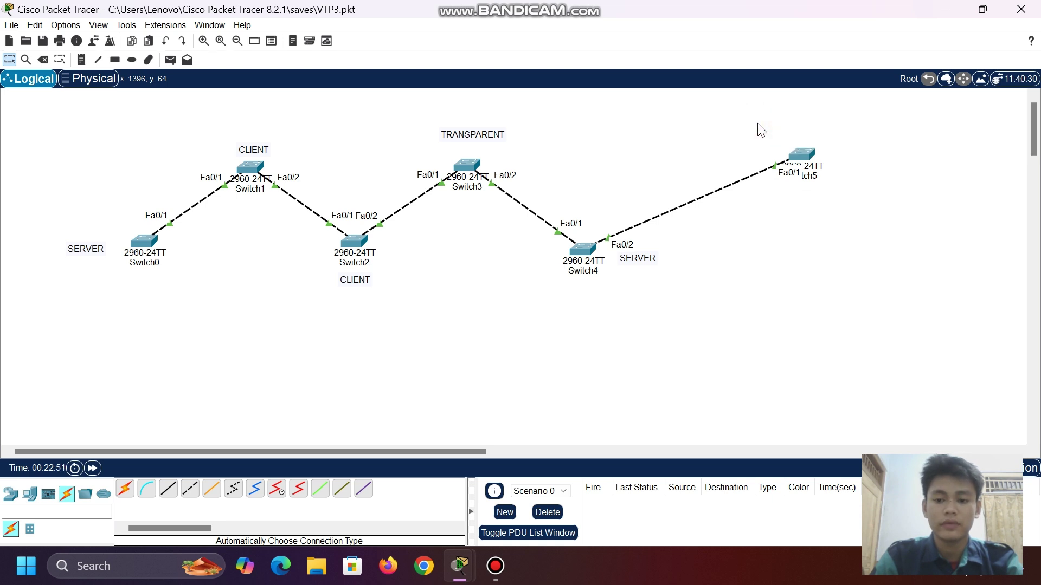
{"action": "left_click_drag", "start_coordinate": [800, 156], "coordinate": [828, 154]}
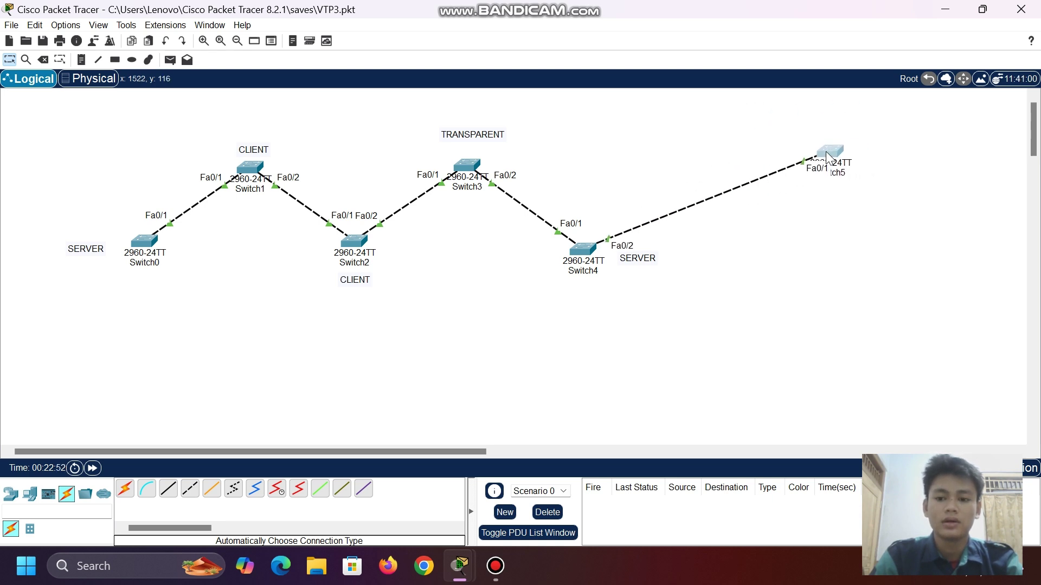
{"action": "left_click", "coordinate": [789, 126]}
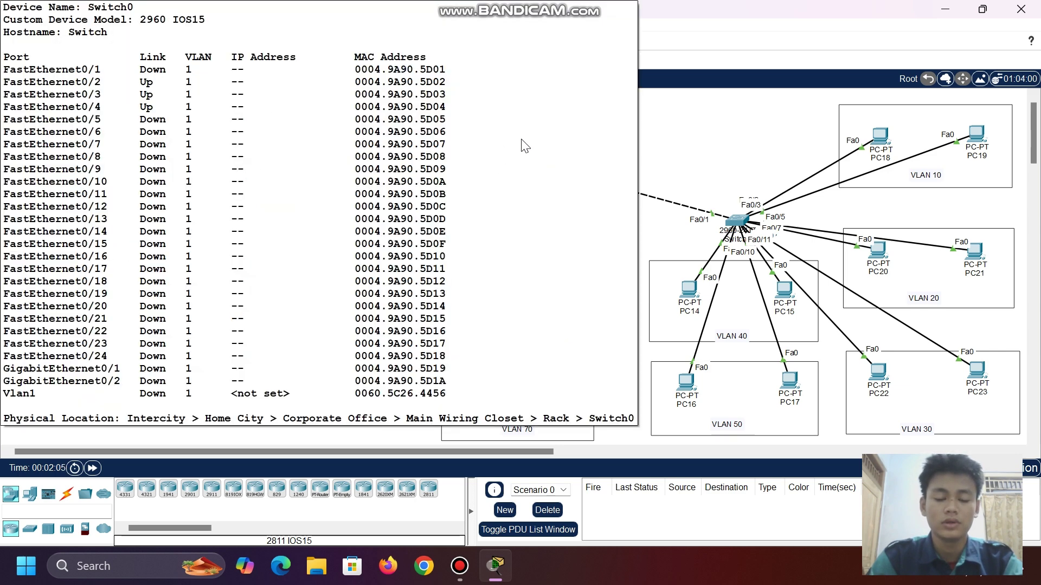
- Open Switch0's CLI and enter global configuration mode with en and conf t
{"action": "left_click_drag", "start_coordinate": [528, 163], "coordinate": [504, 179]}
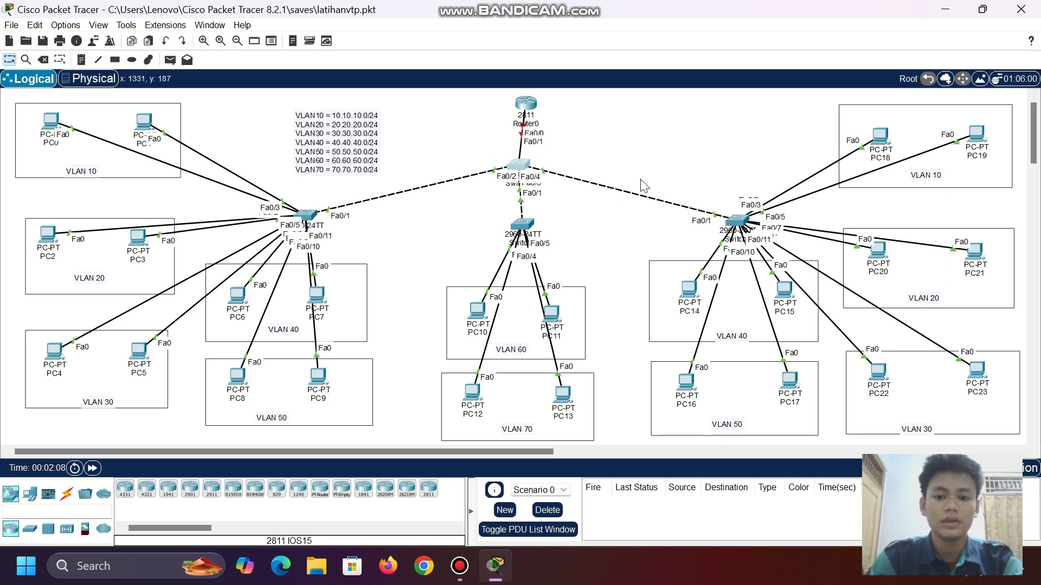
{"action": "double_click", "coordinate": [524, 170]}
{"action": "left_click", "coordinate": [470, 41]}
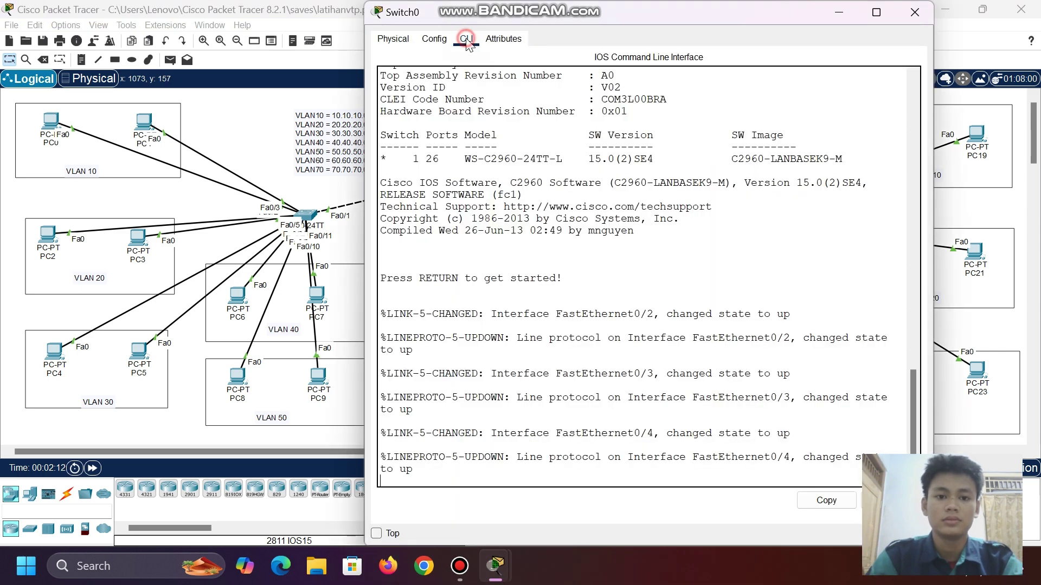
{"action": "key", "text": "Return"}
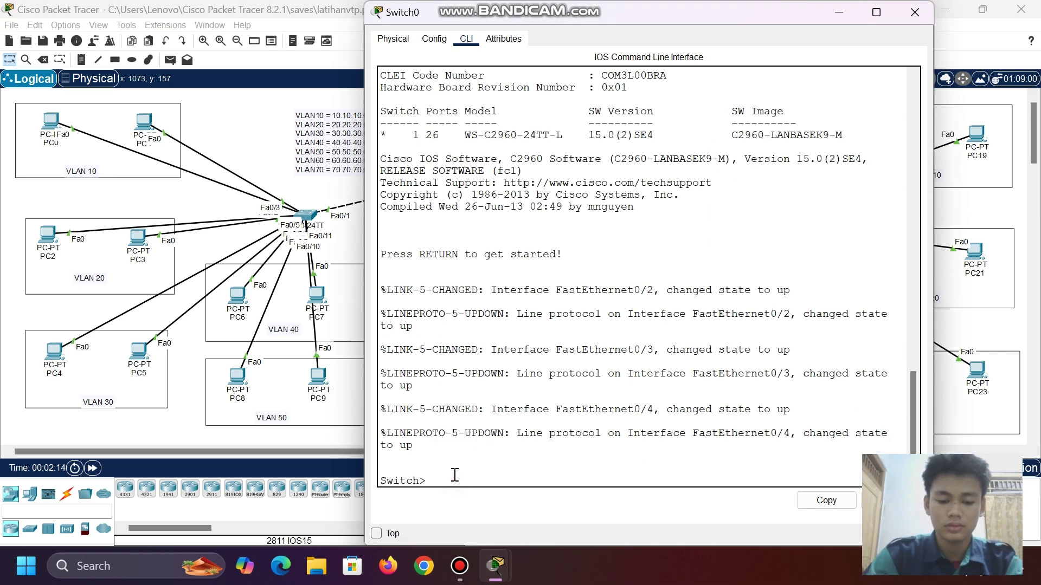
{"action": "type", "text": "en"}
{"action": "key", "text": "Return"}
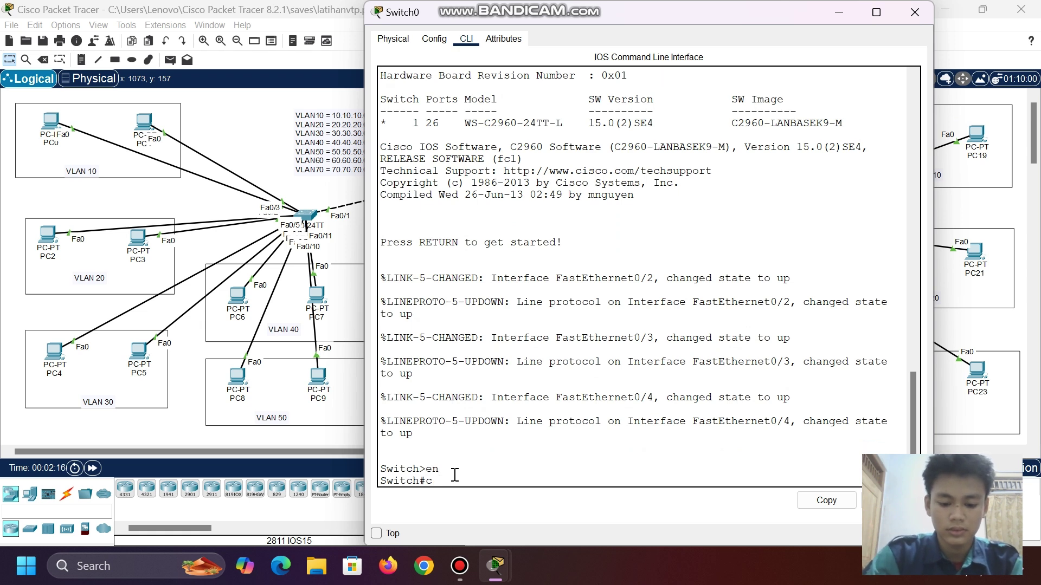
{"action": "type", "text": "conf t"}
{"action": "key", "text": "Return"}
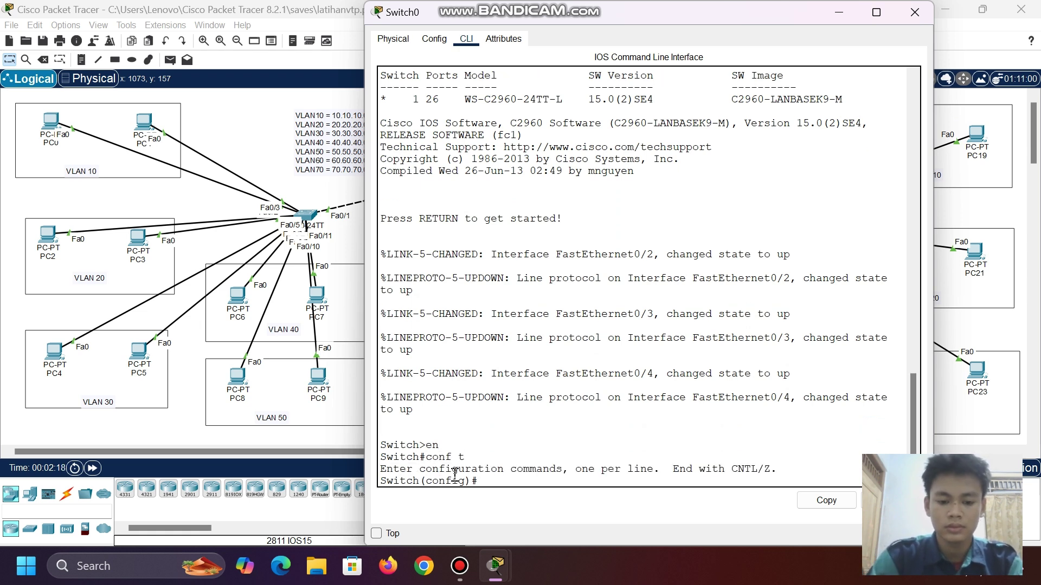
- Make Switch0 a VTP server in domain smk
{"action": "type", "text": "vtp mo"}
{"action": "key", "text": "Tab"}
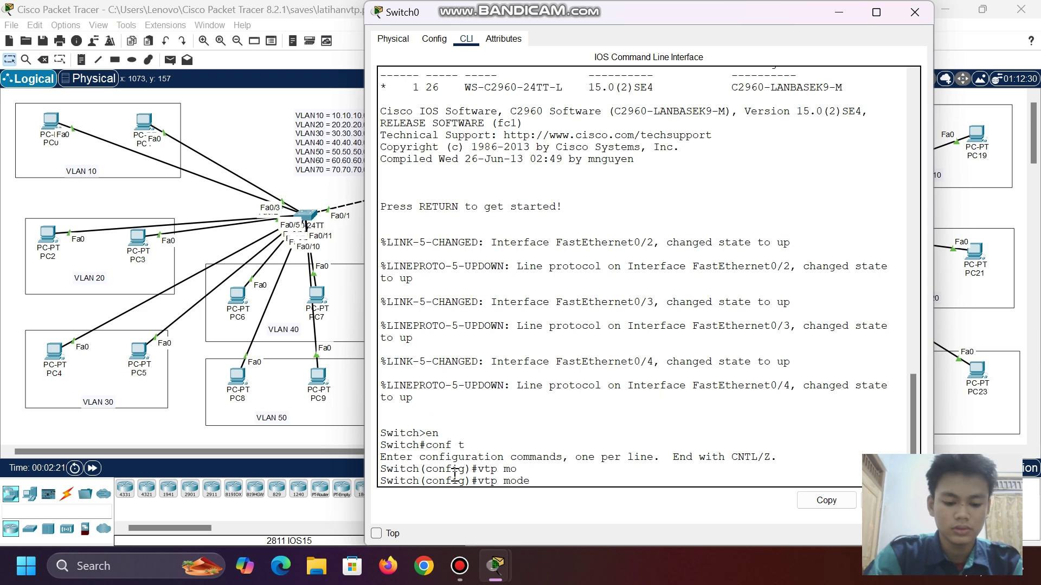
{"action": "type", "text": "se"}
{"action": "key", "text": "Tab"}
{"action": "key", "text": "Return"}
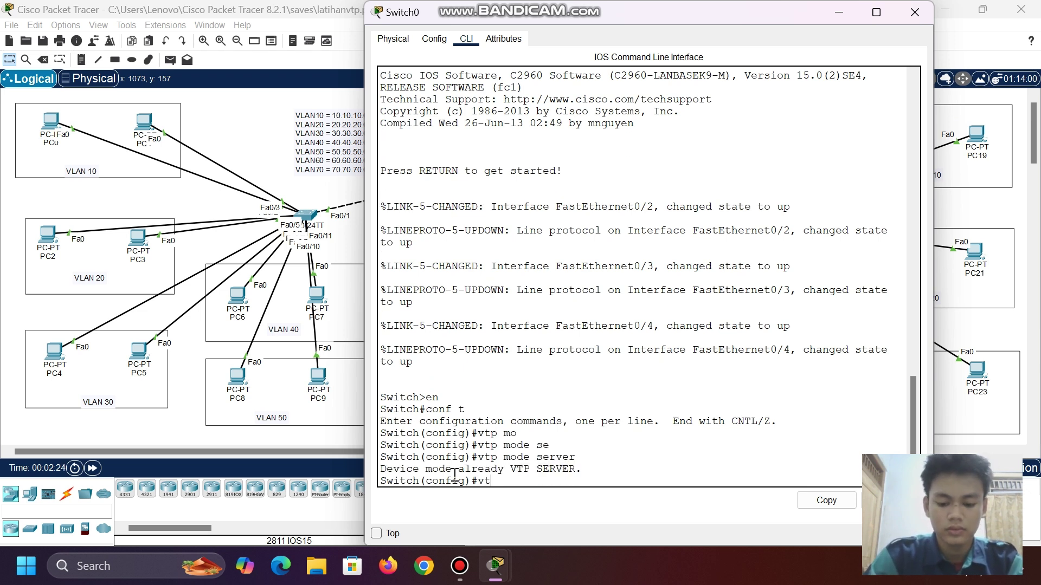
{"action": "type", "text": "vtp do"}
{"action": "key", "text": "Tab"}
{"action": "type", "text": "smk"}
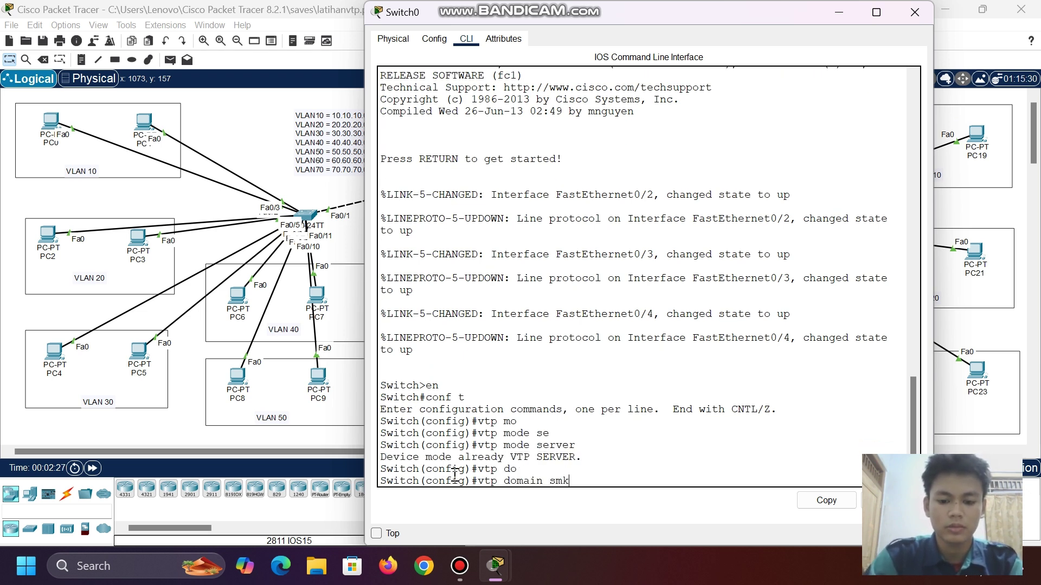
{"action": "key", "text": "Return"}
- Apply a VTP password on Switch0 and close its console
{"action": "type", "text": "vtp"}
{"action": "key", "text": "Tab"}
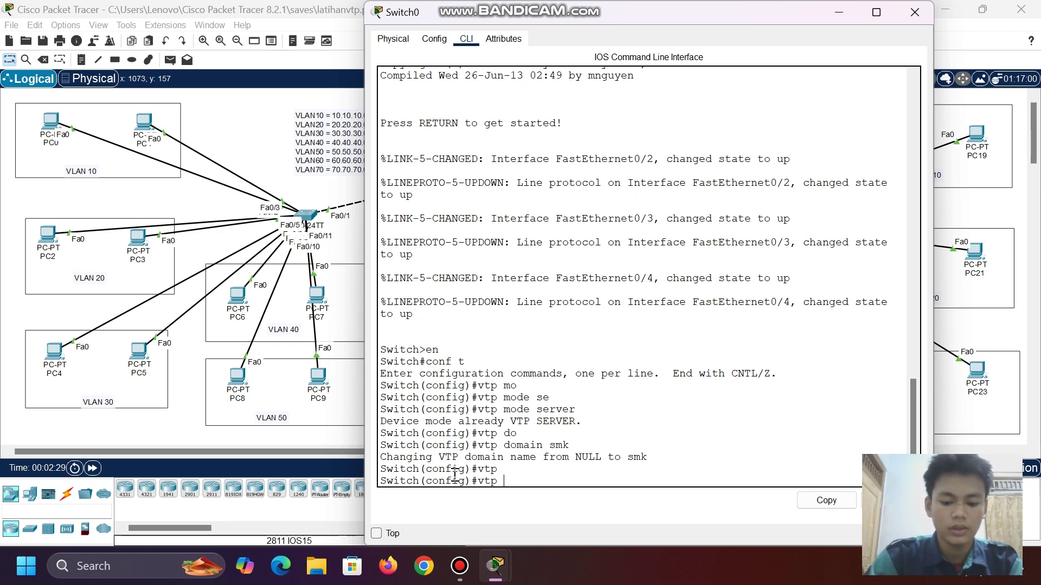
{"action": "type", "text": "pas"}
{"action": "key", "text": "Tab"}
{"action": "type", "text": "123"}
{"action": "key", "text": "Return"}
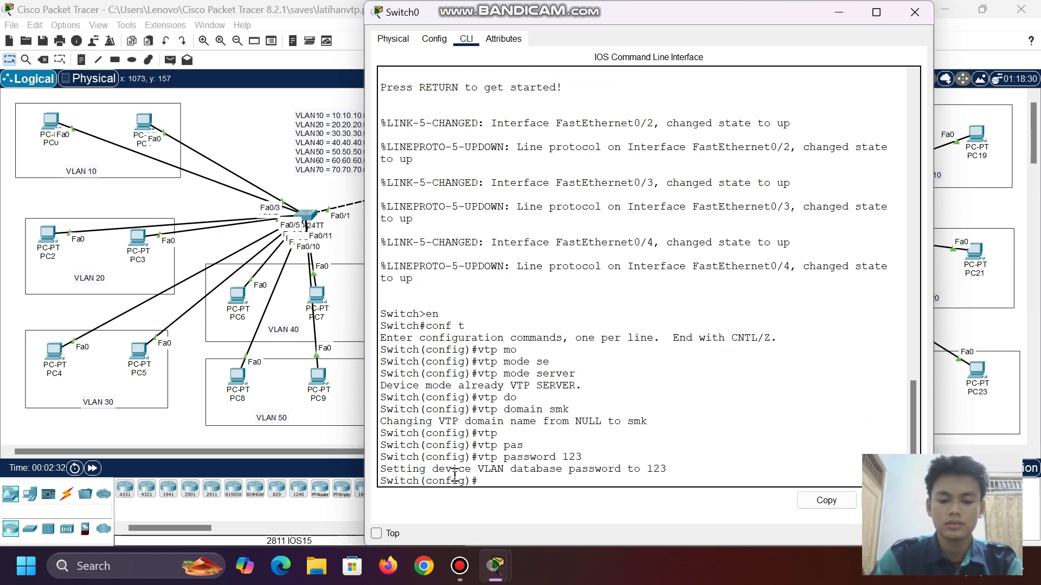
{"action": "left_click", "coordinate": [838, 12]}
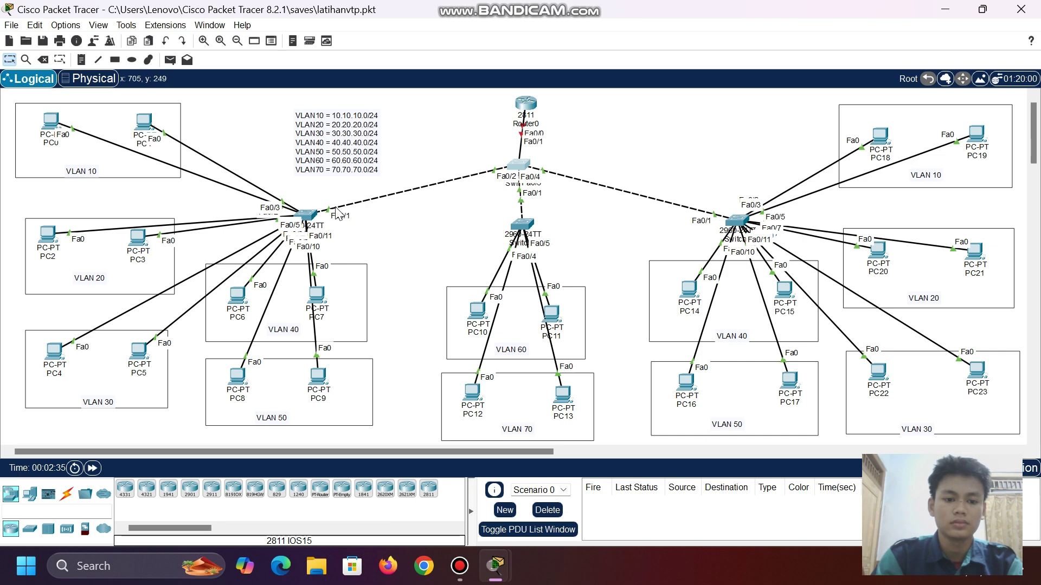
- On Switch1's CLI, enter global configuration mode and set VTP mode to client
{"action": "left_click", "coordinate": [308, 213]}
{"action": "left_click", "coordinate": [466, 38]}
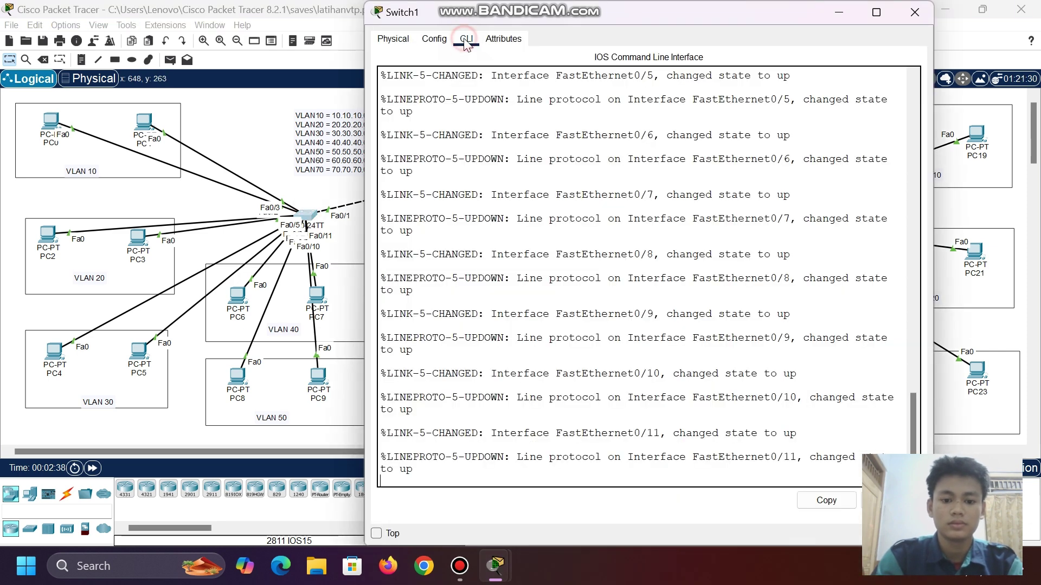
{"action": "key", "text": "Return"}
{"action": "type", "text": "en"}
{"action": "key", "text": "Return"}
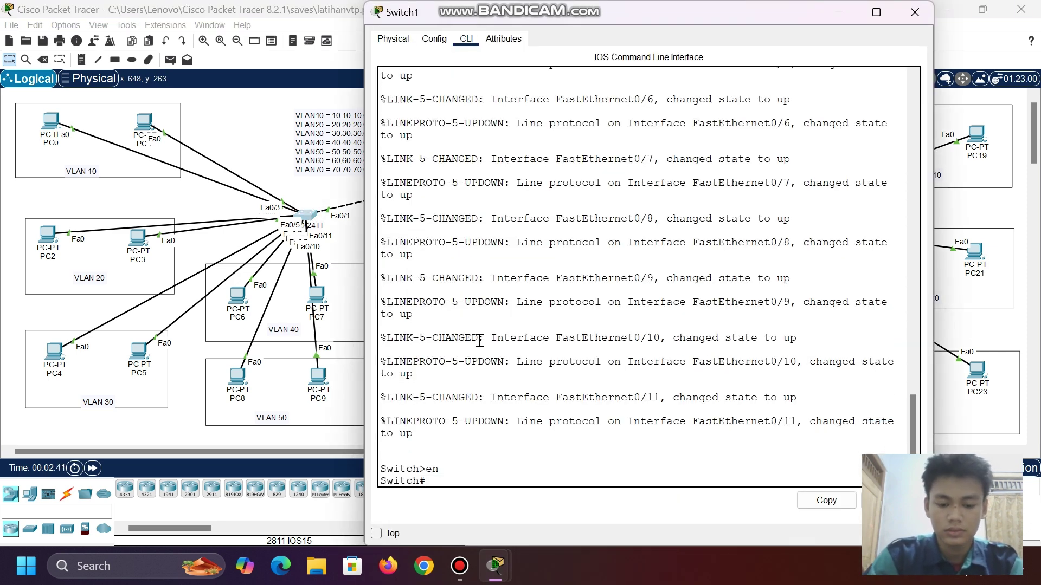
{"action": "type", "text": "conf t"}
{"action": "key", "text": "Return"}
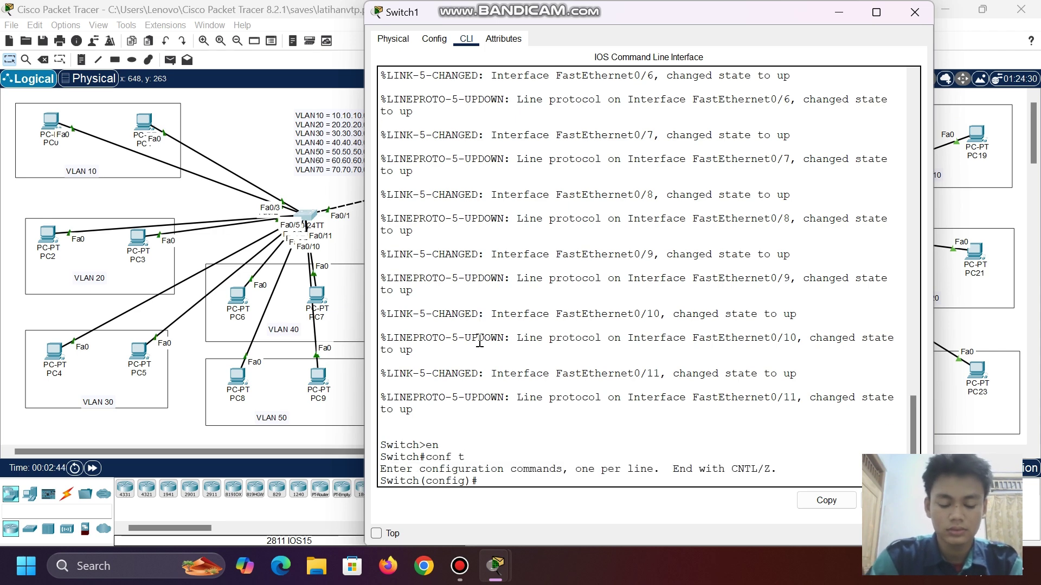
{"action": "type", "text": "vtp mo"}
{"action": "key", "text": "Tab"}
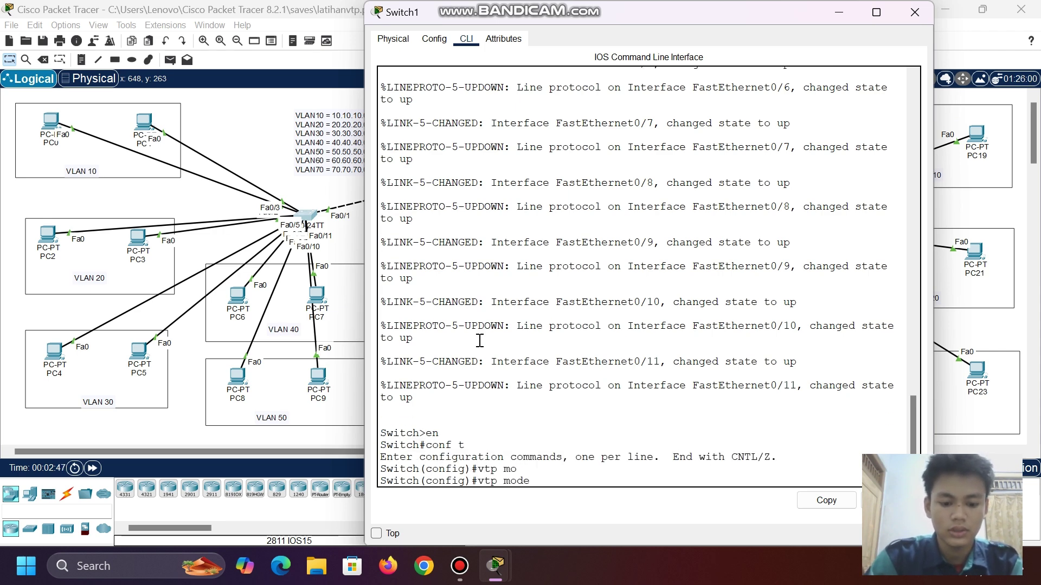
{"action": "type", "text": "cli"}
{"action": "key", "text": "Tab"}
{"action": "key", "text": "Return"}
- Join Switch1 to VTP domain smk, apply the shared VTP password, and close its console
{"action": "type", "text": "vtp"}
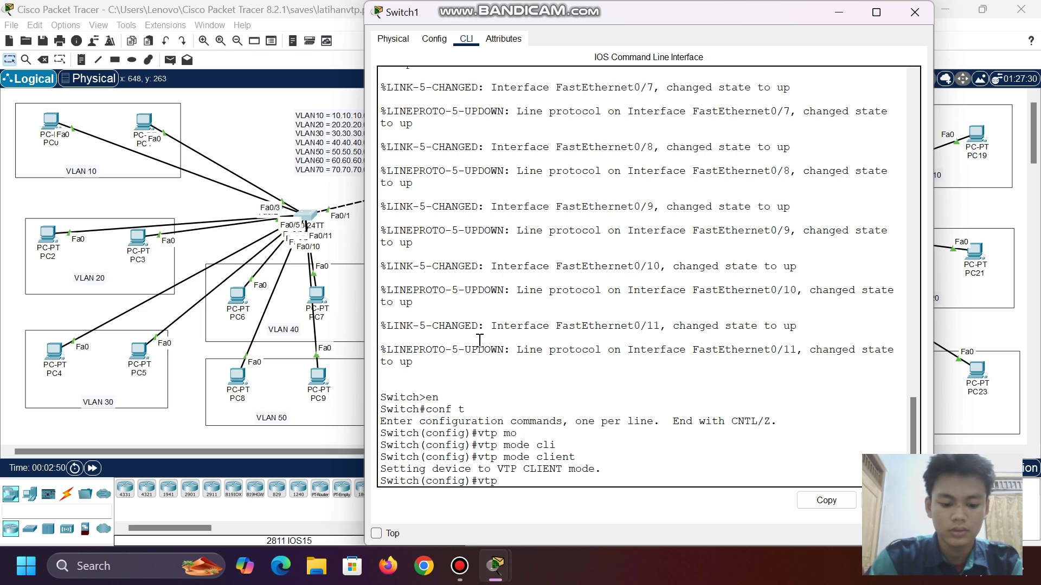
{"action": "type", "text": " do"}
{"action": "key", "text": "Tab"}
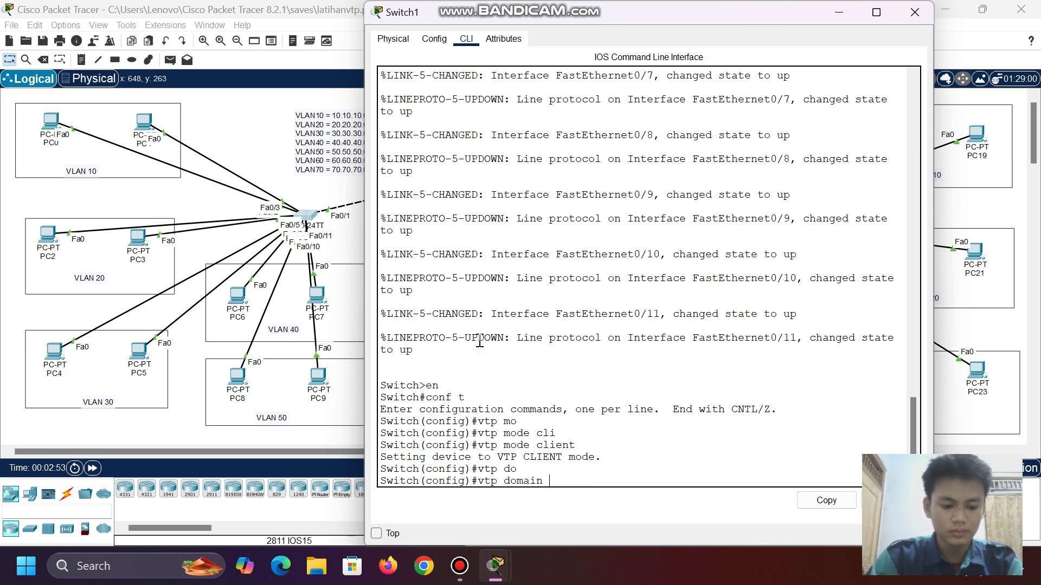
{"action": "type", "text": "smk"}
{"action": "key", "text": "Return"}
{"action": "type", "text": "vtp"}
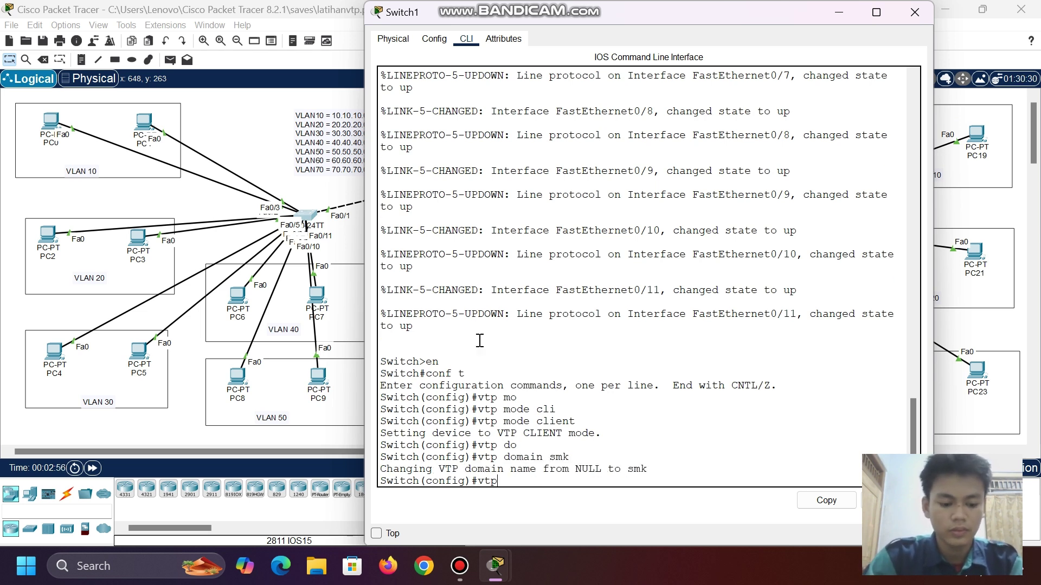
{"action": "type", "text": " pa"}
{"action": "key", "text": "Tab"}
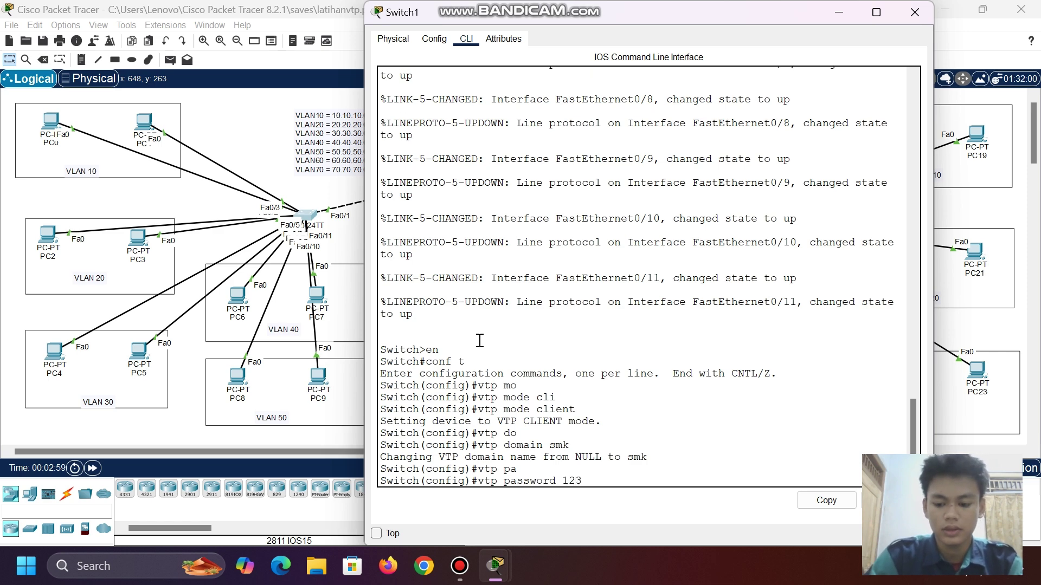
{"action": "key", "text": "Return"}
{"action": "left_click", "coordinate": [838, 12]}
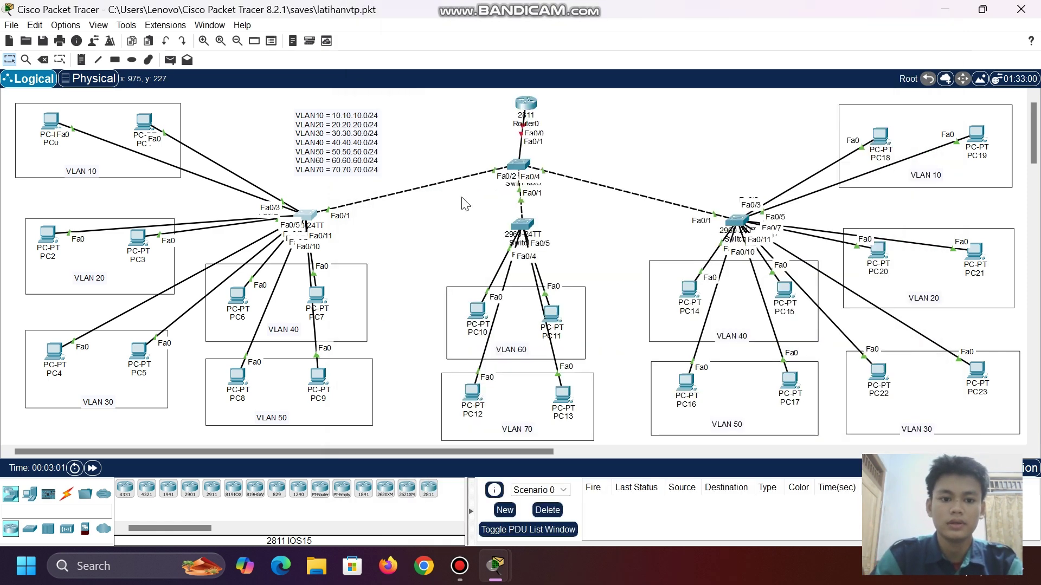
- On Switch2's CLI, enter global configuration mode and set VTP mode to client
{"action": "left_click", "coordinate": [521, 223]}
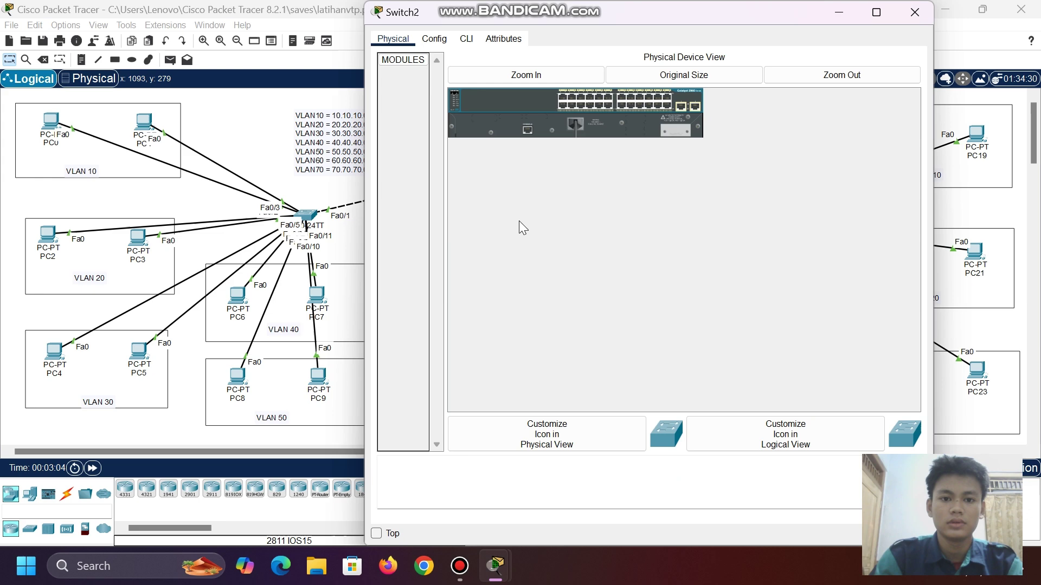
{"action": "left_click", "coordinate": [467, 39]}
{"action": "type", "text": "en"}
{"action": "key", "text": "Return"}
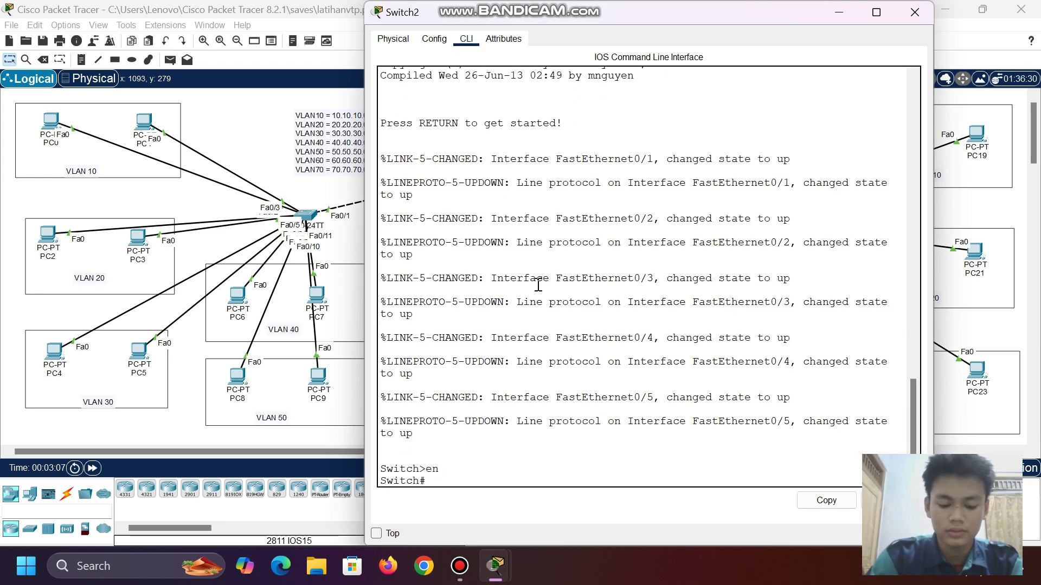
{"action": "type", "text": "conf t"}
{"action": "key", "text": "Return"}
{"action": "type", "text": "vtp mo"}
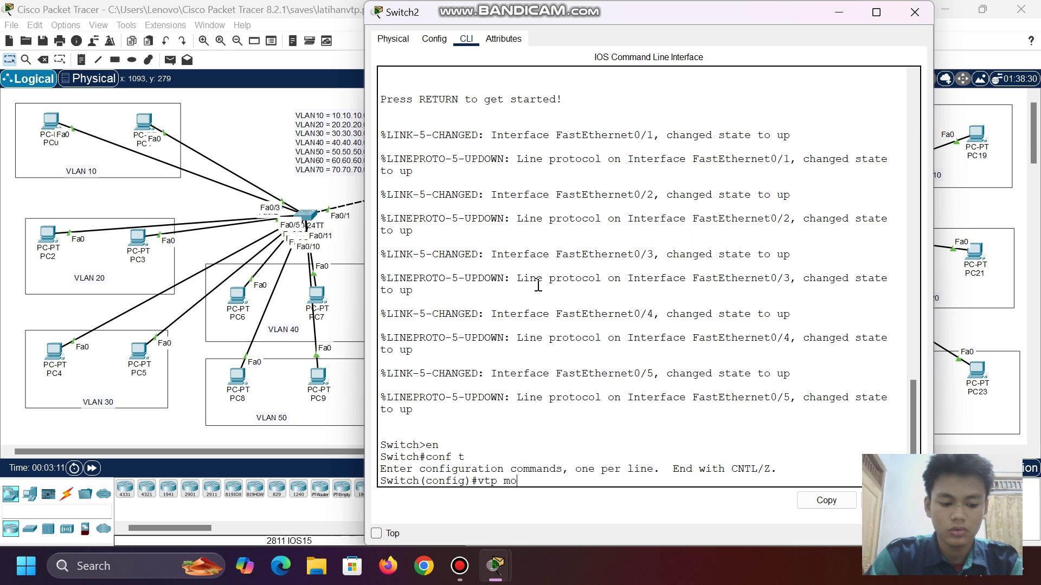
{"action": "key", "text": "Tab"}
{"action": "type", "text": "cli"}
{"action": "key", "text": "Tab"}
{"action": "key", "text": "Return"}
- Join Switch2 to VTP domain smk and set the shared VTP password
{"action": "type", "text": "vtp do"}
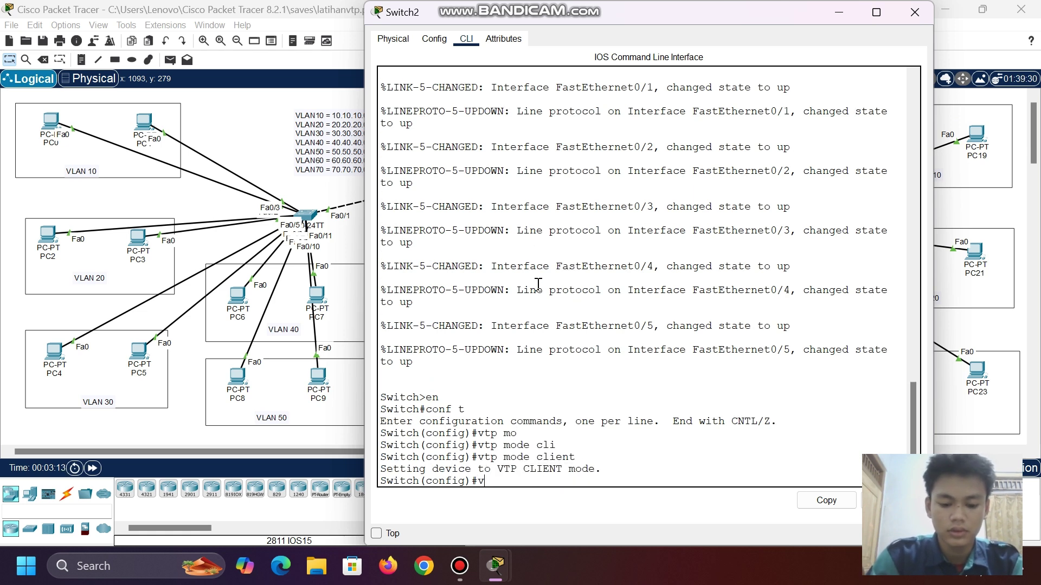
{"action": "key", "text": "Tab"}
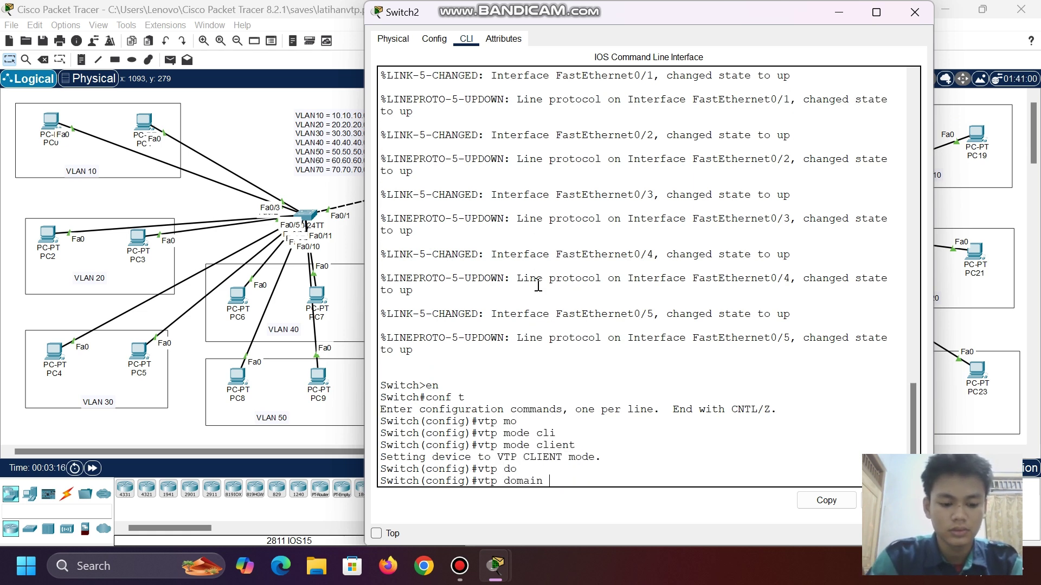
{"action": "type", "text": "smk"}
{"action": "key", "text": "Return"}
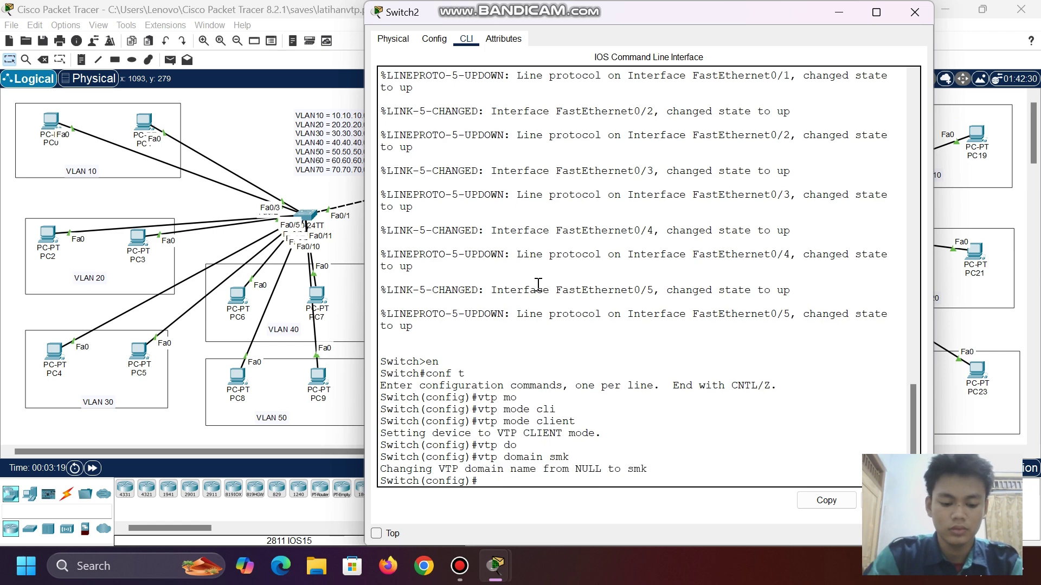
{"action": "type", "text": "vtp pa"}
{"action": "key", "text": "Tab"}
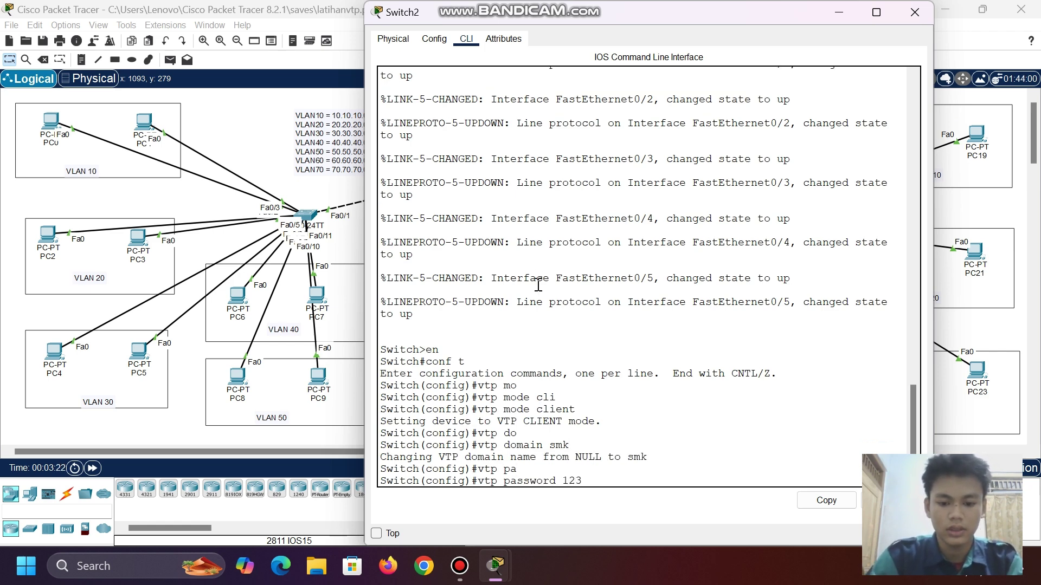
{"action": "type", "text": "123"}
{"action": "key", "text": "Return"}
- Close Switch2's console, open Switch3's CLI, and enter global configuration mode
{"action": "left_click", "coordinate": [838, 12]}
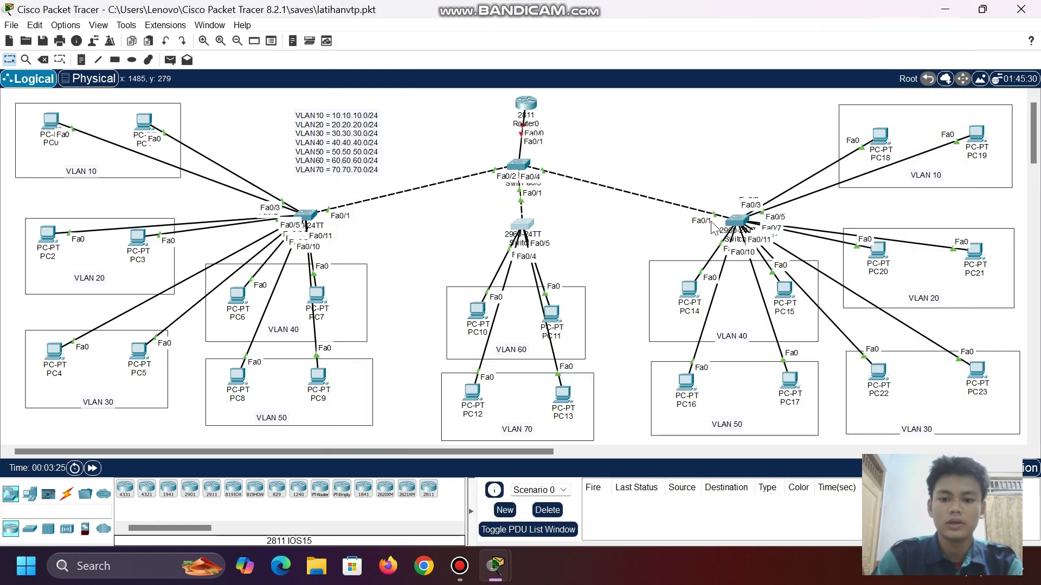
{"action": "left_click", "coordinate": [735, 215]}
{"action": "left_click", "coordinate": [466, 39]}
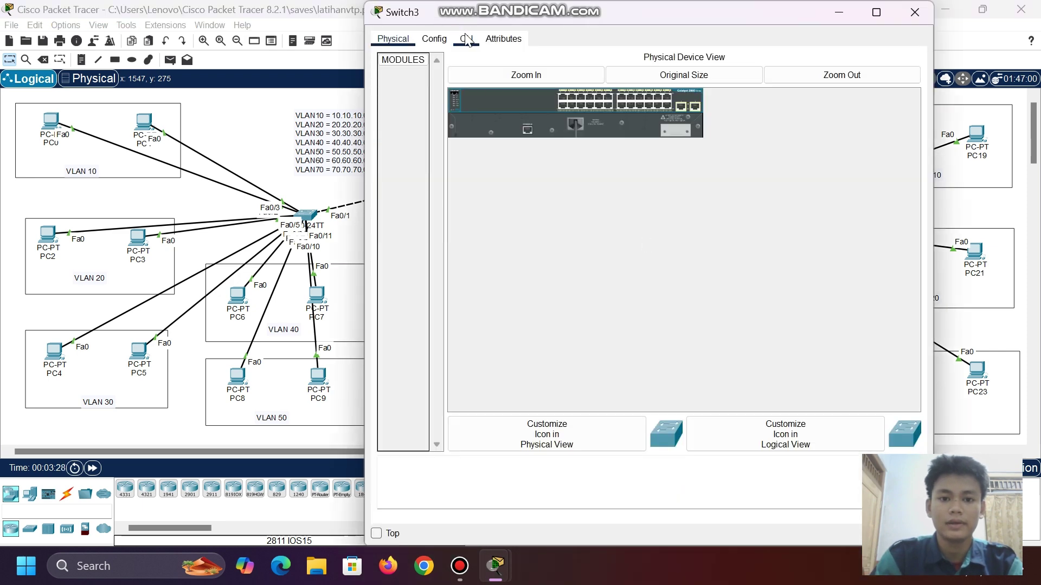
{"action": "key", "text": "Return"}
{"action": "type", "text": "en"}
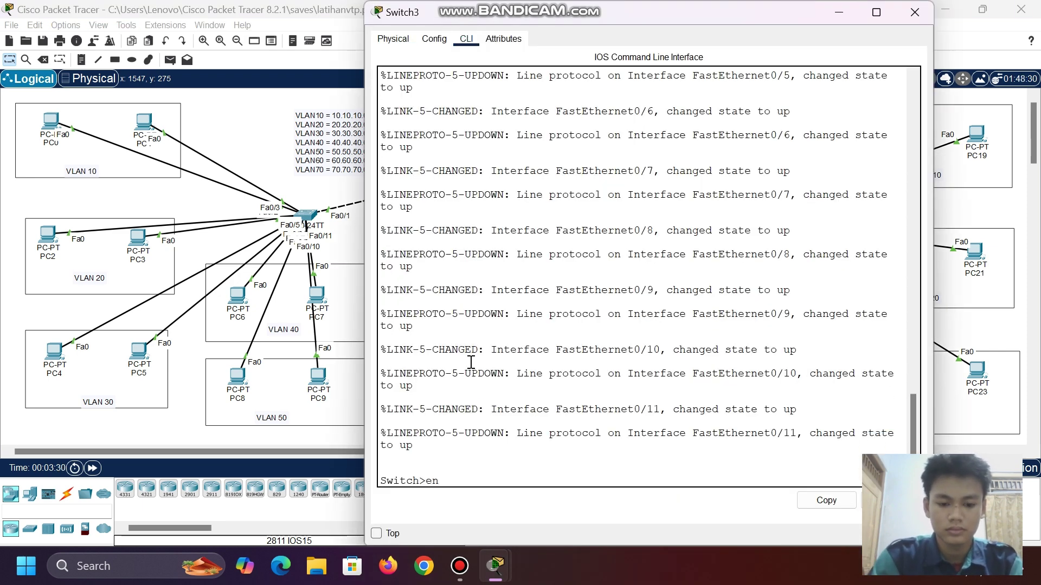
{"action": "key", "text": "Return"}
{"action": "type", "text": "vtp mode"}
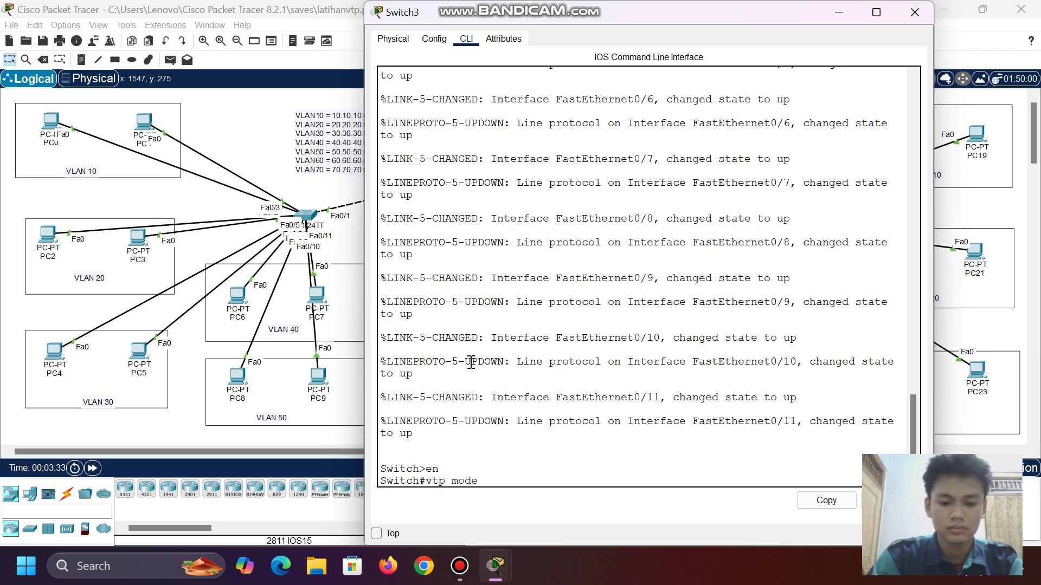
{"action": "type", "text": " cli"}
{"action": "key", "text": "Tab"}
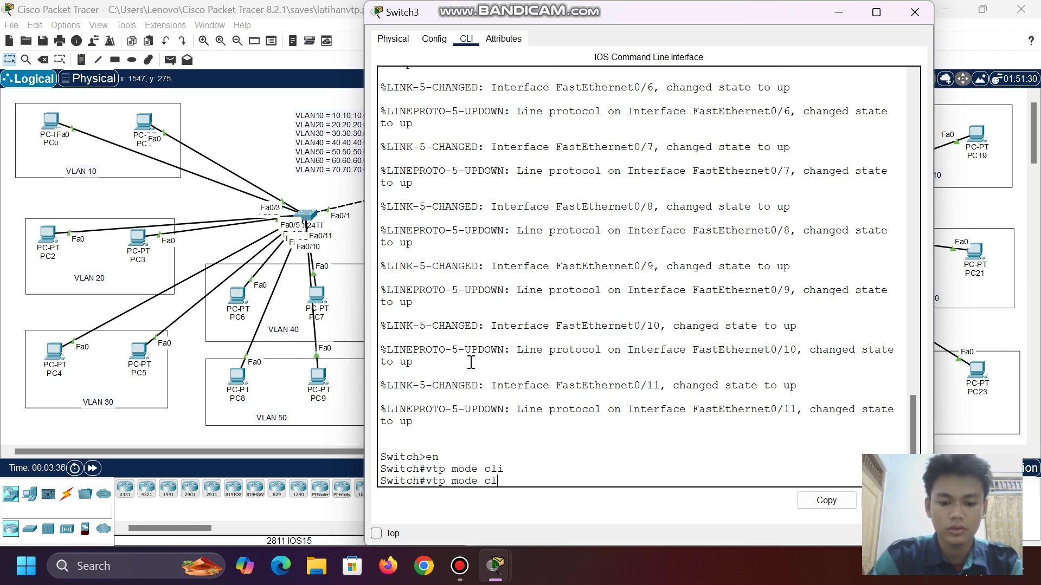
{"action": "key", "text": "BackSpace"}
{"action": "key", "text": "BackSpace"}
{"action": "key", "text": "BackSpace"}
{"action": "key", "text": "BackSpace"}
{"action": "key", "text": "BackSpace"}
{"action": "key", "text": "BackSpace"}
{"action": "key", "text": "BackSpace"}
{"action": "key", "text": "BackSpace"}
{"action": "key", "text": "BackSpace"}
{"action": "key", "text": "BackSpace"}
{"action": "key", "text": "BackSpace"}
{"action": "type", "text": "conf t"}
{"action": "key", "text": "Return"}
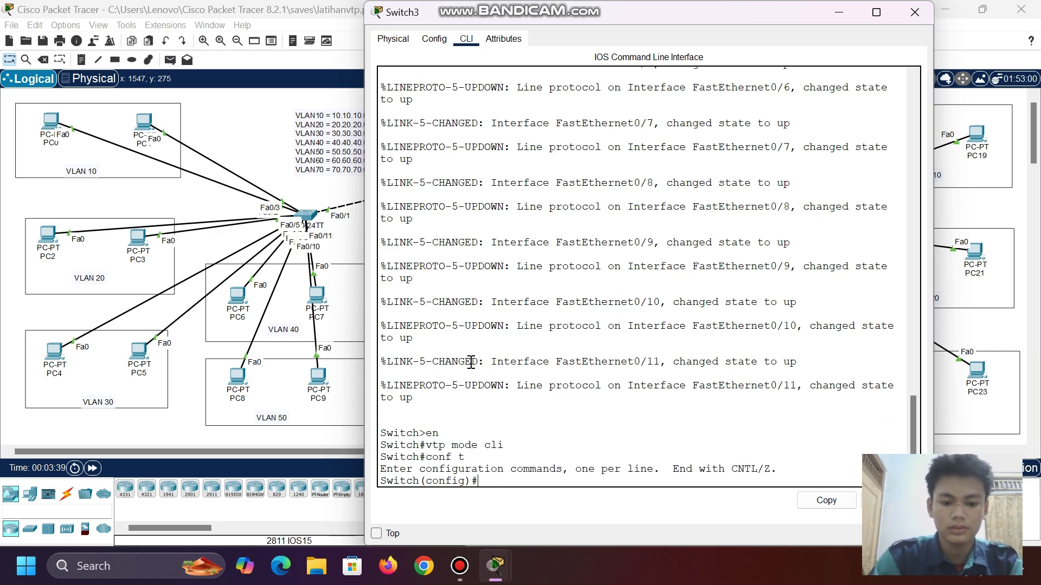
- Set Switch3's VTP mode to client
{"action": "type", "text": "vtp mo"}
{"action": "key", "text": "Tab"}
{"action": "type", "text": "cli"}
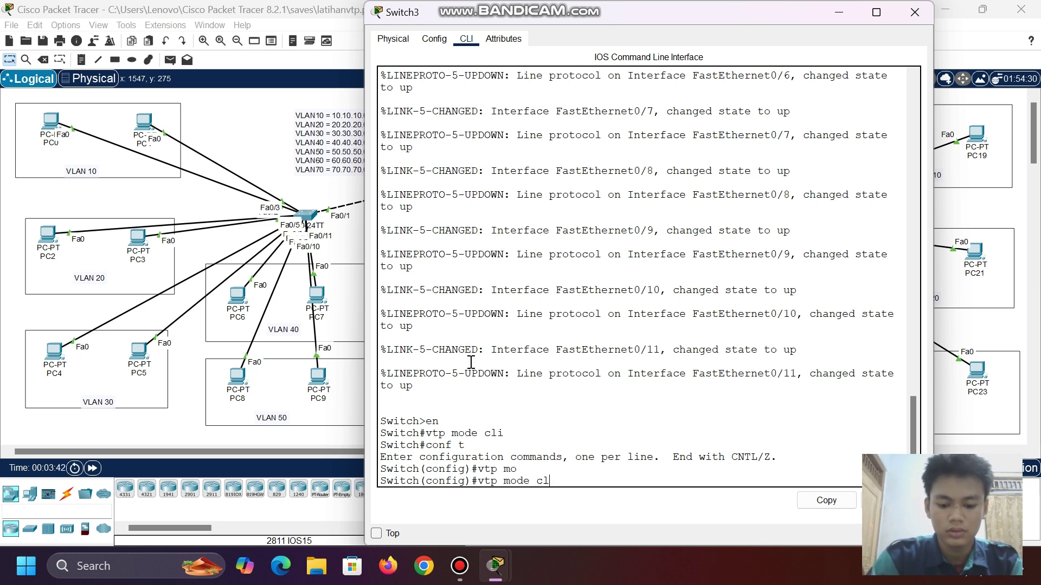
{"action": "key", "text": "Tab"}
{"action": "key", "text": "Return"}
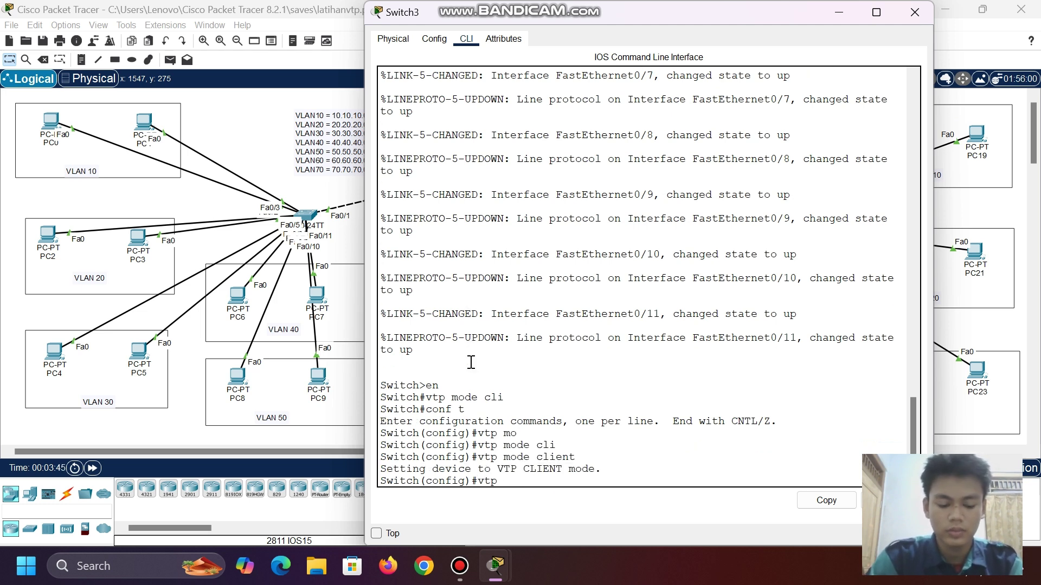
- Set Switch3's VTP domain to smk and apply the shared VTP password
{"action": "type", "text": "vtp do"}
{"action": "key", "text": "Tab"}
{"action": "key", "text": "Return"}
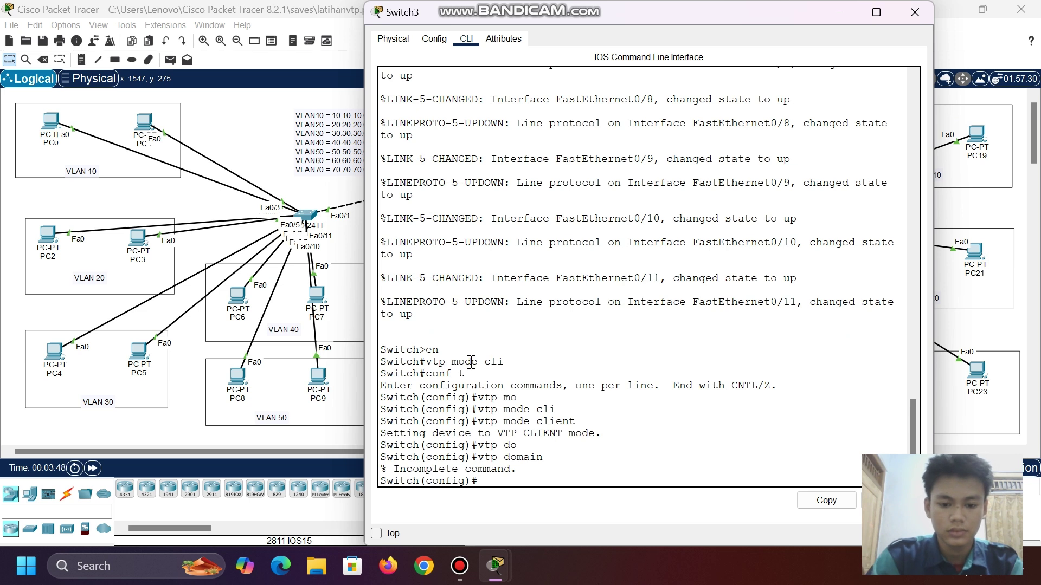
{"action": "type", "text": "vtp domai"}
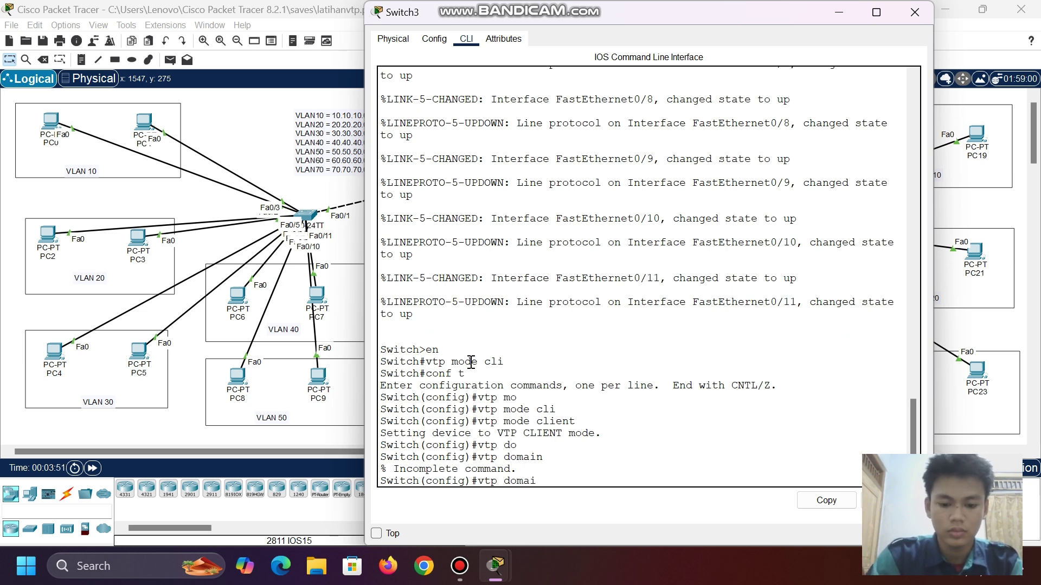
{"action": "key", "text": "Tab"}
{"action": "type", "text": "smk"}
{"action": "key", "text": "Return"}
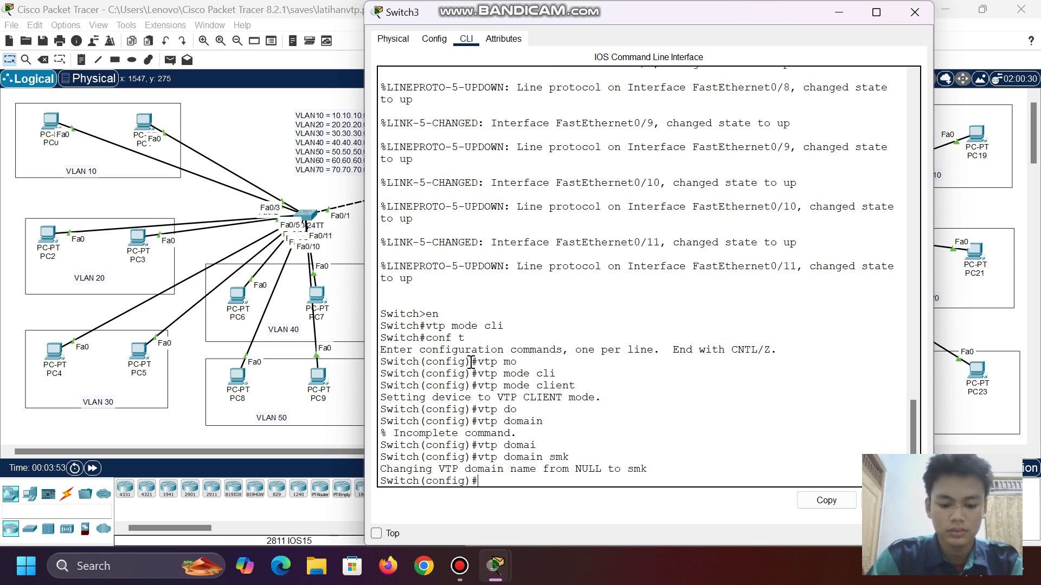
{"action": "type", "text": "vtp pas"}
{"action": "key", "text": "Tab"}
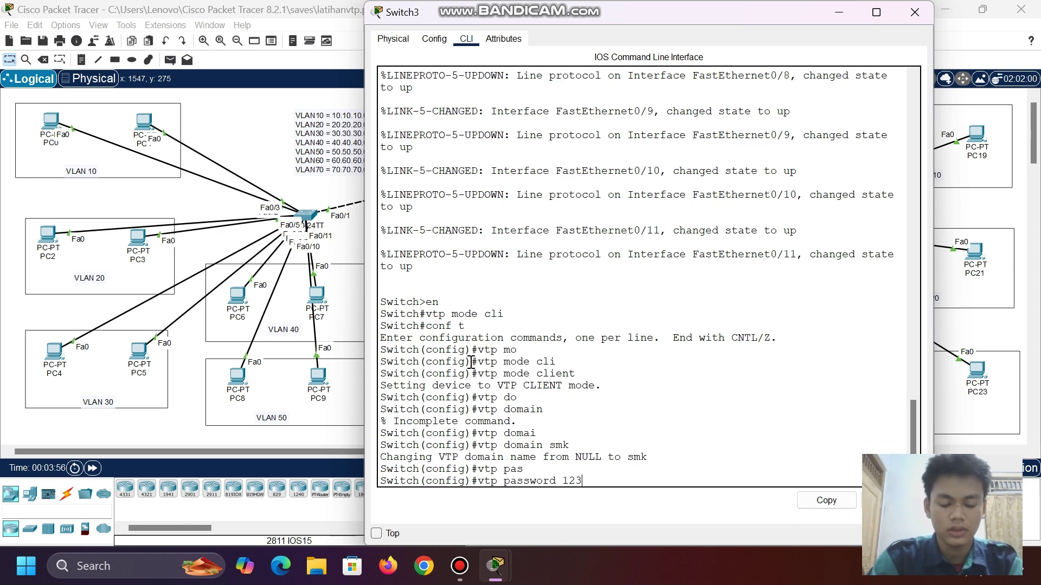
{"action": "type", "text": "123"}
{"action": "key", "text": "Return"}
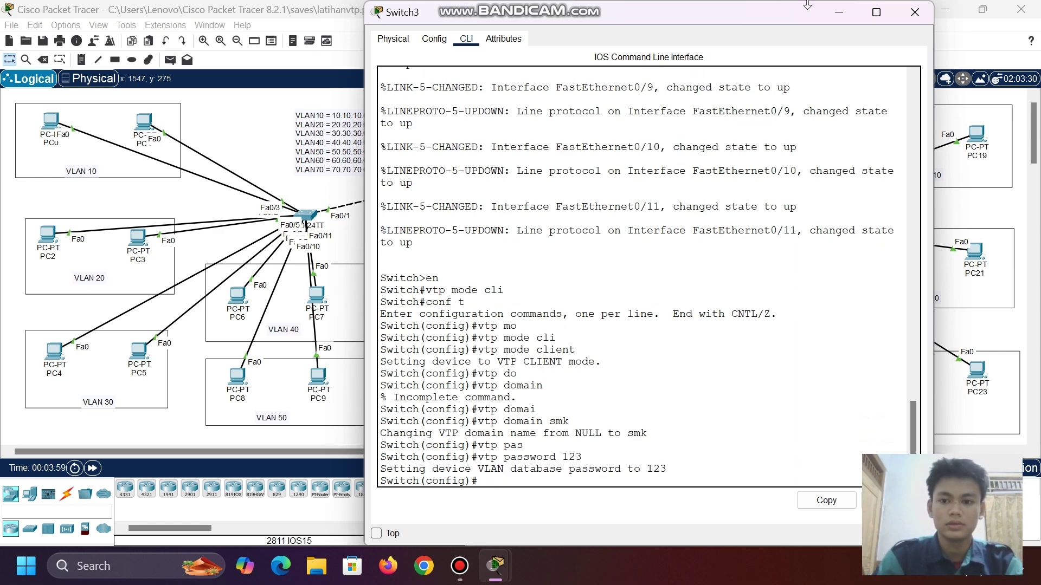
- Open Switch0's console and create VLANs 10, 20, 30 and 40
{"action": "left_click", "coordinate": [838, 12]}
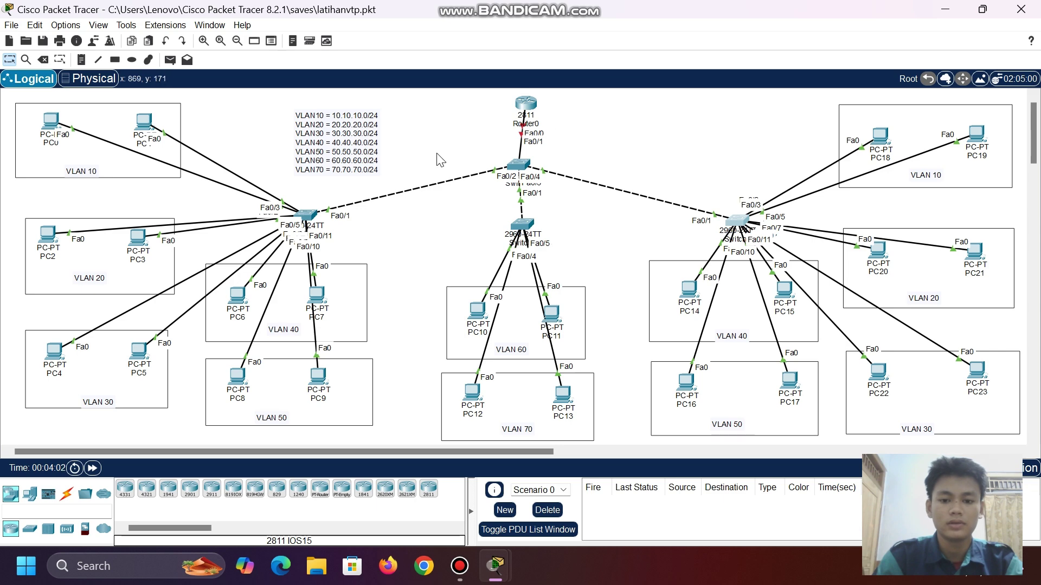
{"action": "left_click", "coordinate": [520, 164]}
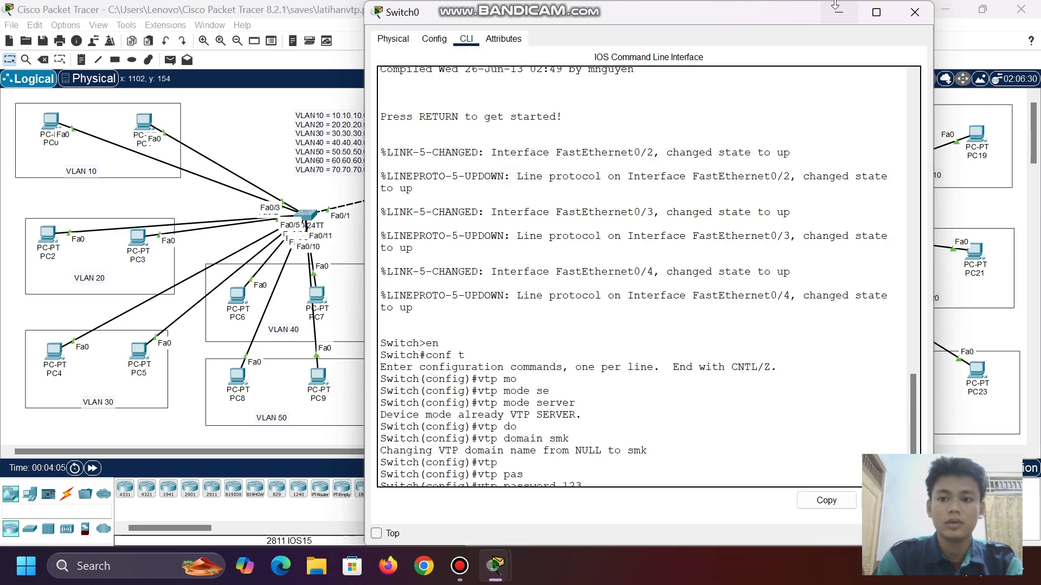
{"action": "left_click", "coordinate": [838, 11]}
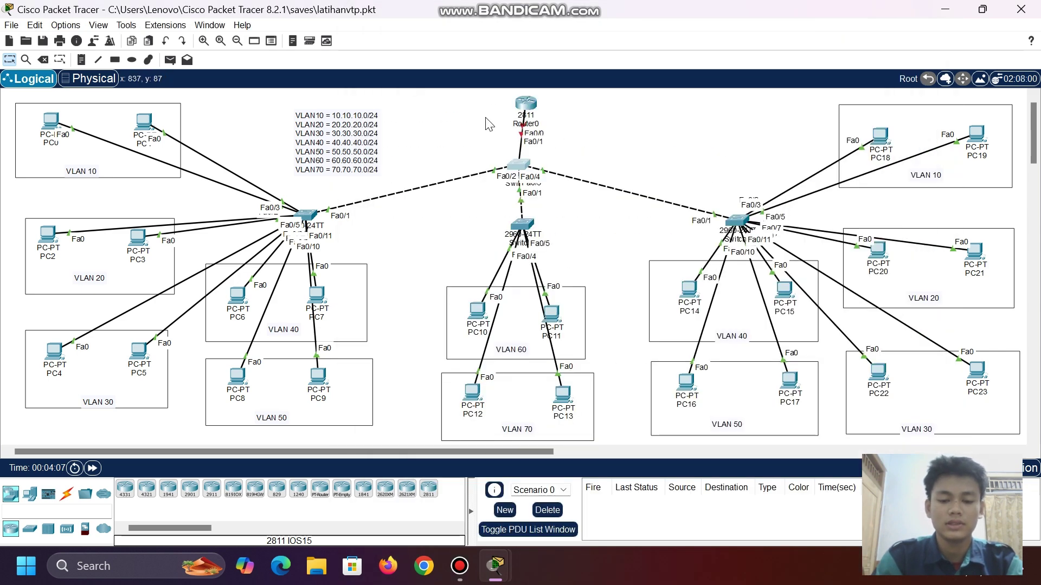
{"action": "left_click", "coordinate": [514, 168]}
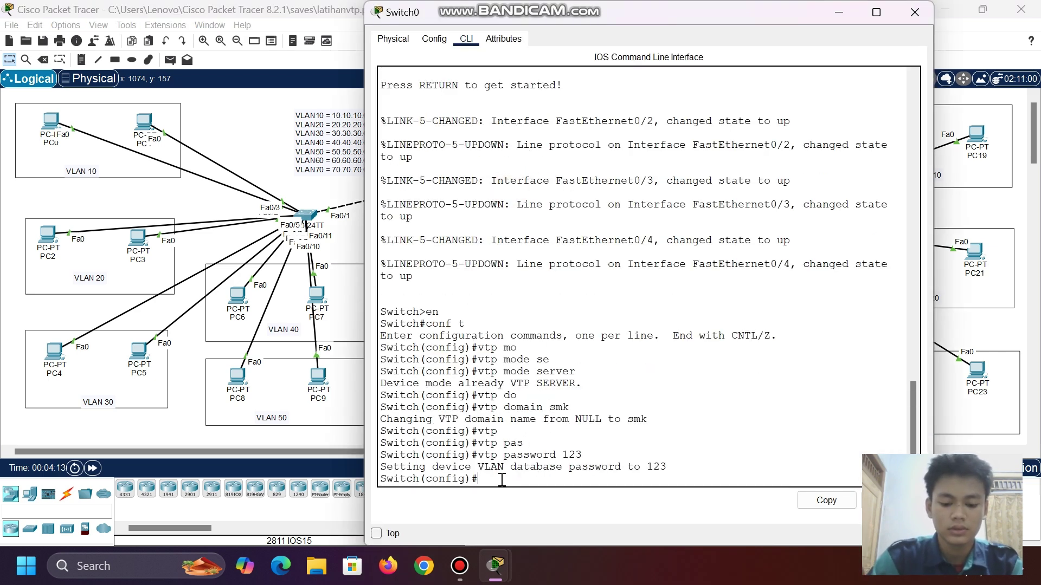
{"action": "type", "text": "vlan 10"}
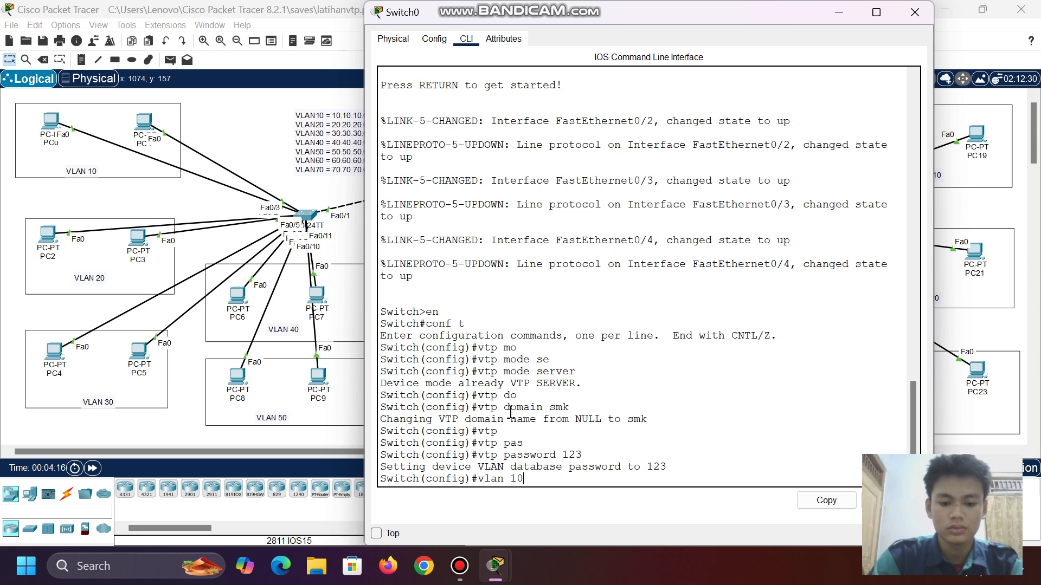
{"action": "key", "text": "Return"}
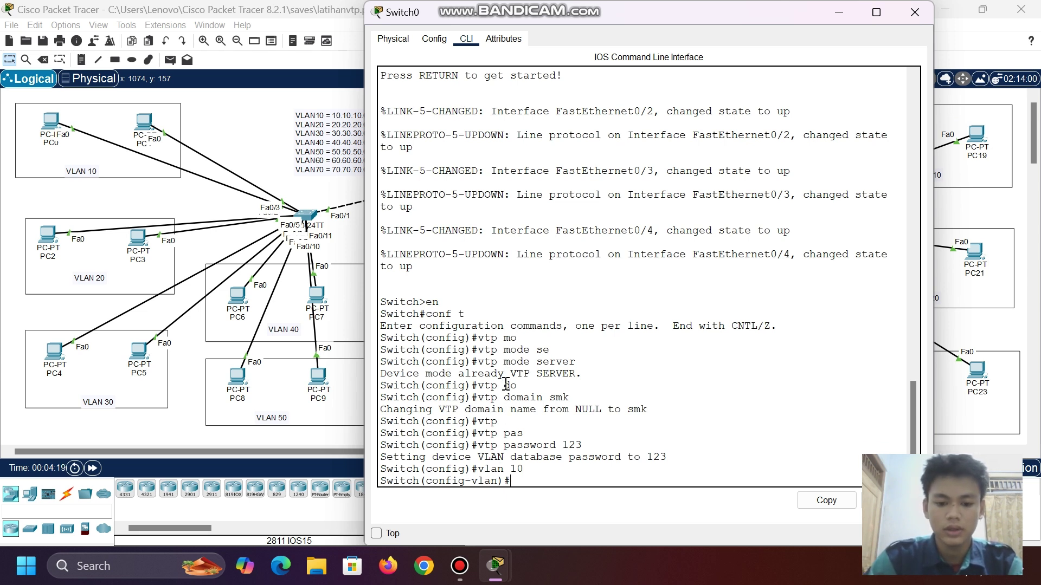
{"action": "type", "text": "vlan "}
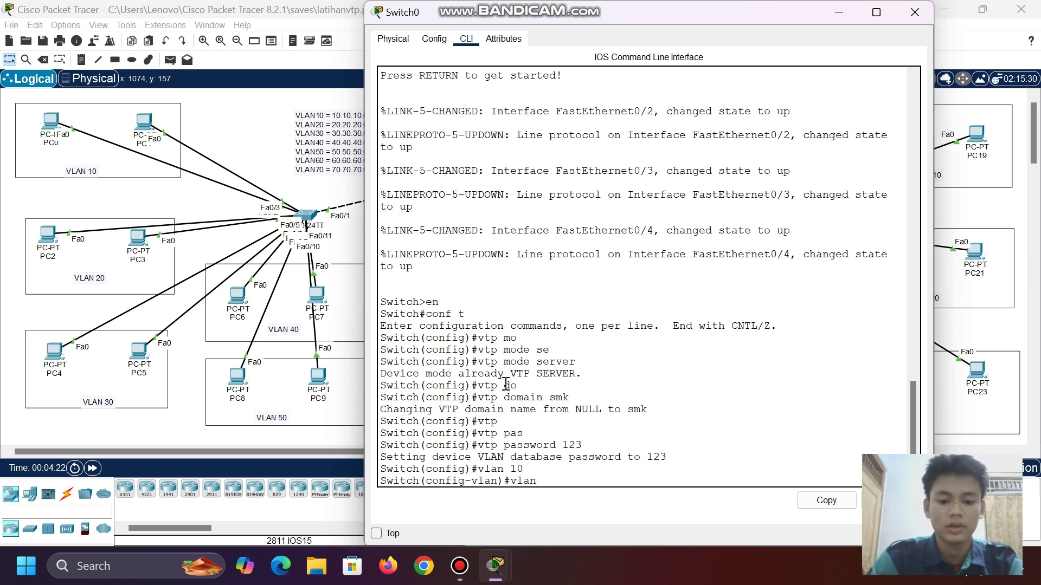
{"action": "type", "text": "20"}
{"action": "key", "text": "Return"}
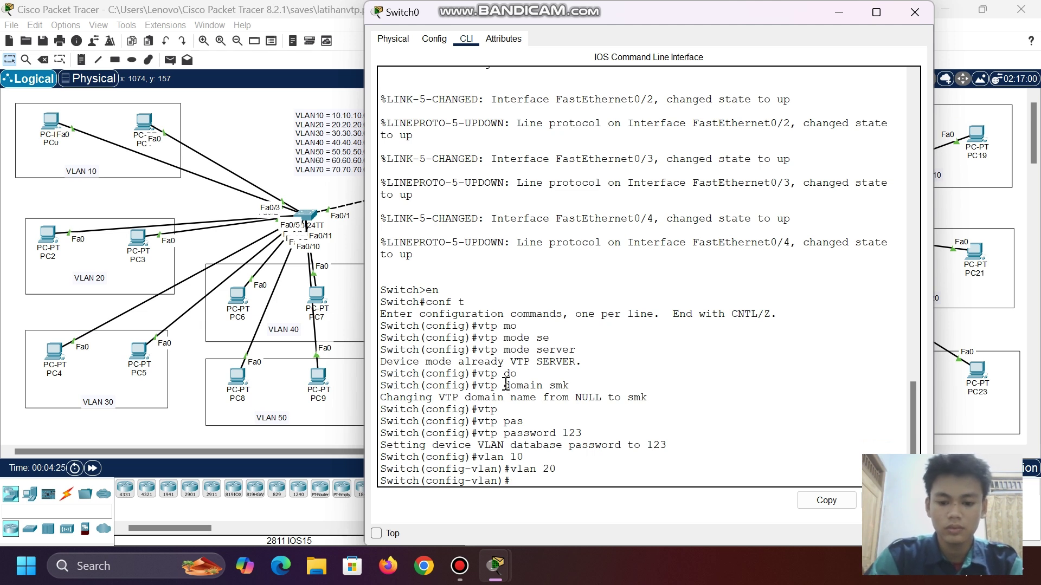
{"action": "key", "text": "Up"}
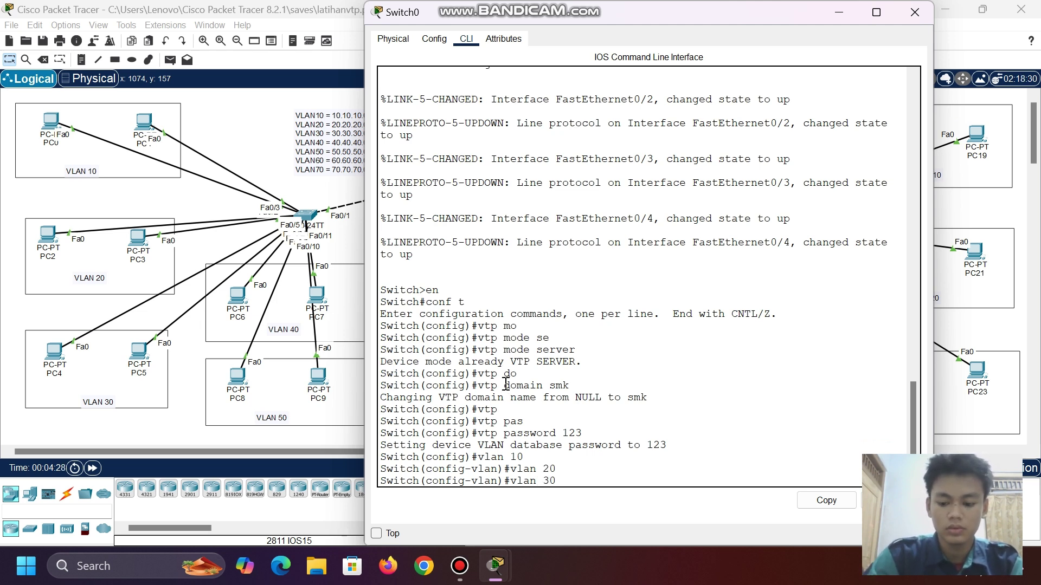
{"action": "key", "text": "Return"}
{"action": "key", "text": "Up"}
{"action": "key", "text": "BackSpace"}
{"action": "key", "text": "BackSpace"}
{"action": "type", "text": "40"}
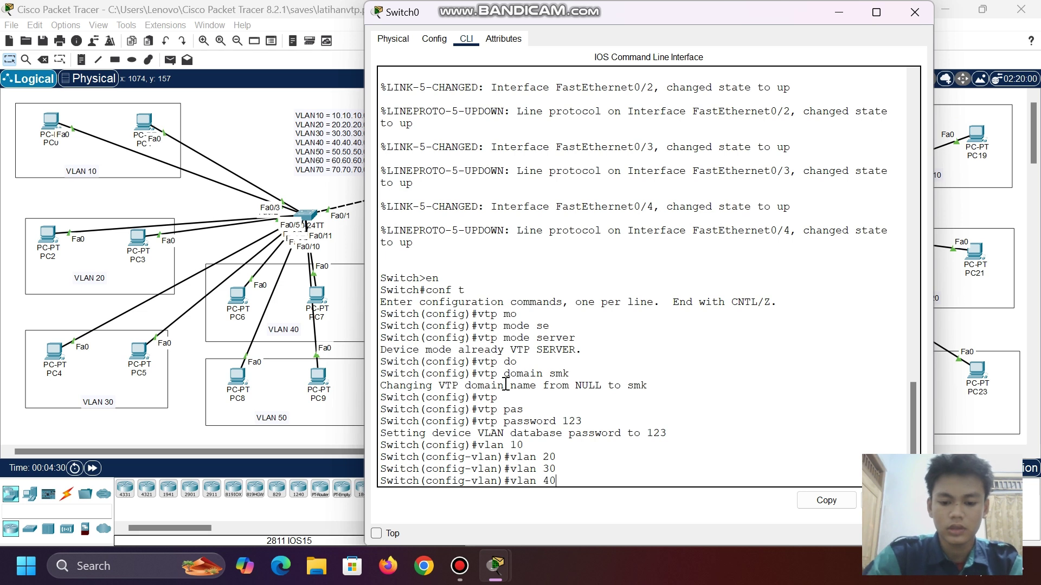
{"action": "key", "text": "Return"}
- Create VLANs 50, 60 and 70, then verify the list with do sh vlan br
{"action": "key", "text": "Up"}
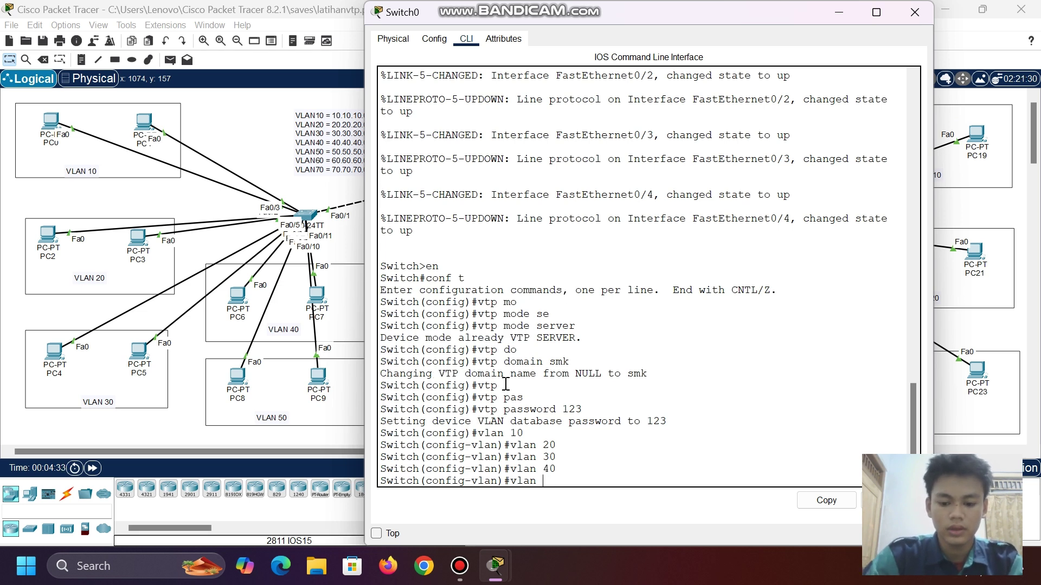
{"action": "type", "text": "50"}
{"action": "key", "text": "Return"}
{"action": "key", "text": "Up"}
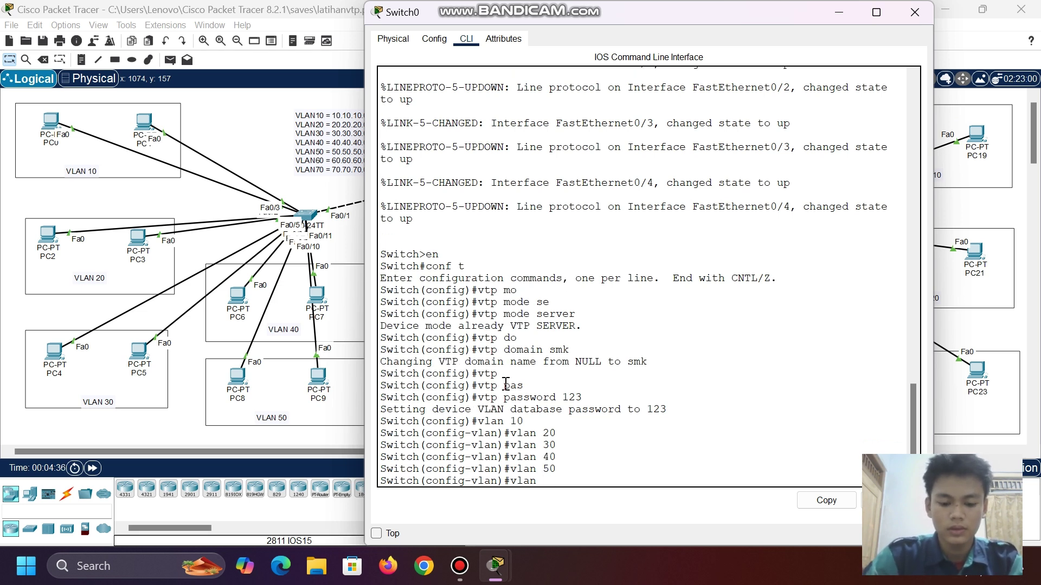
{"action": "type", "text": "40"}
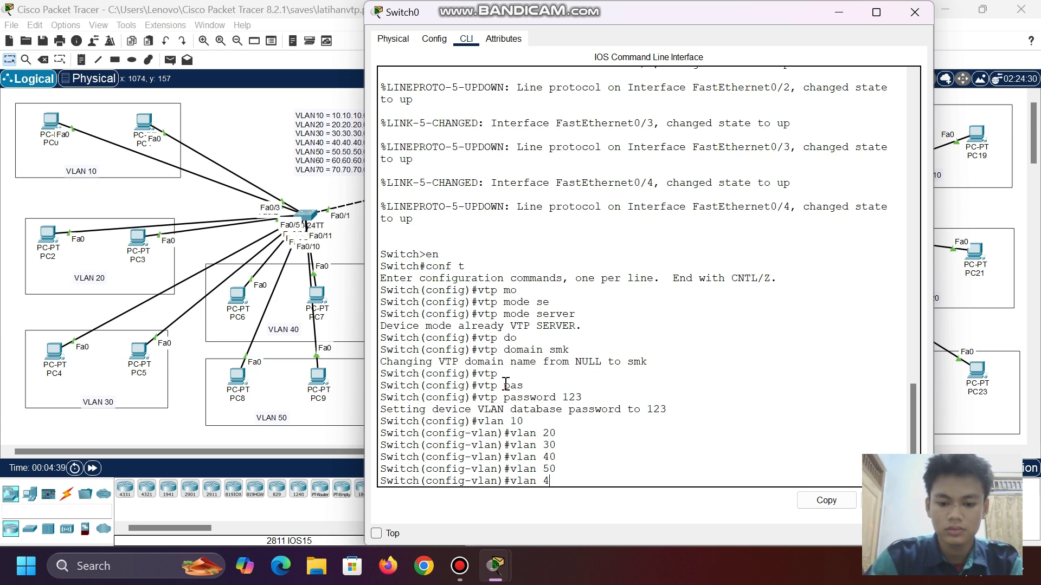
{"action": "key", "text": "BackSpace"}
{"action": "type", "text": "60"}
{"action": "key", "text": "Return"}
{"action": "key", "text": "Up"}
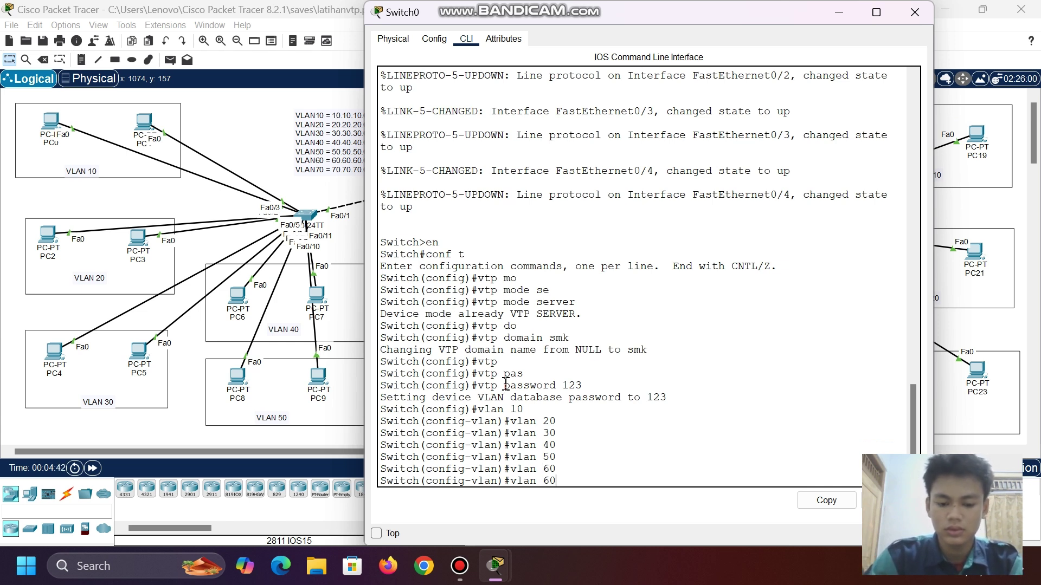
{"action": "type", "text": "70"}
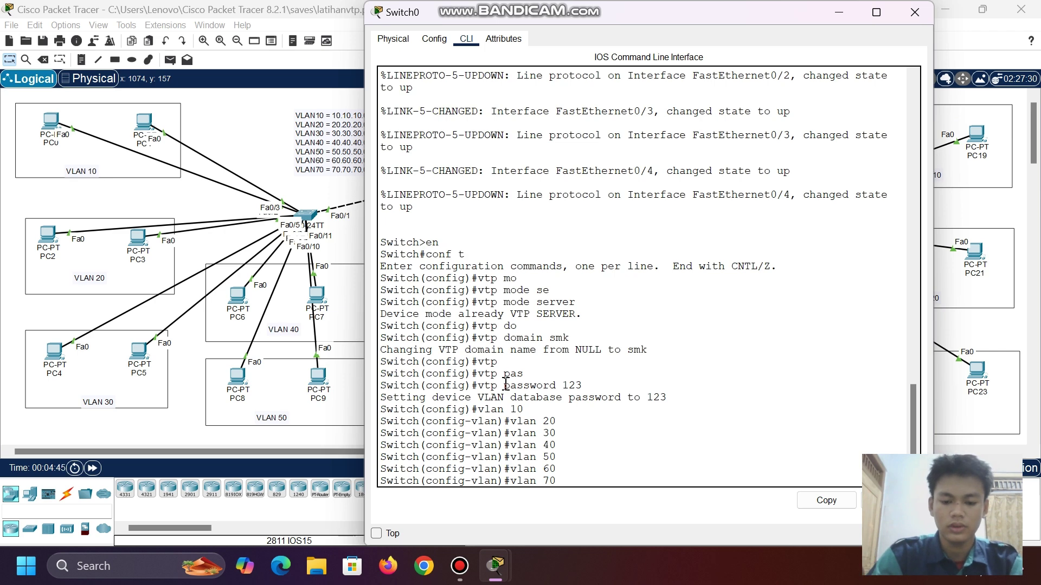
{"action": "key", "text": "Return"}
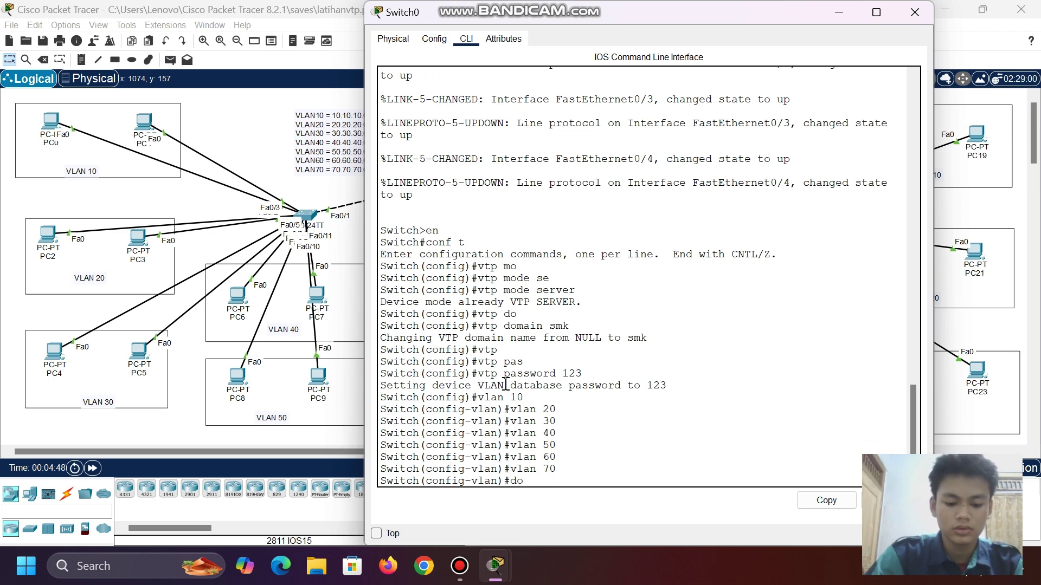
{"action": "type", "text": "do sh vlan br"}
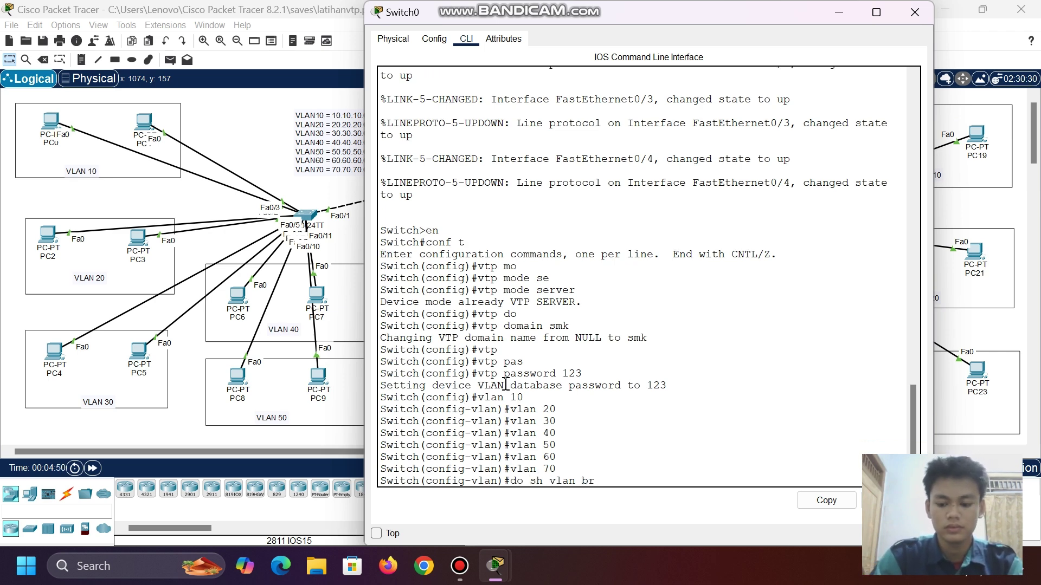
{"action": "key", "text": "Return"}
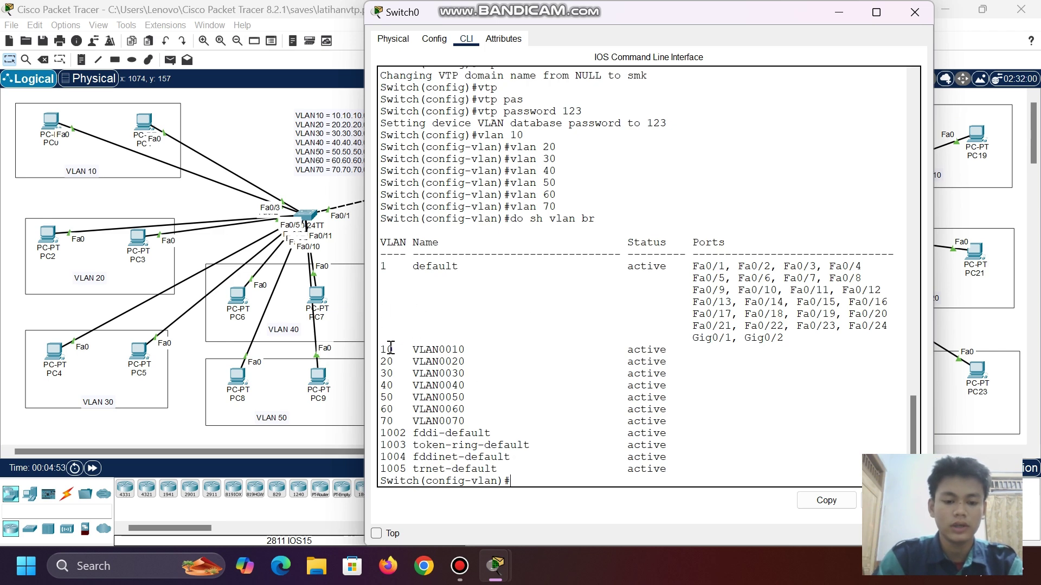
- Reopen Switch0's console and exit VLAN configuration mode
{"action": "left_click", "coordinate": [914, 11]}
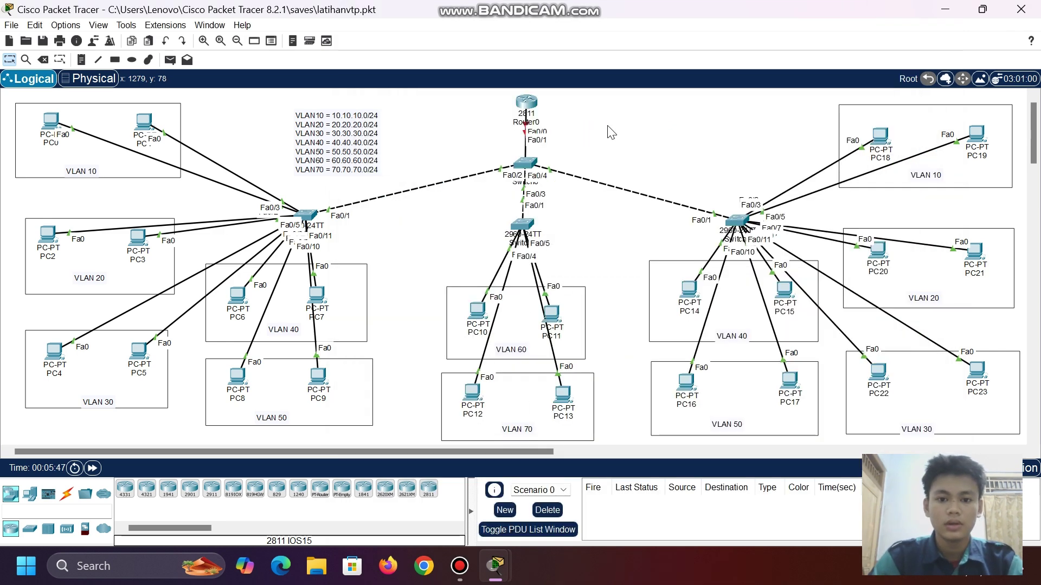
{"action": "left_click", "coordinate": [524, 163]}
{"action": "left_click", "coordinate": [833, 12]}
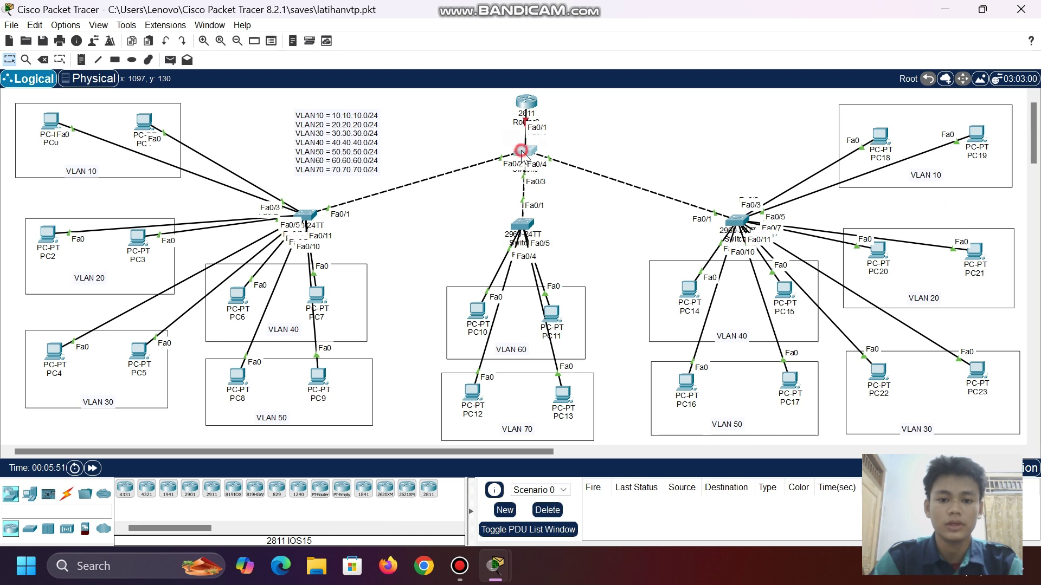
{"action": "mouse_move", "coordinate": [523, 158]}
{"action": "left_mouse_down"}
{"action": "mouse_move", "coordinate": [504, 166]}
{"action": "mouse_move", "coordinate": [441, 143]}
{"action": "mouse_move", "coordinate": [461, 130]}
{"action": "mouse_move", "coordinate": [523, 160]}
{"action": "left_mouse_up"}
{"action": "left_click", "coordinate": [523, 159]}
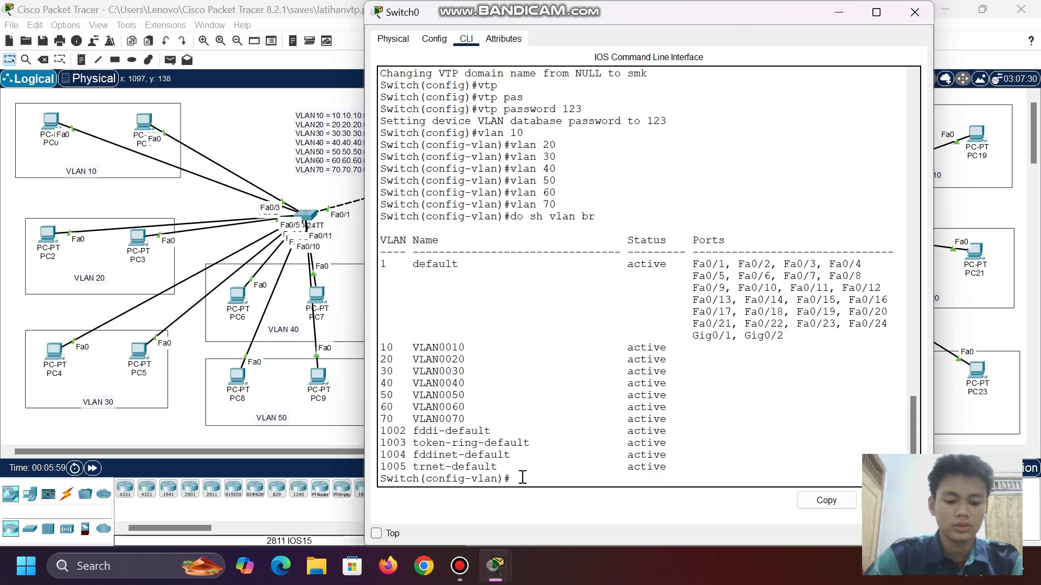
{"action": "type", "text": "exit"}
{"action": "key", "text": "Return"}
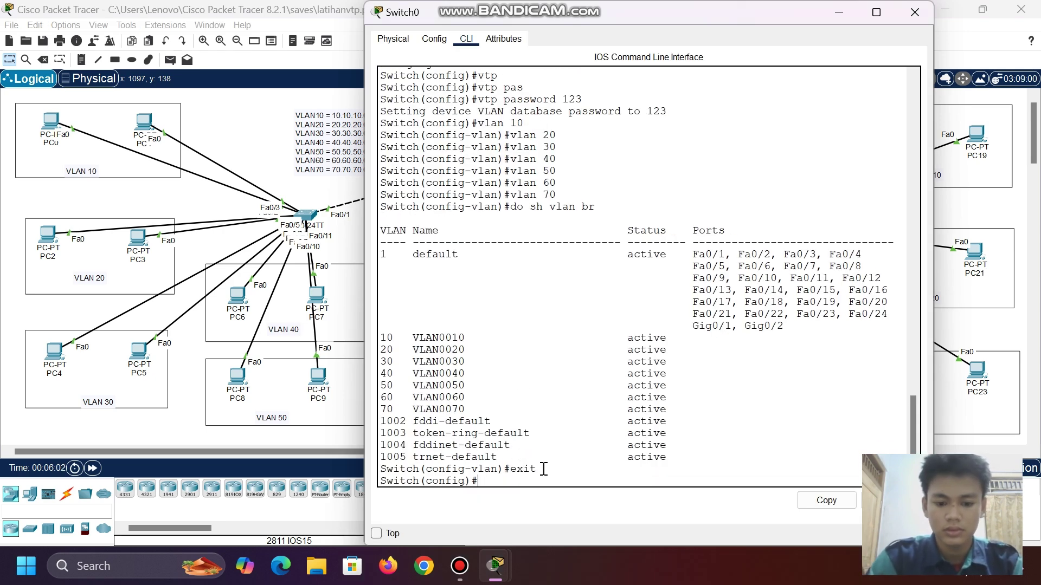
- Select interface range Fa0/1-4 and set switchport mode trunk
{"action": "type", "text": "vl"}
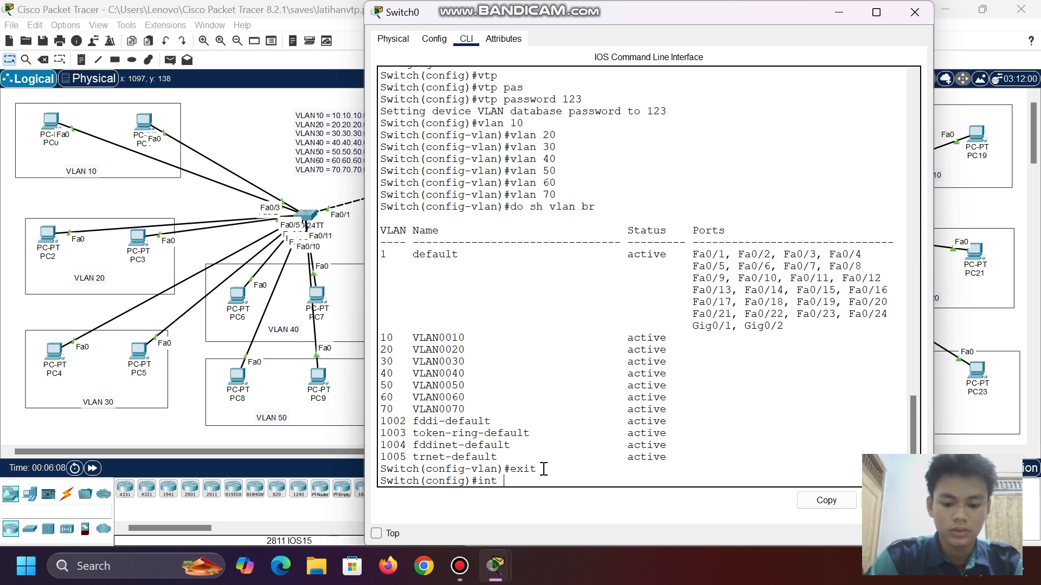
{"action": "key", "text": "BackSpace"}
{"action": "key", "text": "BackSpace"}
{"action": "key", "text": "BackSpace"}
{"action": "type", "text": "range fa0/1-"}
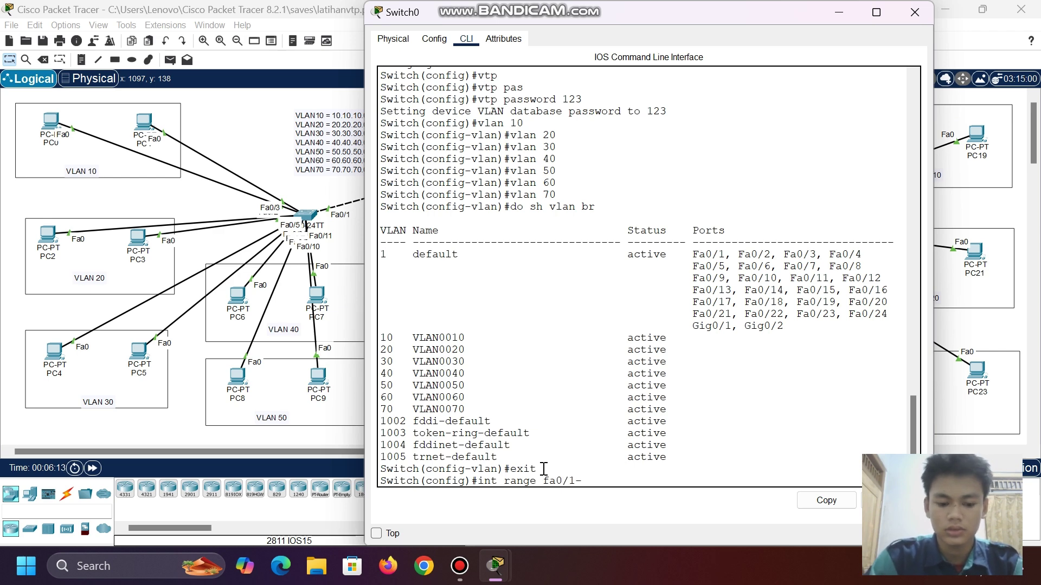
{"action": "type", "text": "4"}
{"action": "key", "text": "Return"}
{"action": "type", "text": "swi"}
{"action": "key", "text": "Tab"}
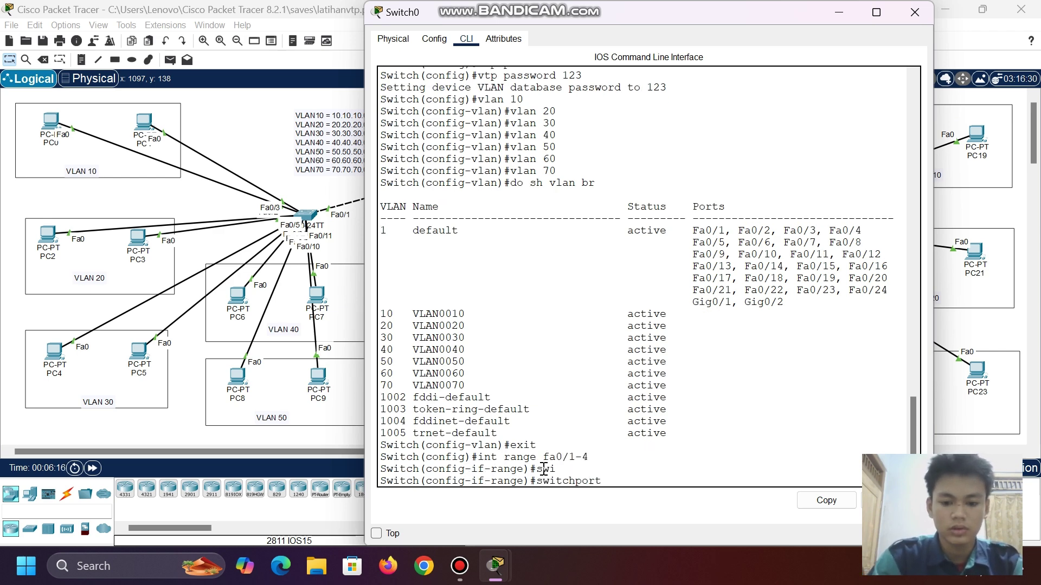
{"action": "type", "text": "mo"}
{"action": "key", "text": "Tab"}
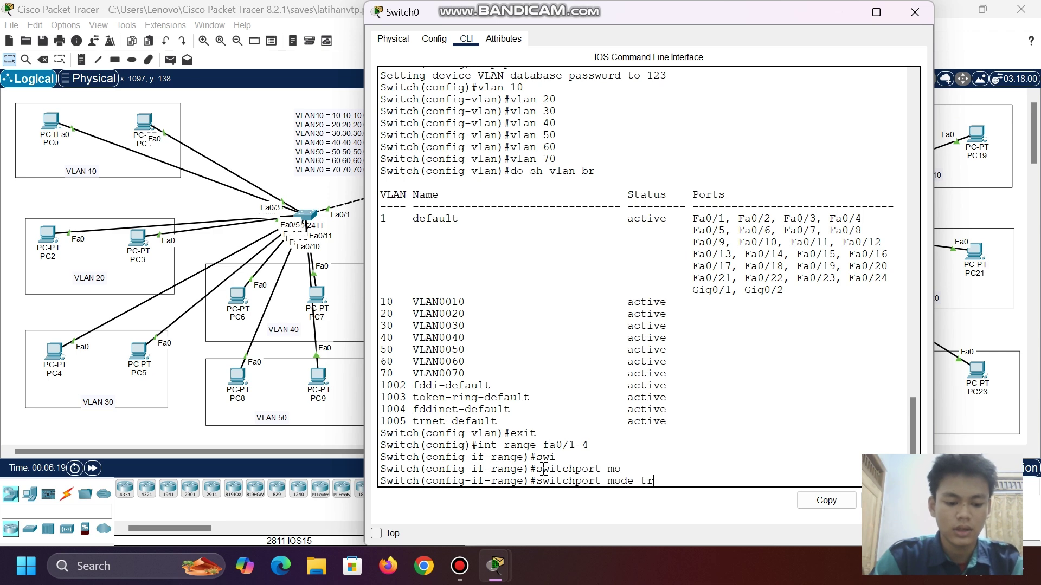
{"action": "type", "text": "tr"}
{"action": "key", "text": "Tab"}
{"action": "key", "text": "Return"}
- On Switch1, set interface Fa0/1 to switchport mode trunk
{"action": "left_click", "coordinate": [840, 13]}
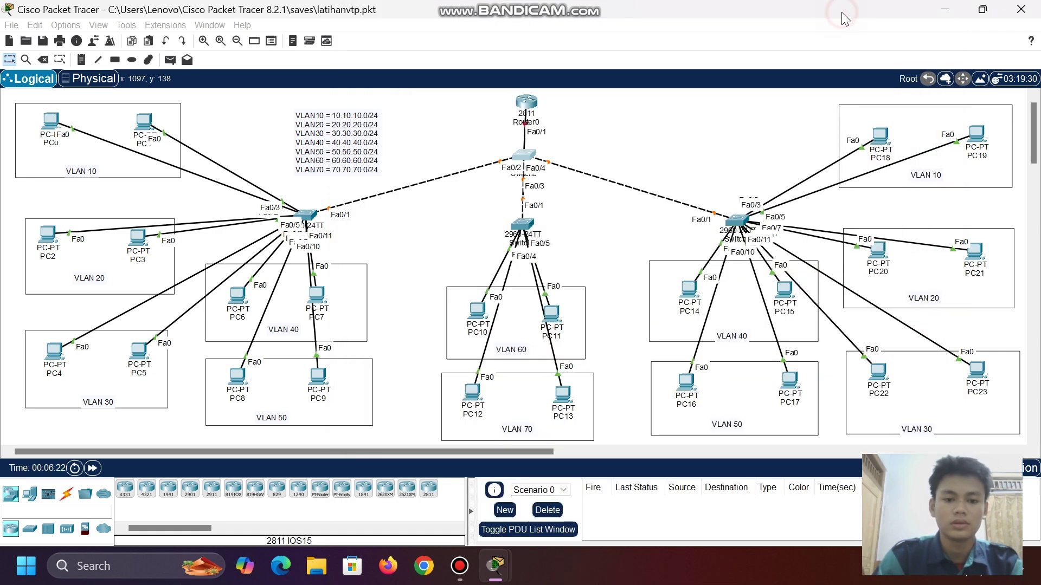
{"action": "left_click", "coordinate": [305, 216]}
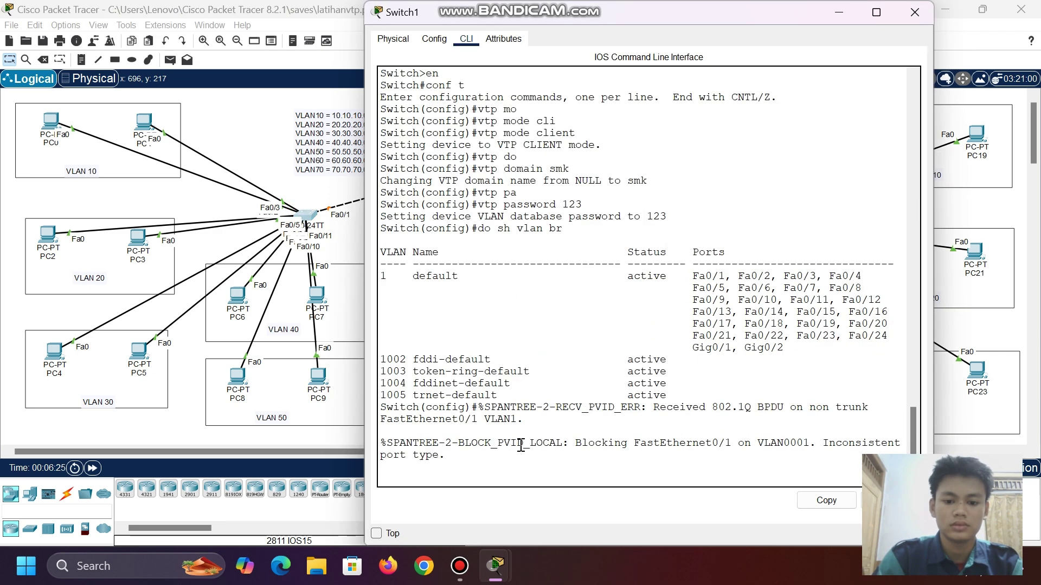
{"action": "left_click", "coordinate": [479, 483]}
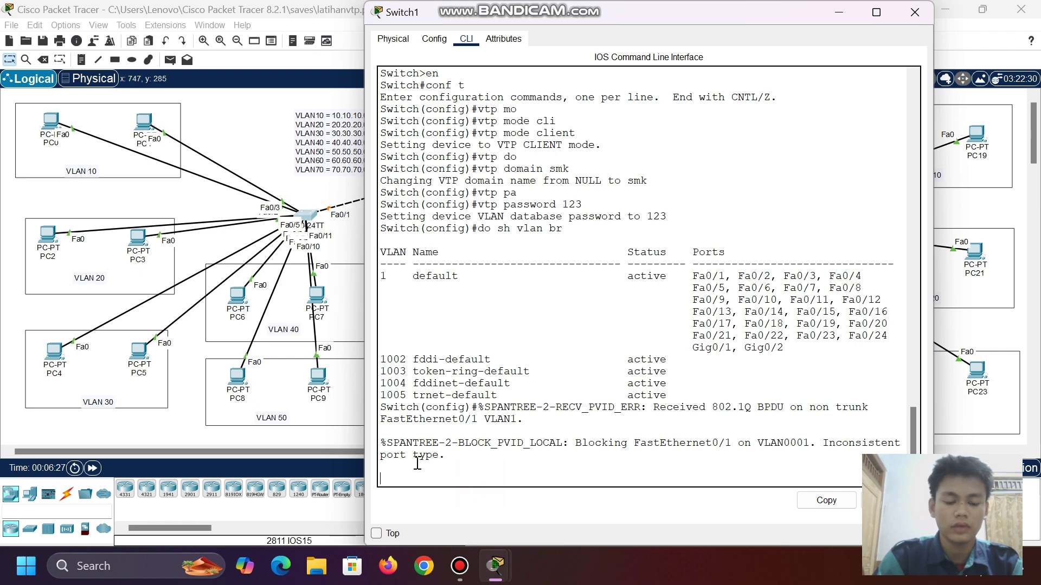
{"action": "key", "text": "Return"}
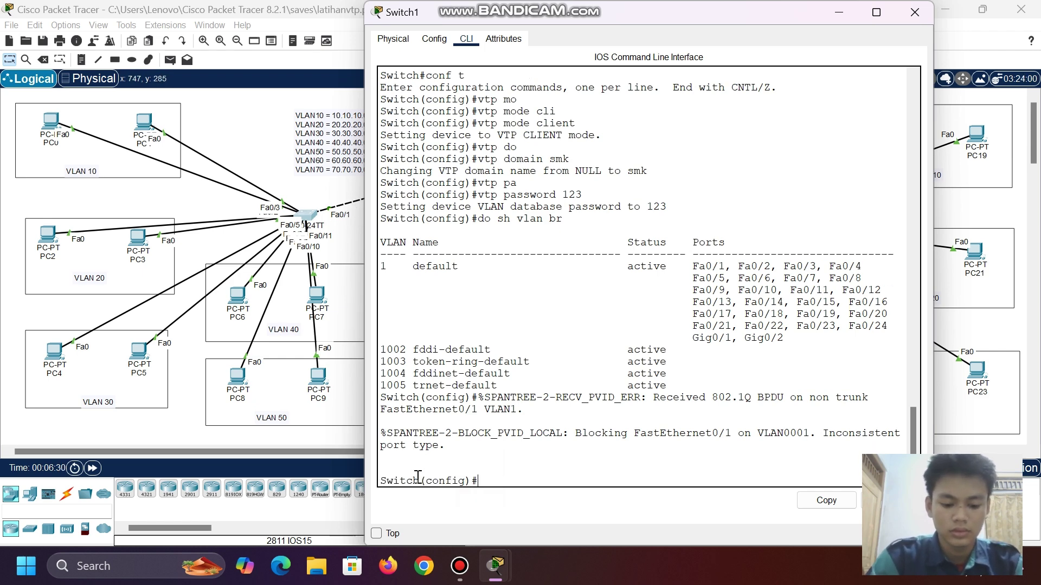
{"action": "type", "text": "int fa0/1"}
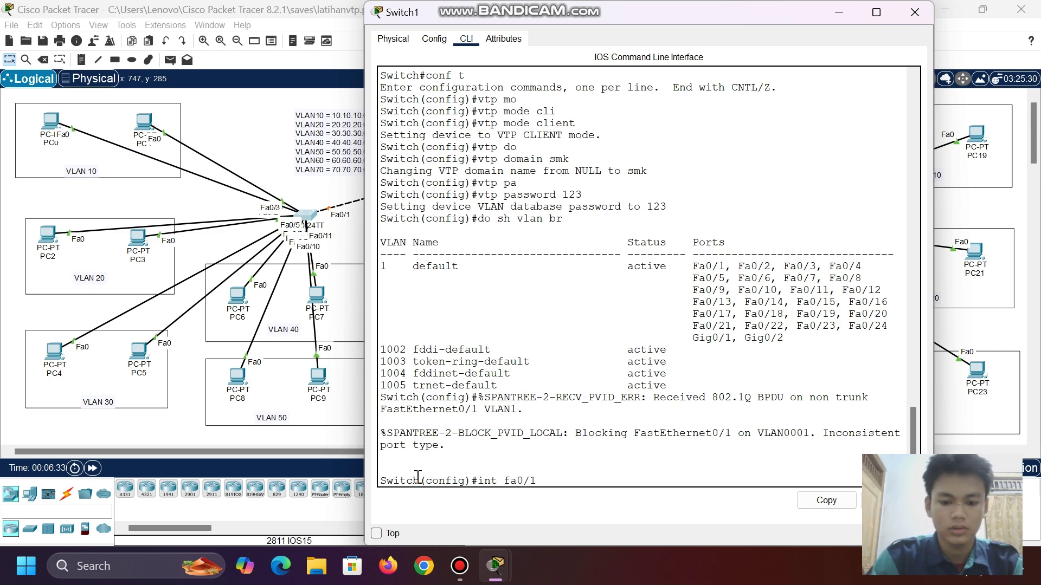
{"action": "key", "text": "Return"}
{"action": "type", "text": "swi"}
{"action": "key", "text": "Tab"}
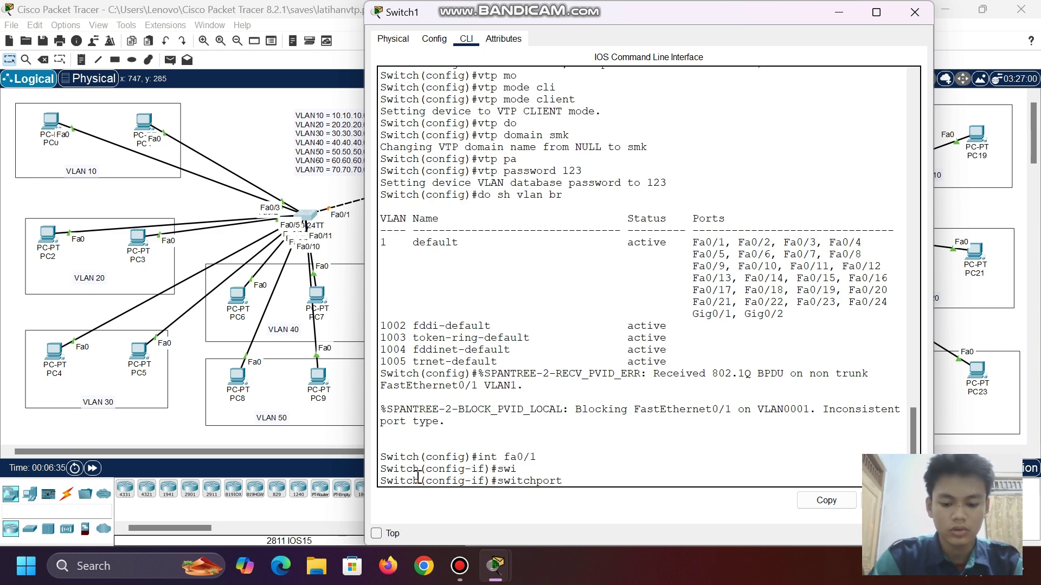
{"action": "type", "text": "mo"}
{"action": "key", "text": "Tab"}
{"action": "type", "text": "tru"}
{"action": "key", "text": "Tab"}
{"action": "key", "text": "Return"}
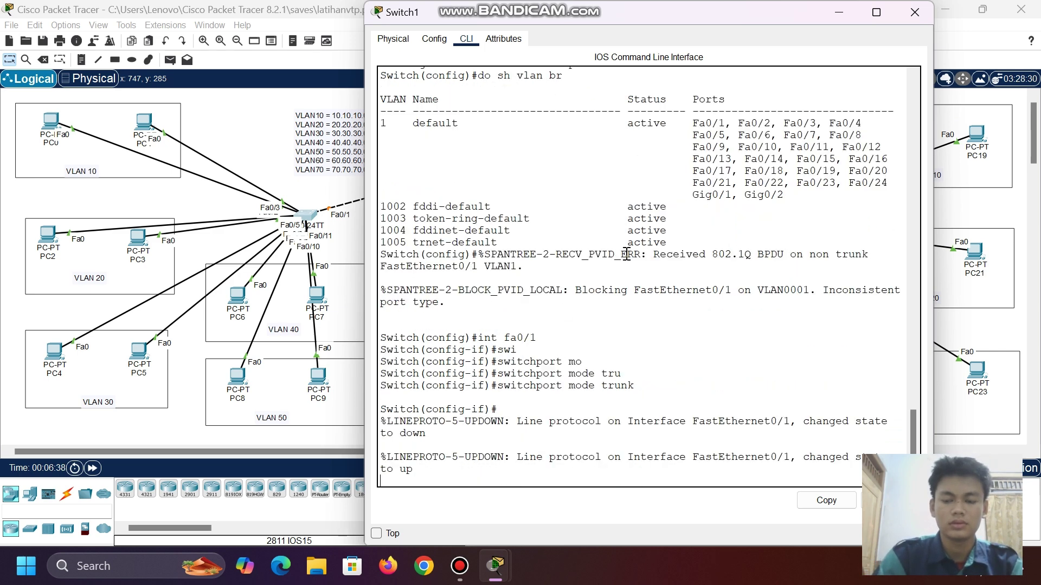
- On Switch2, set interface Fa0/1 to switchport mode trunk
{"action": "left_click", "coordinate": [838, 12]}
{"action": "left_click", "coordinate": [530, 218]}
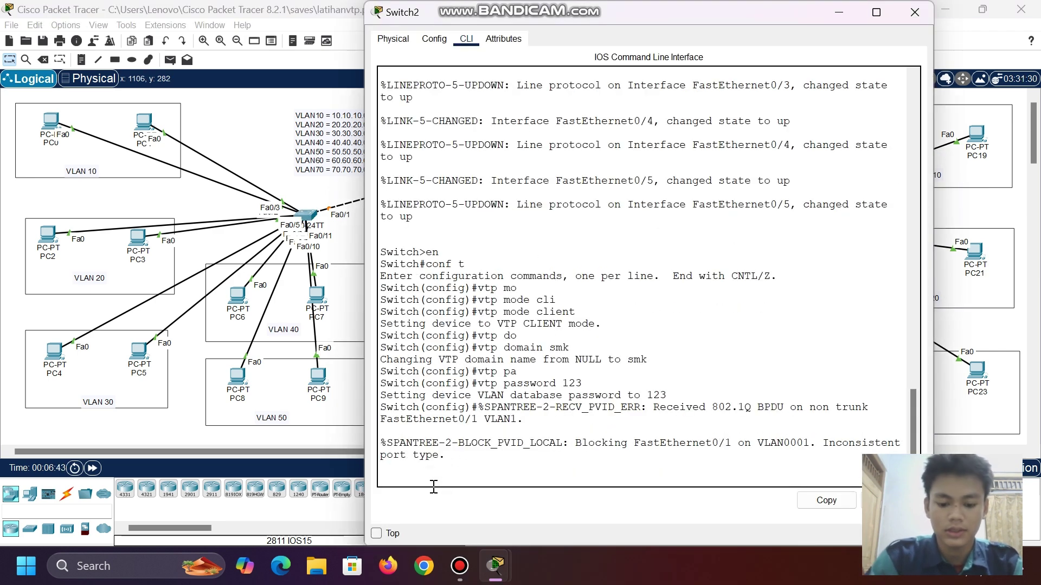
{"action": "key", "text": "Return"}
{"action": "type", "text": "int "}
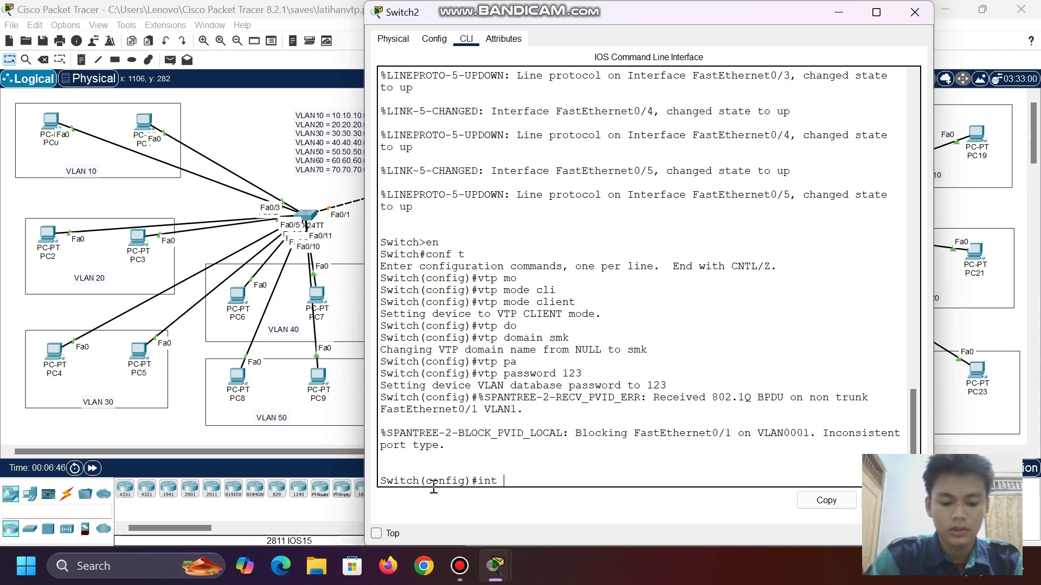
{"action": "type", "text": "fa0/1"}
{"action": "key", "text": "Return"}
{"action": "type", "text": "swi"}
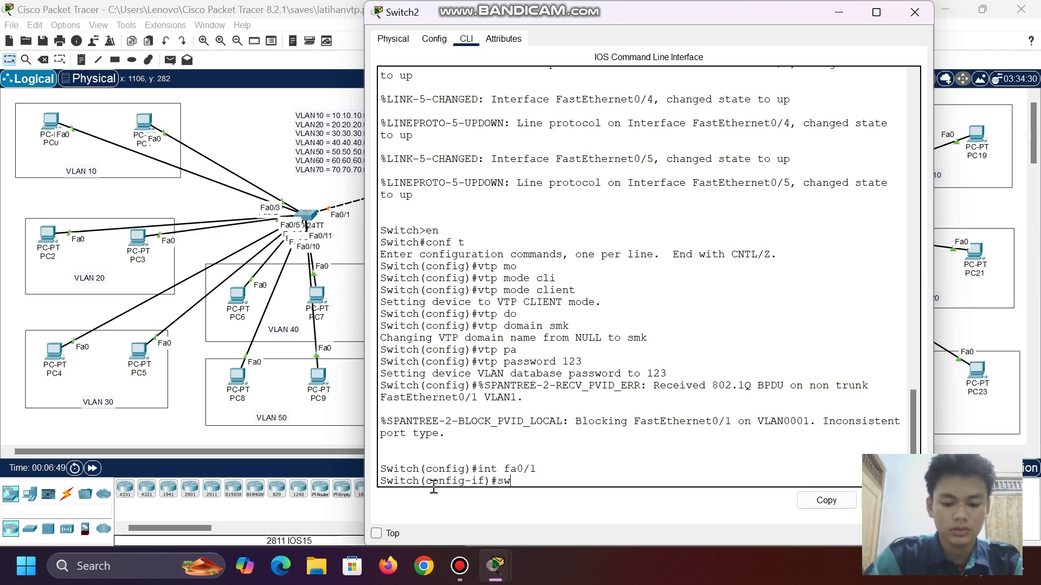
{"action": "key", "text": "Tab"}
{"action": "type", "text": "mode "}
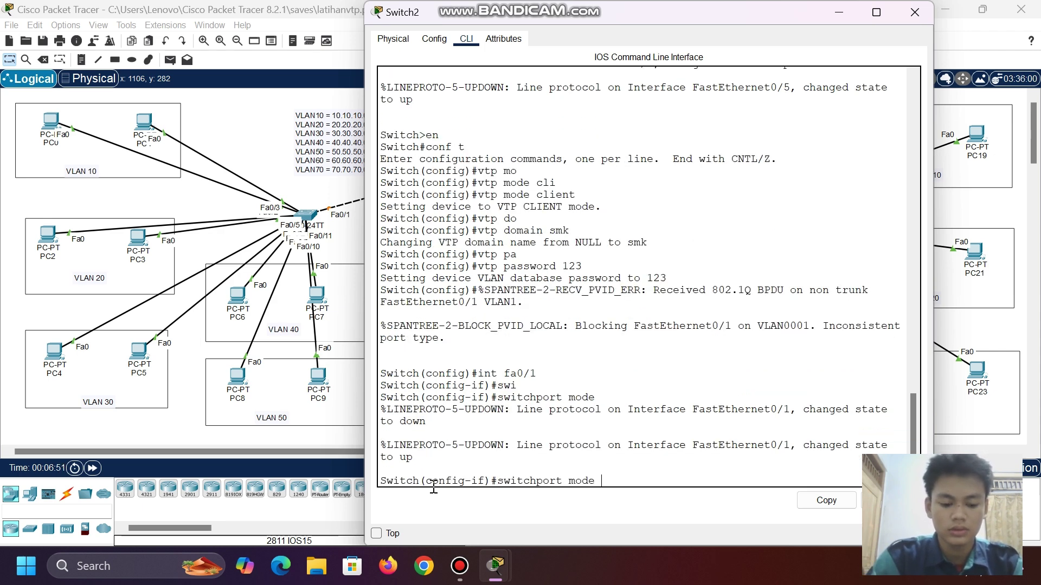
{"action": "type", "text": "tru"}
{"action": "key", "text": "Tab"}
{"action": "key", "text": "Return"}
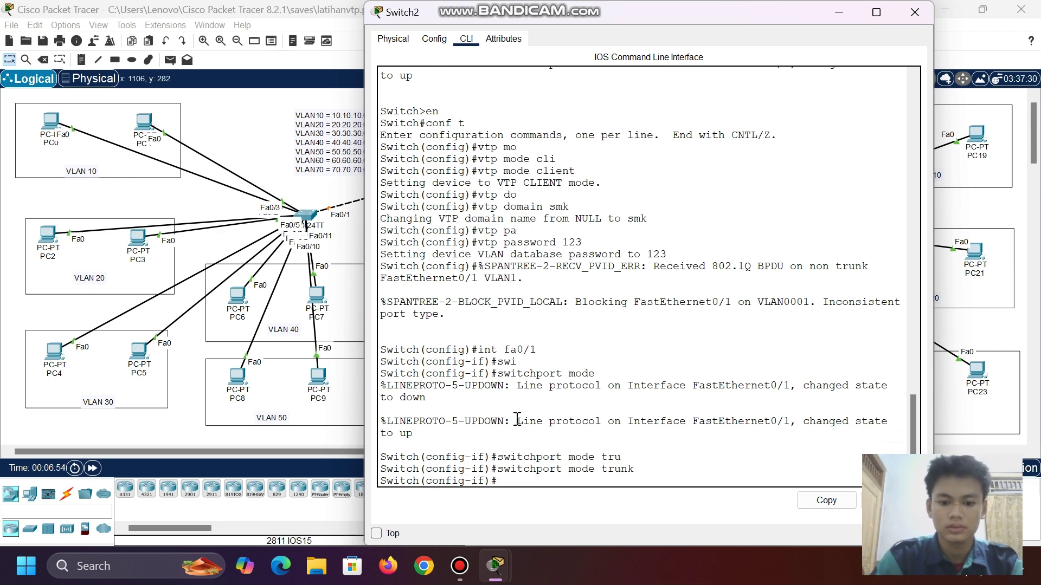
- On Switch3, set interface Fa0/1 to switchport mode trunk and return to the topology
{"action": "left_click", "coordinate": [839, 12]}
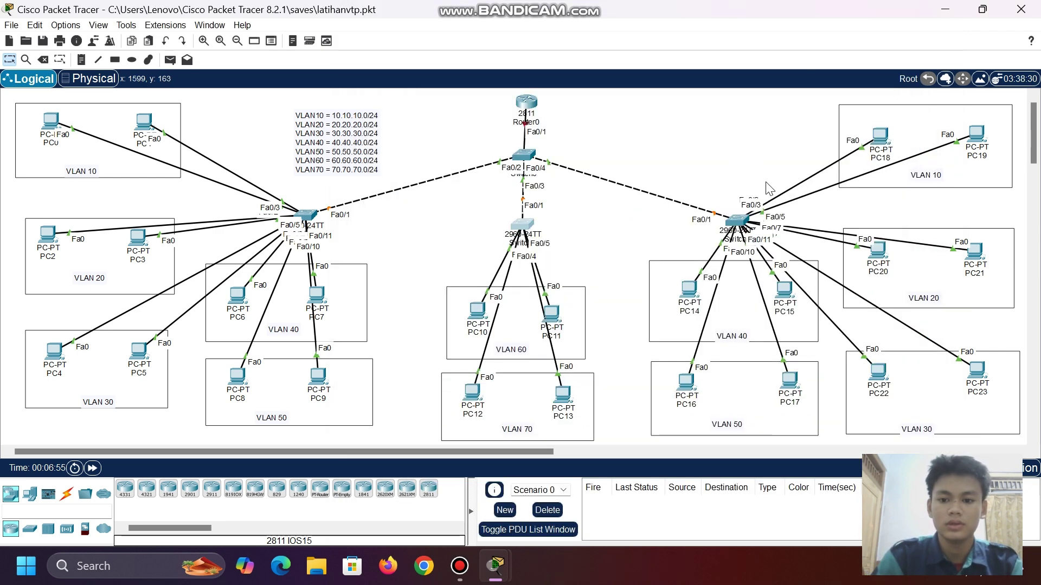
{"action": "left_click", "coordinate": [739, 218]}
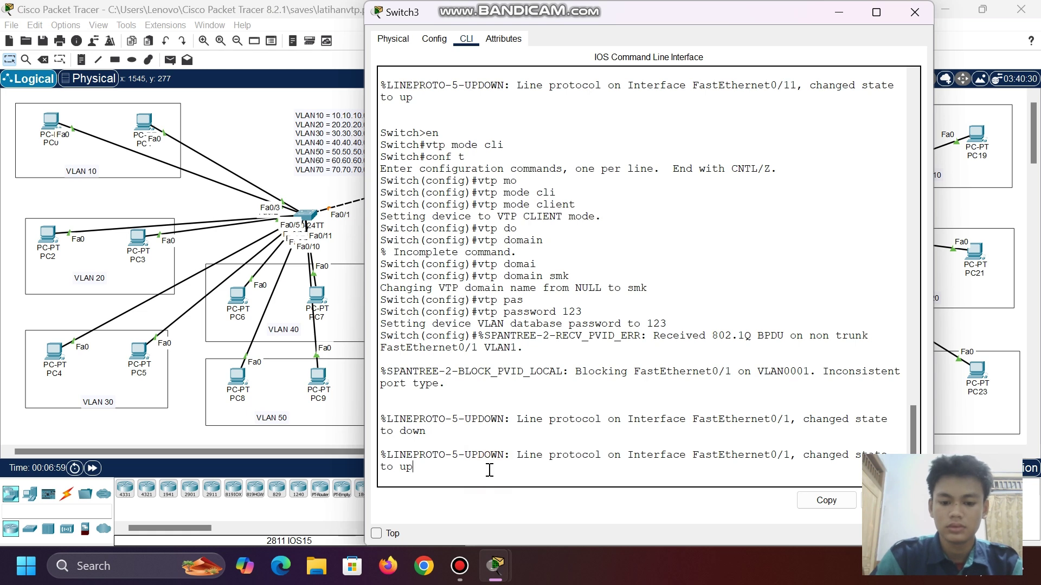
{"action": "key", "text": "Return"}
{"action": "type", "text": "swi"}
{"action": "key", "text": "Tab"}
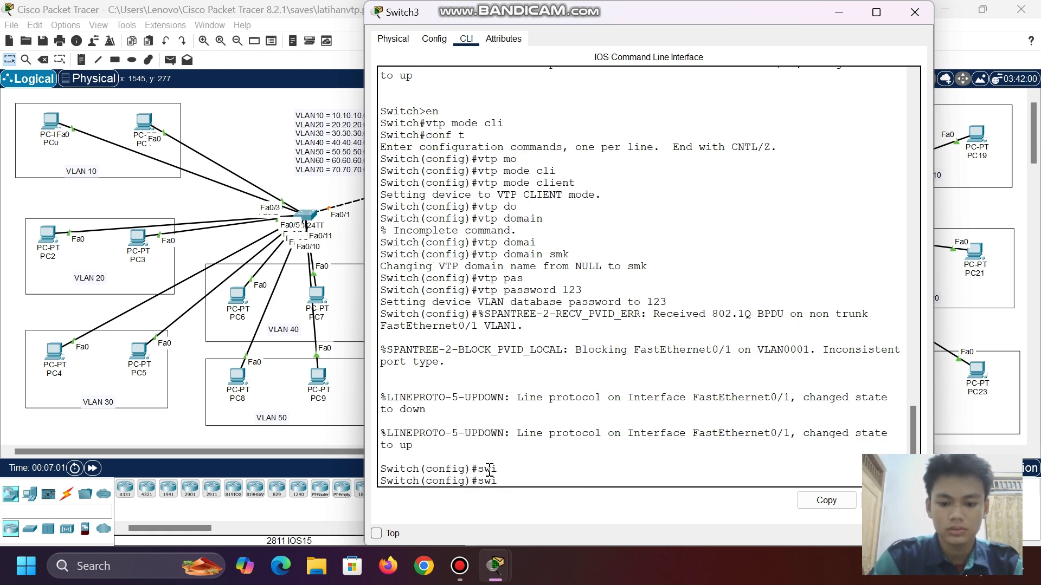
{"action": "type", "text": "int fa0"}
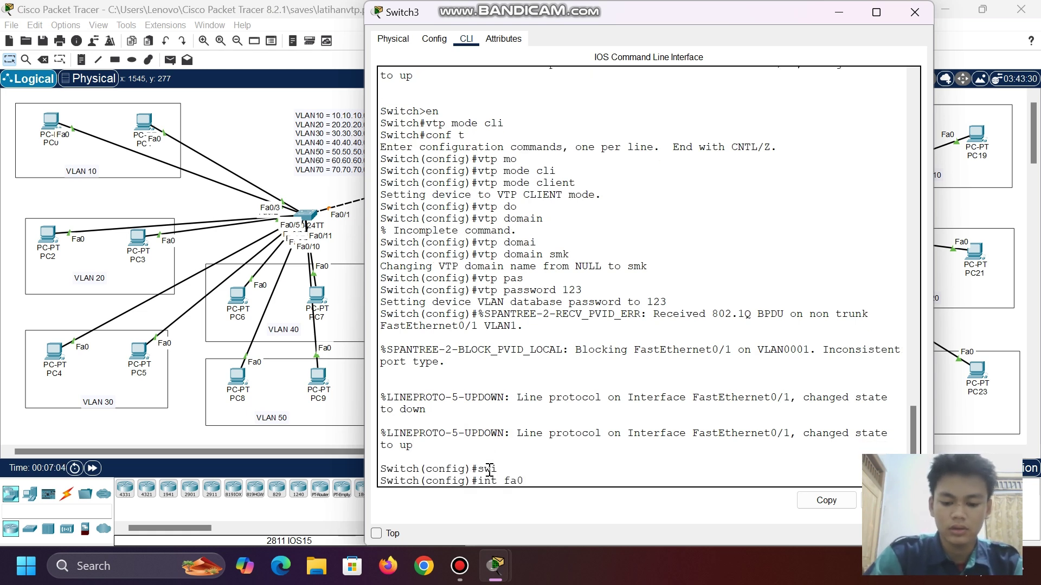
{"action": "type", "text": "/1"}
{"action": "key", "text": "Return"}
{"action": "type", "text": "swi"}
{"action": "key", "text": "Tab"}
{"action": "type", "text": "mo"}
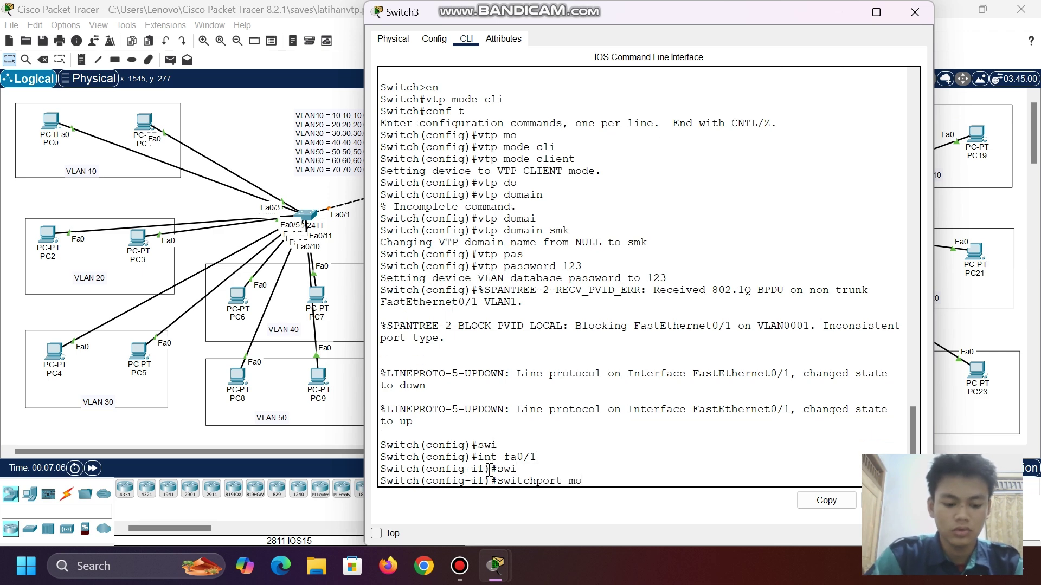
{"action": "key", "text": "Tab"}
{"action": "type", "text": "trunk"}
{"action": "key", "text": "Return"}
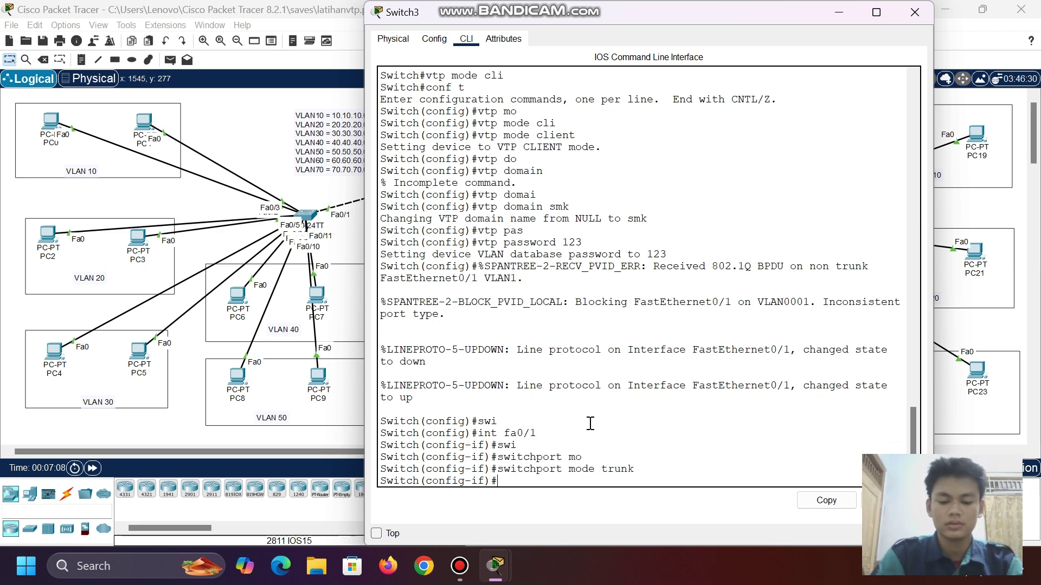
{"action": "left_click", "coordinate": [845, 16]}
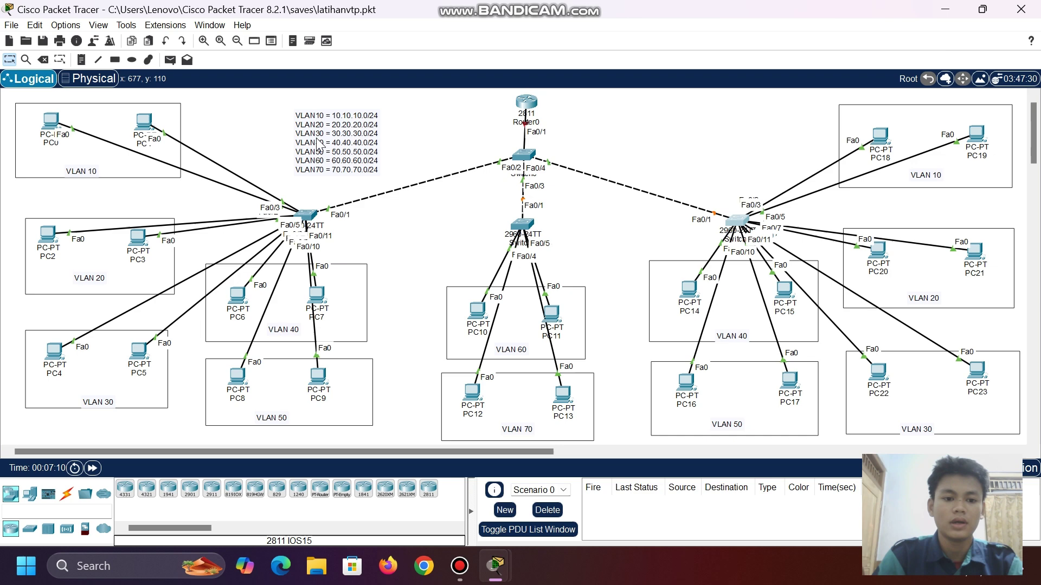
- Run 'do show vlan brief' on Switch1, Switch2 and Switch3 to confirm VLANs 10–70 arrived
{"action": "left_click", "coordinate": [304, 214]}
{"action": "key", "text": "Return"}
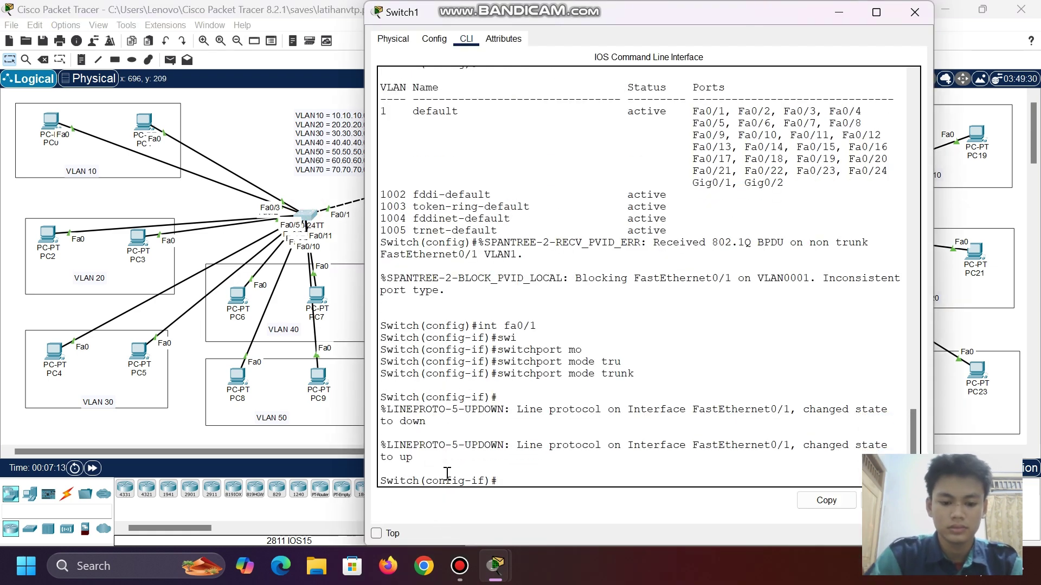
{"action": "type", "text": "do sh vlan br"}
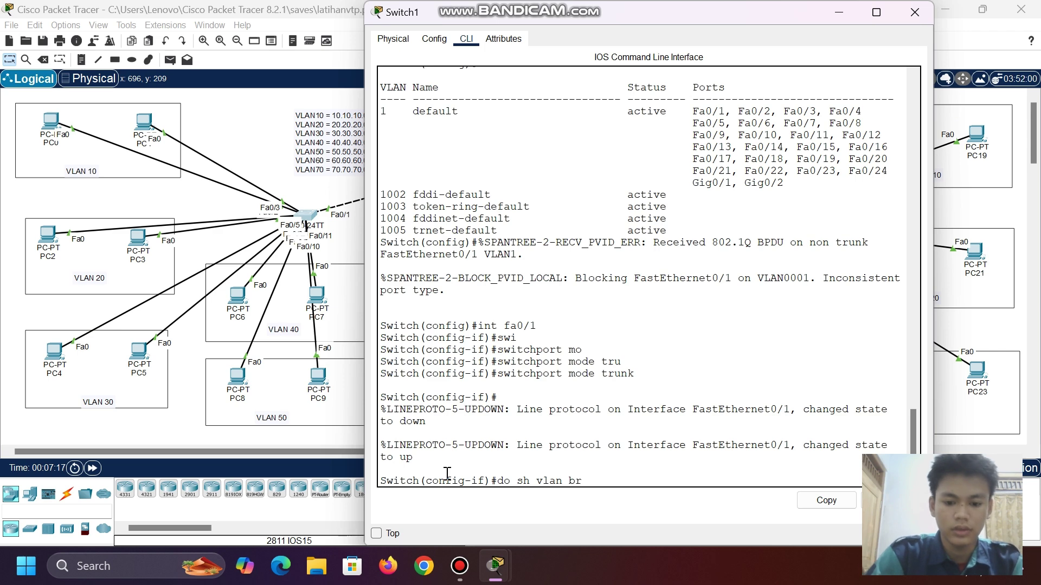
{"action": "key", "text": "Return"}
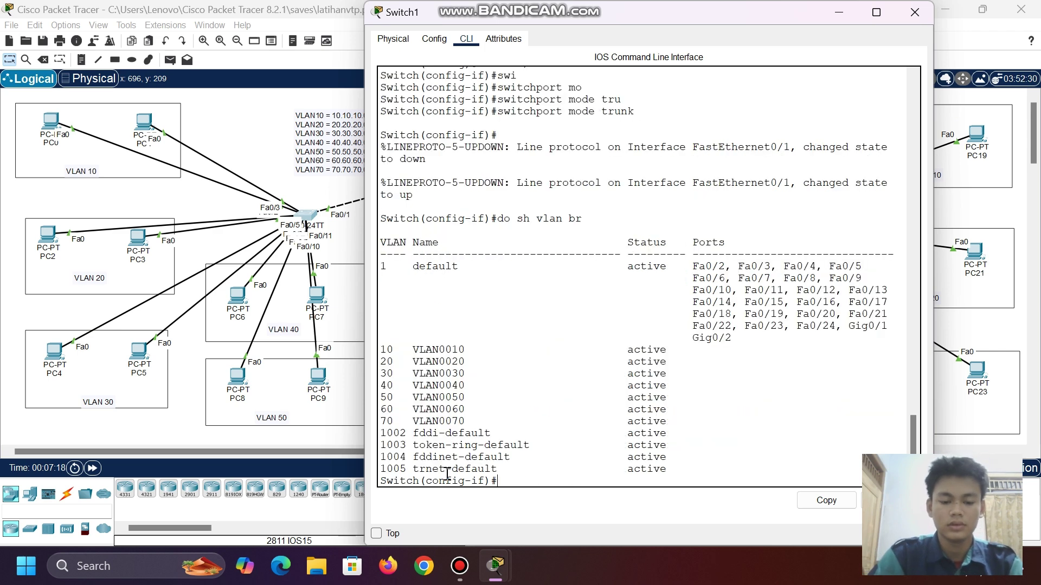
{"action": "left_click", "coordinate": [843, 13]}
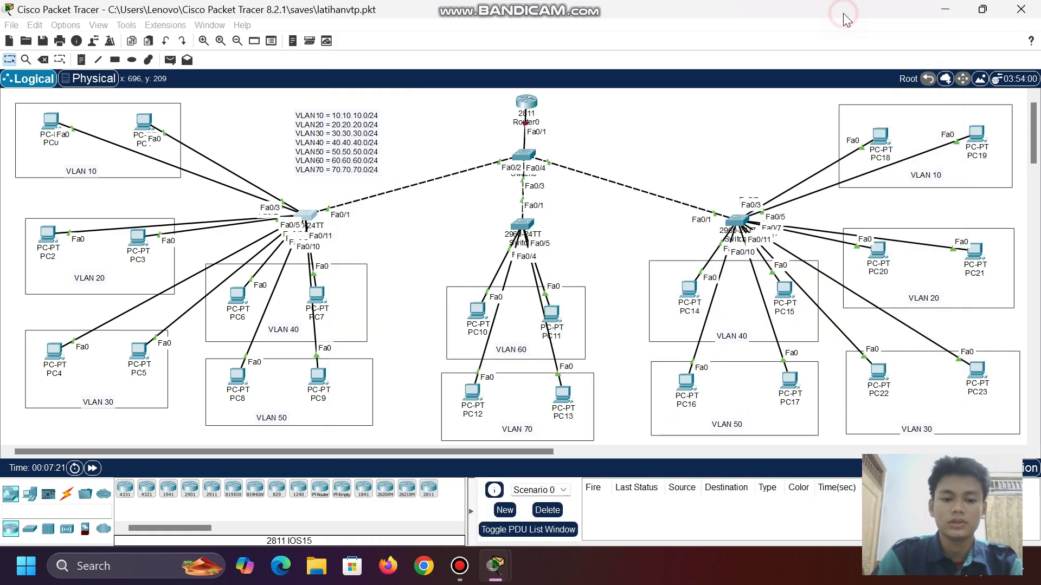
{"action": "left_click", "coordinate": [519, 227]}
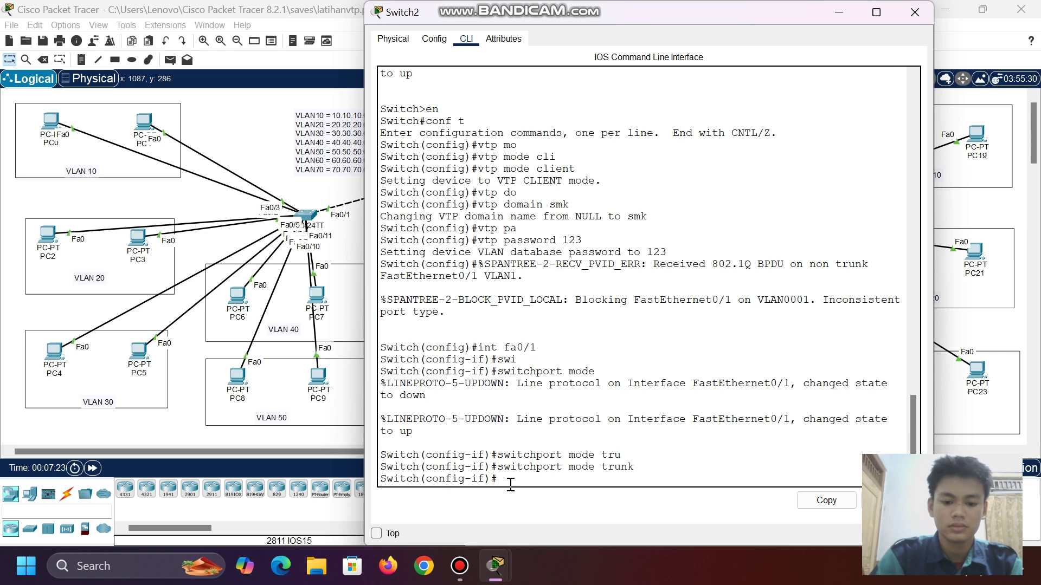
{"action": "type", "text": "do sh vlan br"}
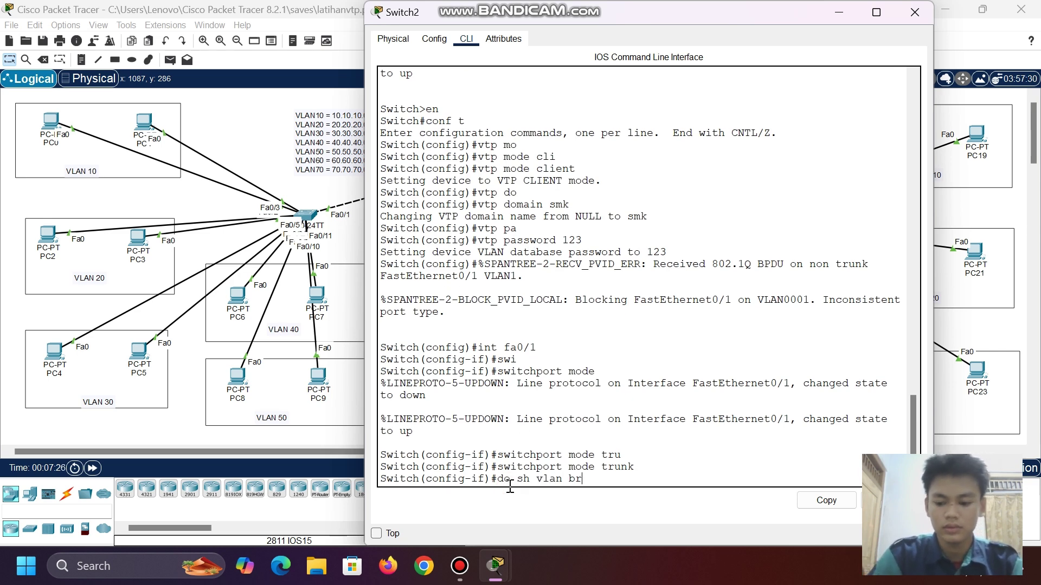
{"action": "key", "text": "Return"}
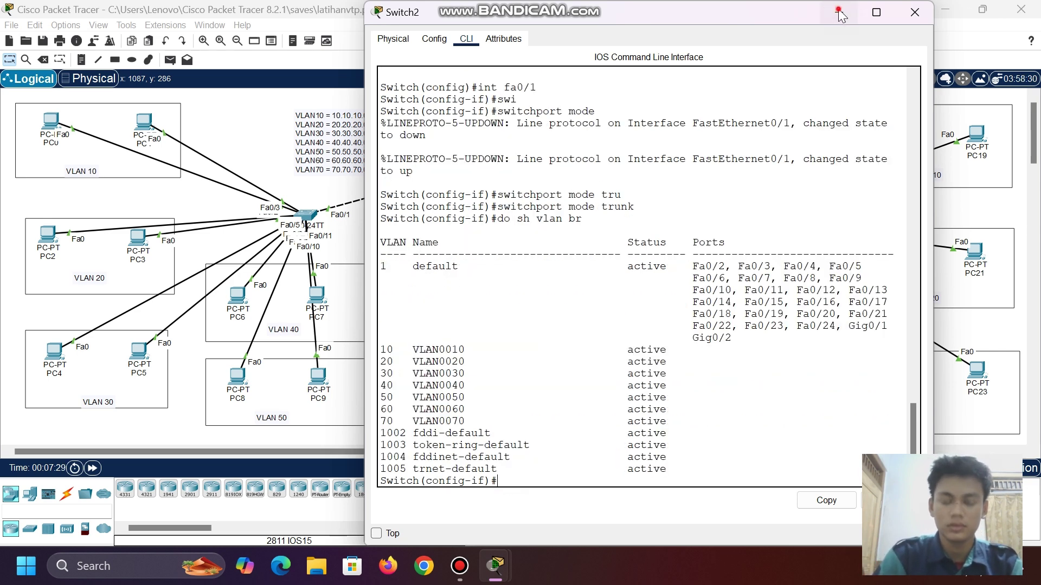
{"action": "left_click", "coordinate": [839, 12]}
{"action": "left_click", "coordinate": [737, 219]}
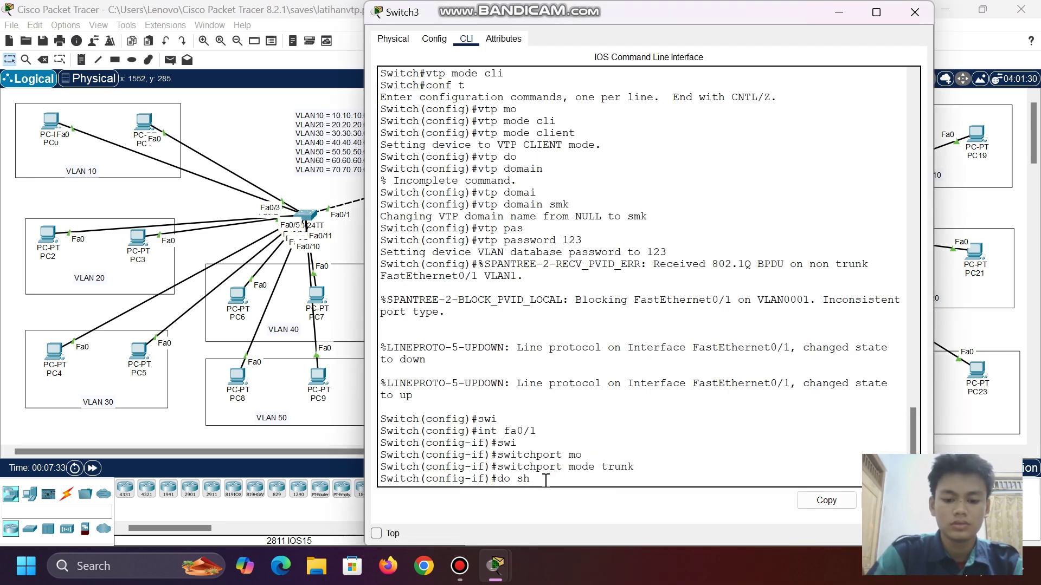
{"action": "type", "text": "do show vlan br"}
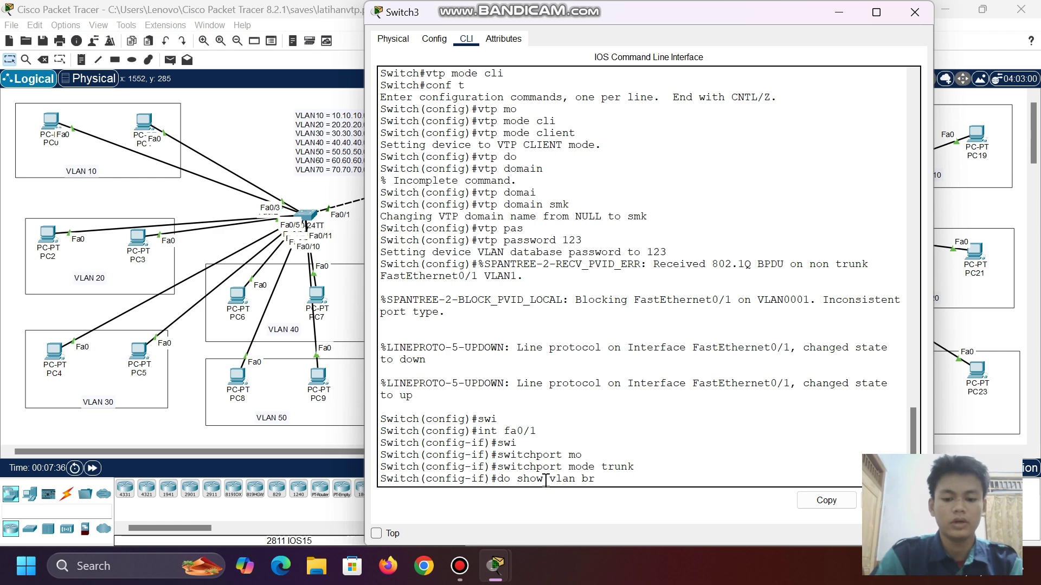
{"action": "key", "text": "Return"}
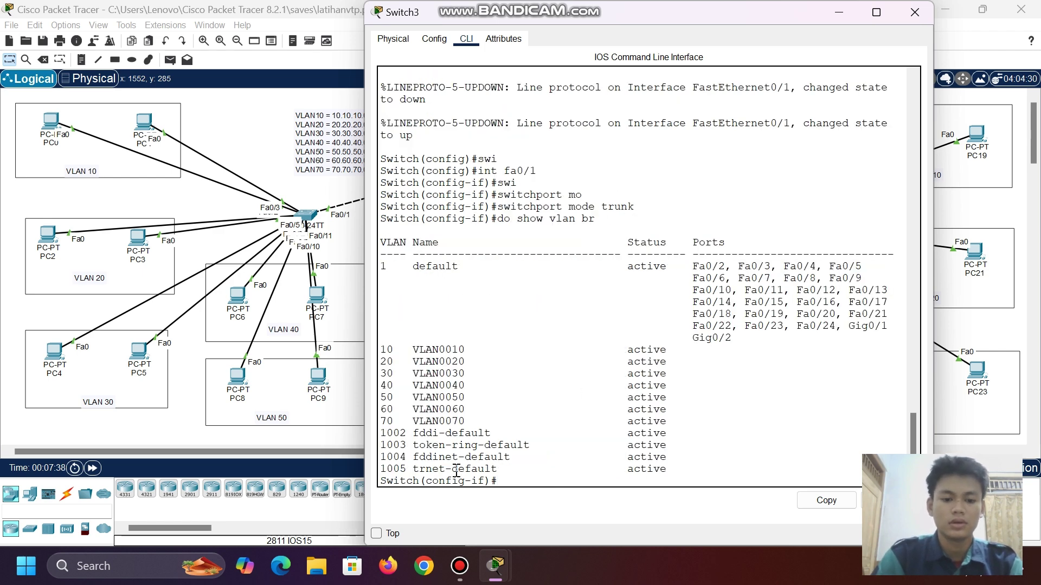
{"action": "left_click", "coordinate": [840, 12]}
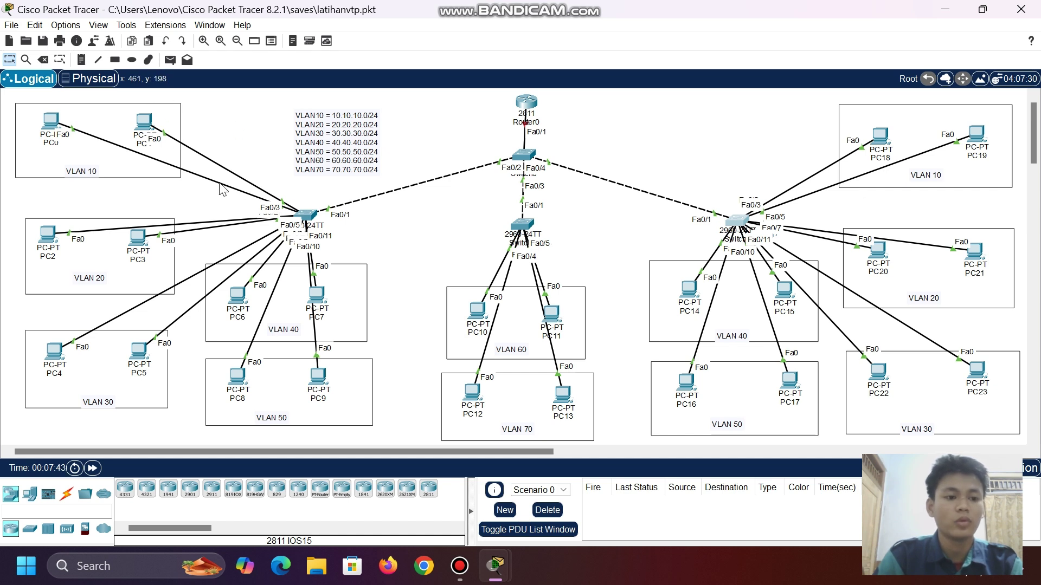
- Reposition PC0 and PC1 inside the VLAN 10 area and bring up Switch1's console
{"action": "left_click_drag", "start_coordinate": [59, 132], "coordinate": [60, 129]}
{"action": "left_click", "coordinate": [60, 128]}
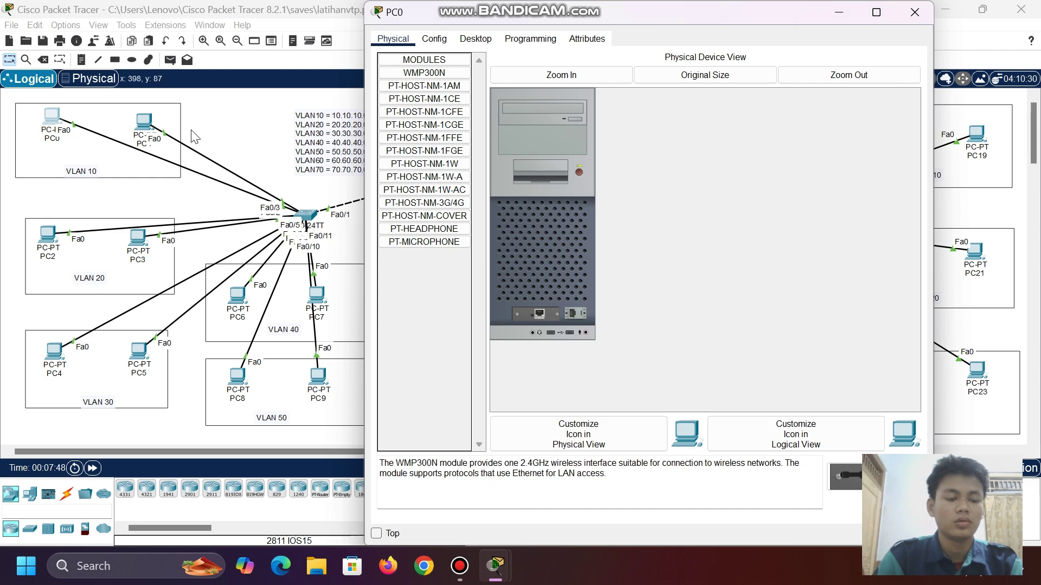
{"action": "left_click", "coordinate": [195, 137]}
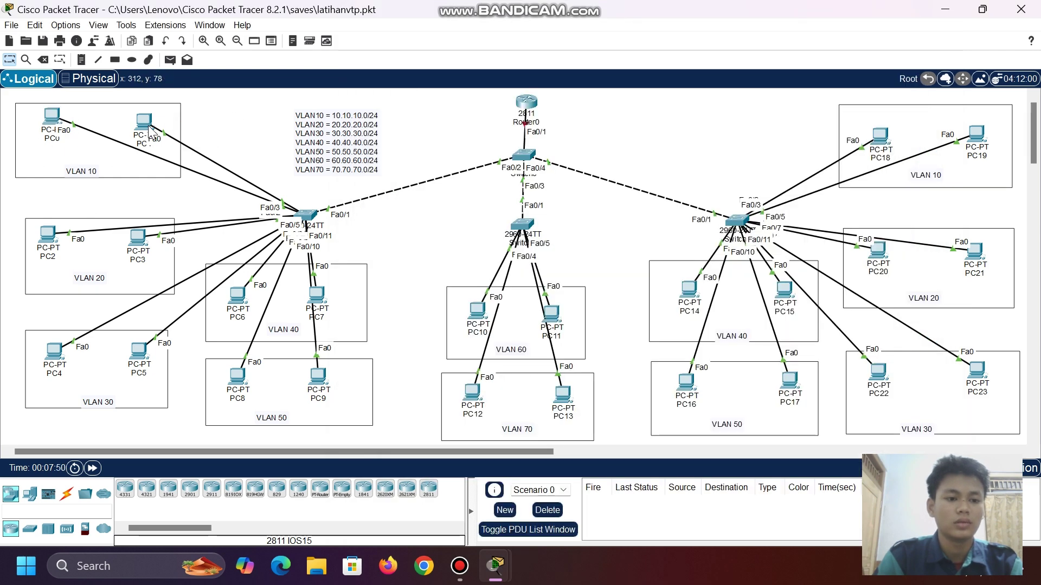
{"action": "left_click_drag", "start_coordinate": [150, 130], "coordinate": [133, 133]}
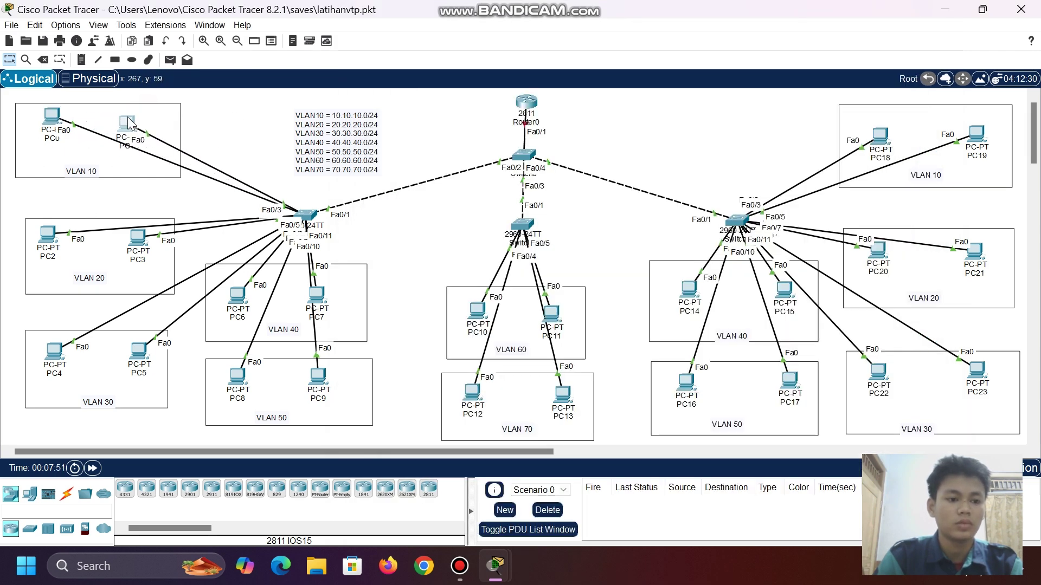
{"action": "mouse_move", "coordinate": [58, 117]}
{"action": "left_mouse_down"}
{"action": "mouse_move", "coordinate": [71, 159]}
{"action": "mouse_move", "coordinate": [77, 115]}
{"action": "left_mouse_up"}
{"action": "left_click", "coordinate": [305, 216]}
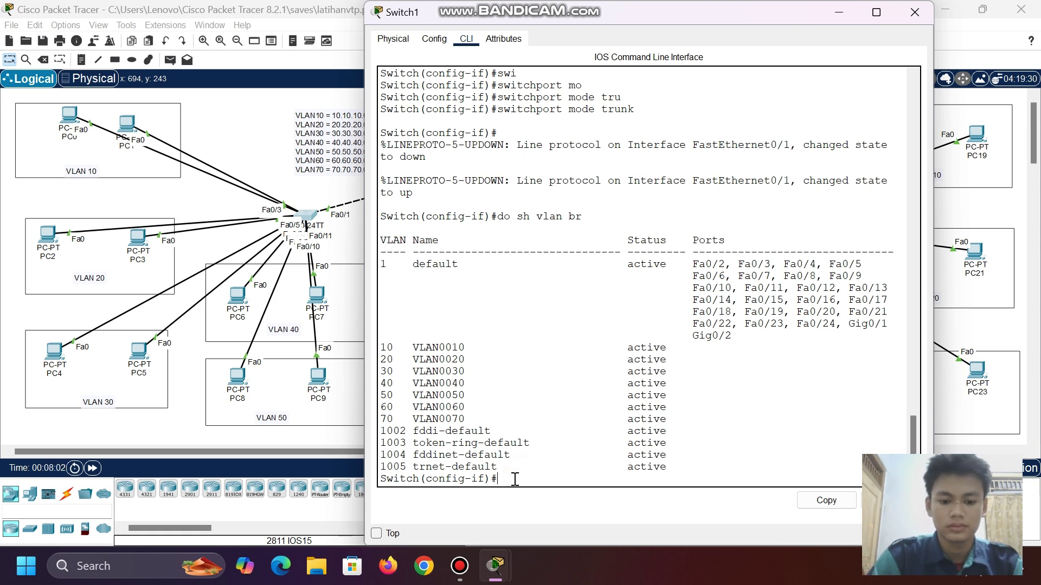
- On Switch1, select interface range Fa0/2-3 and set it to switchport mode access
{"action": "type", "text": "exit"}
{"action": "key", "text": "Return"}
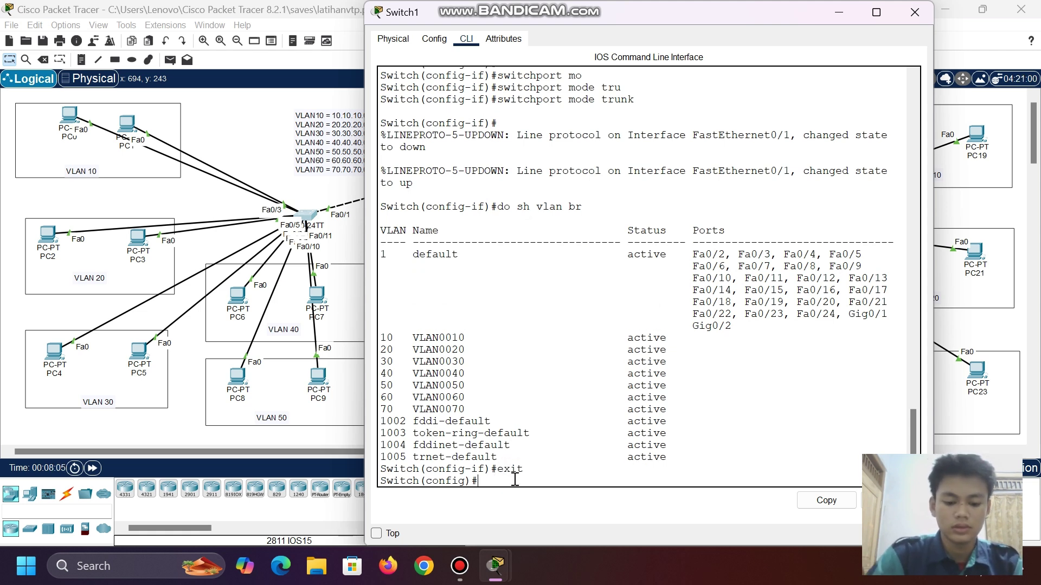
{"action": "type", "text": "int ran"}
{"action": "key", "text": "Tab"}
{"action": "type", "text": "f"}
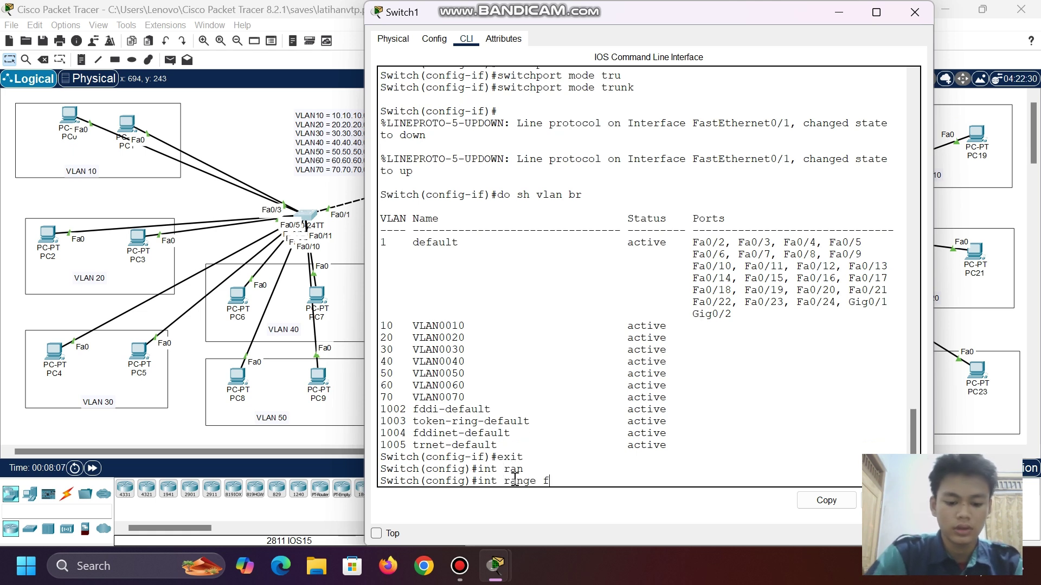
{"action": "type", "text": "a0/2"}
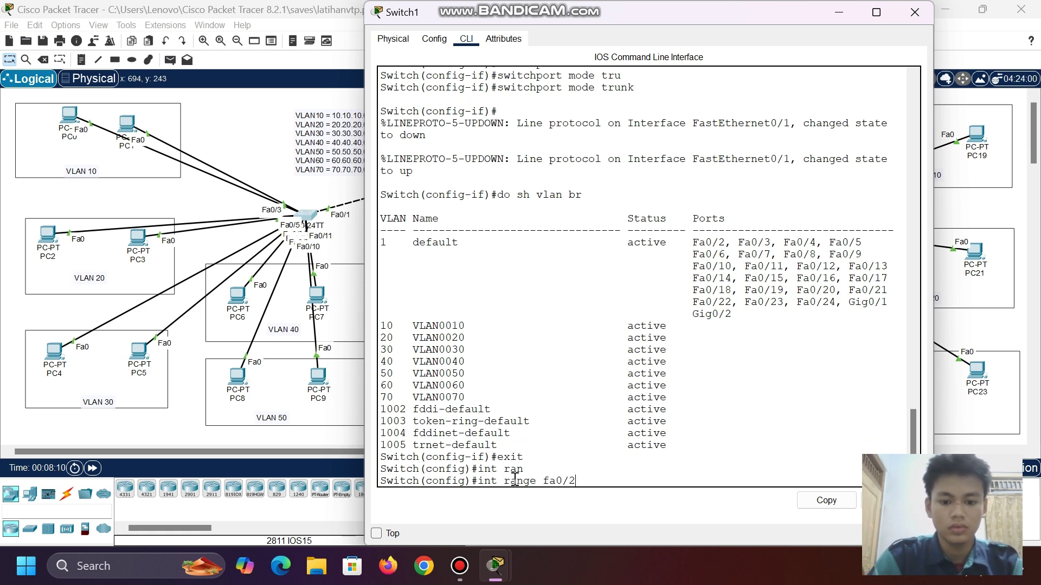
{"action": "type", "text": "-3"}
{"action": "key", "text": "Return"}
{"action": "type", "text": "s"}
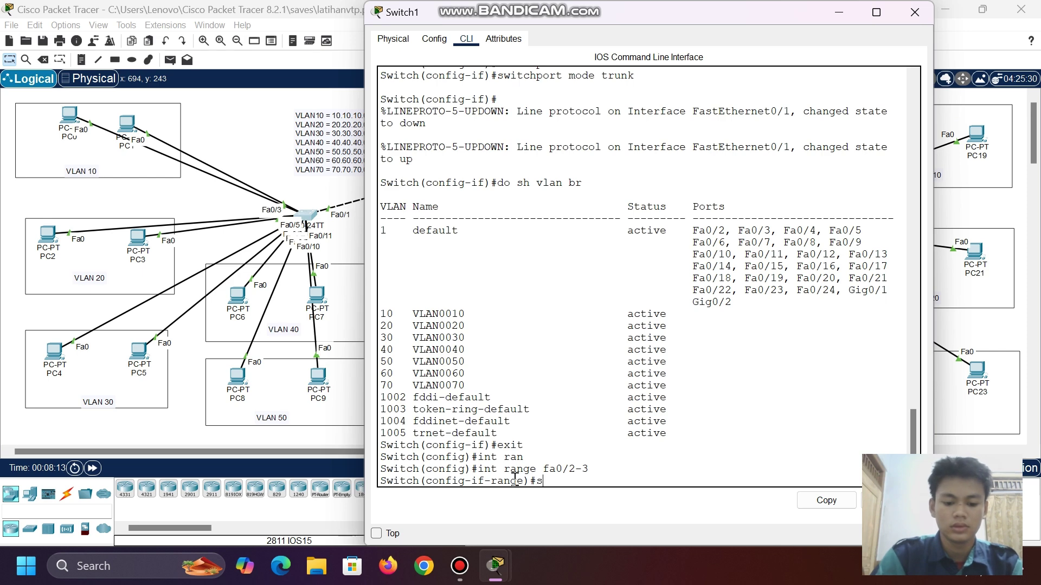
{"action": "type", "text": "wi"}
{"action": "key", "text": "Tab"}
{"action": "type", "text": "mod"}
{"action": "key", "text": "Tab"}
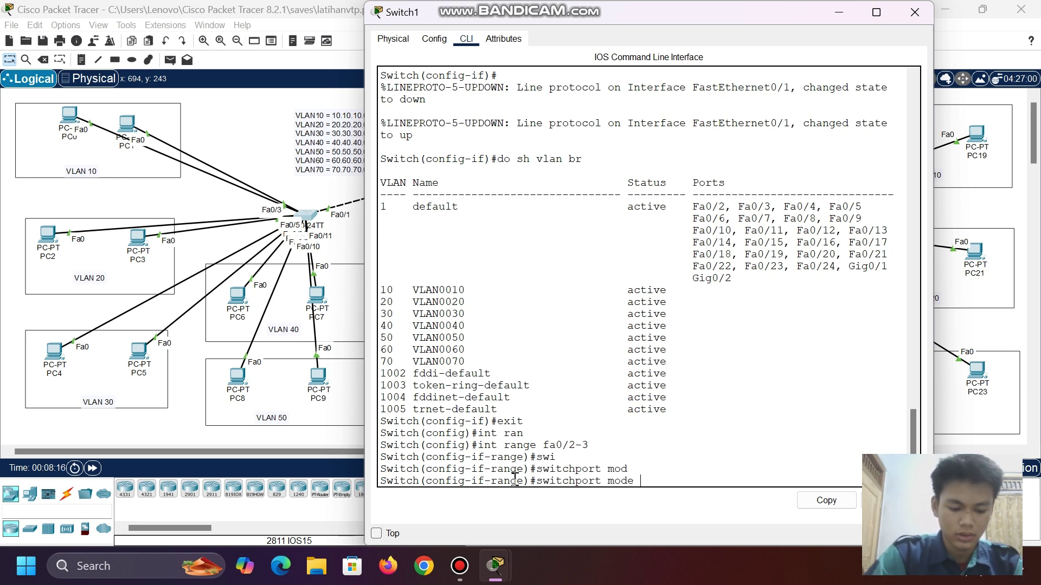
{"action": "type", "text": "acc"}
{"action": "key", "text": "Tab"}
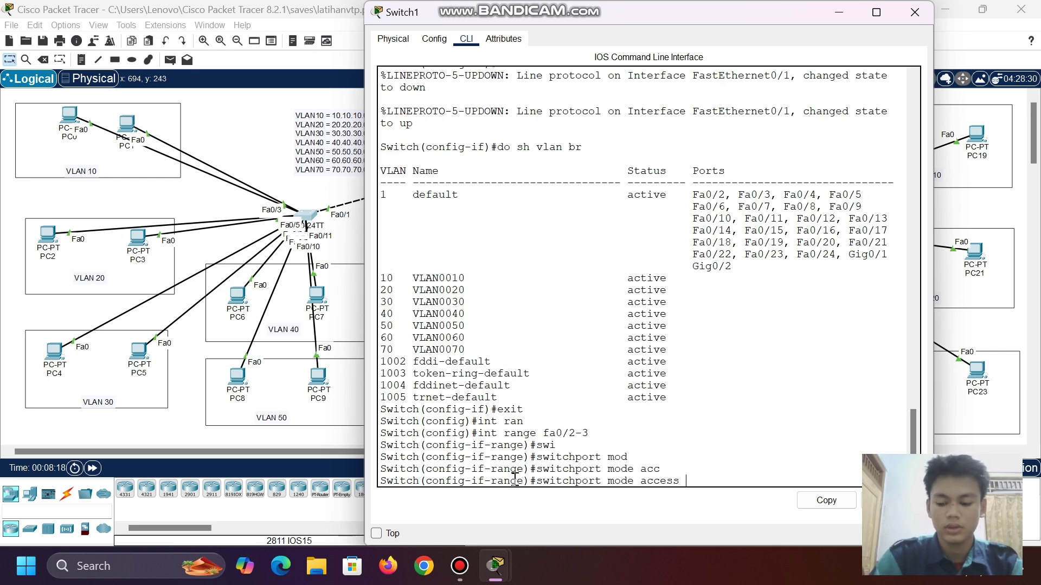
{"action": "key", "text": "Return"}
- Assign ports Fa0/2–3 to access VLAN 10 and leave the range configuration
{"action": "type", "text": "swi"}
{"action": "key", "text": "Tab"}
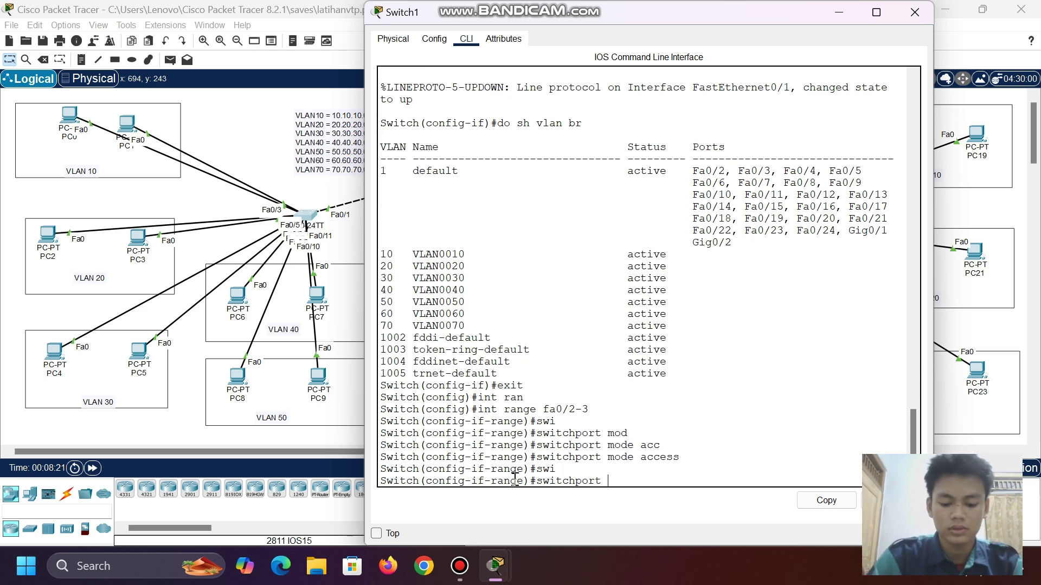
{"action": "type", "text": "acc"}
{"action": "key", "text": "Tab"}
{"action": "type", "text": "vlan"}
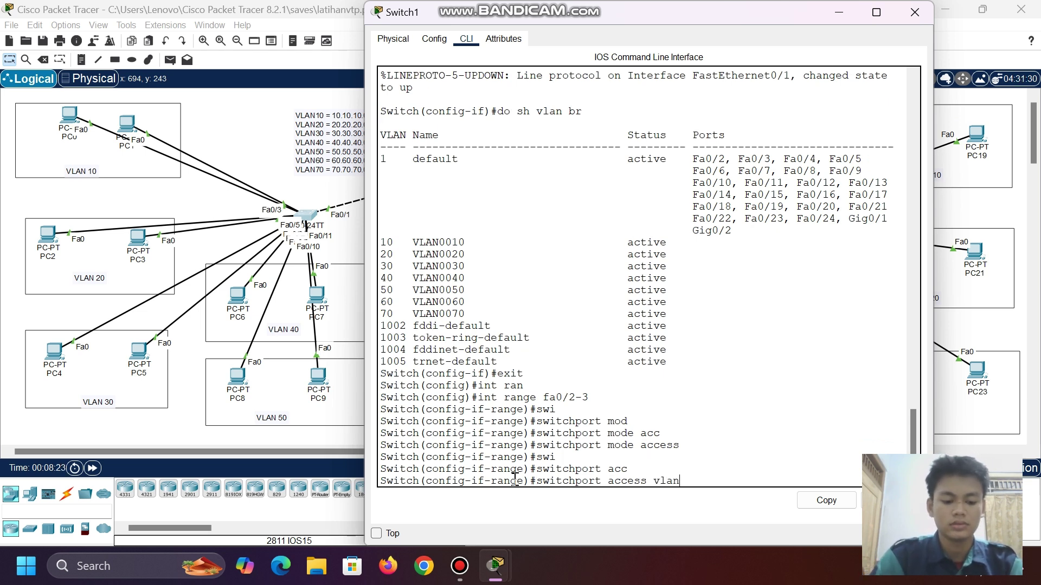
{"action": "type", "text": " 10"}
{"action": "key", "text": "Return"}
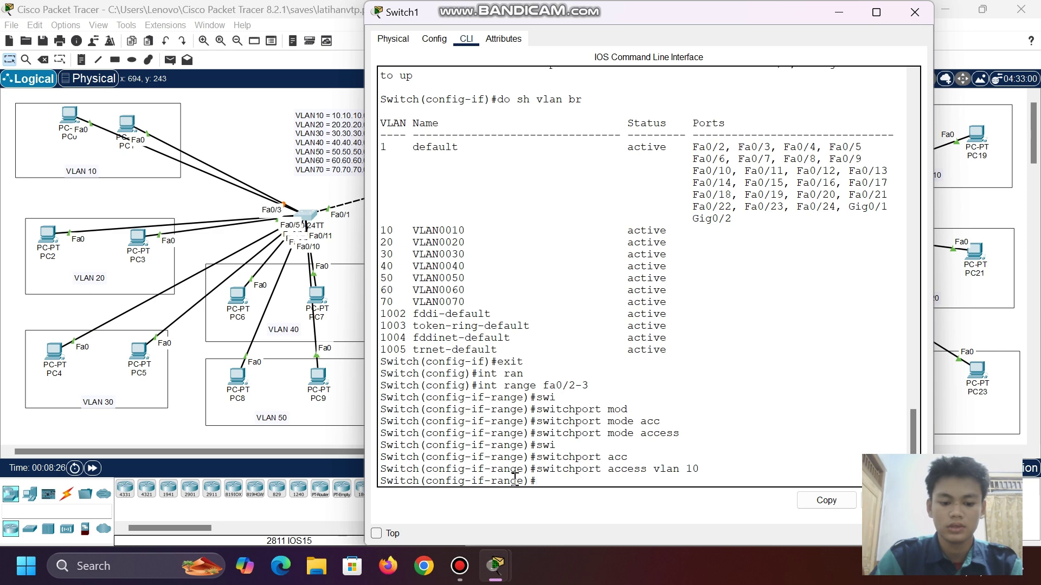
{"action": "type", "text": "exit"}
{"action": "key", "text": "Return"}
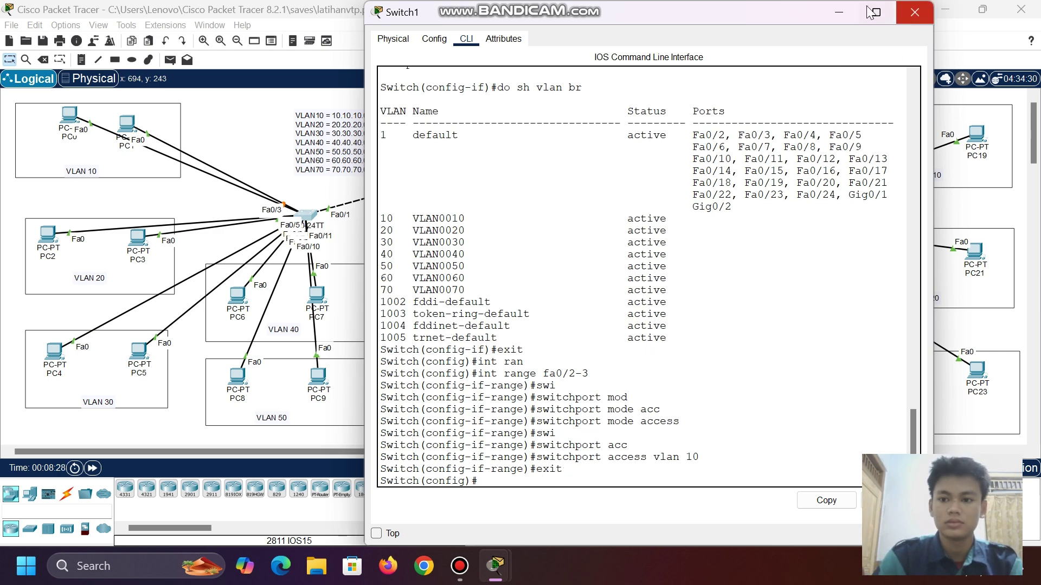
{"action": "left_click", "coordinate": [915, 12]}
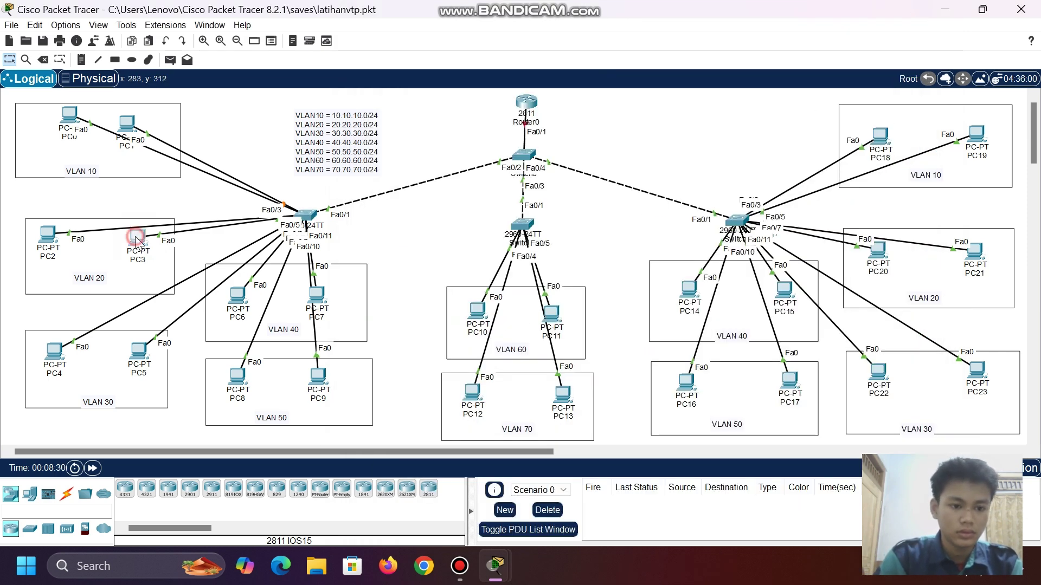
- Rearrange PC2 and PC3 within the VLAN 20 area
{"action": "left_click_drag", "start_coordinate": [142, 238], "coordinate": [101, 268]}
{"action": "left_click_drag", "start_coordinate": [43, 231], "coordinate": [45, 240]}
{"action": "left_click_drag", "start_coordinate": [90, 269], "coordinate": [112, 247]}
{"action": "left_click", "coordinate": [305, 216]}
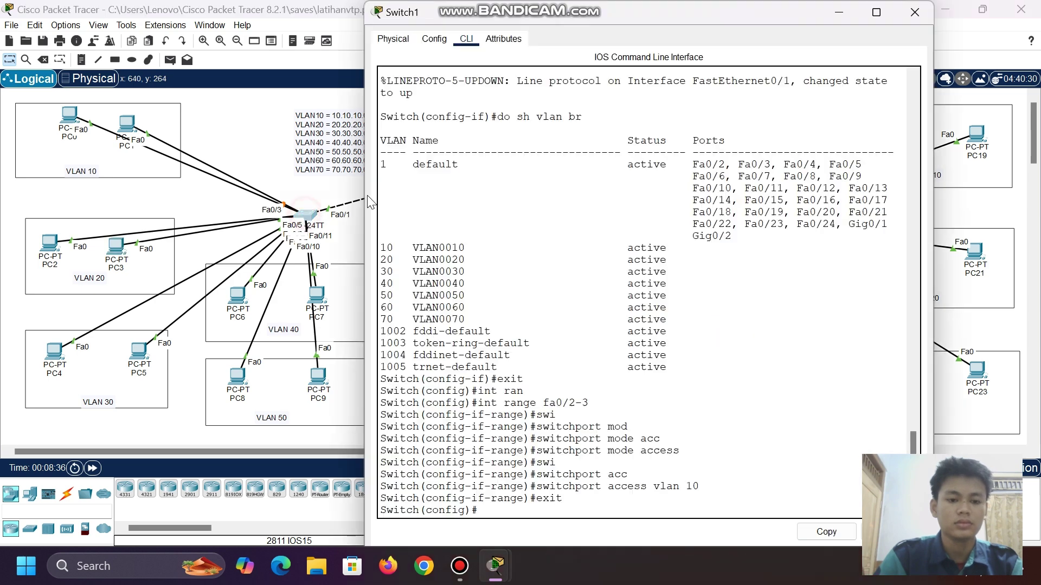
- Select interface range Fa0/4-5 and set it to switchport mode access
{"action": "type", "text": "int "}
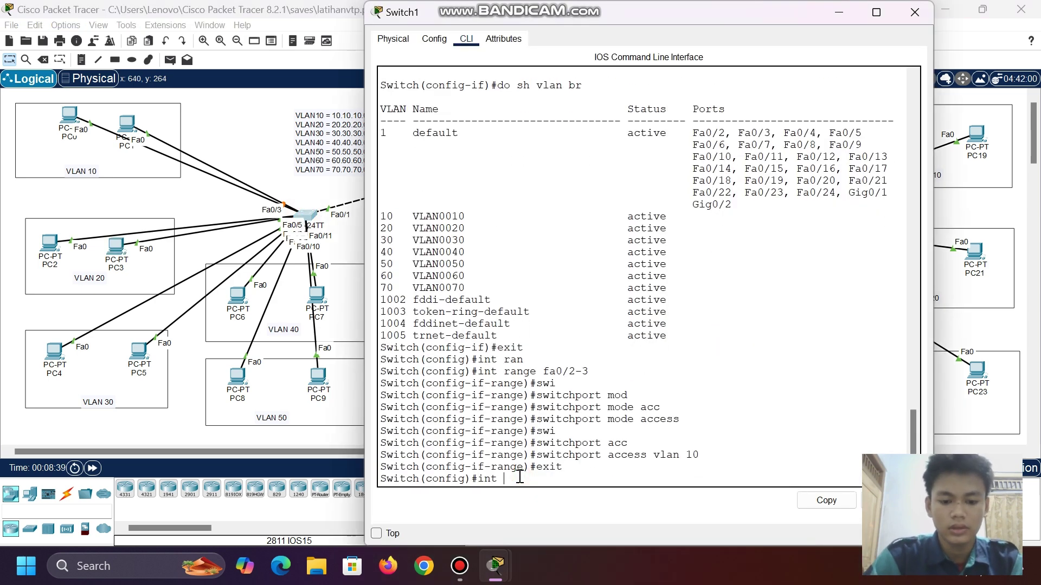
{"action": "type", "text": "ra"}
{"action": "key", "text": "Tab"}
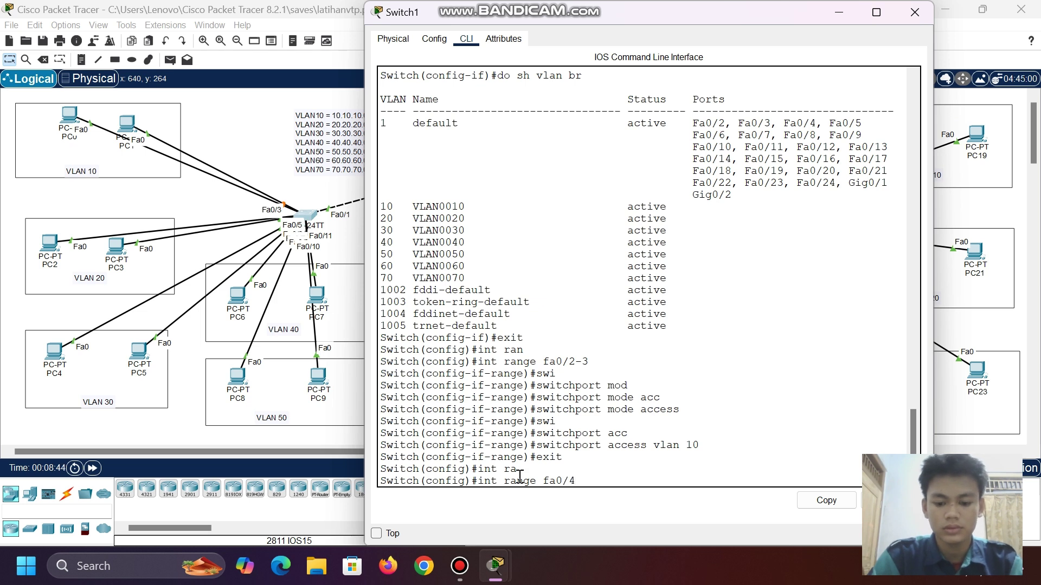
{"action": "type", "text": "/4-5"}
{"action": "key", "text": "Return"}
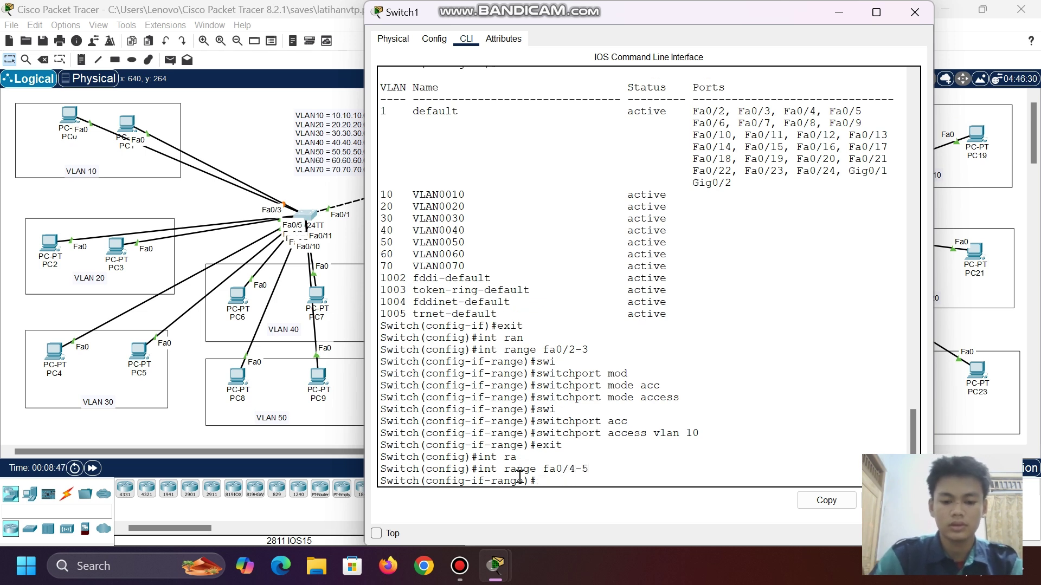
{"action": "type", "text": "swi"}
{"action": "key", "text": "Tab"}
{"action": "type", "text": "mo"}
{"action": "key", "text": "Tab"}
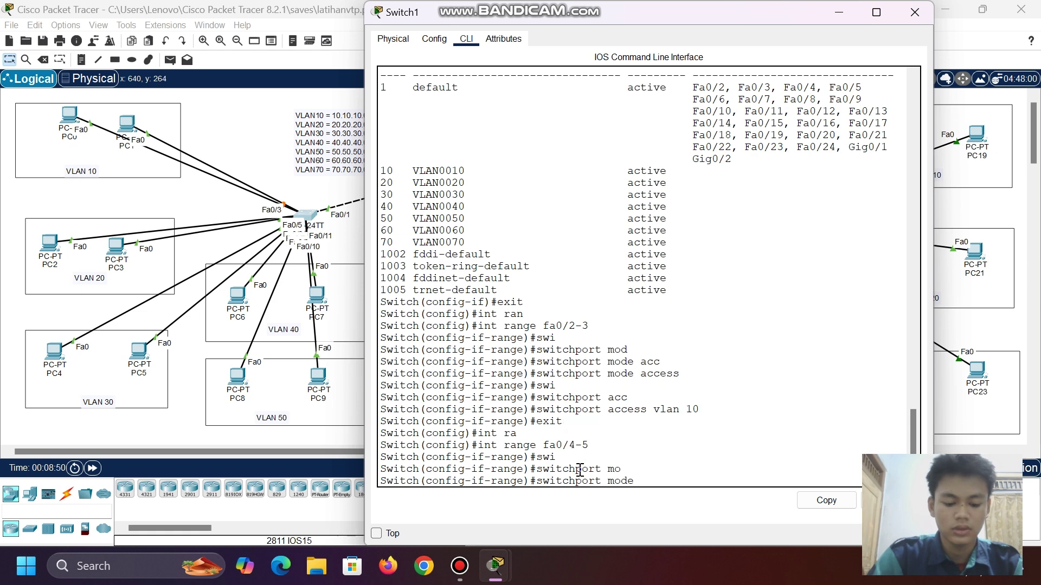
{"action": "type", "text": "acc"}
{"action": "key", "text": "Tab"}
{"action": "key", "text": "Return"}
- Assign ports Fa0/4–5 to access VLAN 20 and exit the range configuration
{"action": "type", "text": "swi"}
{"action": "key", "text": "Tab"}
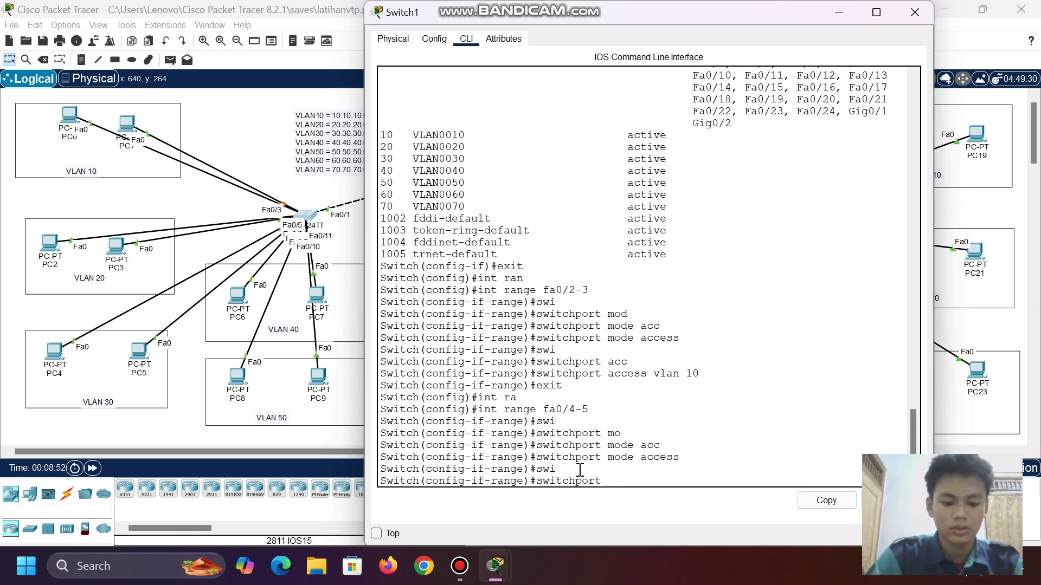
{"action": "type", "text": "acc"}
{"action": "key", "text": "Tab"}
{"action": "type", "text": "vla"}
{"action": "key", "text": "Tab"}
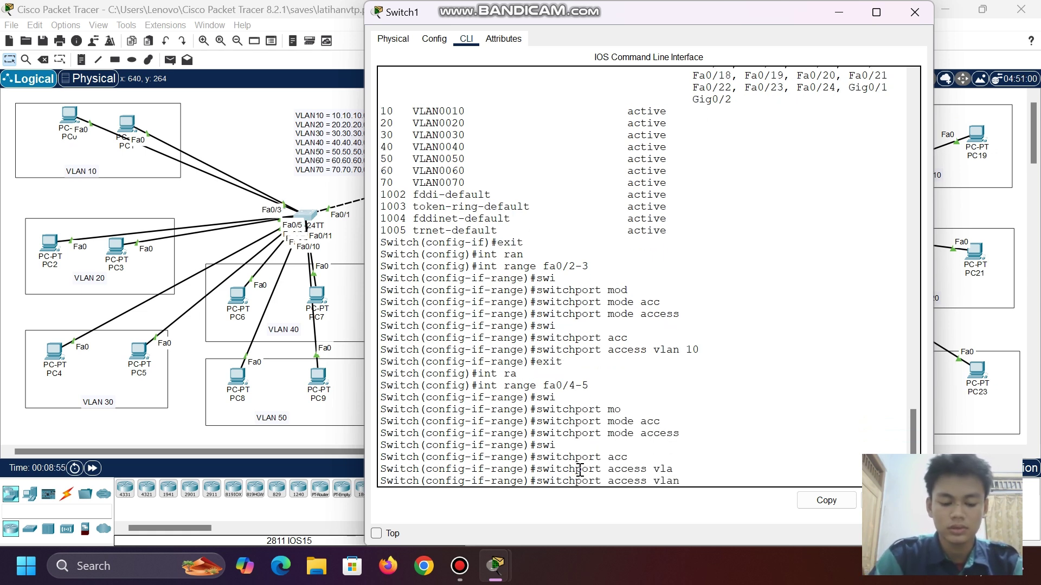
{"action": "type", "text": "20"}
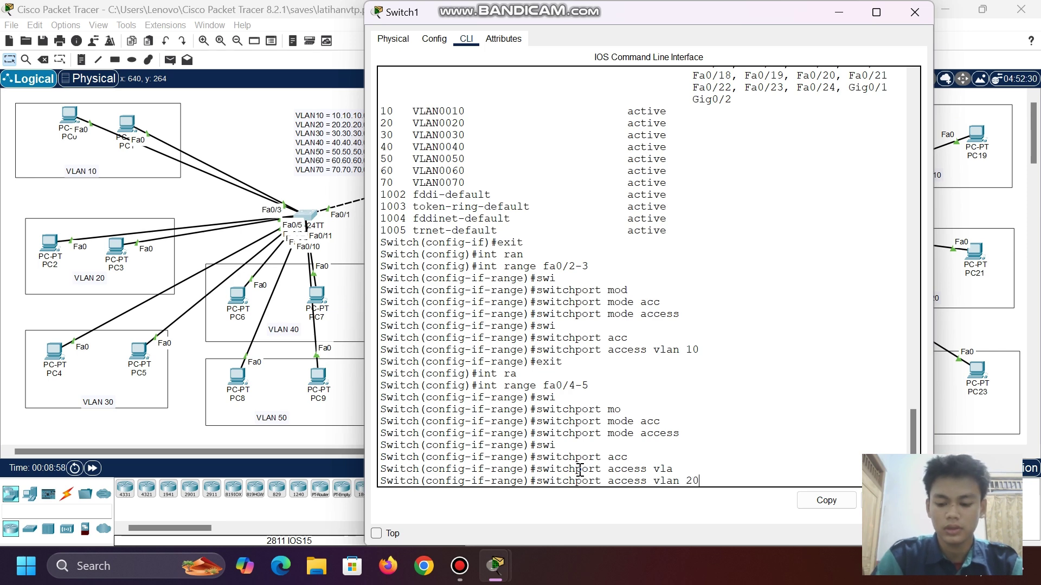
{"action": "key", "text": "Return"}
{"action": "type", "text": "exit"}
{"action": "key", "text": "Return"}
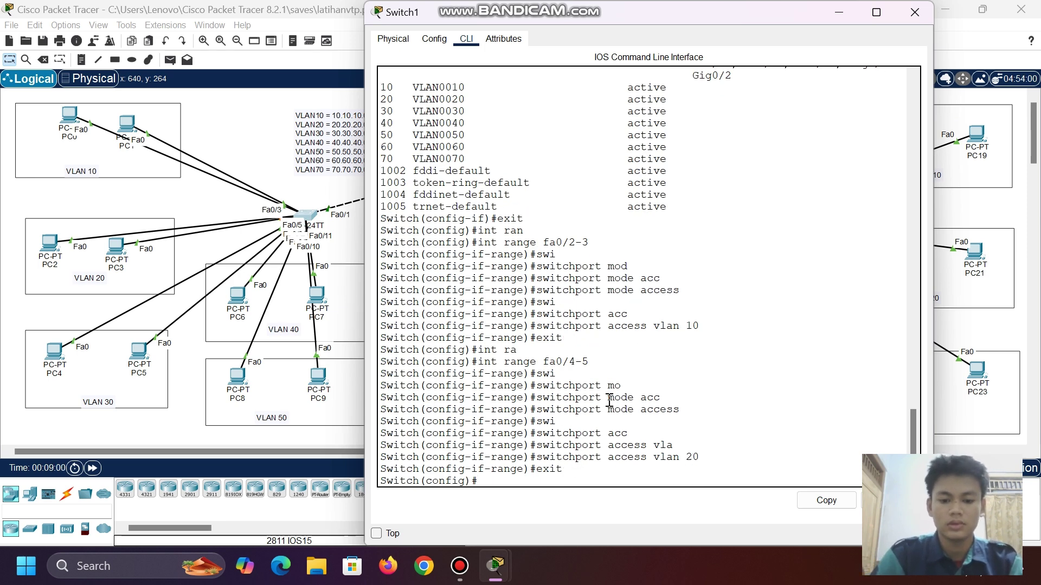
{"action": "left_click", "coordinate": [839, 13]}
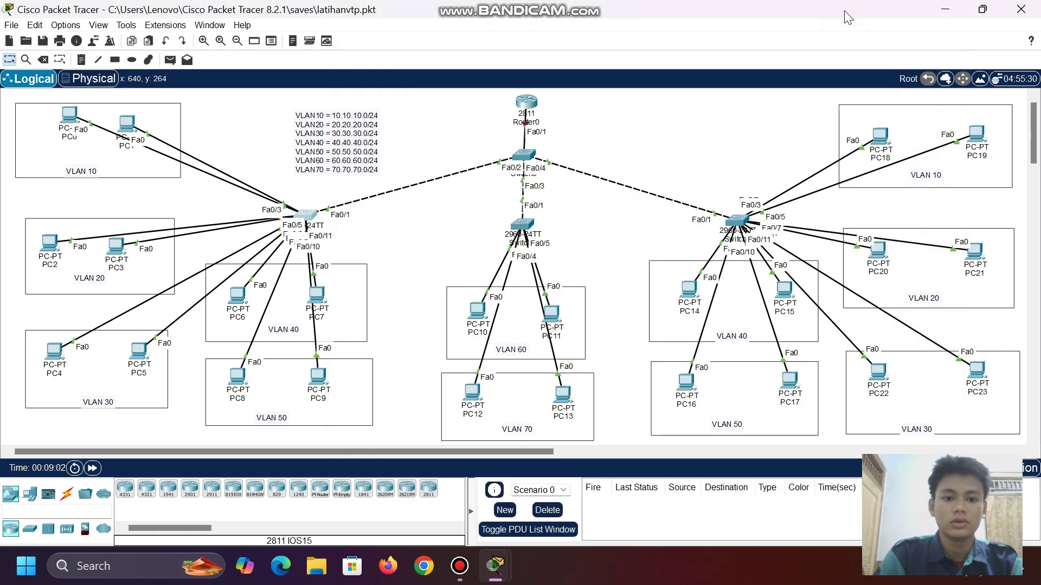
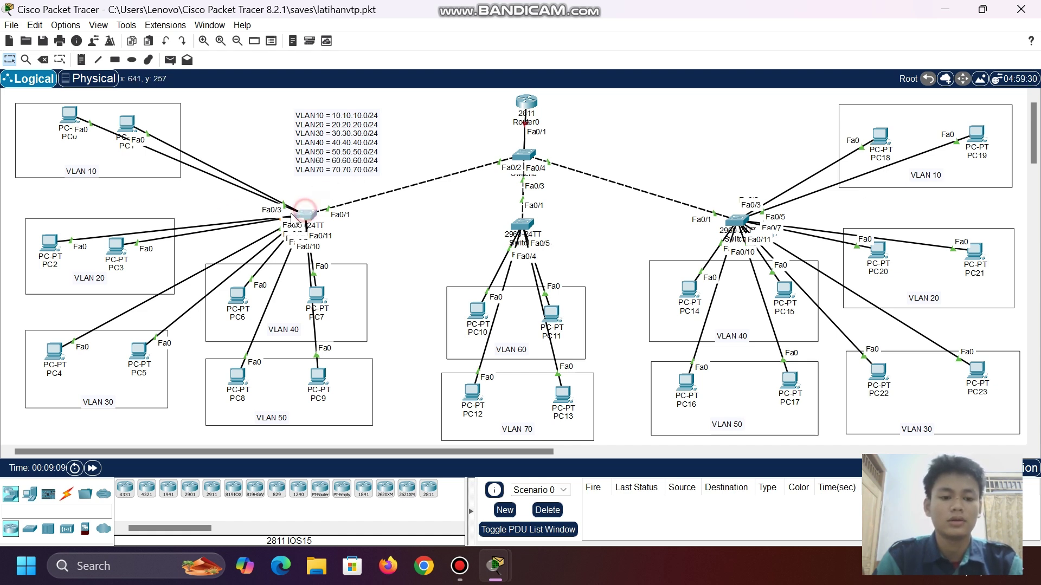
- Nudge Switch1 up-left and list its VLAN port assignments with 'sh vlan br'
{"action": "mouse_move", "coordinate": [304, 209]}
{"action": "left_mouse_down"}
{"action": "mouse_move", "coordinate": [297, 196]}
{"action": "mouse_move", "coordinate": [289, 205]}
{"action": "left_mouse_up"}
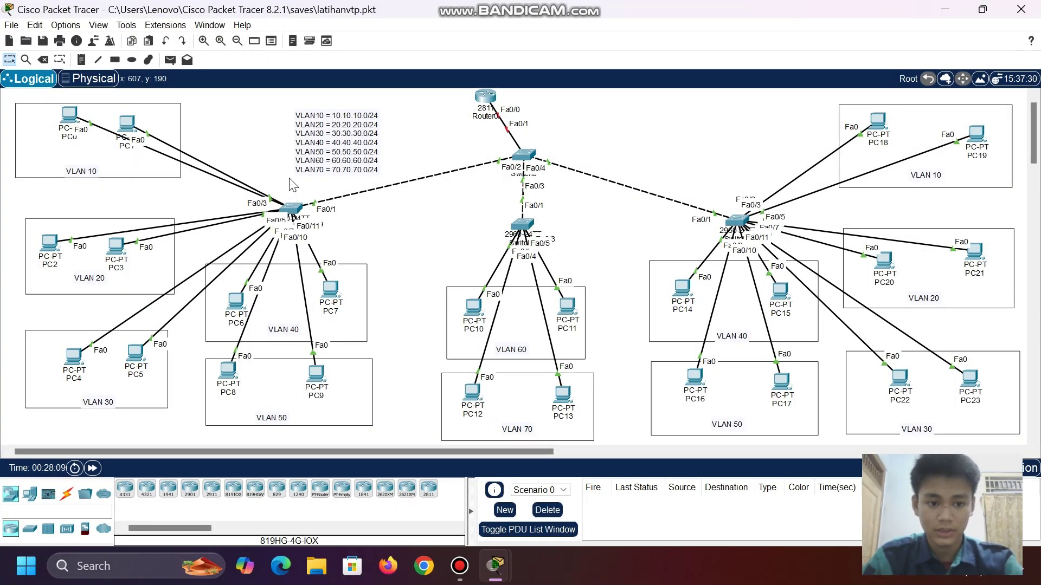
{"action": "left_click", "coordinate": [291, 209]}
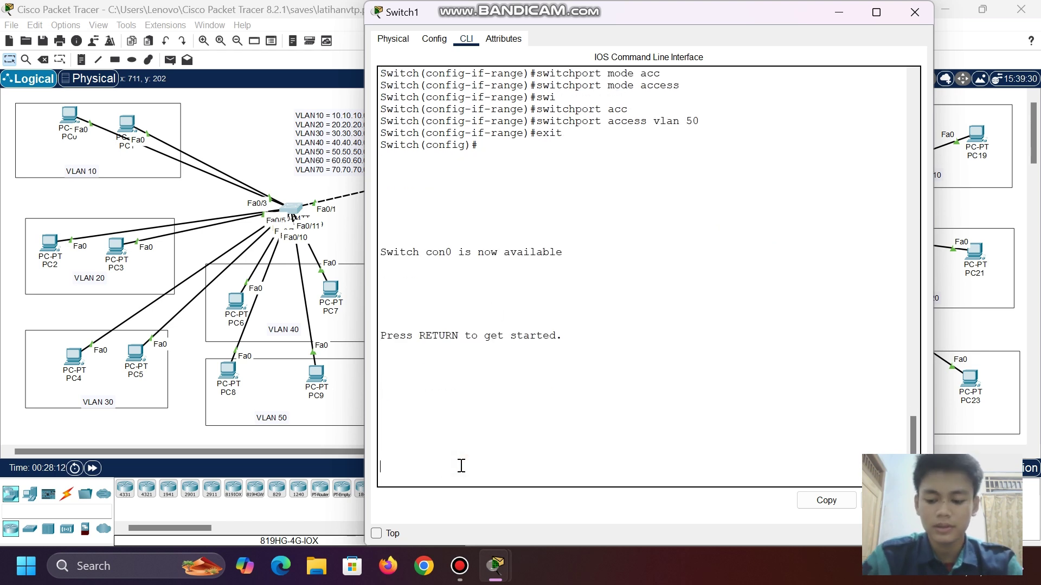
{"action": "key", "text": "Return"}
{"action": "type", "text": "en"}
{"action": "key", "text": "Return"}
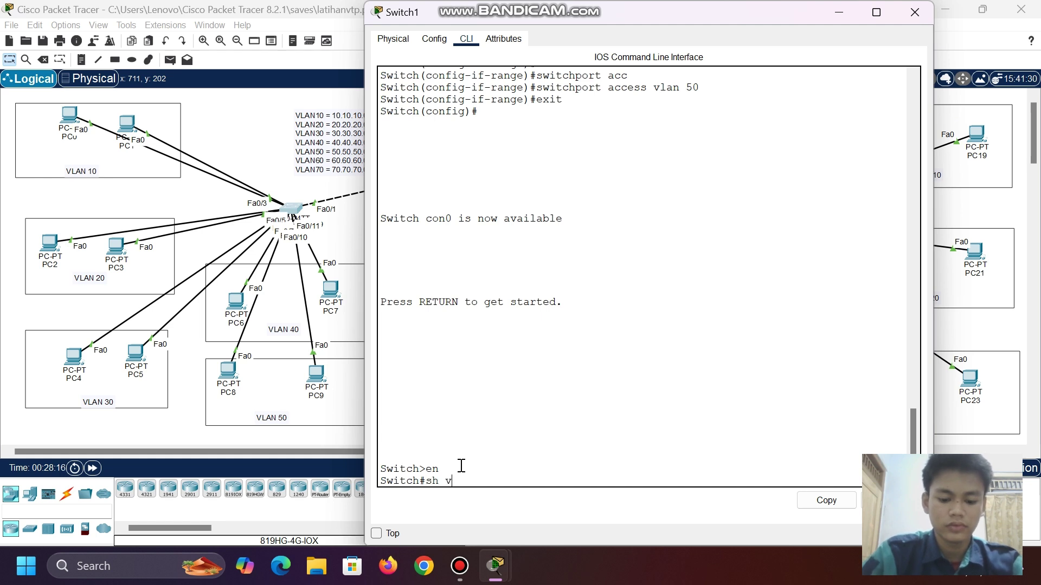
{"action": "type", "text": "sh vlan br"}
{"action": "key", "text": "Return"}
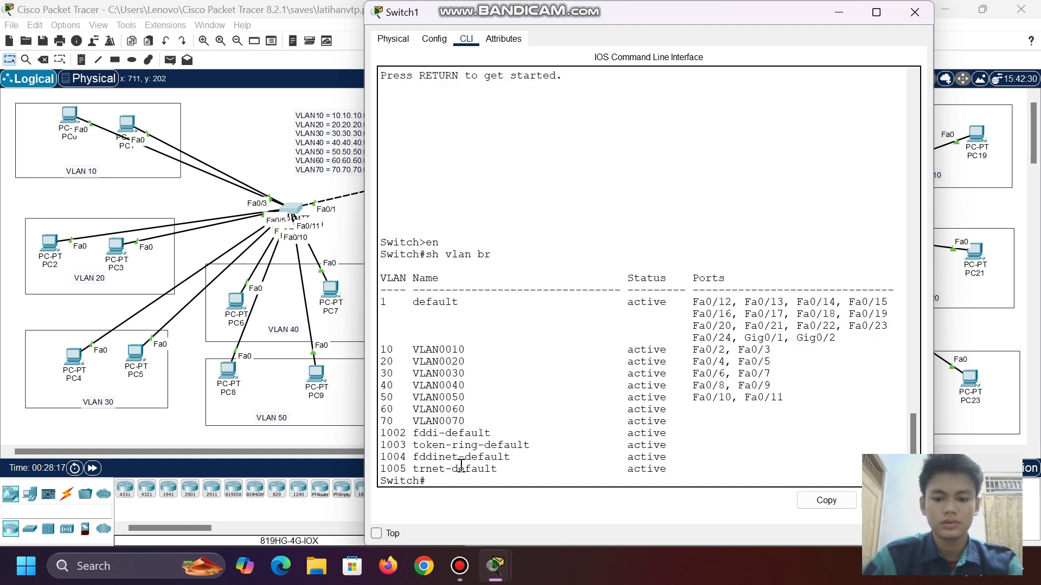
{"action": "left_click", "coordinate": [838, 11]}
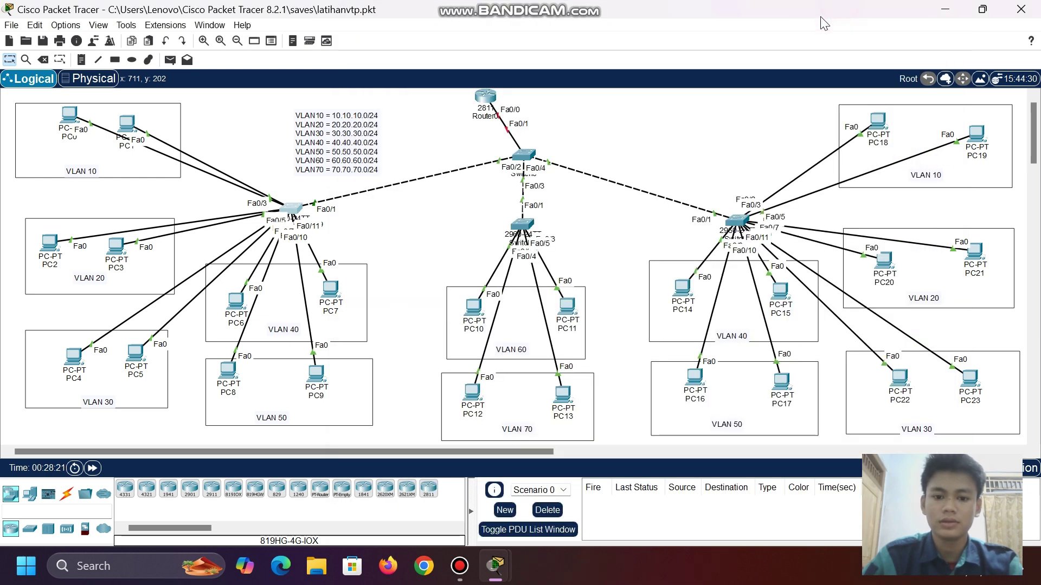
- List Switch2's VLAN port assignments with 'sh vlan br', then briefly open Switch3's console
{"action": "left_click", "coordinate": [524, 224]}
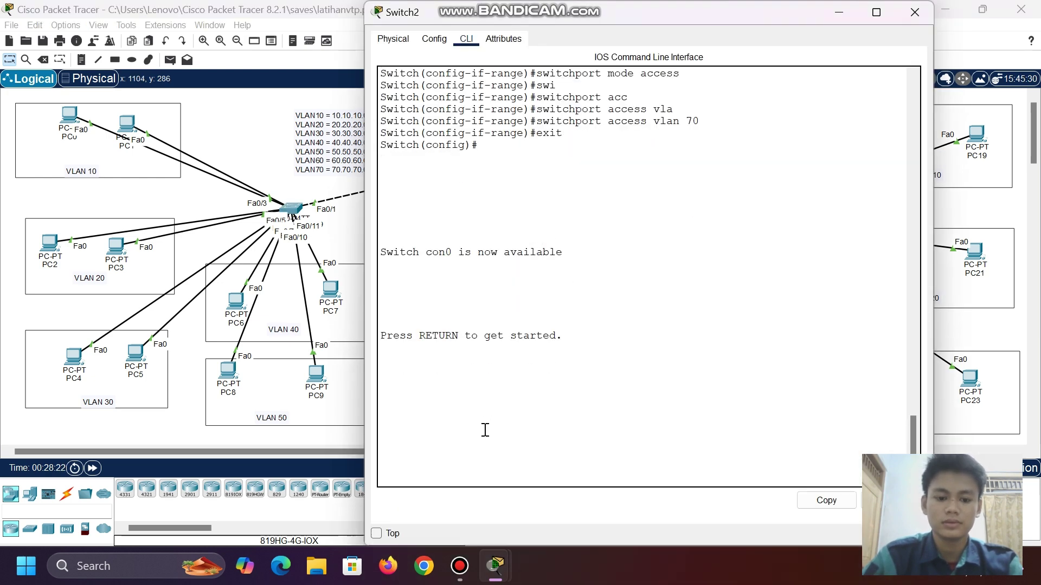
{"action": "key", "text": "Return"}
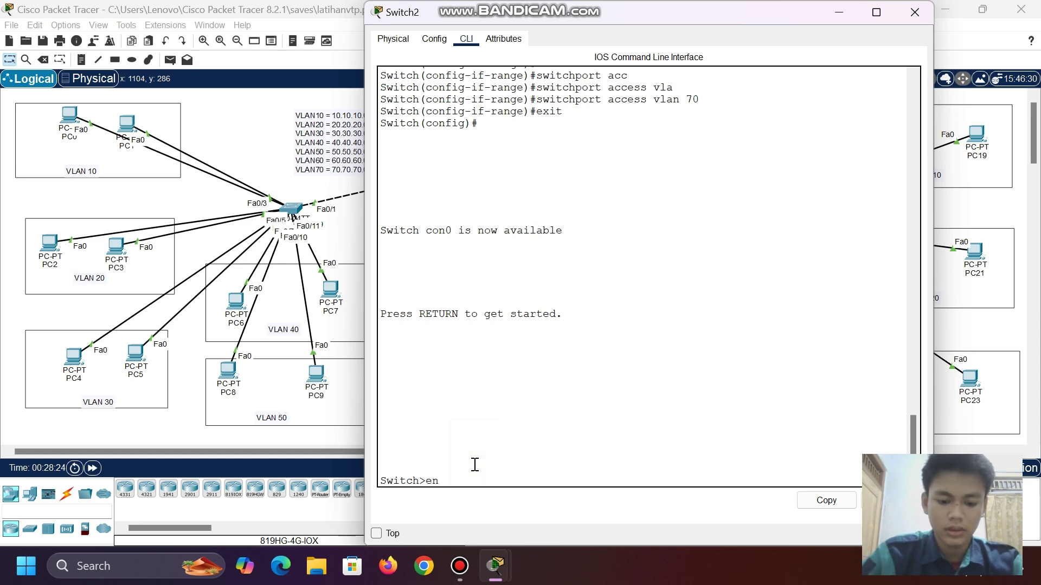
{"action": "type", "text": "en"}
{"action": "key", "text": "Return"}
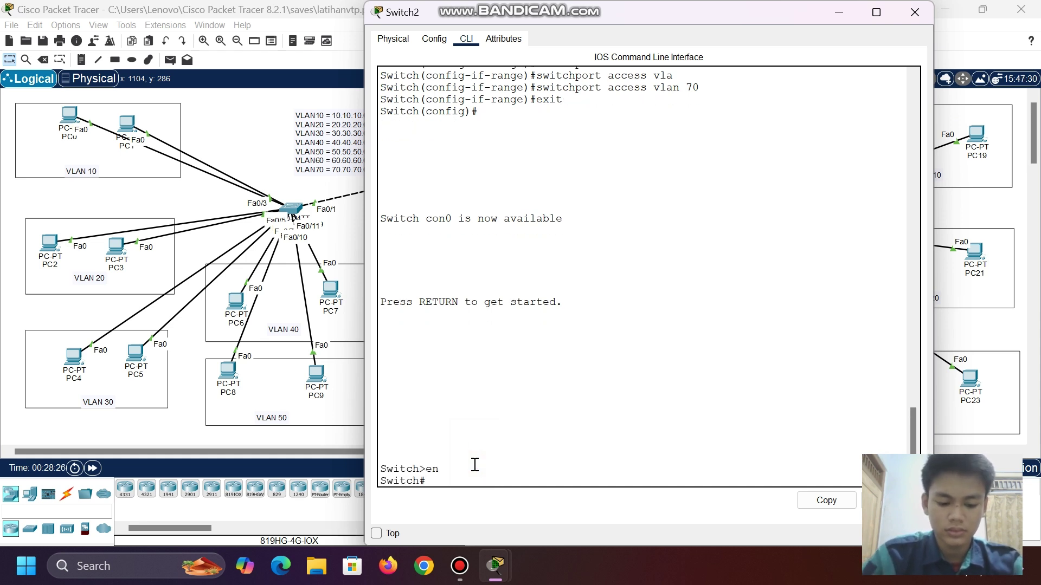
{"action": "type", "text": "sh vlan"}
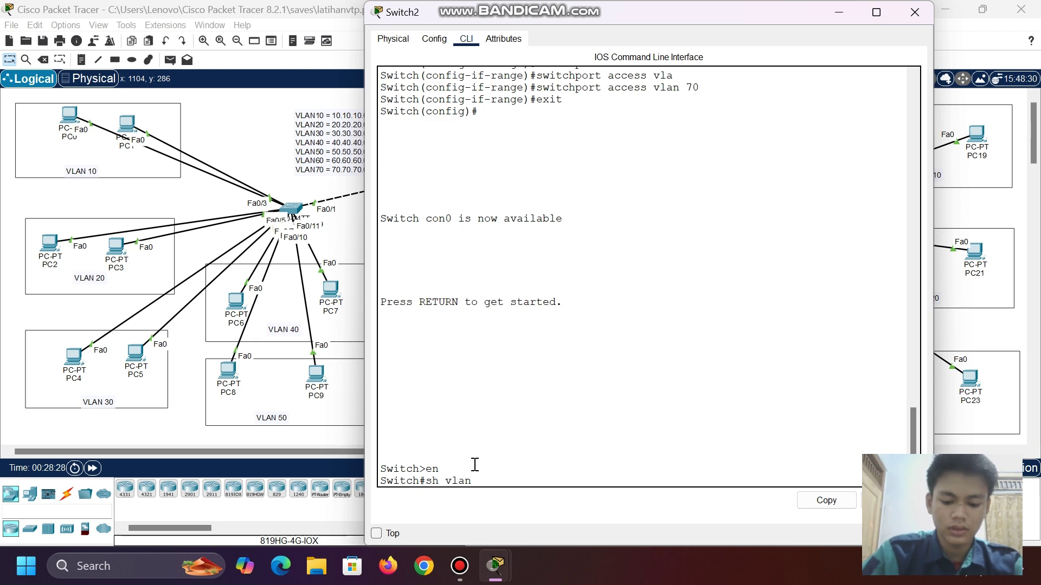
{"action": "type", "text": " br"}
{"action": "key", "text": "Return"}
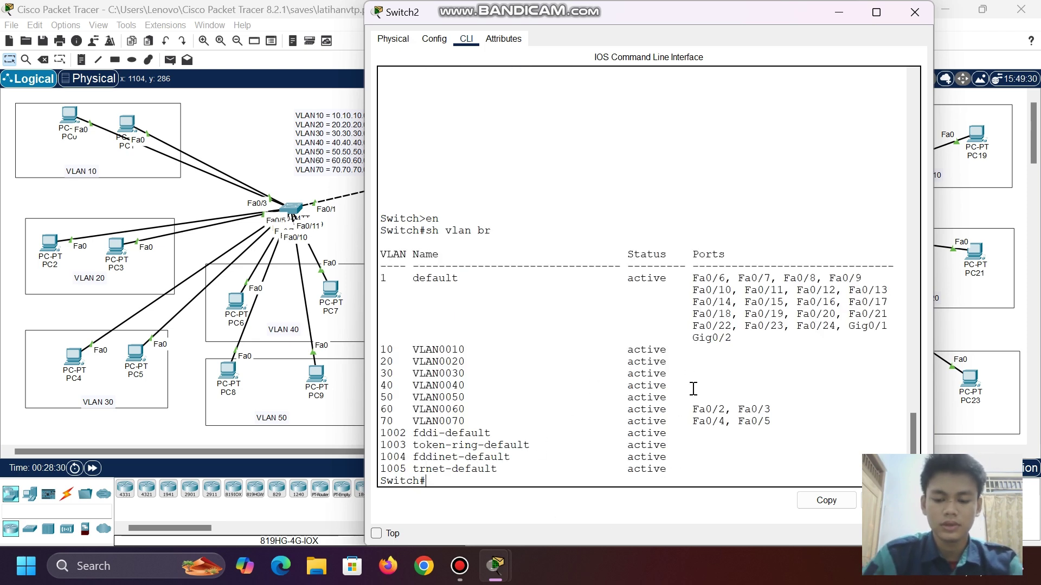
{"action": "left_click", "coordinate": [844, 14]}
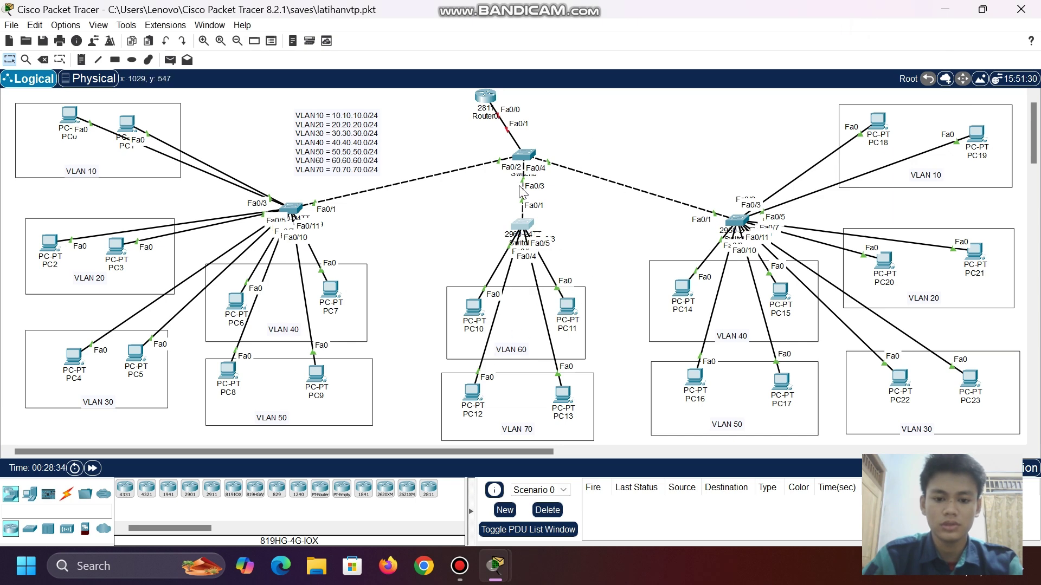
{"action": "left_click", "coordinate": [749, 222]}
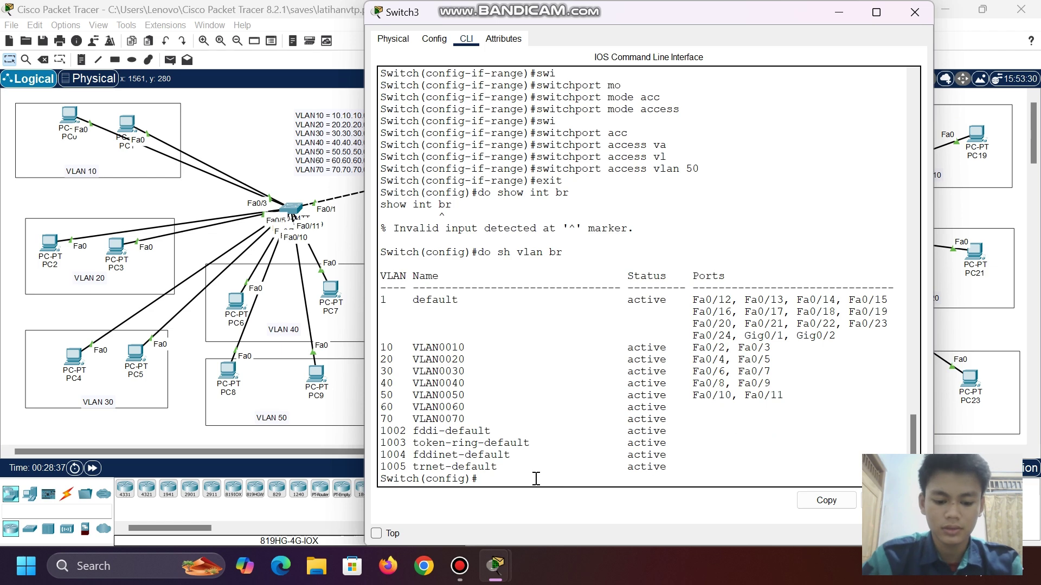
{"action": "type", "text": "en"}
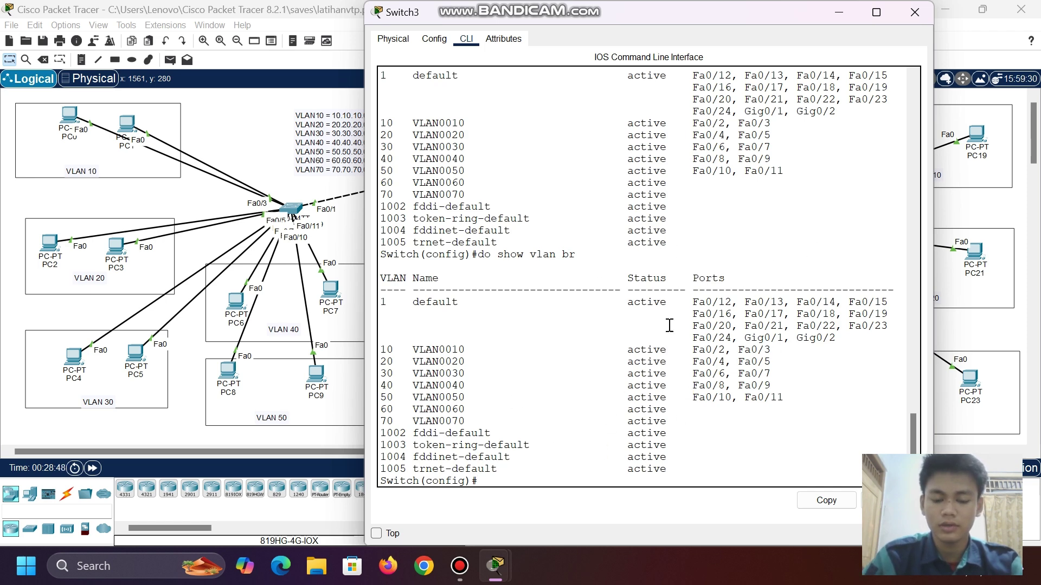
{"action": "left_click", "coordinate": [840, 15]}
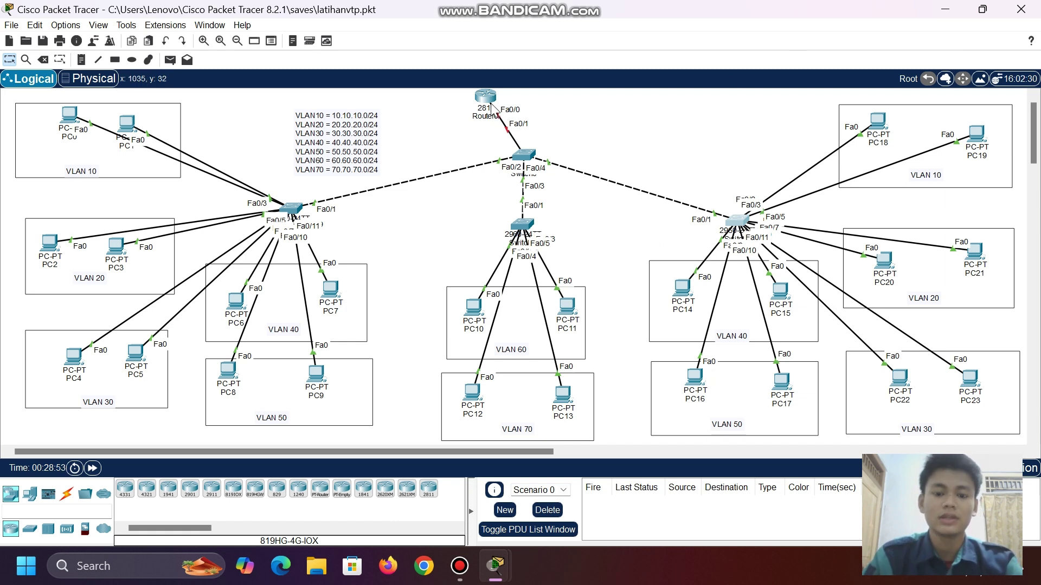
- Shift Router0 left and enter global configuration mode on its CLI with en and conf t
{"action": "left_click_drag", "start_coordinate": [484, 97], "coordinate": [476, 101]}
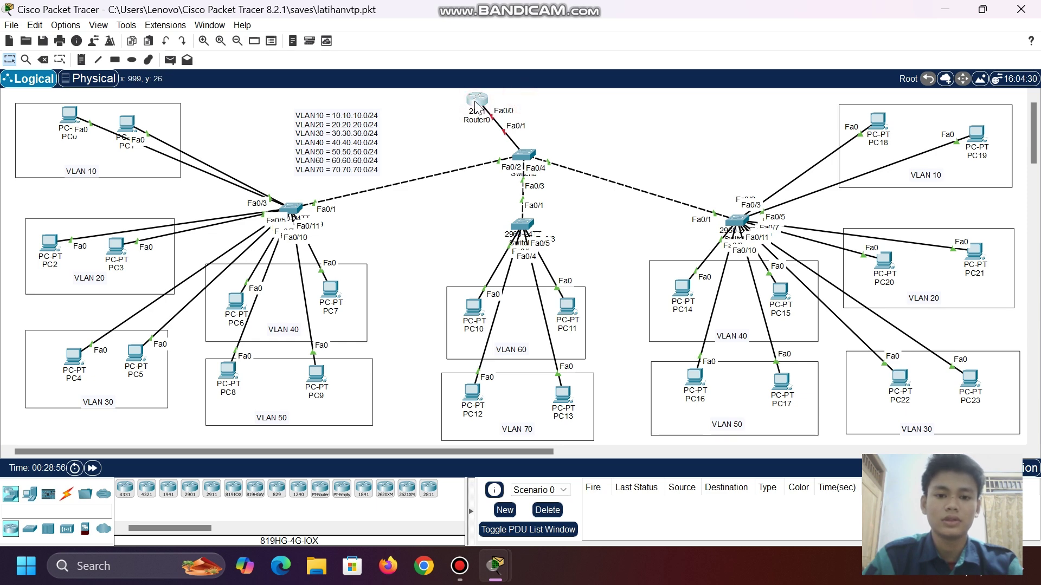
{"action": "left_click", "coordinate": [476, 100]}
{"action": "left_click", "coordinate": [466, 39]}
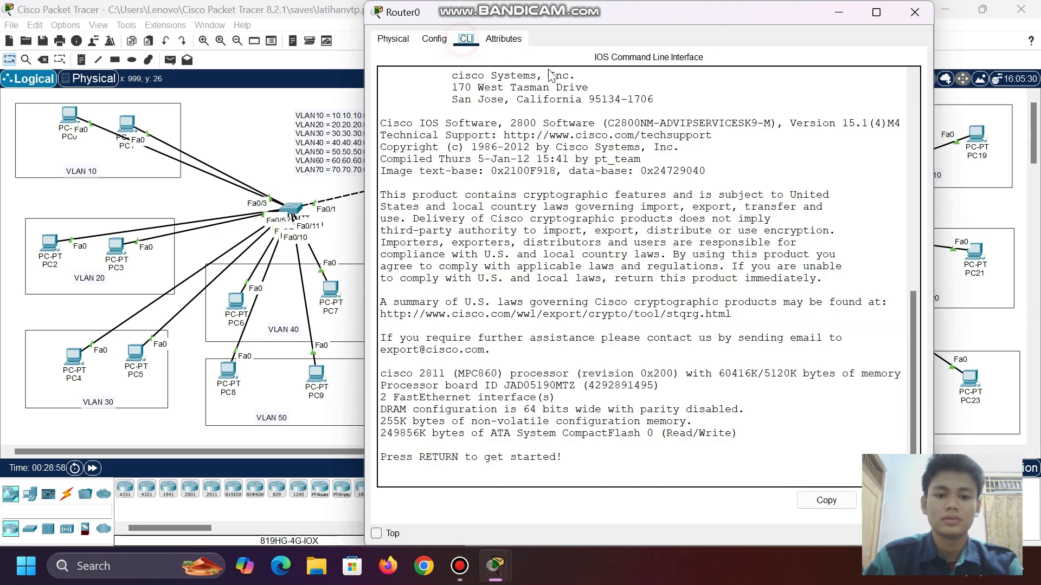
{"action": "key", "text": "Return"}
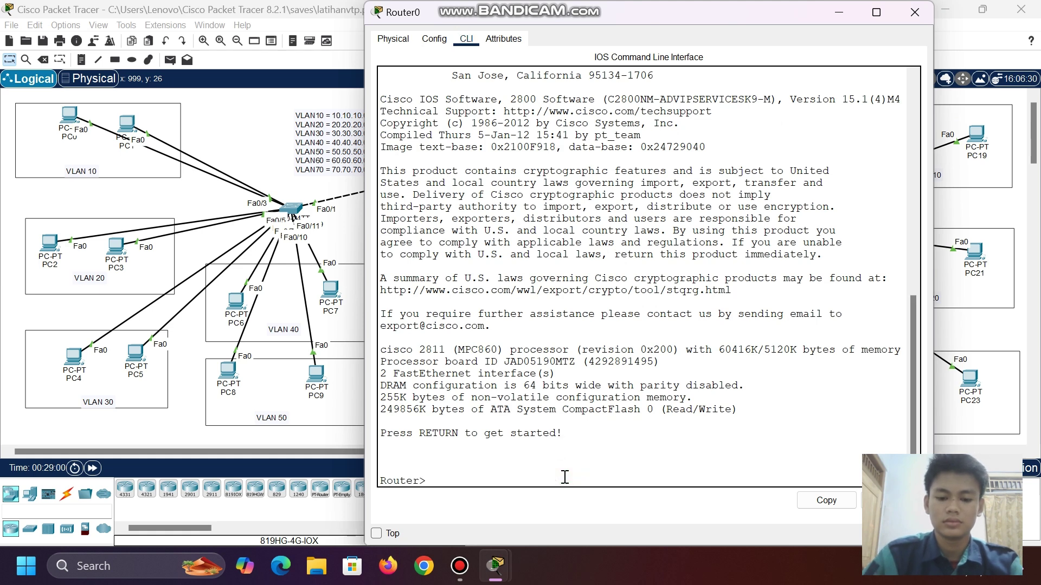
{"action": "type", "text": "en"}
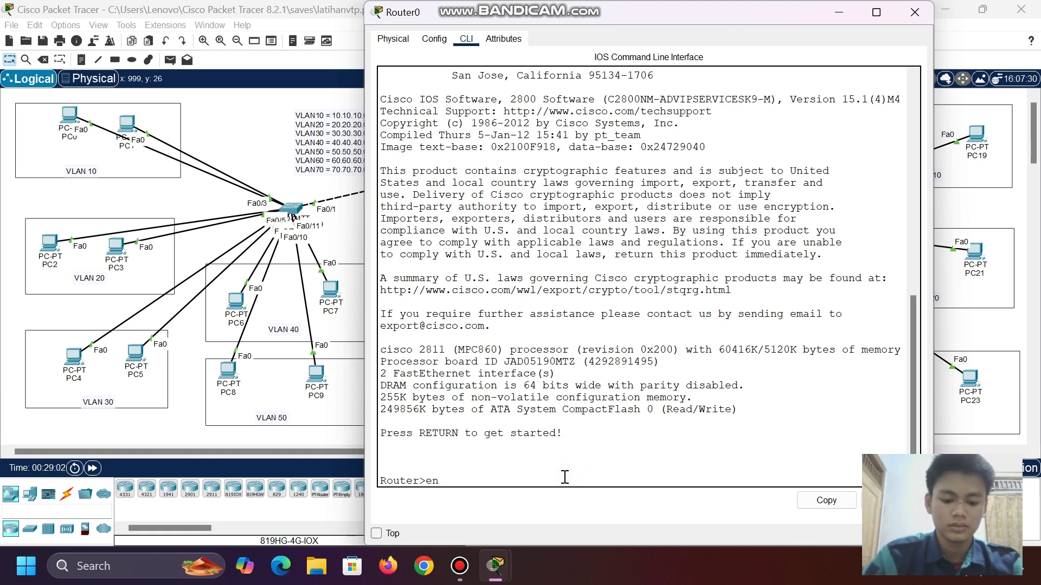
{"action": "key", "text": "Return"}
{"action": "type", "text": "conf t"}
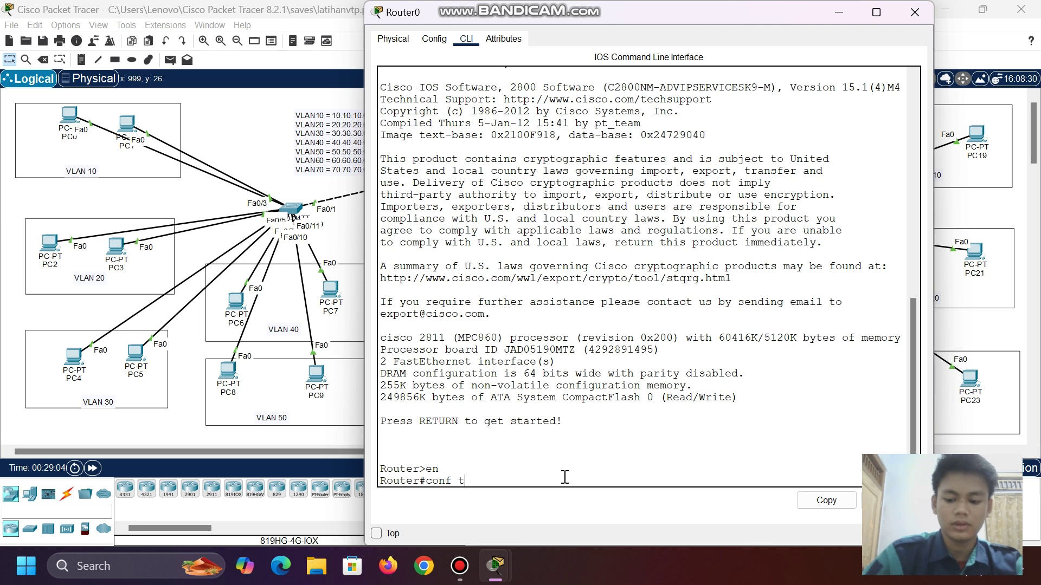
{"action": "key", "text": "Return"}
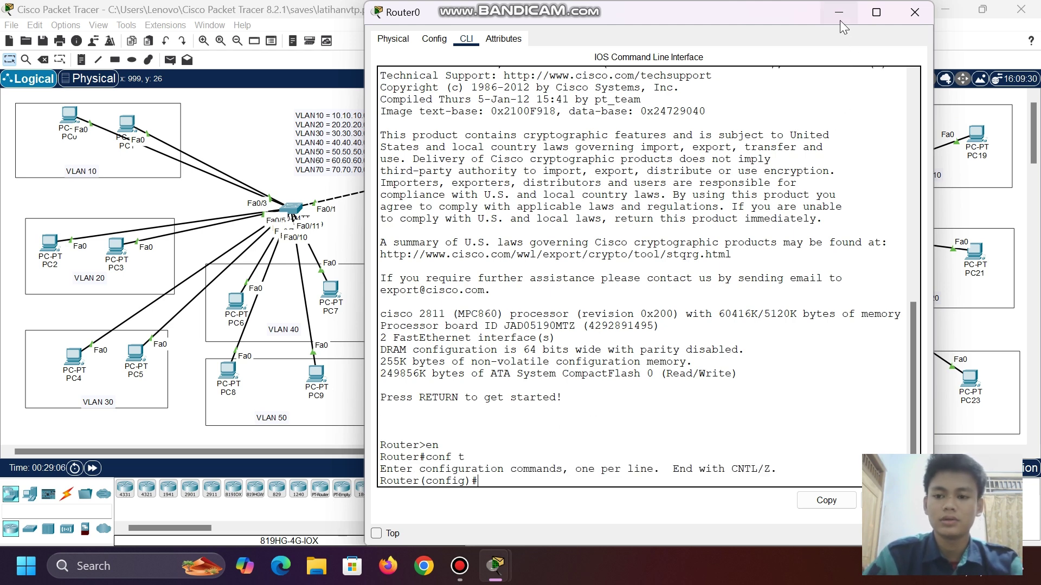
{"action": "left_click", "coordinate": [839, 13]}
- Reposition Router0 near the top of the canvas, slightly right and down
{"action": "left_click", "coordinate": [477, 100]}
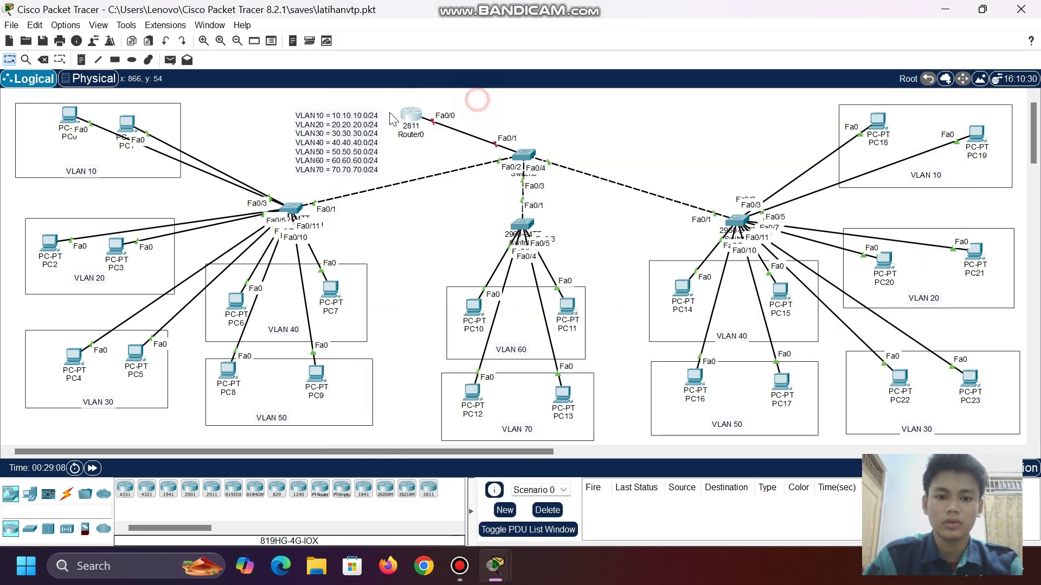
{"action": "left_click_drag", "start_coordinate": [403, 114], "coordinate": [416, 97]}
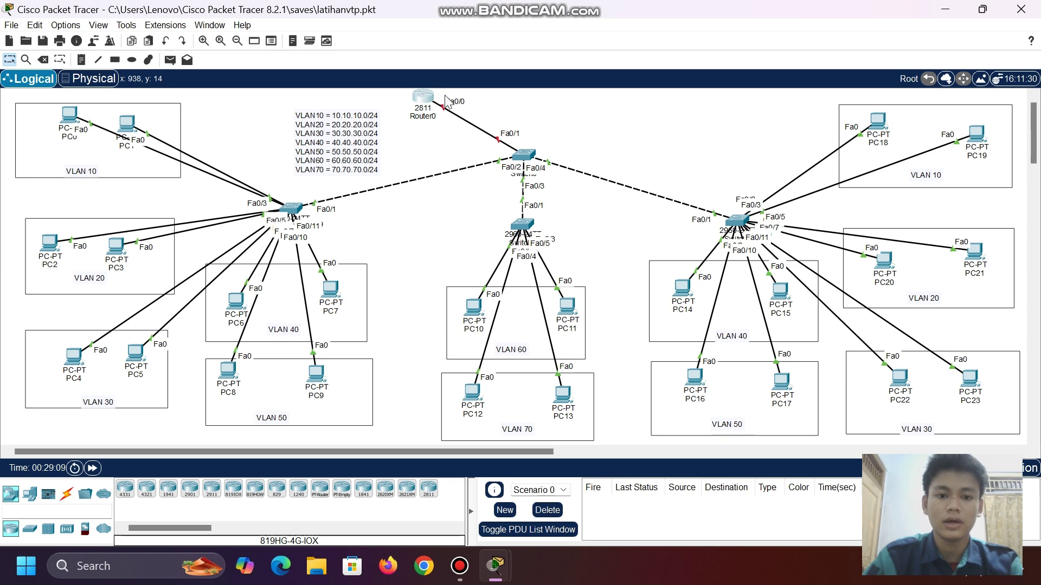
{"action": "left_click_drag", "start_coordinate": [427, 97], "coordinate": [439, 104]}
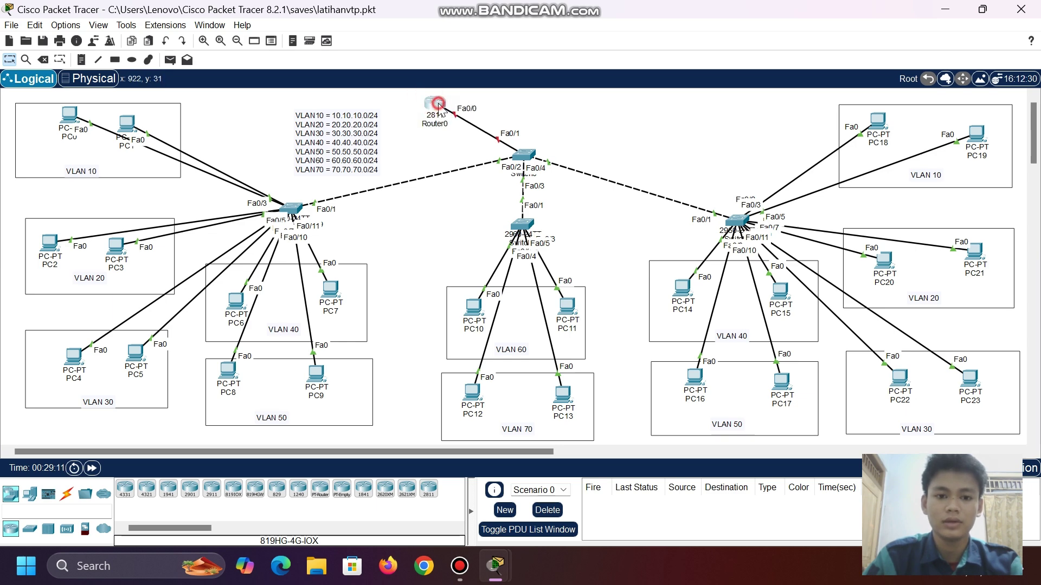
- Bring Router0's FastEthernet0/0 interface up with 'no shutdown'
{"action": "left_click", "coordinate": [439, 104]}
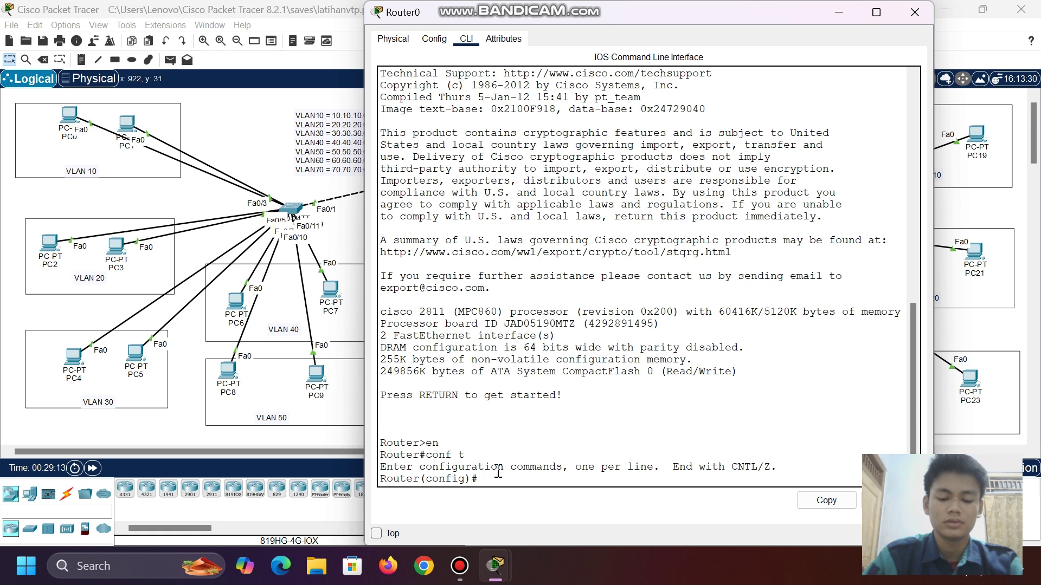
{"action": "type", "text": "int "}
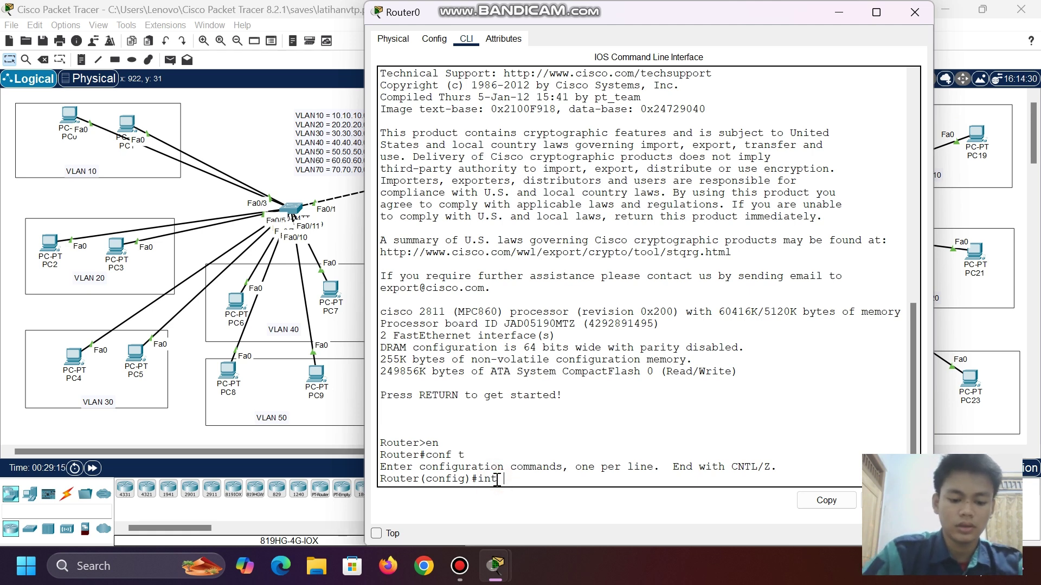
{"action": "type", "text": "fa0/0"}
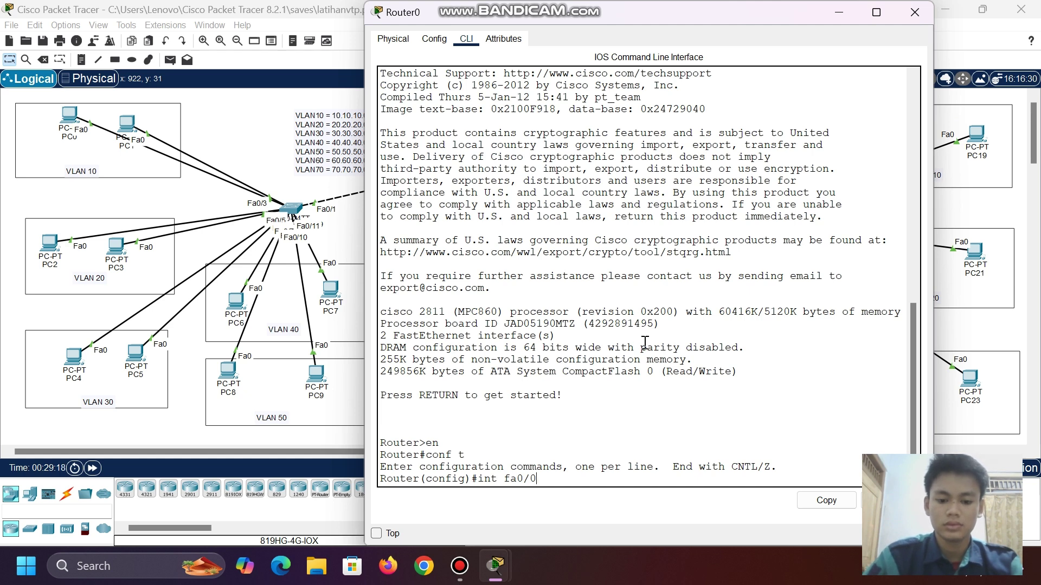
{"action": "key", "text": "Return"}
{"action": "type", "text": "no"}
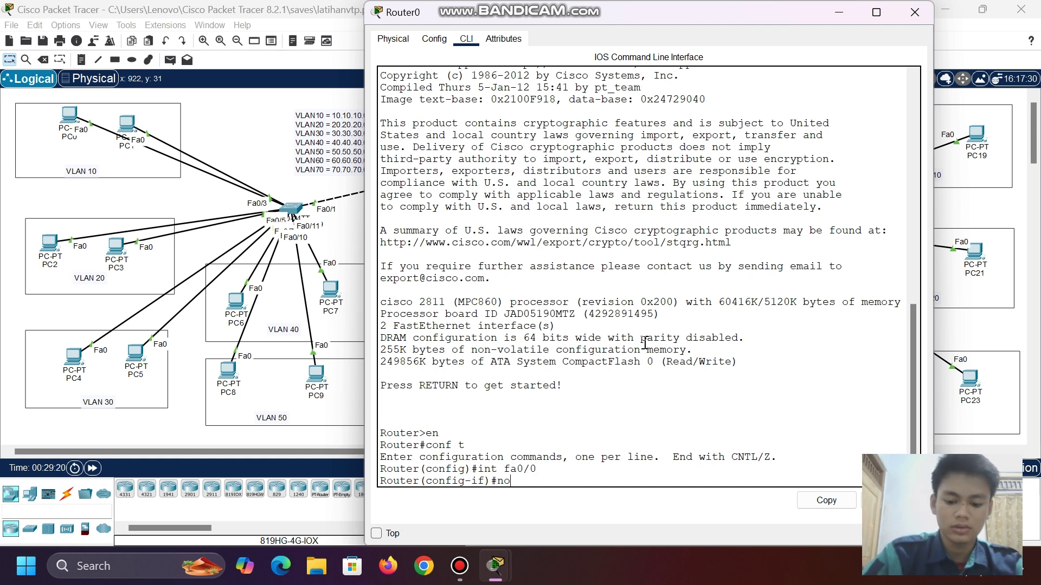
{"action": "type", "text": " shu"}
{"action": "key", "text": "Tab"}
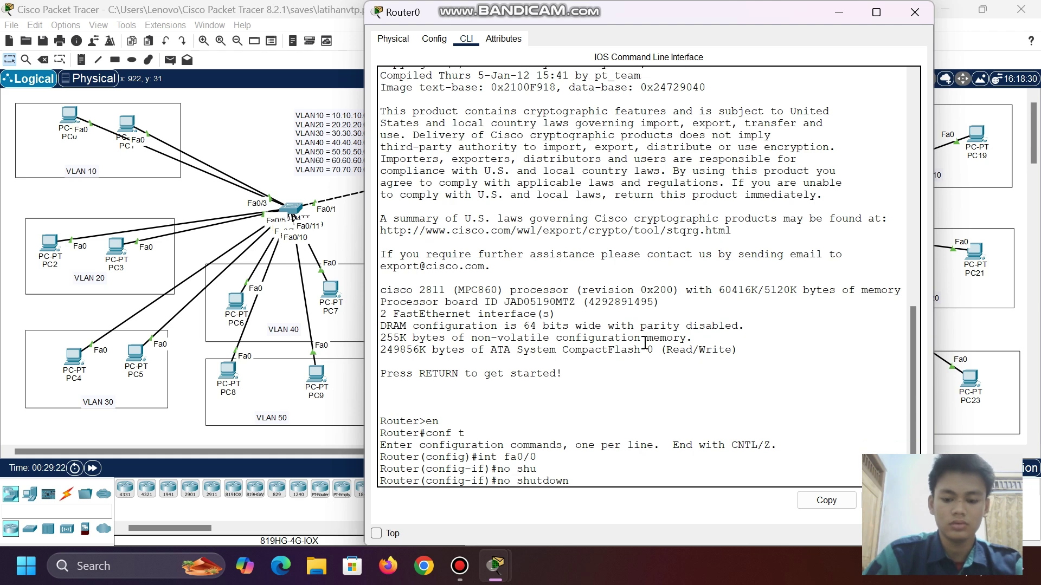
{"action": "key", "text": "Return"}
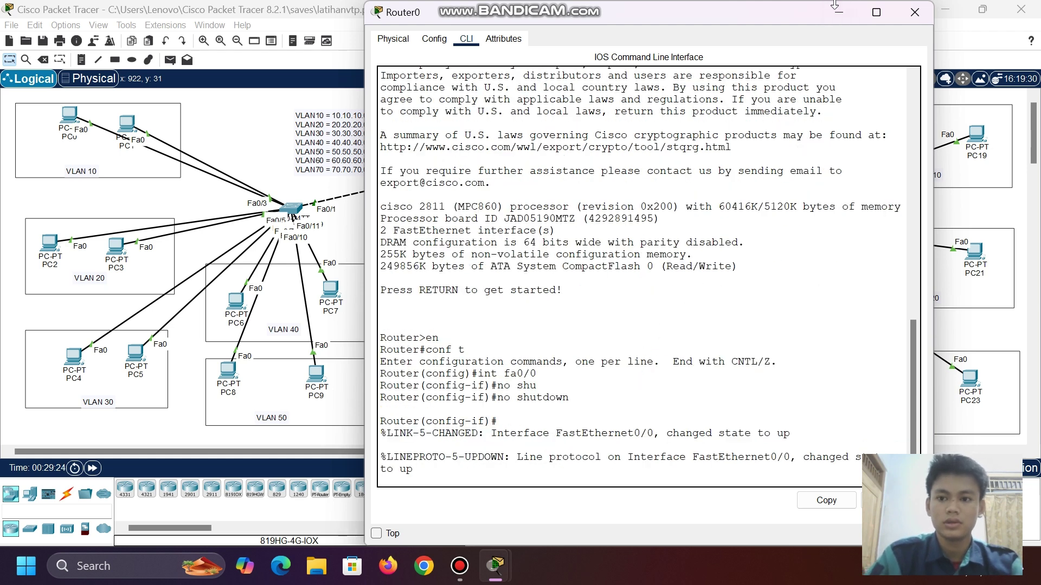
{"action": "left_click", "coordinate": [839, 14]}
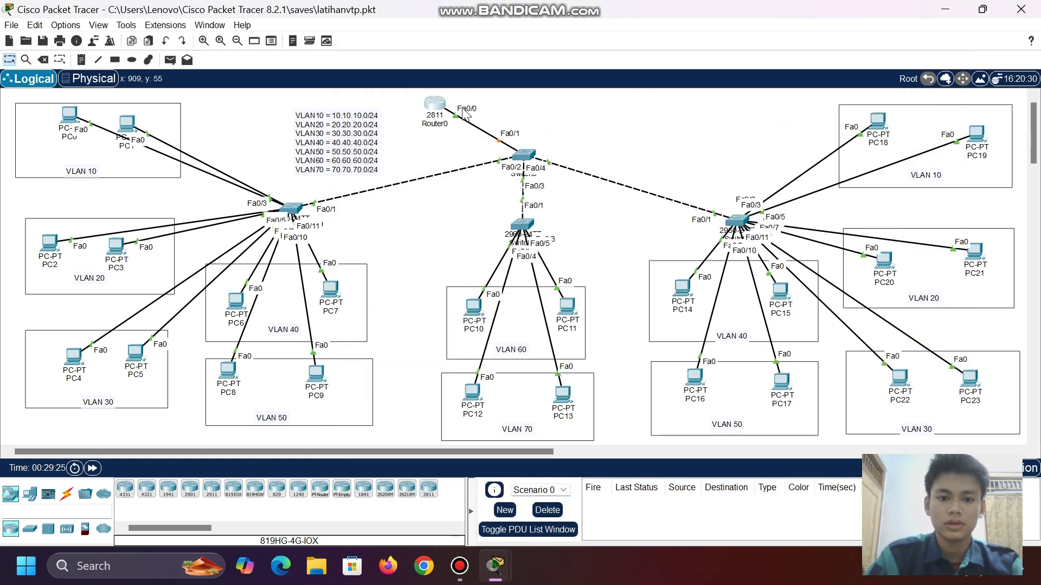
- Create subinterface Fa0/0.10 on Router0 with dot1Q encapsulation for VLAN 10
{"action": "left_click", "coordinate": [435, 104]}
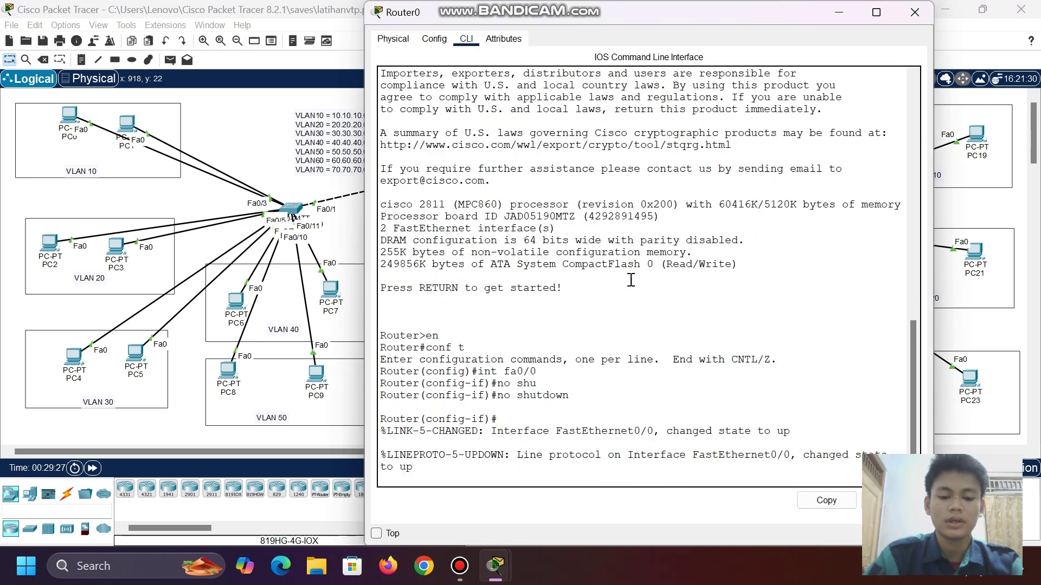
{"action": "key", "text": "Return"}
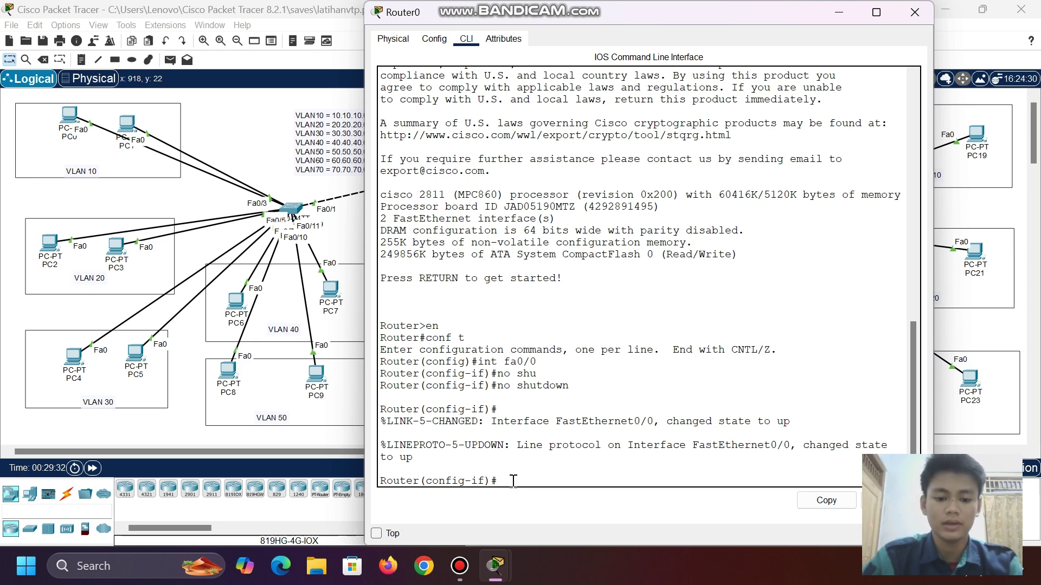
{"action": "type", "text": "exit"}
{"action": "key", "text": "Return"}
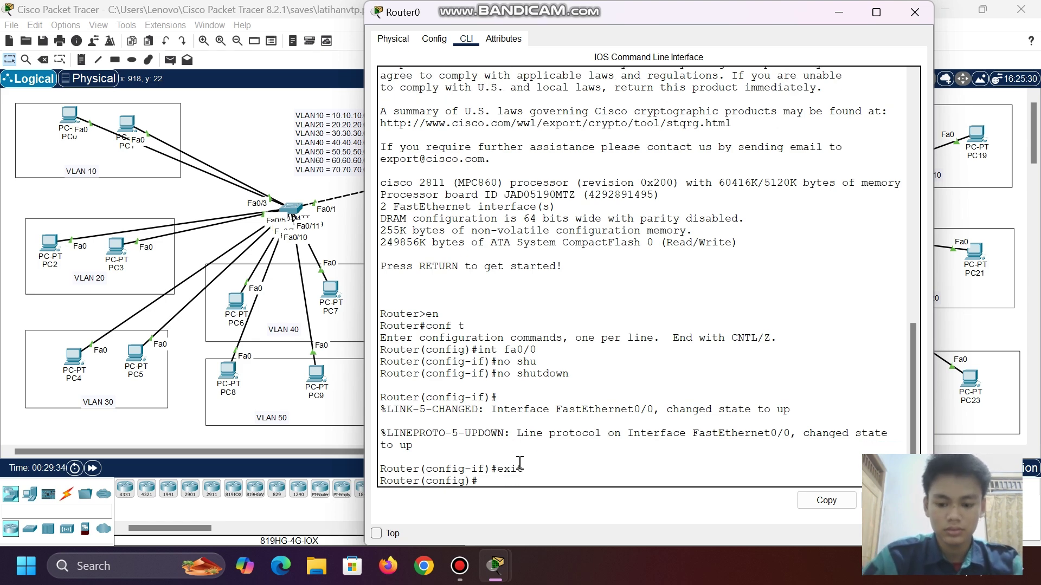
{"action": "type", "text": "int "}
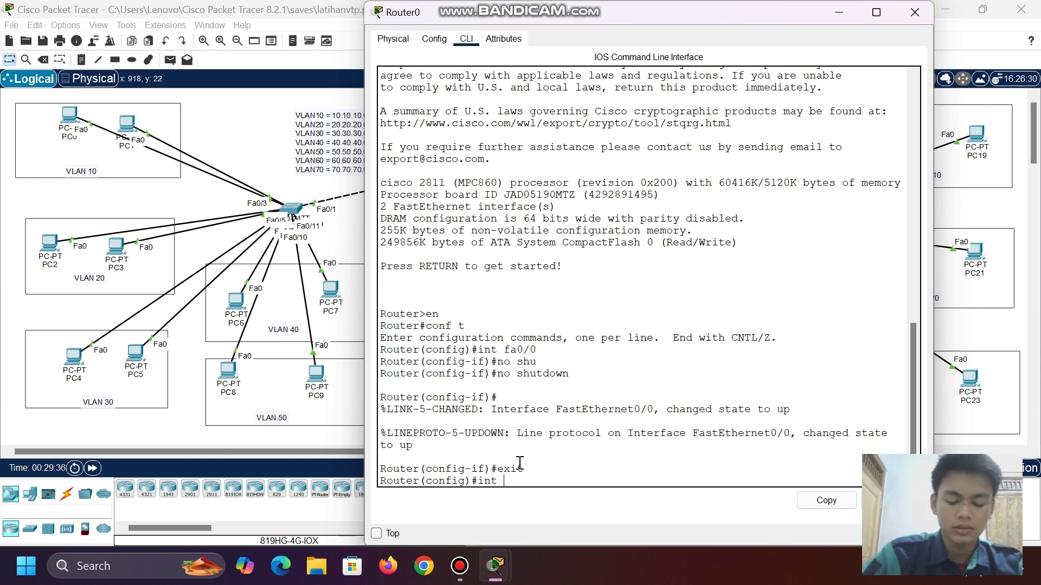
{"action": "type", "text": "fa0/0."}
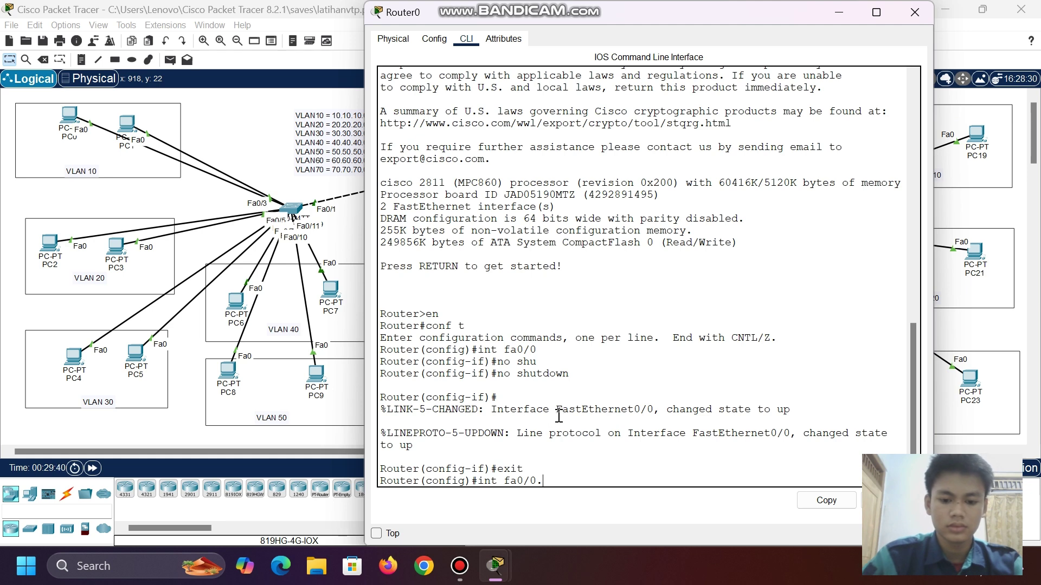
{"action": "type", "text": "10"}
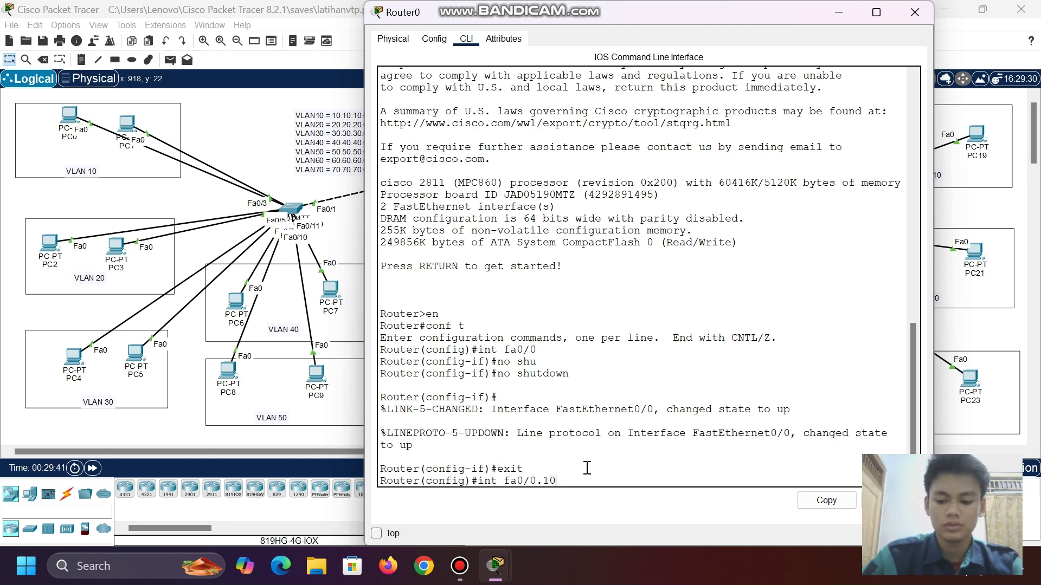
{"action": "key", "text": "Return"}
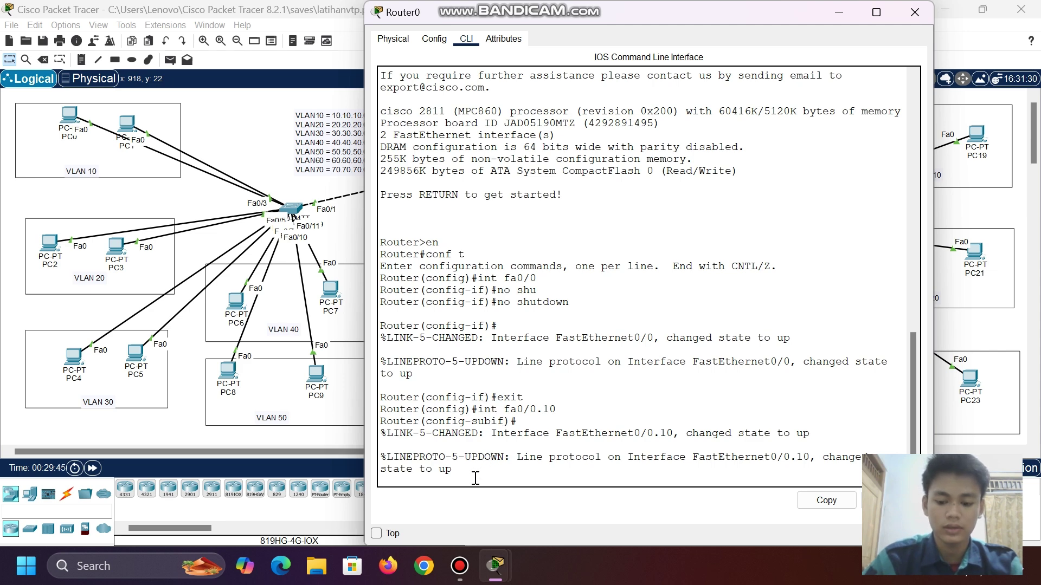
{"action": "key", "text": "Return"}
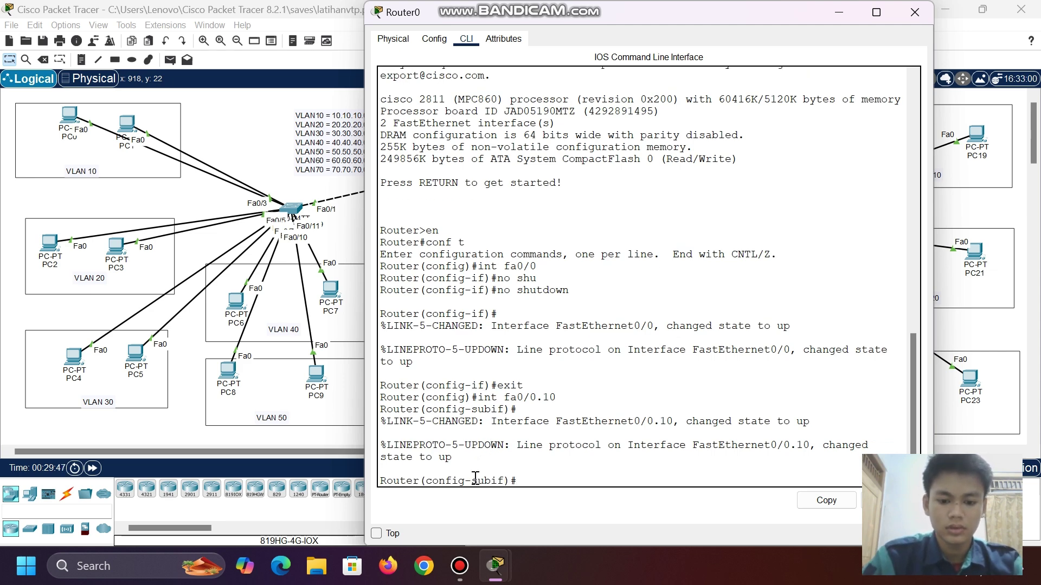
{"action": "type", "text": "en"}
{"action": "key", "text": "Tab"}
{"action": "type", "text": "do"}
{"action": "key", "text": "Tab"}
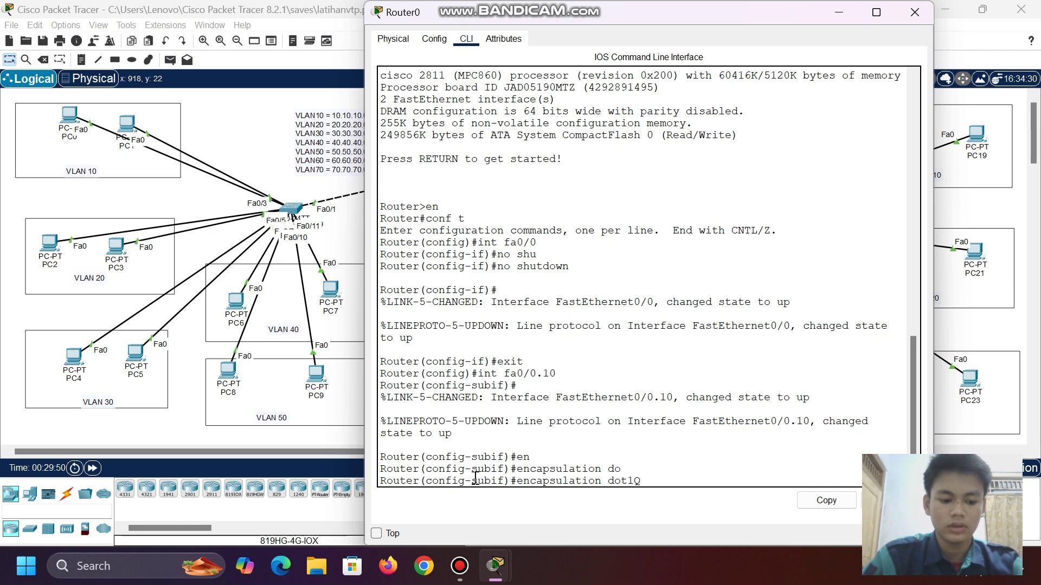
{"action": "type", "text": "10"}
{"action": "key", "text": "Return"}
- Assign 10.10.10.1 255.255.255.0 to Fa0/0.10 and exit the subinterface
{"action": "type", "text": "ip"}
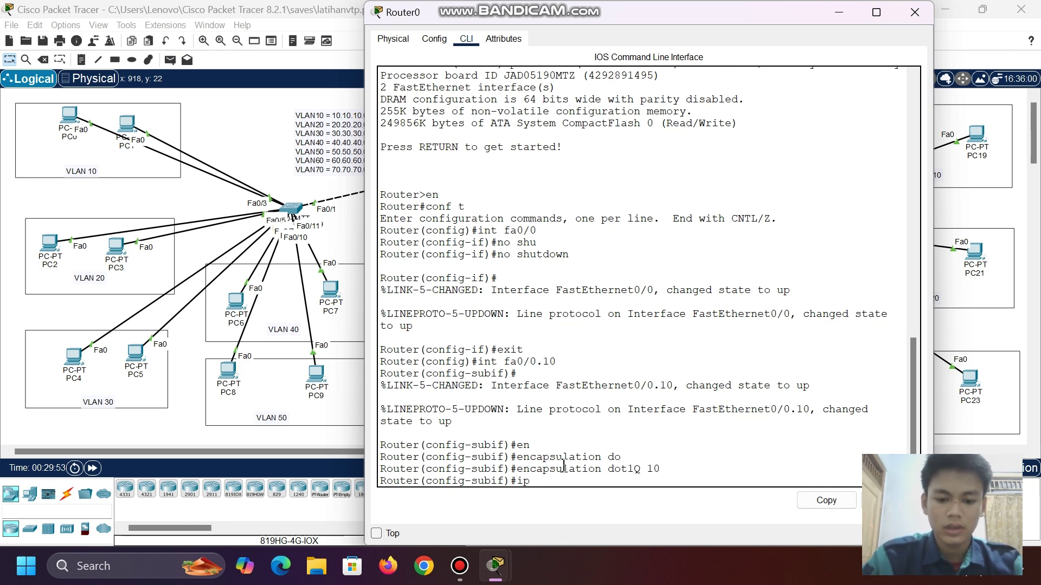
{"action": "type", "text": " add"}
{"action": "key", "text": "Tab"}
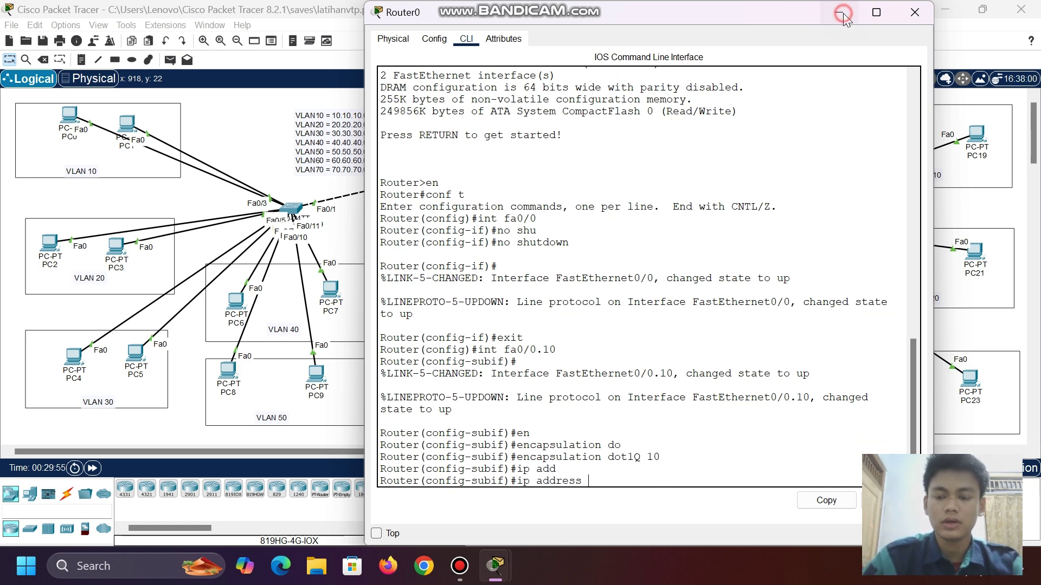
{"action": "left_click", "coordinate": [843, 15]}
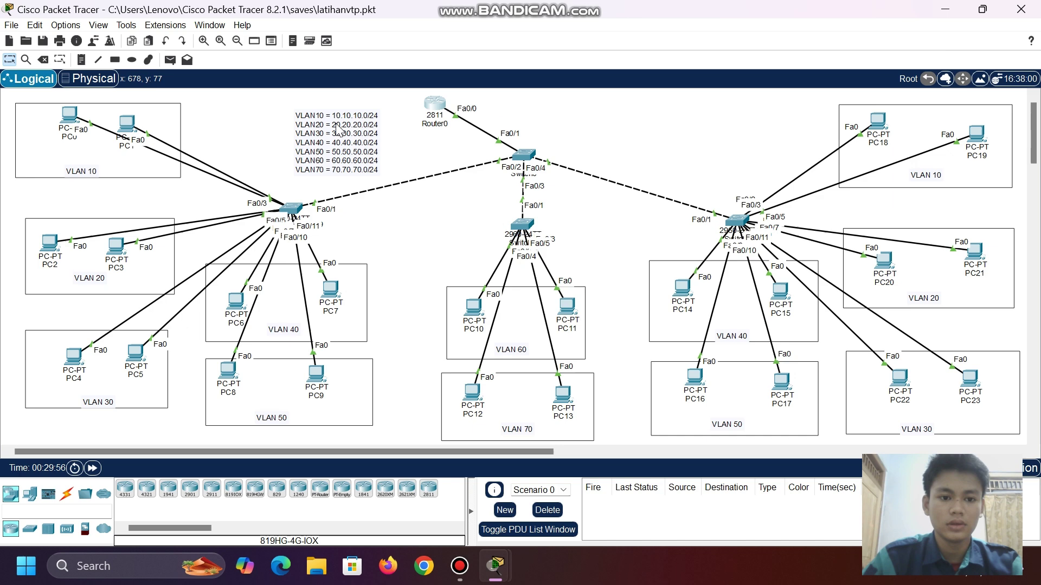
{"action": "left_click", "coordinate": [431, 102]}
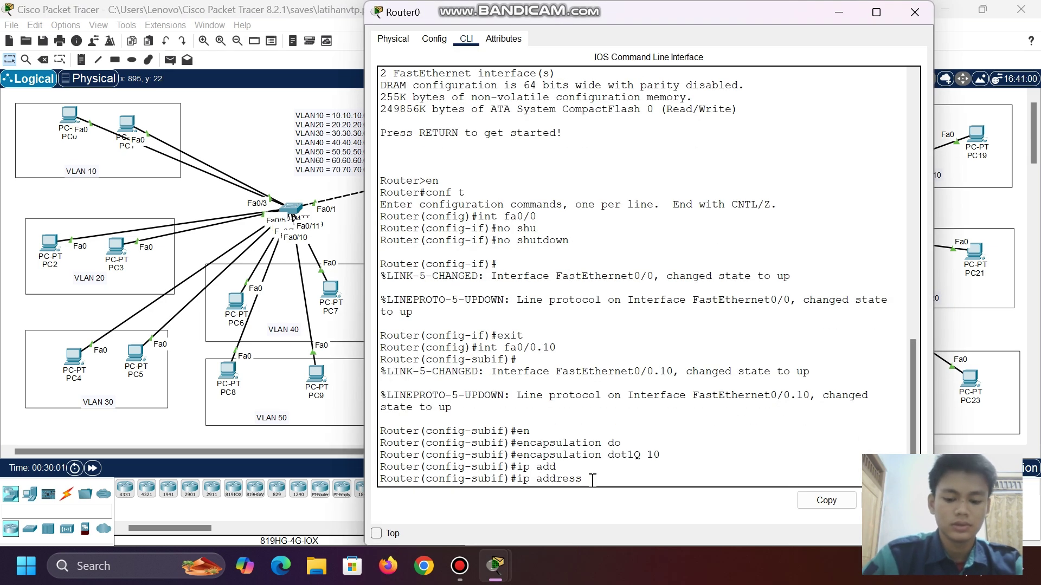
{"action": "type", "text": "10.10.10.1"}
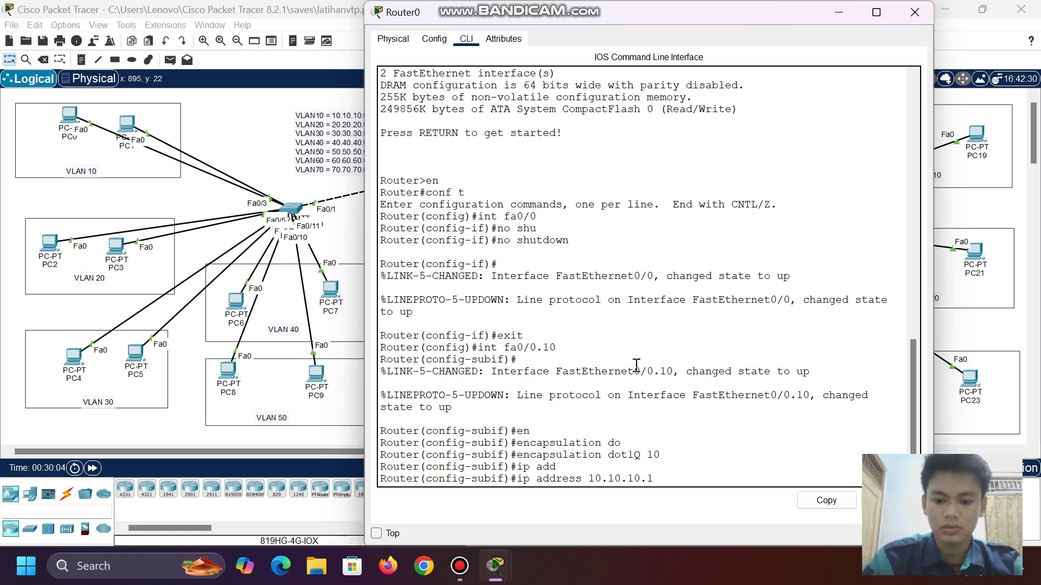
{"action": "type", "text": " 255.255.2"}
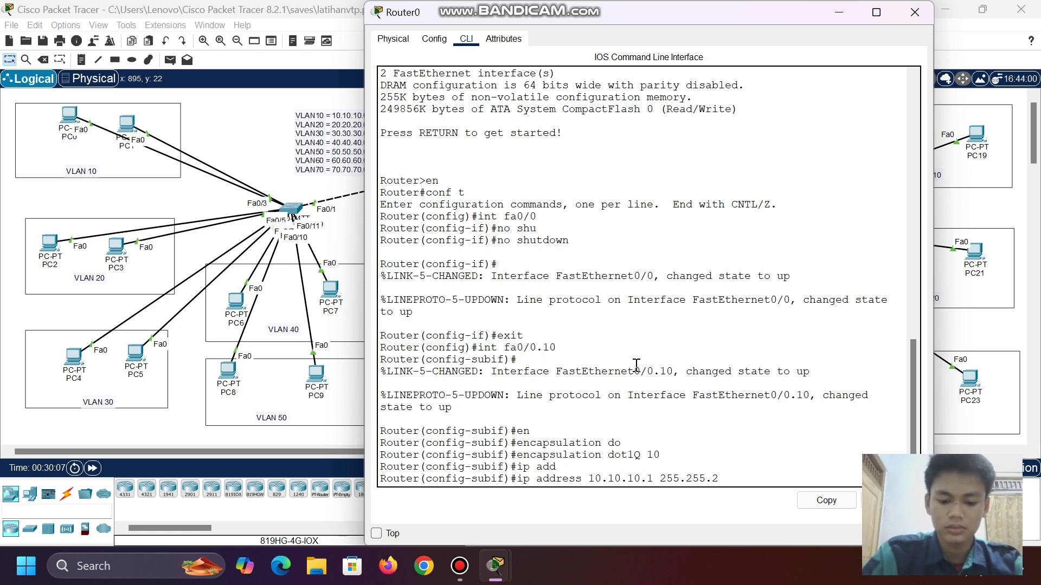
{"action": "type", "text": "55.0"}
{"action": "key", "text": "Return"}
{"action": "type", "text": "exit"}
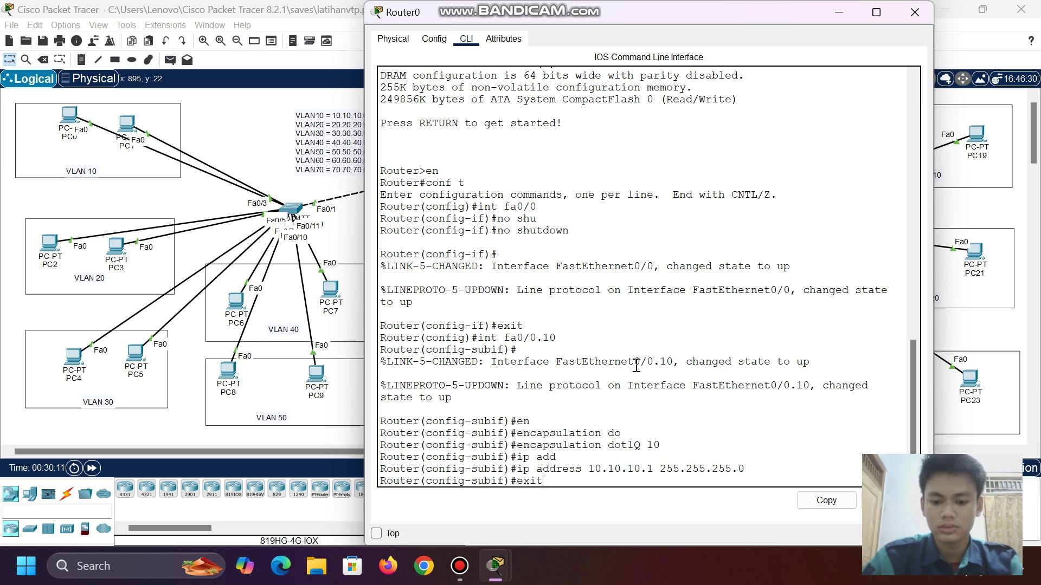
{"action": "key", "text": "Return"}
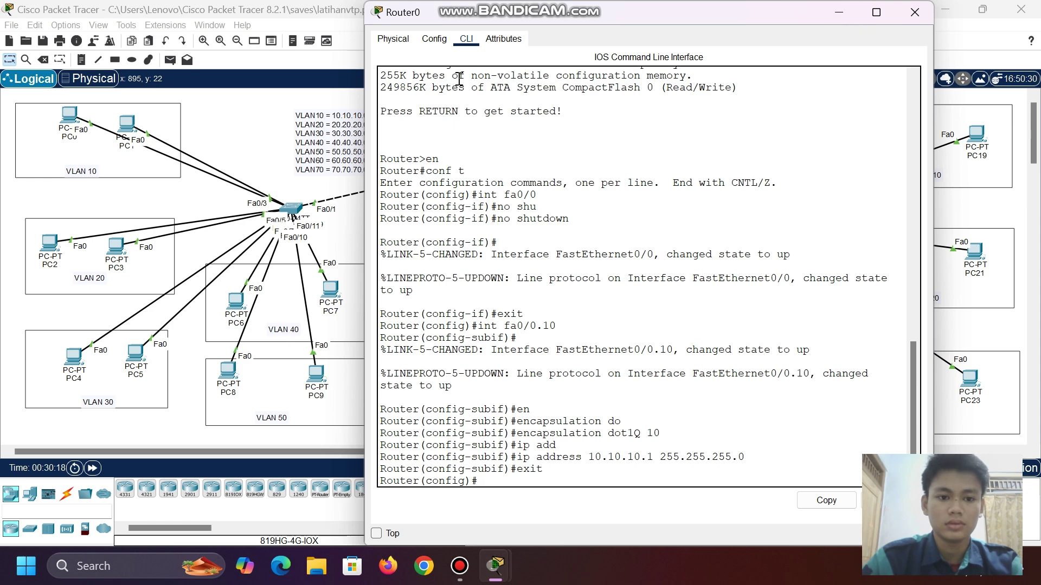
{"action": "type", "text": "int"}
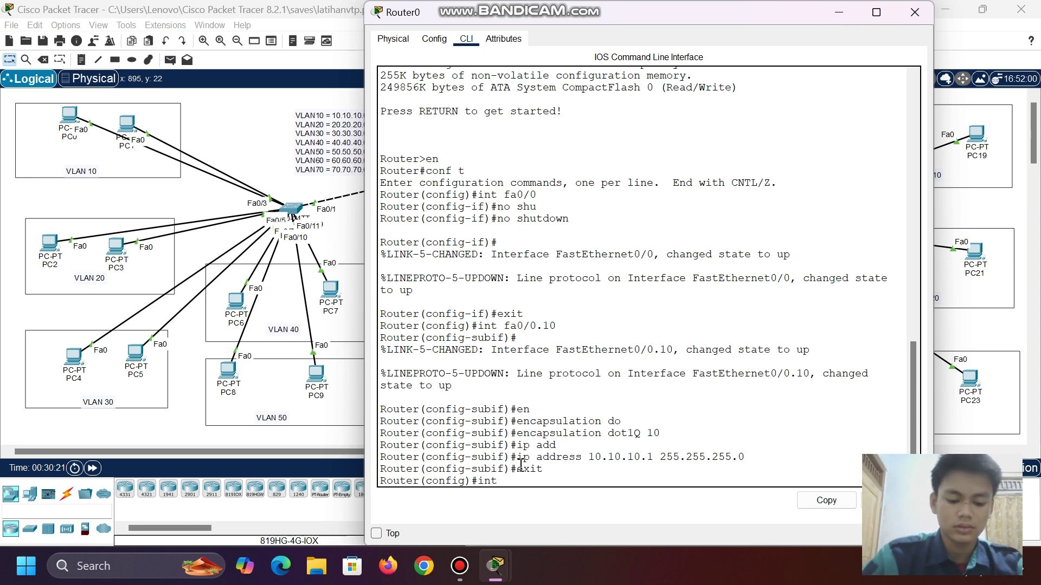
{"action": "type", "text": " fa0/0."}
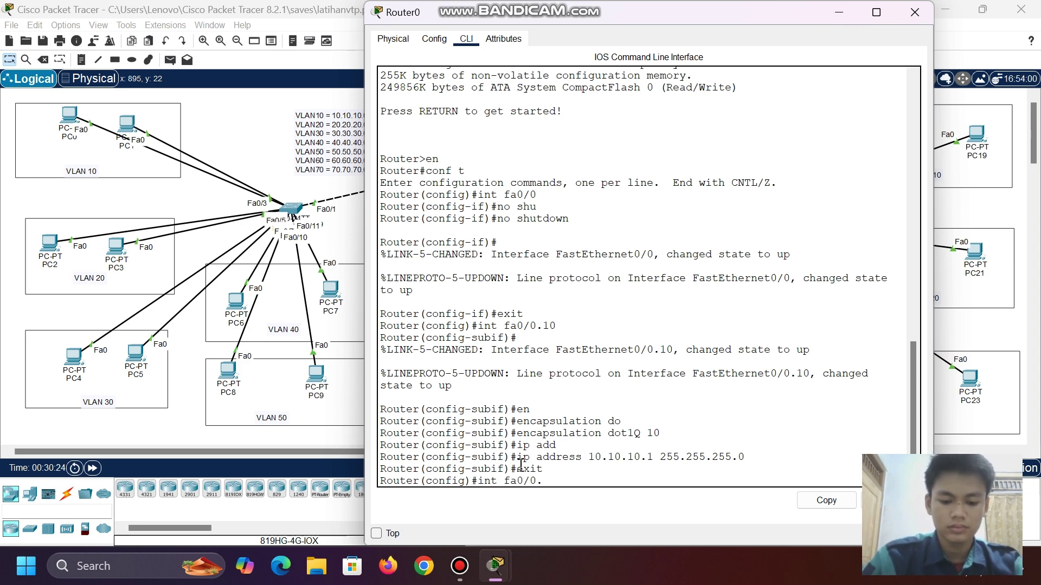
{"action": "type", "text": "20"}
- Configure Fa0/0.20 with dot1Q VLAN 20 and address 20.20.20.1 255.255.255.0
{"action": "key", "text": "Return"}
{"action": "key", "text": "Return"}
{"action": "type", "text": "enc"}
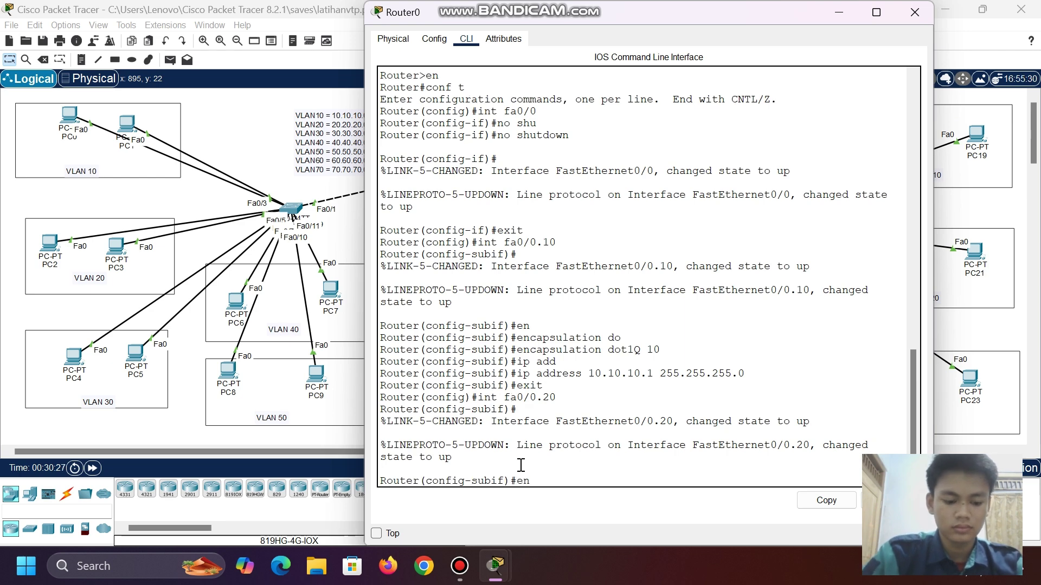
{"action": "key", "text": "Tab"}
{"action": "type", "text": "do"}
{"action": "key", "text": "Tab"}
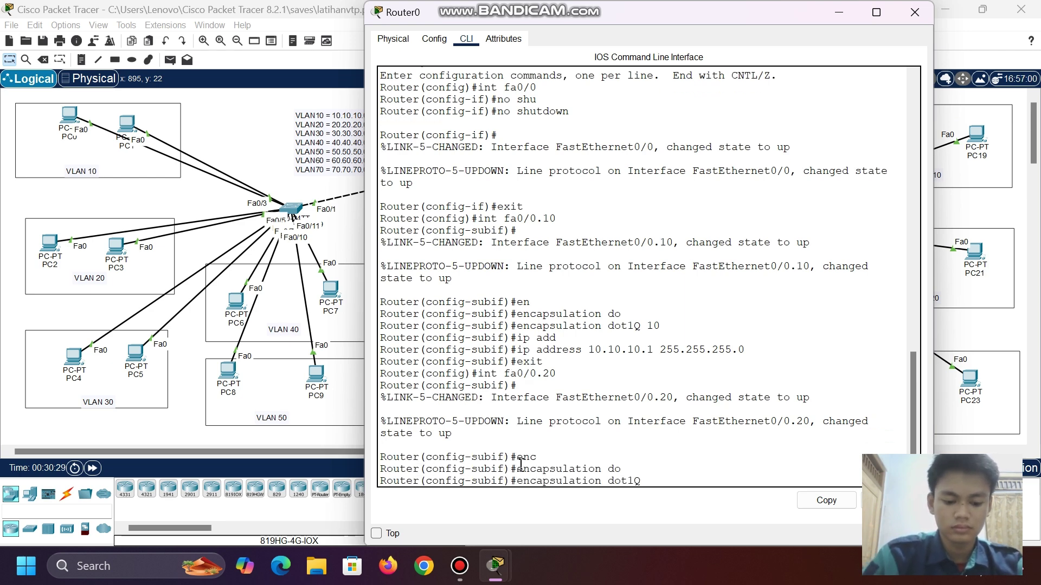
{"action": "type", "text": "20"}
{"action": "key", "text": "Return"}
{"action": "type", "text": "ip ad"}
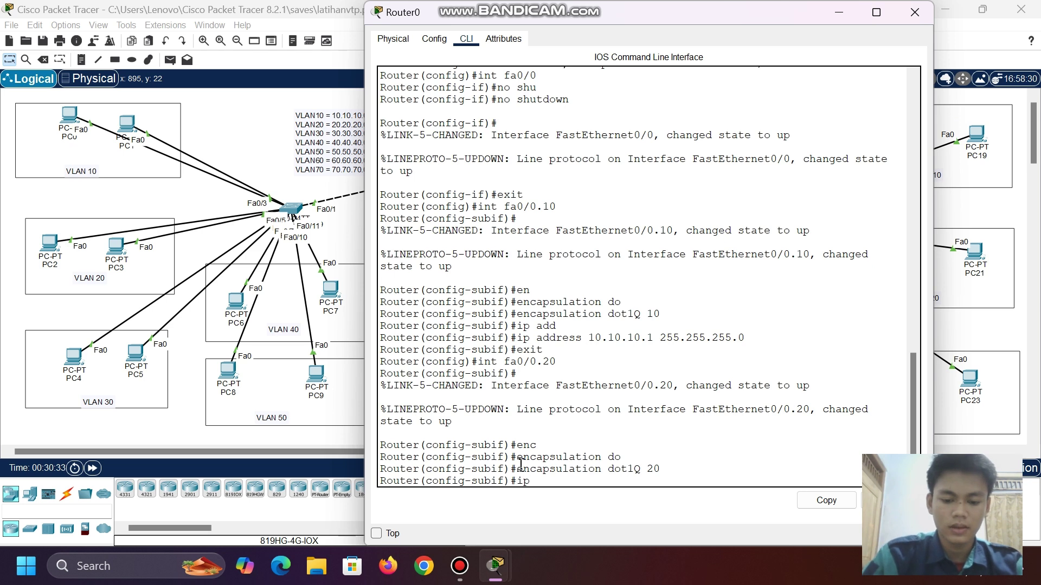
{"action": "key", "text": "Tab"}
{"action": "type", "text": "29"}
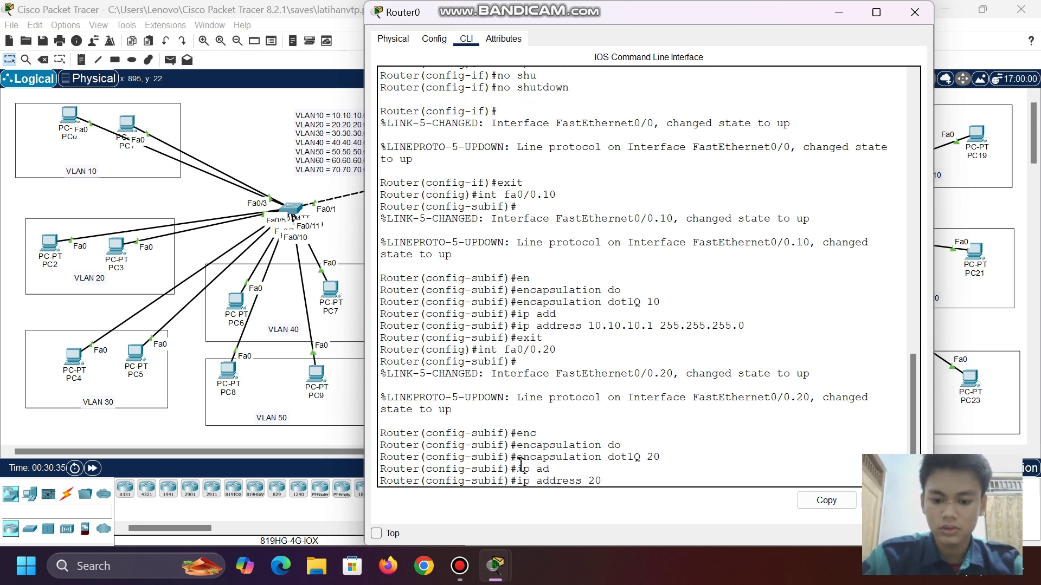
{"action": "type", "text": ".20.20.1 25"}
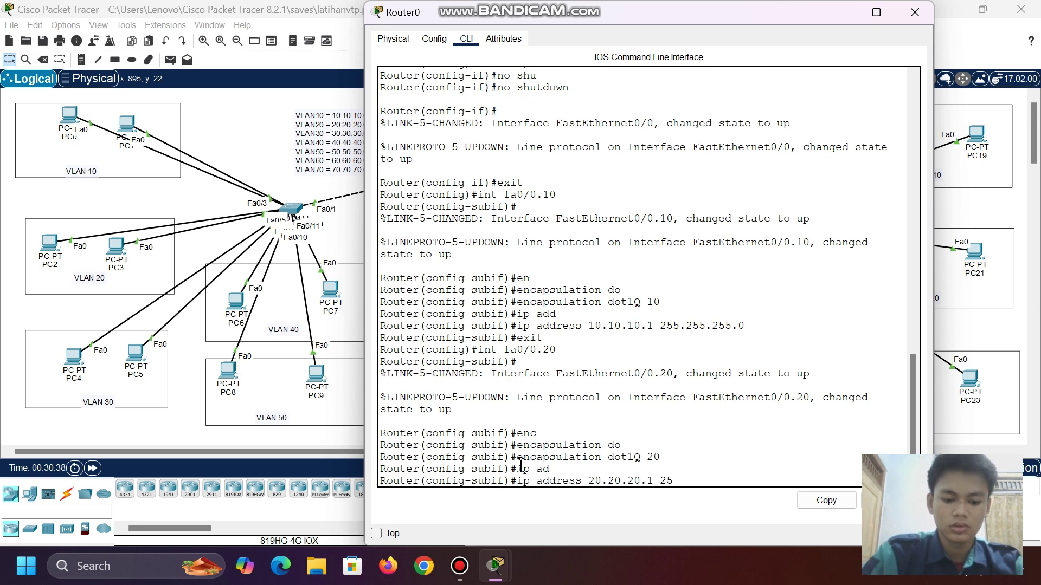
{"action": "type", "text": "5.255.255."}
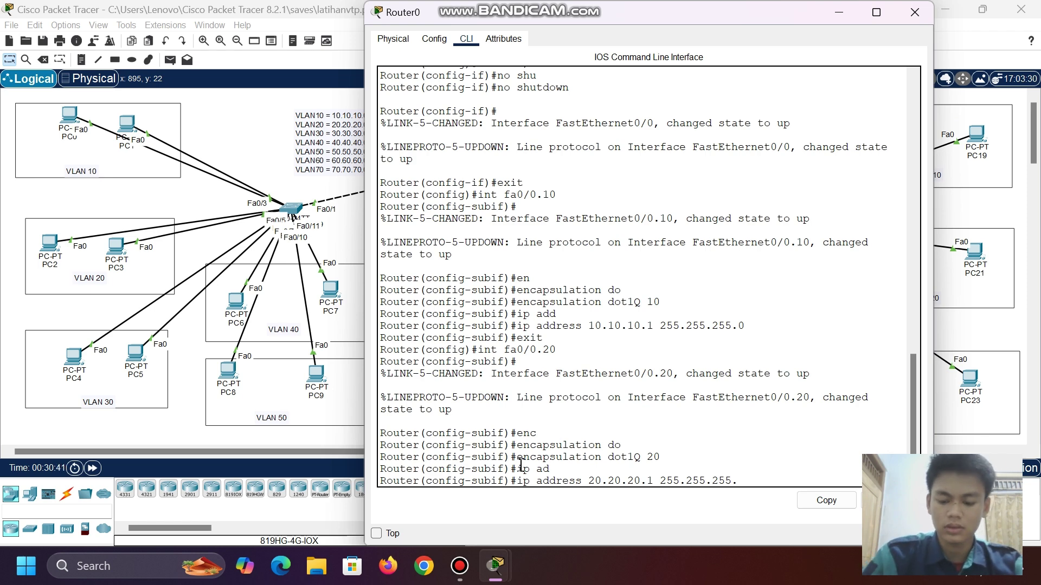
{"action": "type", "text": "0"}
{"action": "key", "text": "Return"}
{"action": "type", "text": "exit"}
{"action": "key", "text": "Return"}
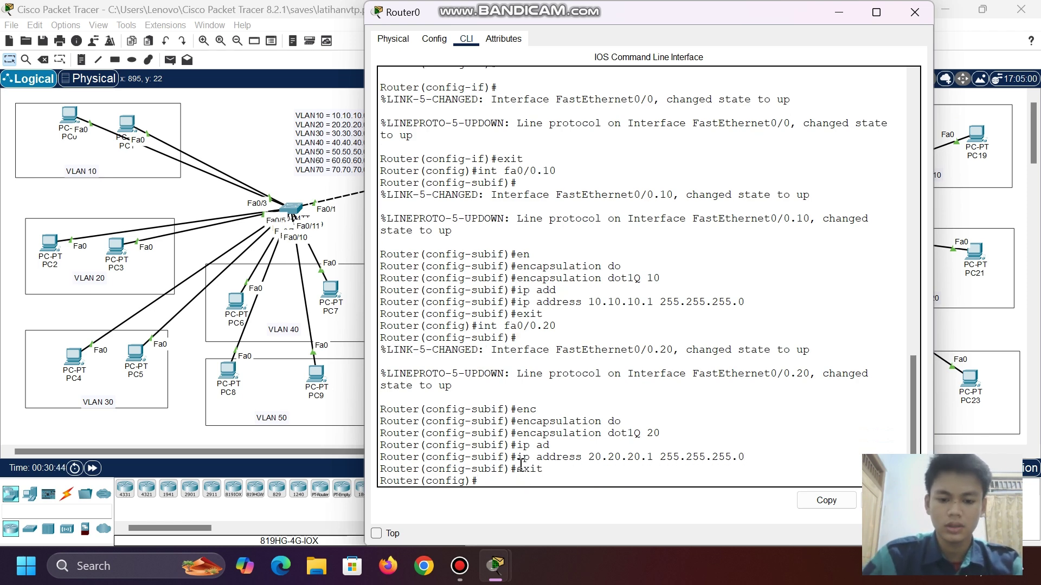
- Configure Fa0/0.30 with dot1Q VLAN 30 and address 30.30.30.1 255.255.255.0
{"action": "type", "text": "int"}
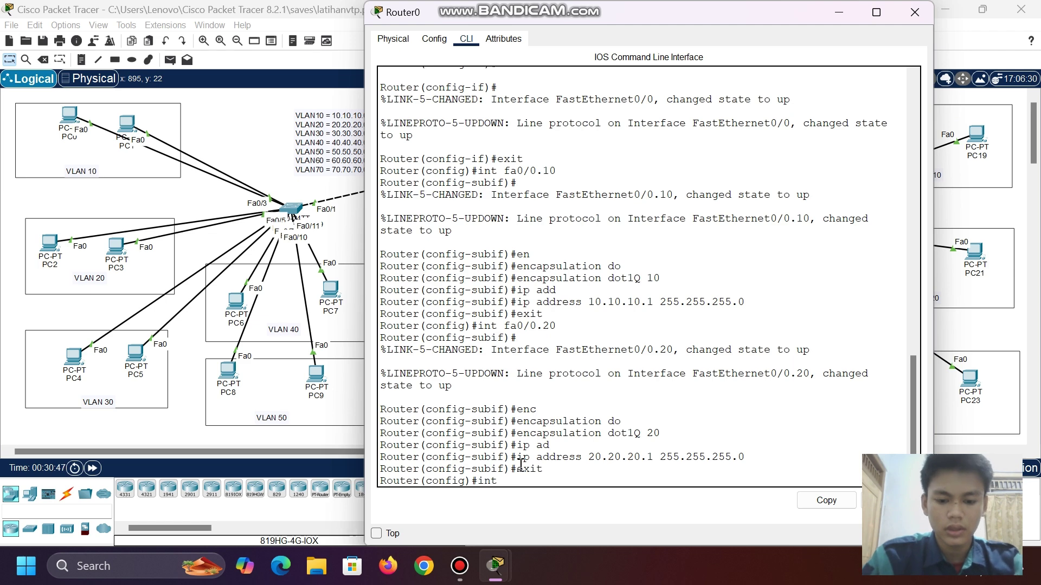
{"action": "type", "text": " fa0/0.3"}
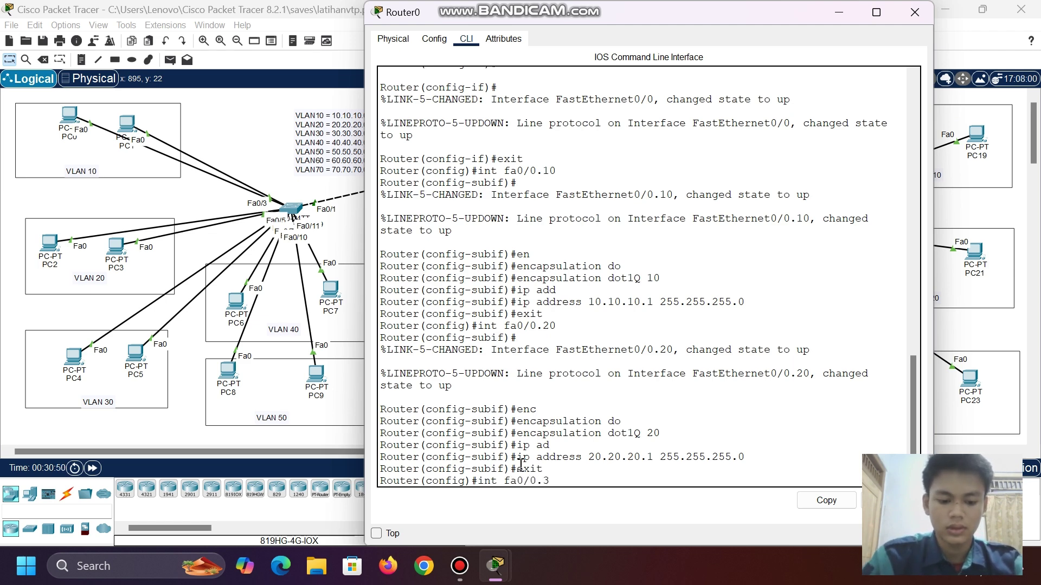
{"action": "type", "text": "0"}
{"action": "key", "text": "Return"}
{"action": "type", "text": "enca"}
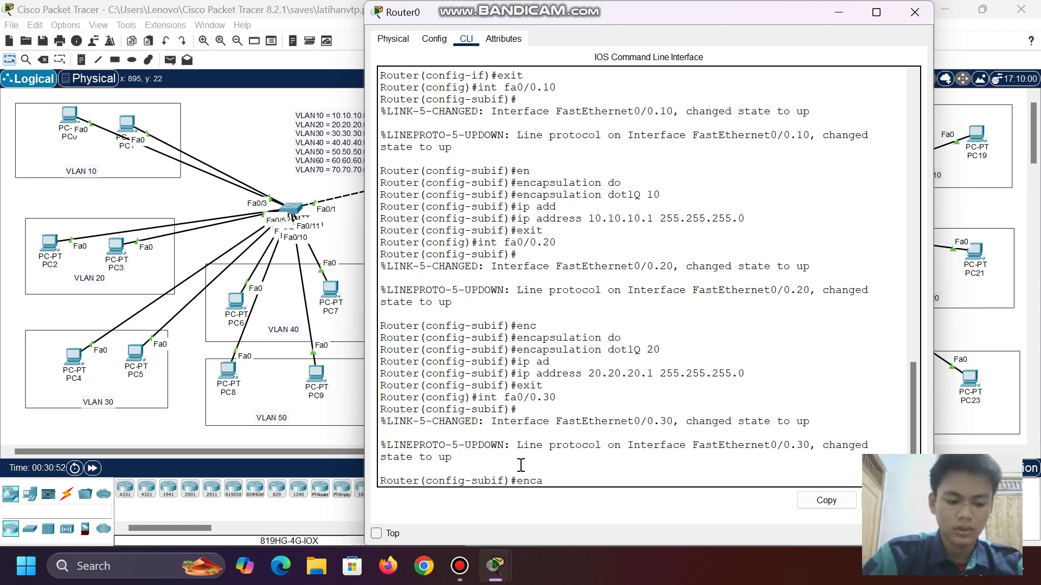
{"action": "key", "text": "Tab"}
{"action": "type", "text": "do"}
{"action": "key", "text": "Tab"}
{"action": "type", "text": "3"}
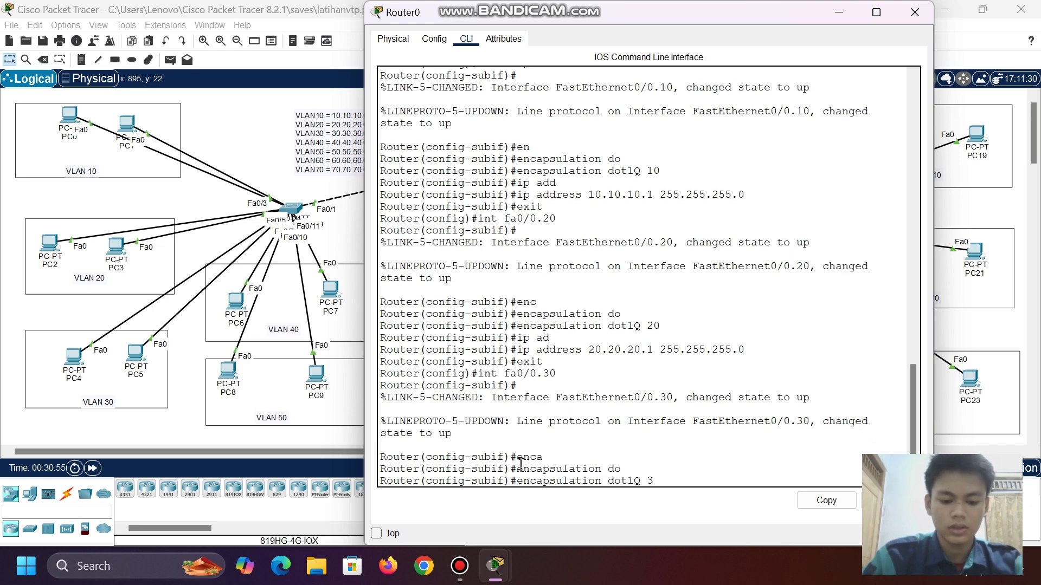
{"action": "type", "text": "0"}
{"action": "key", "text": "Return"}
{"action": "type", "text": "ip ad"}
{"action": "key", "text": "Tab"}
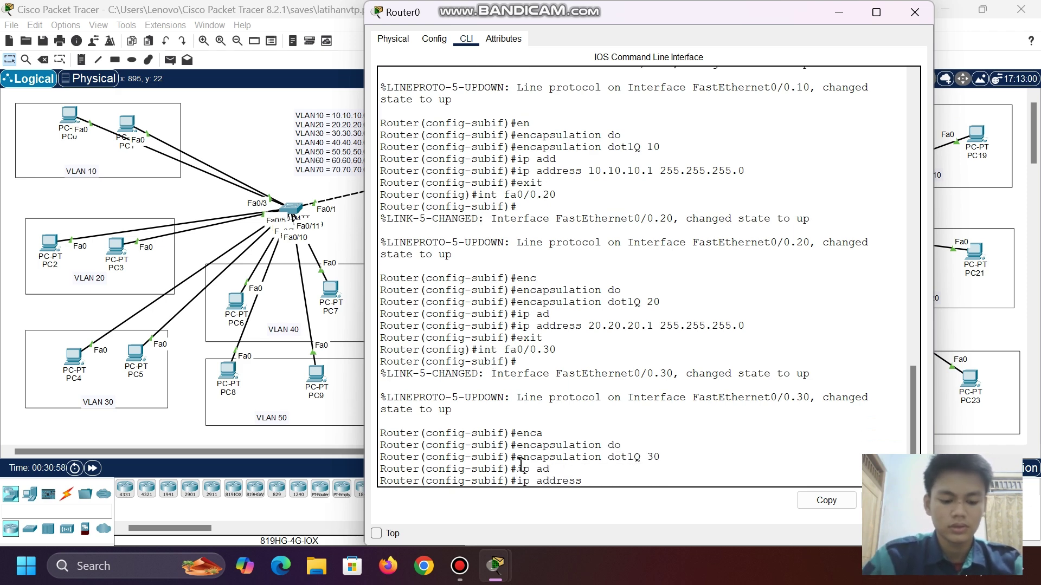
{"action": "type", "text": "30.30.30.1"}
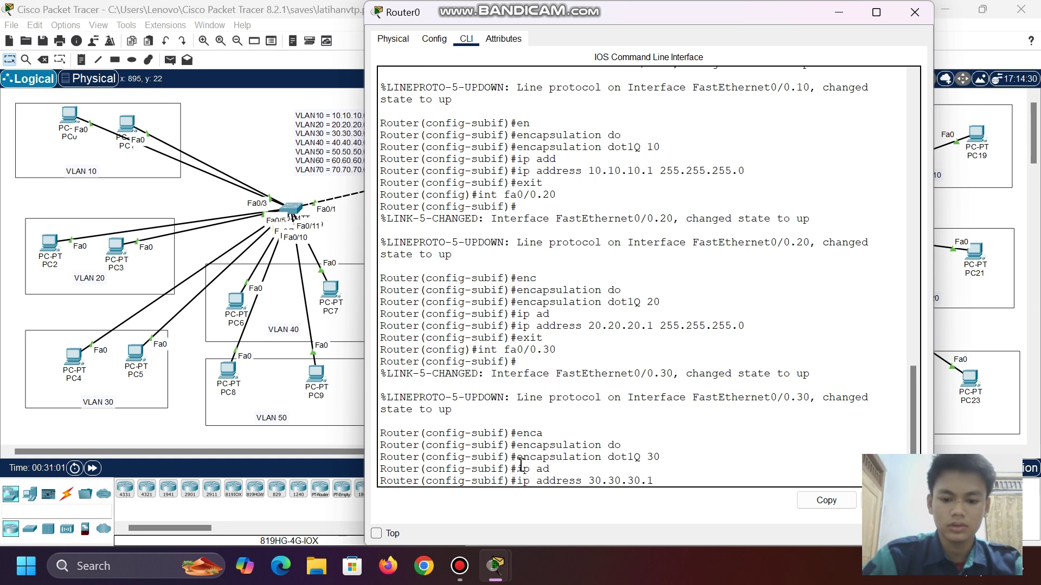
{"action": "type", "text": " 25"}
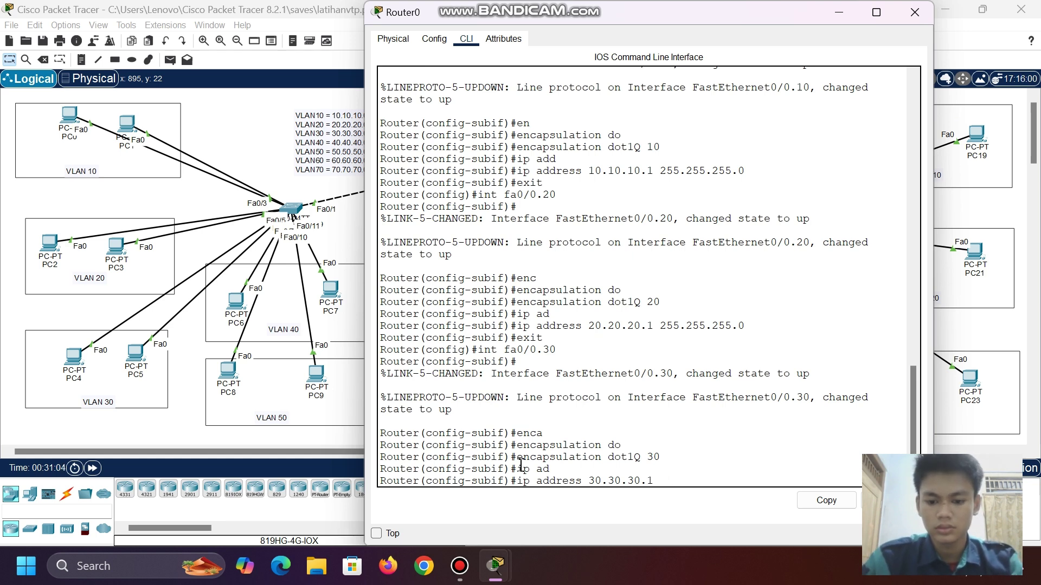
{"action": "type", "text": "5.255.255.0"}
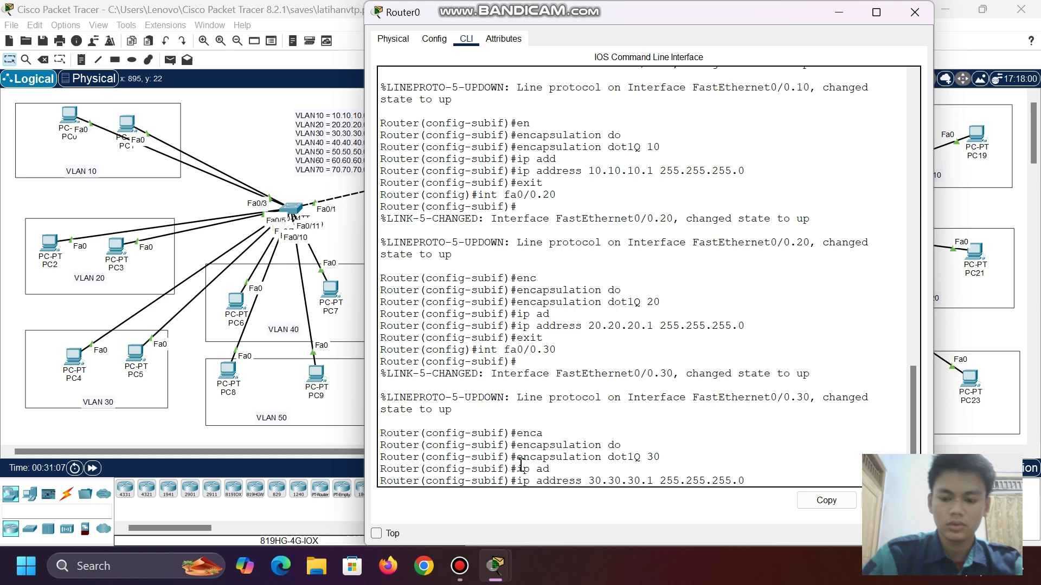
{"action": "key", "text": "Return"}
{"action": "type", "text": "exit"}
{"action": "key", "text": "Return"}
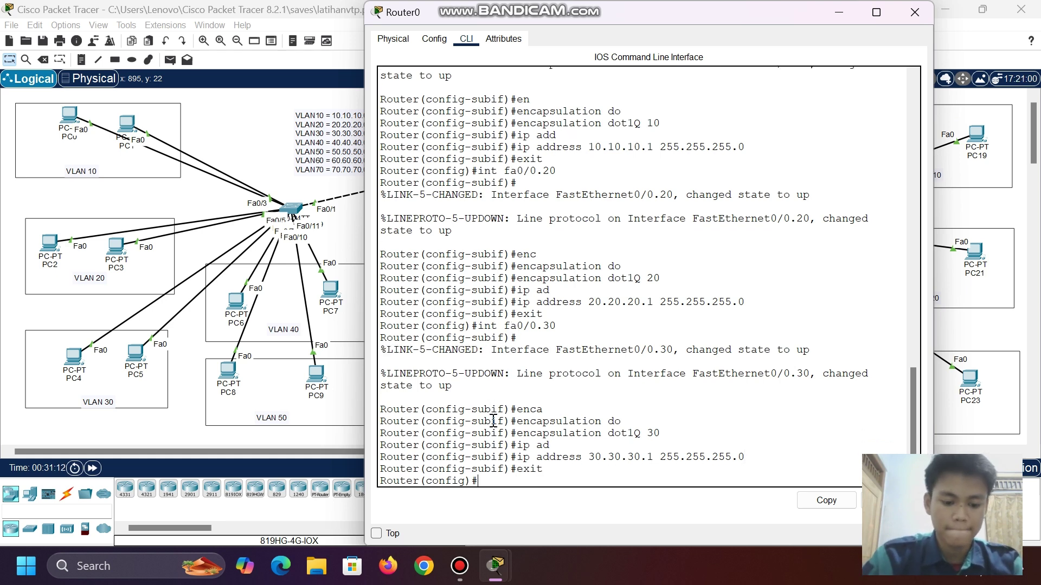
{"action": "type", "text": "int fa0/0"}
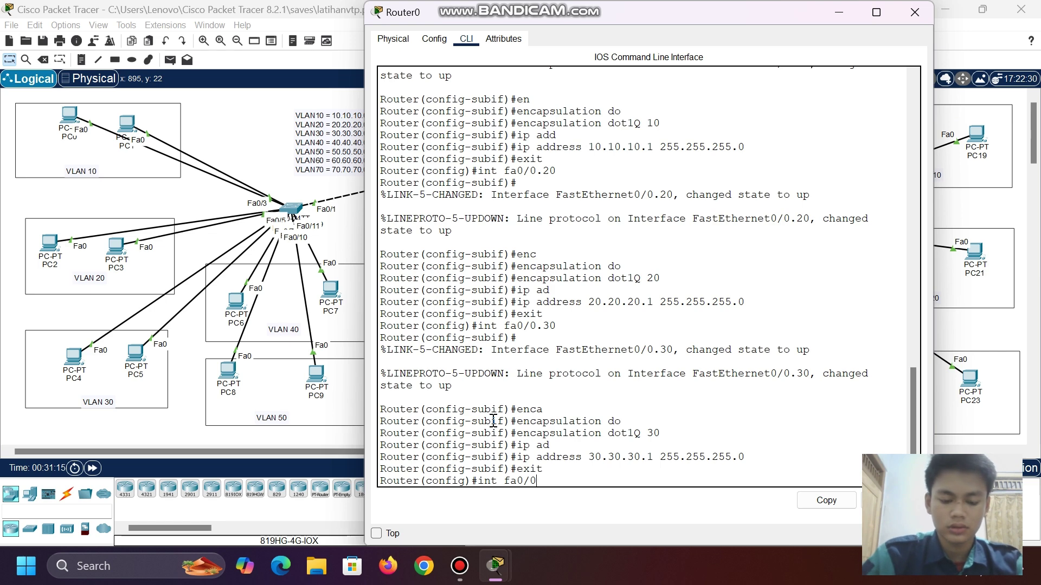
{"action": "type", "text": "."}
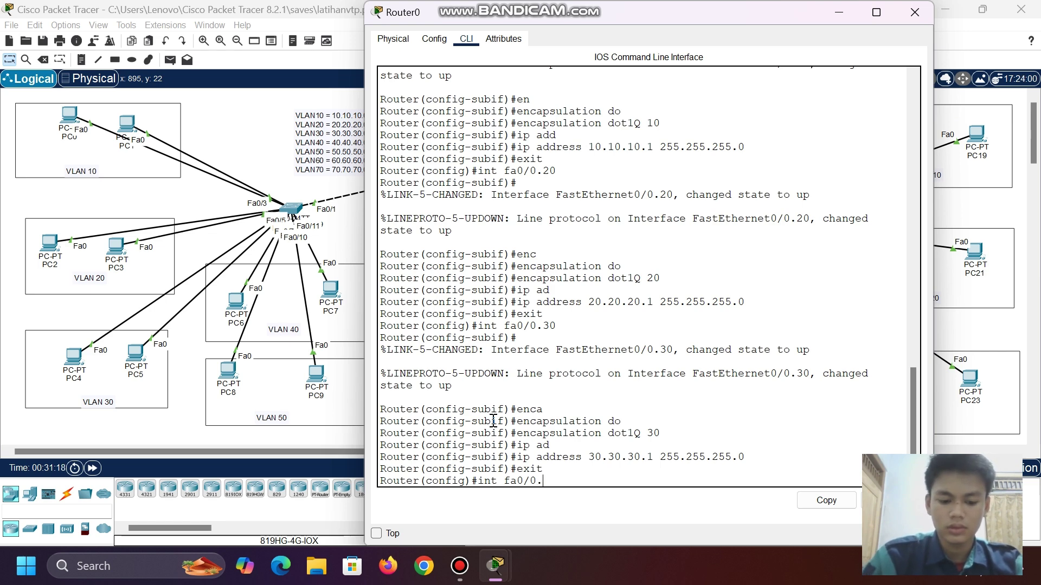
{"action": "type", "text": "40"}
- Configure subinterface Fa0/0.40 with dot1Q tag 40 and address 40.40.40.1/24
{"action": "key", "text": "Return"}
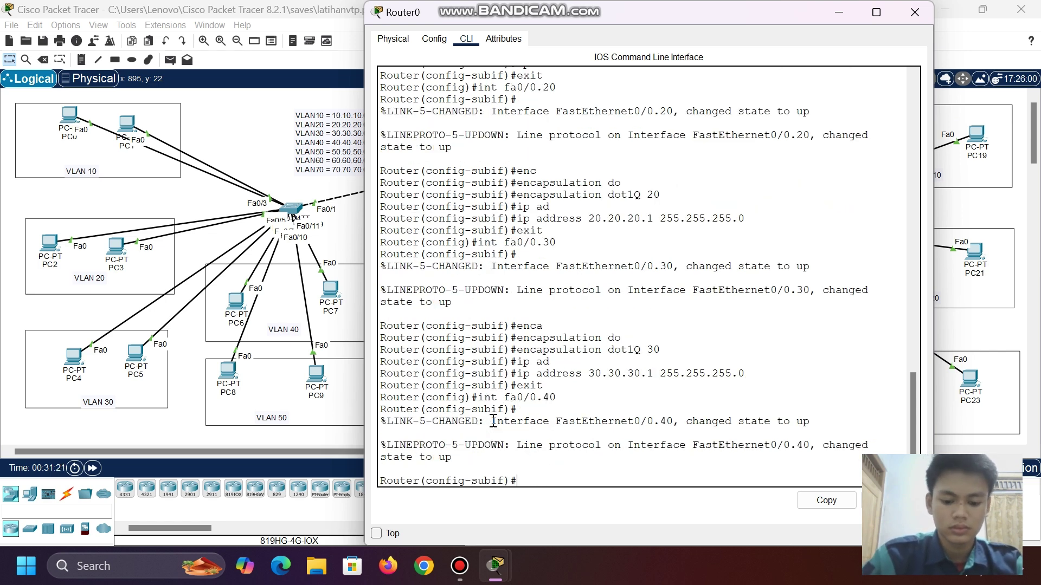
{"action": "type", "text": "enca"}
{"action": "key", "text": "Tab"}
{"action": "type", "text": "do"}
{"action": "key", "text": "Tab"}
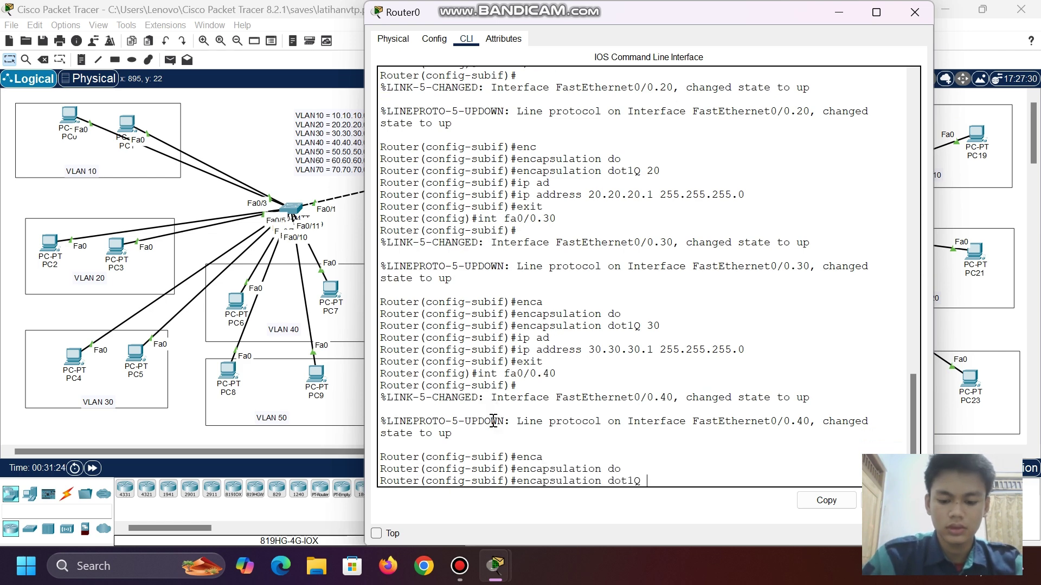
{"action": "type", "text": "40"}
{"action": "key", "text": "Return"}
{"action": "type", "text": "ip"}
{"action": "key", "text": "Tab"}
{"action": "type", "text": "ad"}
{"action": "key", "text": "Tab"}
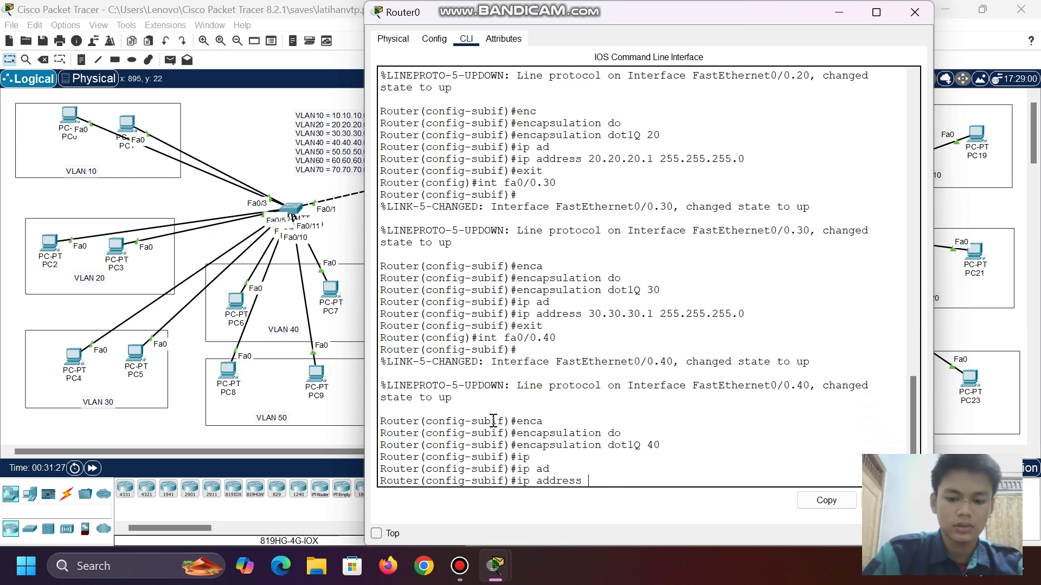
{"action": "type", "text": "40.40.40.1"}
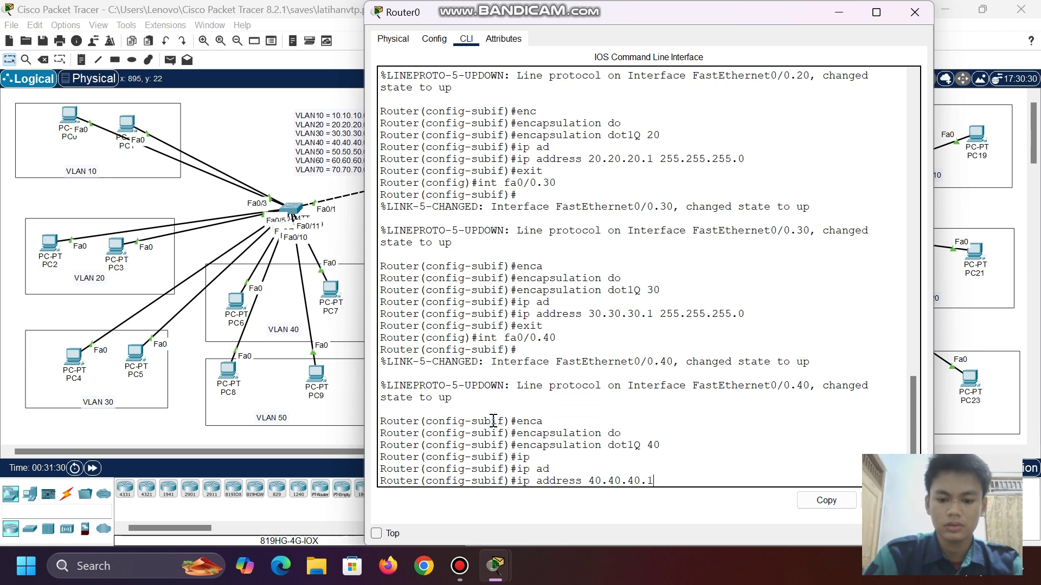
{"action": "type", "text": " 255.255.255."}
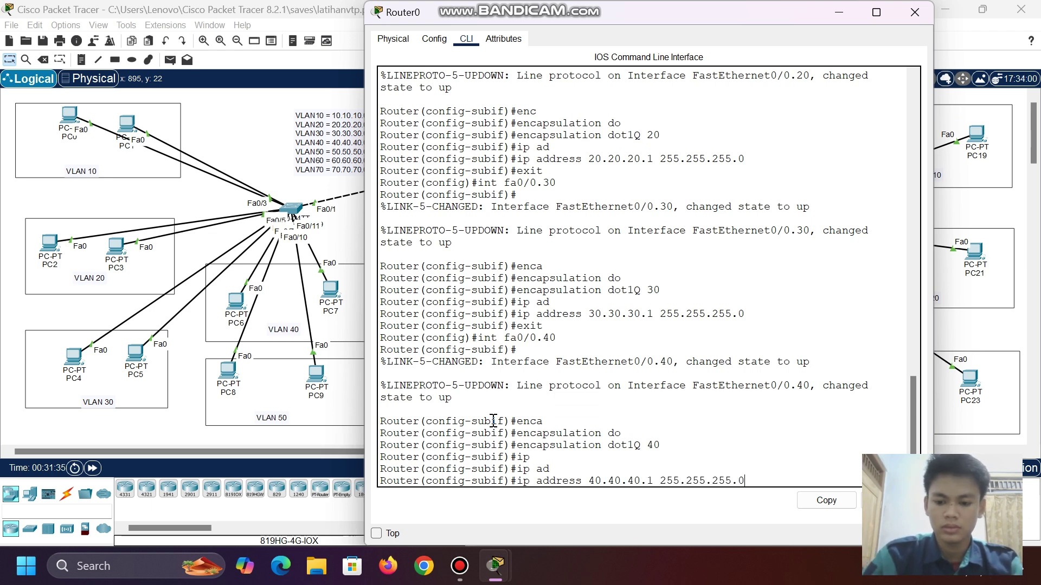
{"action": "type", "text": "0"}
{"action": "key", "text": "Return"}
{"action": "type", "text": "exi"}
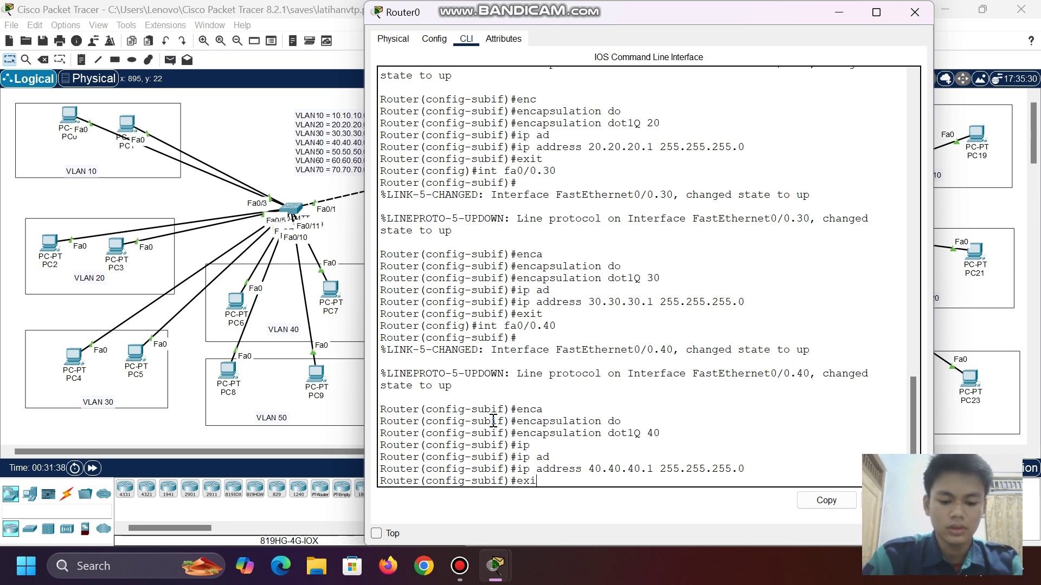
{"action": "type", "text": "t"}
{"action": "key", "text": "Return"}
- Create subinterface Fa0/0.50 with dot1Q tag 50 and address 50.50.50.1/24
{"action": "type", "text": "int "}
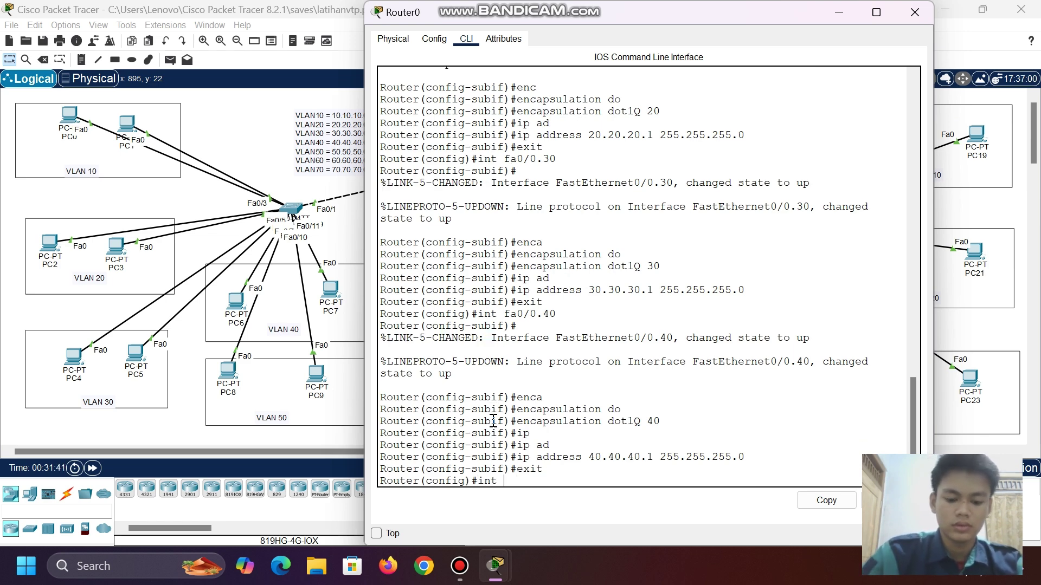
{"action": "type", "text": "fa0/0"}
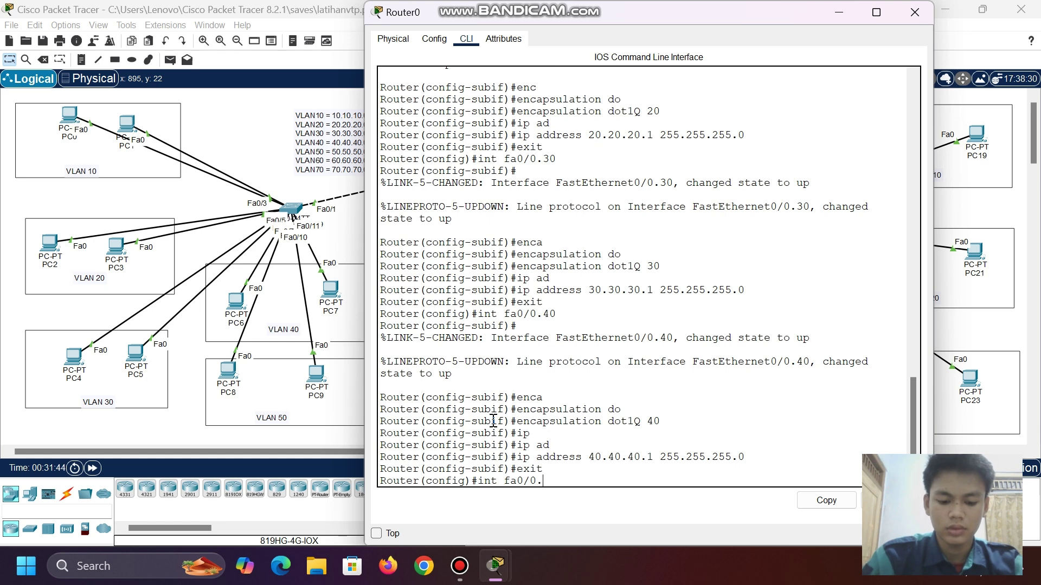
{"action": "type", "text": ".50"}
{"action": "key", "text": "Return"}
{"action": "type", "text": "dot"}
{"action": "key", "text": "BackSpace"}
{"action": "key", "text": "BackSpace"}
{"action": "key", "text": "BackSpace"}
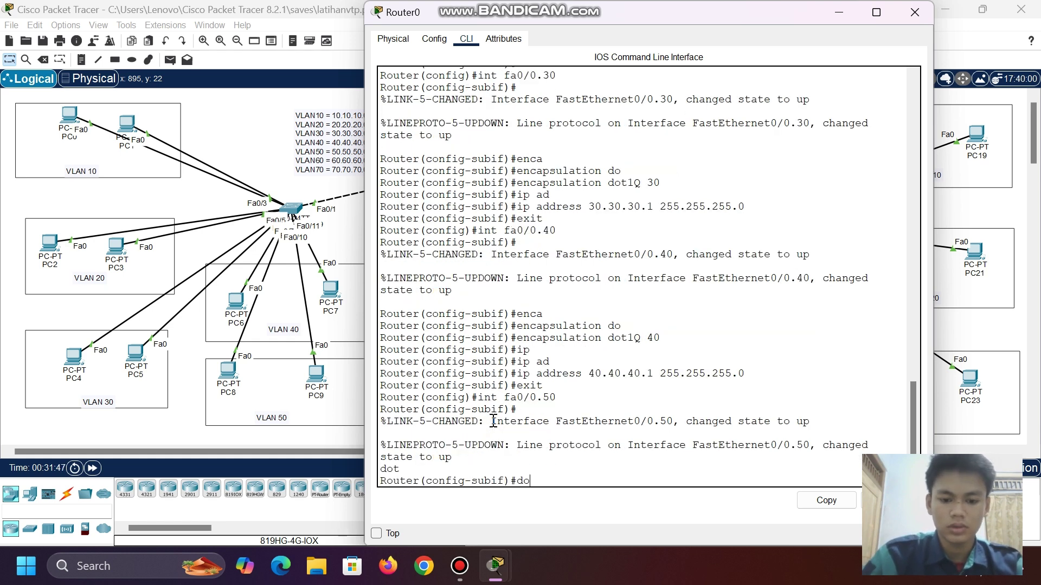
{"action": "type", "text": "en"}
{"action": "key", "text": "Tab"}
{"action": "type", "text": "do"}
{"action": "key", "text": "Tab"}
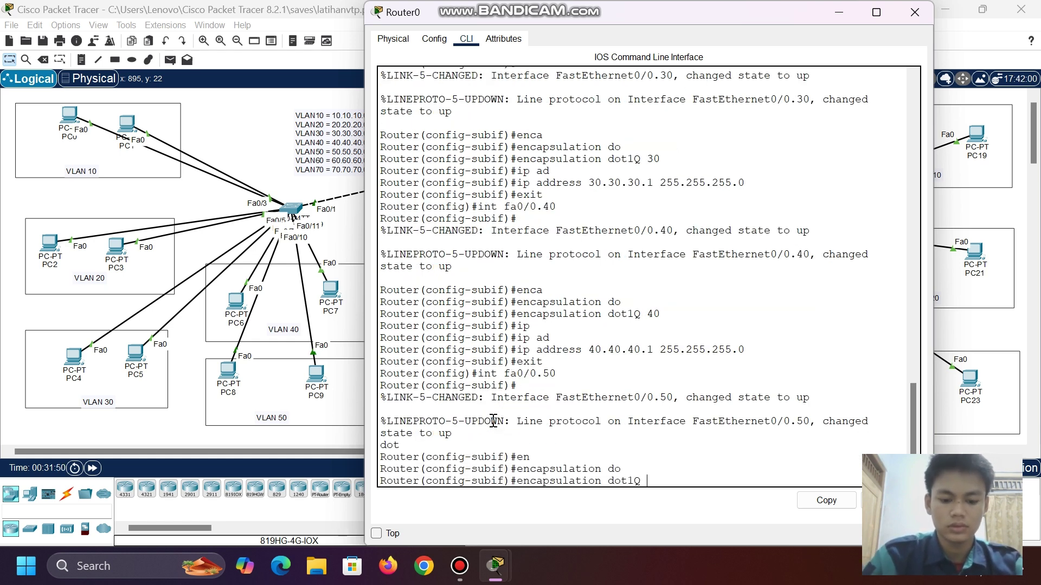
{"action": "type", "text": "50"}
{"action": "key", "text": "Return"}
{"action": "type", "text": "ip add"}
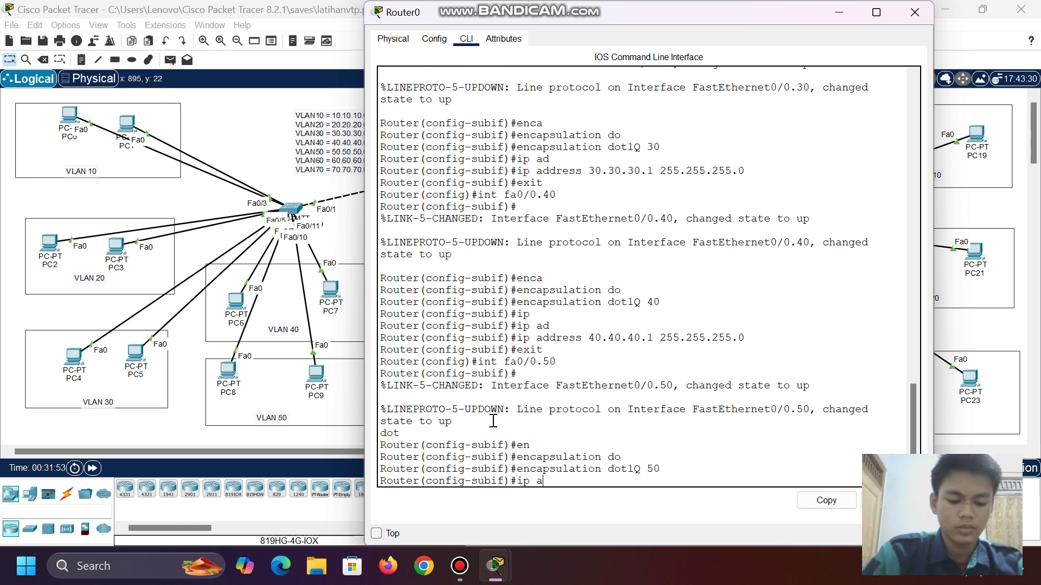
{"action": "key", "text": "Tab"}
{"action": "type", "text": "50.50.50."}
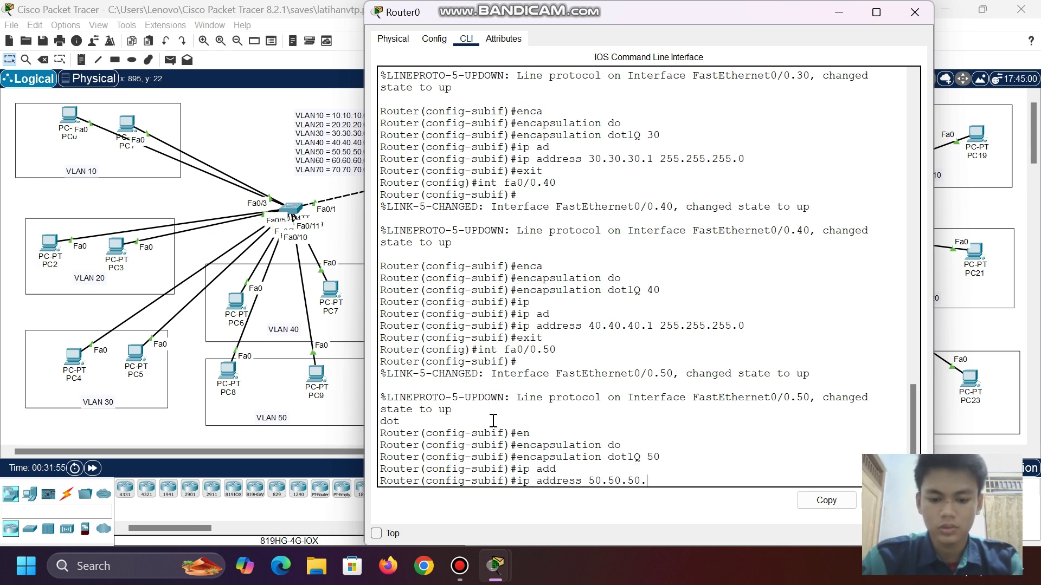
{"action": "type", "text": "1 255"}
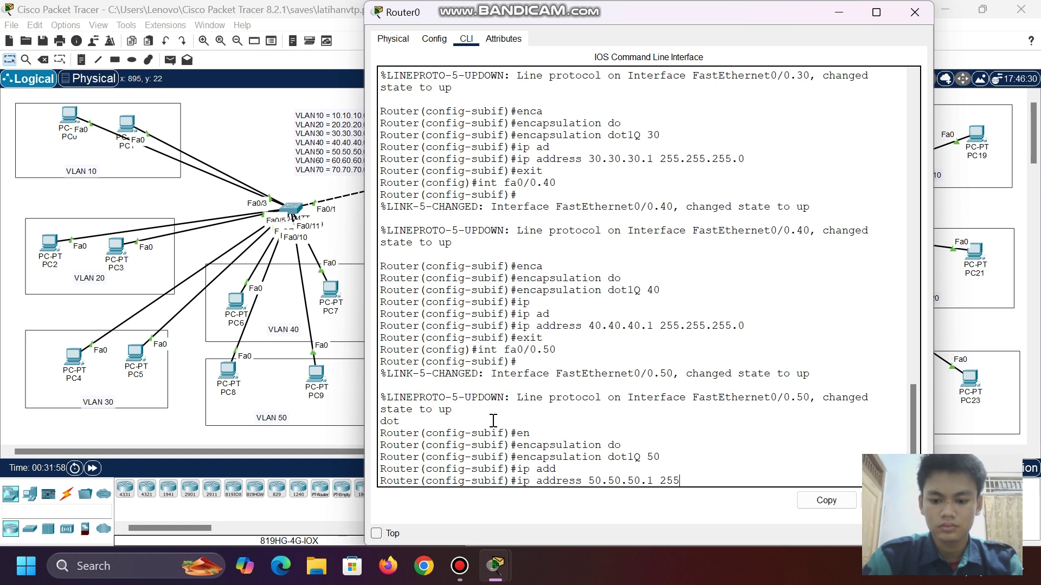
{"action": "type", "text": ".255.255.0"}
{"action": "key", "text": "Return"}
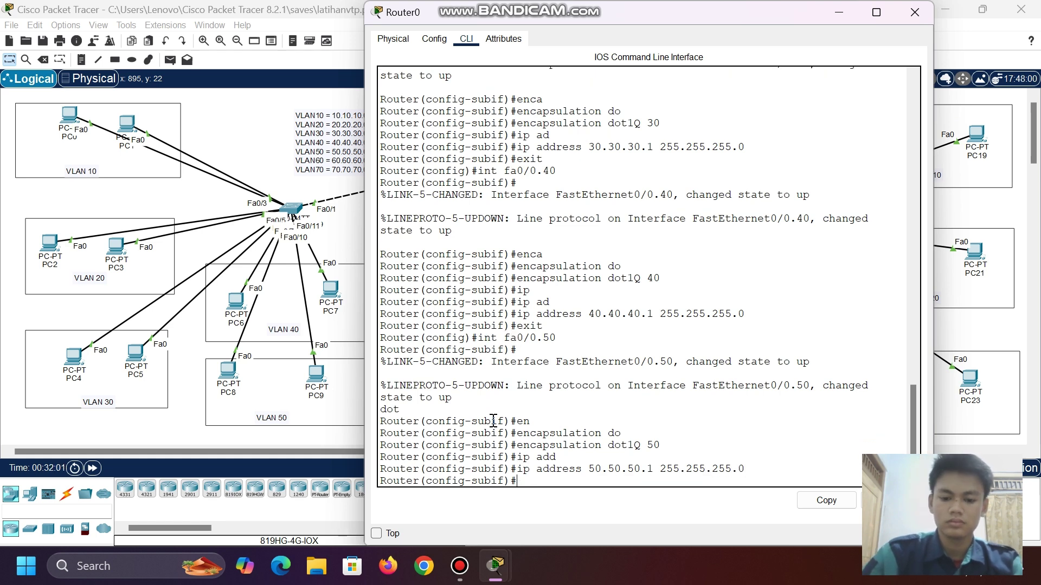
{"action": "type", "text": "xeit"}
{"action": "key", "text": "Return"}
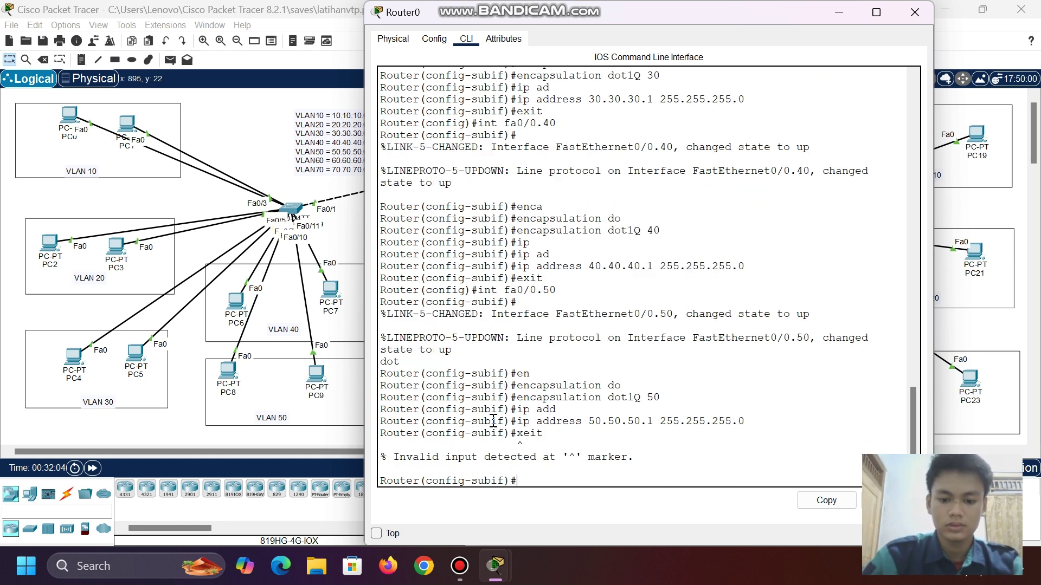
{"action": "type", "text": "exit"}
{"action": "key", "text": "Return"}
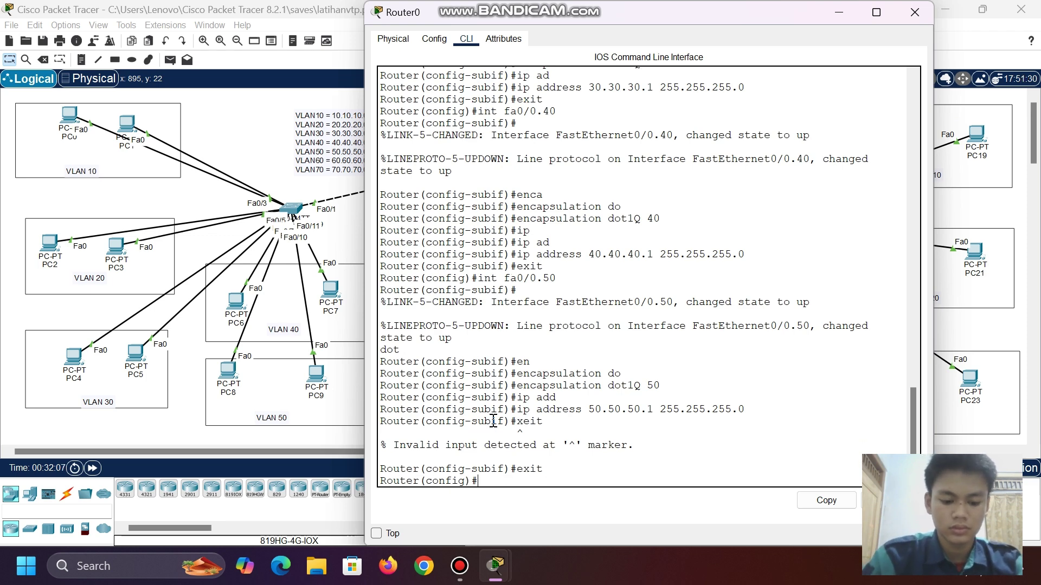
- Create subinterface Fa0/0.60 with dot1Q tag 60 and address 60.60.60.1/24
{"action": "type", "text": "int fa0/0.60"}
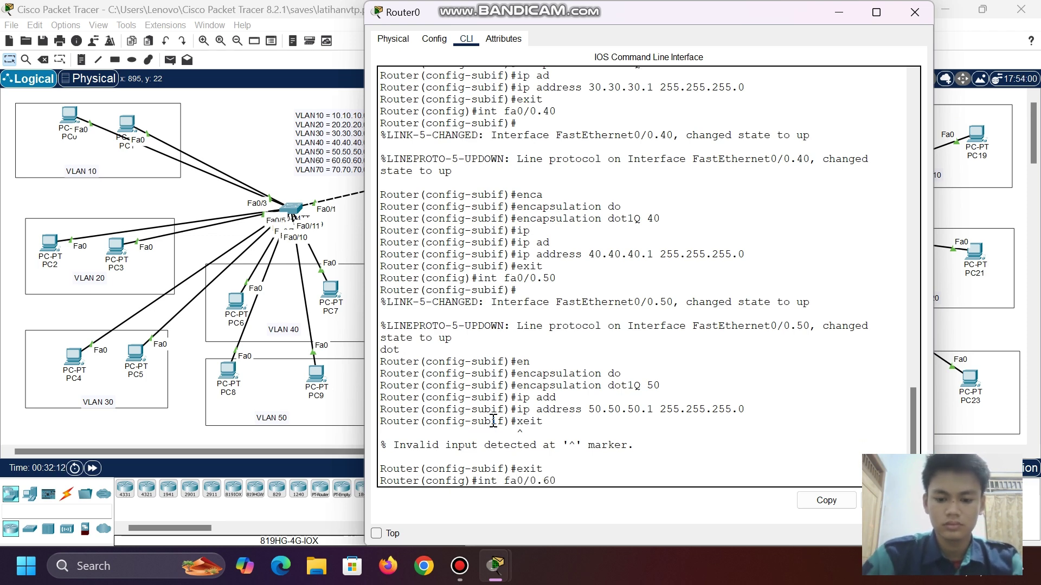
{"action": "key", "text": "Return"}
{"action": "type", "text": "en"}
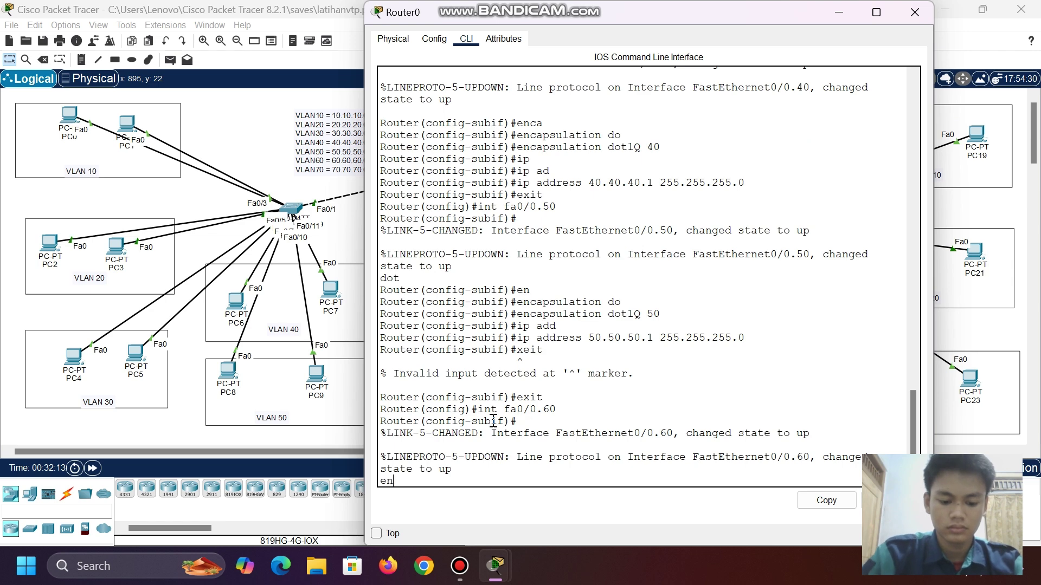
{"action": "key", "text": "BackSpace"}
{"action": "key", "text": "BackSpace"}
{"action": "key", "text": "Return"}
{"action": "type", "text": "enc"}
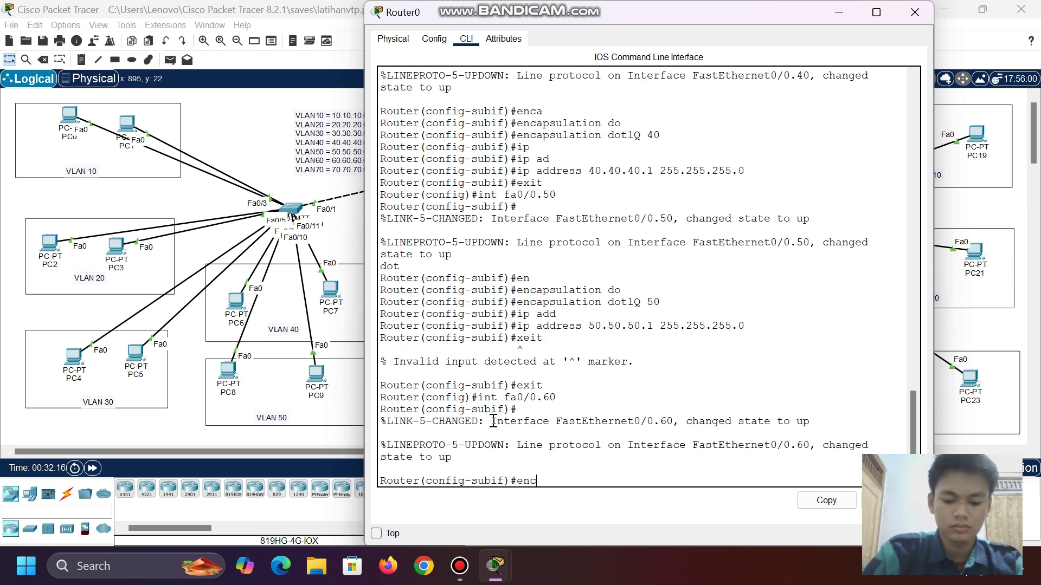
{"action": "type", "text": "ap"}
{"action": "key", "text": "Tab"}
{"action": "type", "text": "do"}
{"action": "key", "text": "Tab"}
{"action": "type", "text": "60"}
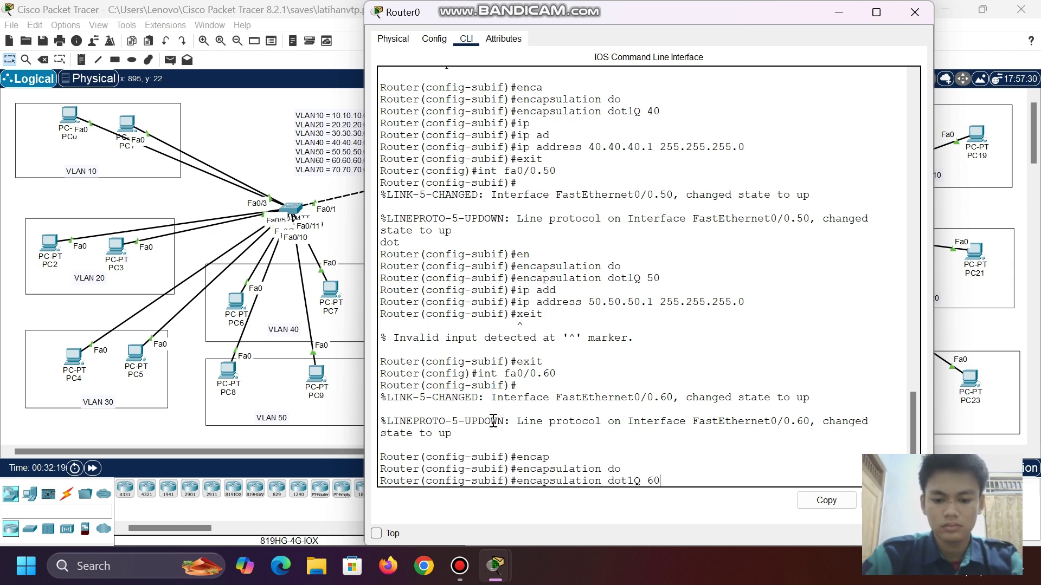
{"action": "key", "text": "Return"}
{"action": "type", "text": "ip aa"}
{"action": "key", "text": "Tab"}
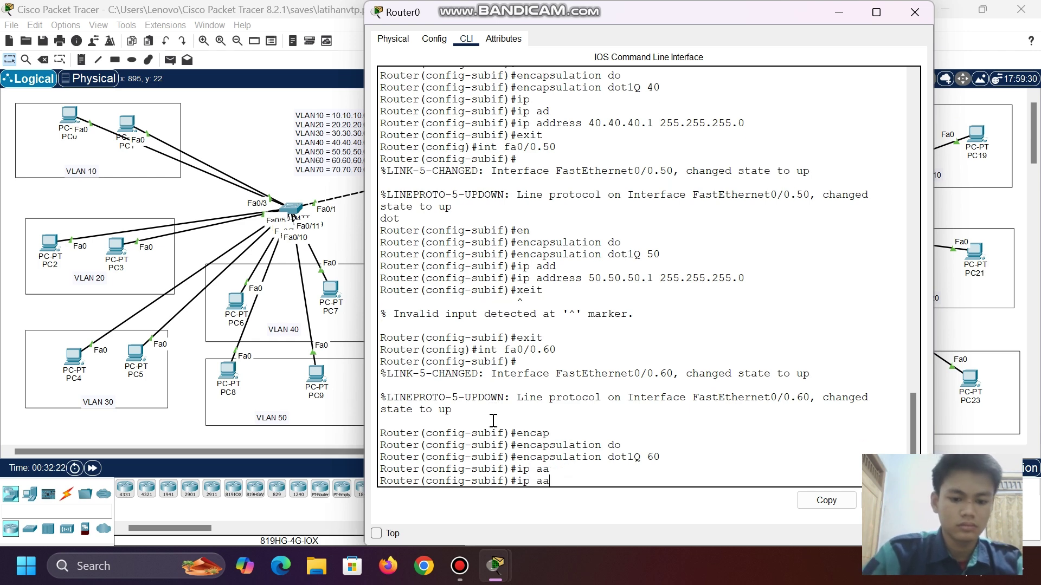
{"action": "key", "text": "BackSpace"}
{"action": "key", "text": "Tab"}
{"action": "type", "text": "d"}
{"action": "key", "text": "Tab"}
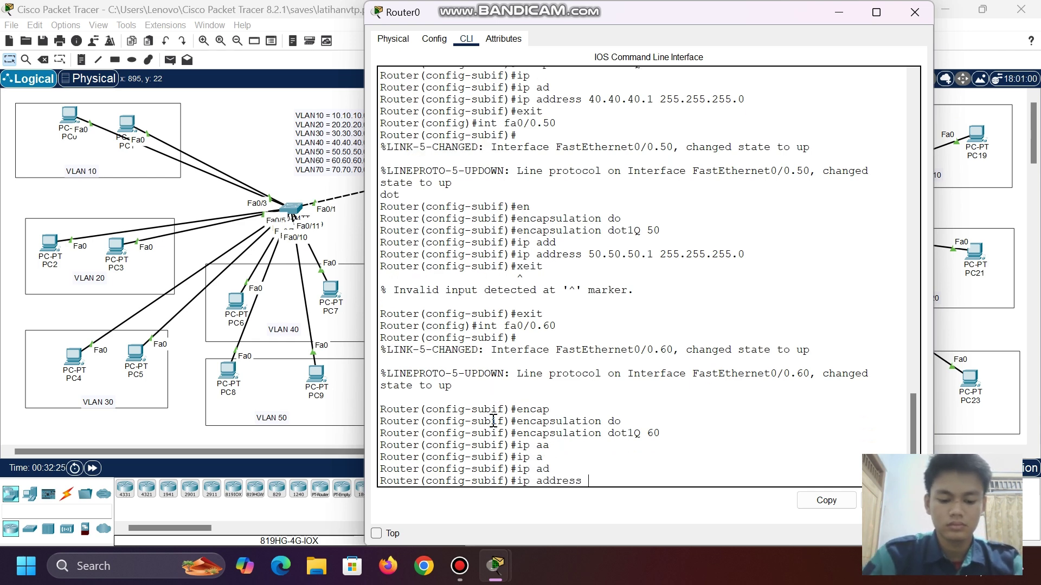
{"action": "type", "text": "60.60.60.1"}
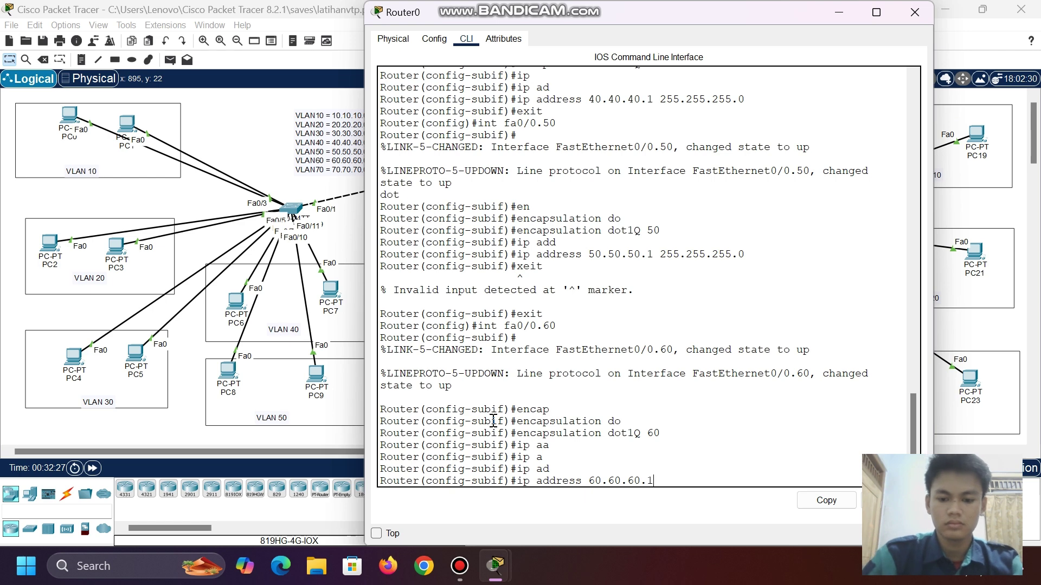
{"action": "type", "text": " 255.255.255"}
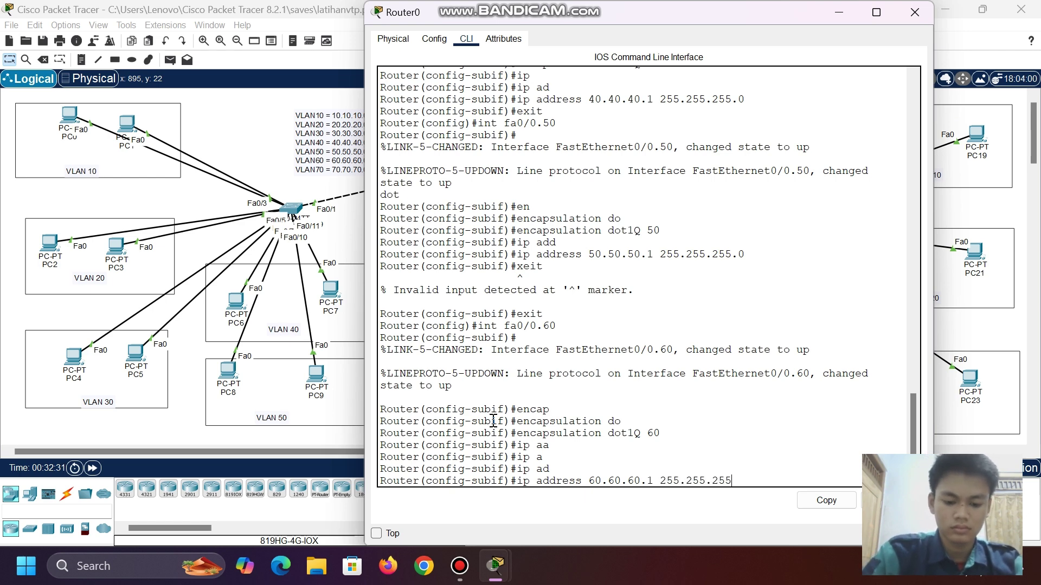
{"action": "type", "text": ".0"}
{"action": "key", "text": "Return"}
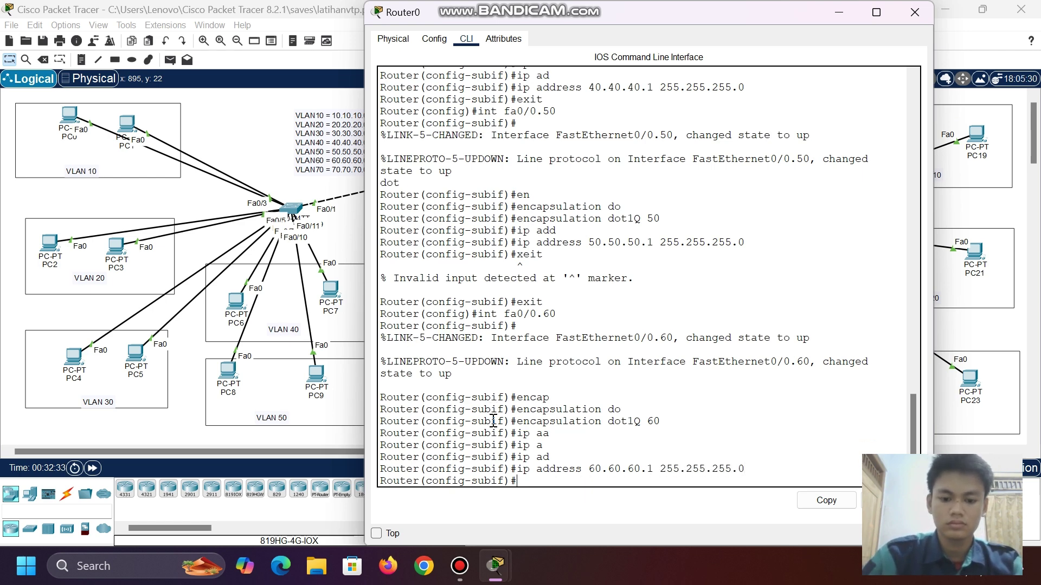
{"action": "type", "text": "exit"}
{"action": "key", "text": "Return"}
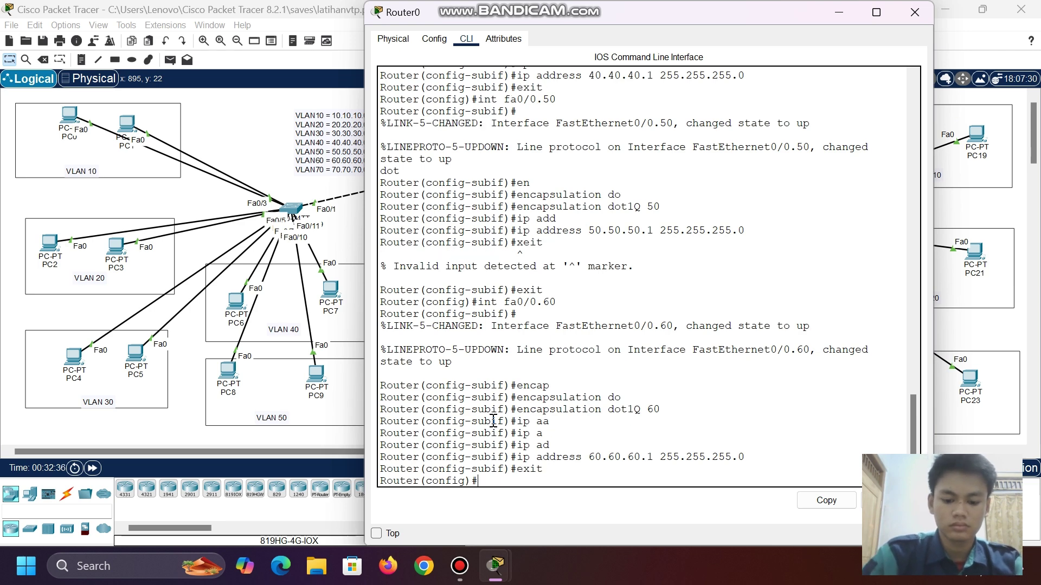
{"action": "type", "text": "int fa0/0."}
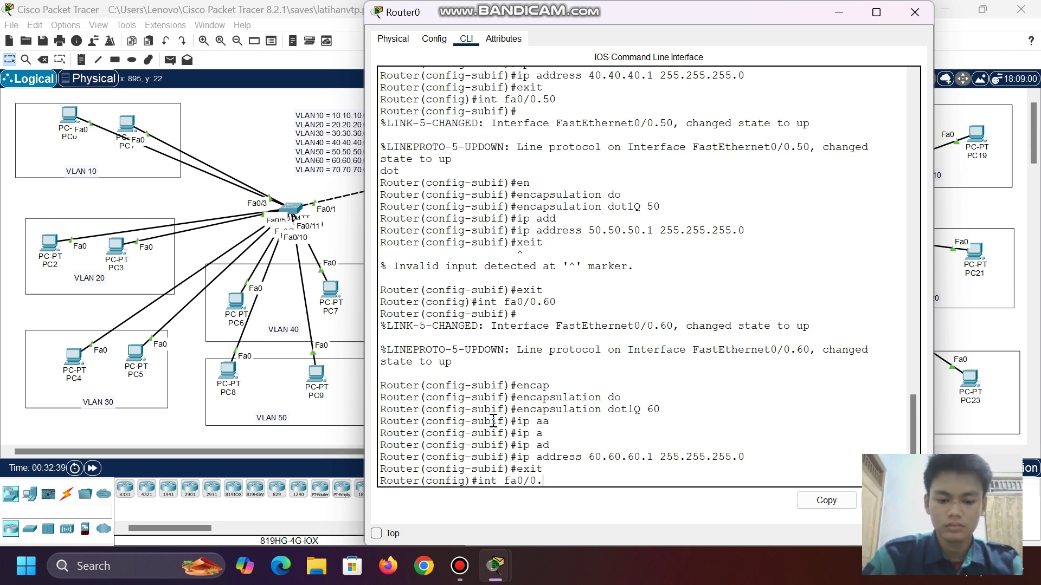
{"action": "type", "text": "70"}
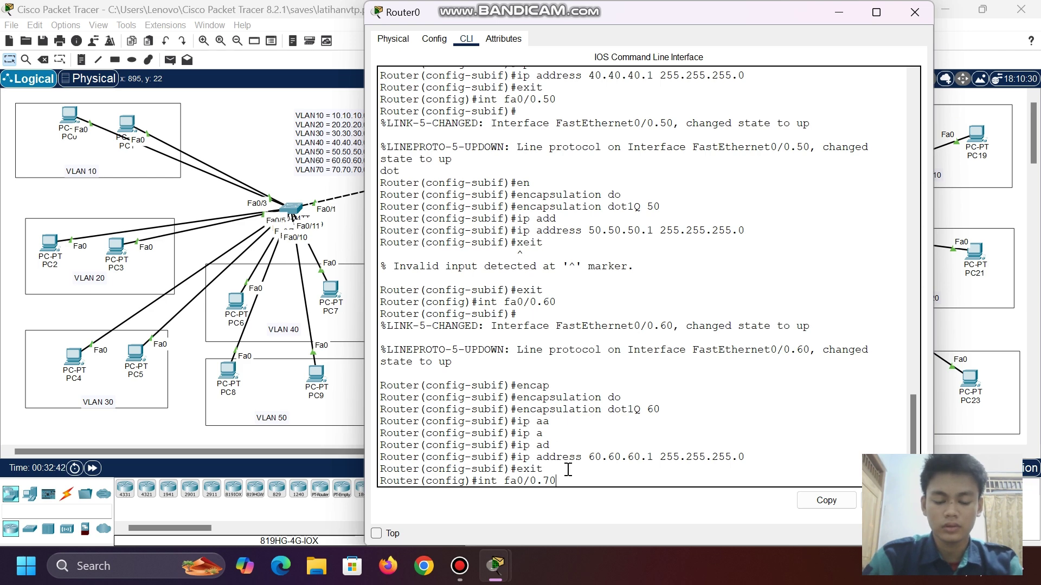
- Configure Fa0/0.70 with encapsulation dot1Q 70 and IP 70.70.70.1 255.255.255.0, then exit
{"action": "key", "text": "Return"}
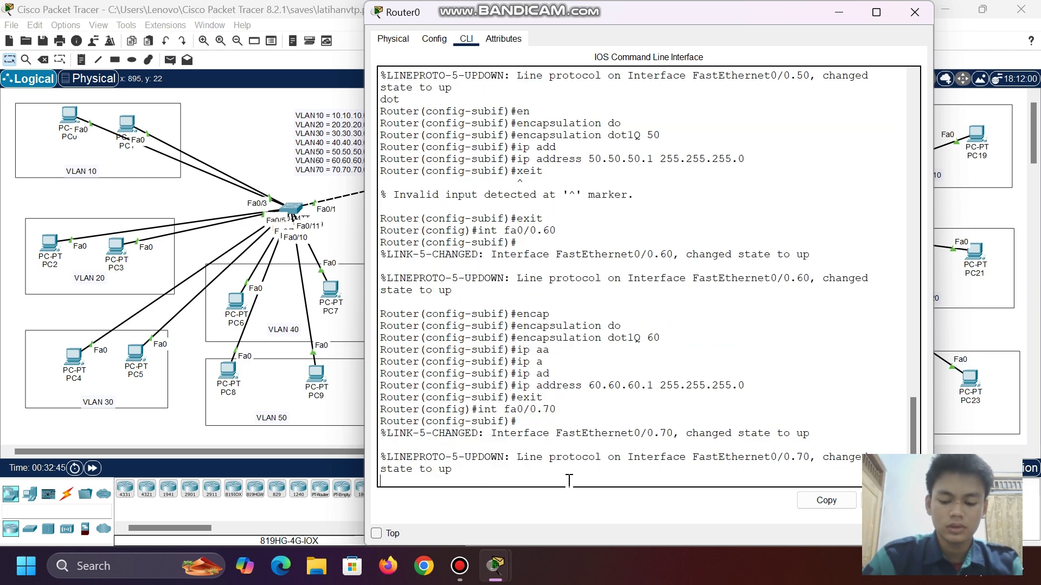
{"action": "type", "text": "enc"}
{"action": "key", "text": "Tab"}
{"action": "type", "text": "v"}
{"action": "key", "text": "BackSpace"}
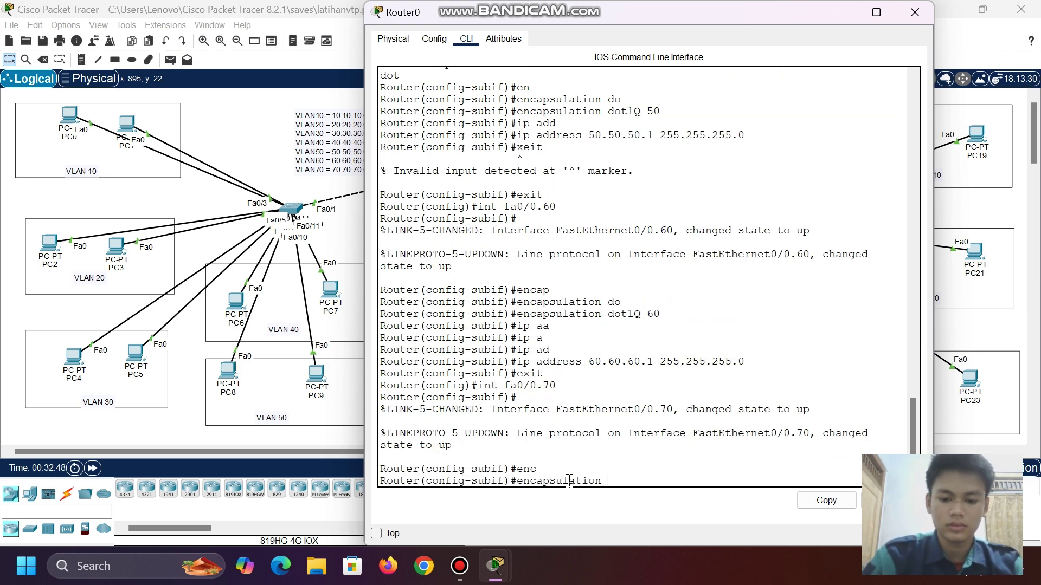
{"action": "type", "text": "do"}
{"action": "key", "text": "Tab"}
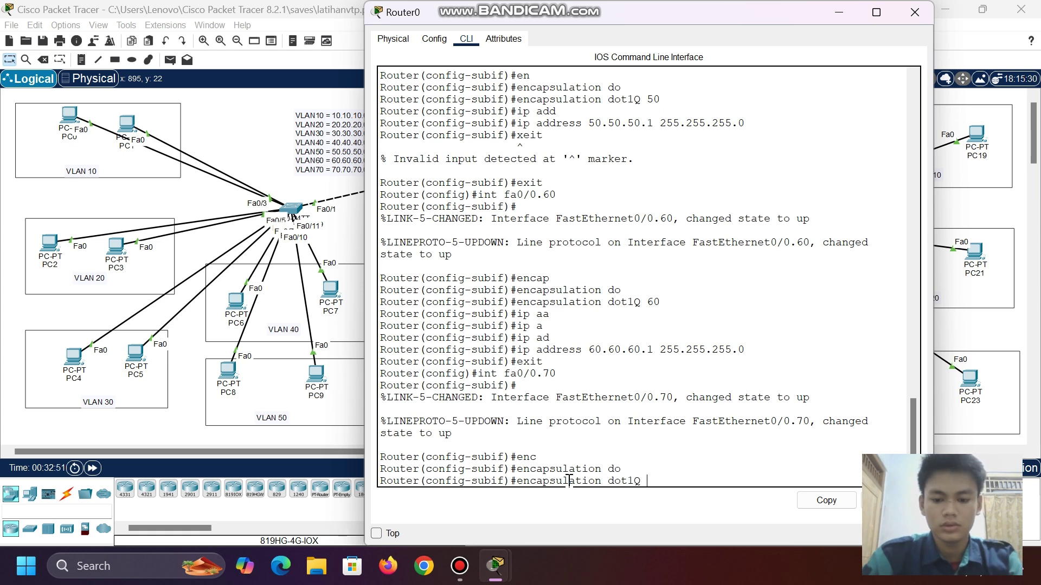
{"action": "type", "text": "70"}
{"action": "key", "text": "Return"}
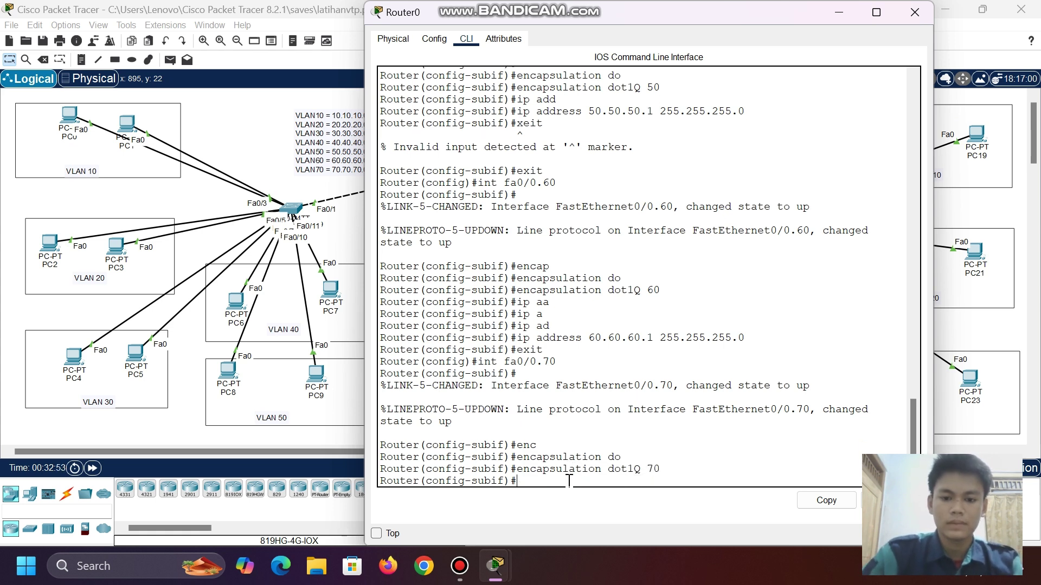
{"action": "type", "text": "e"}
{"action": "type", "text": "ip add"}
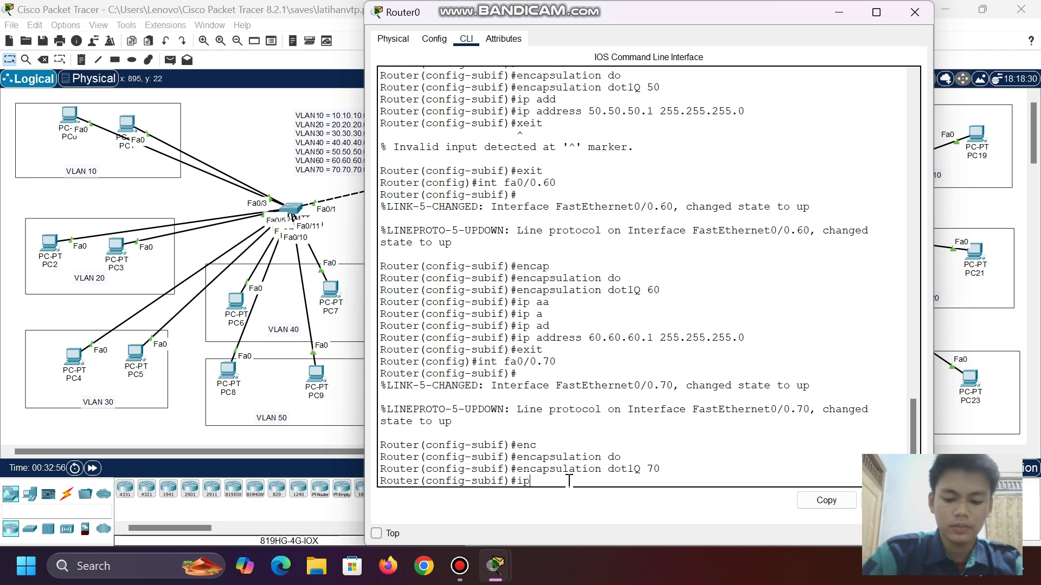
{"action": "key", "text": "Tab"}
{"action": "type", "text": "70.70.70.1"}
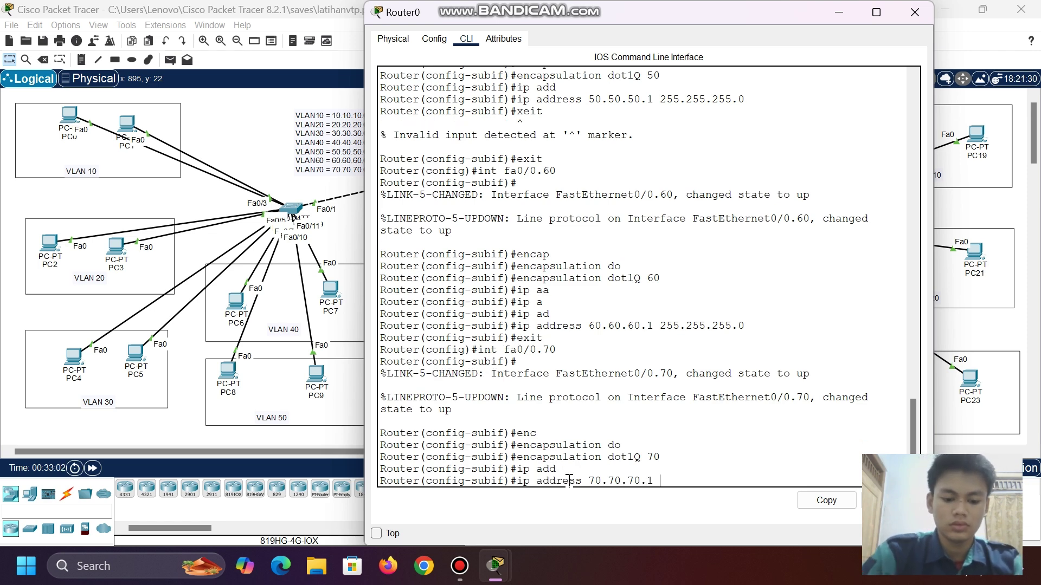
{"action": "type", "text": " 255.255.255.0"}
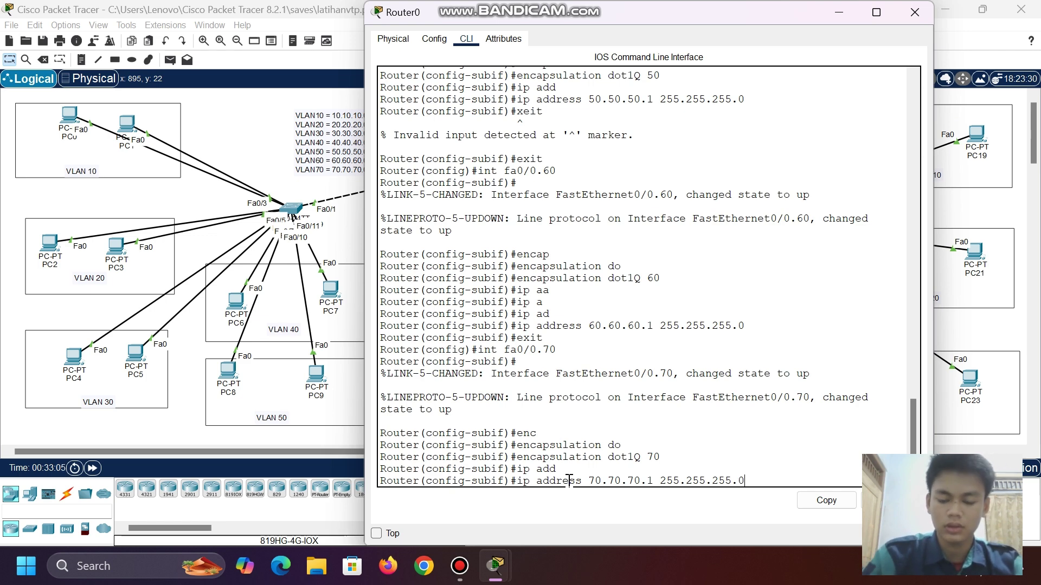
{"action": "key", "text": "Return"}
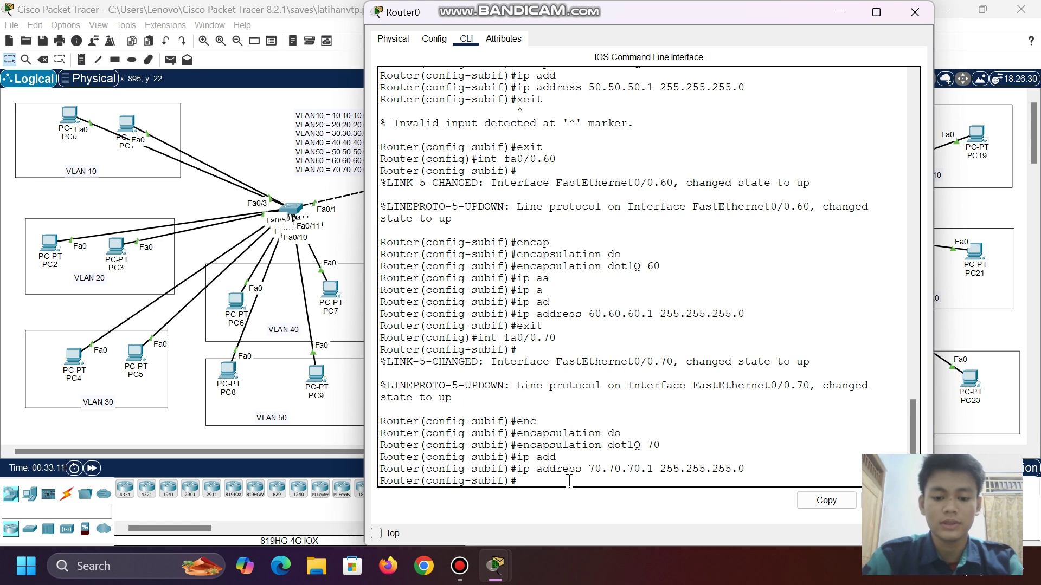
{"action": "type", "text": "exit"}
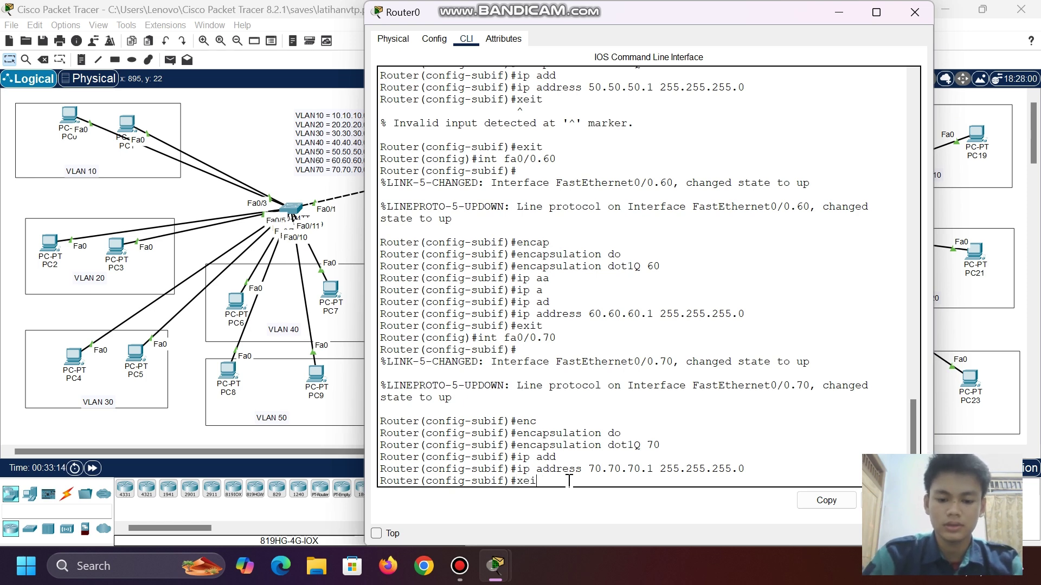
{"action": "key", "text": "Return"}
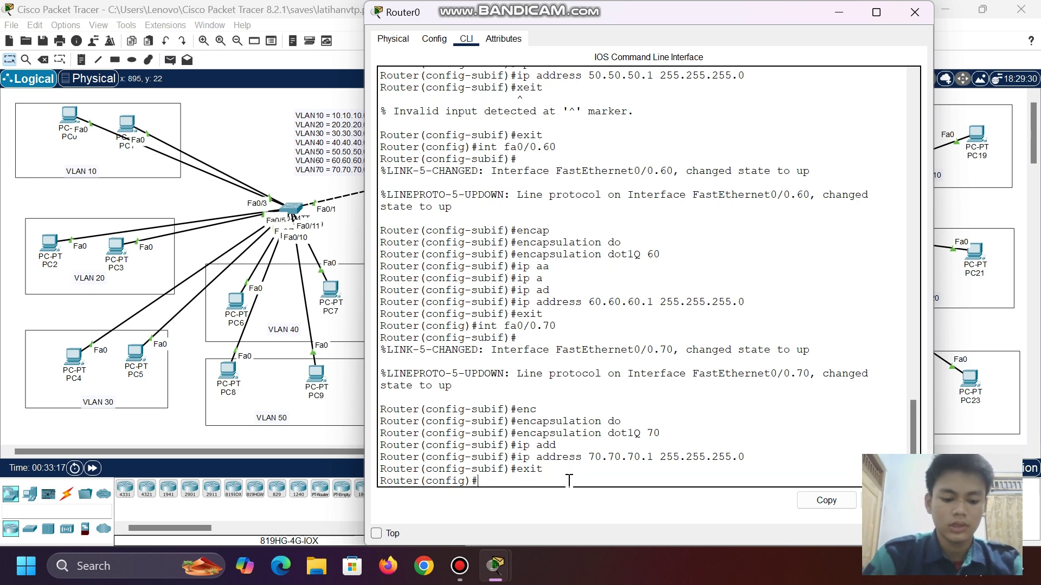
- Run 'do show ip int br' to check that Fa0/0.10–.70 are up with their gateway addresses
{"action": "type", "text": "d"}
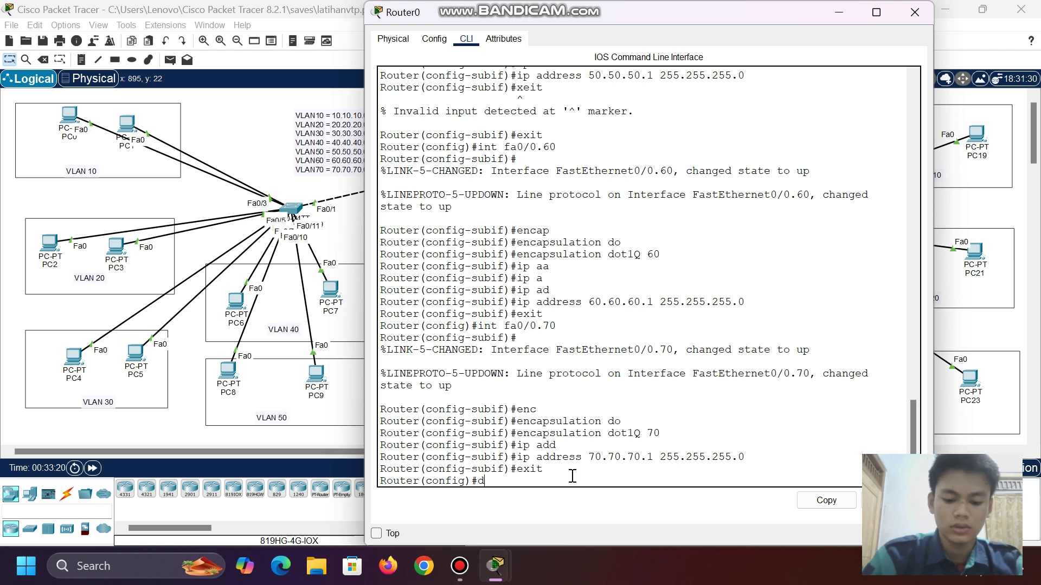
{"action": "key", "text": "BackSpace"}
{"action": "type", "text": "ip"}
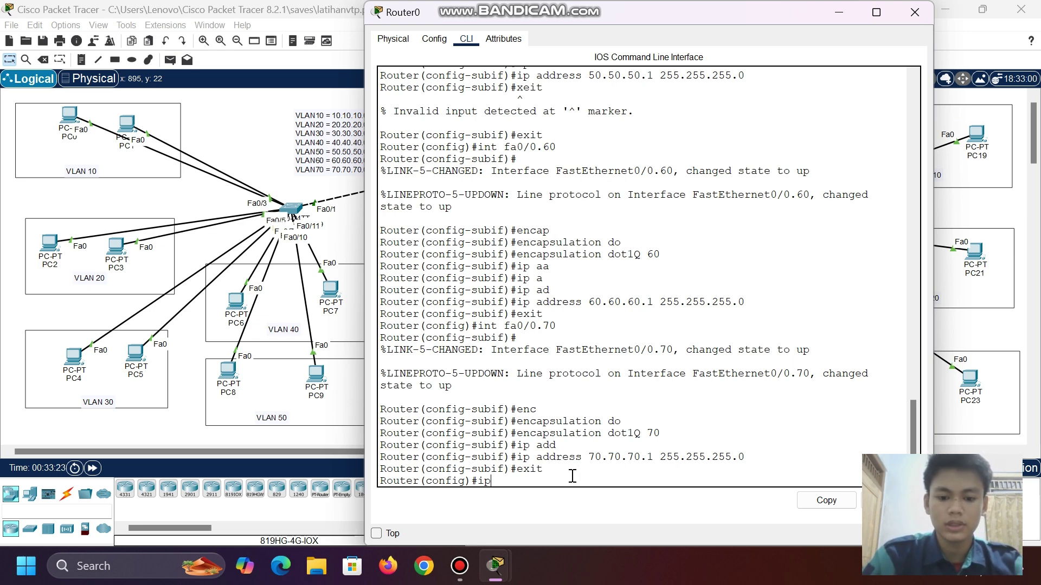
{"action": "key", "text": "BackSpace"}
{"action": "key", "text": "BackSpace"}
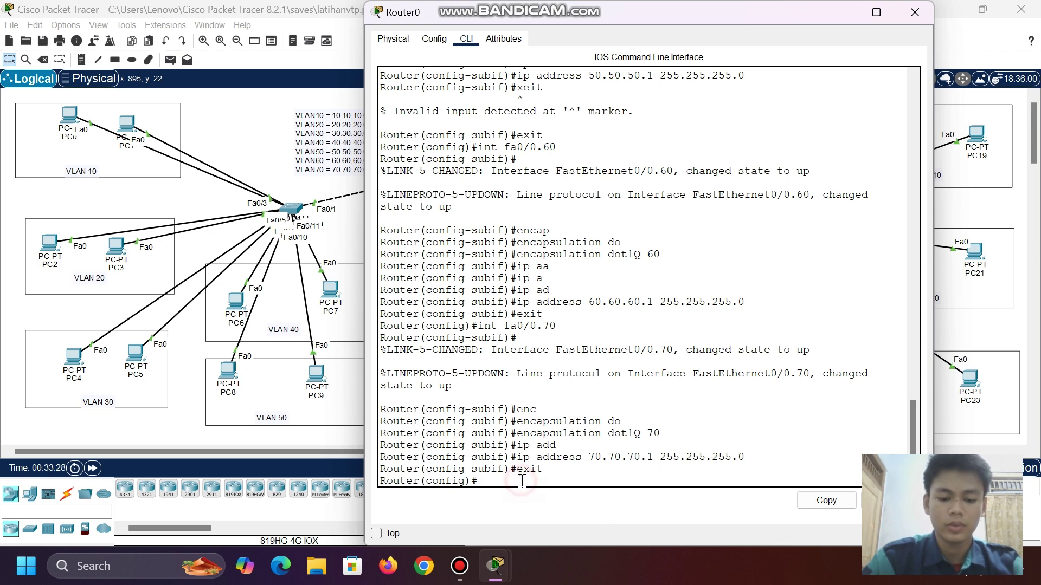
{"action": "type", "text": "d"}
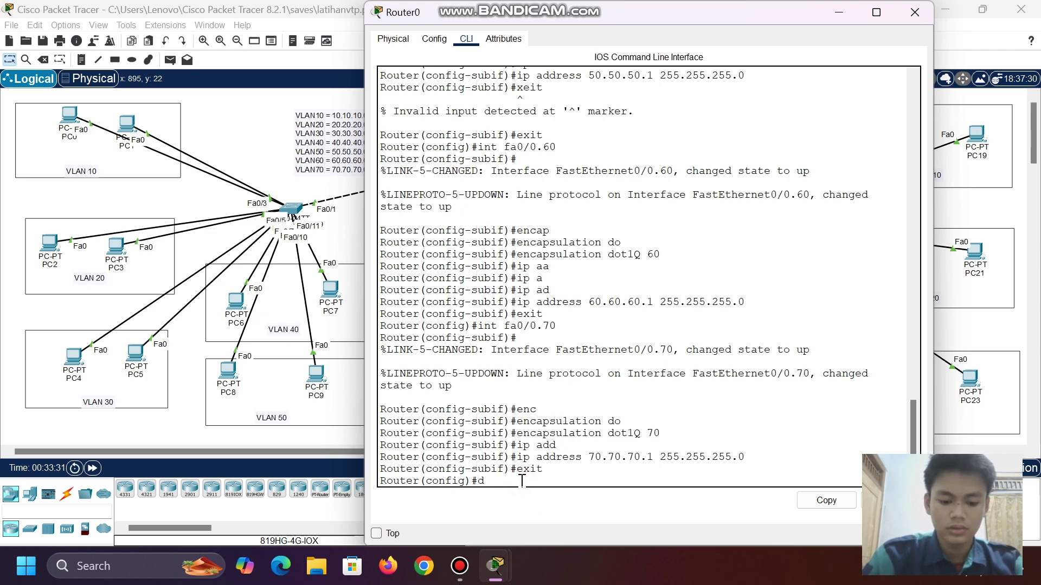
{"action": "type", "text": "o show ip in"}
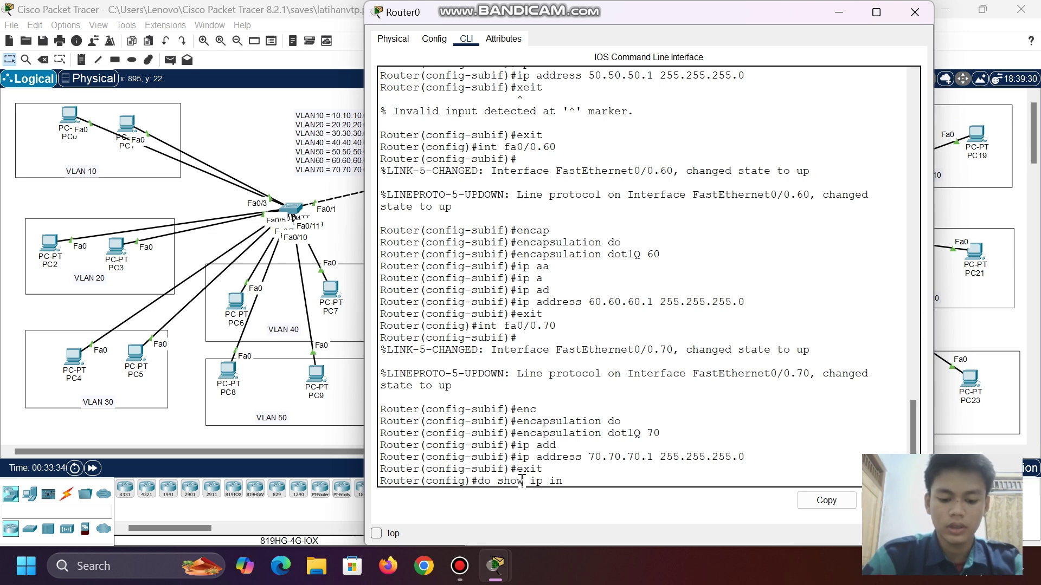
{"action": "type", "text": "t br"}
{"action": "key", "text": "Return"}
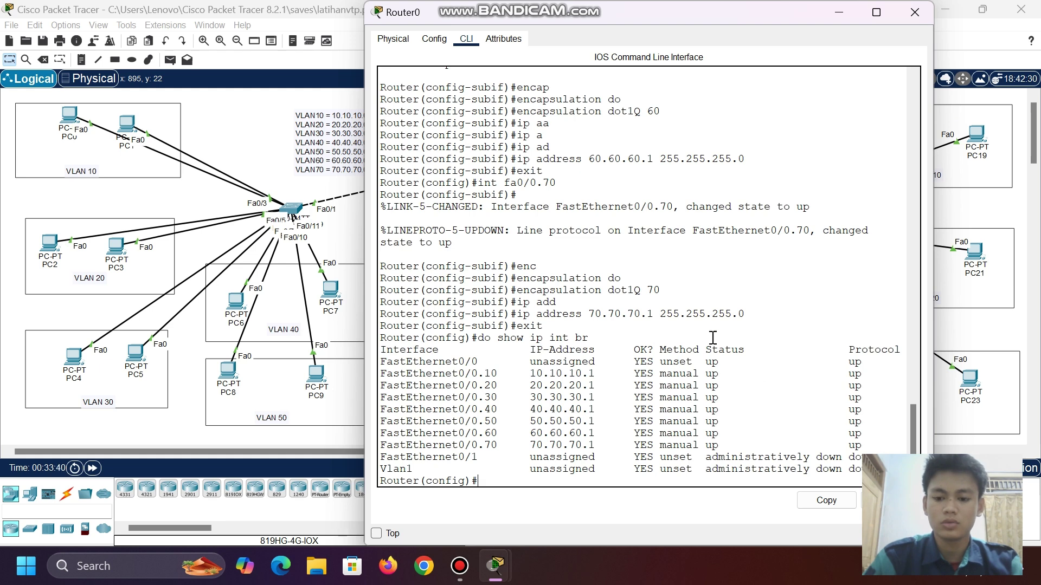
{"action": "left_click", "coordinate": [490, 482]}
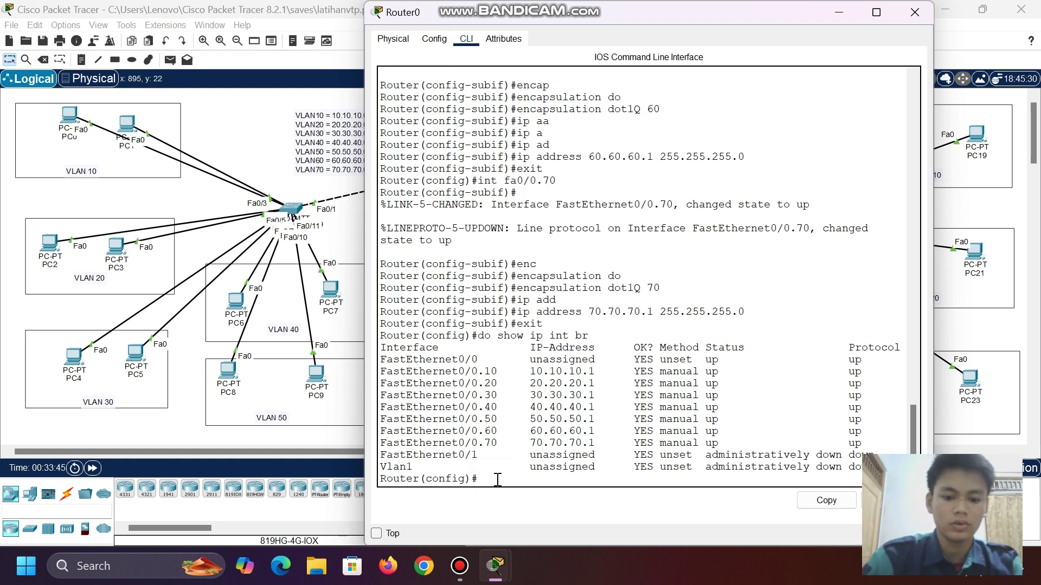
- Create the DHCP pool named VLAN10 on Router0
{"action": "type", "text": "ip dh"}
{"action": "key", "text": "Tab"}
{"action": "type", "text": "poo"}
{"action": "key", "text": "Tab"}
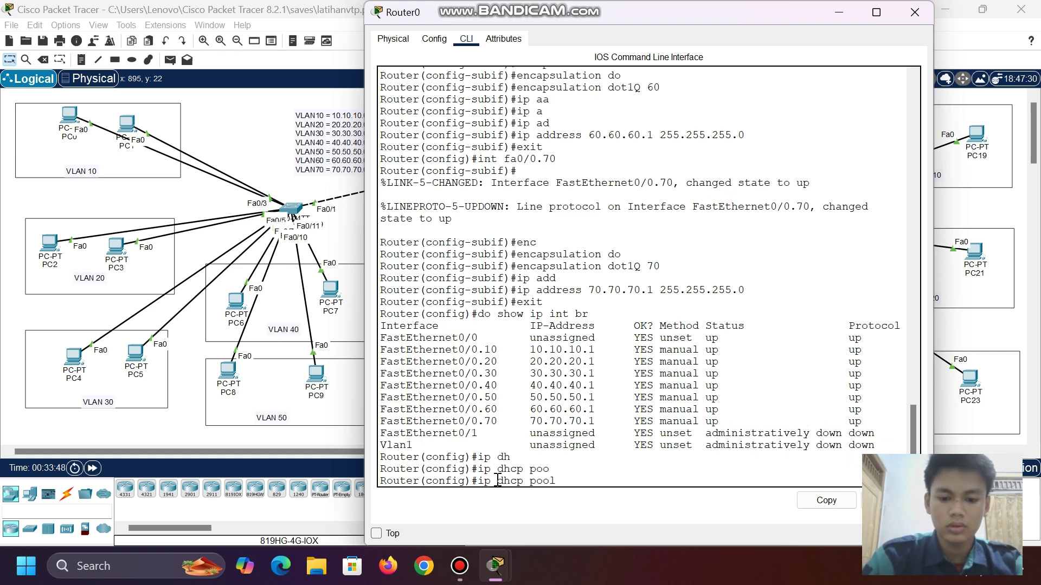
{"action": "type", "text": "vla"}
{"action": "key", "text": "Tab"}
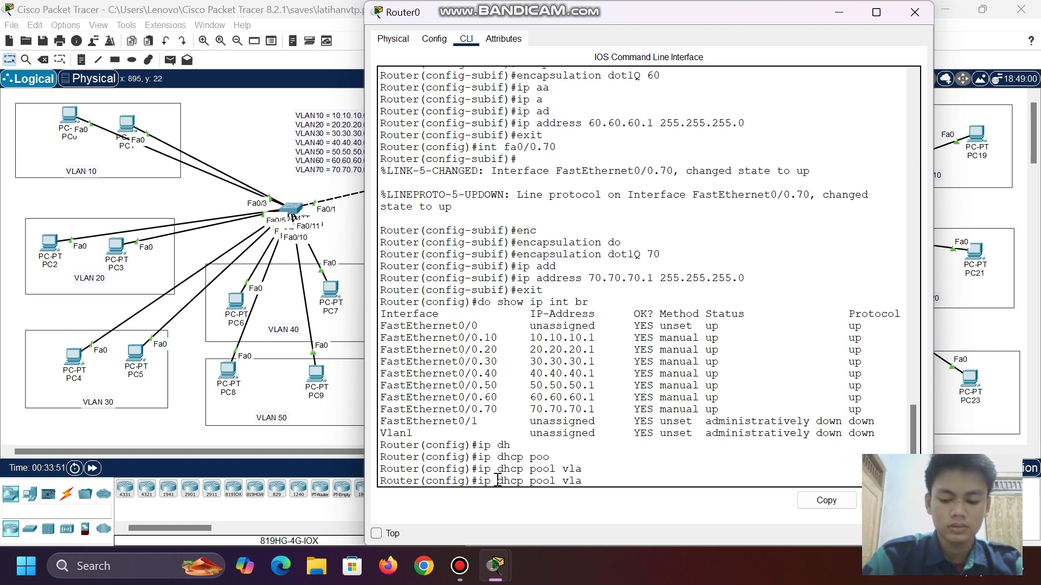
{"action": "key", "text": "BackSpace"}
{"action": "key", "text": "BackSpace"}
{"action": "key", "text": "BackSpace"}
{"action": "type", "text": "VLA"}
{"action": "key", "text": "Tab"}
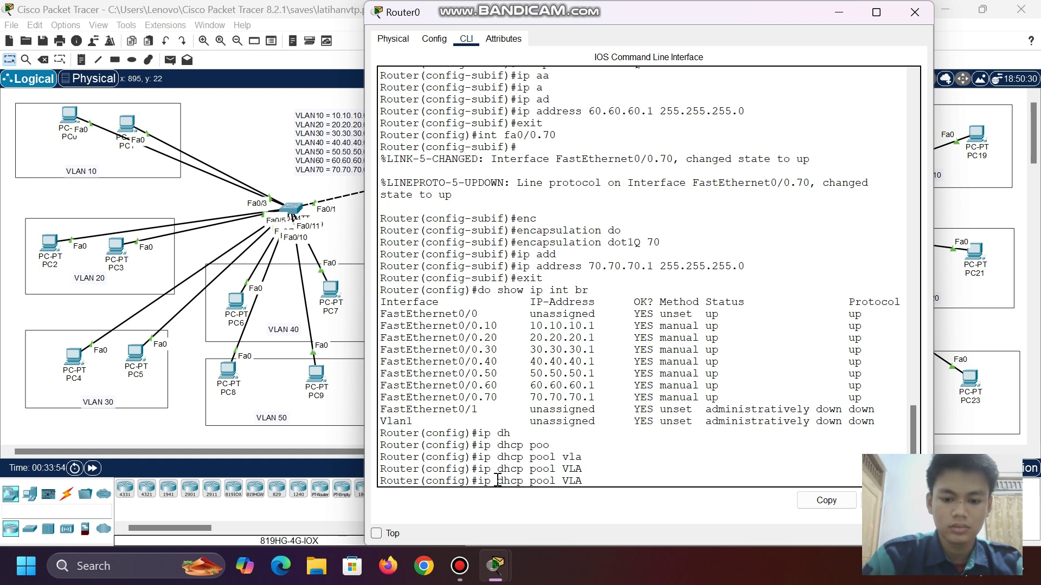
{"action": "type", "text": "N10"}
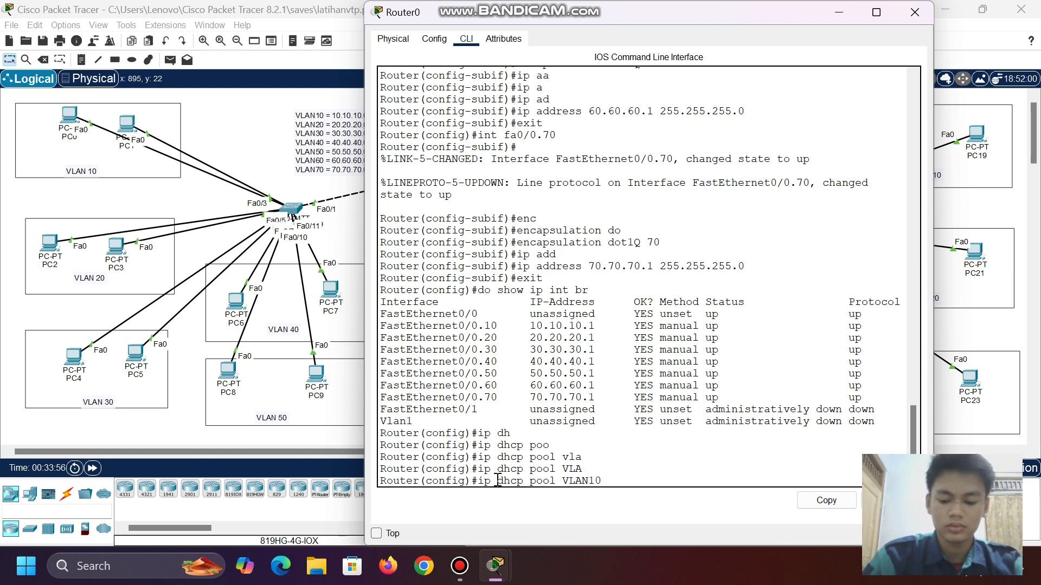
{"action": "key", "text": "Return"}
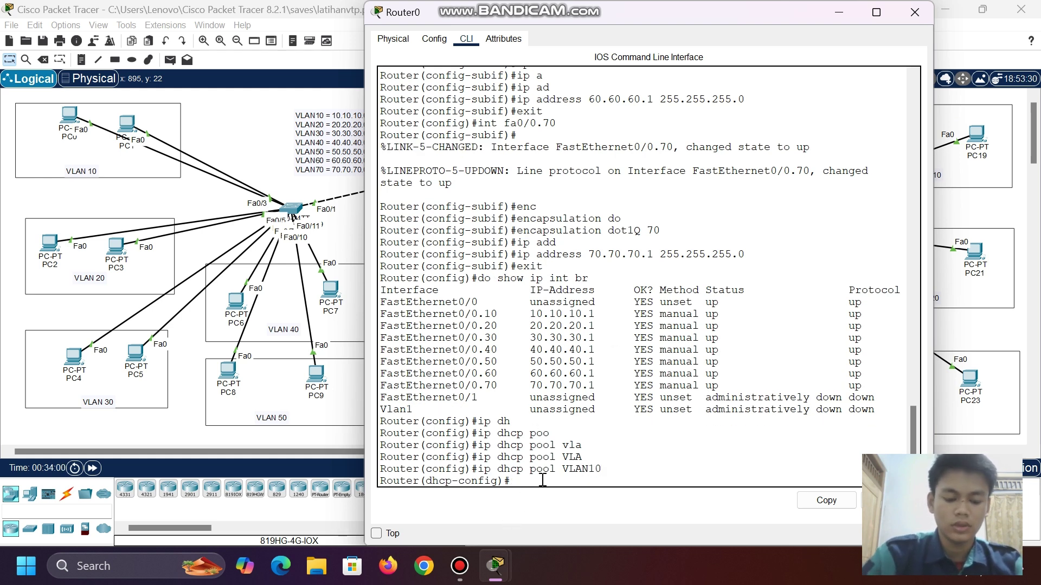
- Set pool VLAN10's network 10.10.10.0/24, default router 10.10.10.1 and DNS server 8.8.8.8
{"action": "type", "text": "net"}
{"action": "key", "text": "Tab"}
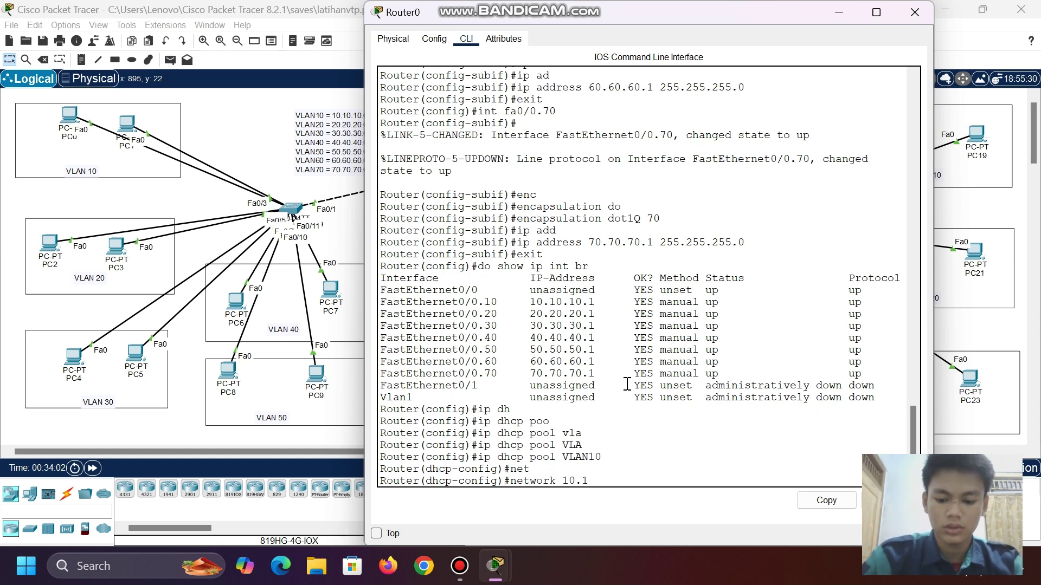
{"action": "type", "text": "10.10.10.0 255"}
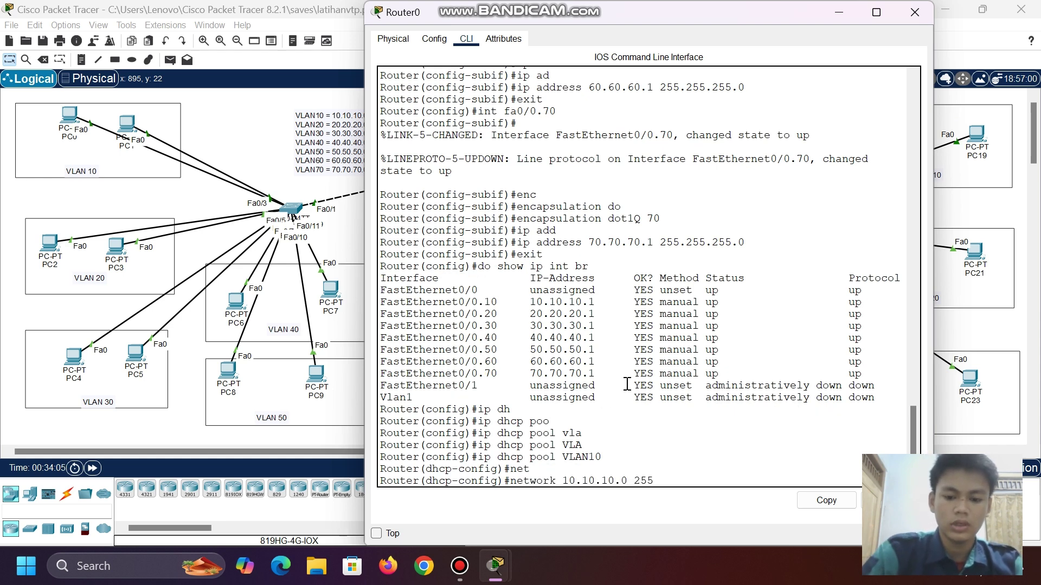
{"action": "type", "text": ".255.255.0"}
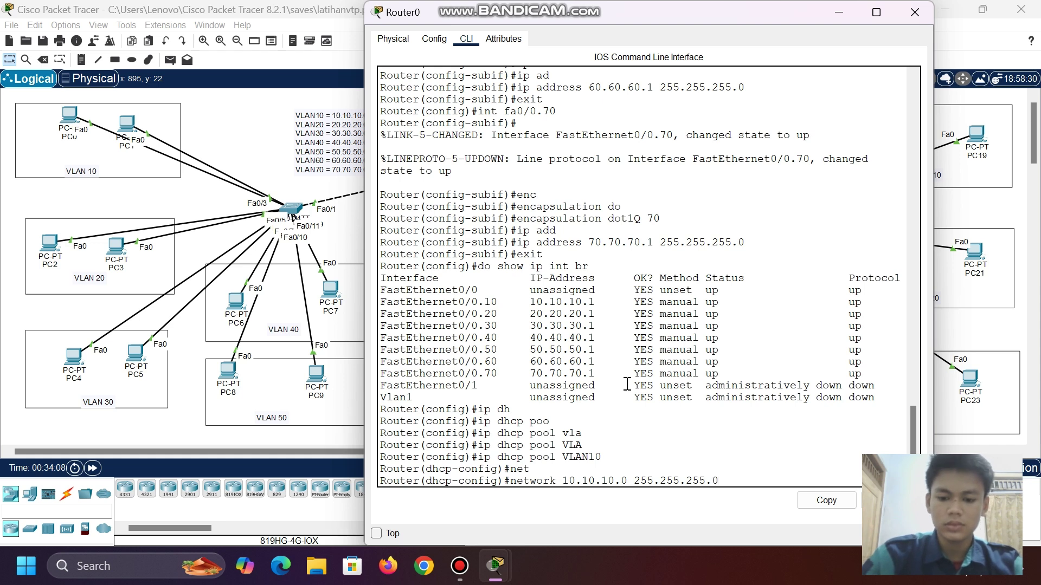
{"action": "key", "text": "Return"}
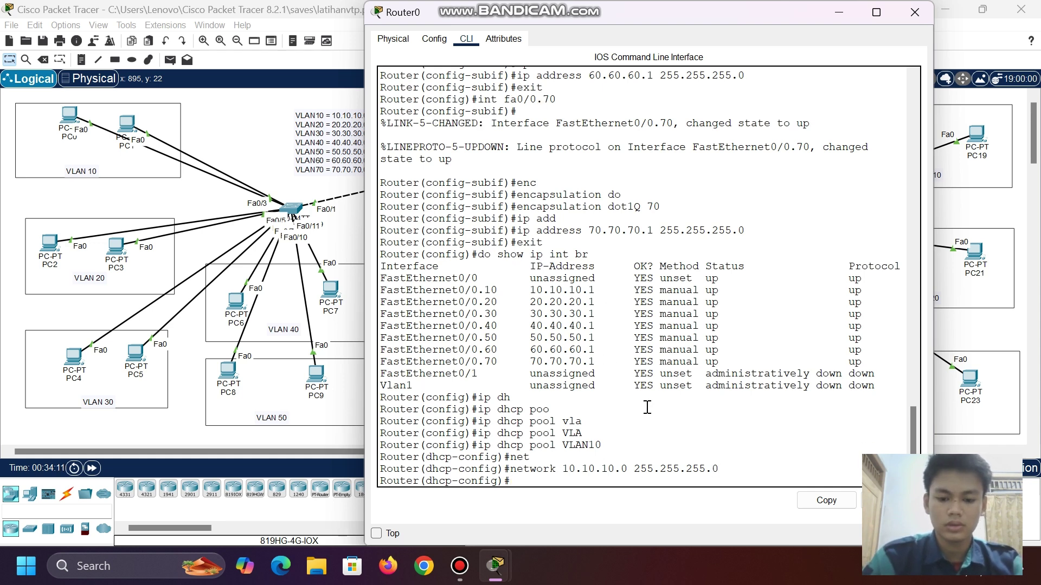
{"action": "type", "text": "def"}
{"action": "key", "text": "Tab"}
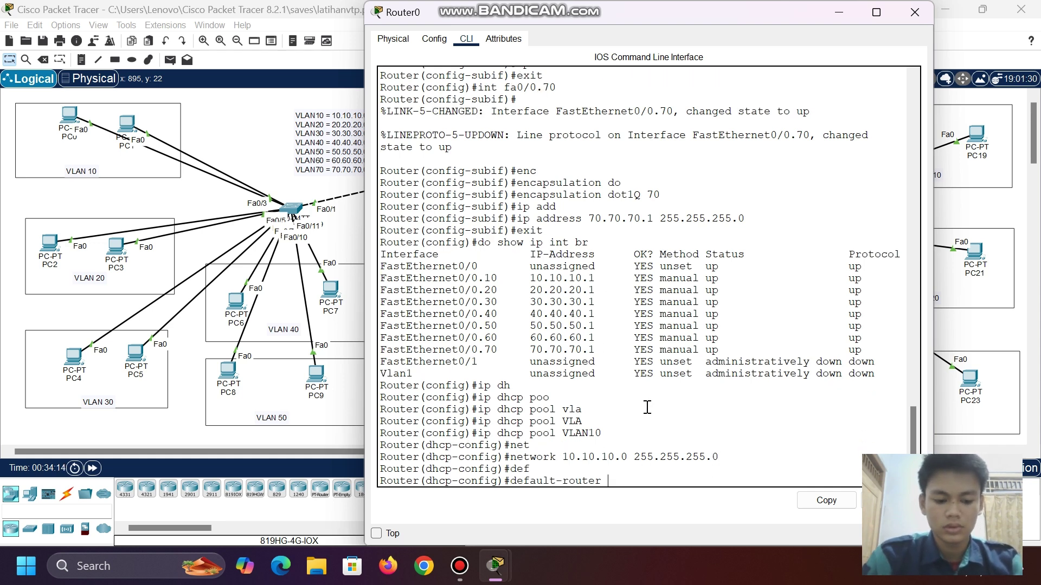
{"action": "type", "text": "10.10.10.1"}
{"action": "key", "text": "Return"}
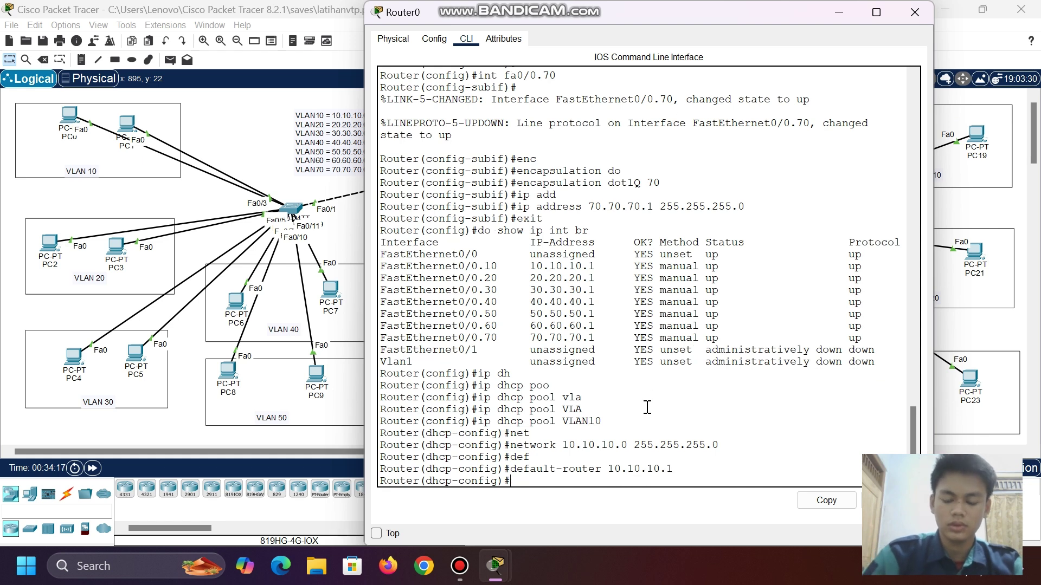
{"action": "type", "text": "dn"}
{"action": "key", "text": "Tab"}
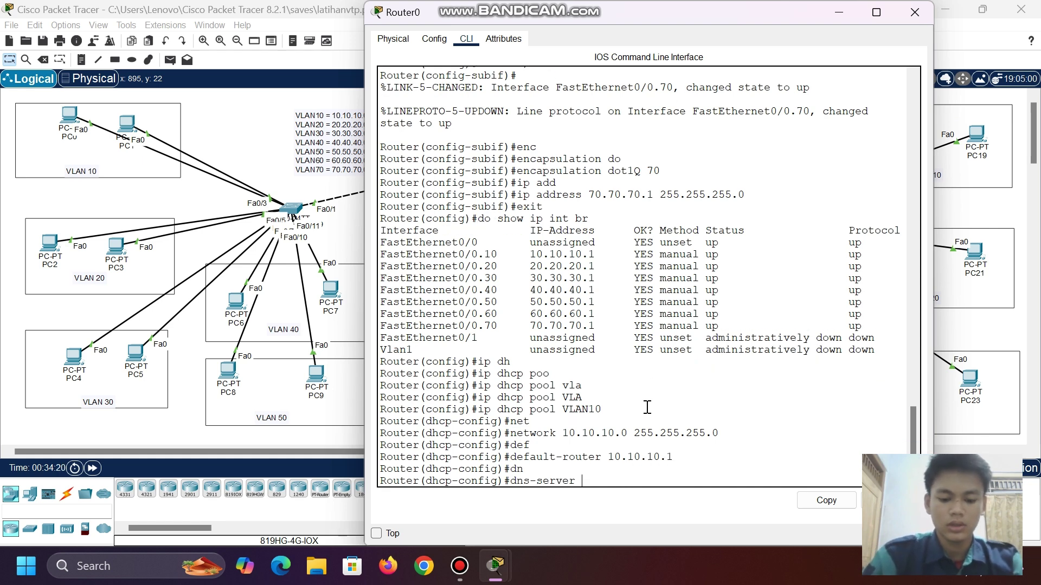
{"action": "type", "text": "8.8.8.8"}
{"action": "key", "text": "Return"}
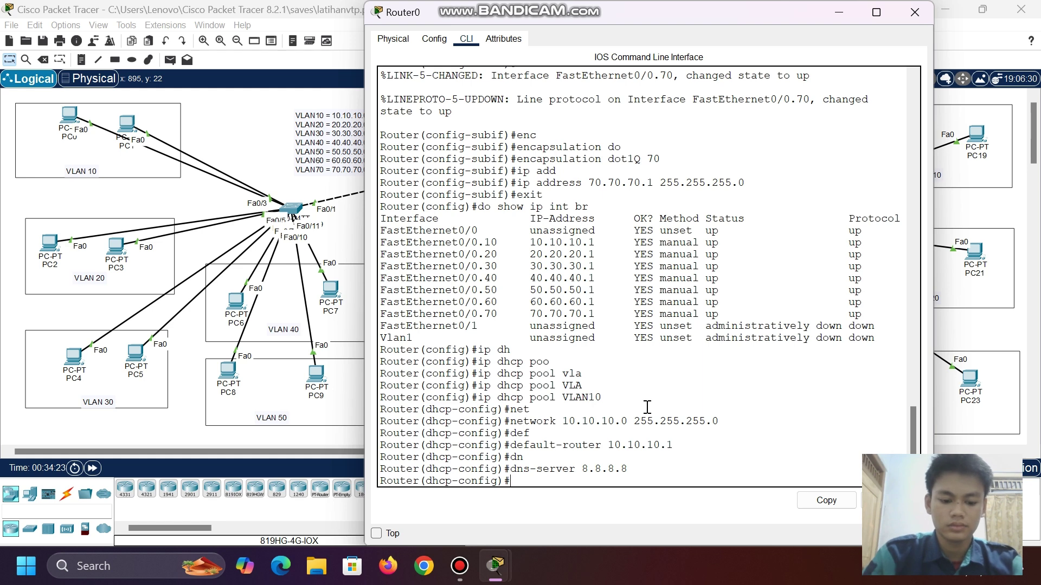
{"action": "type", "text": "exit"}
{"action": "key", "text": "Return"}
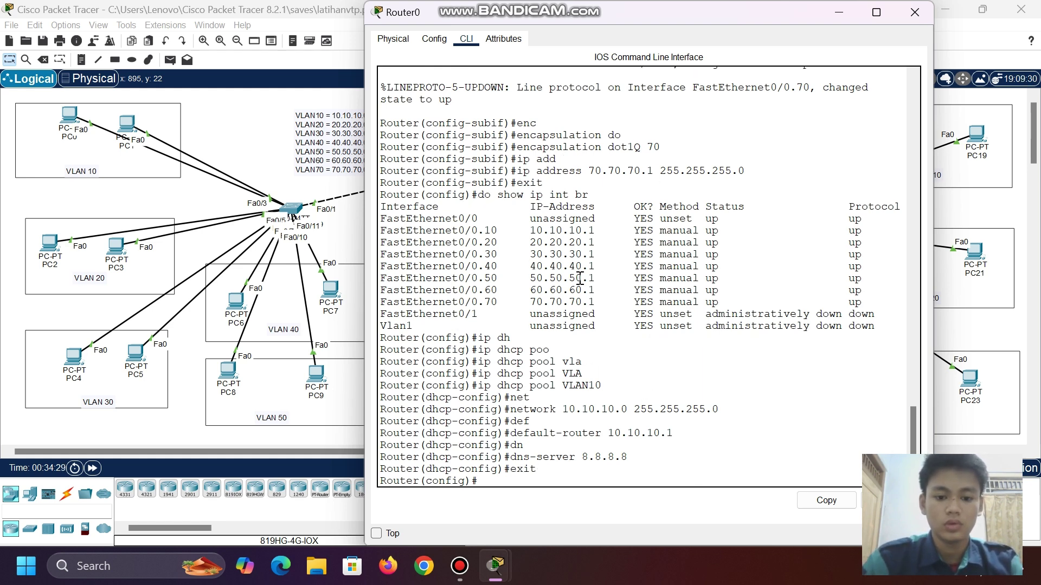
- Create DHCP pool vlan20 with network 20.20.20.0 255.255.255.0
{"action": "type", "text": "ip dh"}
{"action": "key", "text": "Tab"}
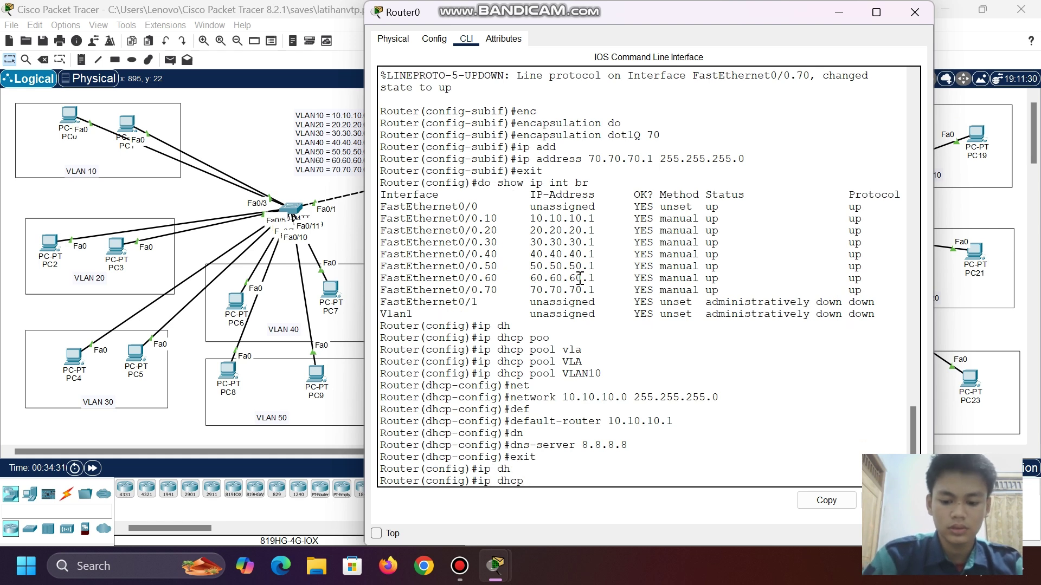
{"action": "type", "text": "po"}
{"action": "key", "text": "Tab"}
{"action": "key", "text": "Tab"}
{"action": "type", "text": "vlan20"}
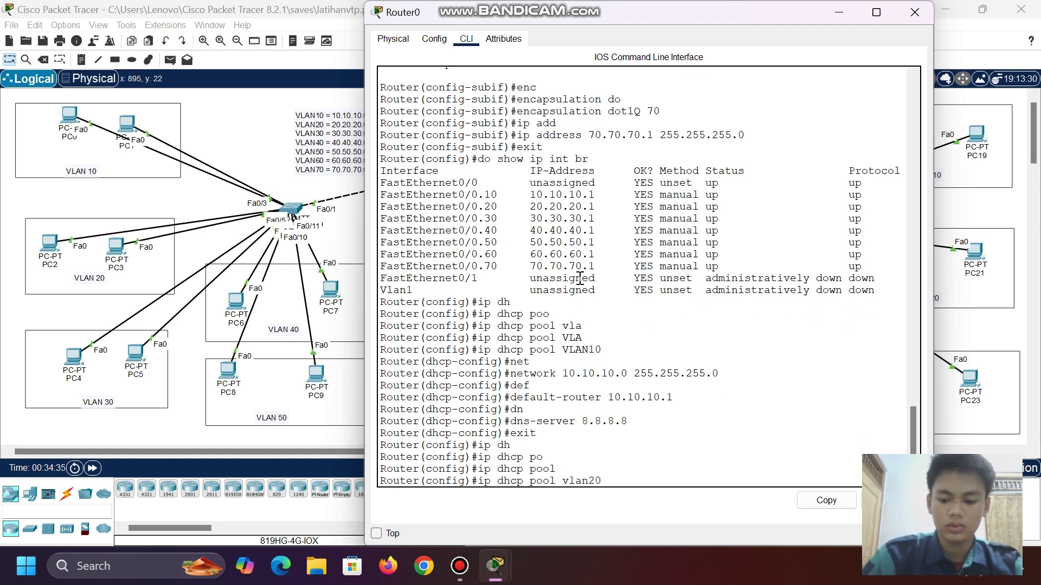
{"action": "key", "text": "Return"}
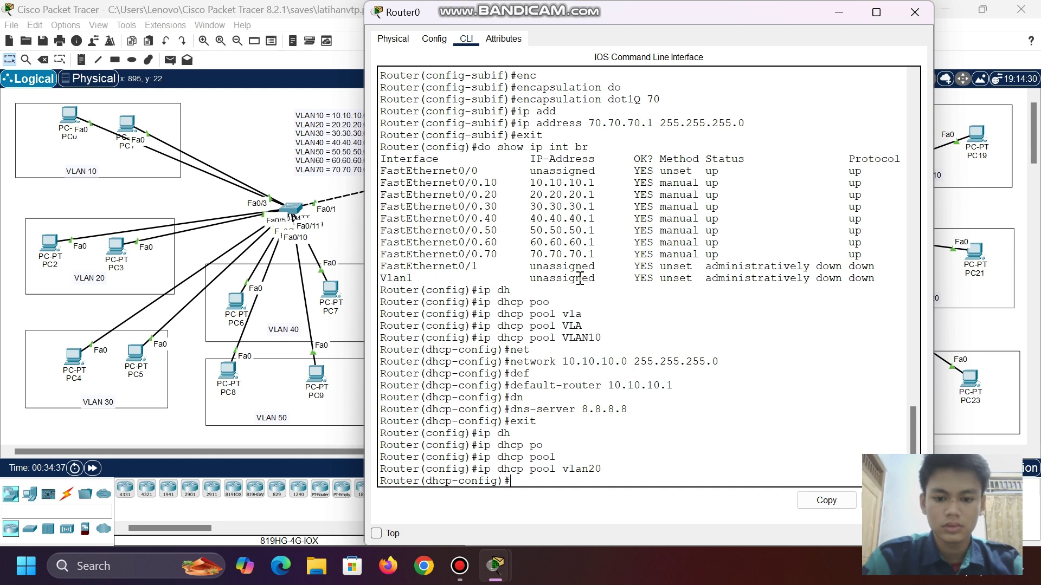
{"action": "type", "text": "net"}
{"action": "key", "text": "Tab"}
{"action": "type", "text": "20.20"}
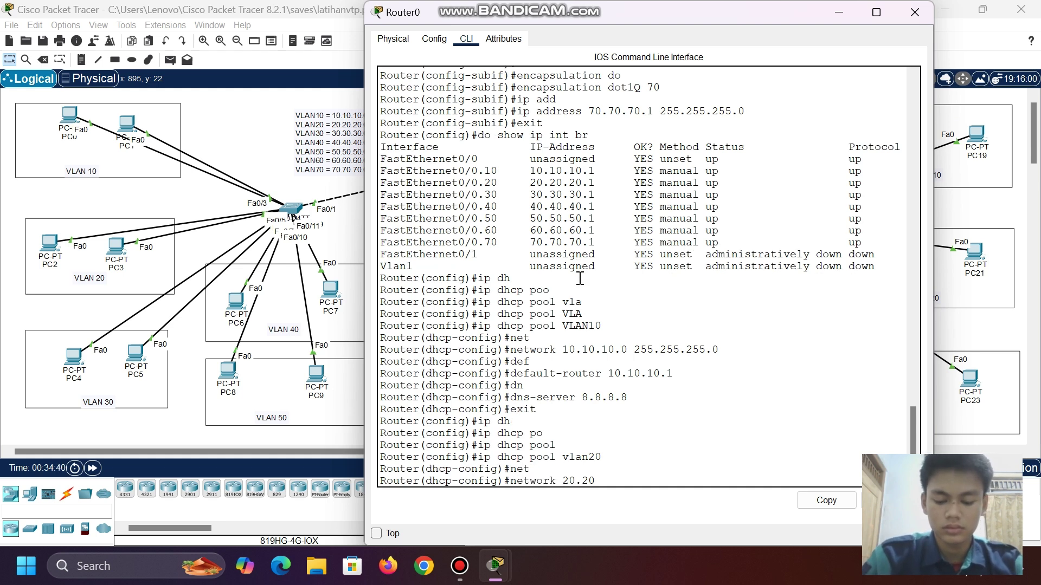
{"action": "type", "text": ".20.0 2"}
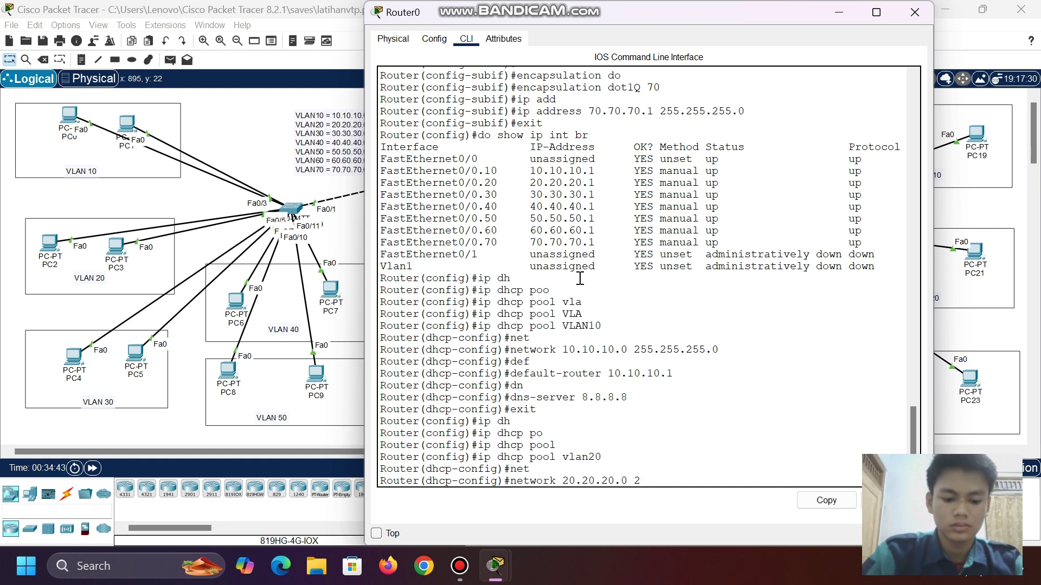
{"action": "type", "text": "55.255.255"}
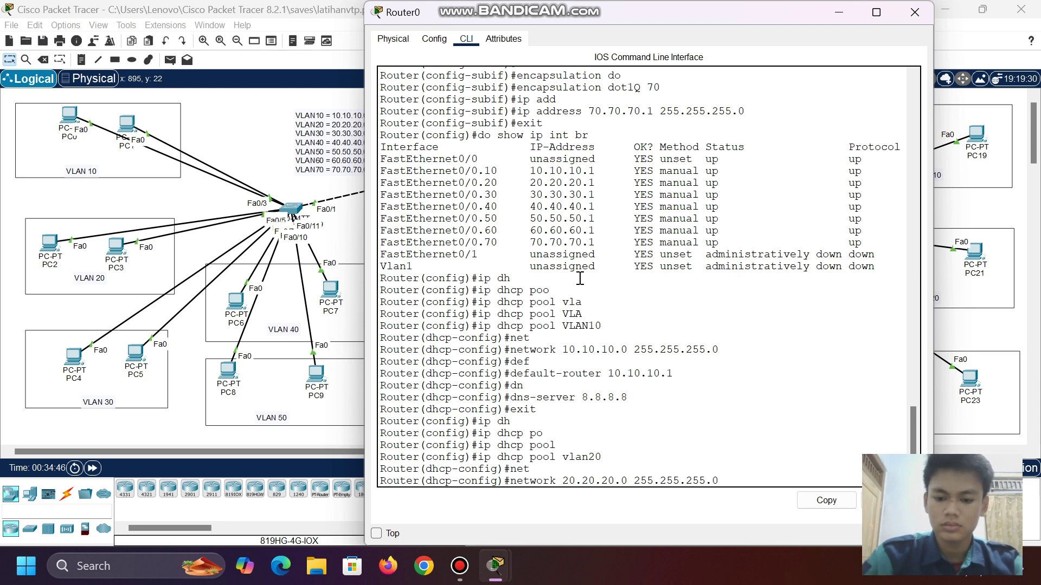
{"action": "type", "text": ".0"}
{"action": "key", "text": "Return"}
- Give pool vlan20 default router 20.20.20.1 and DNS server 8.8.8.8
{"action": "type", "text": "daf"}
{"action": "key", "text": "Tab"}
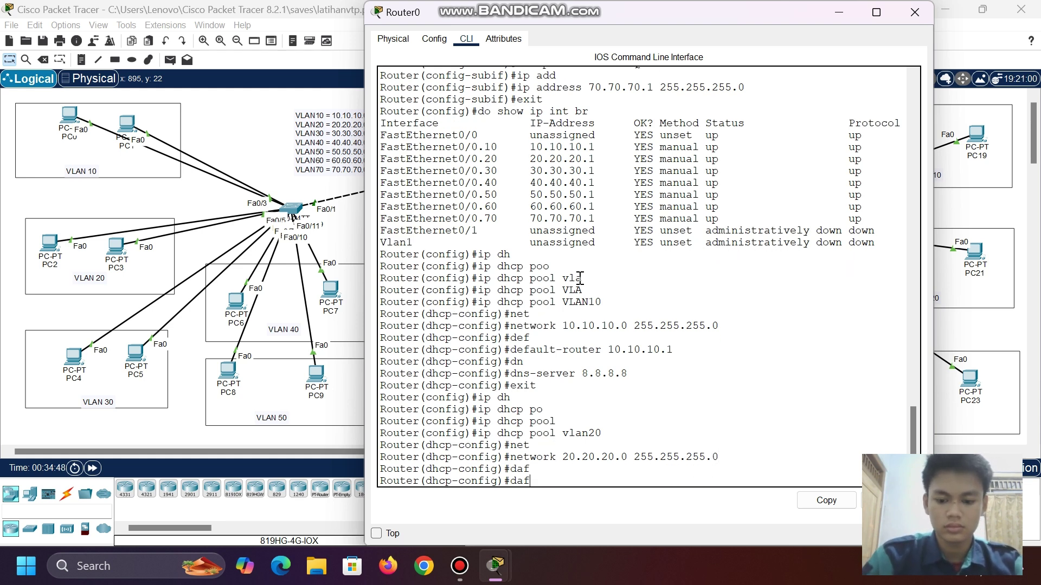
{"action": "key", "text": "BackSpace"}
{"action": "key", "text": "BackSpace"}
{"action": "type", "text": "ef"}
{"action": "key", "text": "Tab"}
{"action": "type", "text": "20."}
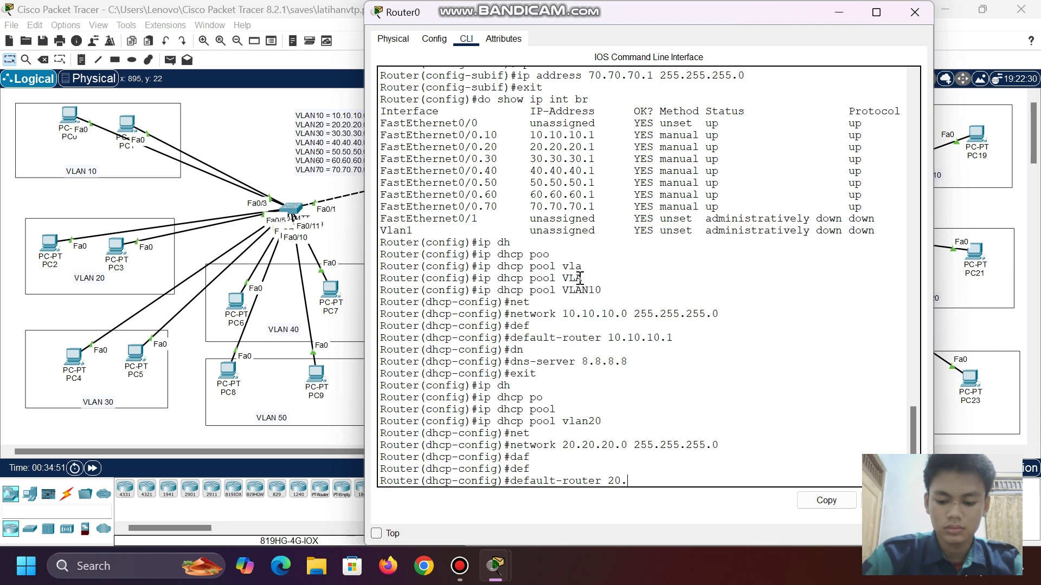
{"action": "type", "text": "20.20.1"}
{"action": "key", "text": "Return"}
{"action": "type", "text": "dn"}
{"action": "key", "text": "Tab"}
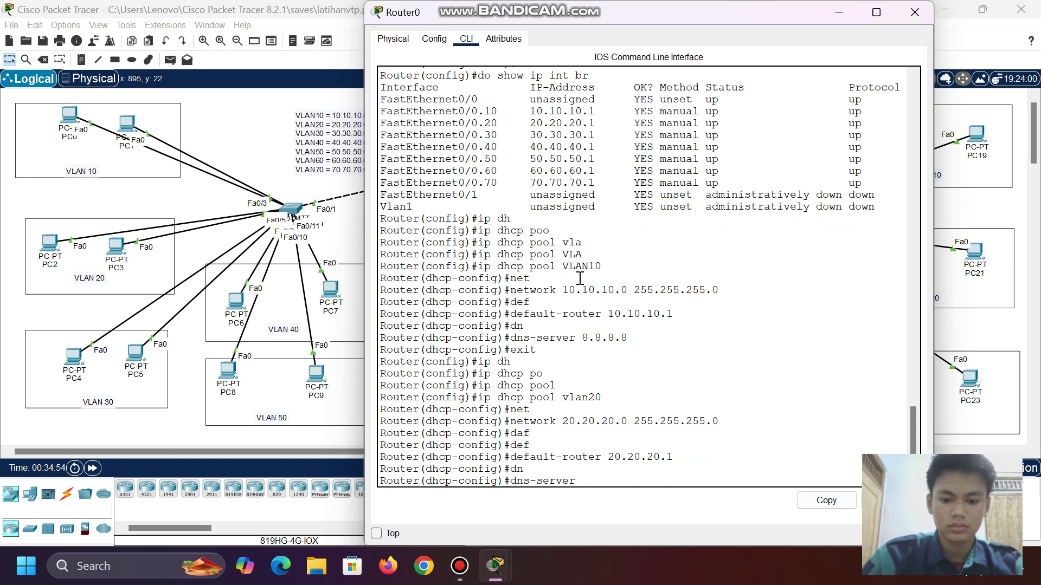
{"action": "type", "text": "8.8.8.8"}
{"action": "key", "text": "Return"}
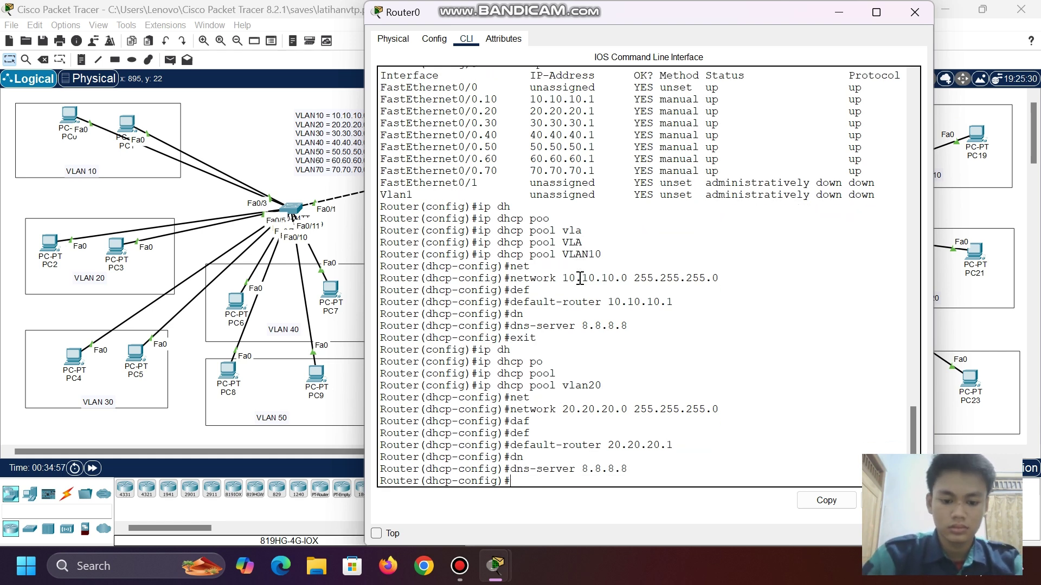
{"action": "type", "text": "exit"}
{"action": "key", "text": "Return"}
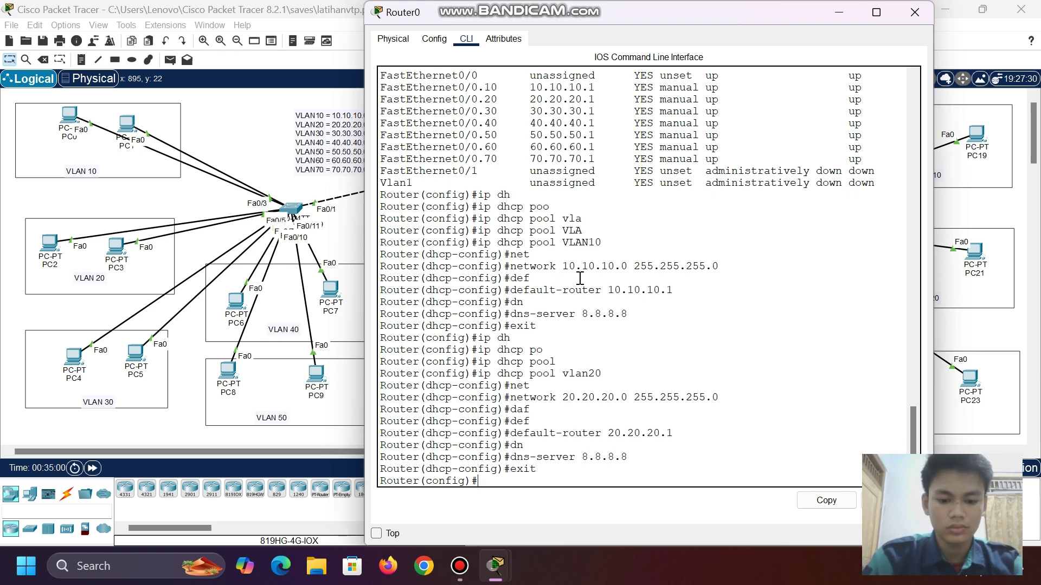
- Create DHCP pool vlan30 on Router0 with network 30.30.30.0 255.255.255.0
{"action": "type", "text": "ip dh"}
{"action": "key", "text": "Tab"}
{"action": "type", "text": "po"}
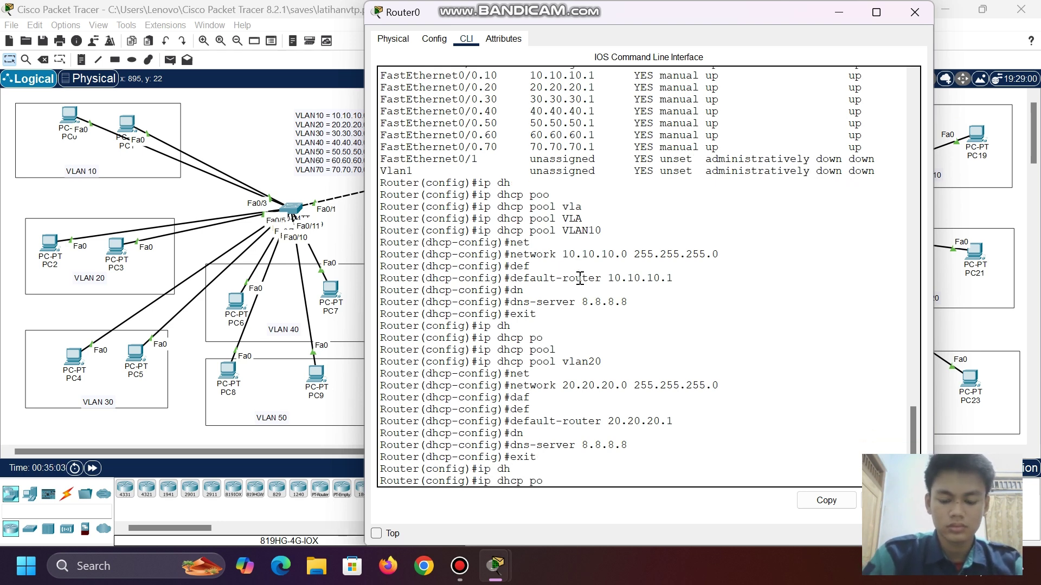
{"action": "key", "text": "Tab"}
{"action": "type", "text": "vlaa"}
{"action": "key", "text": "Tab"}
{"action": "key", "text": "BackSpace"}
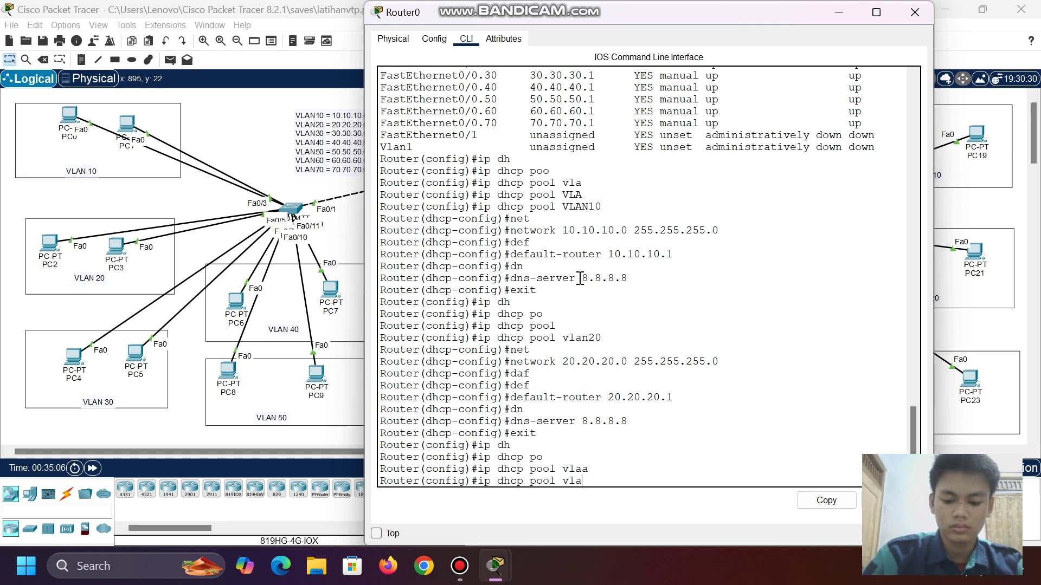
{"action": "type", "text": "n30"}
{"action": "key", "text": "Return"}
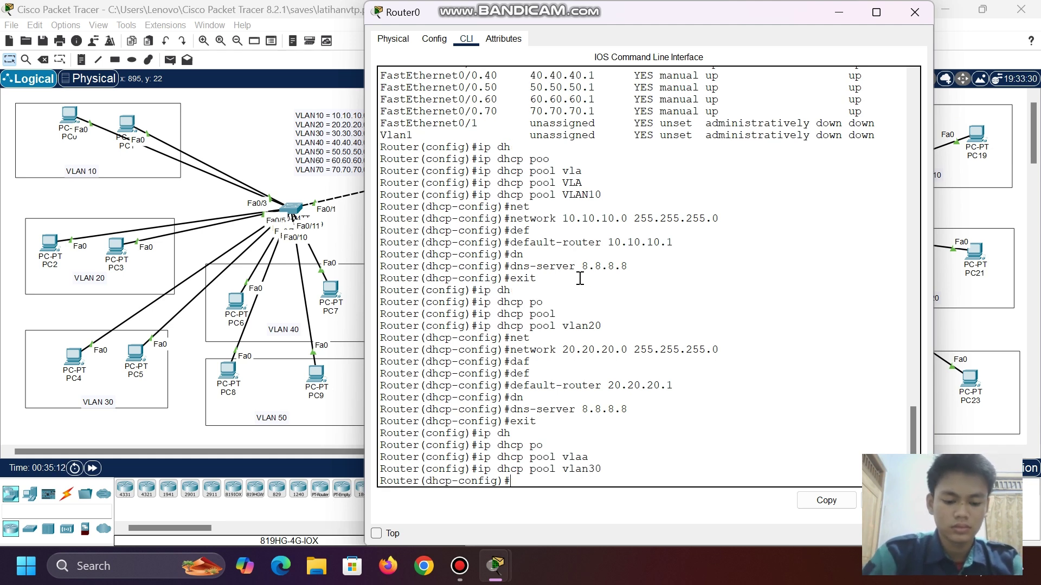
{"action": "type", "text": "net"}
{"action": "key", "text": "Tab"}
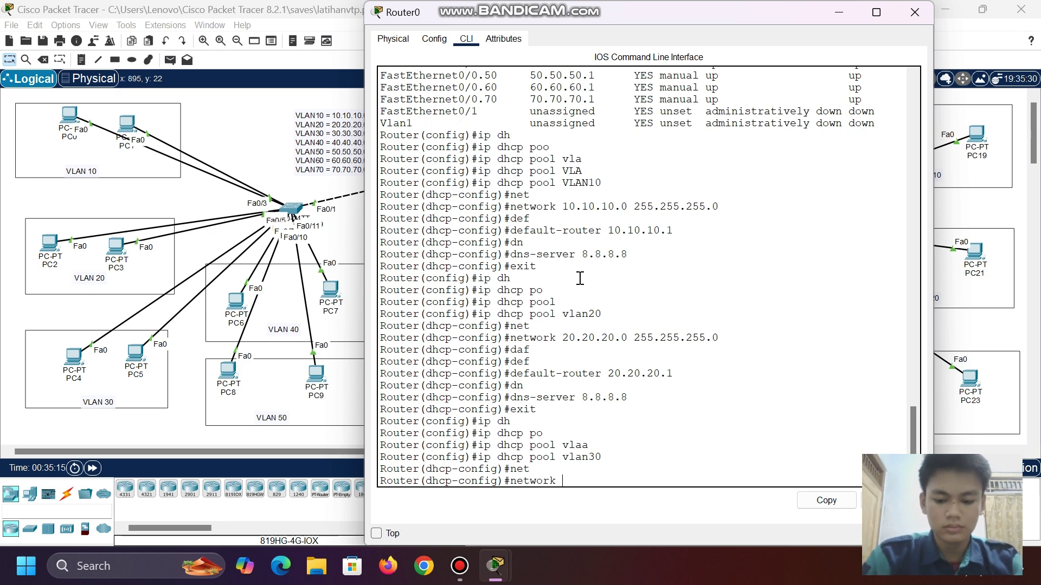
{"action": "type", "text": "30.30.30.0 "}
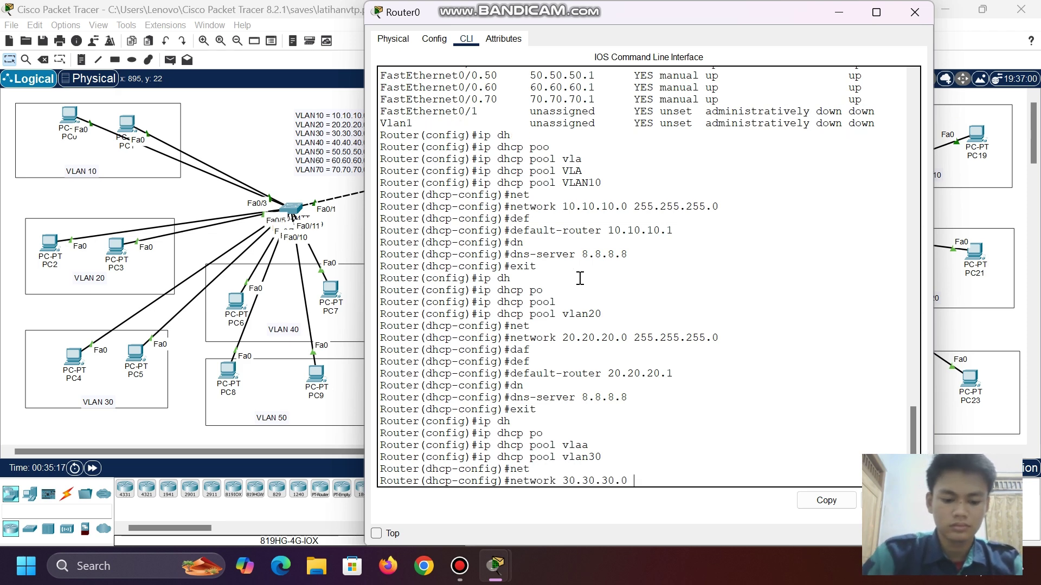
{"action": "type", "text": "255.255.255.255.2"}
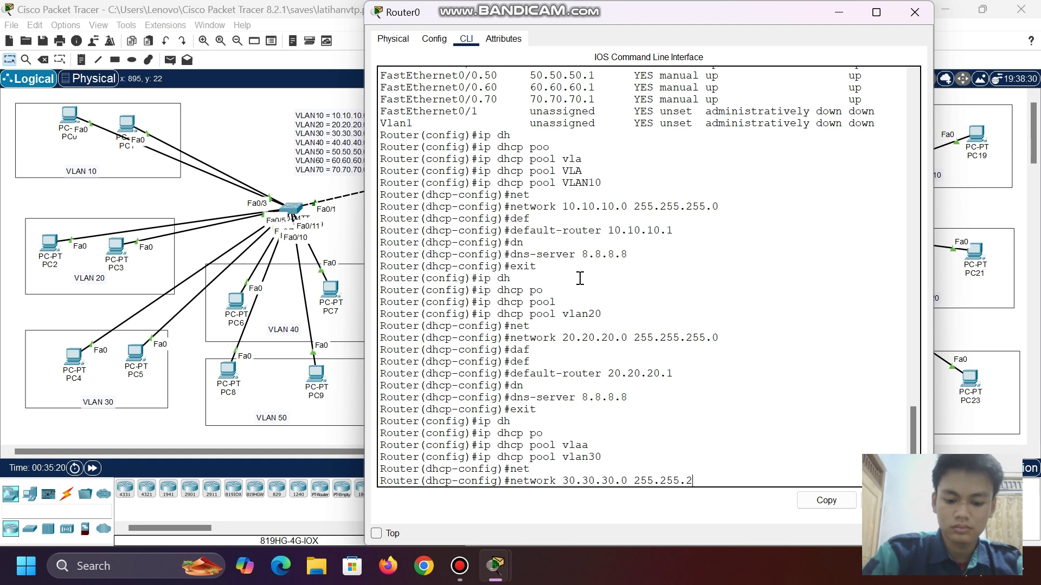
{"action": "type", "text": ".0"}
{"action": "key", "text": "Return"}
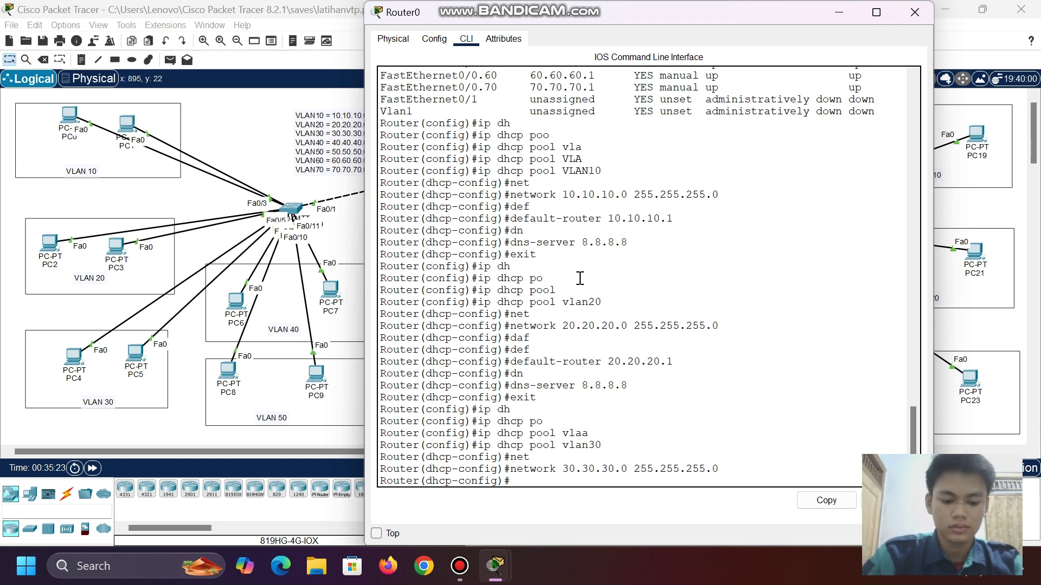
- Give pool vlan30 default-router 30.30.30.1 and dns-server 8.8.8.8, then exit the pool
{"action": "type", "text": "daf"}
{"action": "key", "text": "Tab"}
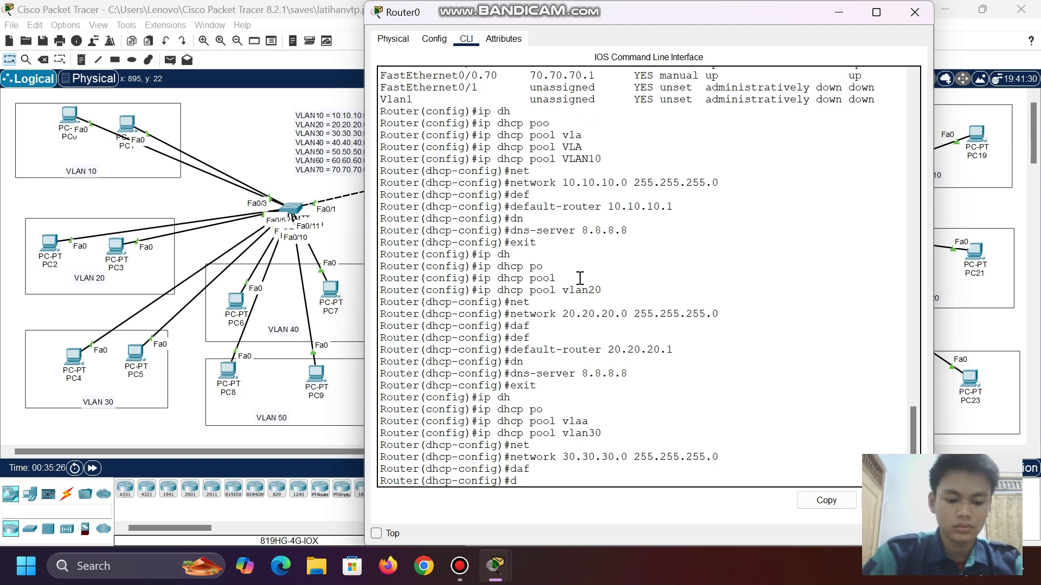
{"action": "type", "text": "ef"}
{"action": "key", "text": "Tab"}
{"action": "type", "text": "30.30.30.1"}
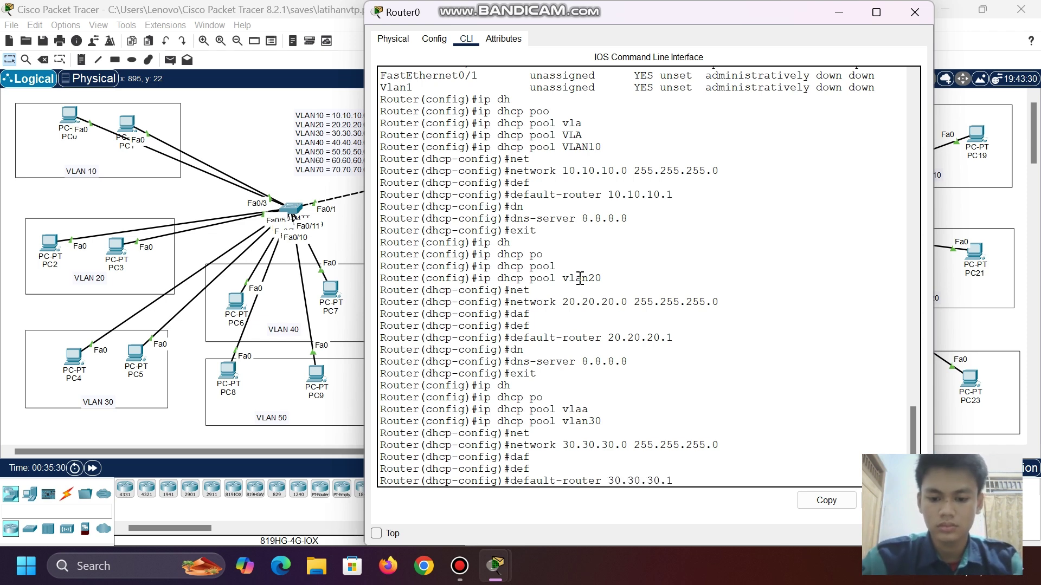
{"action": "key", "text": "Return"}
{"action": "type", "text": "dn"}
{"action": "key", "text": "Tab"}
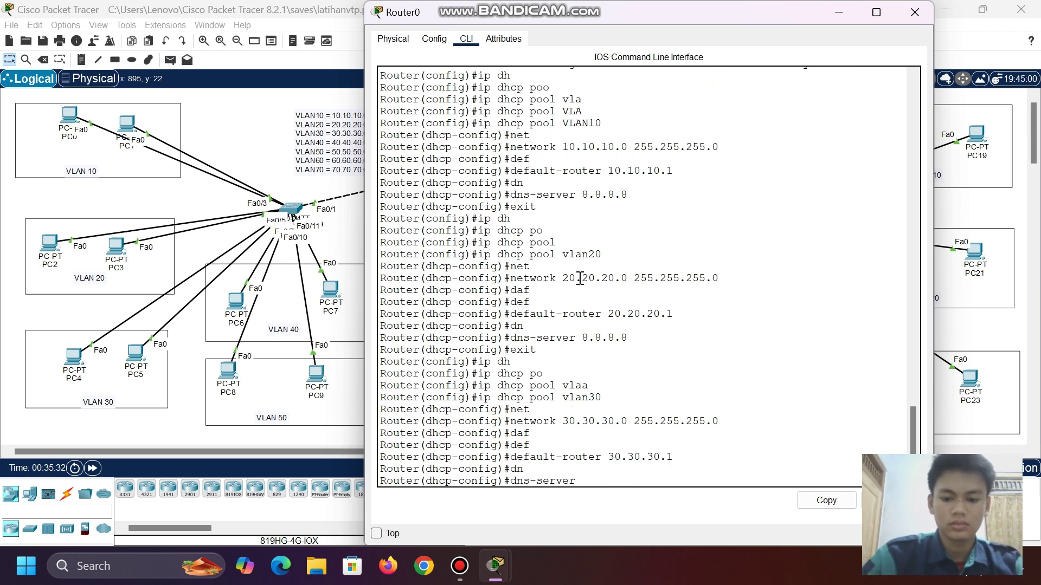
{"action": "type", "text": "8.8.8.8"}
{"action": "key", "text": "Return"}
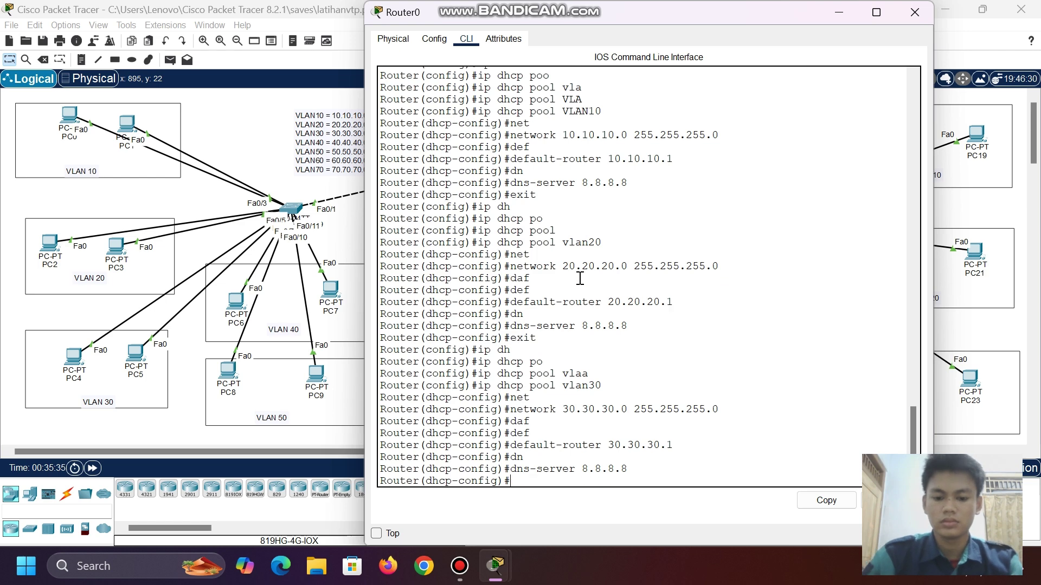
{"action": "type", "text": "exit"}
{"action": "key", "text": "Return"}
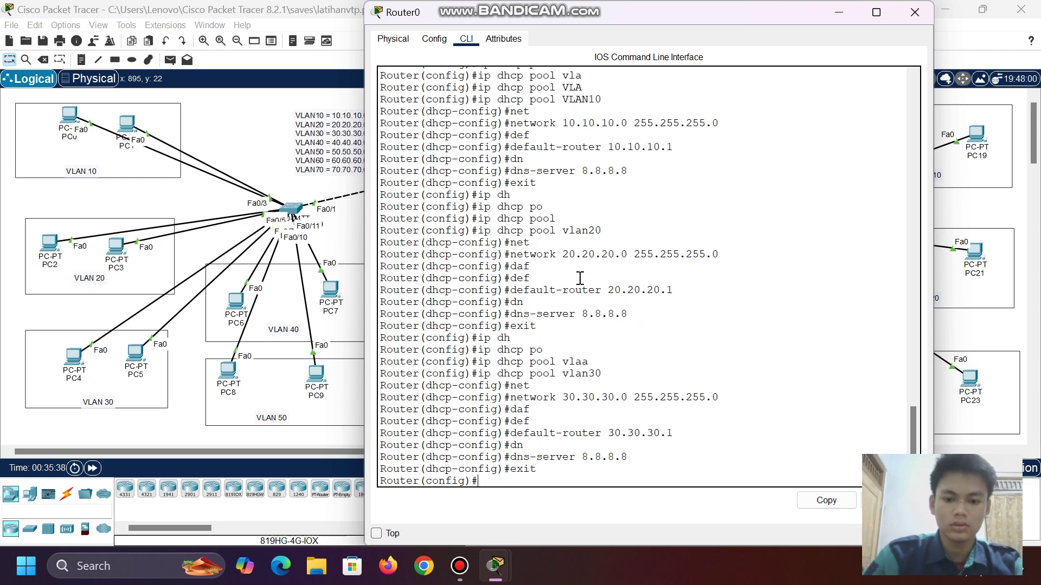
- Create DHCP pool VLAN40 with network 40.40.40.0 255.255.255.0
{"action": "type", "text": "ip dhc"}
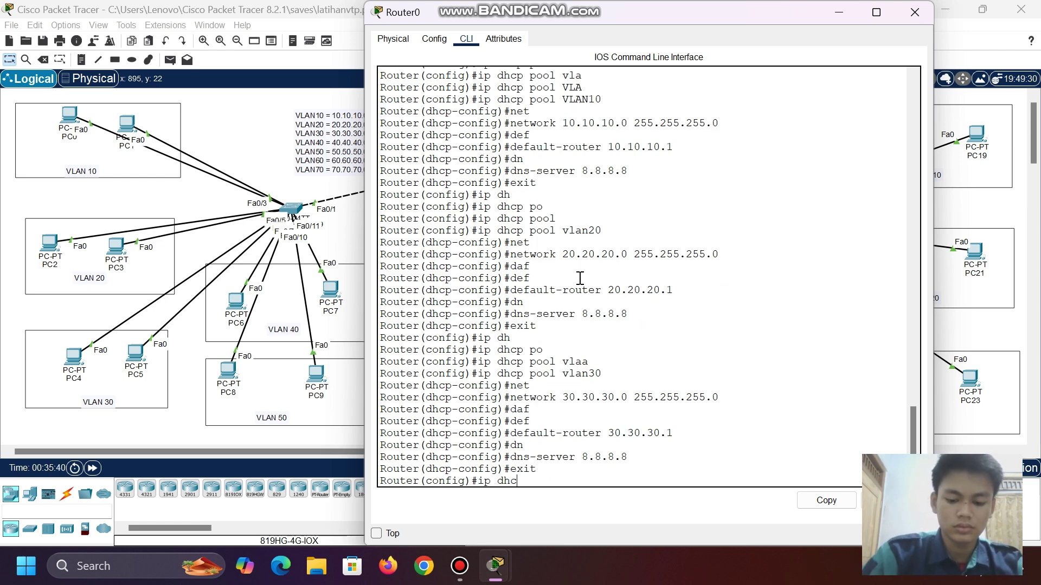
{"action": "key", "text": "Tab"}
{"action": "type", "text": "po"}
{"action": "key", "text": "Tab"}
{"action": "type", "text": "VLA"}
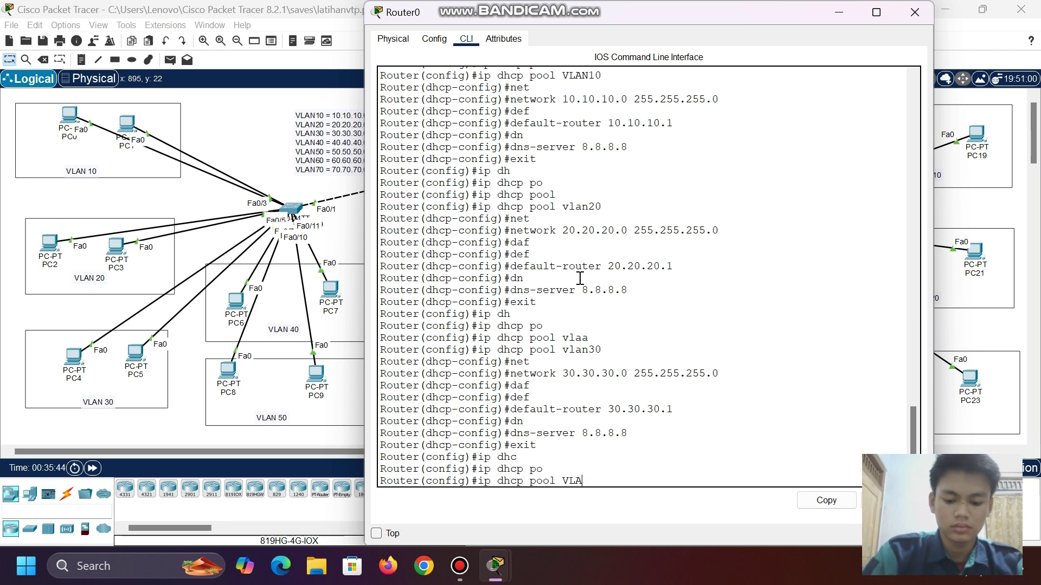
{"action": "type", "text": "N40"}
{"action": "key", "text": "Return"}
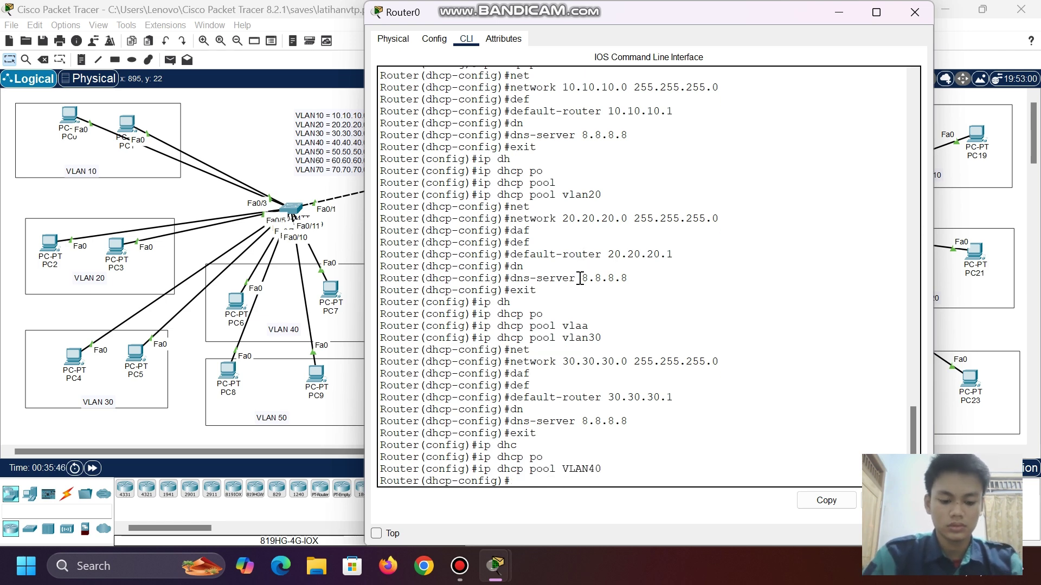
{"action": "type", "text": "net"}
{"action": "key", "text": "Tab"}
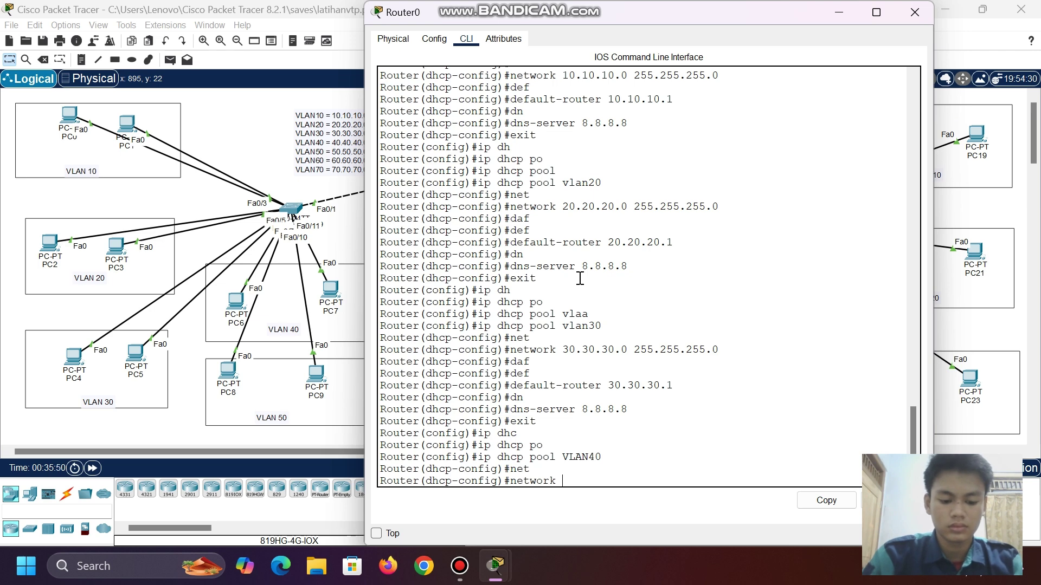
{"action": "type", "text": "40.40.40.0."}
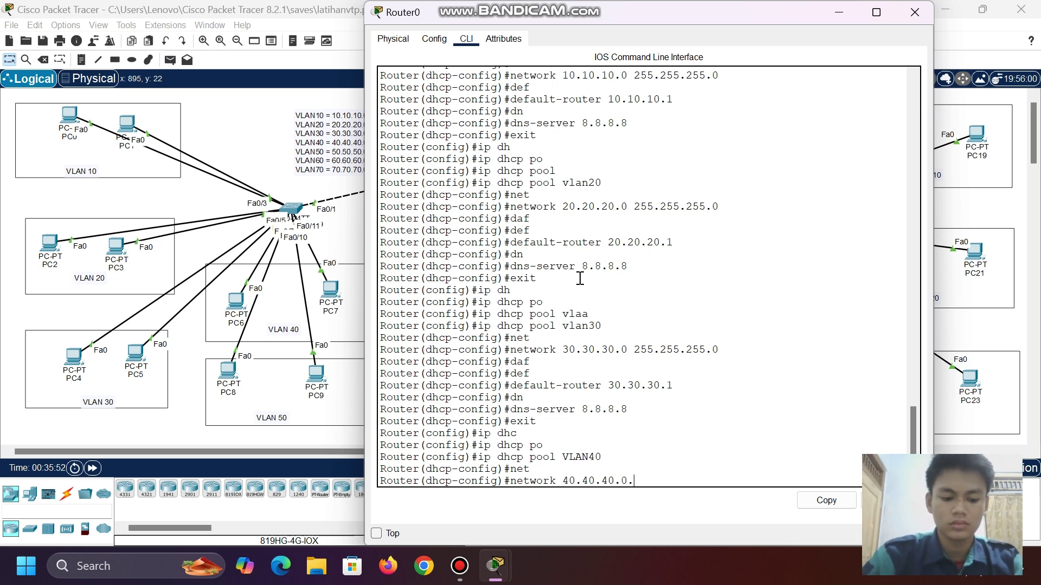
{"action": "type", "text": "255.255"}
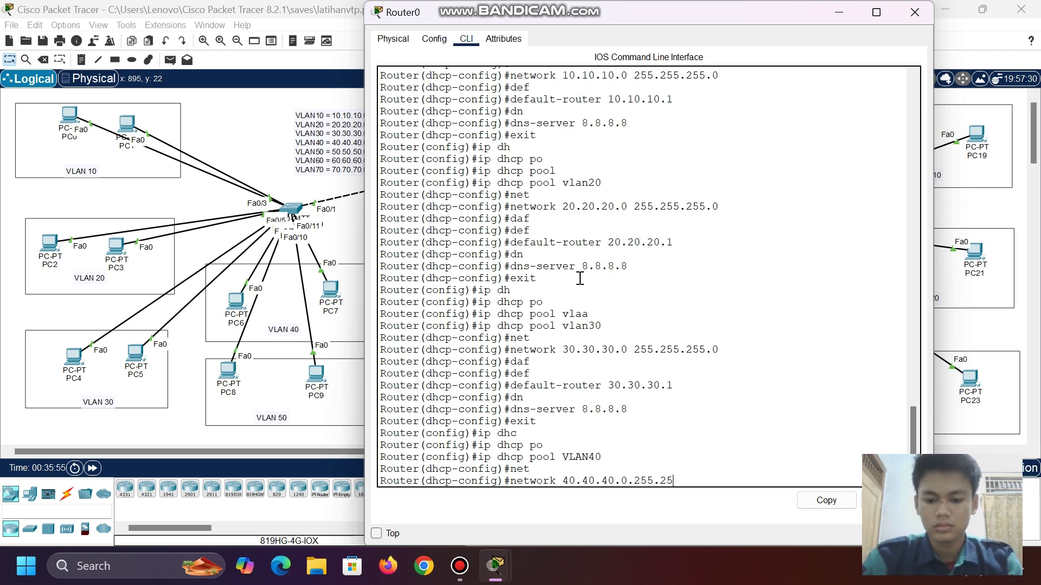
{"action": "key", "text": "BackSpace"}
{"action": "key", "text": "BackSpace"}
{"action": "key", "text": "BackSpace"}
{"action": "key", "text": "BackSpace"}
{"action": "key", "text": "BackSpace"}
{"action": "key", "text": "BackSpace"}
{"action": "key", "text": "BackSpace"}
{"action": "type", "text": "255.255.255.0"}
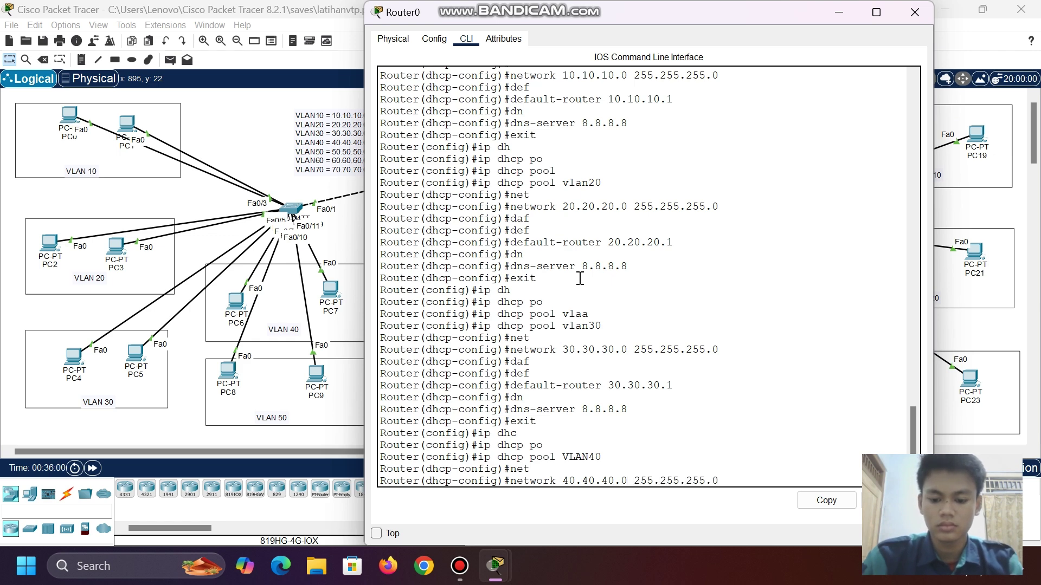
{"action": "key", "text": "Return"}
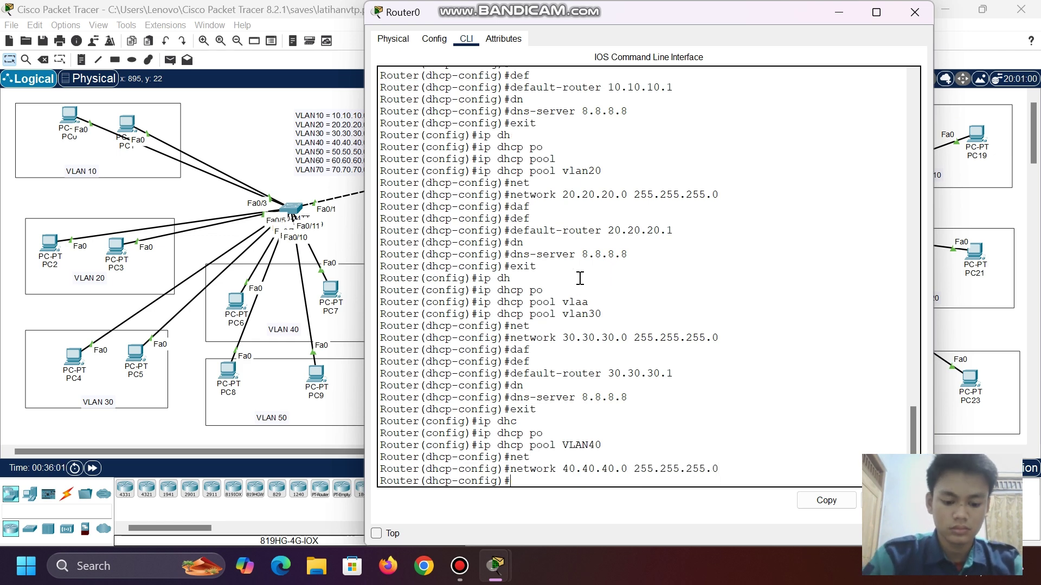
- Give pool VLAN40 default-router 40.40.40.1 and dns-server 8.8.8.8, then type exit
{"action": "type", "text": "def"}
{"action": "key", "text": "Tab"}
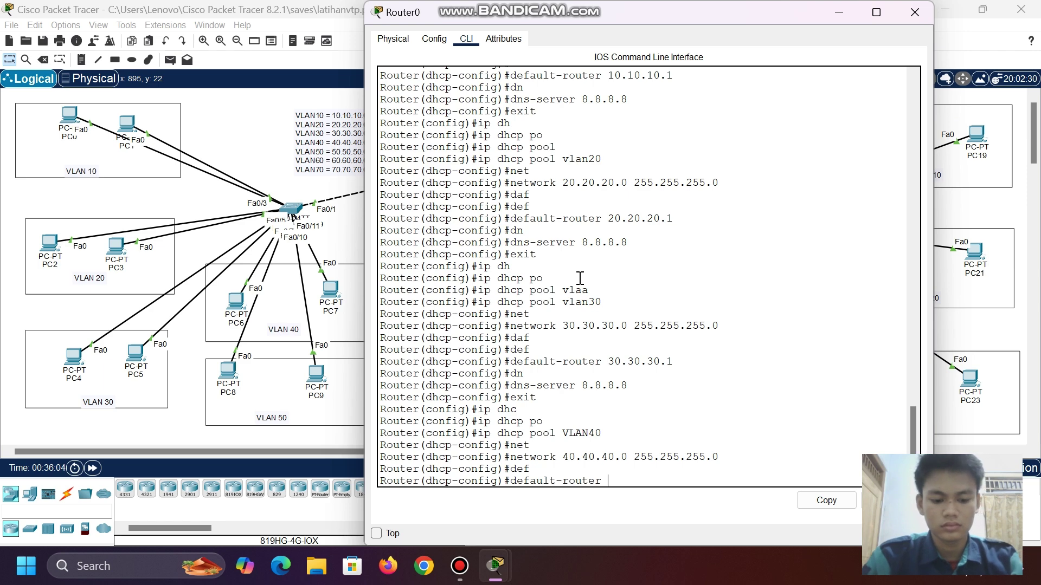
{"action": "type", "text": "40.40.40.1"}
{"action": "key", "text": "Return"}
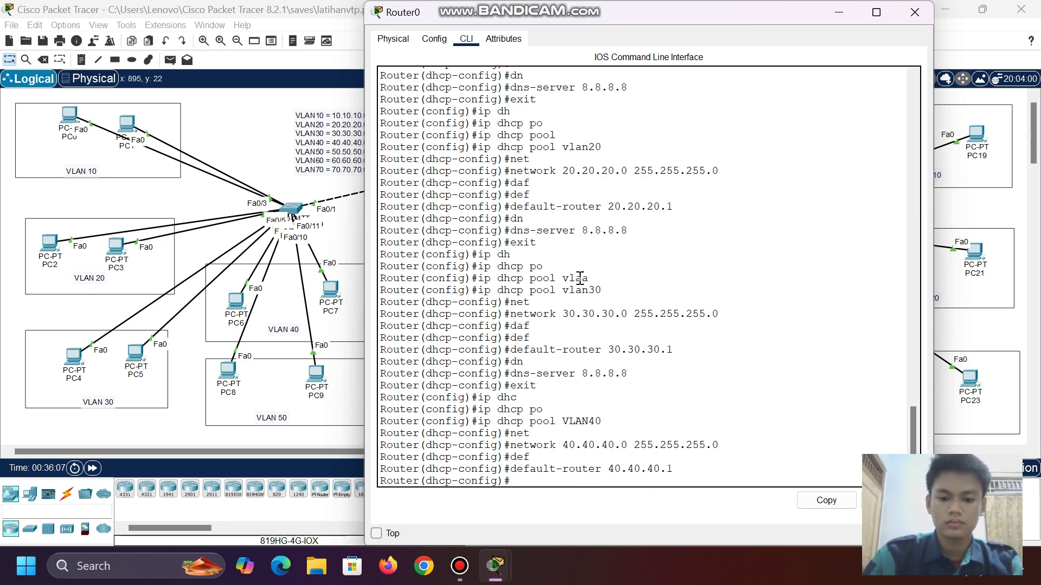
{"action": "type", "text": "dn"}
{"action": "key", "text": "Tab"}
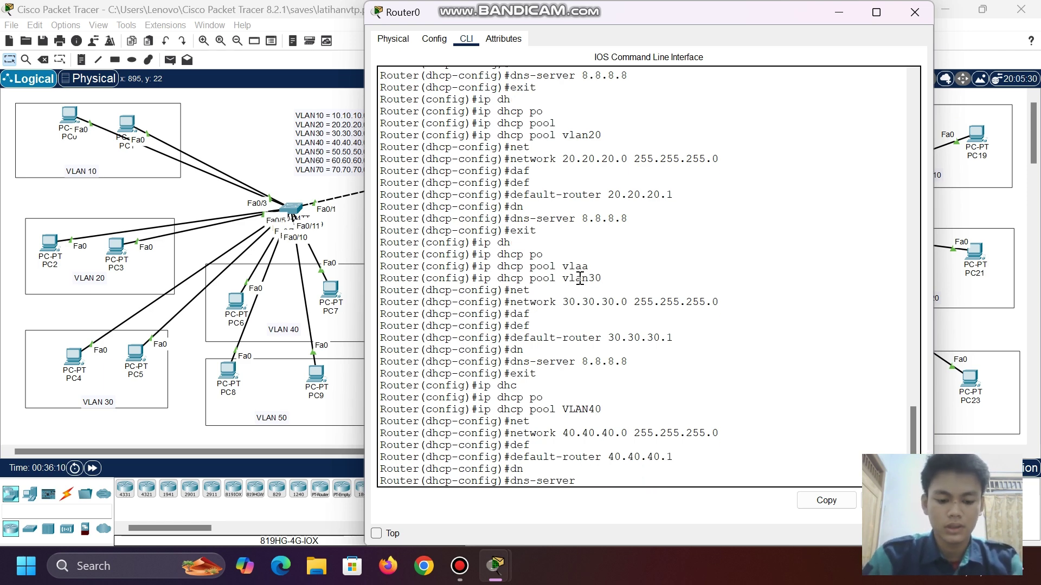
{"action": "type", "text": "8.8.8.8"}
{"action": "key", "text": "Return"}
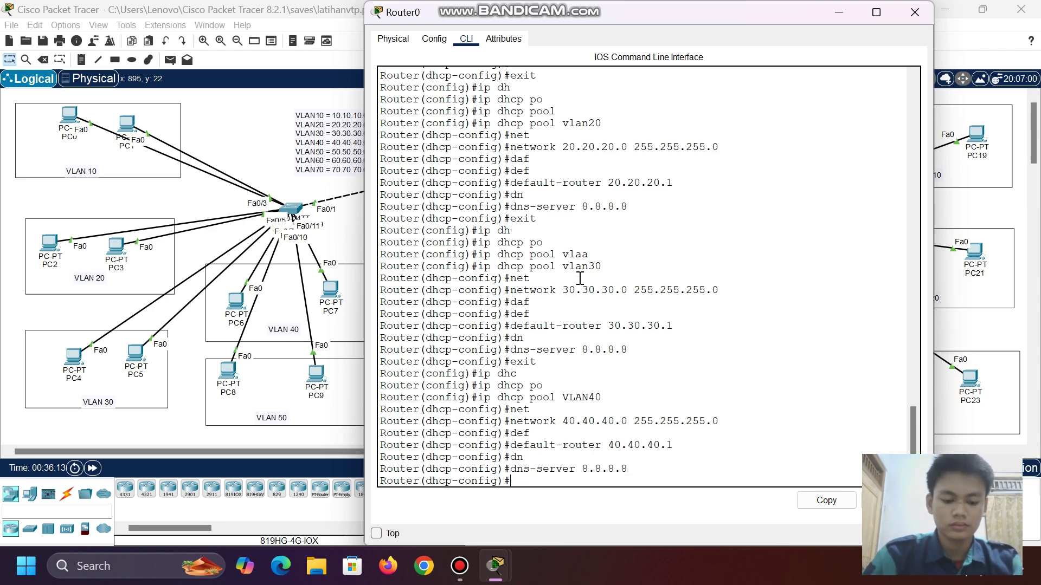
{"action": "type", "text": "exit"}
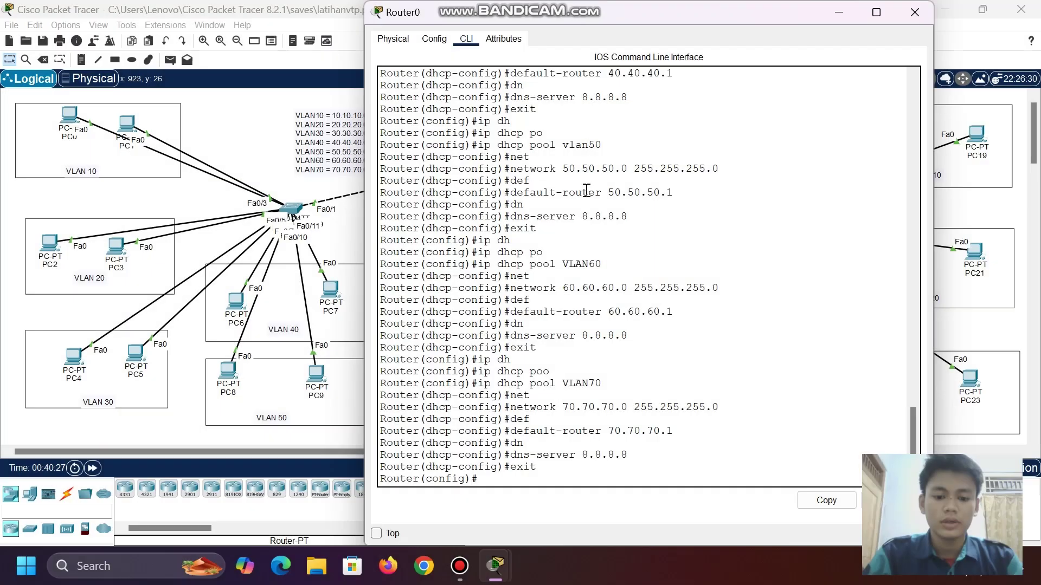
- Review the vlan50–VLAN70 pools in Router0's console, minimize it, and open PC0
{"action": "scroll", "coordinate": [586, 190], "scroll_direction": "up", "scroll_amount": 2}
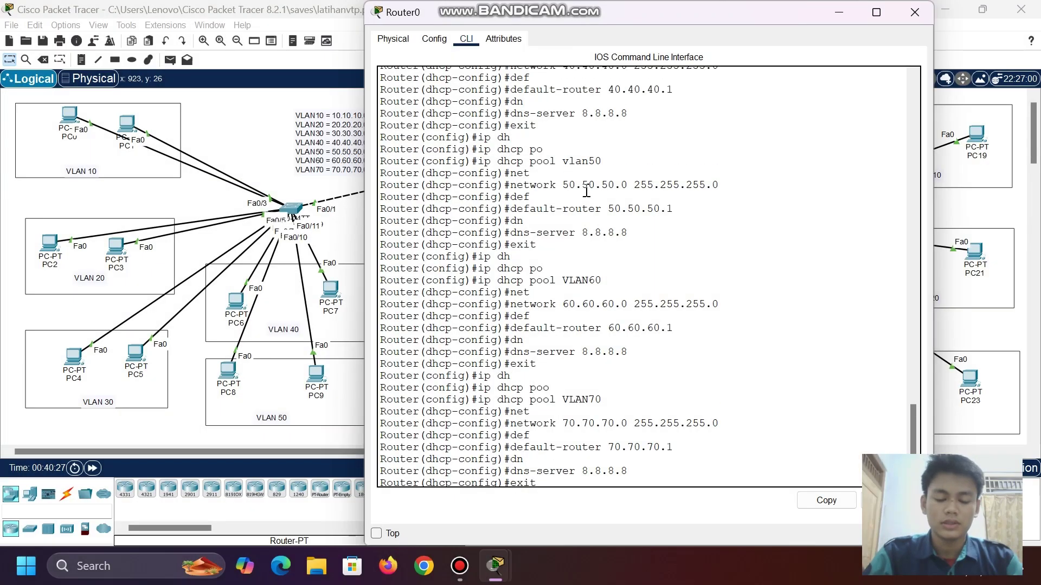
{"action": "scroll", "coordinate": [586, 189], "scroll_direction": "down", "scroll_amount": 2}
{"action": "scroll", "coordinate": [586, 189], "scroll_direction": "up", "scroll_amount": 7}
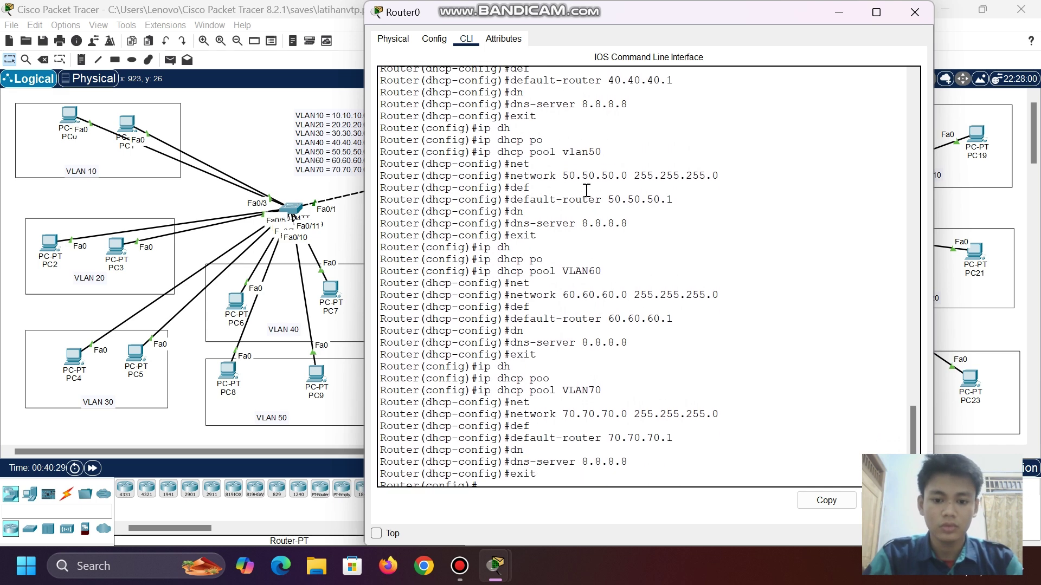
{"action": "scroll", "coordinate": [586, 190], "scroll_direction": "up", "scroll_amount": 5}
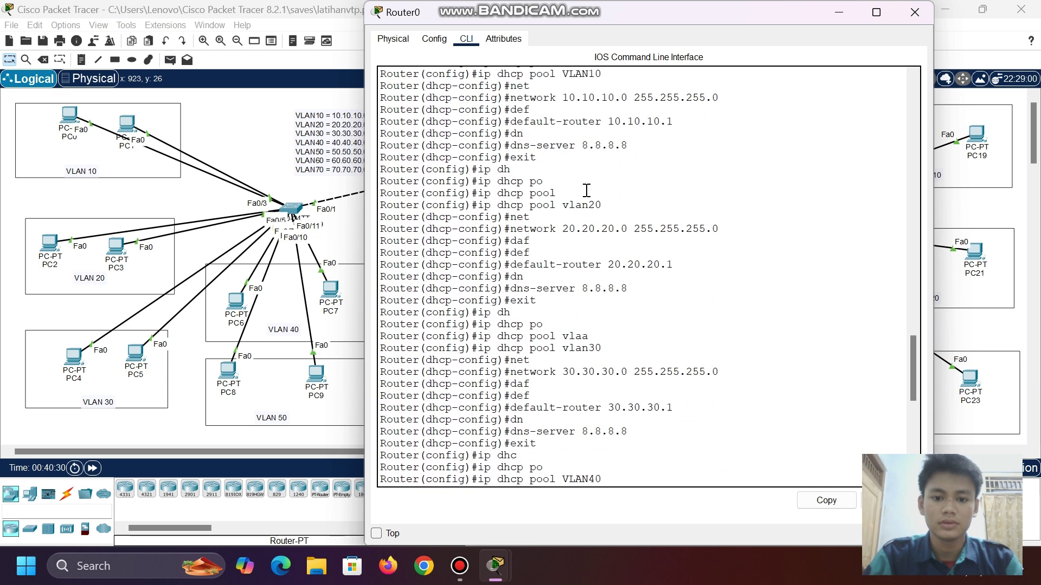
{"action": "scroll", "coordinate": [585, 189], "scroll_direction": "down", "scroll_amount": 12}
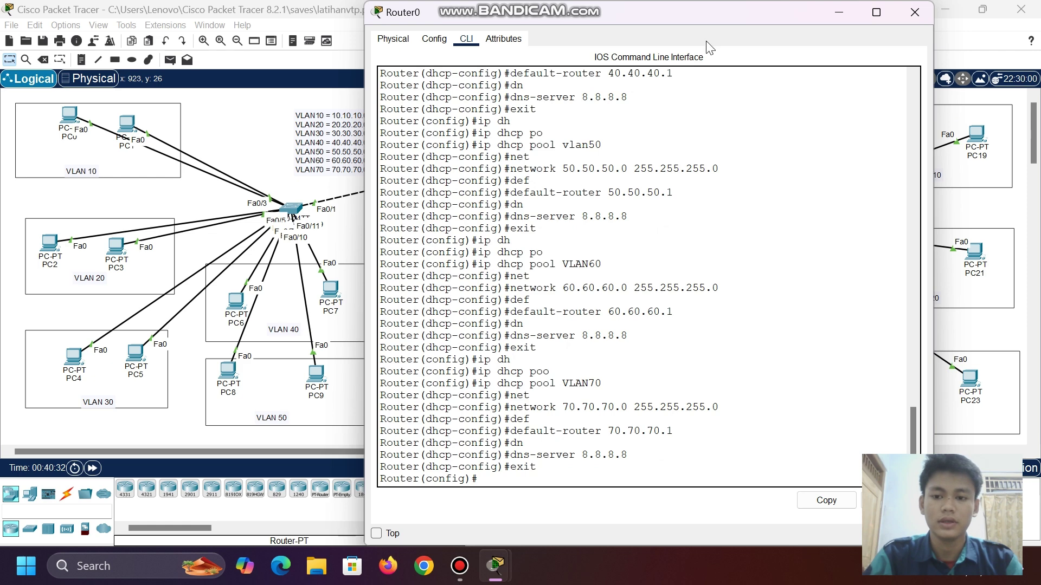
{"action": "left_click", "coordinate": [835, 11]}
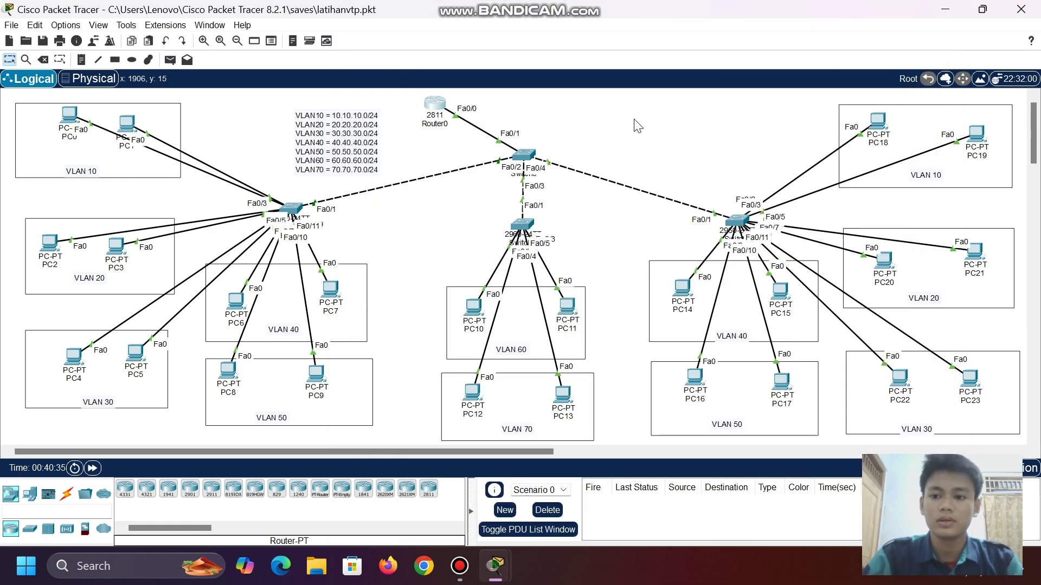
{"action": "left_click", "coordinate": [69, 116]}
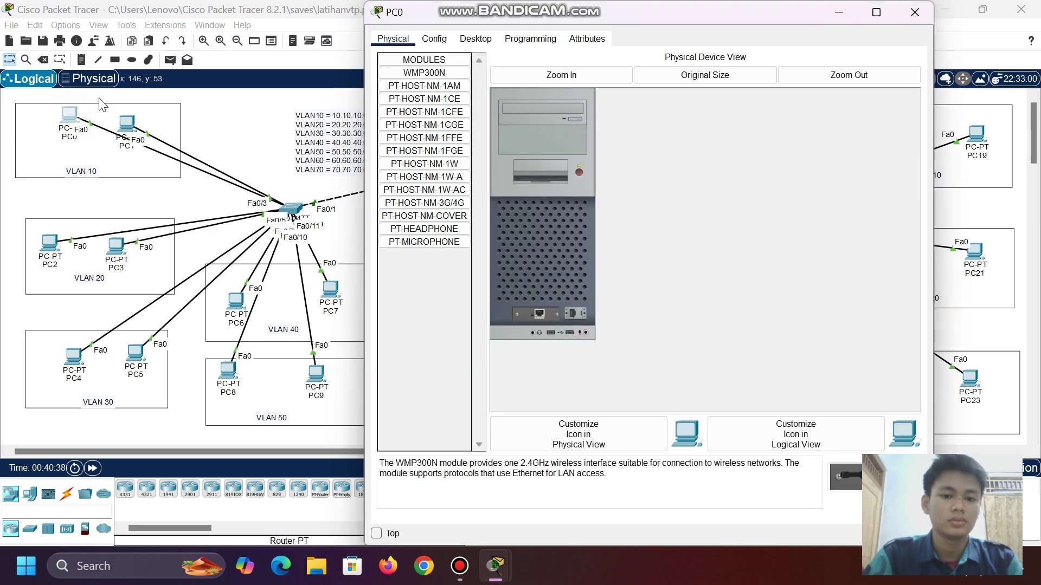
- Switch PC0 and PC2 to DHCP in their IP Configuration
{"action": "left_click", "coordinate": [472, 39]}
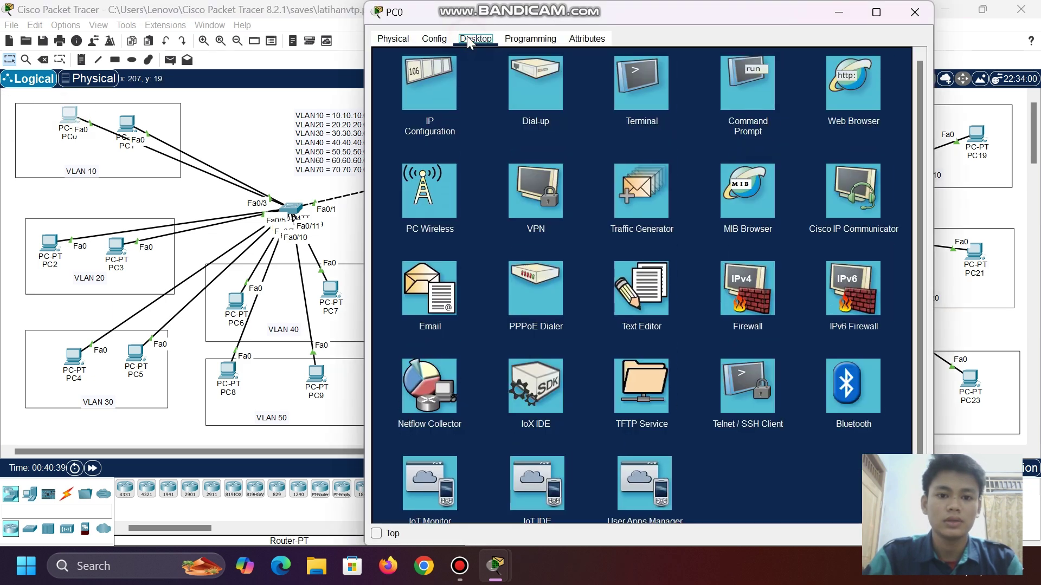
{"action": "left_click", "coordinate": [443, 83]}
{"action": "left_click", "coordinate": [391, 108]}
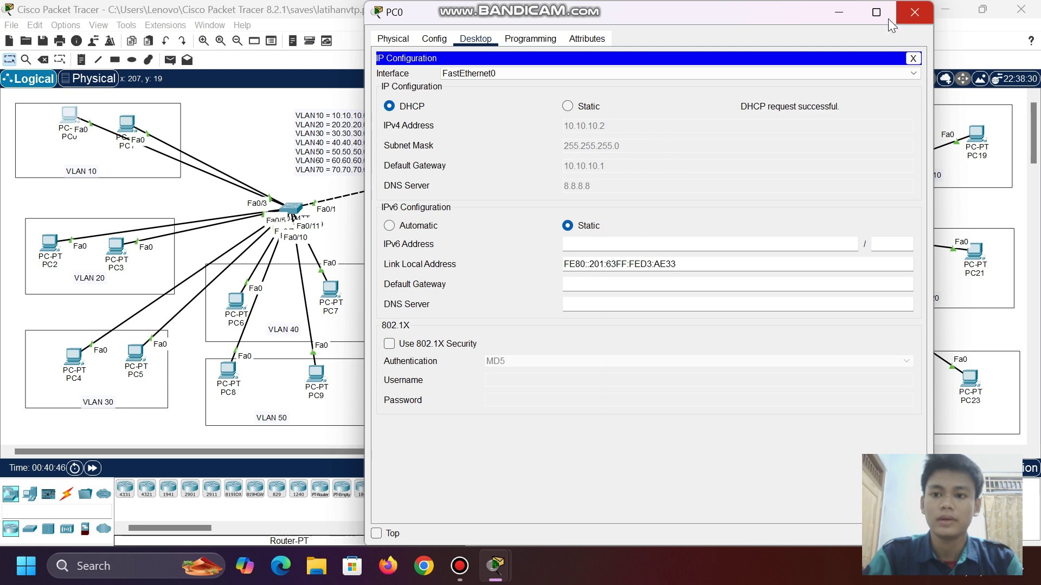
{"action": "left_click", "coordinate": [915, 12]}
{"action": "left_click", "coordinate": [40, 247]}
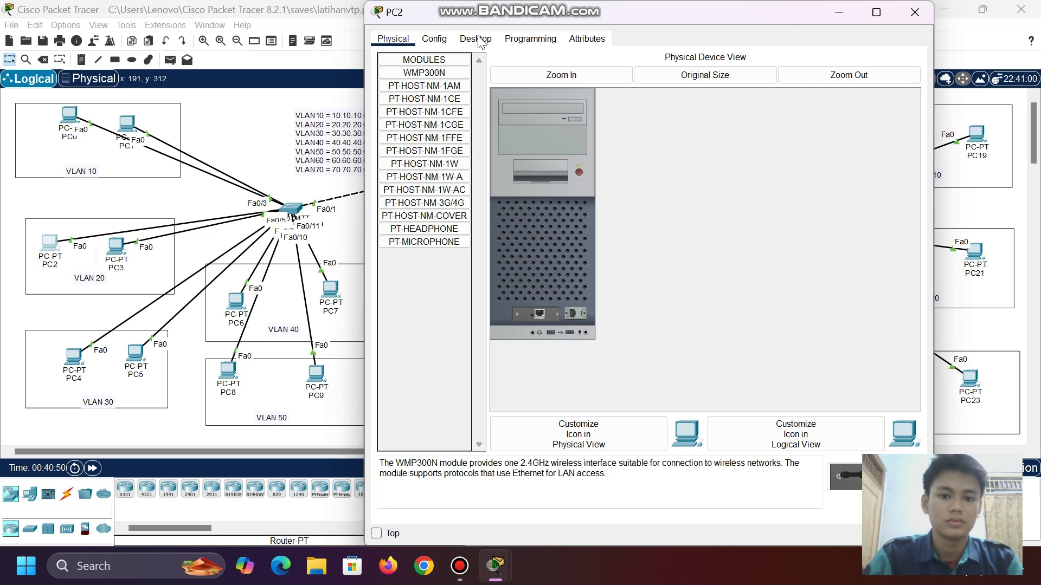
{"action": "left_click", "coordinate": [480, 42]}
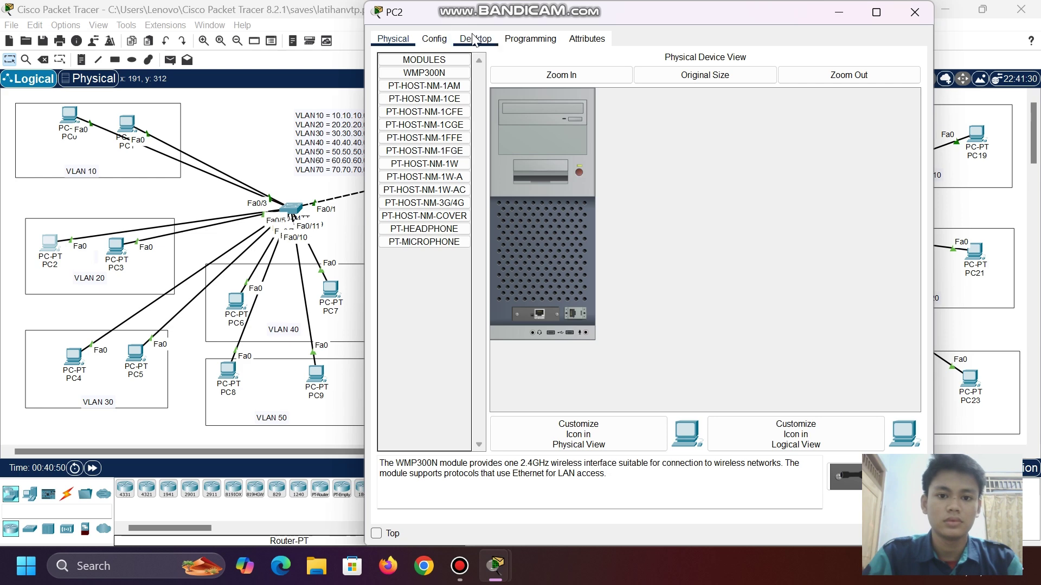
{"action": "left_click", "coordinate": [442, 73]}
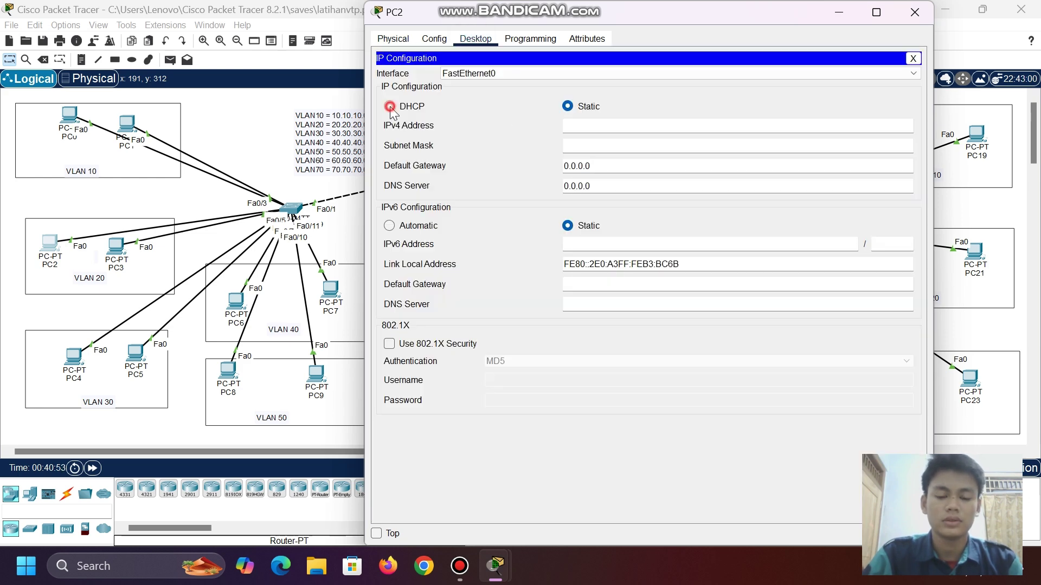
{"action": "left_click", "coordinate": [390, 107]}
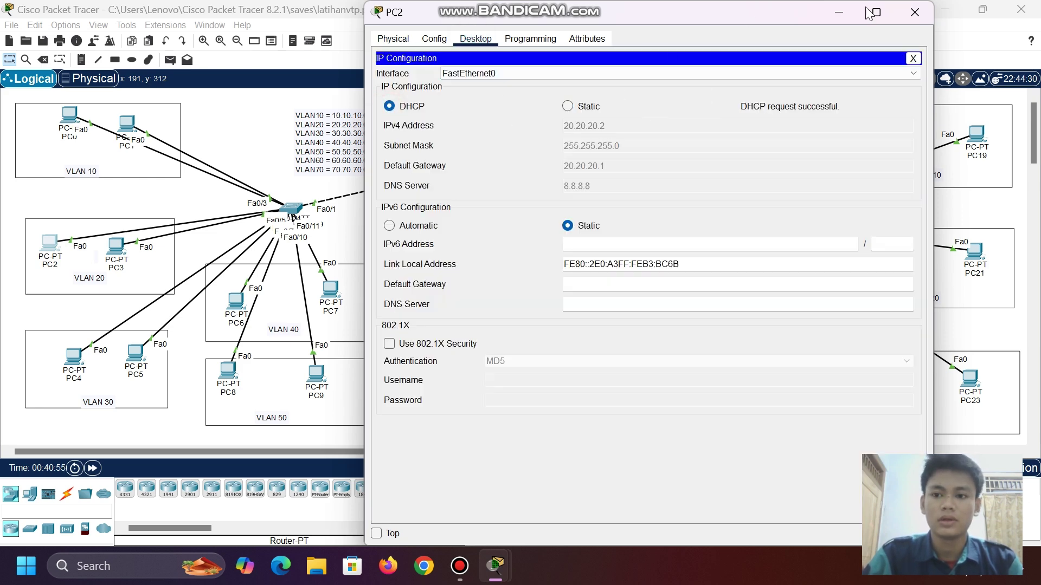
{"action": "left_click", "coordinate": [842, 11]}
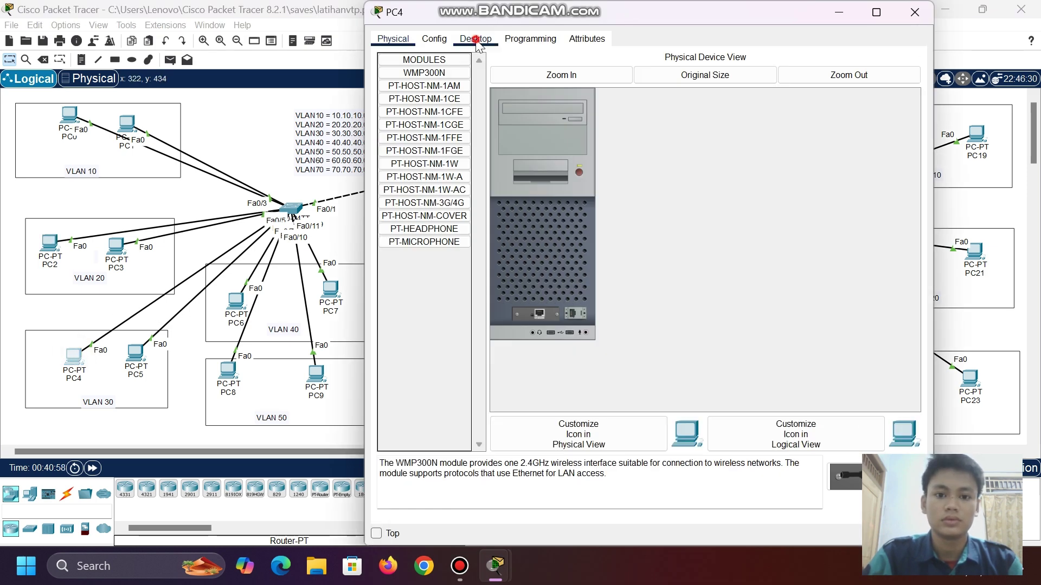
- Switch PC4 and PC9 to DHCP in their IP Configuration
{"action": "left_click", "coordinate": [476, 39]}
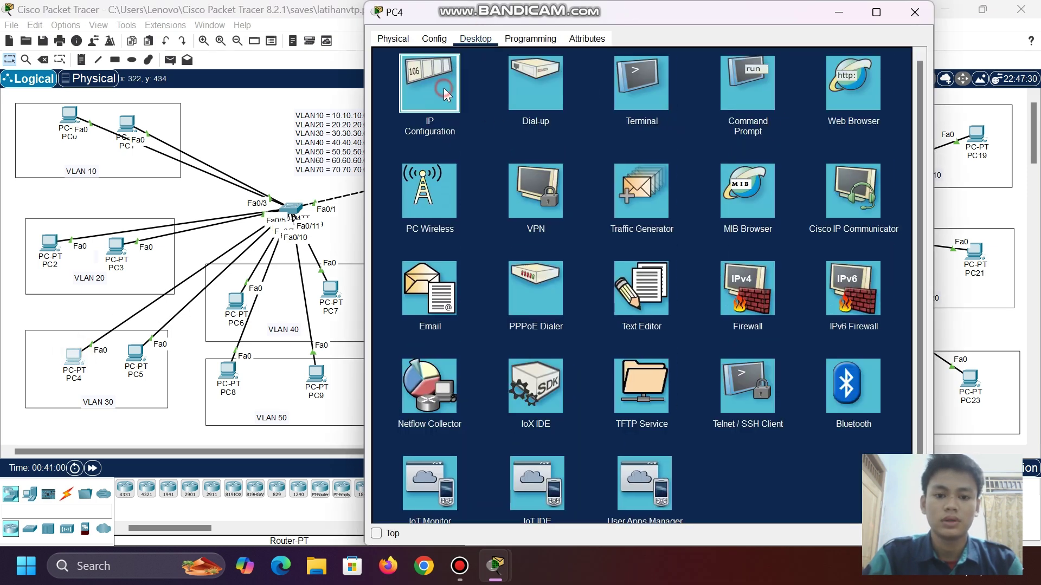
{"action": "left_click", "coordinate": [443, 88]}
{"action": "left_click", "coordinate": [390, 107]}
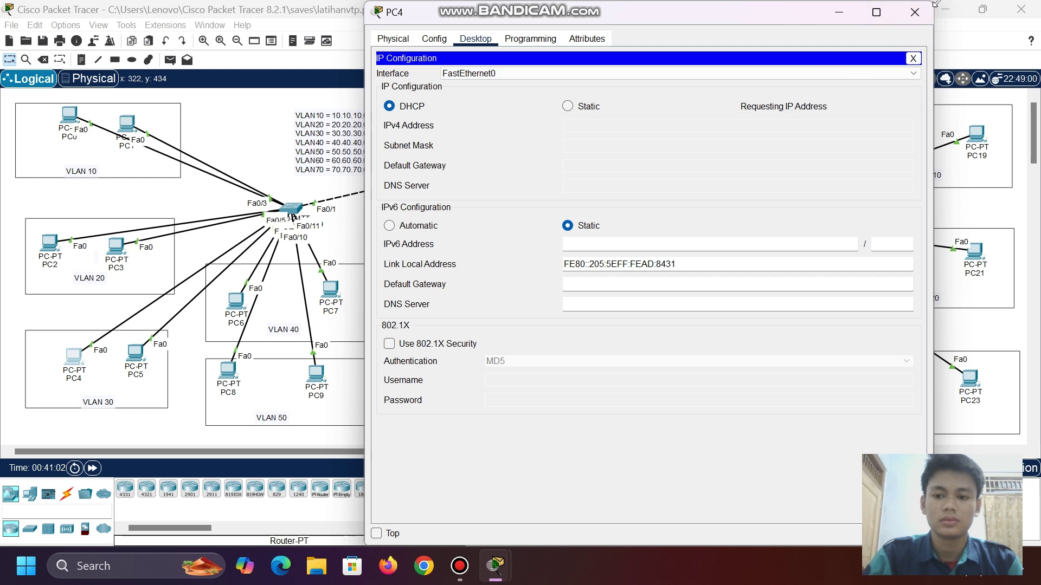
{"action": "left_click", "coordinate": [837, 15]}
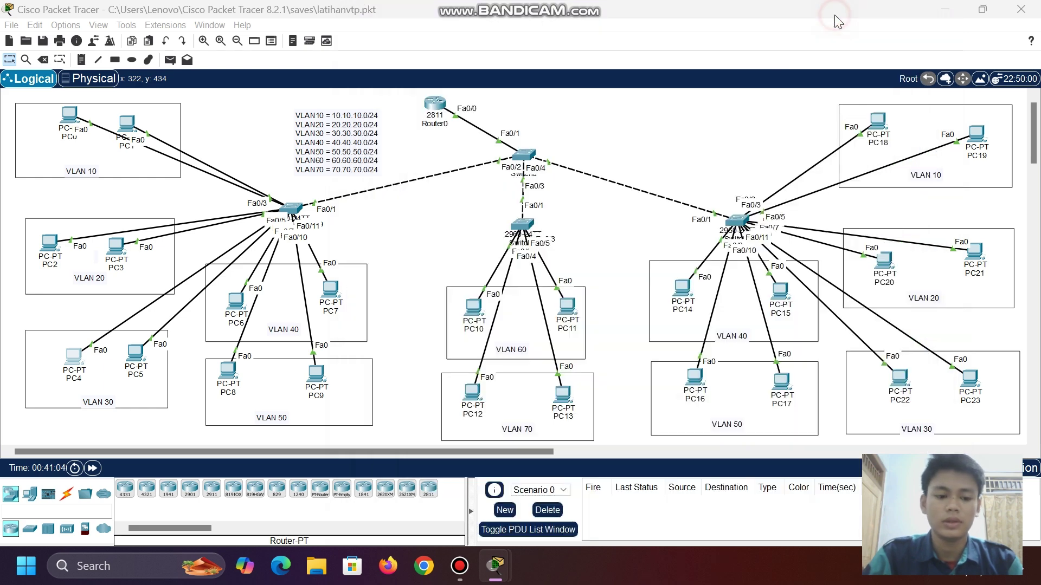
{"action": "left_click", "coordinate": [317, 374]}
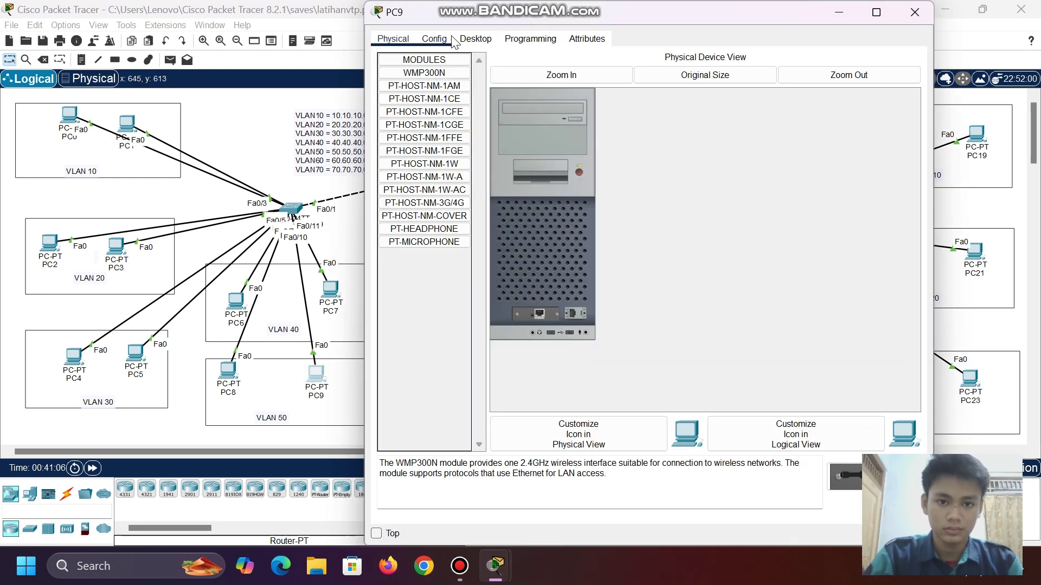
{"action": "left_click", "coordinate": [470, 38]}
{"action": "left_click", "coordinate": [430, 85]}
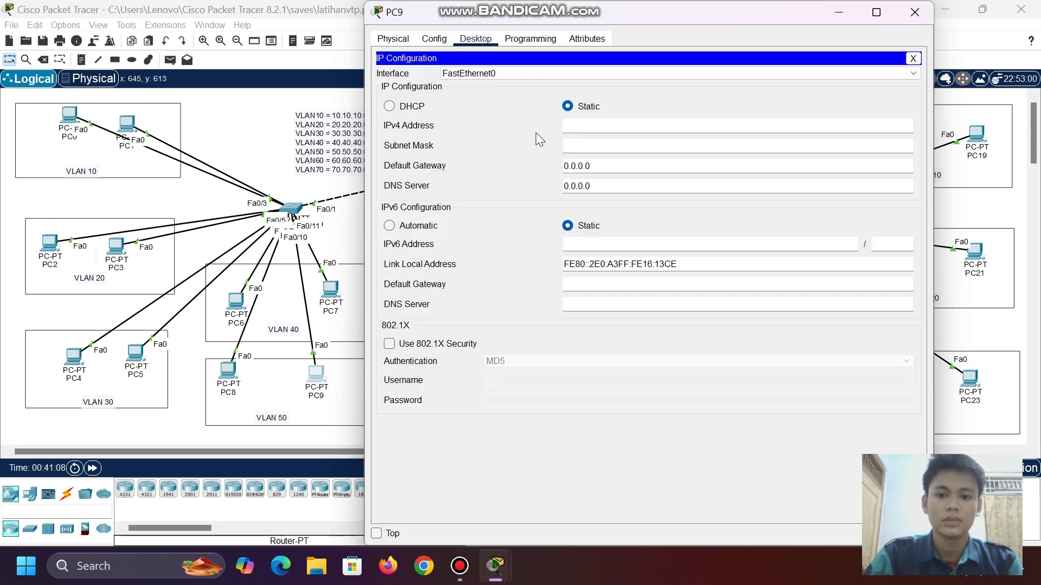
{"action": "left_click", "coordinate": [389, 107]}
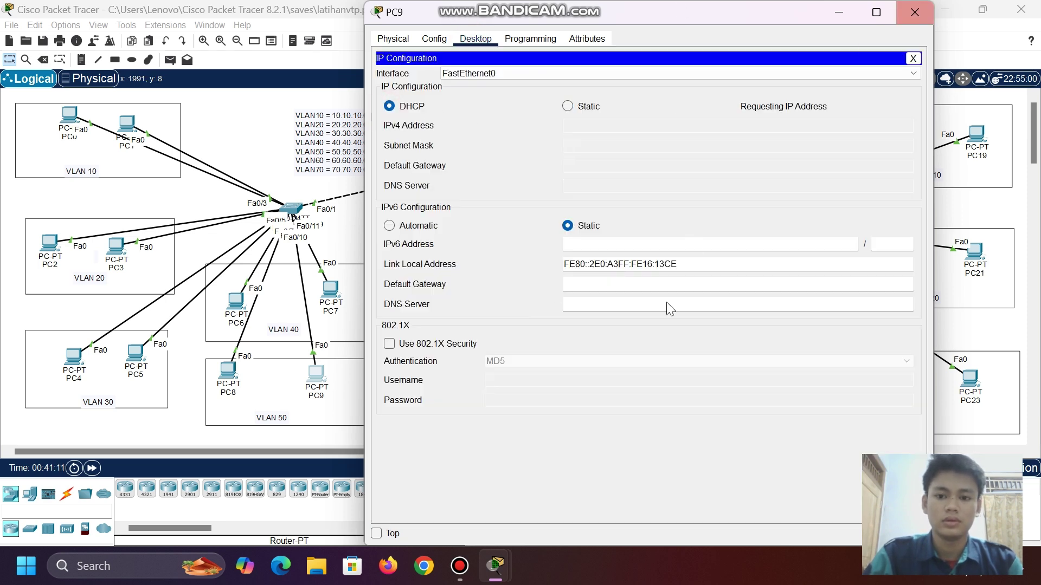
{"action": "left_click", "coordinate": [839, 12]}
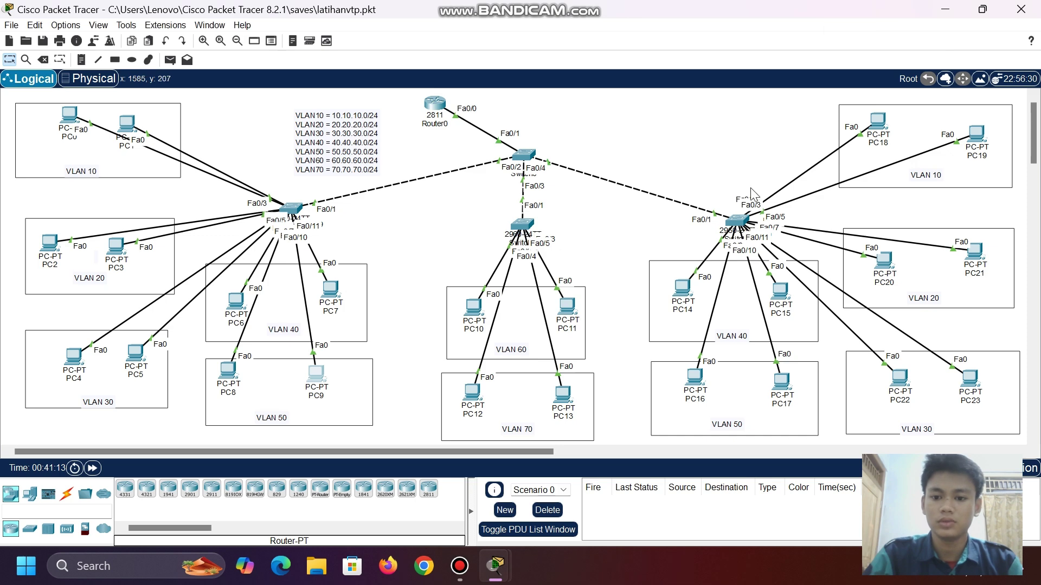
- Switch PC15 and PC21 to DHCP in their IP Configuration
{"action": "left_click", "coordinate": [707, 168]}
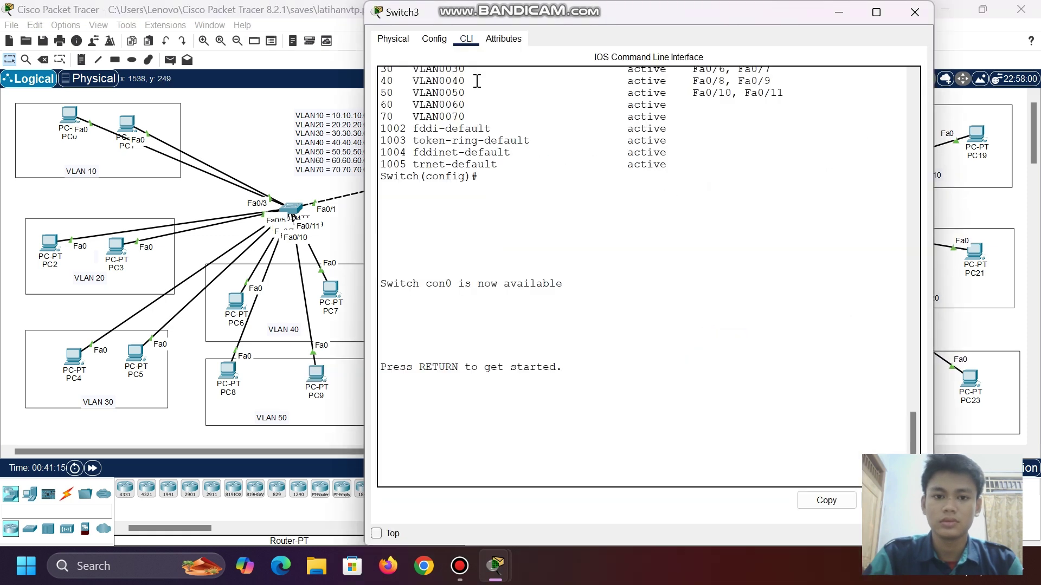
{"action": "left_click", "coordinate": [838, 14]}
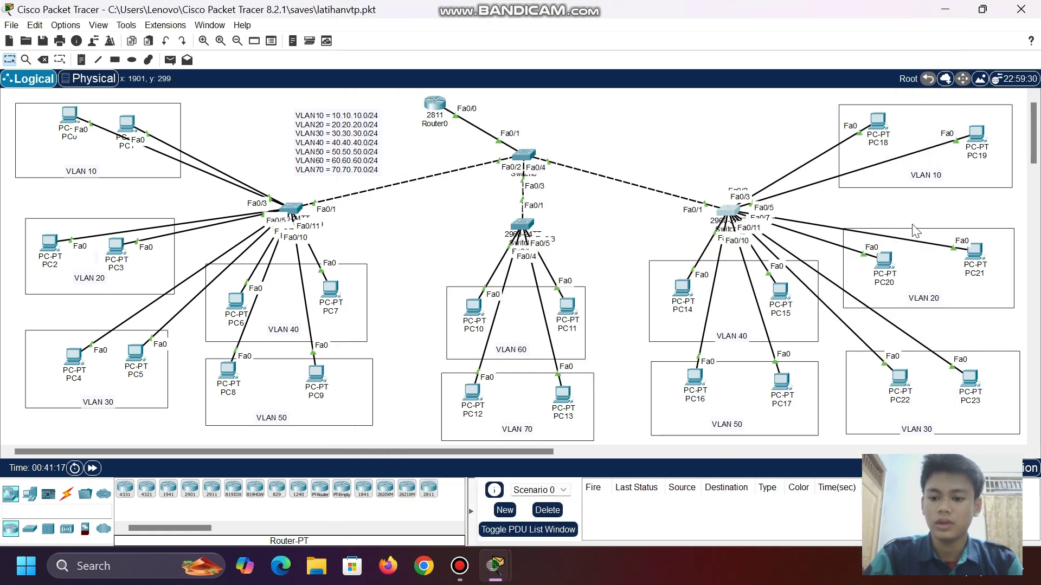
{"action": "left_click", "coordinate": [782, 303]}
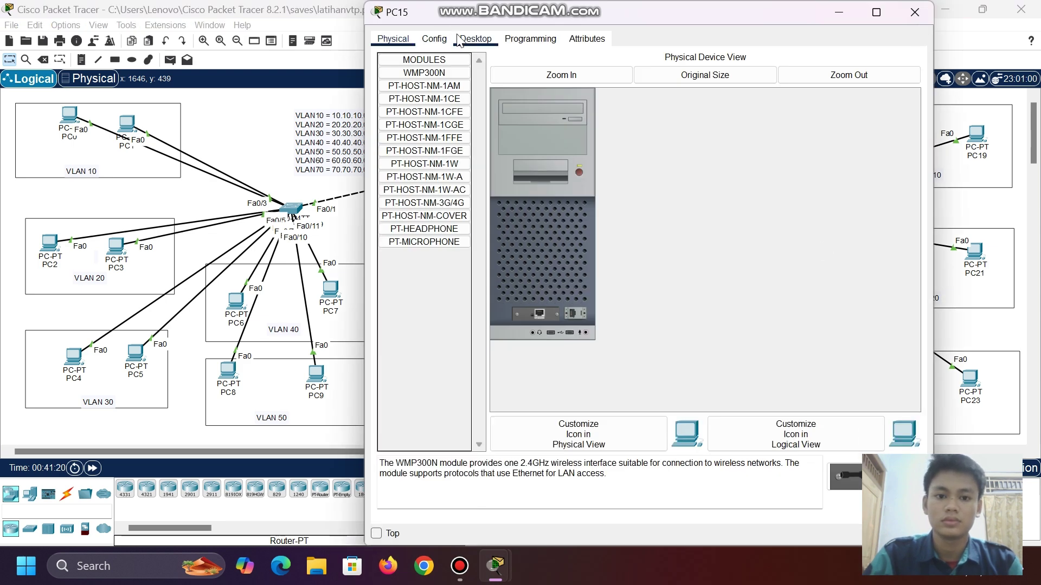
{"action": "left_click", "coordinate": [472, 39]}
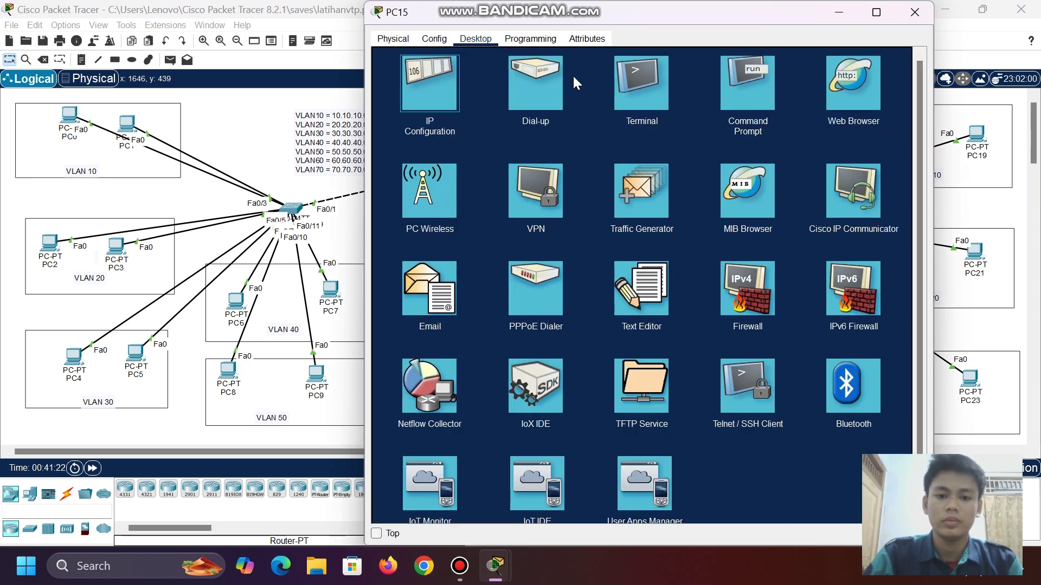
{"action": "left_click", "coordinate": [431, 81]}
{"action": "left_click", "coordinate": [389, 106]}
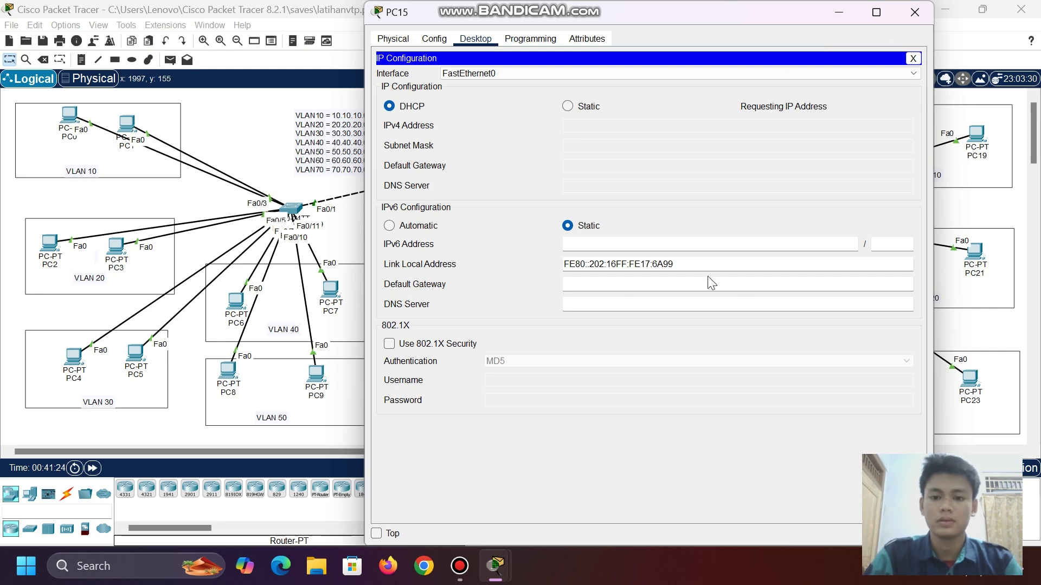
{"action": "left_click", "coordinate": [838, 12]}
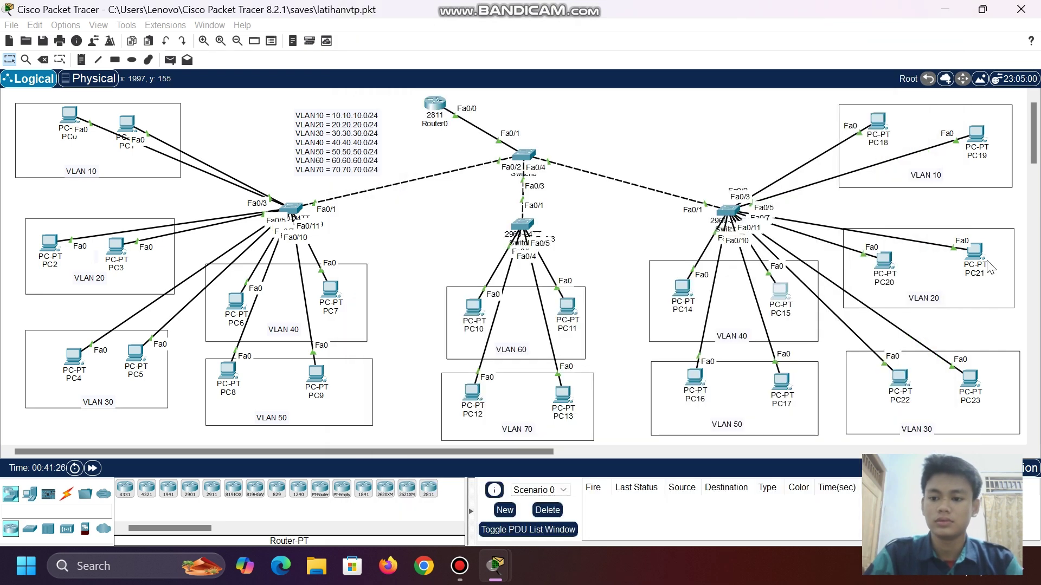
{"action": "left_click", "coordinate": [967, 248]}
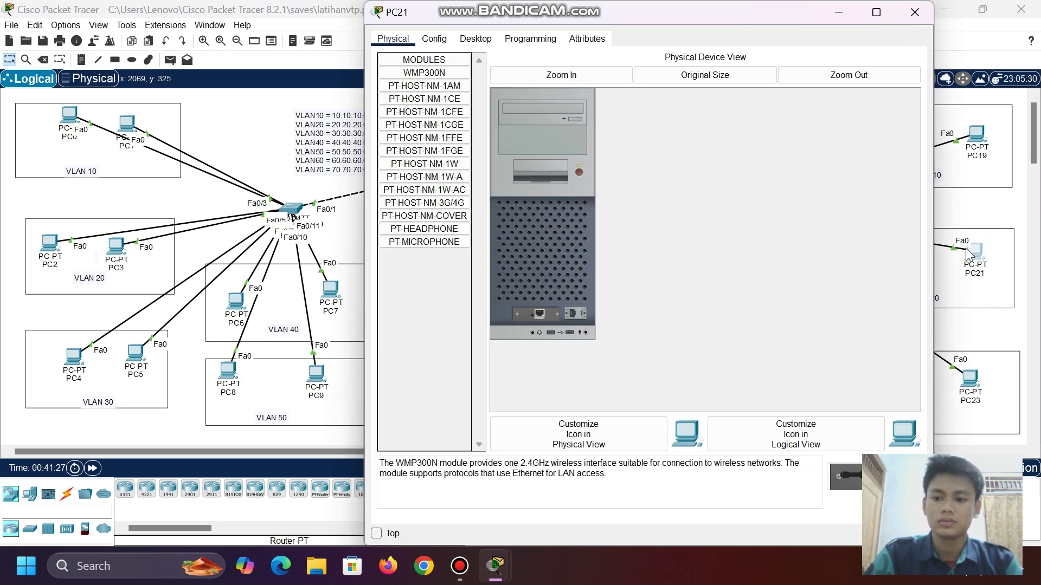
{"action": "left_click", "coordinate": [475, 39]}
{"action": "left_click", "coordinate": [425, 95]}
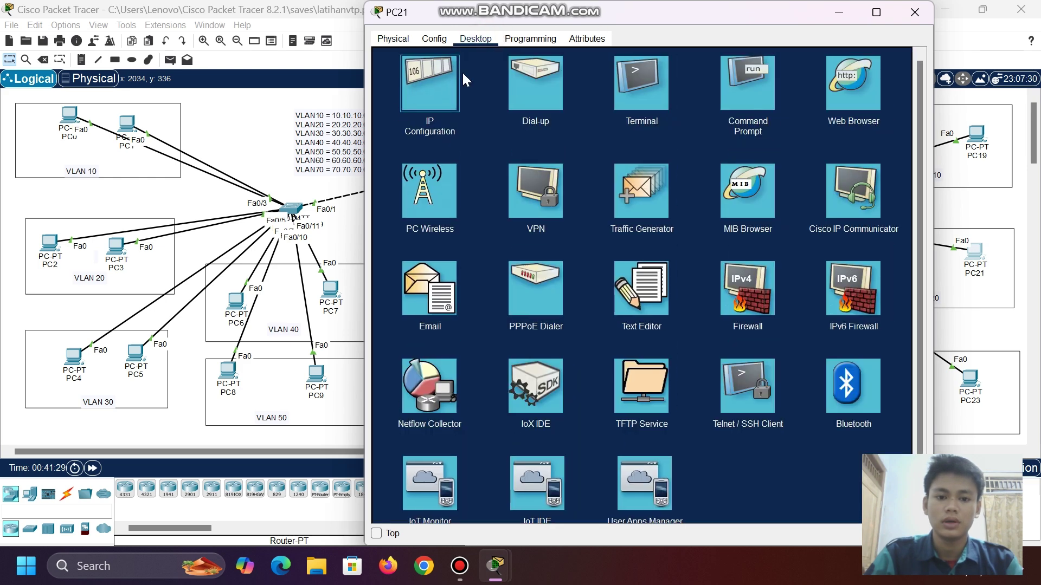
{"action": "left_click", "coordinate": [391, 106]}
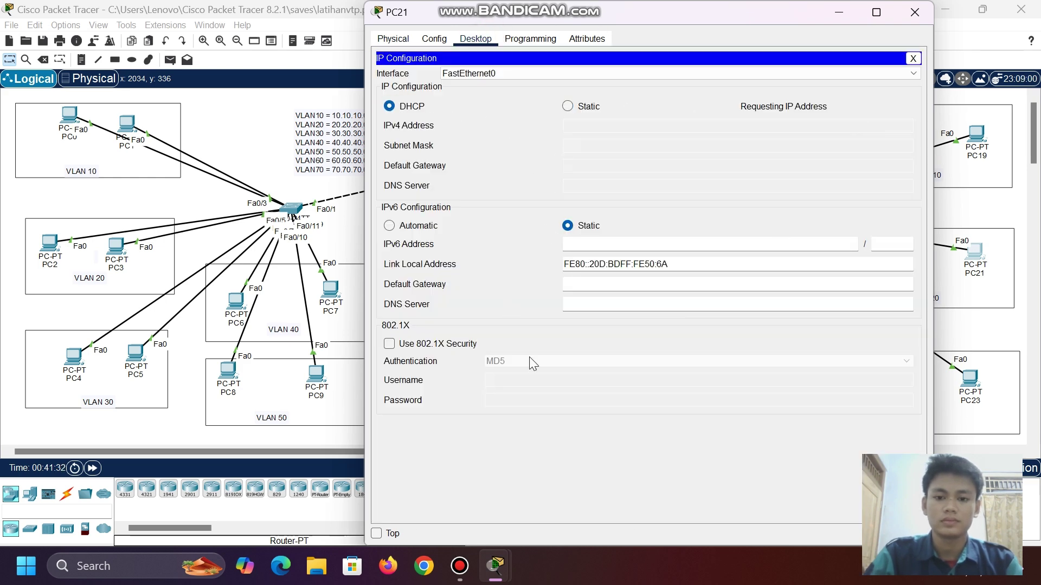
{"action": "left_click", "coordinate": [848, 9]}
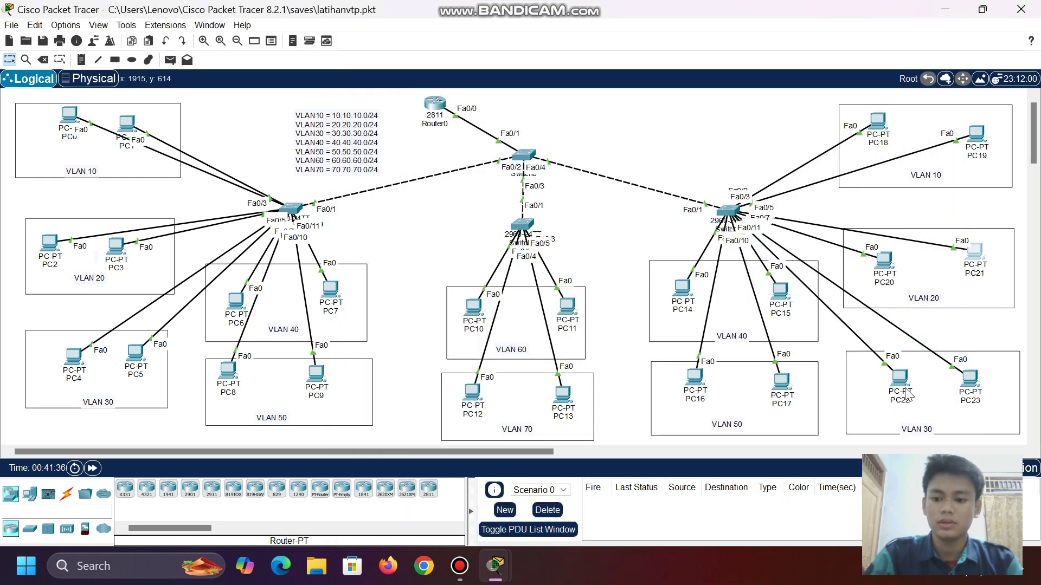
- Switch PC12 and PC10 to DHCP, with PC12 leasing 70.70.70.2
{"action": "left_click", "coordinate": [470, 397]}
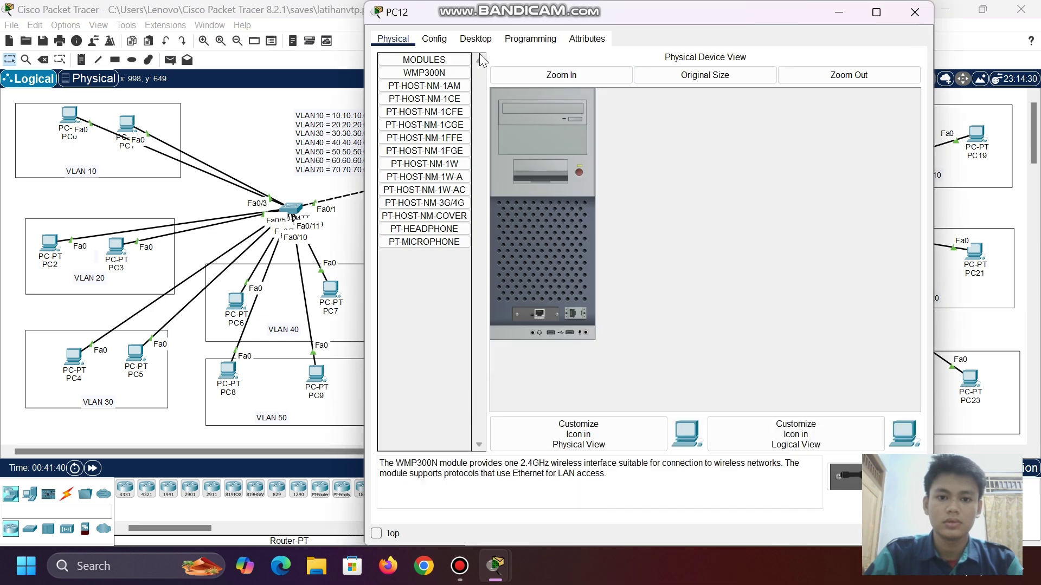
{"action": "left_click", "coordinate": [476, 40]}
{"action": "left_click", "coordinate": [435, 79]}
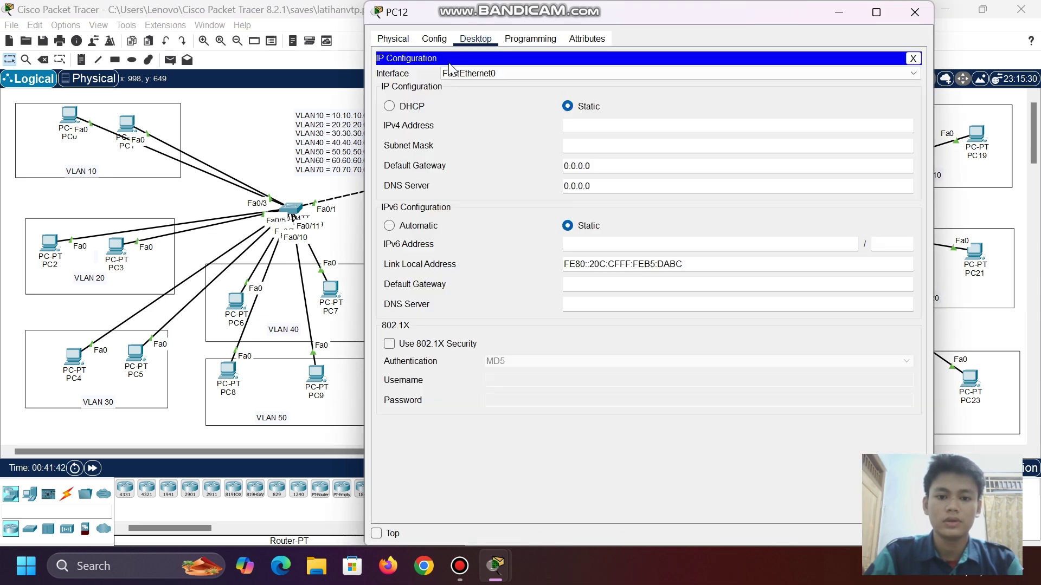
{"action": "left_click", "coordinate": [389, 106]}
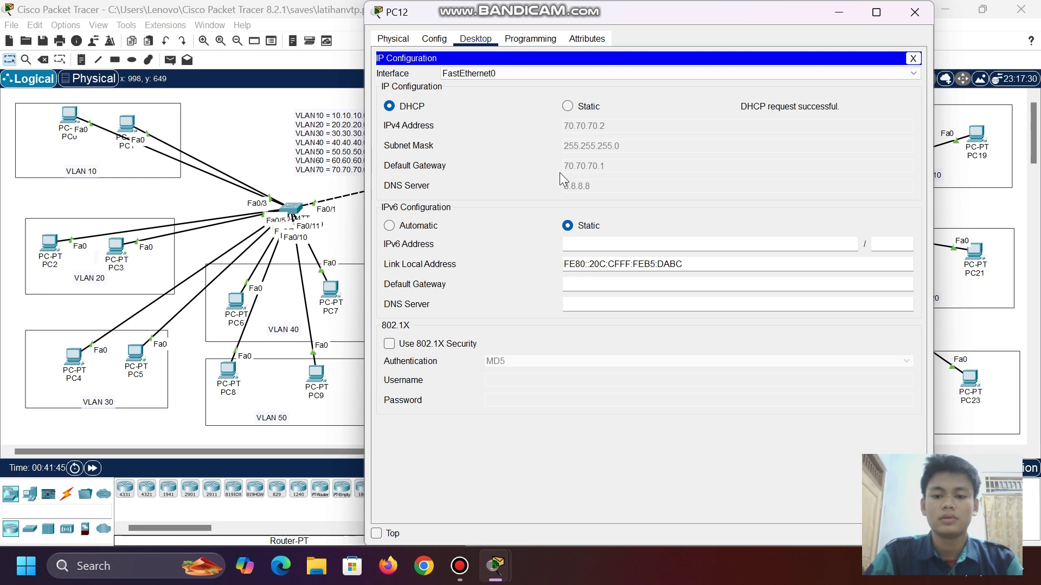
{"action": "left_click", "coordinate": [839, 12]}
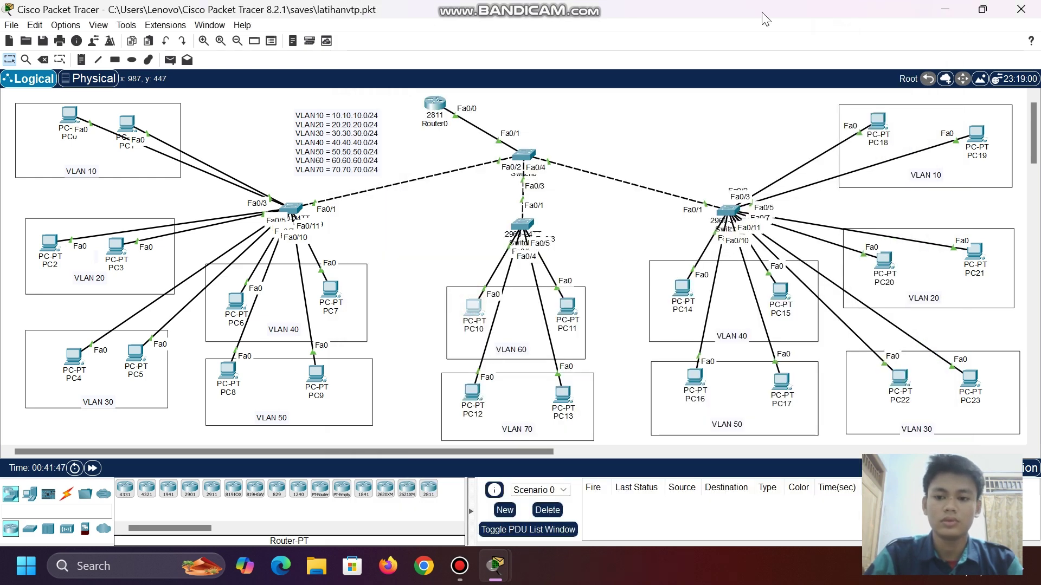
{"action": "left_click", "coordinate": [472, 305]}
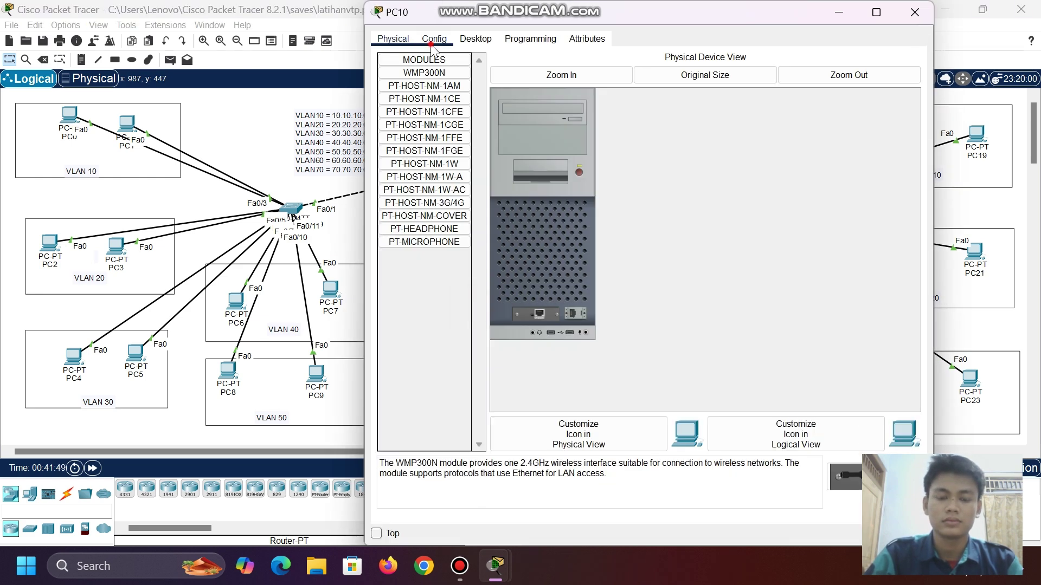
{"action": "left_click", "coordinate": [434, 39]}
{"action": "left_click", "coordinate": [465, 41]}
{"action": "left_click", "coordinate": [442, 67]}
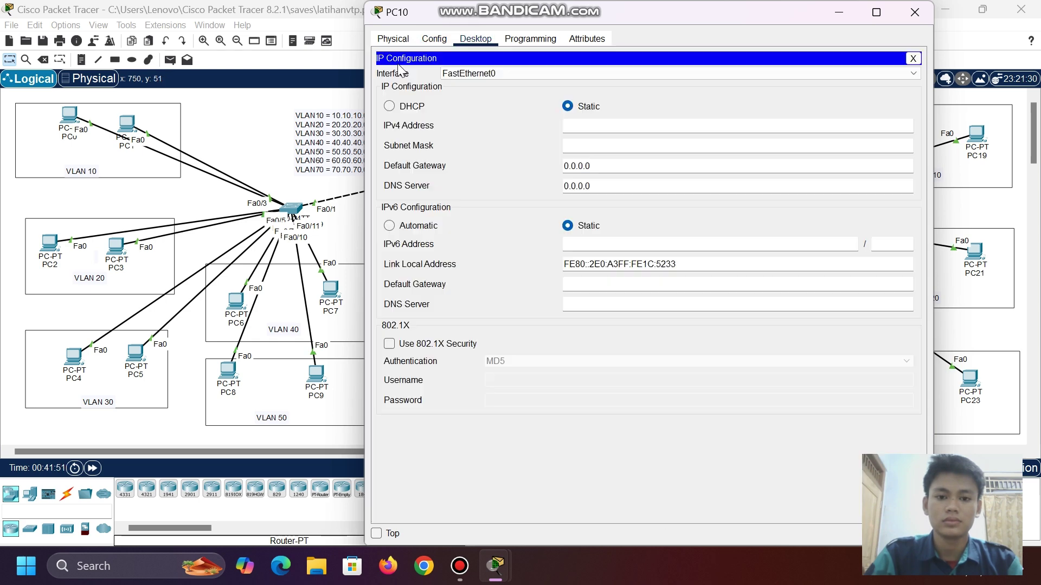
{"action": "left_click", "coordinate": [389, 107]}
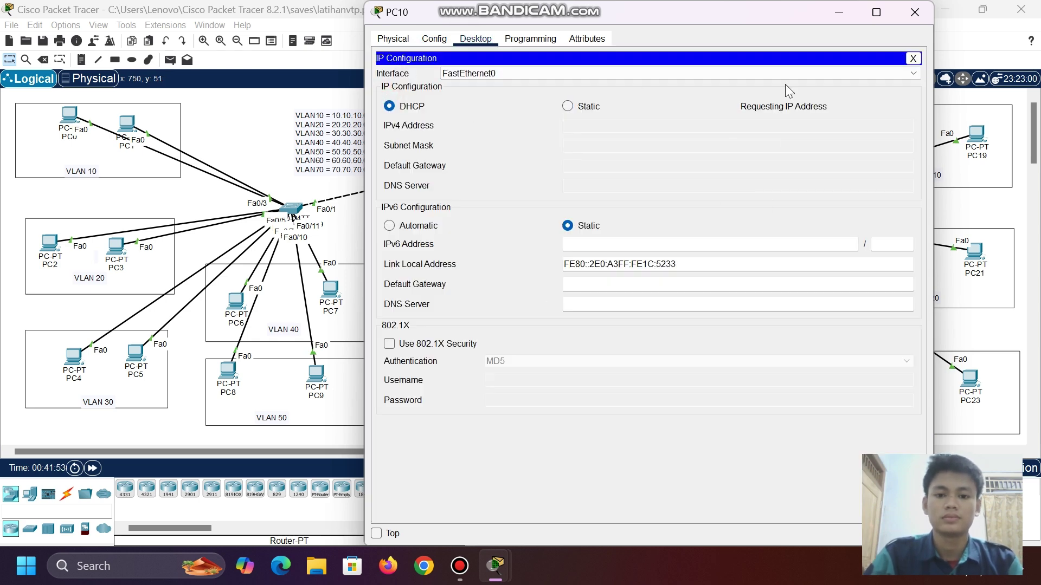
{"action": "left_click", "coordinate": [838, 13]}
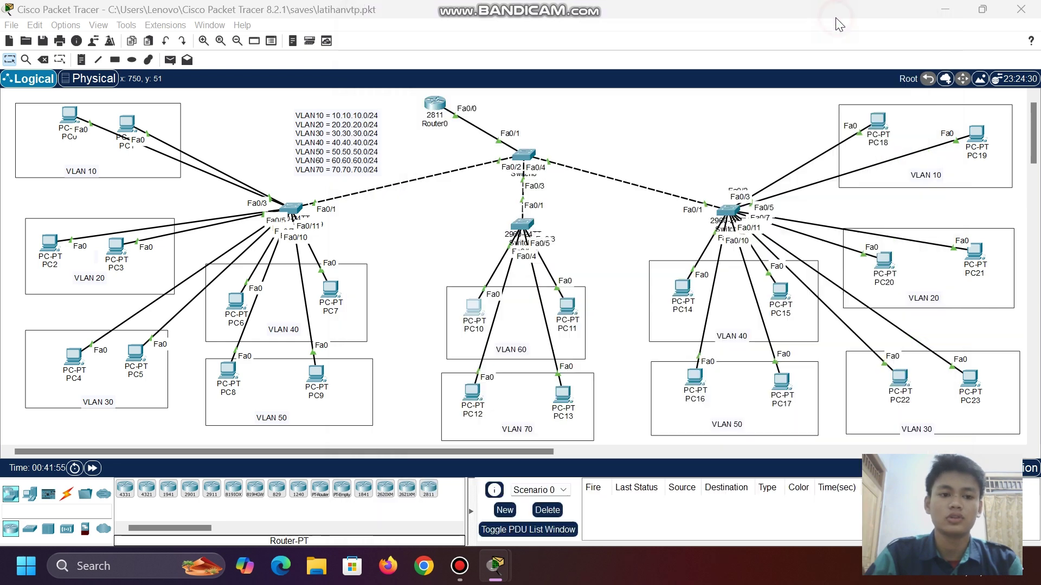
- Send two simple PDU pings from PC0 to PC2
{"action": "left_click", "coordinate": [170, 60]}
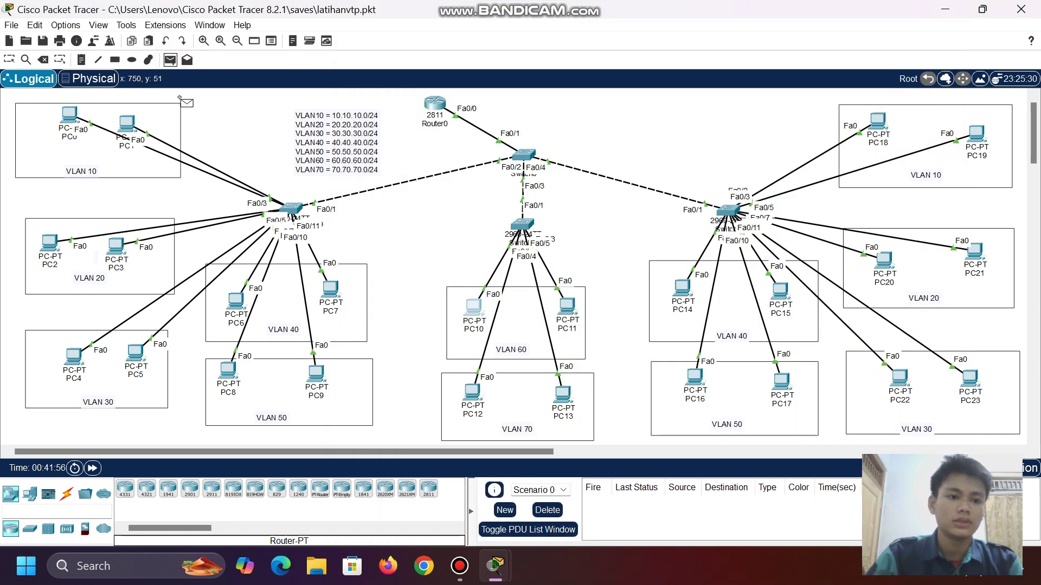
{"action": "left_click", "coordinate": [70, 115]}
{"action": "left_click", "coordinate": [50, 242]}
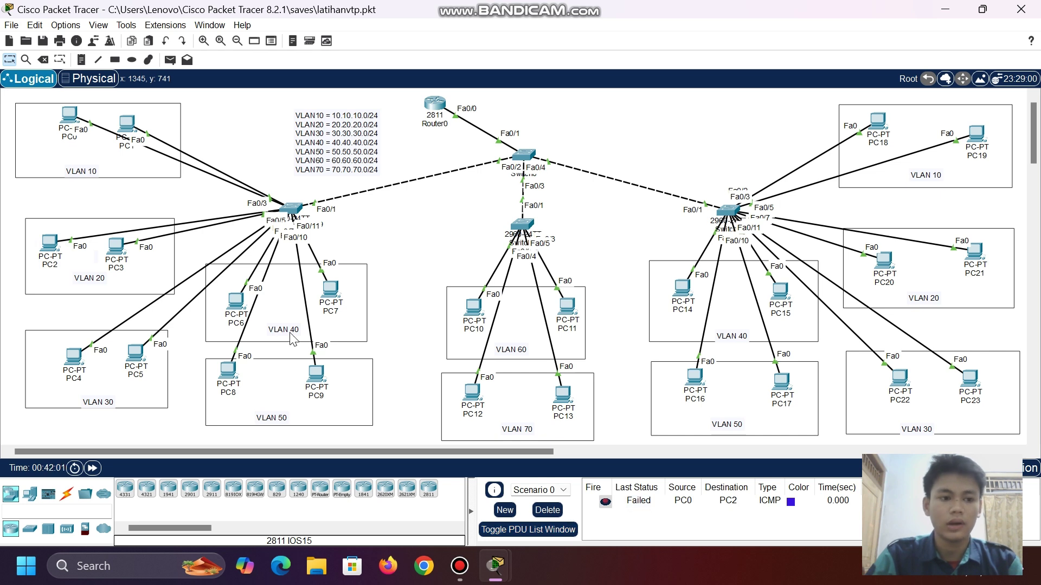
{"action": "left_click", "coordinate": [170, 60]}
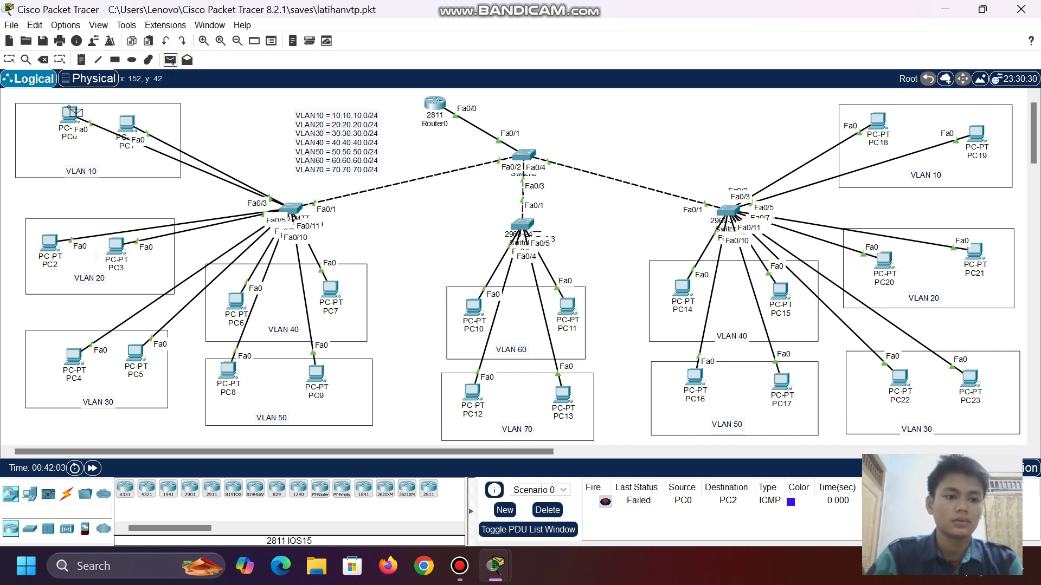
{"action": "left_click", "coordinate": [69, 115]}
{"action": "left_click", "coordinate": [50, 245]}
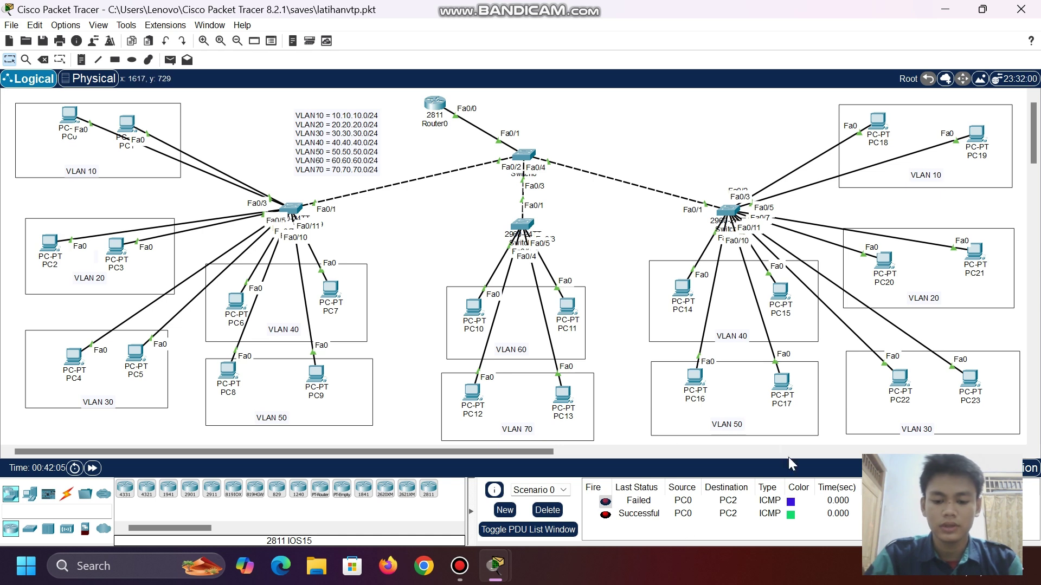
- Ping PC4 from PC8, clear the PDU list, and retry PC8 to PC4
{"action": "left_click", "coordinate": [170, 60]}
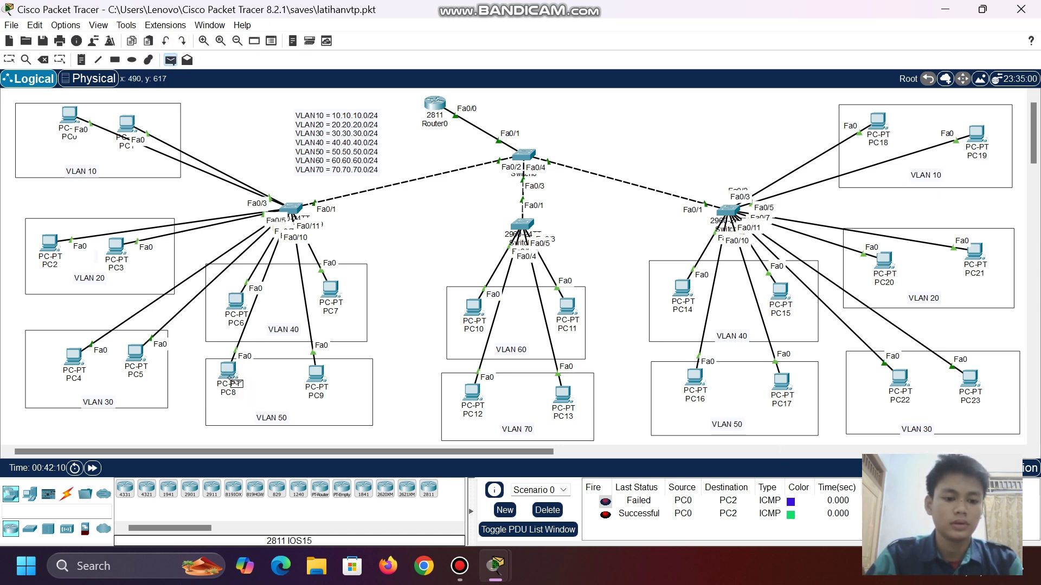
{"action": "left_click", "coordinate": [228, 374]}
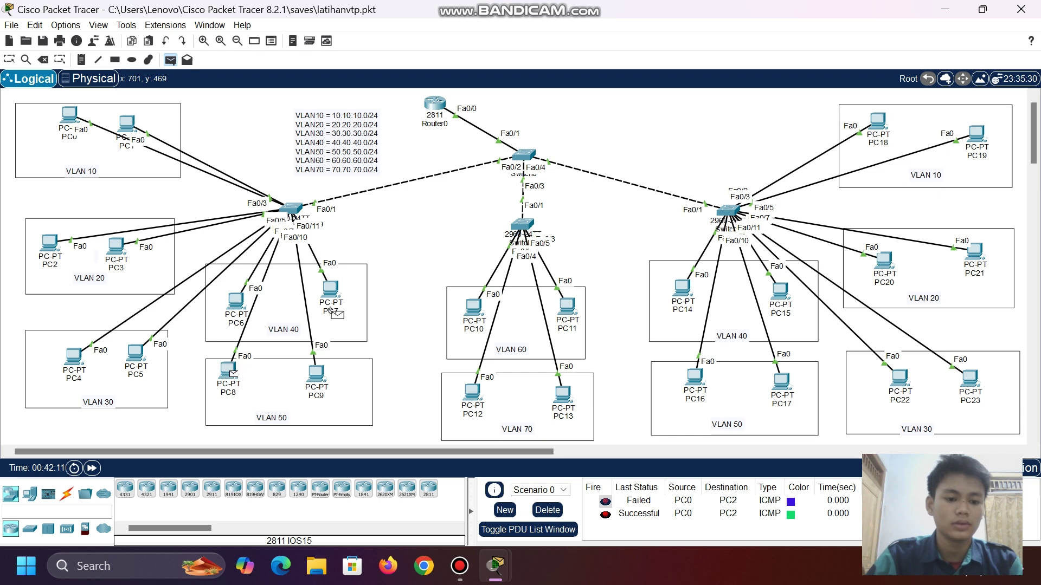
{"action": "left_click", "coordinate": [73, 356]}
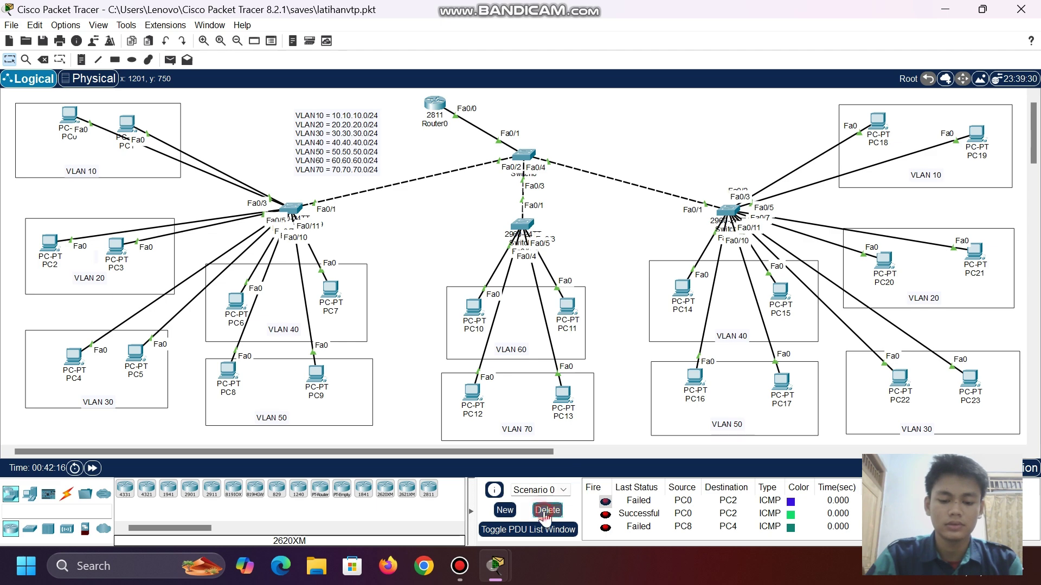
{"action": "left_click", "coordinate": [547, 510]}
{"action": "left_click", "coordinate": [170, 59]}
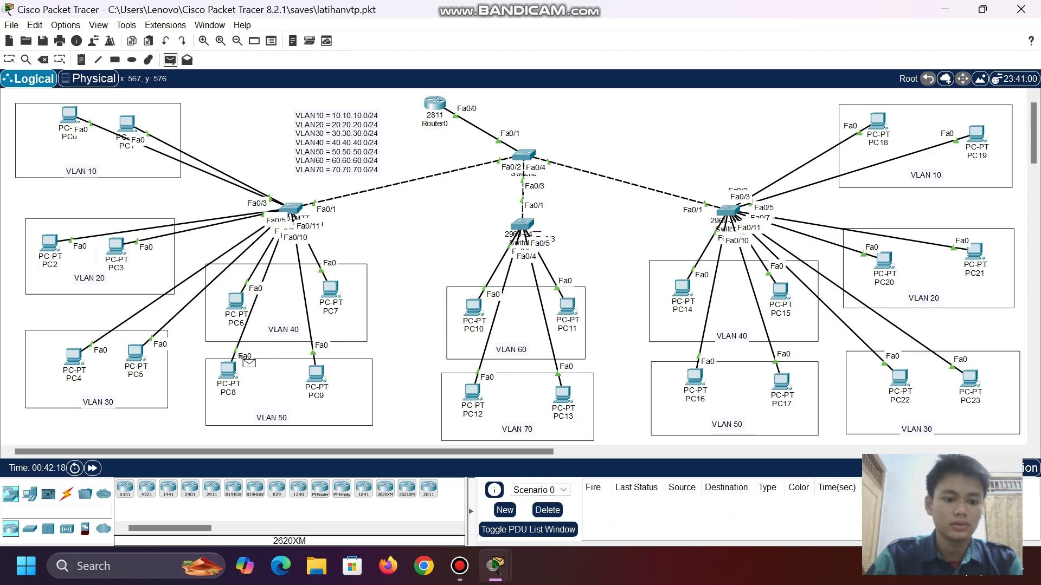
{"action": "left_click", "coordinate": [229, 370]}
{"action": "left_click", "coordinate": [73, 357]}
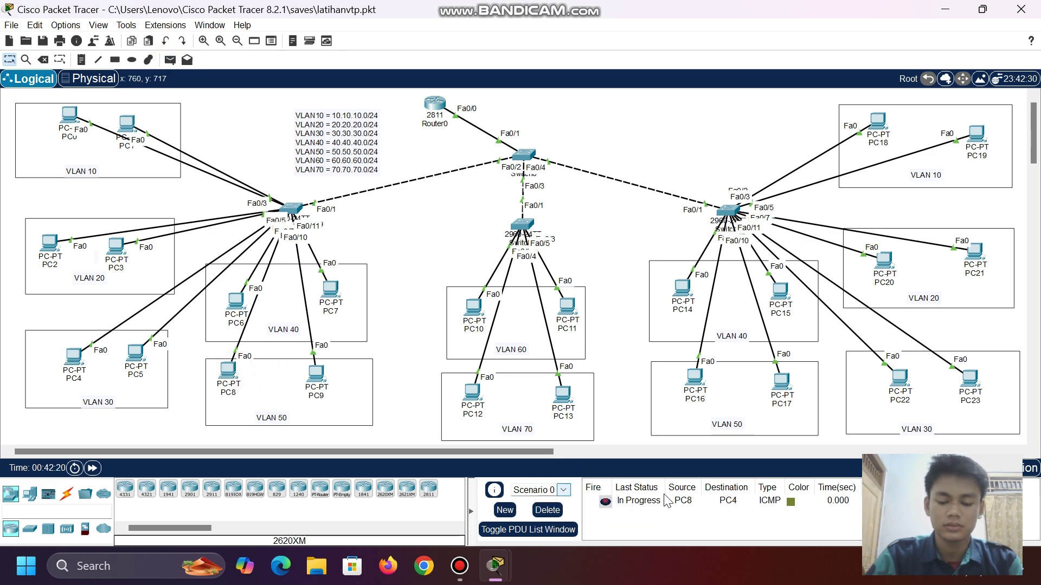
{"action": "left_click", "coordinate": [74, 358]}
- Switch PC8 to DHCP so it leases 50.50.50.3 with gateway 50.50.50.1
{"action": "left_click", "coordinate": [838, 12]}
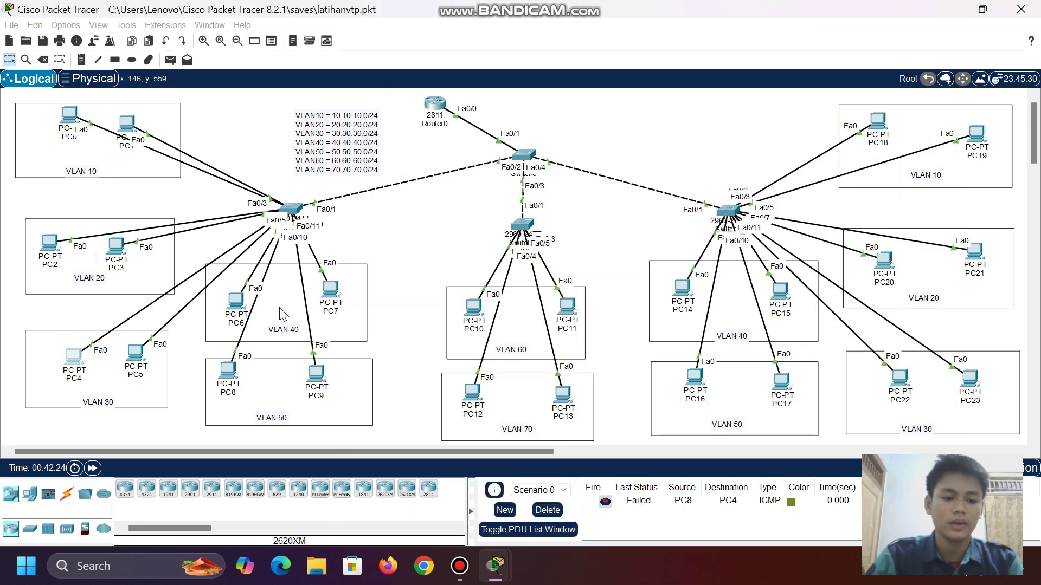
{"action": "left_click", "coordinate": [228, 387]}
{"action": "left_click", "coordinate": [227, 368]}
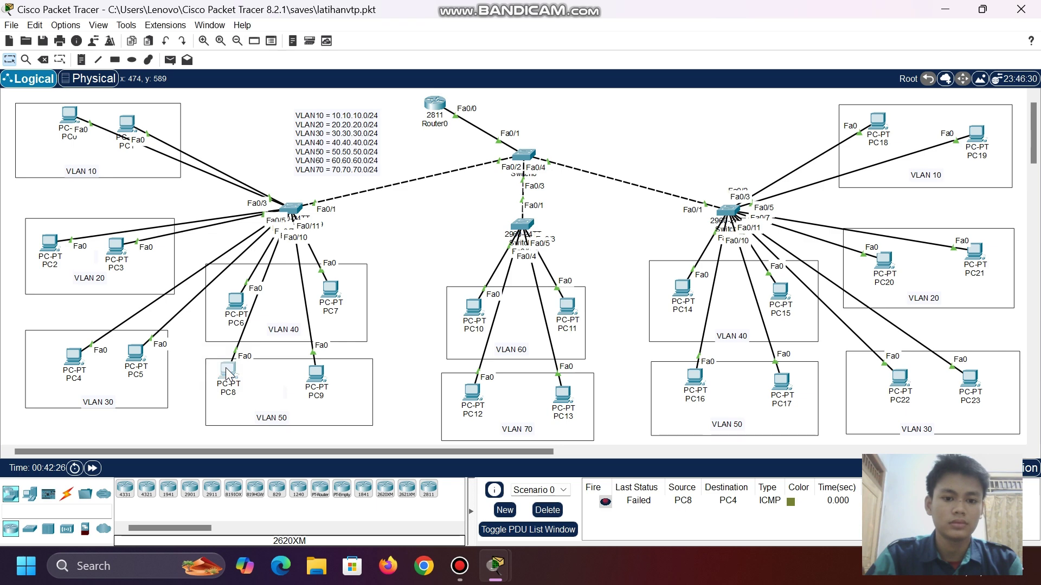
{"action": "left_click", "coordinate": [227, 373]}
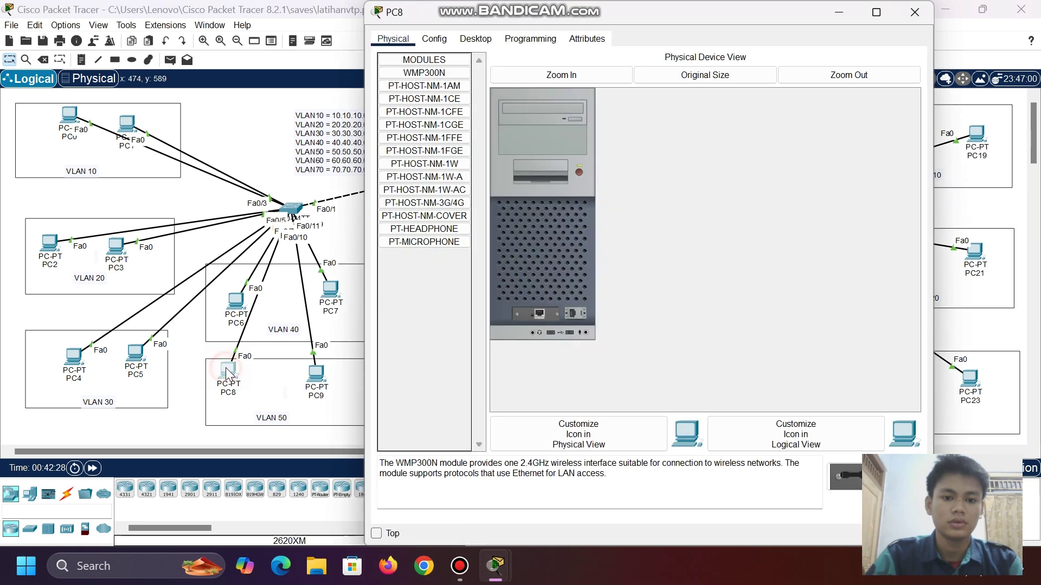
{"action": "left_click", "coordinate": [461, 40]}
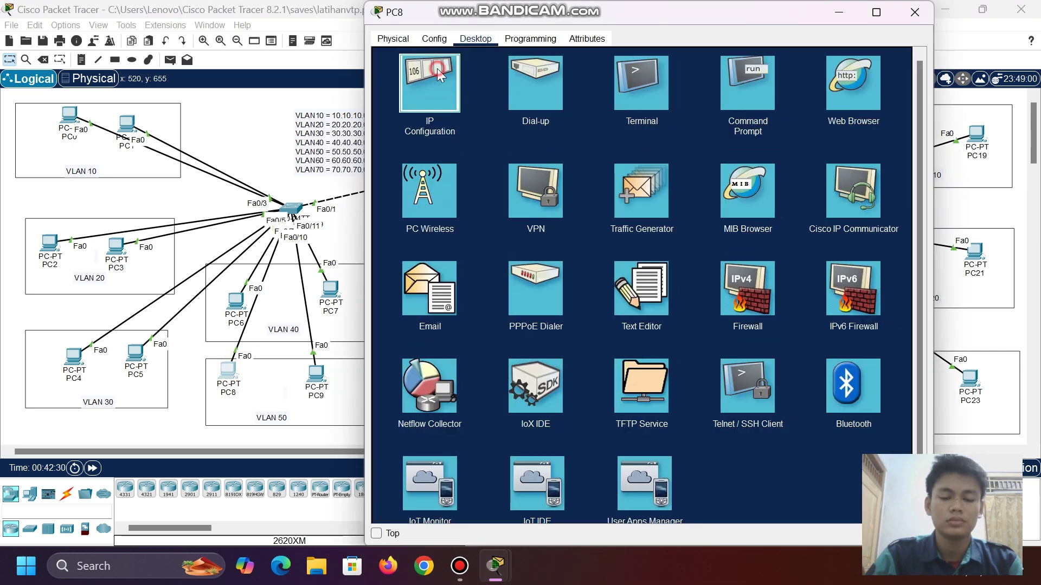
{"action": "left_click", "coordinate": [441, 80]}
{"action": "left_click", "coordinate": [389, 107]}
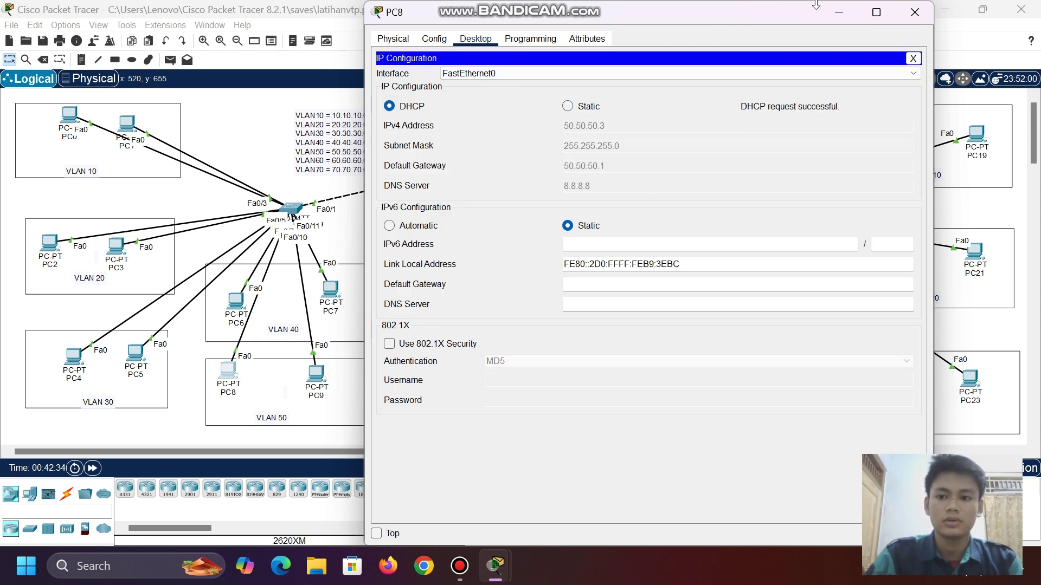
{"action": "left_click", "coordinate": [838, 12]}
- Ping PC4 from PC8 twice with simple PDUs, then clear the PDU list
{"action": "left_click", "coordinate": [169, 60]}
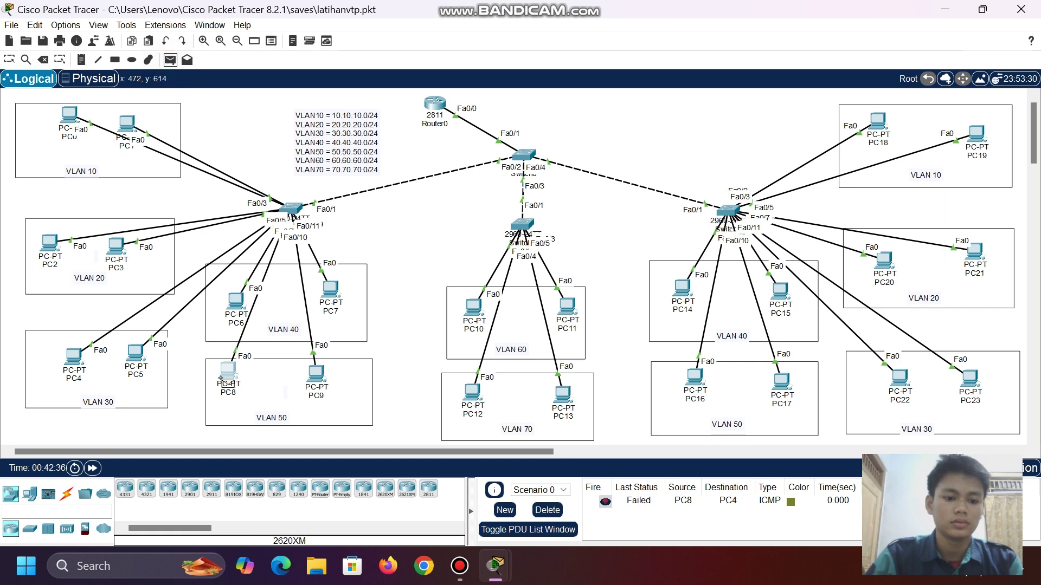
{"action": "left_click", "coordinate": [221, 376]}
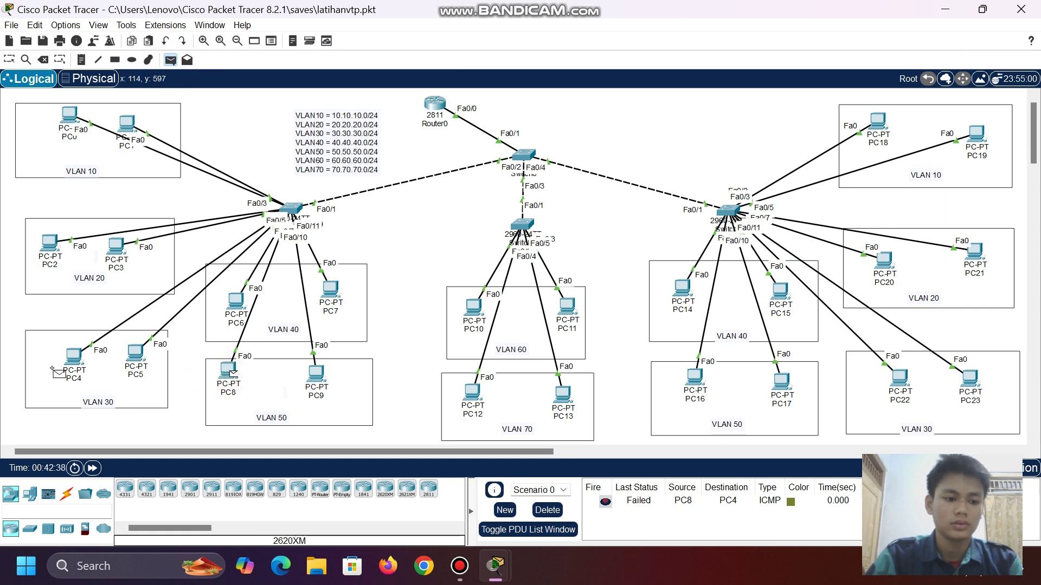
{"action": "left_click", "coordinate": [75, 359]}
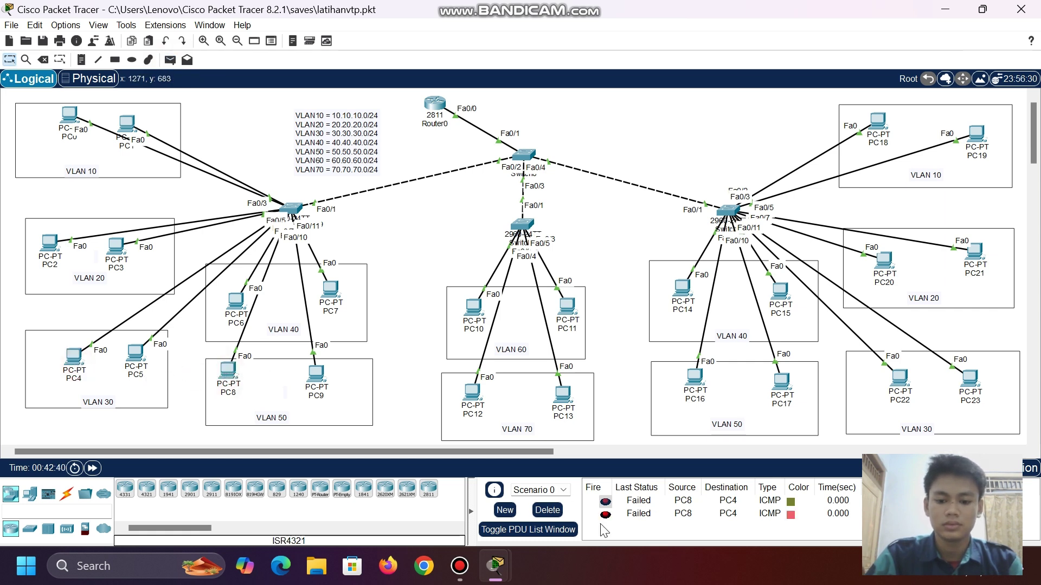
{"action": "left_click", "coordinate": [170, 60]}
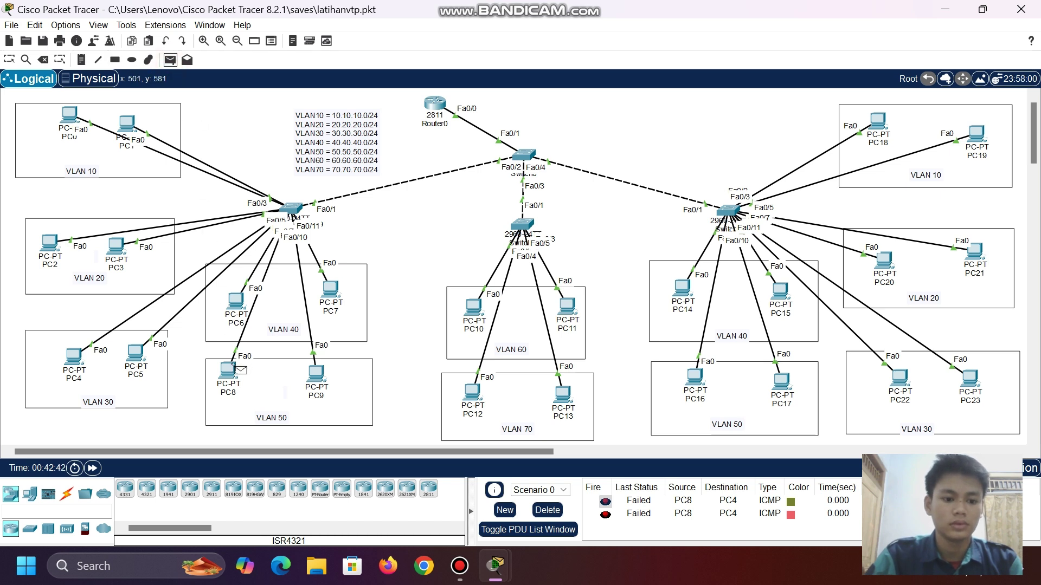
{"action": "left_click", "coordinate": [233, 369]}
{"action": "left_click", "coordinate": [75, 359]}
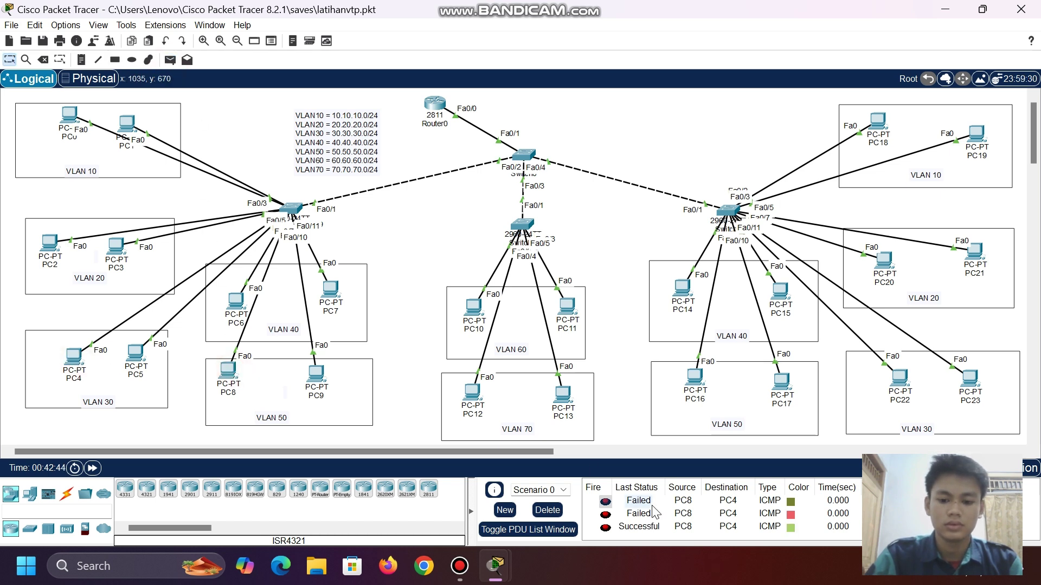
{"action": "left_click", "coordinate": [547, 510]}
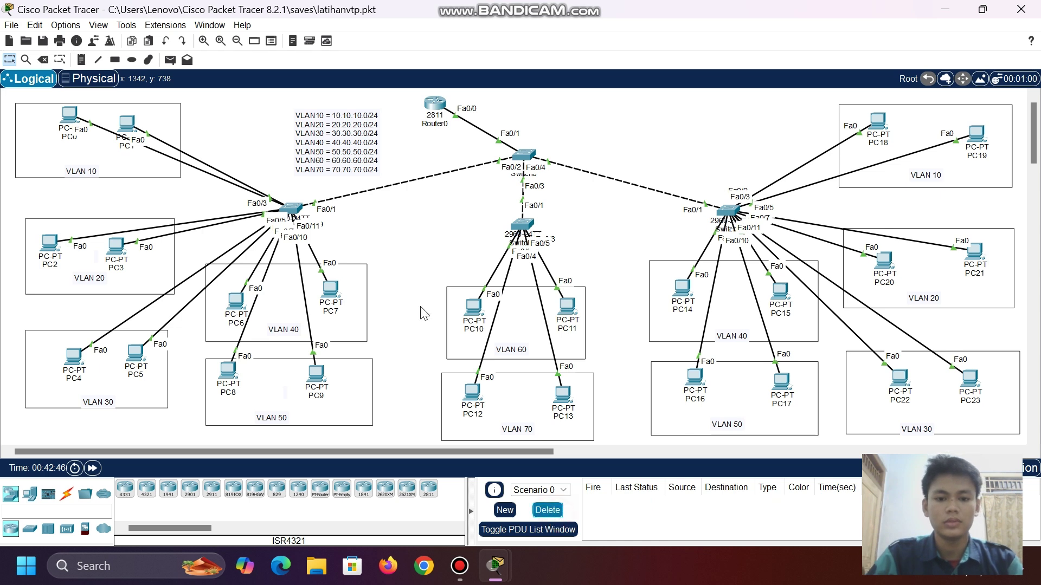
- Ping PC12 from PC8 twice until the ICMP test shows Successful
{"action": "left_click", "coordinate": [170, 60]}
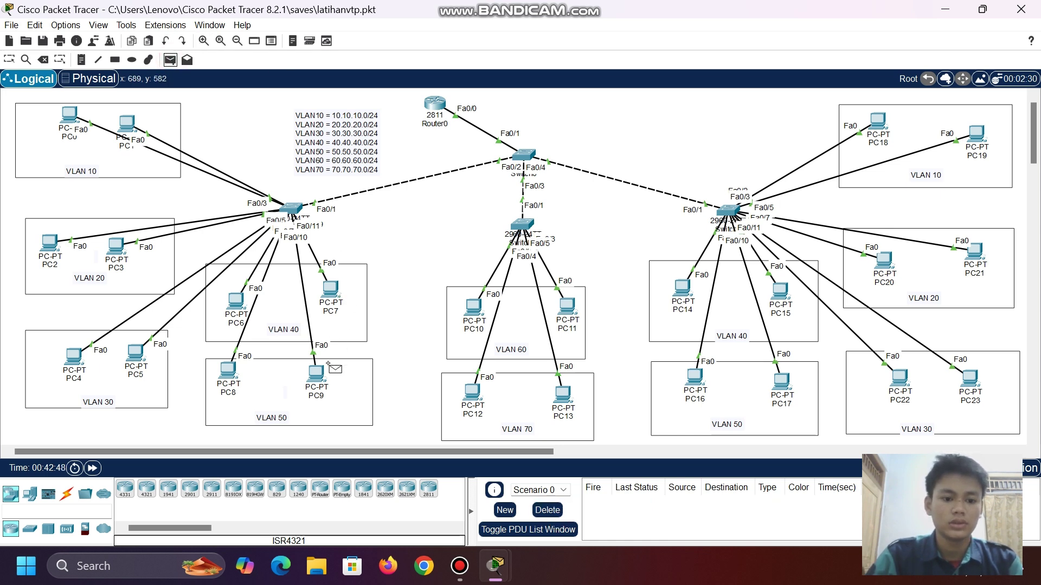
{"action": "left_click", "coordinate": [229, 374]}
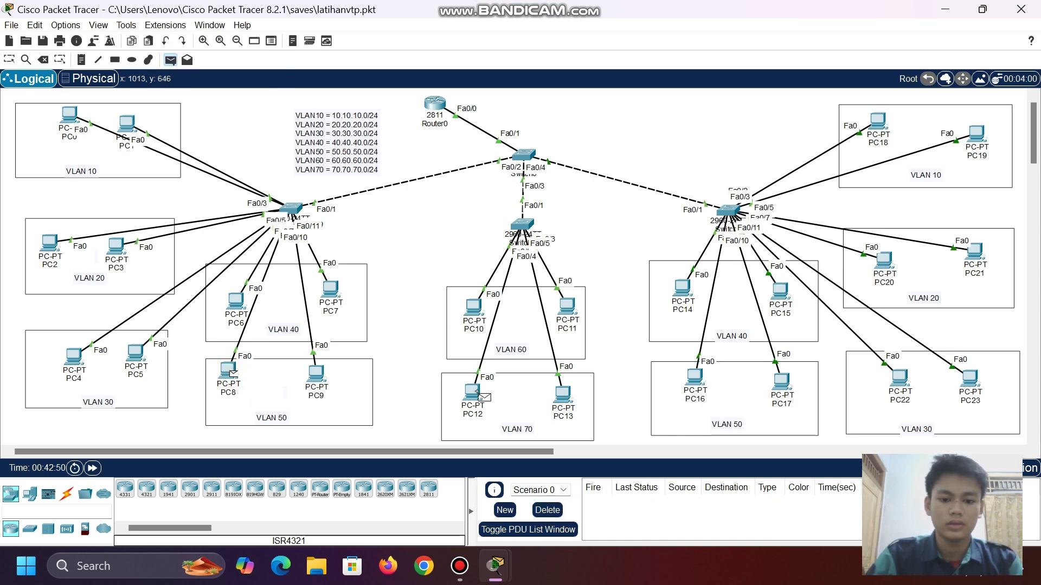
{"action": "left_click", "coordinate": [475, 395]}
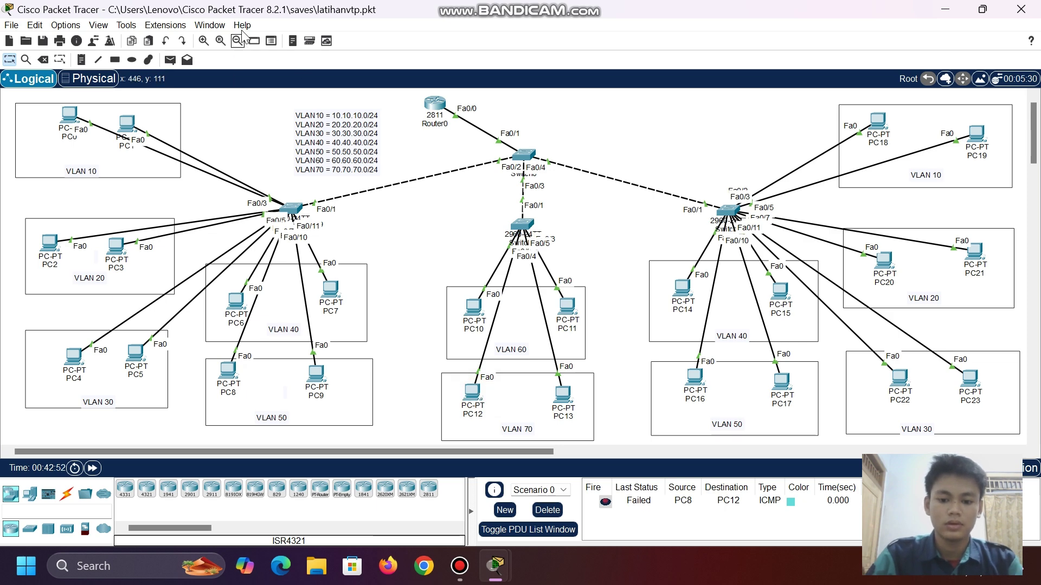
{"action": "left_click", "coordinate": [170, 59]}
{"action": "left_click", "coordinate": [228, 372]}
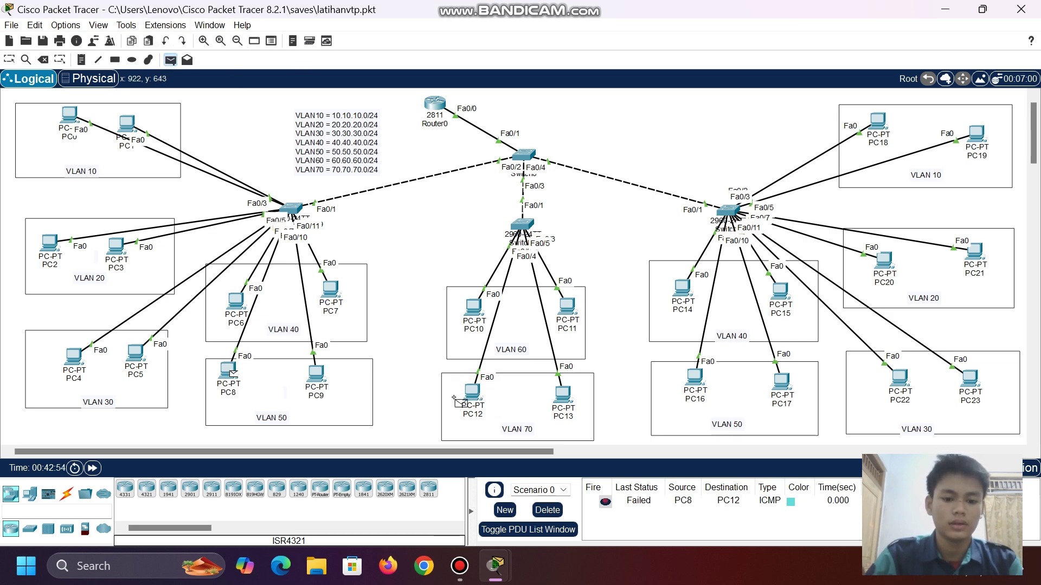
{"action": "left_click", "coordinate": [472, 394]}
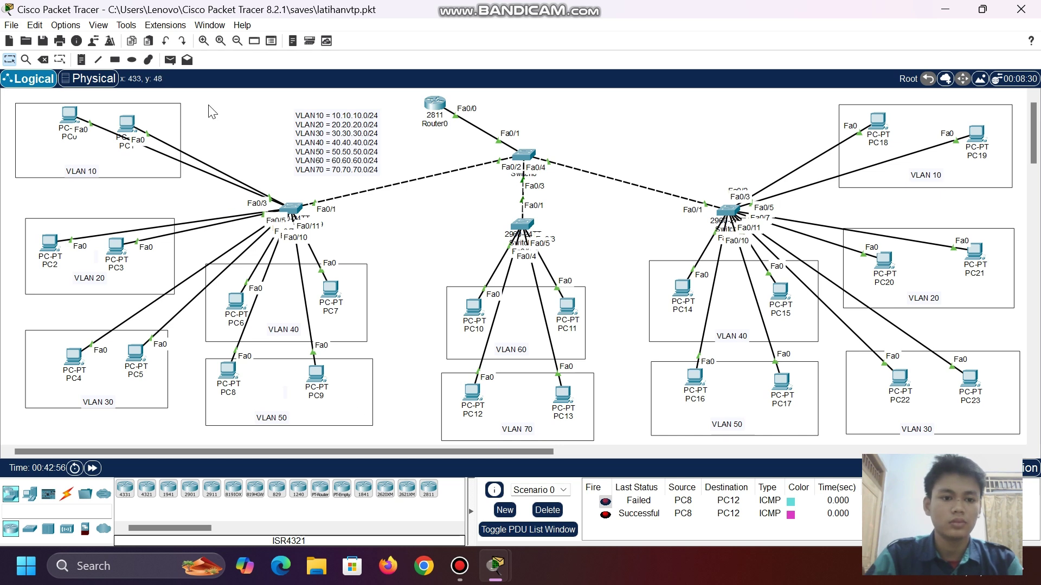
{"action": "left_click", "coordinate": [170, 60]}
{"action": "left_click", "coordinate": [474, 308]}
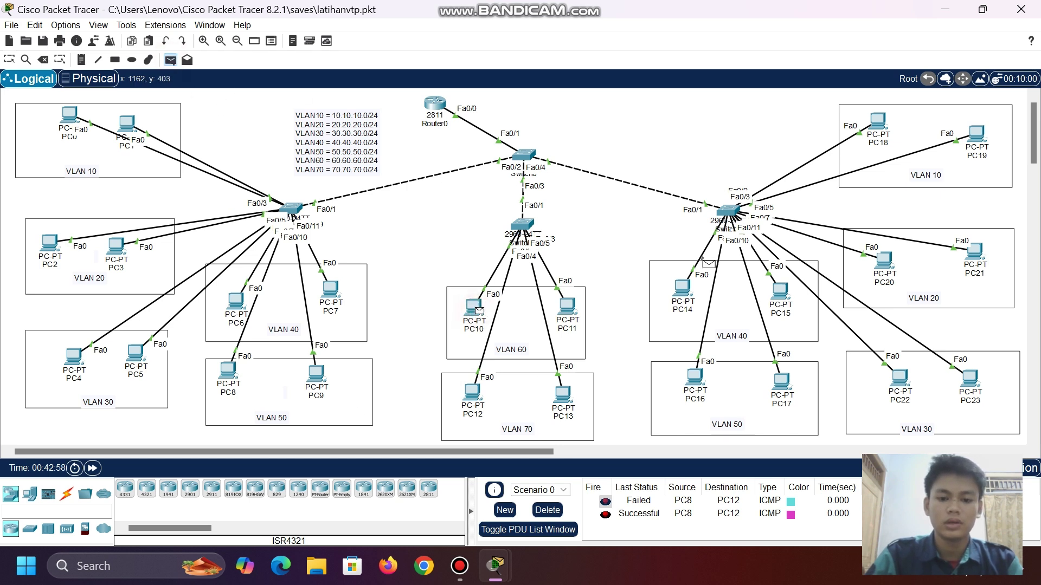
{"action": "left_click", "coordinate": [888, 274]}
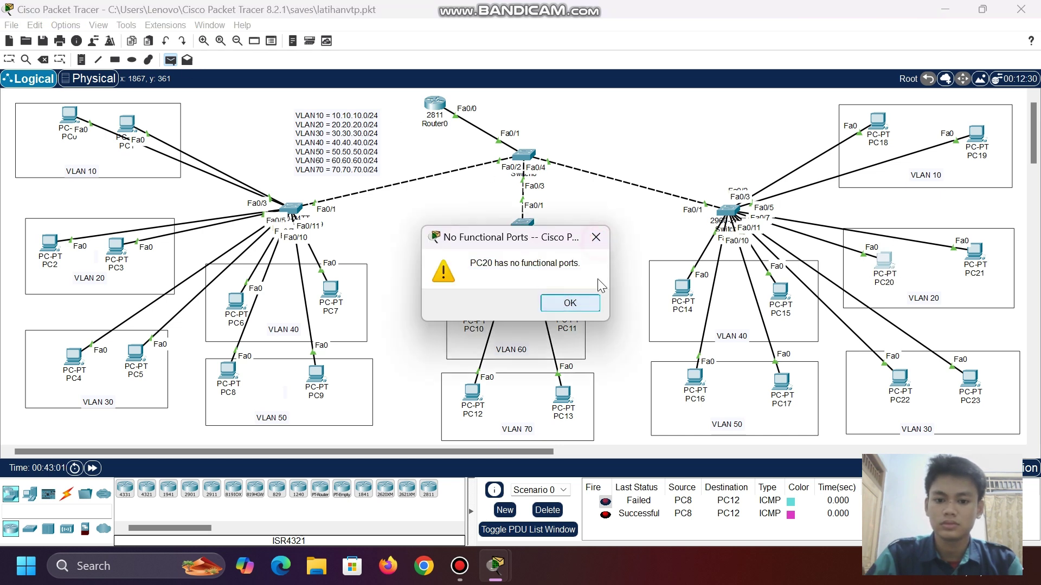
{"action": "left_click", "coordinate": [569, 303]}
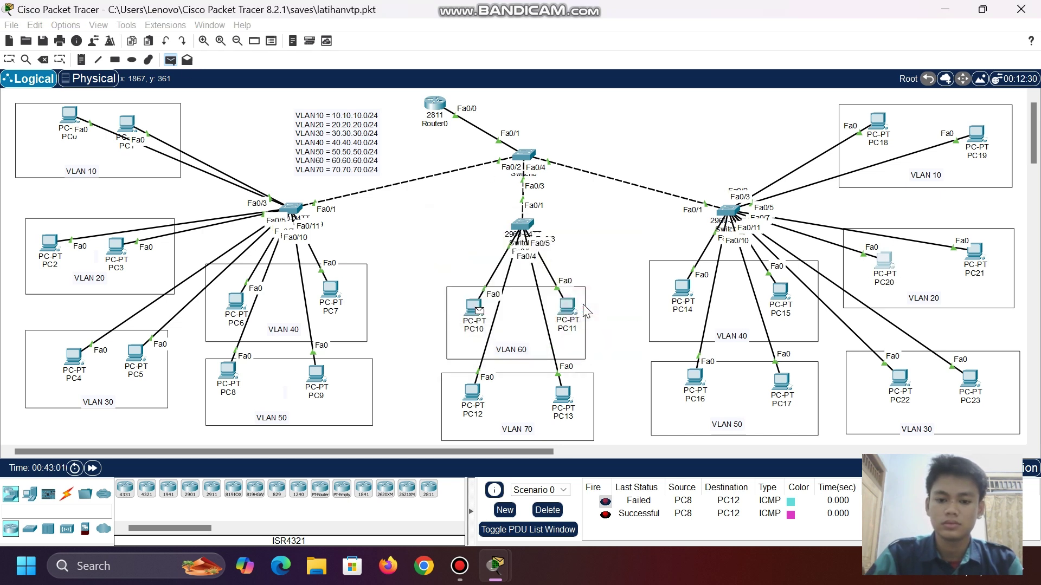
{"action": "left_click", "coordinate": [883, 261]}
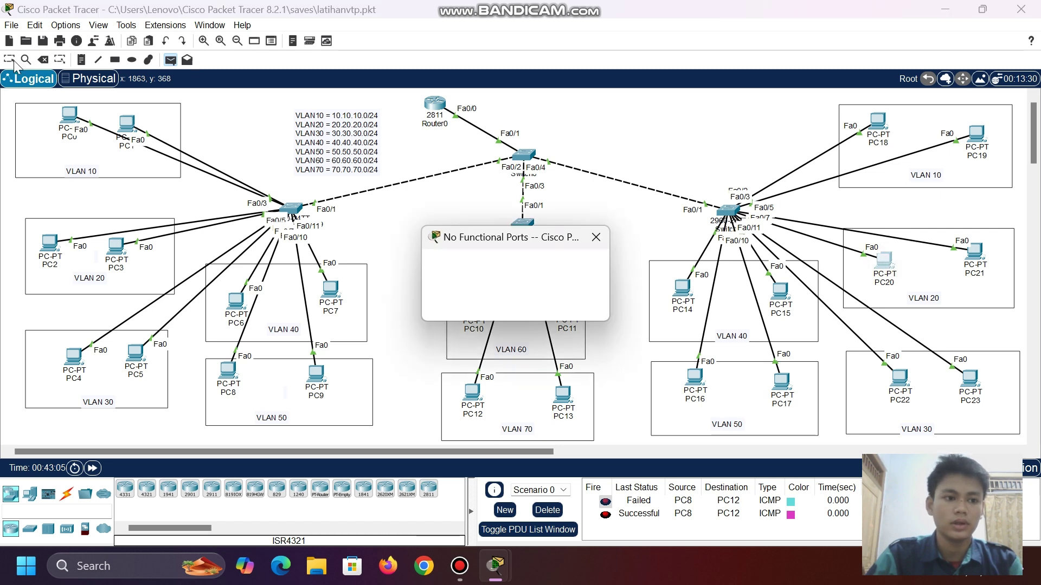
{"action": "left_click", "coordinate": [572, 302]}
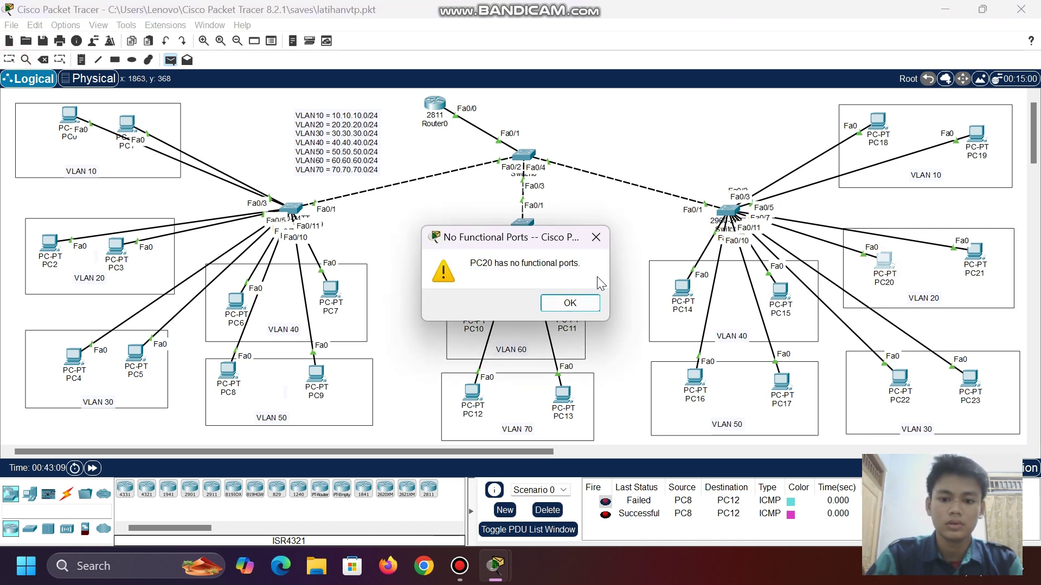
{"action": "left_click", "coordinate": [595, 238]}
{"action": "left_click", "coordinate": [575, 305]}
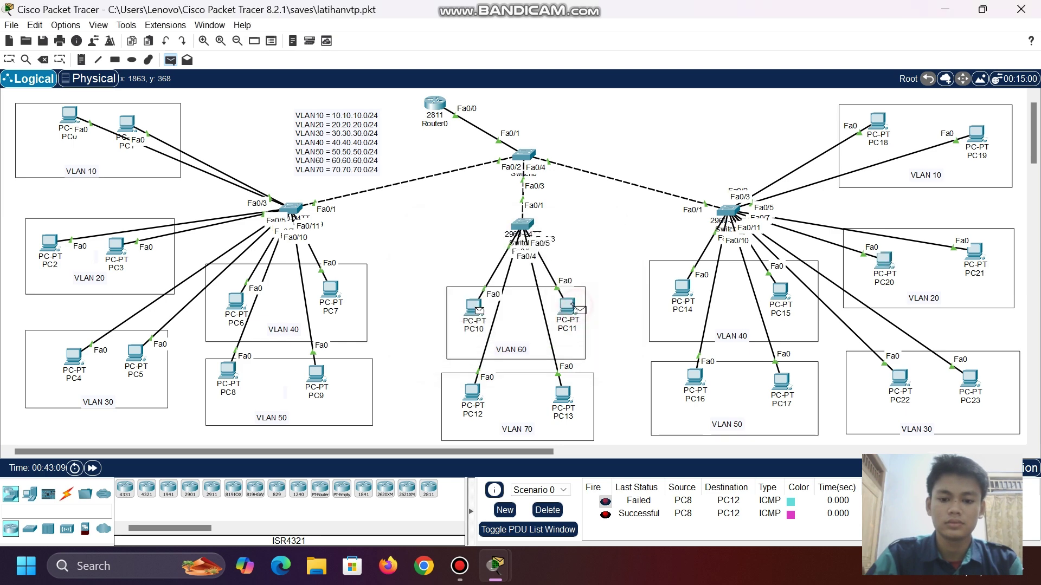
{"action": "key", "text": "Escape"}
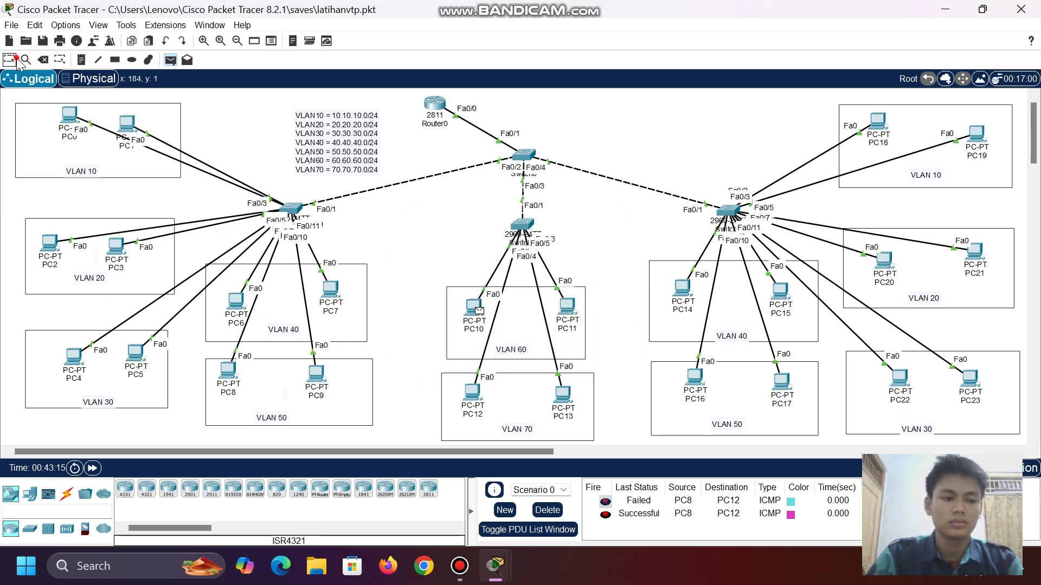
{"action": "left_click", "coordinate": [880, 268]}
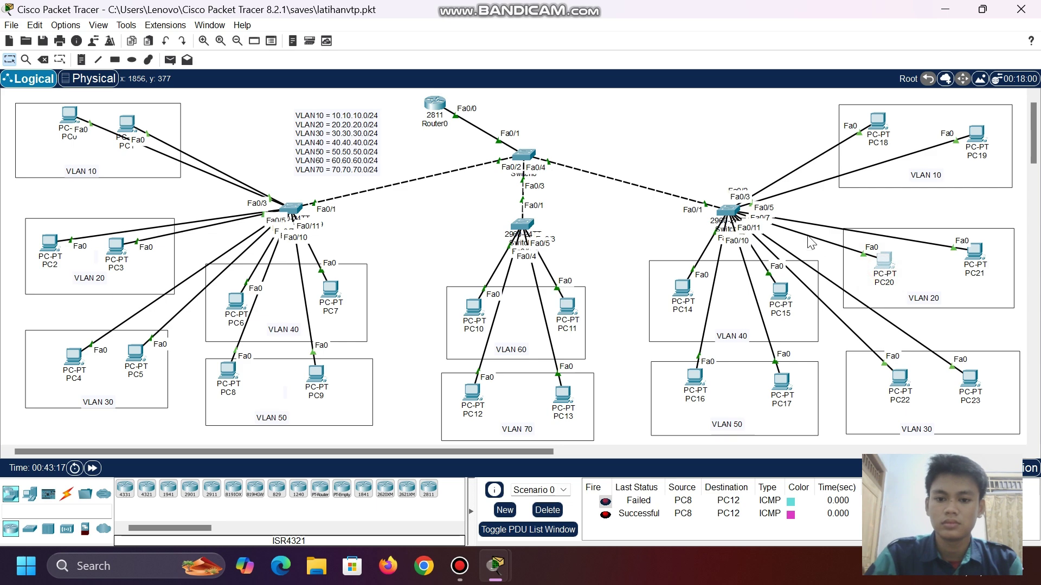
- Switch PC20 to DHCP and confirm its lease of 20.20.20.4, gateway 20.20.20.1
{"action": "left_click", "coordinate": [887, 264]}
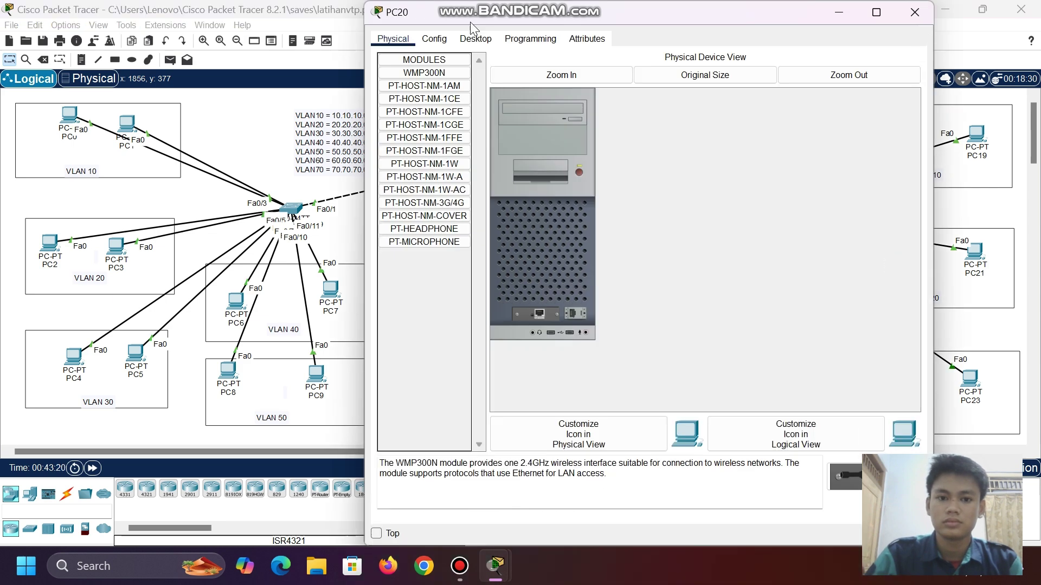
{"action": "left_click", "coordinate": [476, 38]}
{"action": "left_click", "coordinate": [433, 84]}
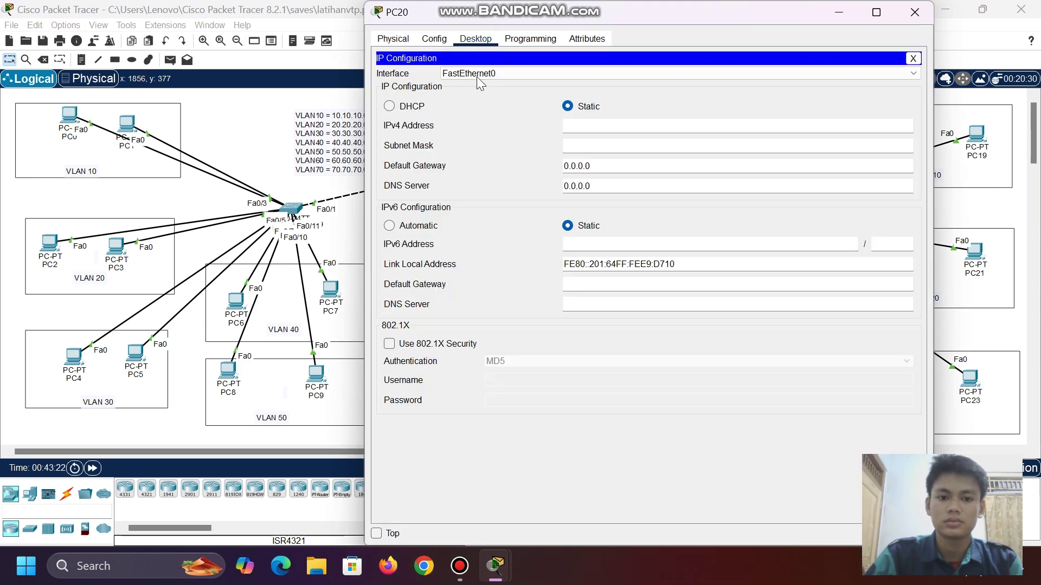
{"action": "left_click", "coordinate": [389, 106]}
{"action": "left_click", "coordinate": [914, 12]}
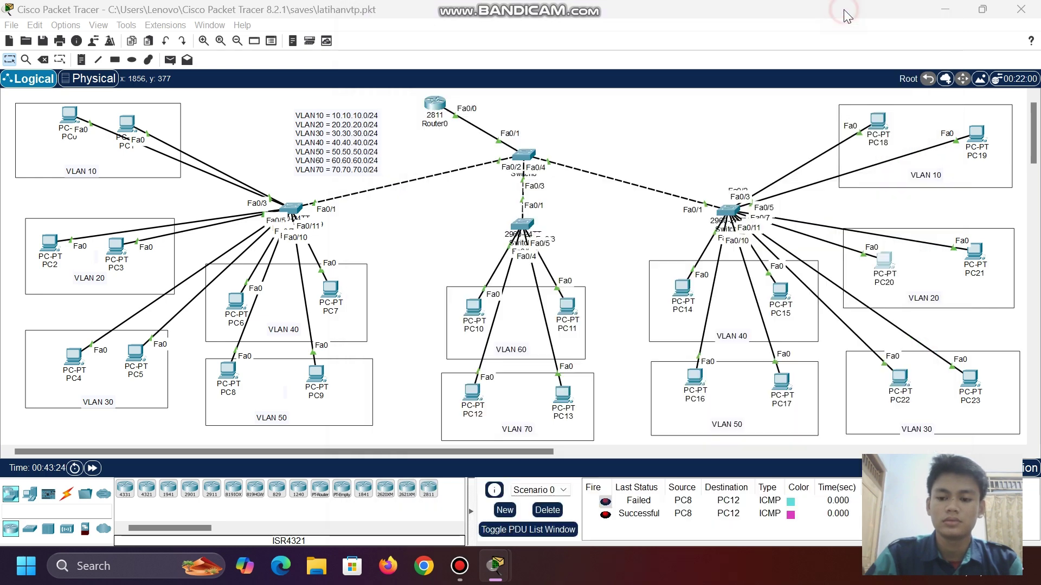
{"action": "left_click", "coordinate": [881, 262]}
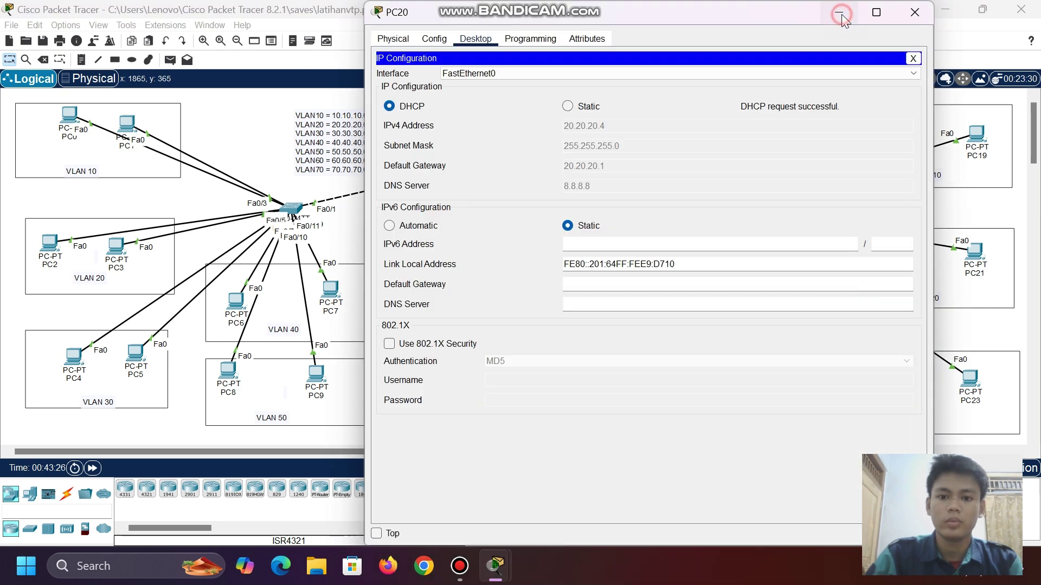
{"action": "left_click", "coordinate": [915, 12]}
{"action": "left_click", "coordinate": [169, 60]}
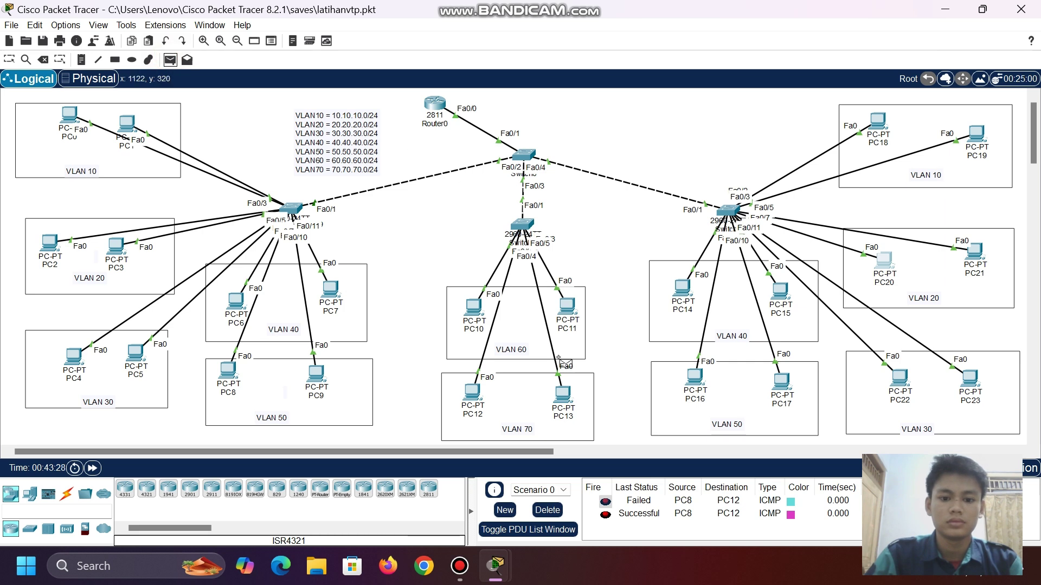
- Send a simple PDU ping from PC15 to PC20, then clear the old ping results
{"action": "left_click", "coordinate": [781, 296]}
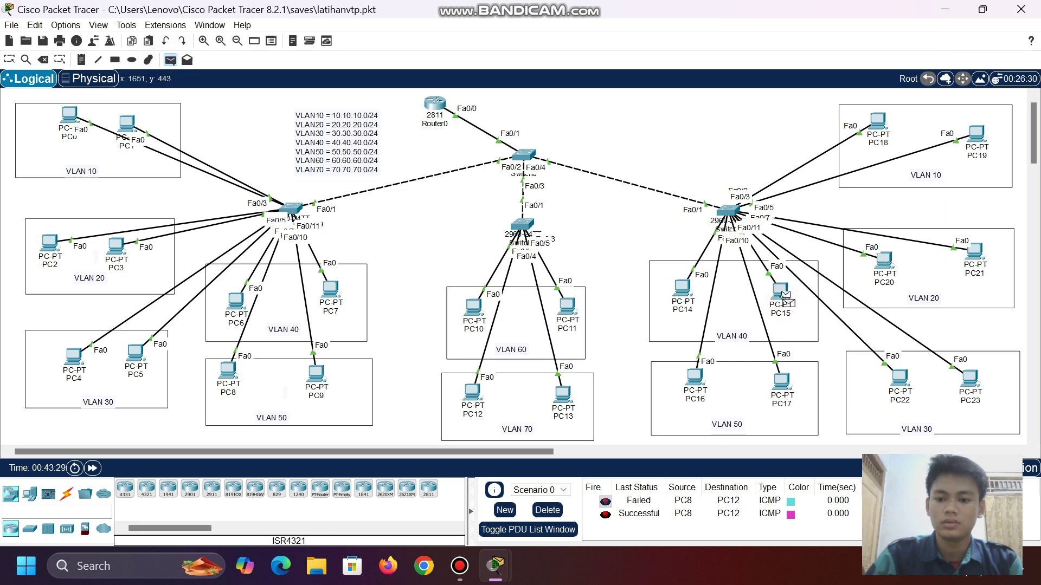
{"action": "left_click", "coordinate": [884, 262]}
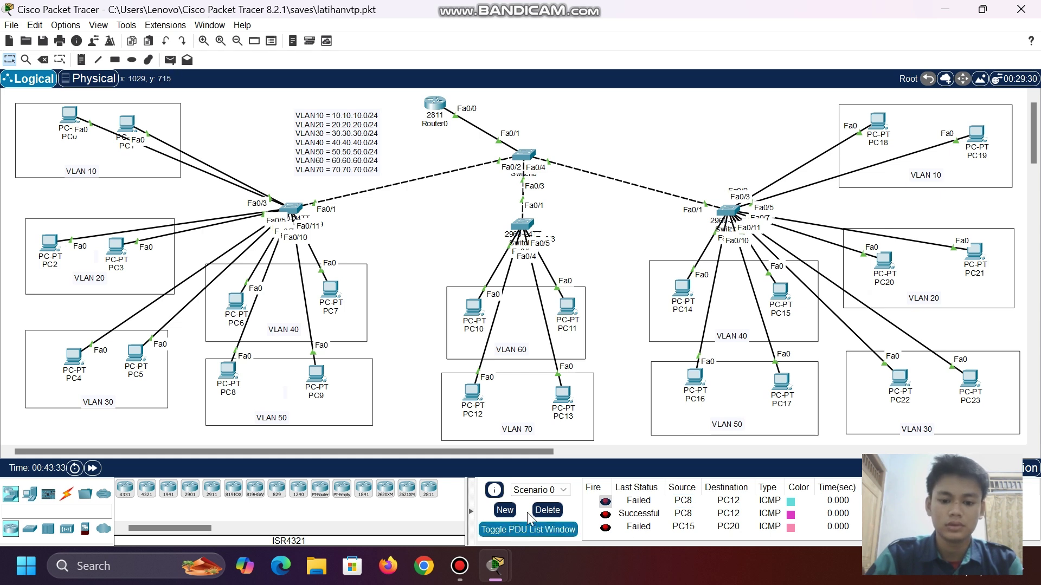
{"action": "left_click", "coordinate": [547, 510]}
- Add simple PDU pings PC20→PC15 and PC8→PC20, and nudge the VLAN address note up-left
{"action": "left_click", "coordinate": [170, 61]}
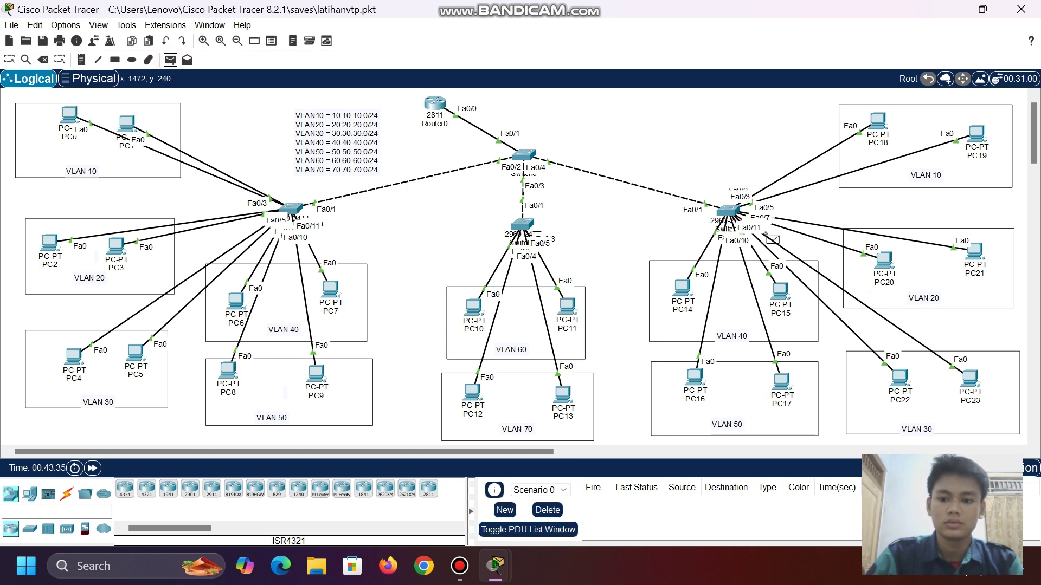
{"action": "left_click", "coordinate": [884, 262]}
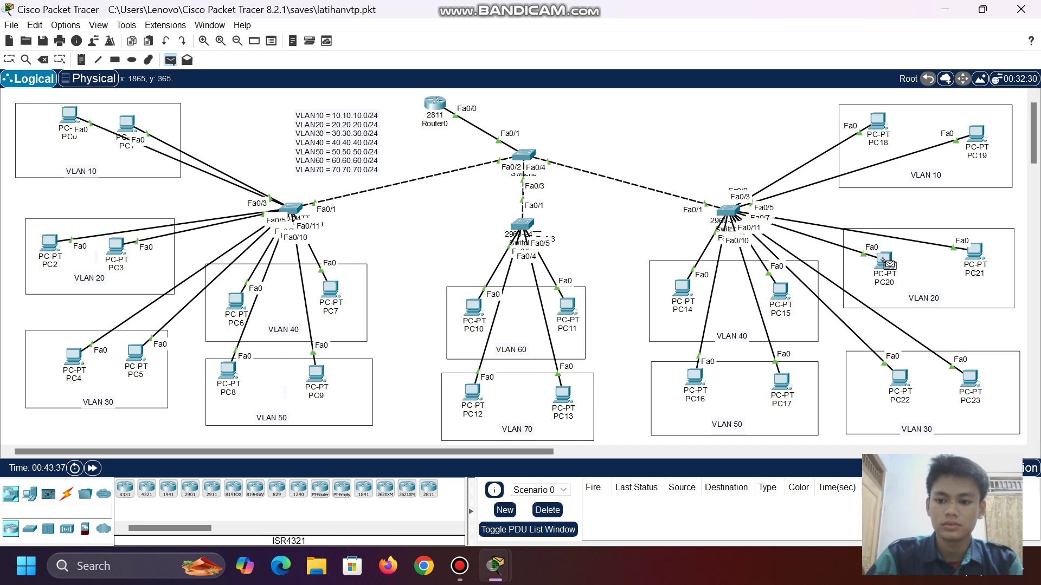
{"action": "left_click", "coordinate": [780, 292]}
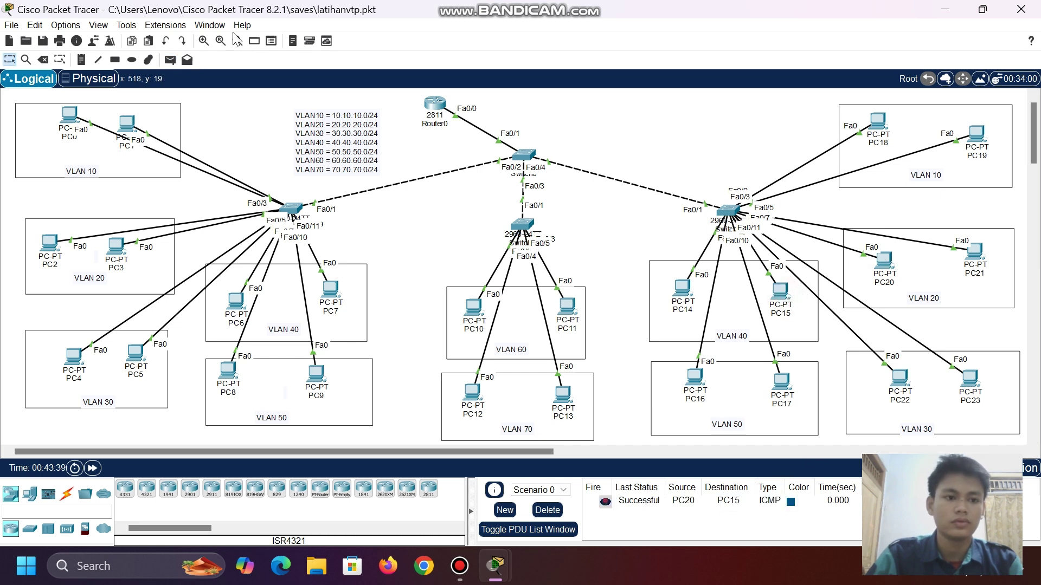
{"action": "left_click", "coordinate": [170, 59]}
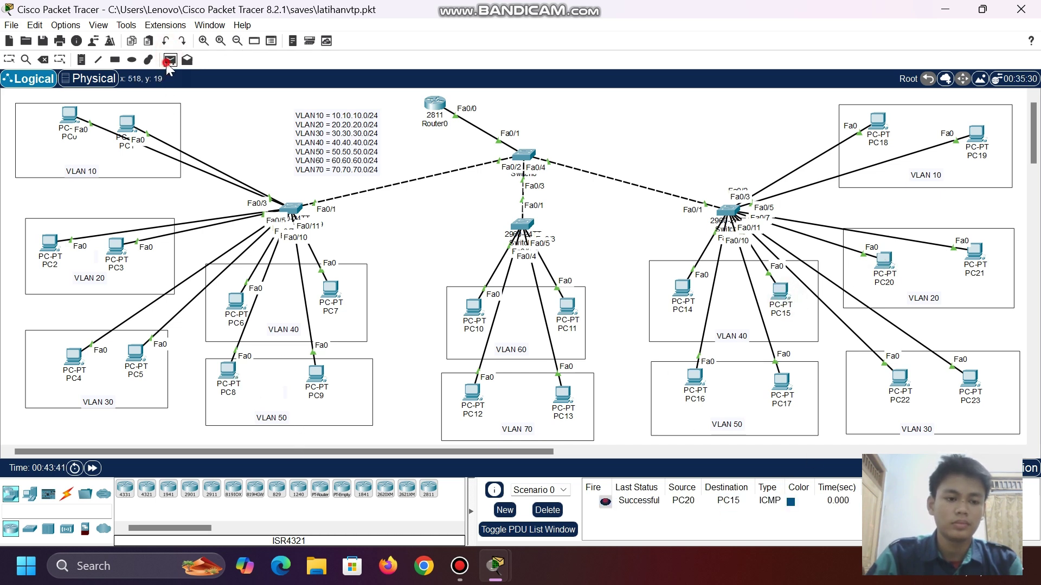
{"action": "left_click", "coordinate": [229, 371]}
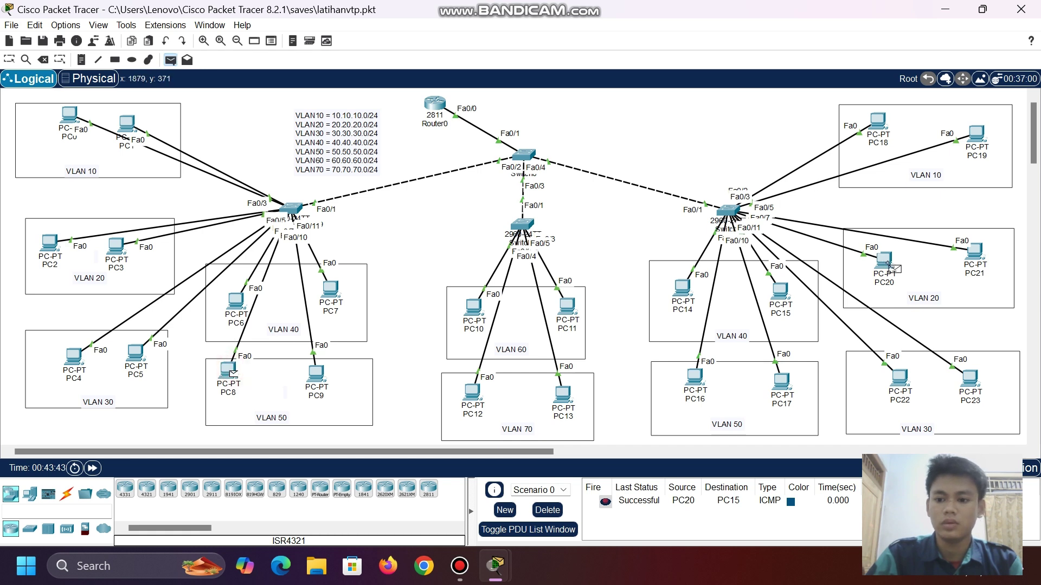
{"action": "left_click", "coordinate": [886, 262]}
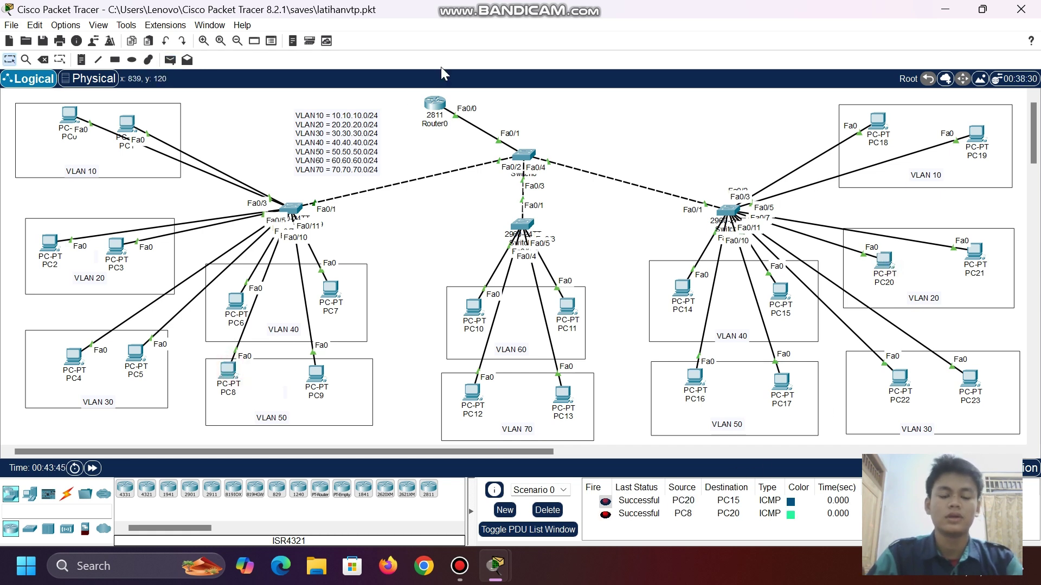
{"action": "left_click_drag", "start_coordinate": [334, 135], "coordinate": [310, 128]}
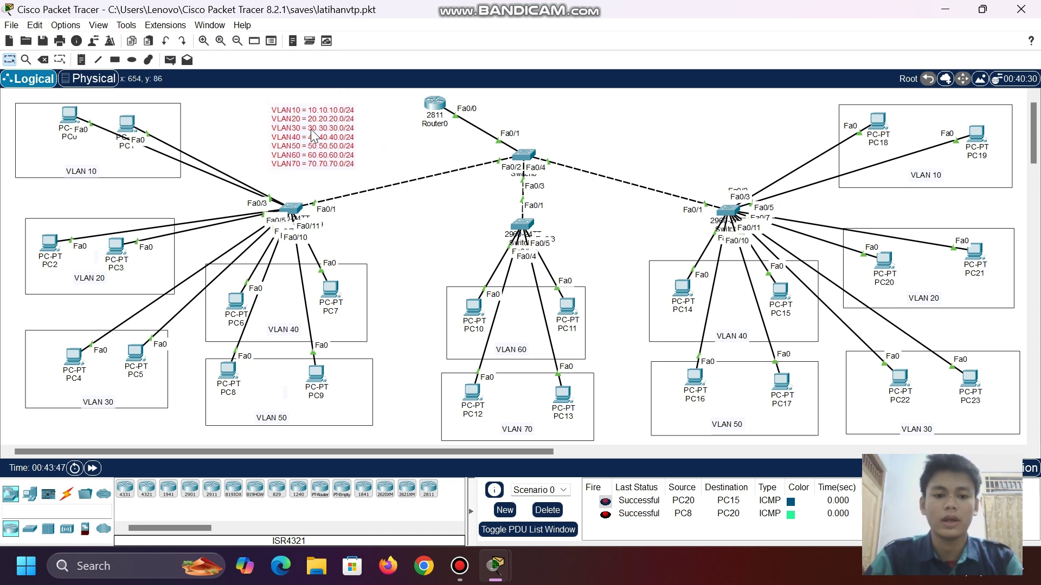